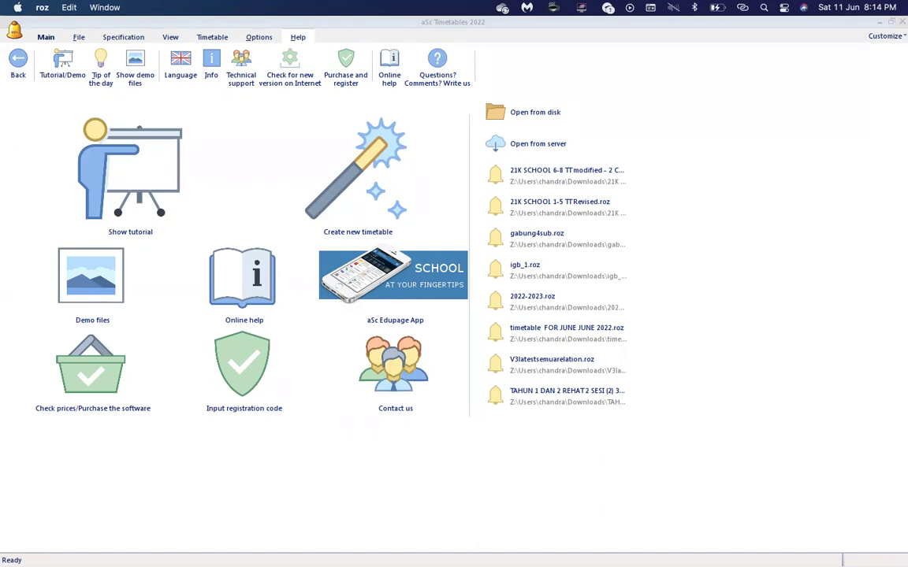
Bring Microsoft Excel forward and start opening an existing workbook.
{"action": "mouse_move", "coordinate": [325, 550]}
{"action": "mouse_move", "coordinate": [597, 552]}
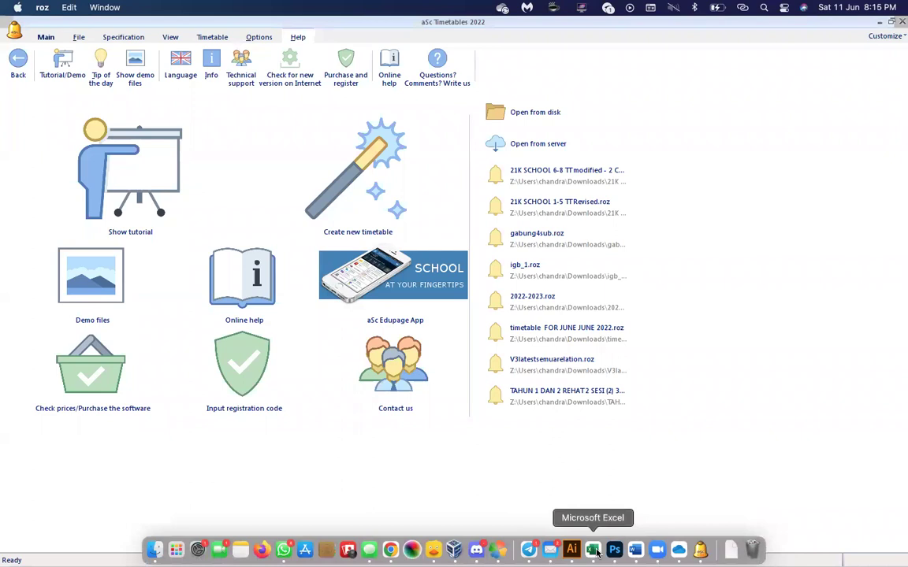
{"action": "left_click", "coordinate": [597, 552]}
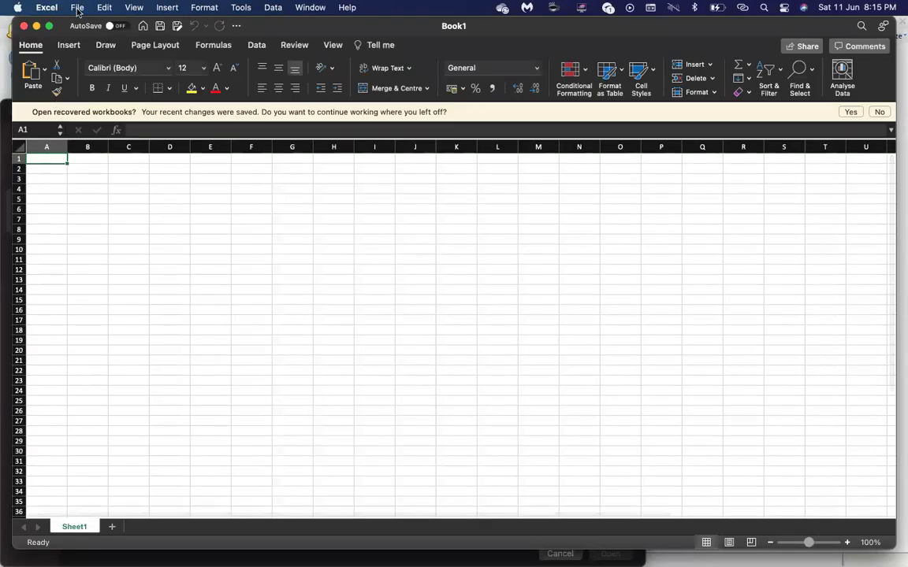
{"action": "left_click", "coordinate": [77, 8]}
{"action": "mouse_move", "coordinate": [95, 67]}
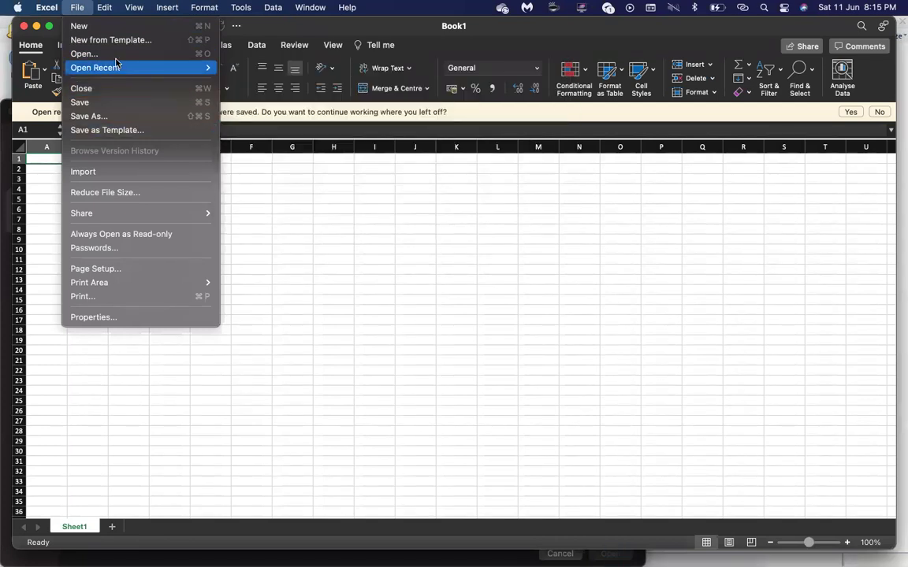
{"action": "left_click", "coordinate": [112, 54]}
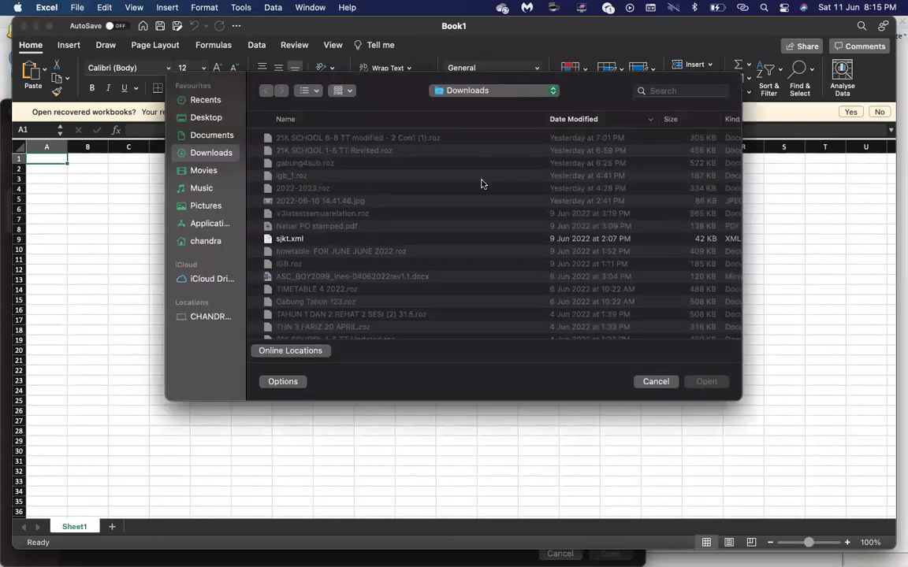
Find files with names matching 'template' and open templateimportlessons.xlsx.
{"action": "left_click", "coordinate": [655, 86]}
{"action": "type", "text": "template"}
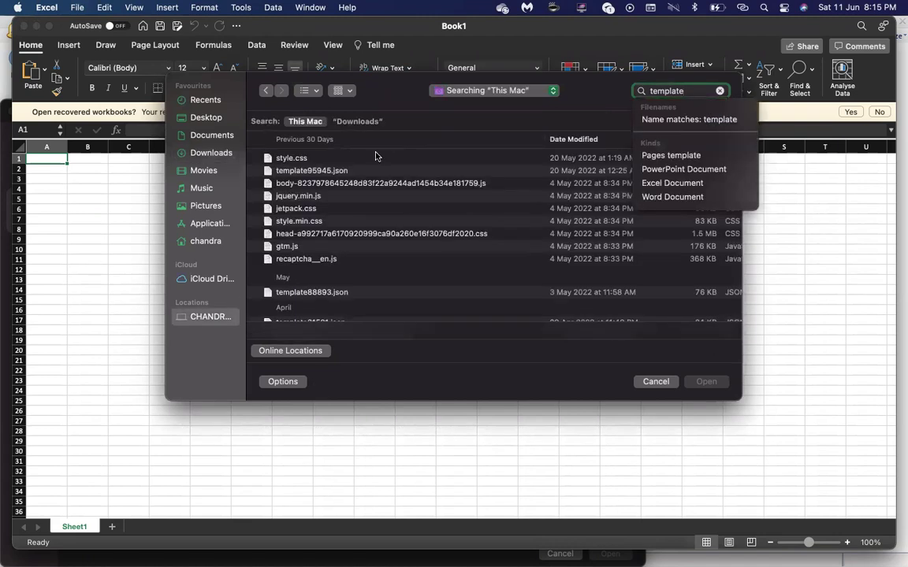
{"action": "scroll", "coordinate": [326, 289], "scroll_direction": "down", "scroll_amount": 5}
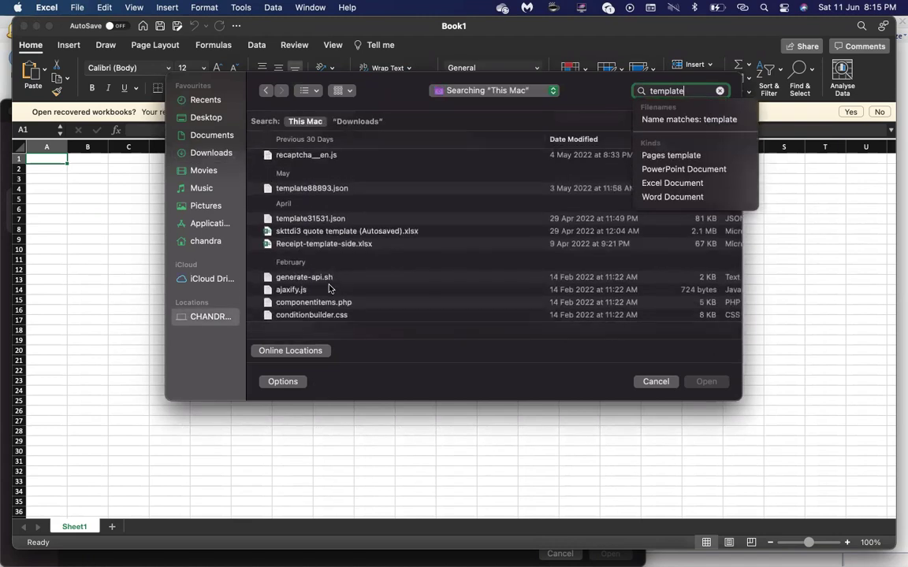
{"action": "scroll", "coordinate": [326, 235], "scroll_direction": "down", "scroll_amount": 5}
{"action": "scroll", "coordinate": [326, 229], "scroll_direction": "down", "scroll_amount": 10}
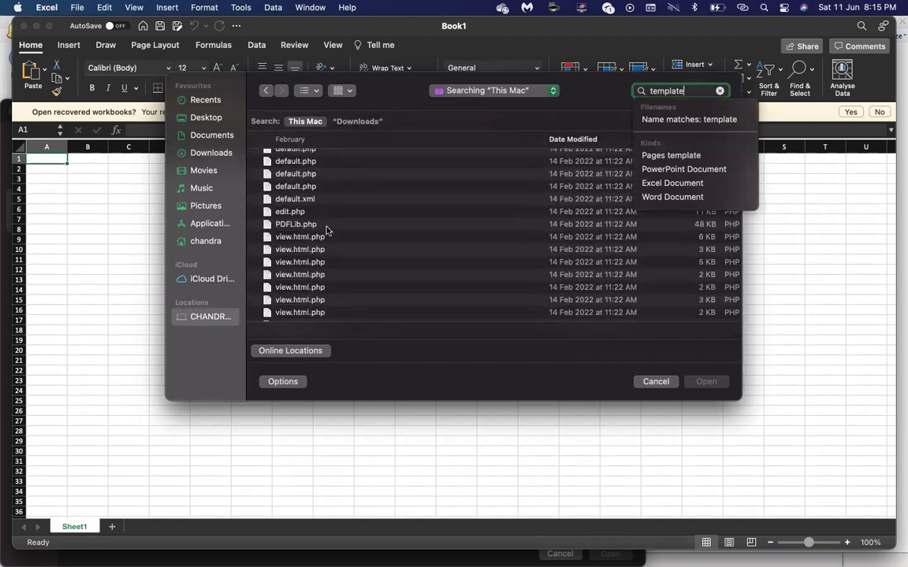
{"action": "left_click", "coordinate": [689, 119]}
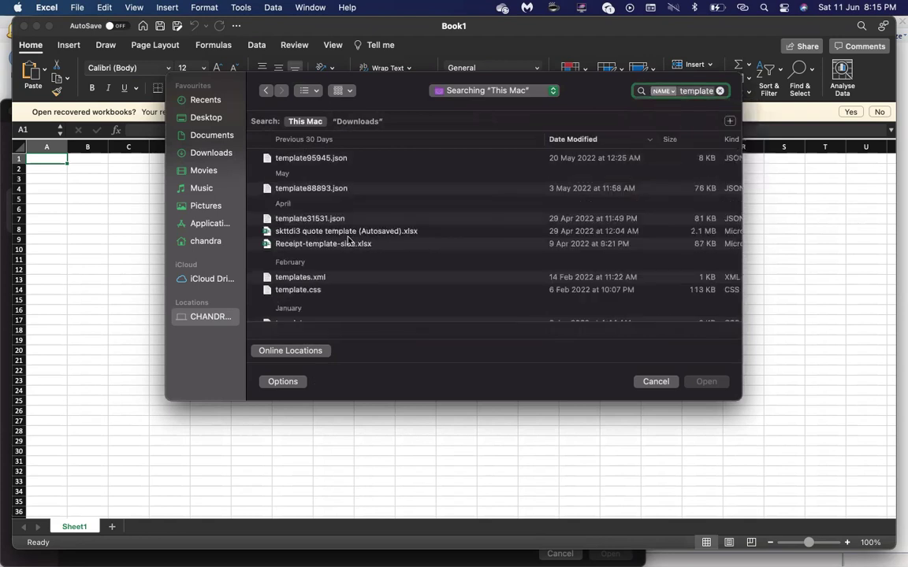
{"action": "scroll", "coordinate": [347, 240], "scroll_direction": "down", "scroll_amount": 3}
{"action": "scroll", "coordinate": [348, 241], "scroll_direction": "down", "scroll_amount": 3}
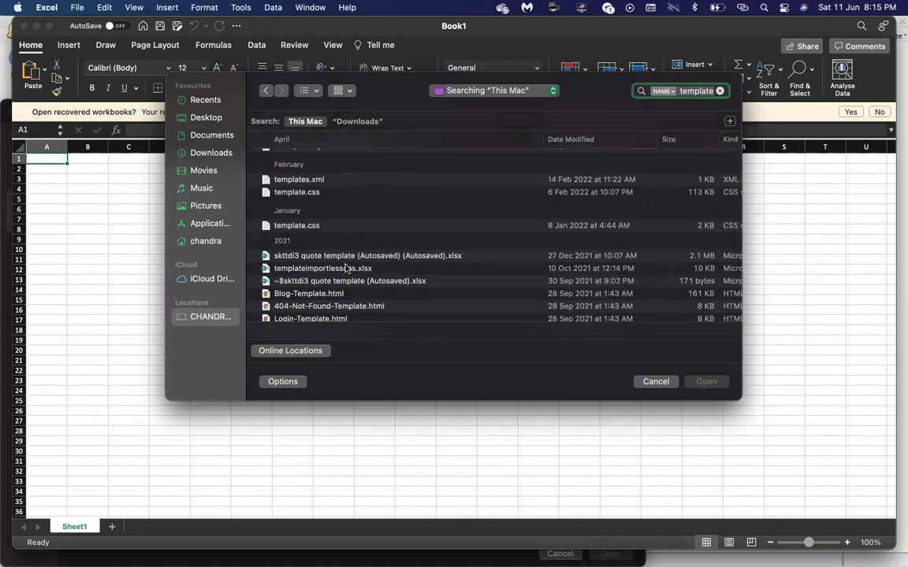
{"action": "double_click", "coordinate": [344, 269]}
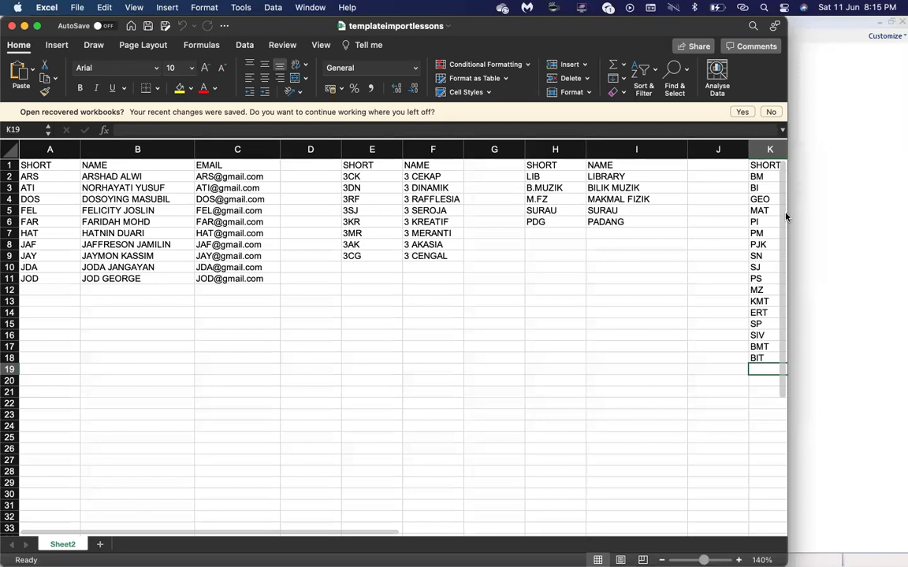
Widen the workbook, select A1:C9, E1:F10, H1:I6 and K1:L18, then decline recovery.
{"action": "left_click_drag", "start_coordinate": [640, 22], "coordinate": [640, 22]}
{"action": "left_click_drag", "start_coordinate": [879, 162], "coordinate": [906, 162]}
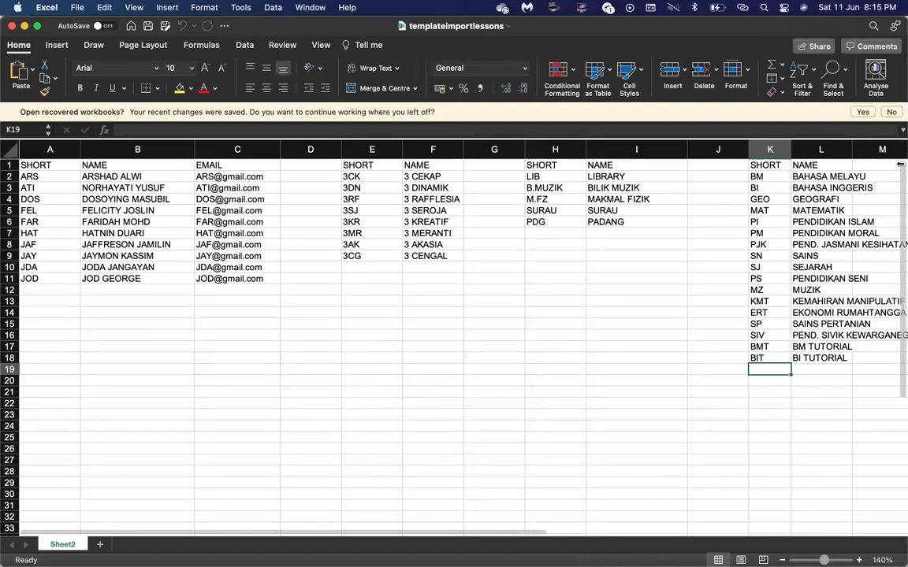
{"action": "left_click_drag", "start_coordinate": [25, 165], "coordinate": [221, 256]}
{"action": "left_click_drag", "start_coordinate": [347, 166], "coordinate": [436, 265]}
{"action": "left_click_drag", "start_coordinate": [528, 165], "coordinate": [628, 223]}
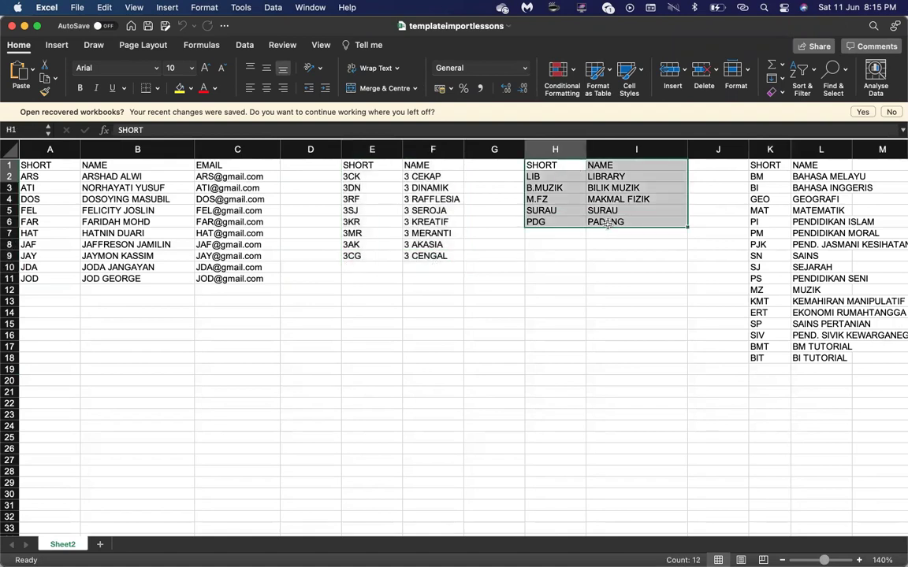
{"action": "left_click_drag", "start_coordinate": [774, 166], "coordinate": [837, 357]}
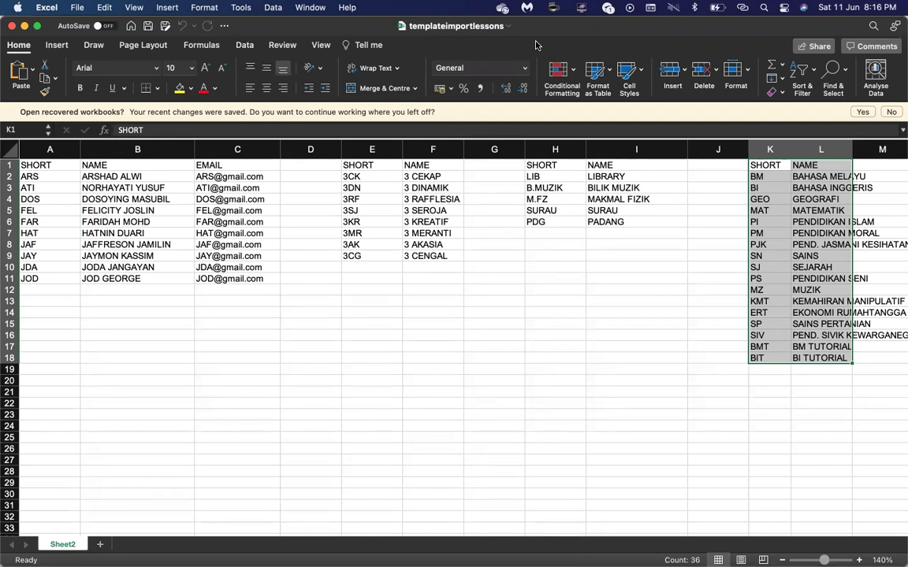
{"action": "left_click", "coordinate": [891, 113]}
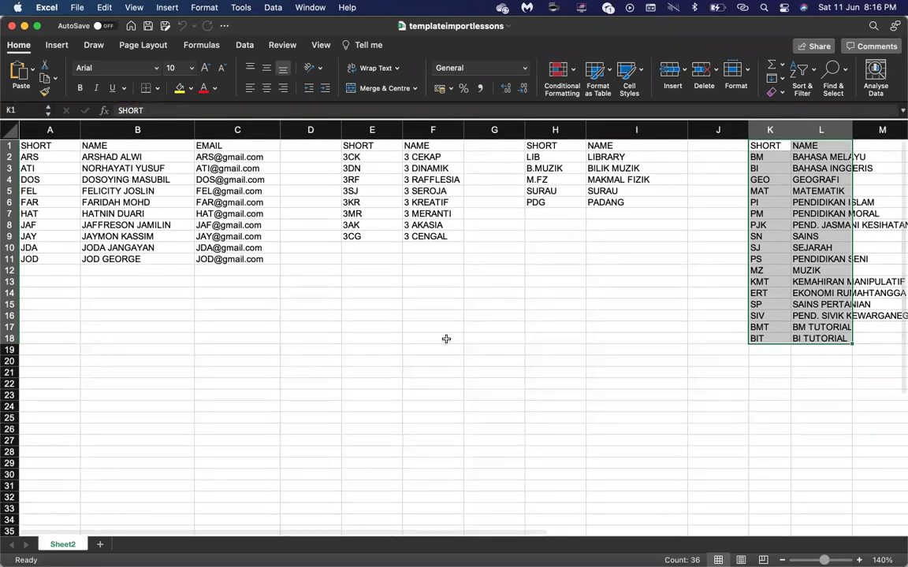
Return to aSc Timetables 2022 and choose Create new timetable.
{"action": "mouse_move", "coordinate": [413, 549]}
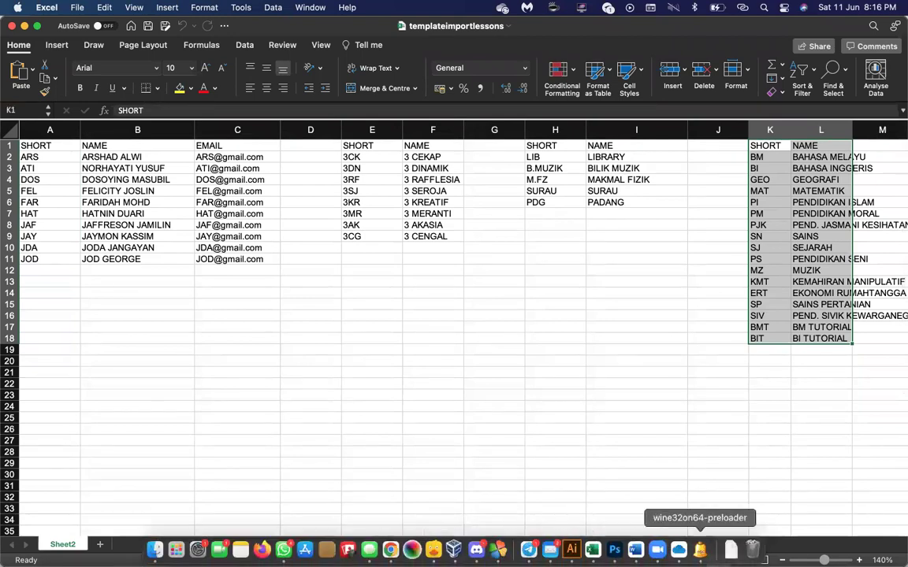
{"action": "left_click", "coordinate": [700, 549]}
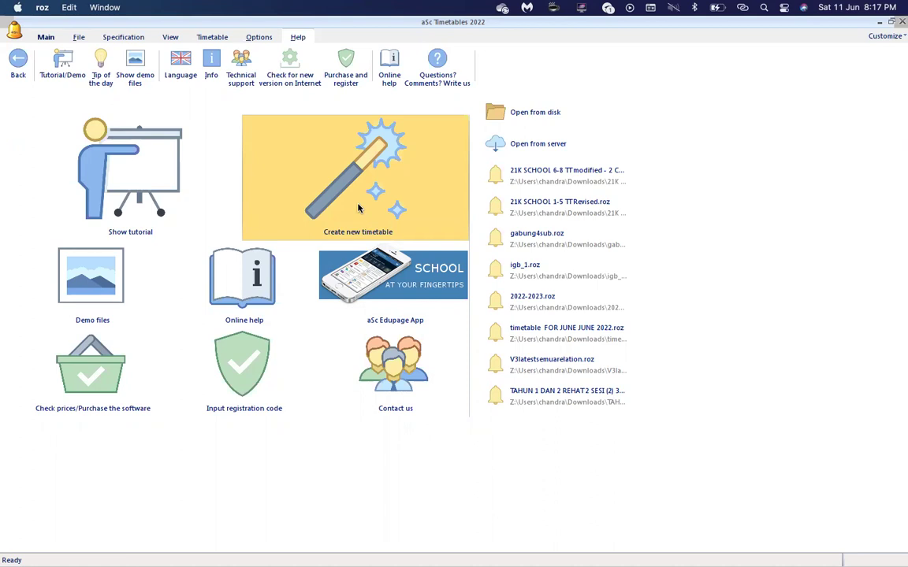
{"action": "left_click", "coordinate": [358, 208]}
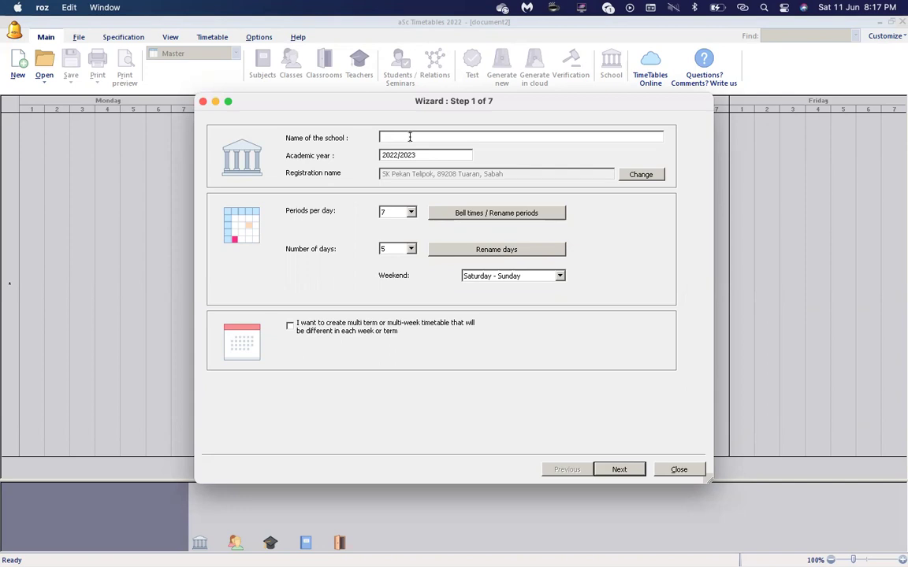
Enter 'SkK Pejka Telipok' as the school name, moving on to Academic year.
{"action": "type", "text": "Sk"}
{"action": "type", "text": "K Pejkan"}
{"action": "type", "text": " Teli"}
{"action": "type", "text": "pok"}
{"action": "key", "text": "Tab"}
Set 13 periods per day, keep Saturday - Sunday as weekend, and show bell times.
{"action": "left_click", "coordinate": [410, 215]}
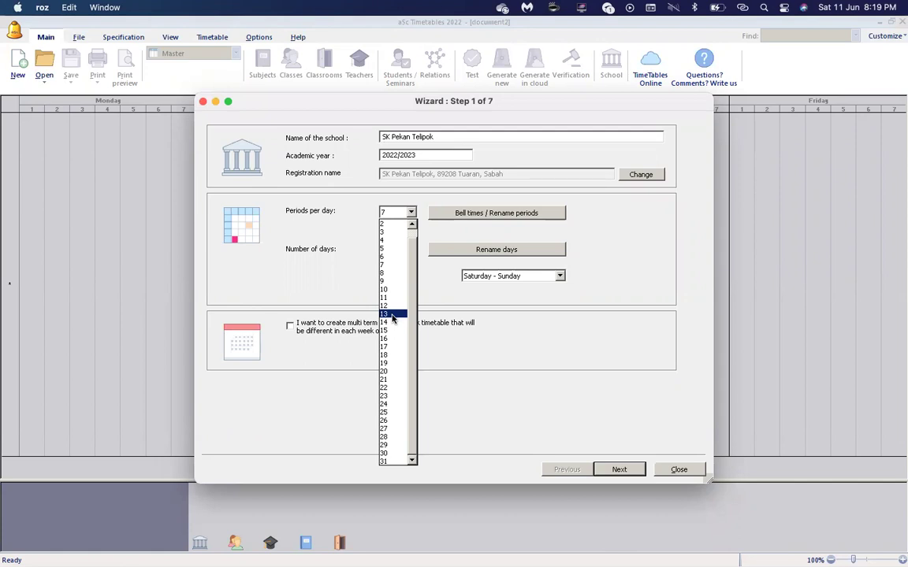
{"action": "left_click", "coordinate": [393, 316]}
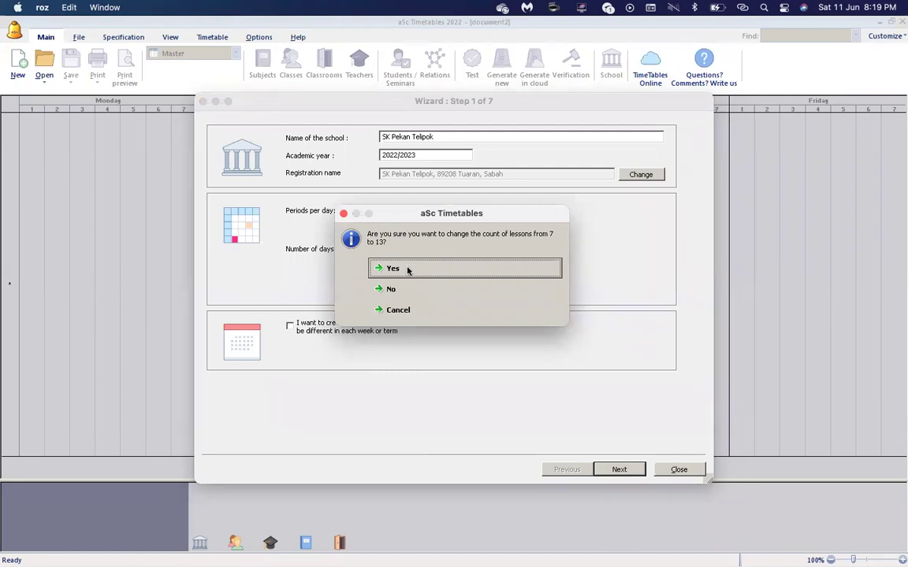
{"action": "left_click", "coordinate": [408, 269]}
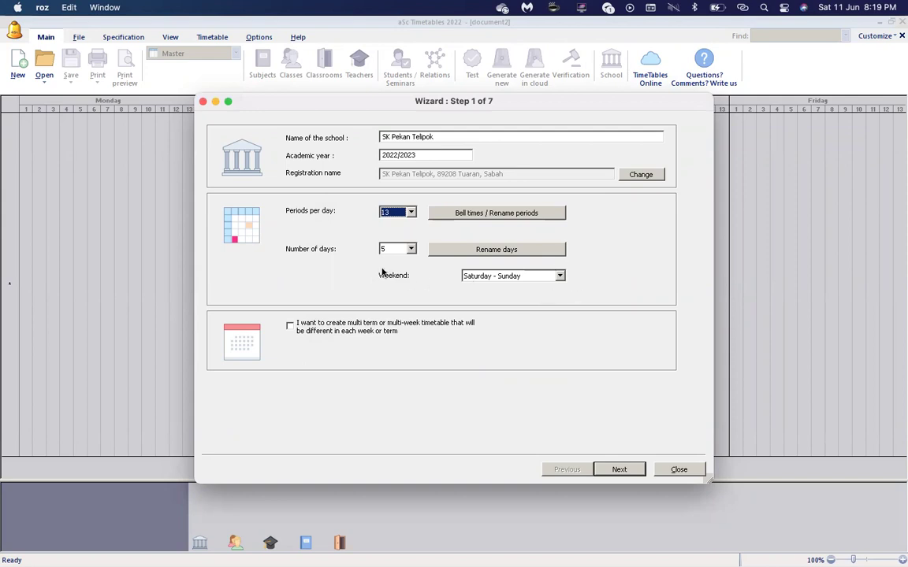
{"action": "left_click", "coordinate": [524, 277]}
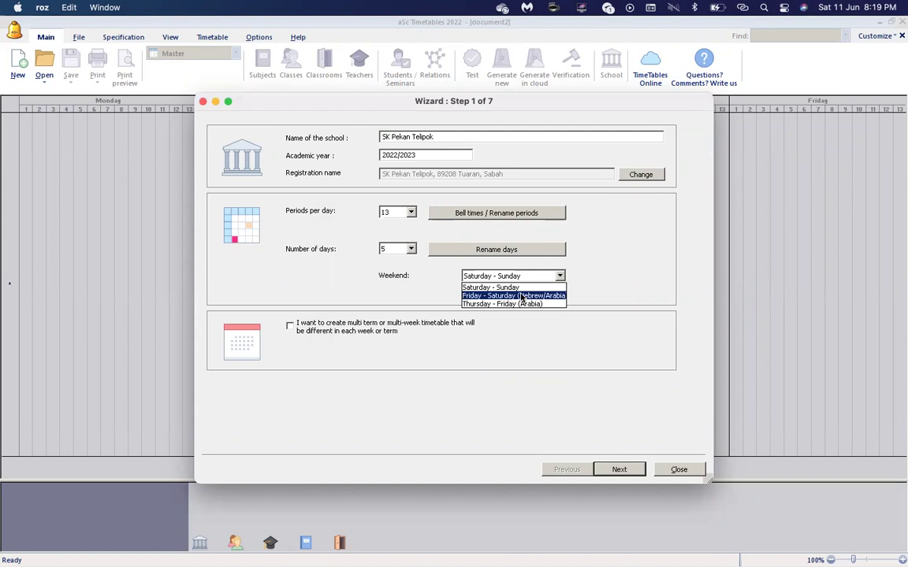
{"action": "left_click", "coordinate": [569, 263]}
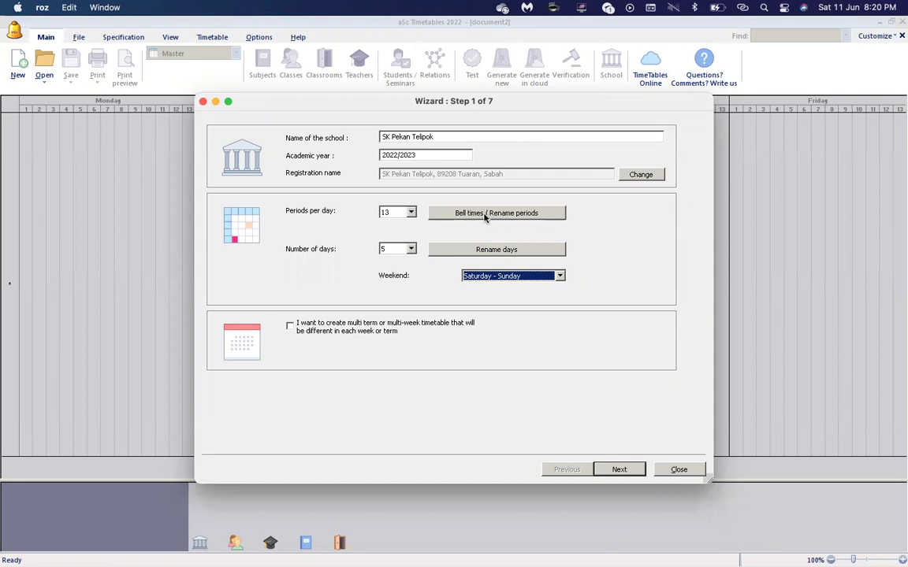
{"action": "left_click", "coordinate": [484, 214]}
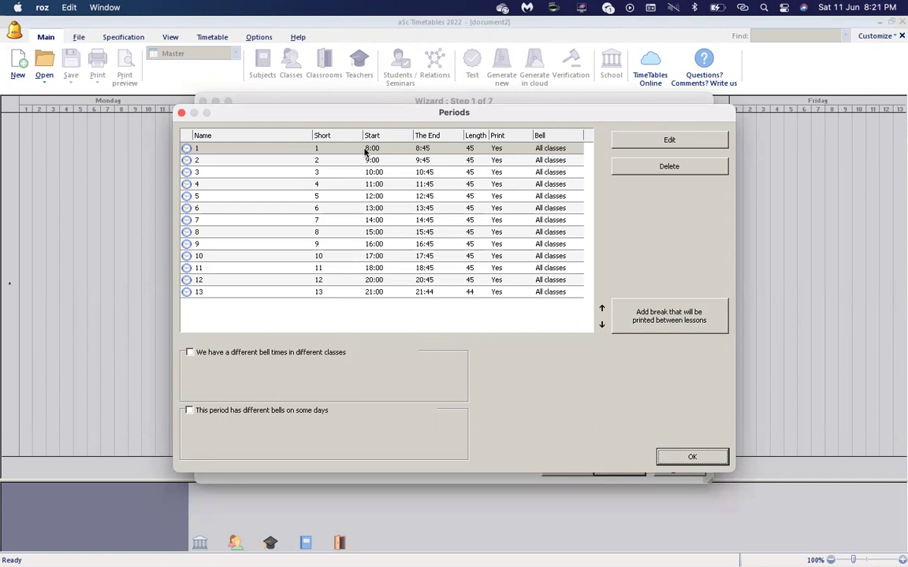
Set period 1 to run 7:30–8:00.
{"action": "double_click", "coordinate": [365, 151]}
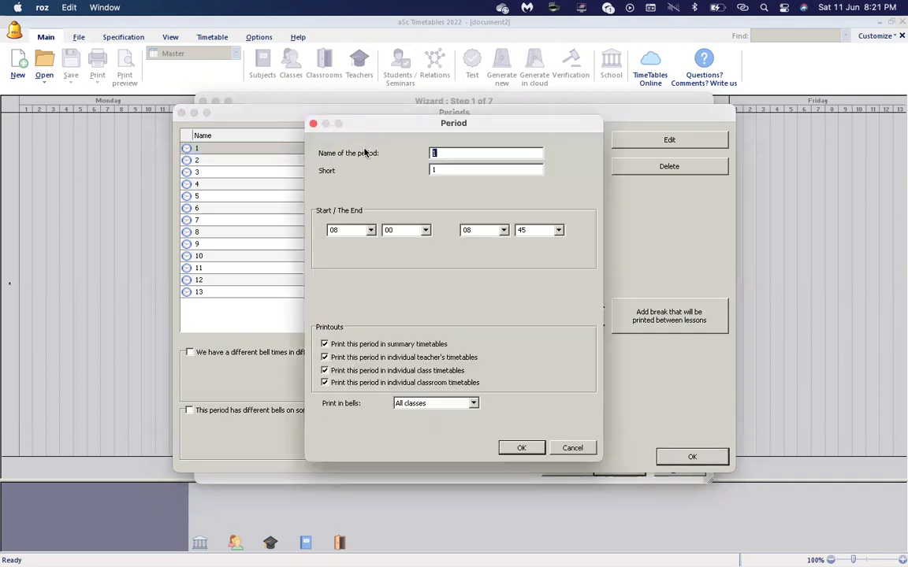
{"action": "left_click", "coordinate": [371, 230]}
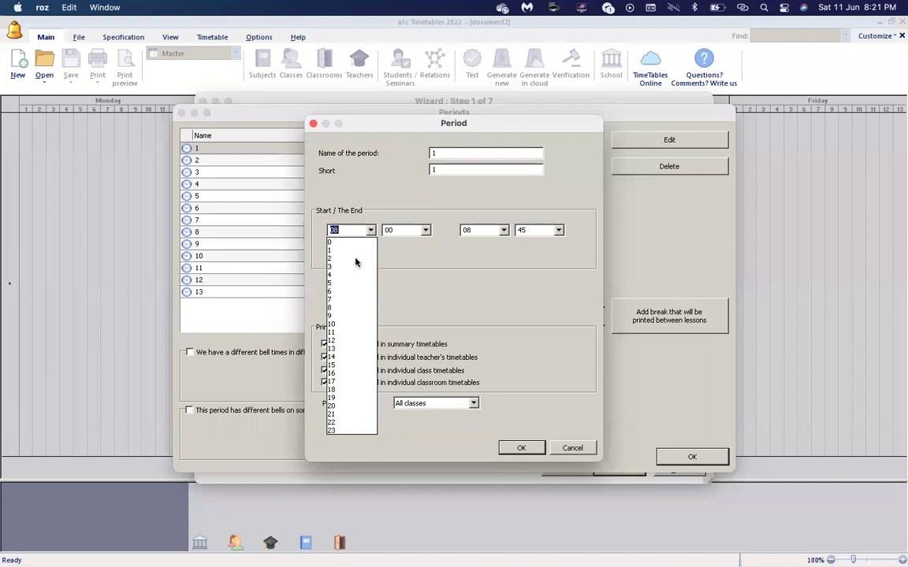
{"action": "left_click", "coordinate": [349, 299]}
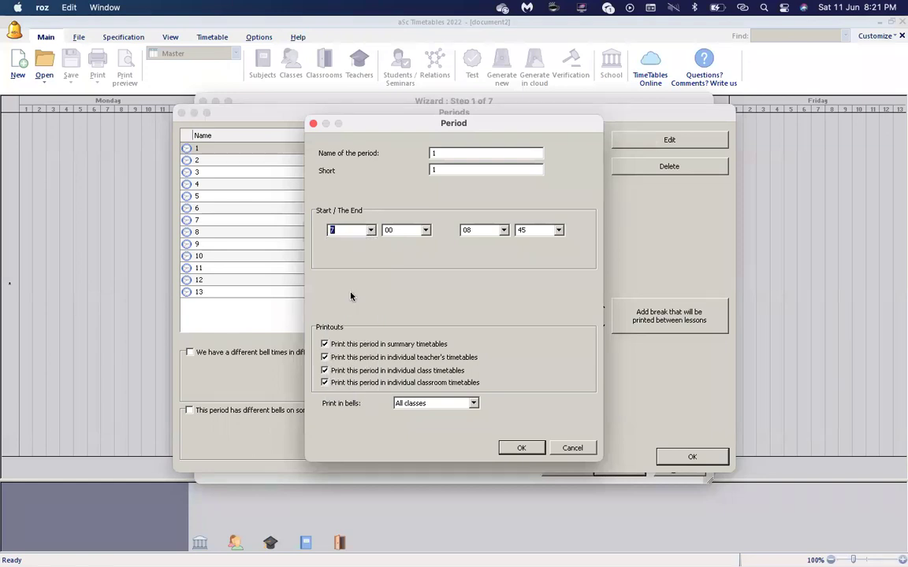
{"action": "left_click", "coordinate": [425, 230]}
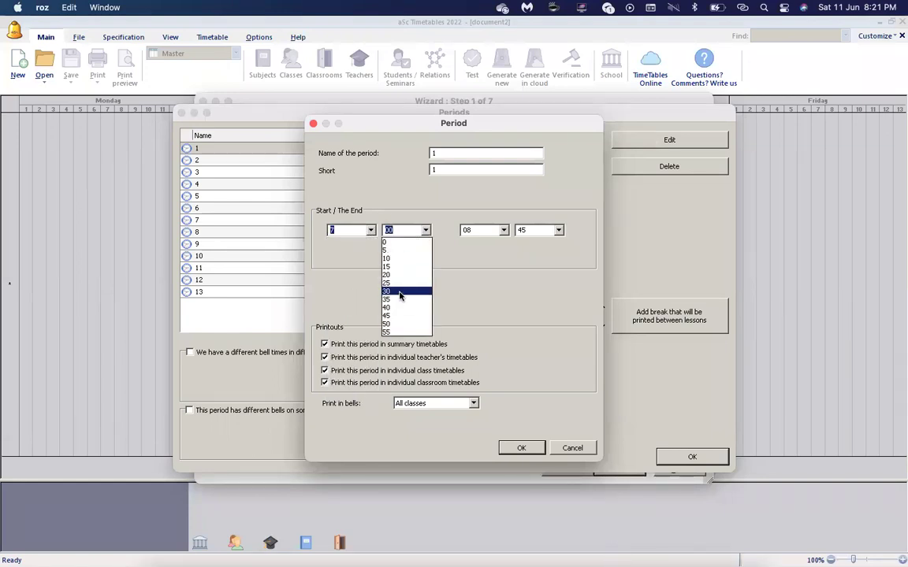
{"action": "left_click", "coordinate": [400, 291]}
{"action": "left_click", "coordinate": [558, 230]}
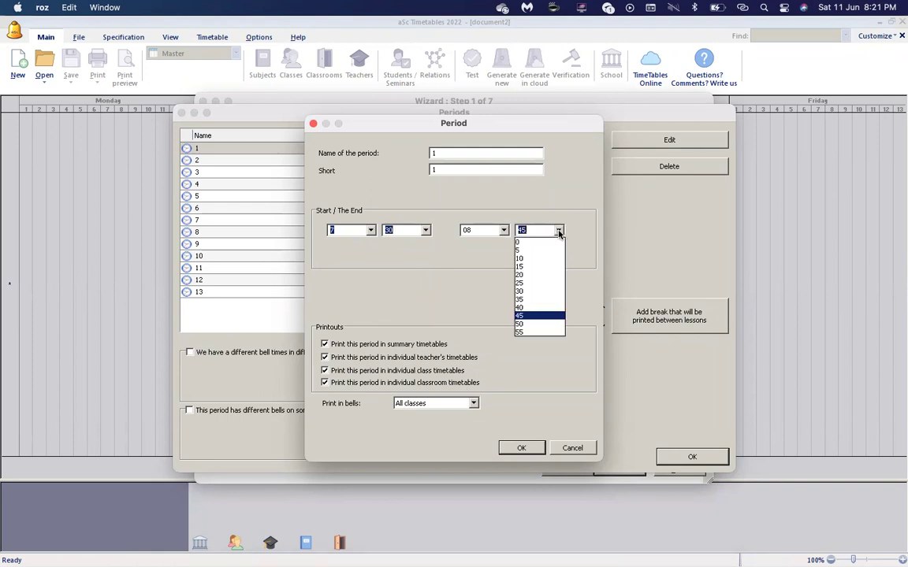
{"action": "left_click", "coordinate": [526, 242]}
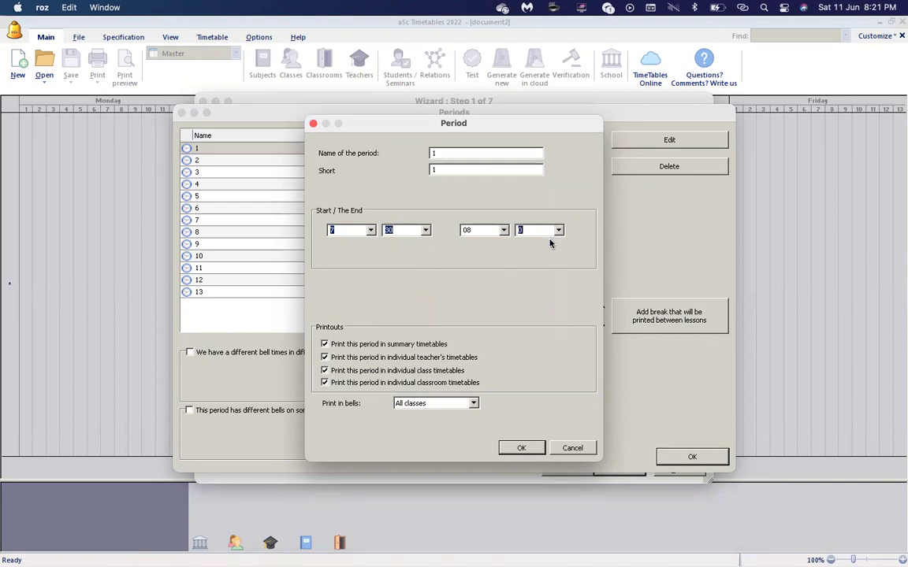
{"action": "left_click", "coordinate": [521, 449]}
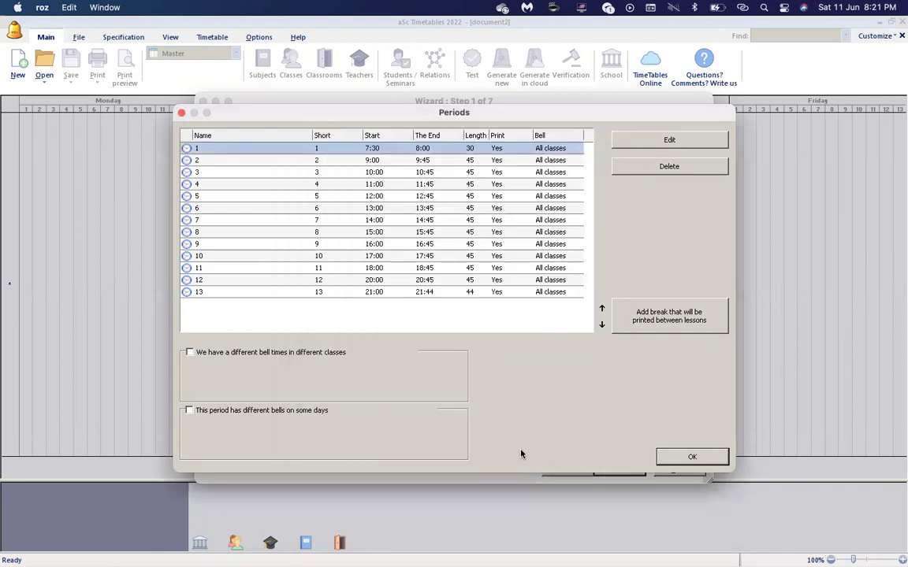
Set period 2 to run 8:00–8:30.
{"action": "left_click", "coordinate": [394, 160]}
{"action": "double_click", "coordinate": [391, 162]}
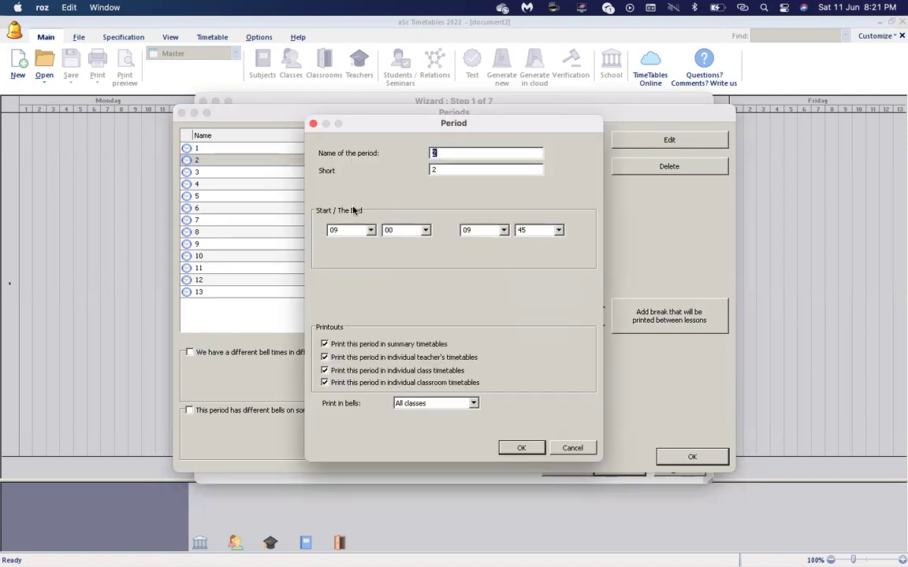
{"action": "key", "text": "Tab"}
{"action": "key", "text": "Tab"}
{"action": "type", "text": "08"}
{"action": "key", "text": "Tab"}
{"action": "key", "text": "Tab"}
{"action": "type", "text": "08"}
{"action": "key", "text": "Tab"}
{"action": "type", "text": "30"}
{"action": "key", "text": "Return"}
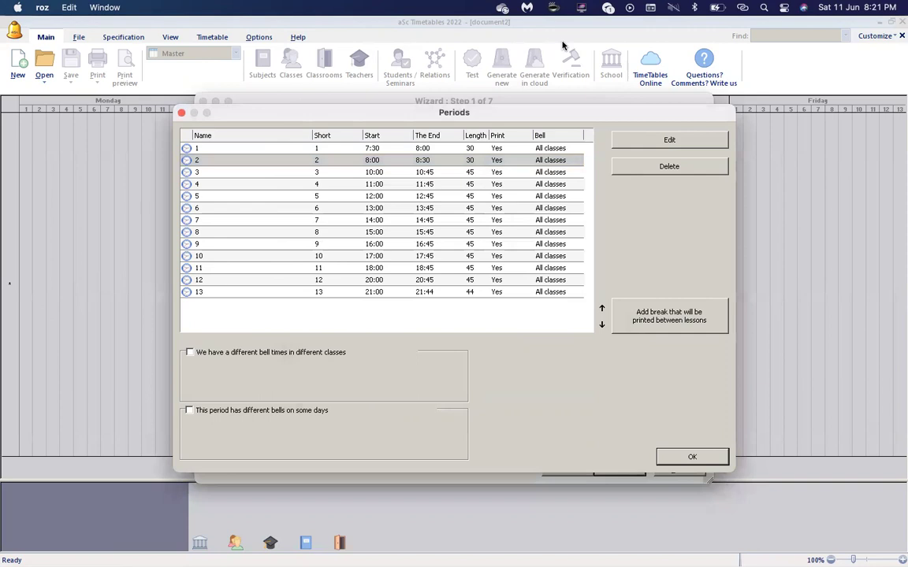
Set period 3 to run 8:30–9:00.
{"action": "double_click", "coordinate": [406, 174]}
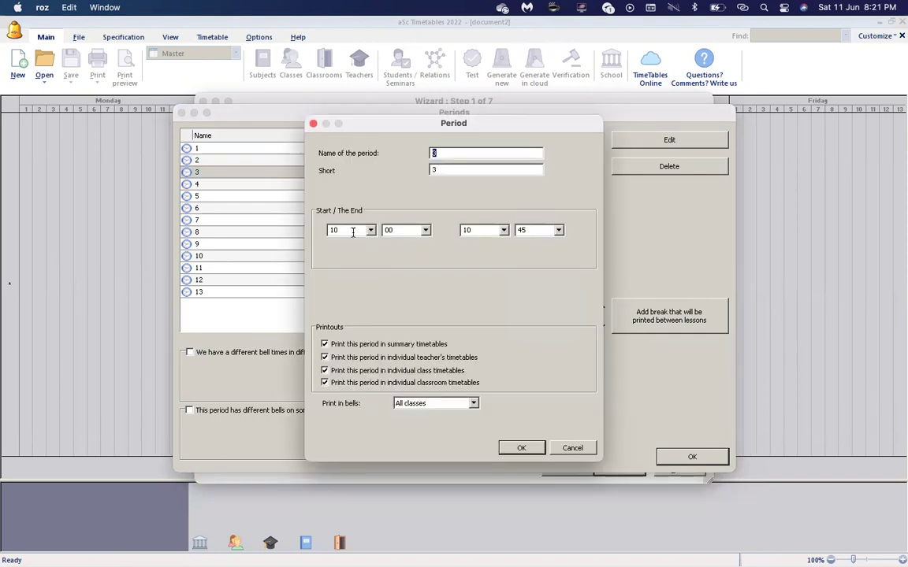
{"action": "type", "text": "08"}
{"action": "key", "text": "Tab"}
{"action": "type", "text": "30"}
{"action": "key", "text": "Tab"}
{"action": "type", "text": "09"}
{"action": "key", "text": "Tab"}
{"action": "type", "text": "00"}
{"action": "key", "text": "Return"}
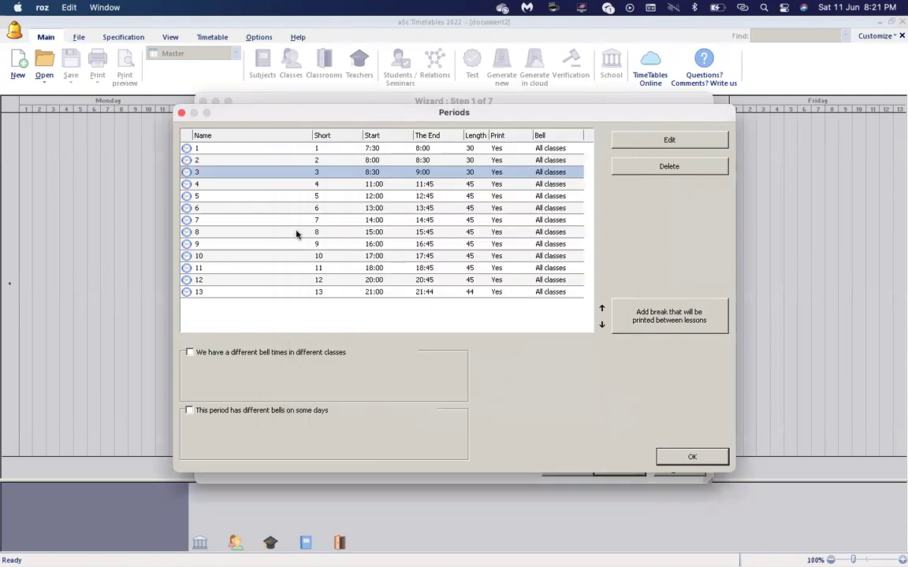
Set period 4 to run 9:00–9:30.
{"action": "double_click", "coordinate": [392, 184]}
{"action": "double_click", "coordinate": [331, 230]}
{"action": "type", "text": "09"}
{"action": "key", "text": "Tab"}
{"action": "type", "text": "00"}
{"action": "key", "text": "Tab"}
{"action": "type", "text": "09"}
{"action": "key", "text": "Tab"}
{"action": "type", "text": "30"}
{"action": "key", "text": "Return"}
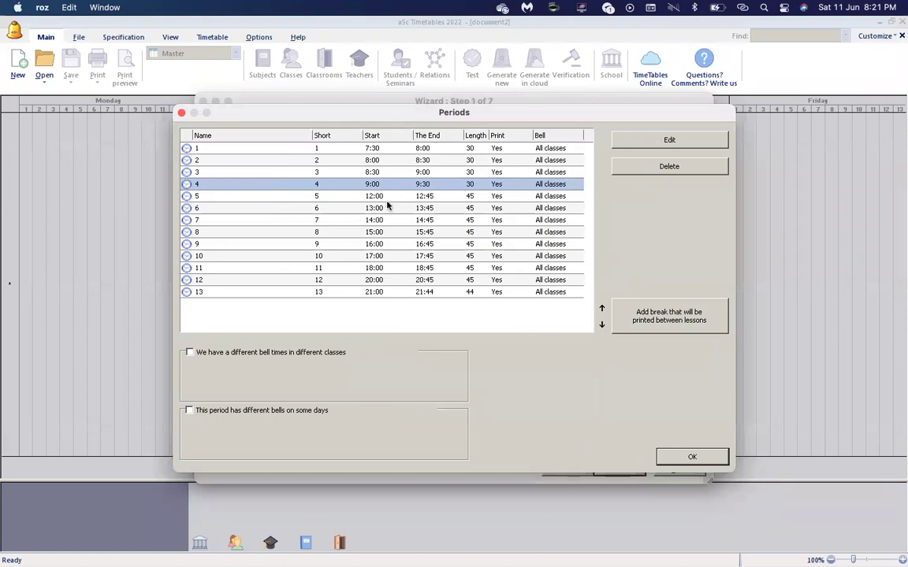
Set period 5 to a 20-minute slot, 9:30–9:50.
{"action": "left_click", "coordinate": [391, 197]}
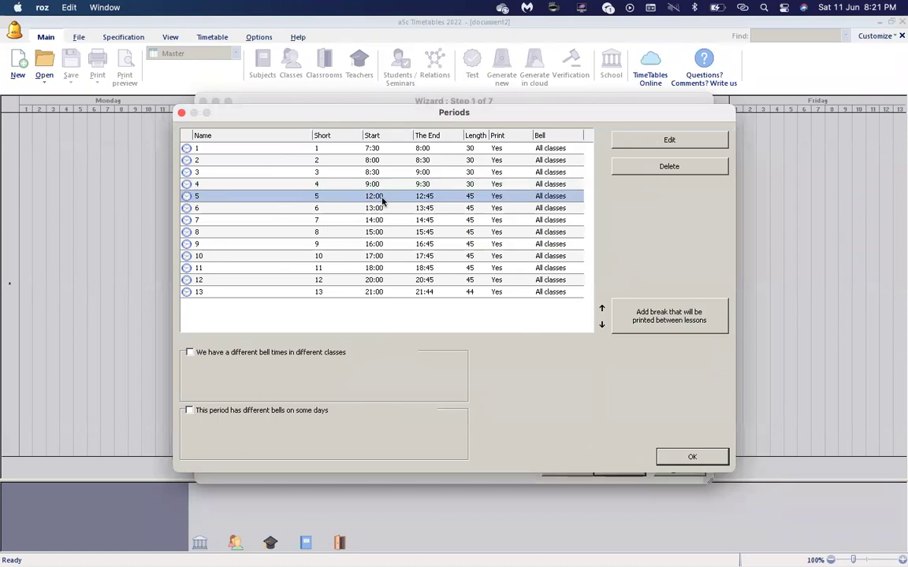
{"action": "double_click", "coordinate": [382, 198]}
{"action": "type", "text": "09"}
{"action": "key", "text": "Tab"}
{"action": "type", "text": "30"}
{"action": "key", "text": "Tab"}
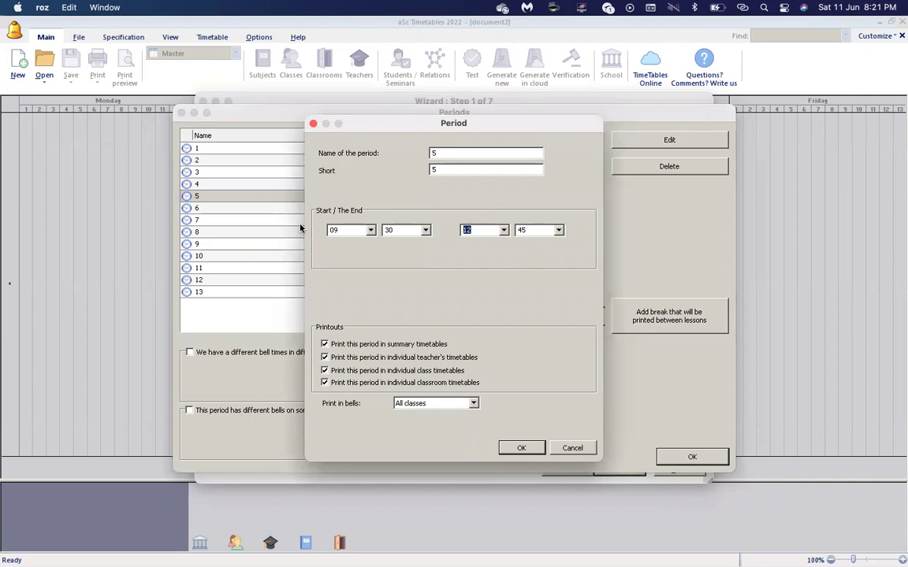
{"action": "type", "text": "09"}
{"action": "key", "text": "Tab"}
{"action": "type", "text": "50"}
{"action": "left_click", "coordinate": [521, 447]}
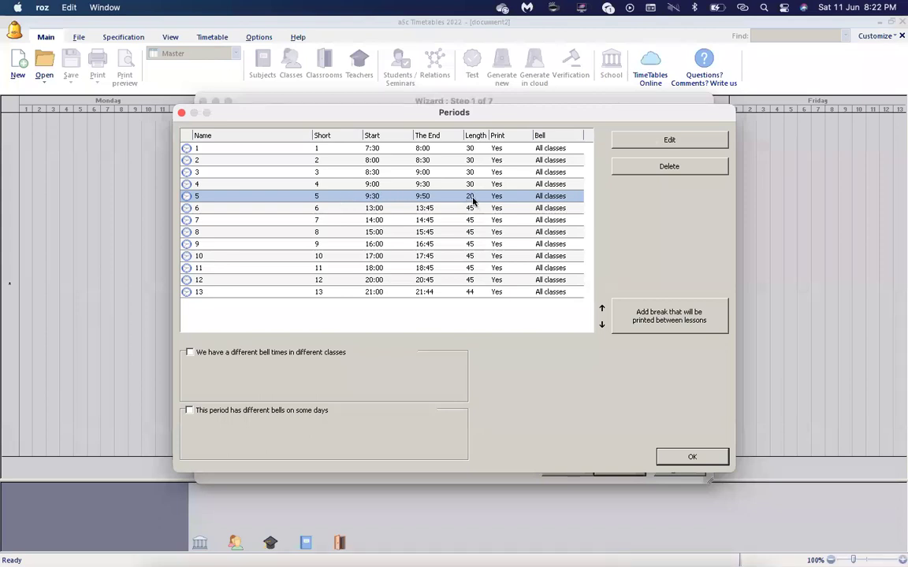
Set period 6 to 9:50–10:20 and period 7 to 10:20–10:50.
{"action": "double_click", "coordinate": [381, 208]}
{"action": "left_click", "coordinate": [346, 233]}
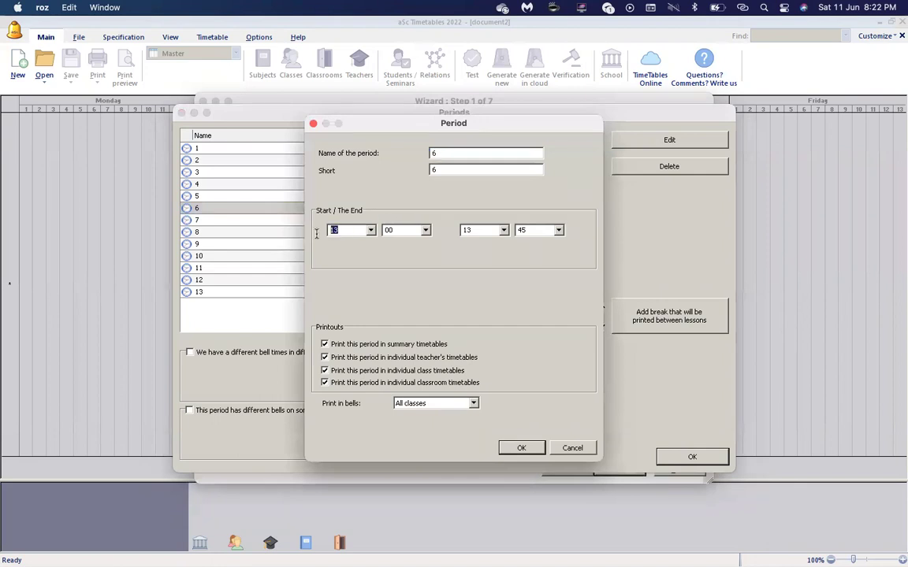
{"action": "type", "text": "09"}
{"action": "key", "text": "Tab"}
{"action": "type", "text": "50"}
{"action": "key", "text": "Tab"}
{"action": "type", "text": "10"}
{"action": "key", "text": "Tab"}
{"action": "type", "text": "20"}
{"action": "key", "text": "Return"}
{"action": "double_click", "coordinate": [374, 223]}
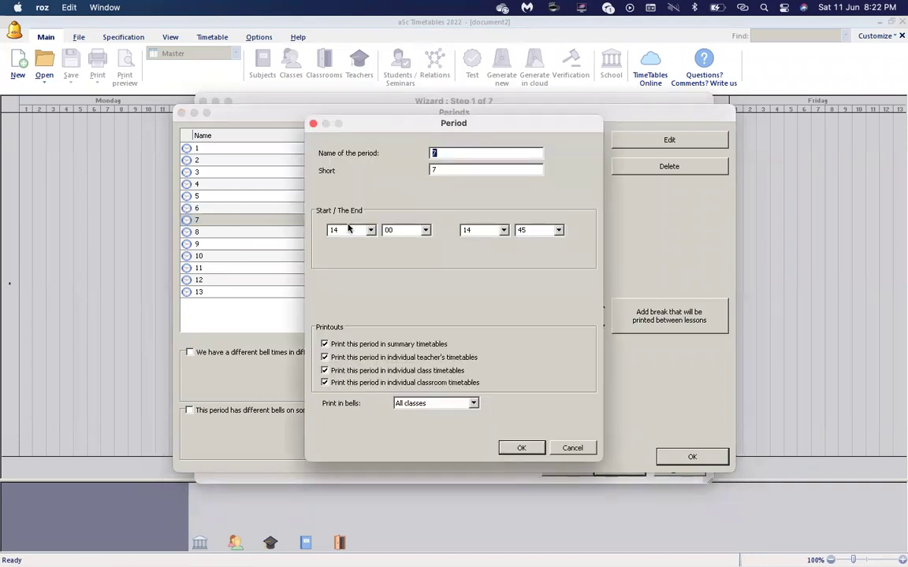
{"action": "type", "text": "10"}
{"action": "key", "text": "Tab"}
{"action": "type", "text": "20"}
{"action": "key", "text": "Tab"}
{"action": "type", "text": "10"}
{"action": "key", "text": "Tab"}
{"action": "type", "text": "50"}
{"action": "key", "text": "Return"}
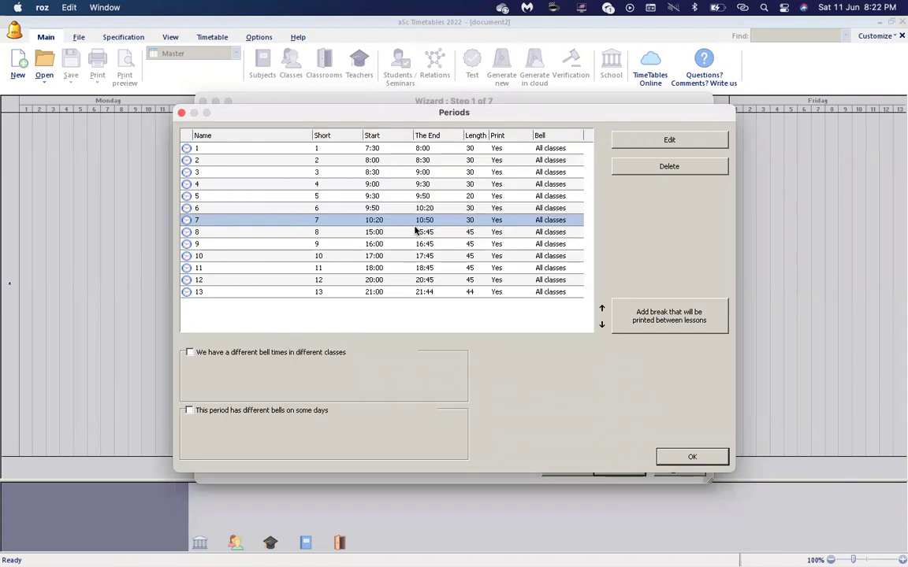
Set period 8 to 10:50–11:20 and period 9 to 11:20–11:50.
{"action": "double_click", "coordinate": [407, 232]}
{"action": "type", "text": "10"}
{"action": "type", "text": "0"}
{"action": "key", "text": "Tab"}
{"action": "type", "text": "11"}
{"action": "key", "text": "Tab"}
{"action": "type", "text": "20"}
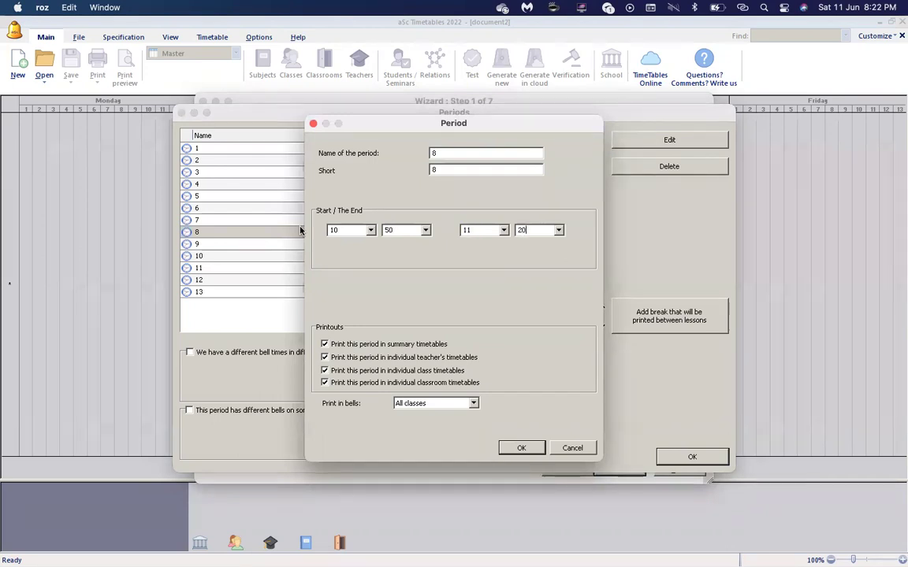
{"action": "key", "text": "Return"}
{"action": "double_click", "coordinate": [389, 245]}
{"action": "type", "text": "11"}
{"action": "key", "text": "Tab"}
{"action": "type", "text": "20"}
{"action": "key", "text": "Tab"}
{"action": "type", "text": "11"}
{"action": "key", "text": "Tab"}
{"action": "type", "text": "50"}
{"action": "key", "text": "Return"}
Set period 10 to 11:50–12:20 and period 11 to 12:20–12:50.
{"action": "left_click", "coordinate": [371, 261]}
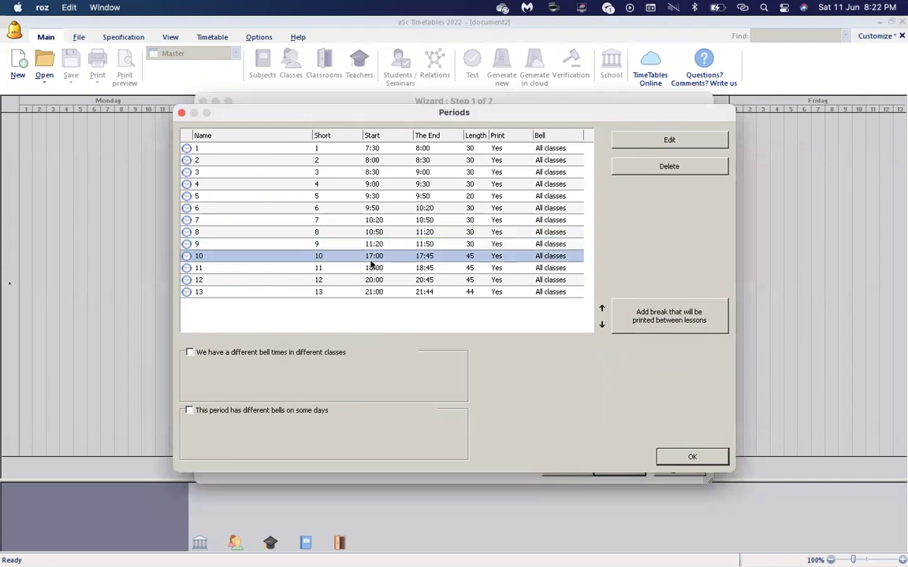
{"action": "double_click", "coordinate": [372, 261]}
{"action": "type", "text": "11"}
{"action": "key", "text": "Tab"}
{"action": "type", "text": "50"}
{"action": "key", "text": "Tab"}
{"action": "type", "text": "12"}
{"action": "key", "text": "Tab"}
{"action": "type", "text": "20"}
{"action": "key", "text": "Return"}
{"action": "double_click", "coordinate": [370, 269]}
{"action": "type", "text": "12"}
{"action": "key", "text": "Tab"}
{"action": "type", "text": "20"}
{"action": "key", "text": "Tab"}
{"action": "type", "text": "12"}
{"action": "key", "text": "Tab"}
{"action": "type", "text": "50"}
{"action": "key", "text": "Return"}
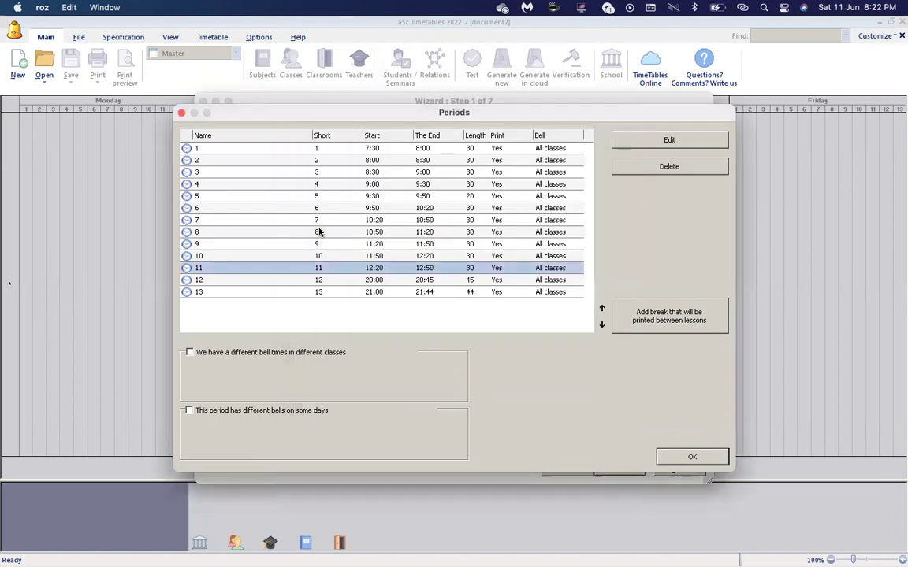
Set period 12 to 12:50–13:20 and period 13 to 13:20–13:50.
{"action": "double_click", "coordinate": [394, 280]}
{"action": "left_click_drag", "start_coordinate": [352, 230], "coordinate": [314, 232]}
{"action": "type", "text": "12"}
{"action": "key", "text": "Tab"}
{"action": "type", "text": "50"}
{"action": "key", "text": "Tab"}
{"action": "type", "text": "13"}
{"action": "key", "text": "Tab"}
{"action": "type", "text": "20"}
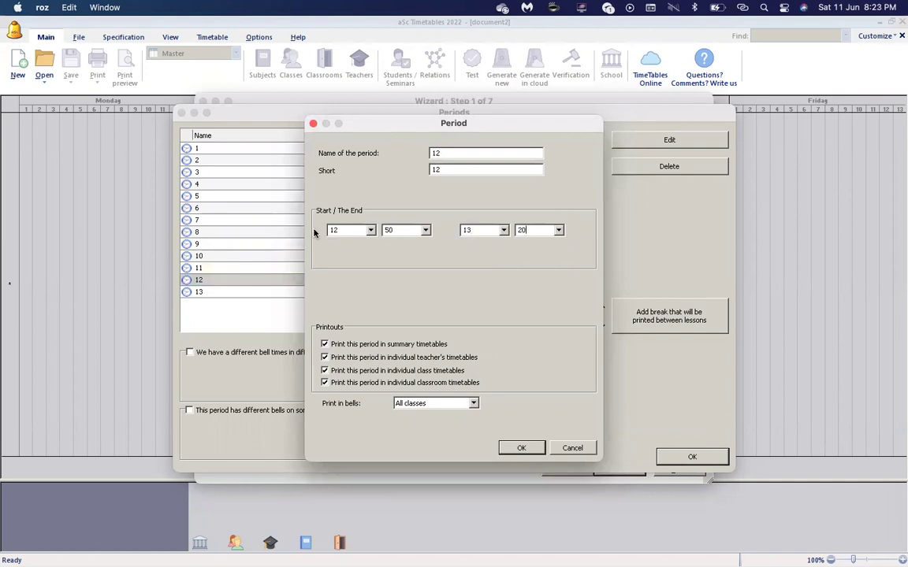
{"action": "key", "text": "Return"}
{"action": "double_click", "coordinate": [376, 294]}
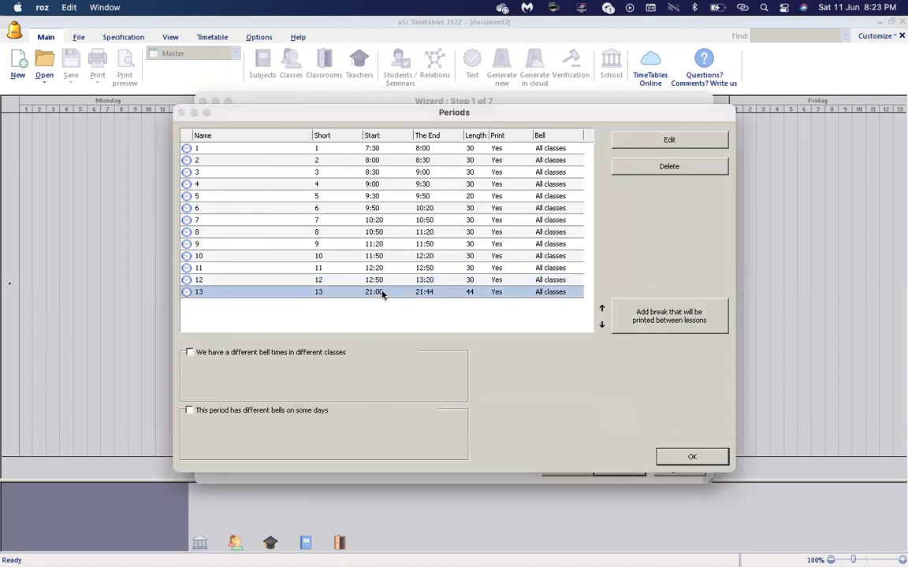
{"action": "left_click", "coordinate": [335, 230]}
{"action": "type", "text": "13"}
{"action": "key", "text": "Tab"}
{"action": "type", "text": "20"}
{"action": "key", "text": "Tab"}
{"action": "type", "text": "13"}
{"action": "key", "text": "Tab"}
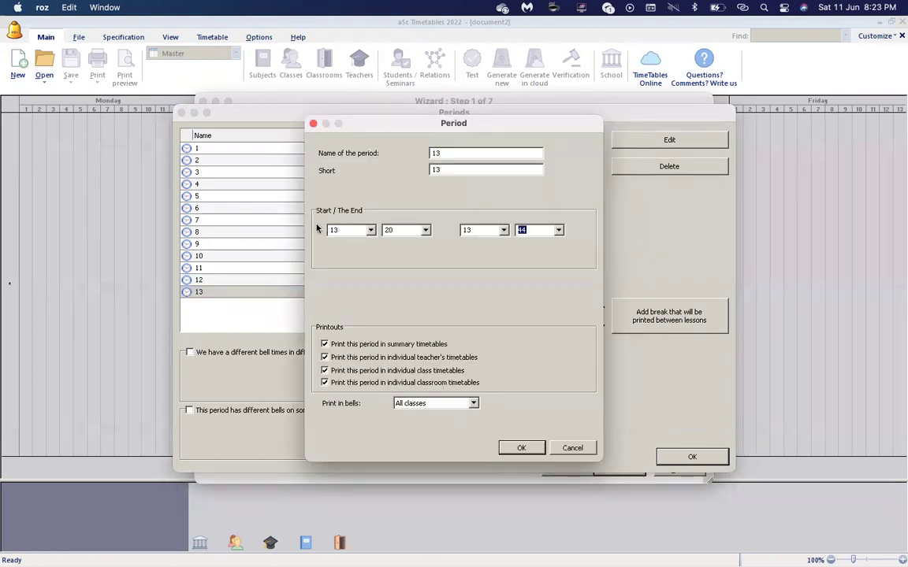
{"action": "type", "text": "50"}
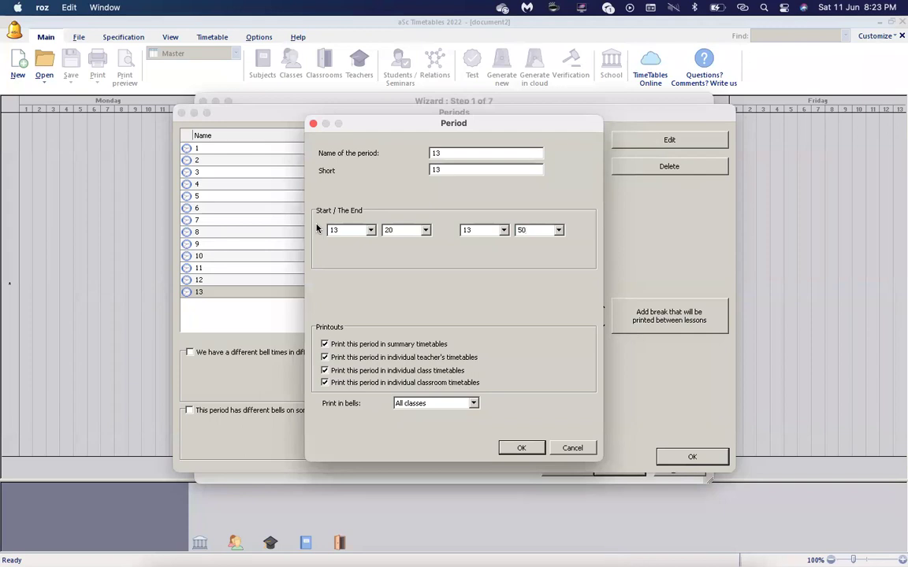
{"action": "key", "text": "Return"}
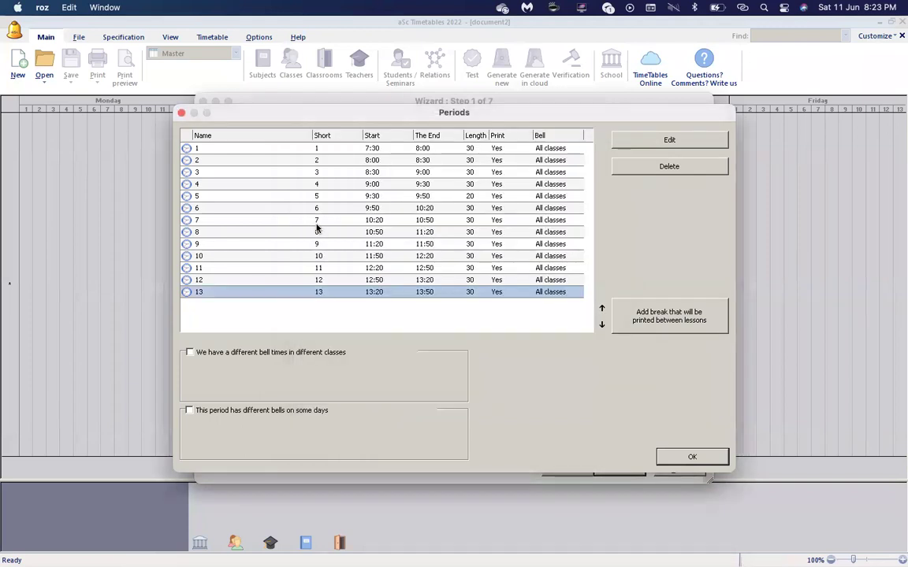
{"action": "left_click", "coordinate": [416, 196]}
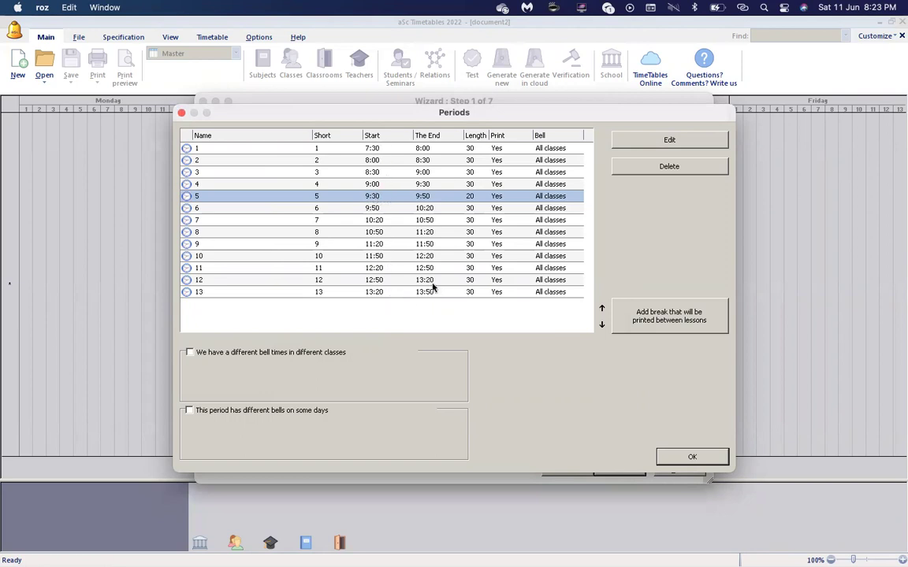
{"action": "left_click", "coordinate": [382, 211]}
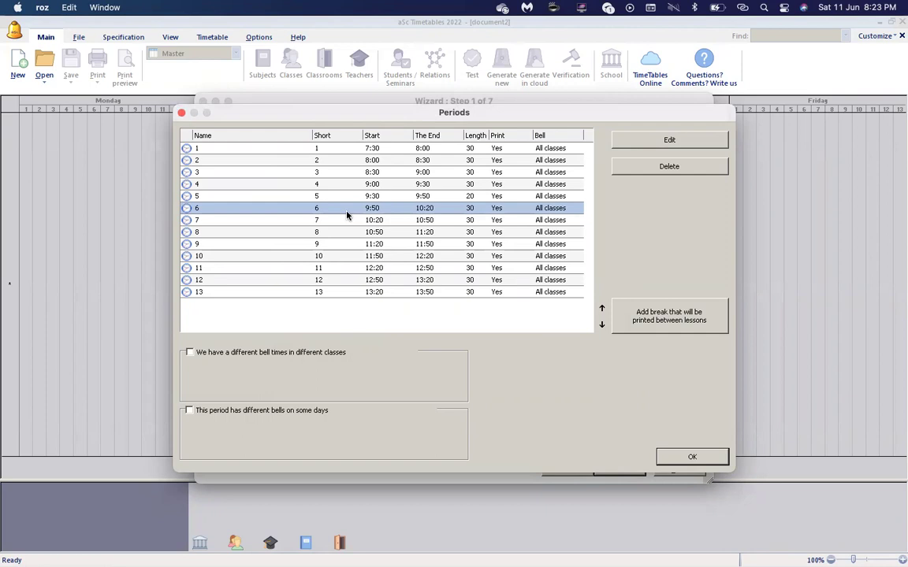
{"action": "left_click", "coordinate": [351, 196]}
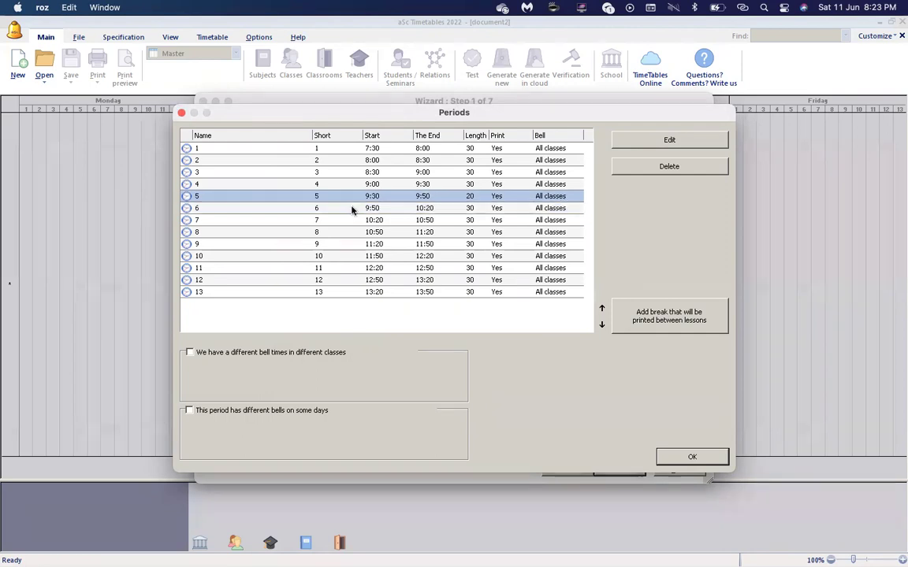
{"action": "left_click", "coordinate": [352, 209]}
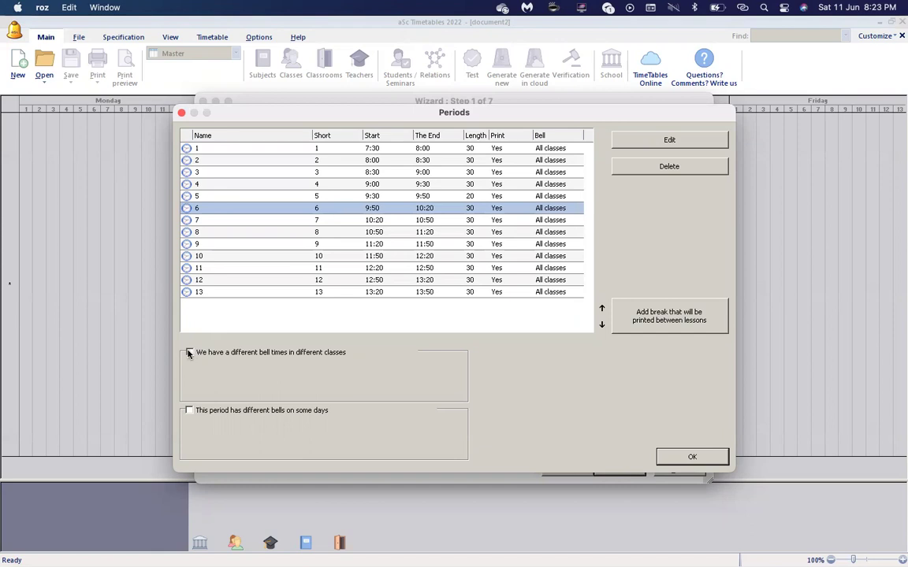
Allow different bell times for different classes and select Bells 2, with period 5 highlighted.
{"action": "left_click", "coordinate": [188, 353]}
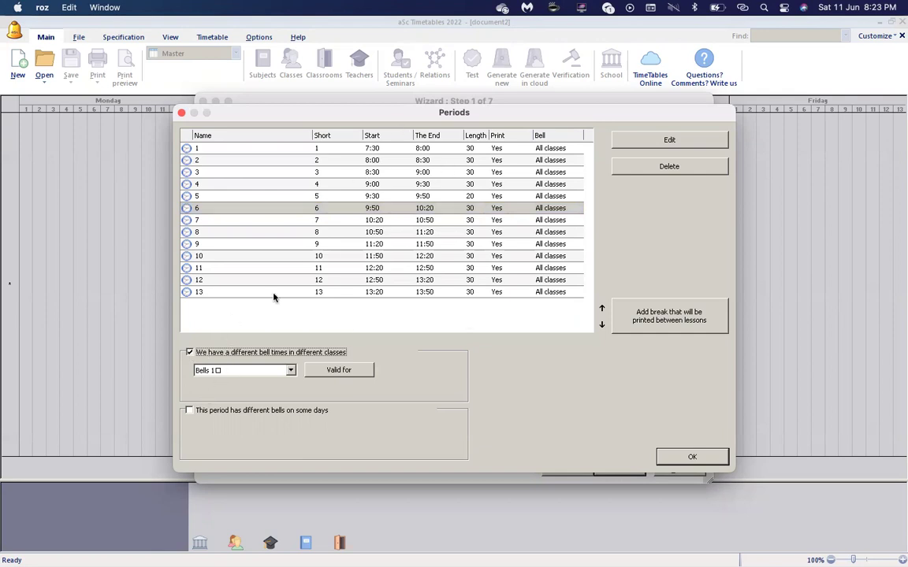
{"action": "left_click", "coordinate": [291, 371]}
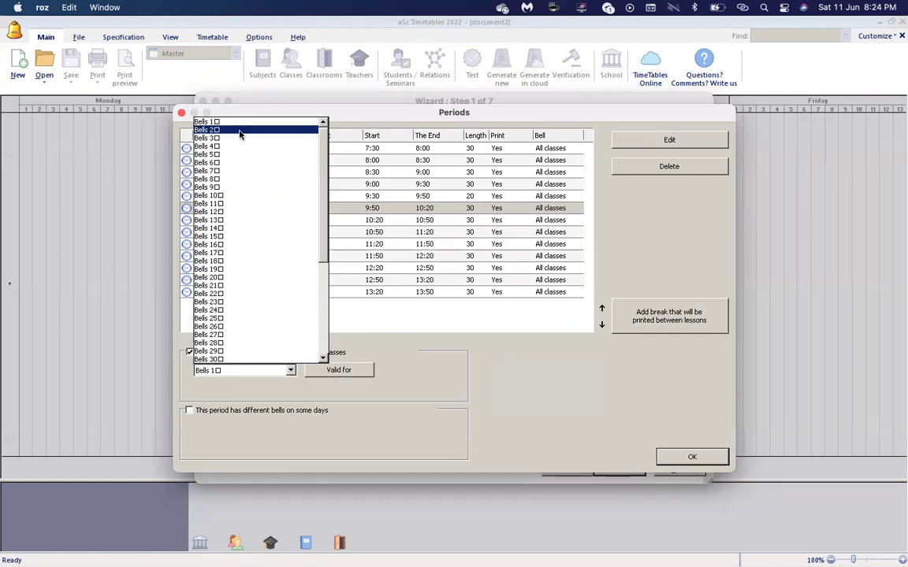
{"action": "left_click", "coordinate": [240, 130]}
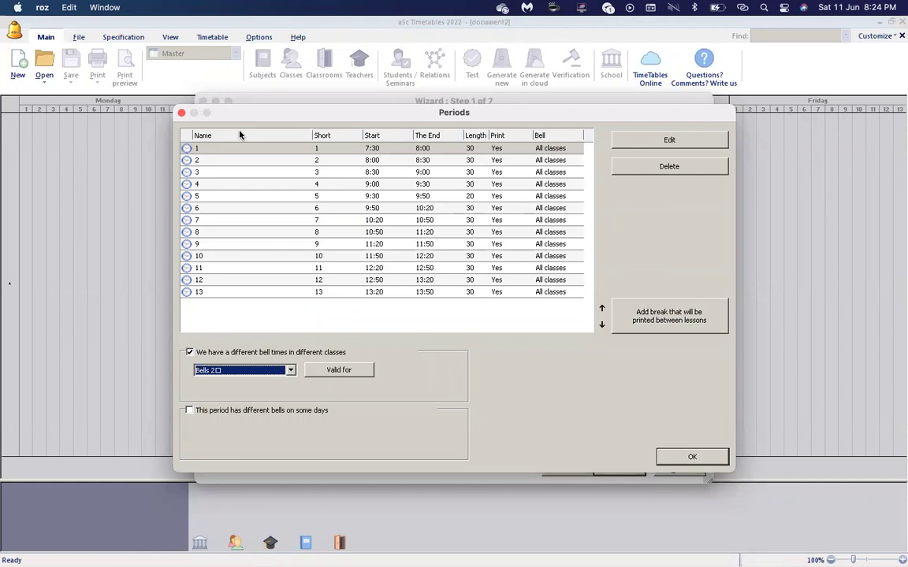
{"action": "left_click", "coordinate": [400, 197]}
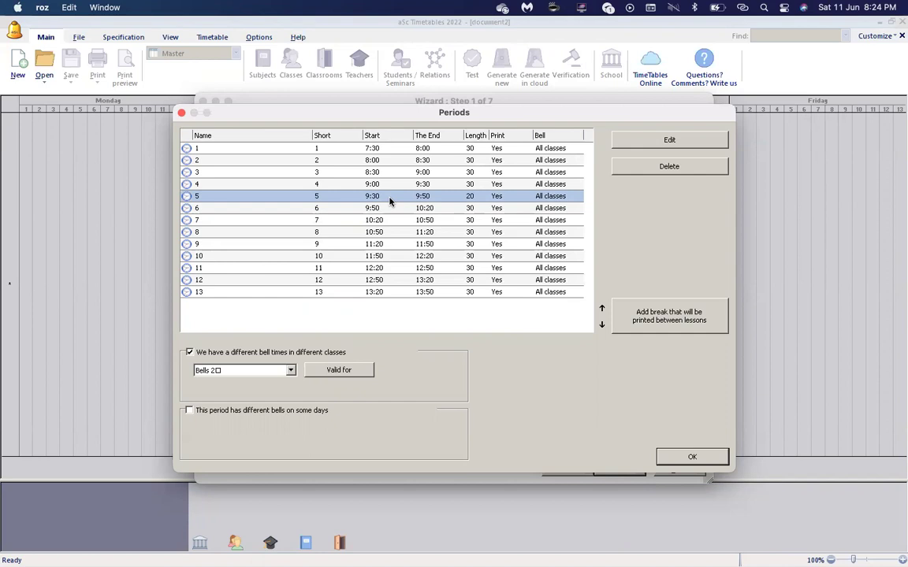
In Bells 2, end period 5 at 10:00 and start period 6 at 10:00.
{"action": "double_click", "coordinate": [390, 196]}
{"action": "left_click", "coordinate": [487, 230]}
{"action": "type", "text": "10"}
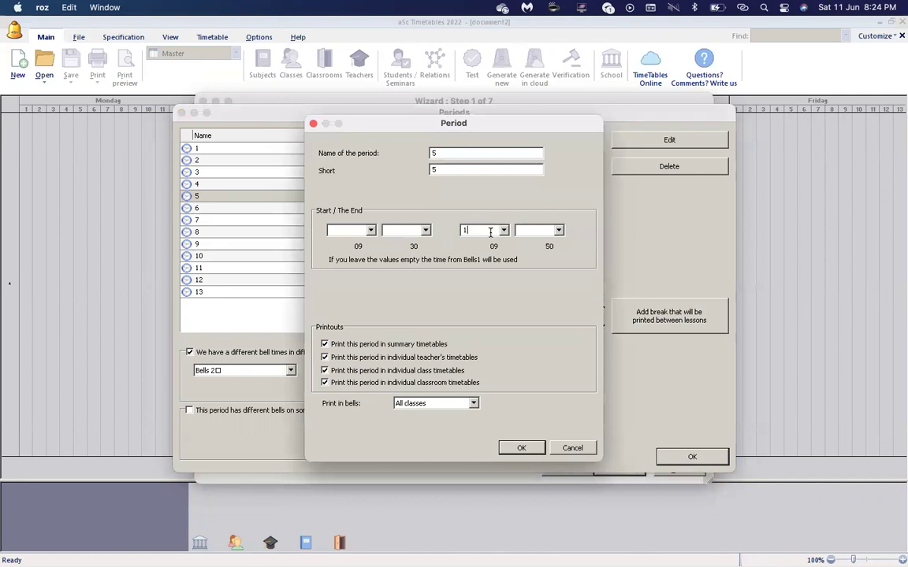
{"action": "key", "text": "Tab"}
{"action": "type", "text": "00"}
{"action": "key", "text": "Return"}
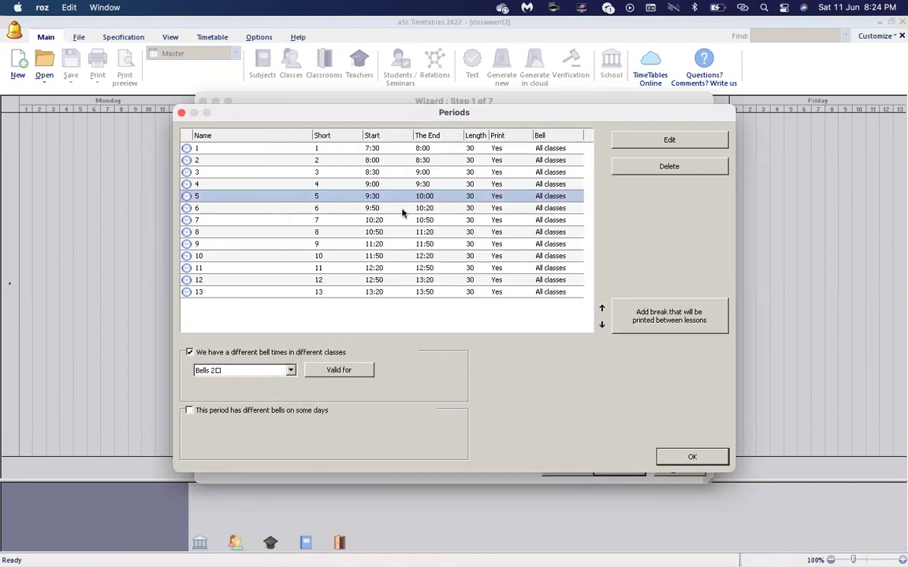
{"action": "double_click", "coordinate": [401, 209]}
{"action": "left_click", "coordinate": [346, 231]}
{"action": "type", "text": "10"}
{"action": "key", "text": "Tab"}
{"action": "type", "text": "00"}
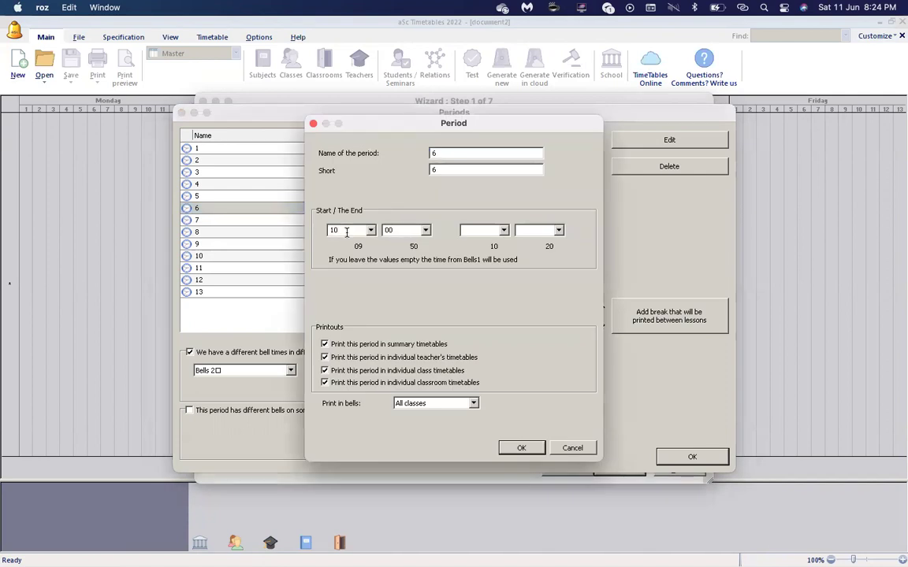
{"action": "left_click", "coordinate": [522, 449]}
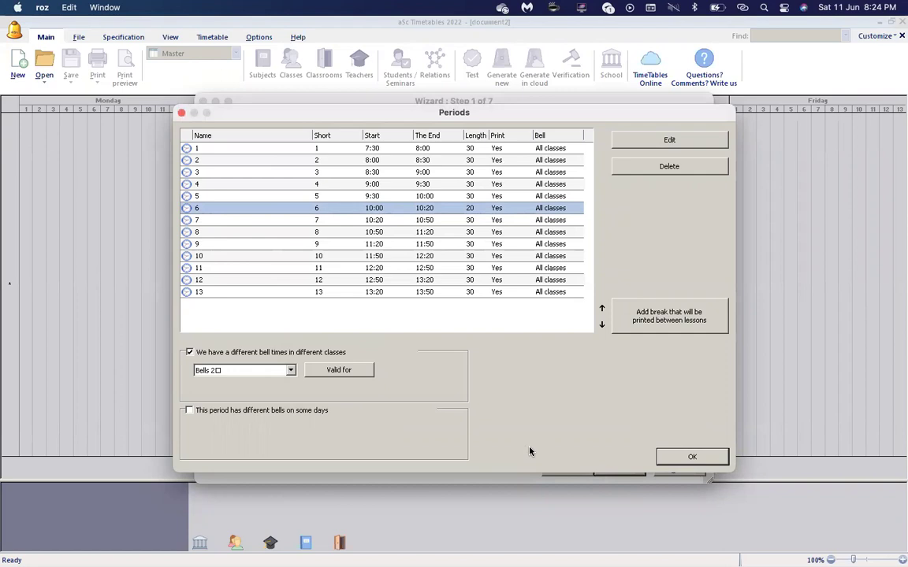
Switch the bell schedule back to Bells 1 and select period 5.
{"action": "left_click", "coordinate": [290, 371]}
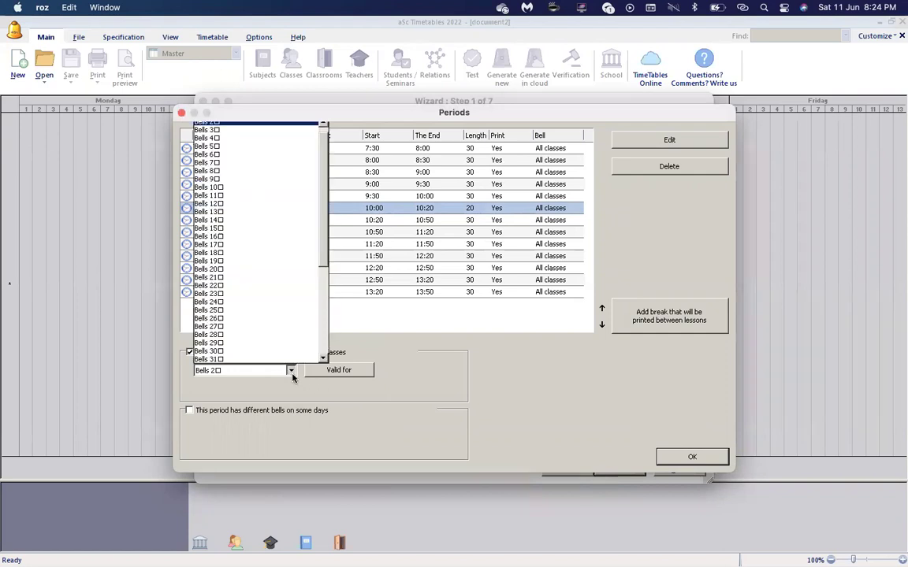
{"action": "scroll", "coordinate": [299, 123], "scroll_direction": "up", "scroll_amount": 1}
{"action": "left_click", "coordinate": [301, 126]}
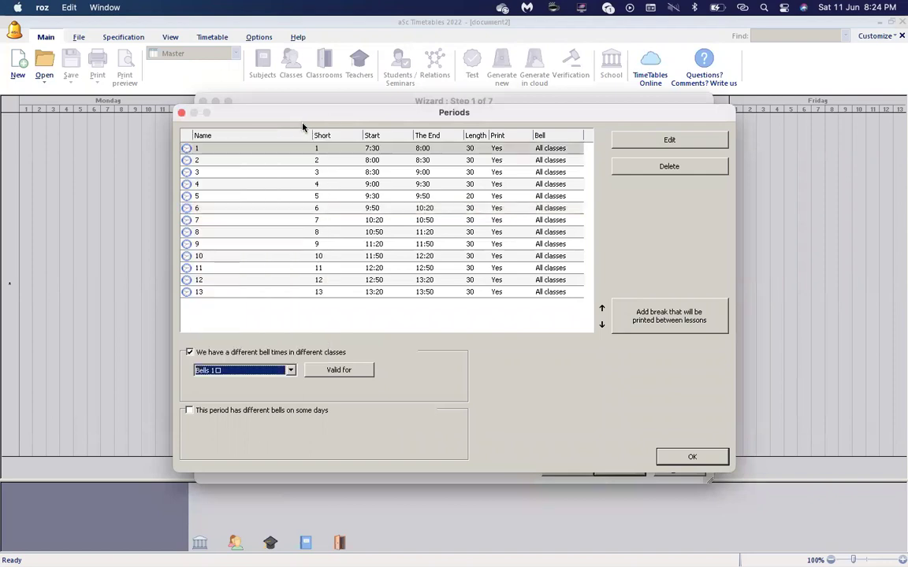
{"action": "left_click", "coordinate": [465, 197]}
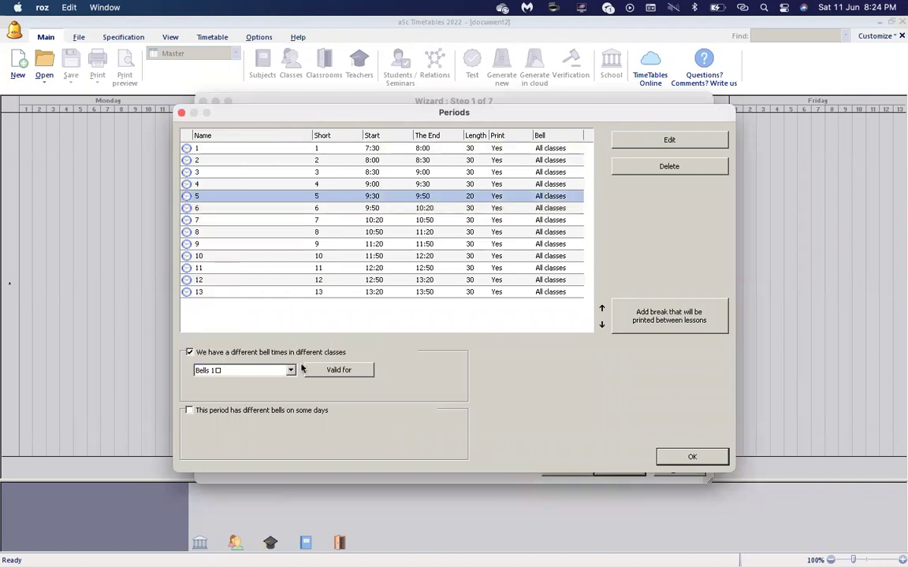
Select Bells 2 from the bell schedule dropdown.
{"action": "left_click", "coordinate": [276, 370]}
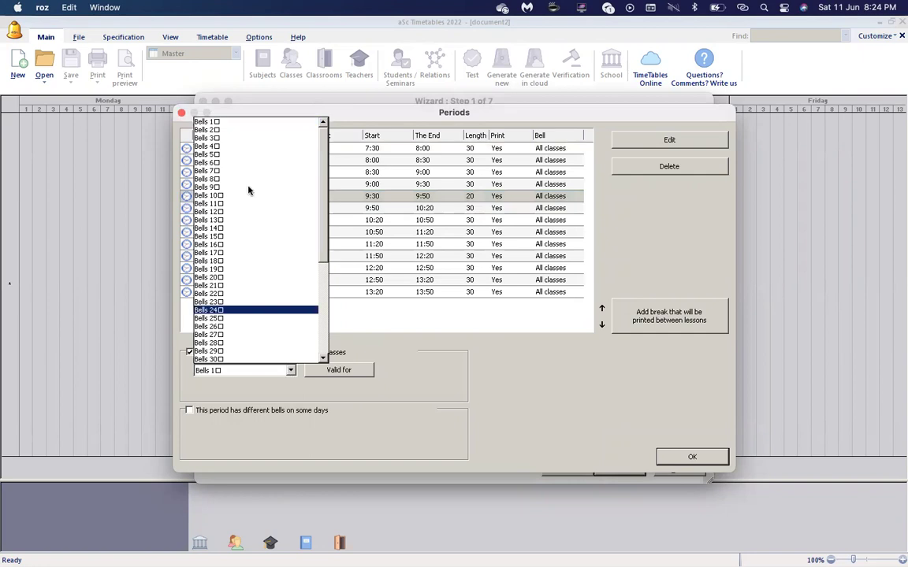
{"action": "left_click", "coordinate": [249, 131]}
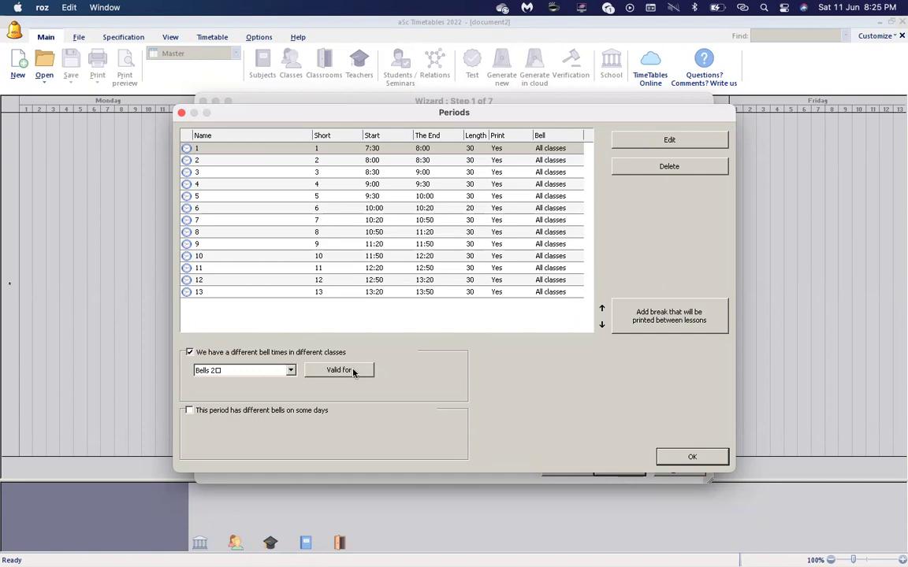
Leave Bells 2 with no classes assigned and switch back to Bells 1.
{"action": "left_click", "coordinate": [353, 370]}
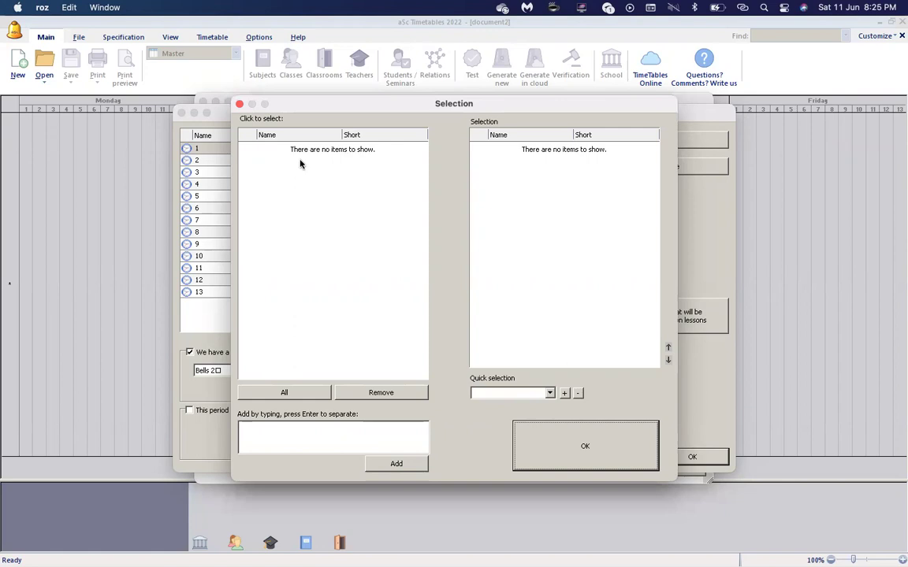
{"action": "left_click", "coordinate": [600, 448]}
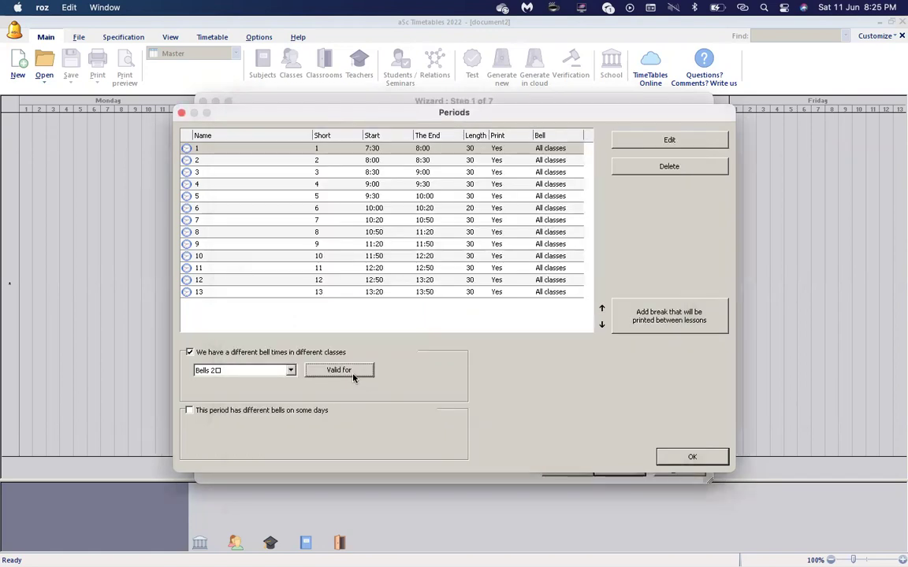
{"action": "left_click", "coordinate": [290, 370]}
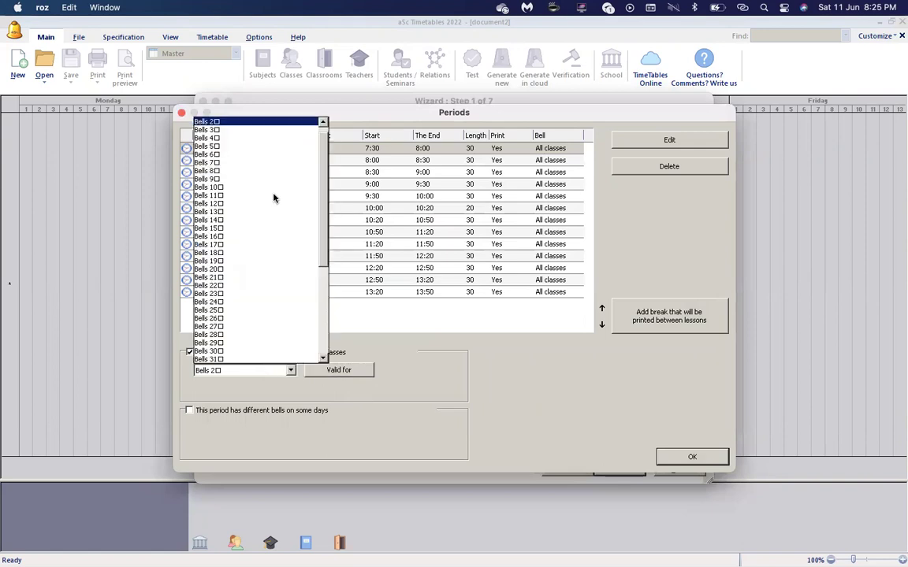
{"action": "scroll", "coordinate": [299, 127], "scroll_direction": "up", "scroll_amount": 1}
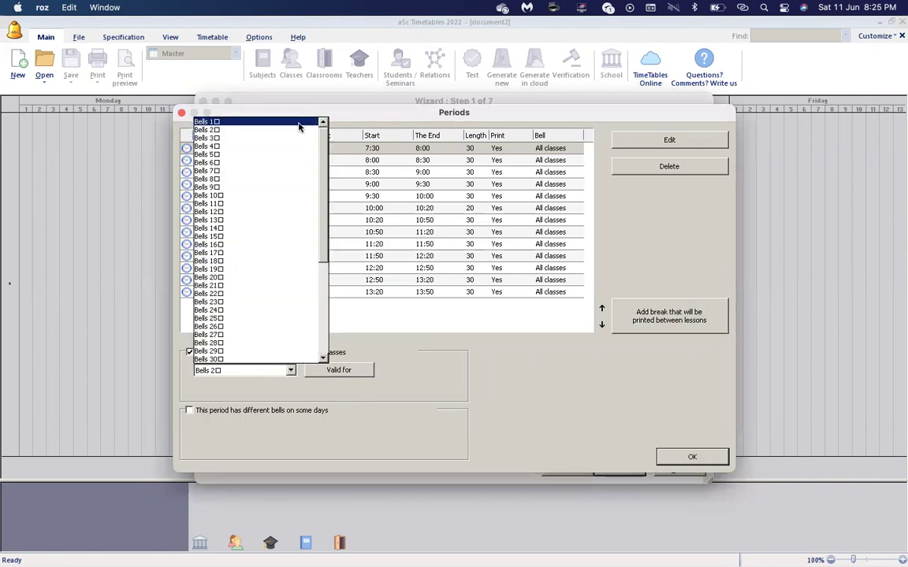
{"action": "left_click", "coordinate": [299, 124]}
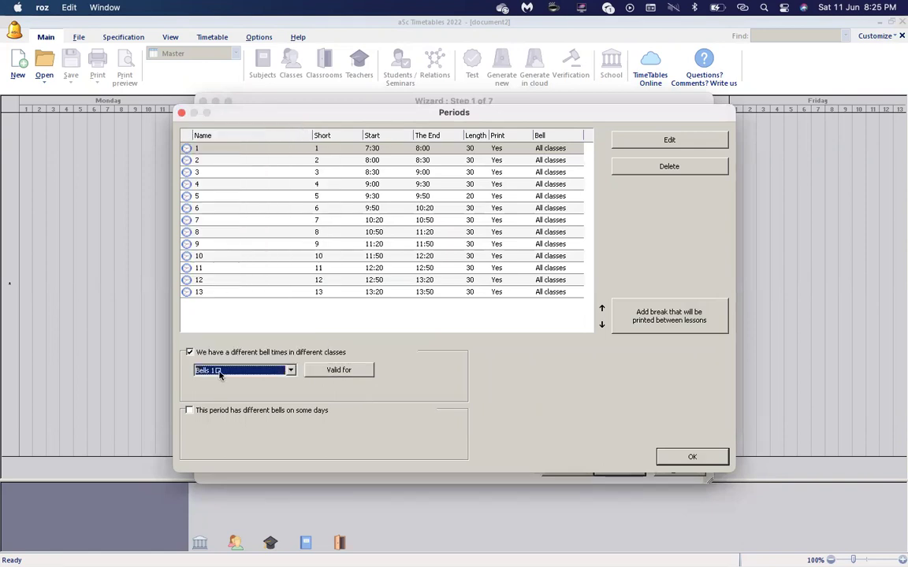
Dismiss the Bells 1 class-selection notice and close the Periods list, keeping the times.
{"action": "left_click", "coordinate": [355, 375]}
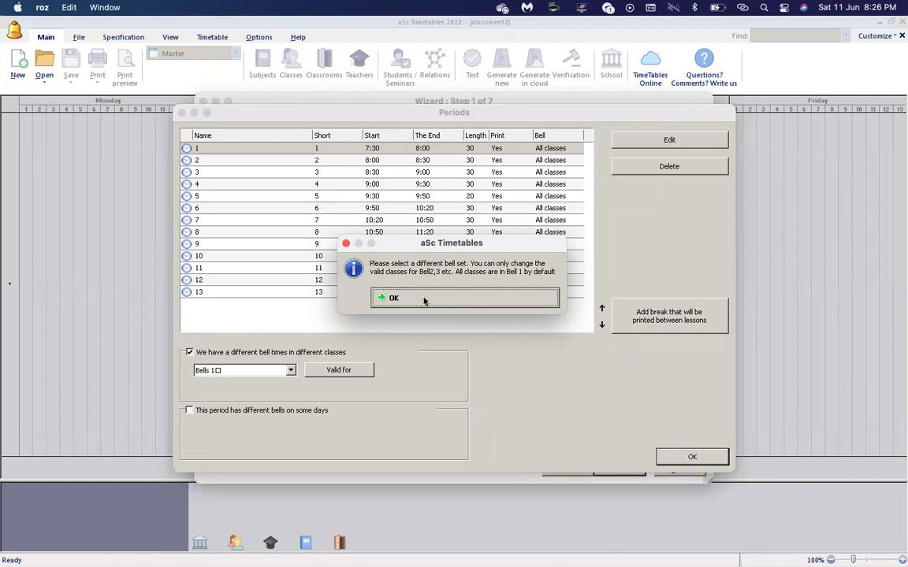
{"action": "left_click", "coordinate": [424, 298]}
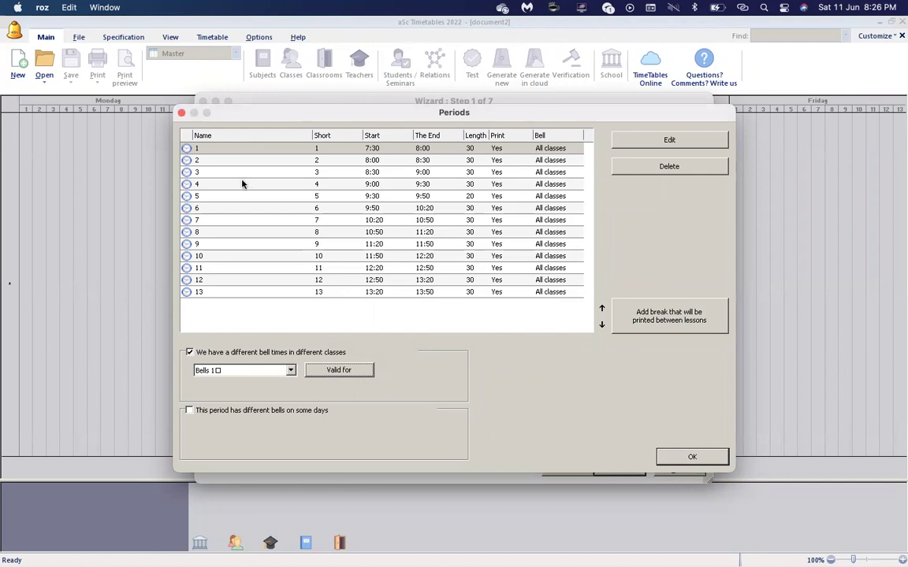
{"action": "left_click", "coordinate": [686, 458]}
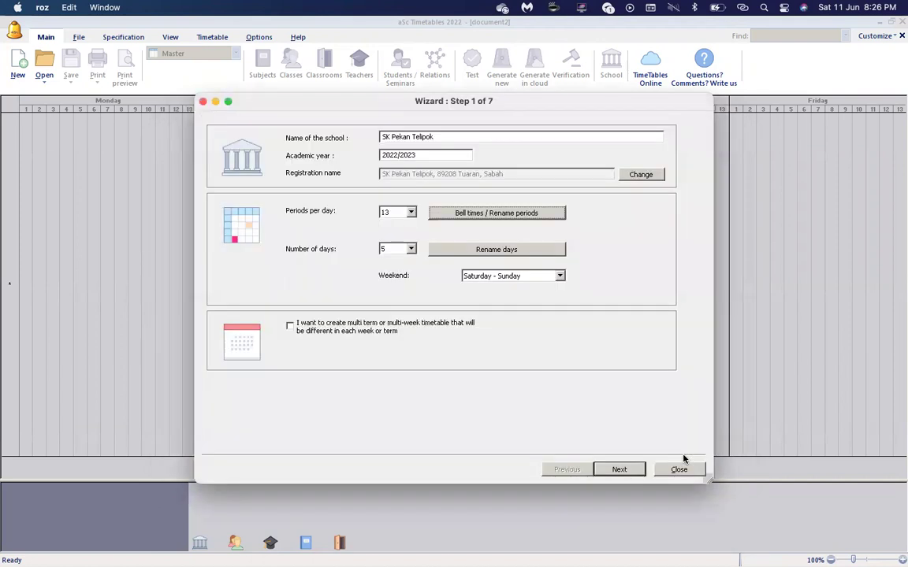
Advance past wizard step 1 and the school questions page to Enter subjects.
{"action": "left_click", "coordinate": [620, 470]}
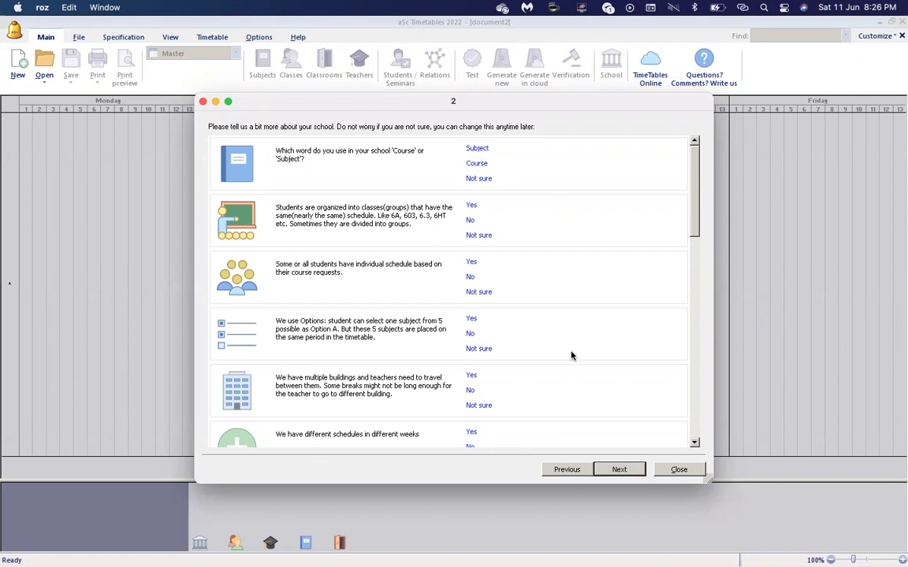
{"action": "left_click", "coordinate": [620, 470]}
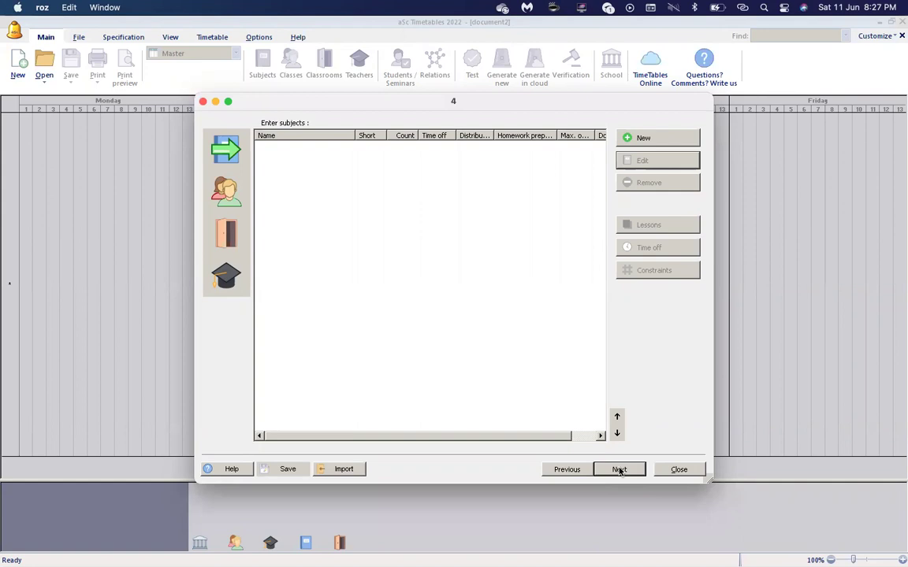
Add a new subject named Bahasa Melayu.
{"action": "left_click", "coordinate": [651, 141]}
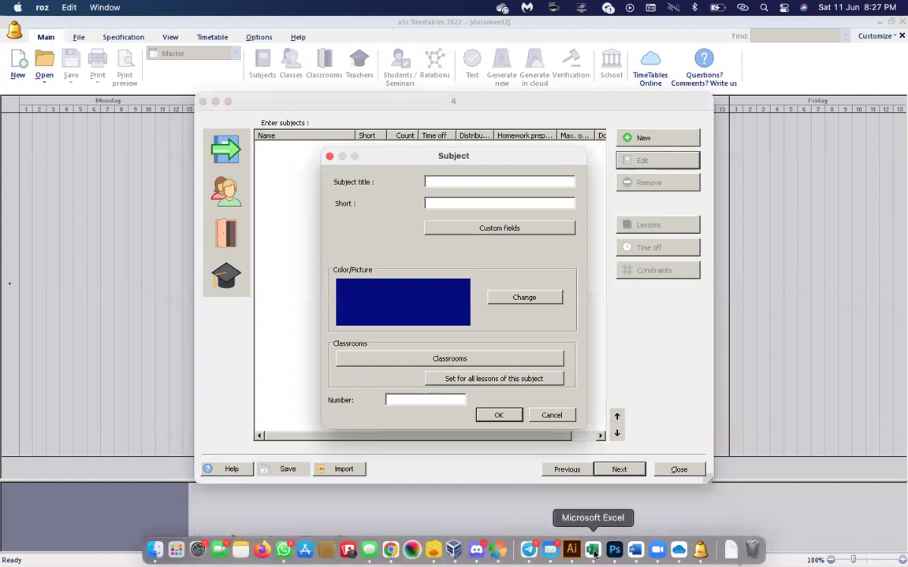
{"action": "left_click", "coordinate": [592, 550]}
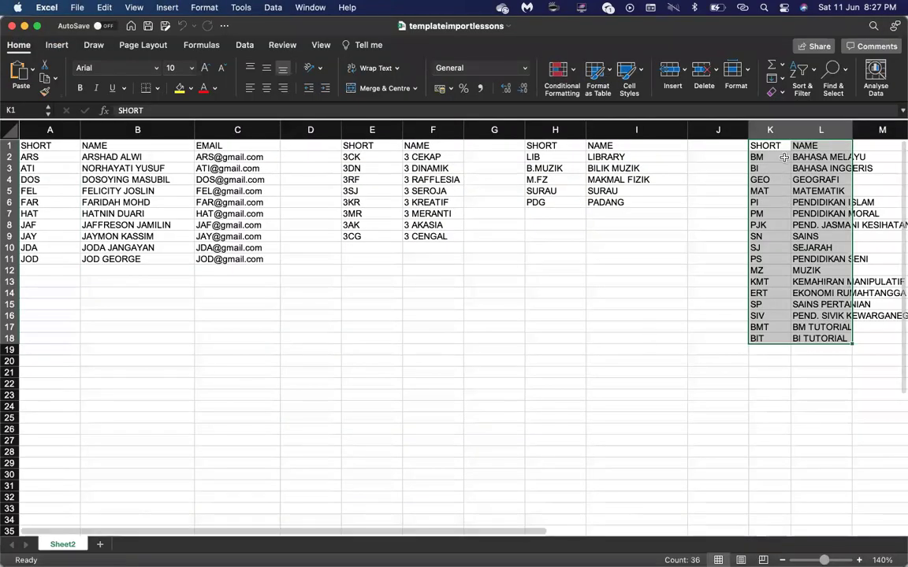
{"action": "left_click", "coordinate": [780, 168]}
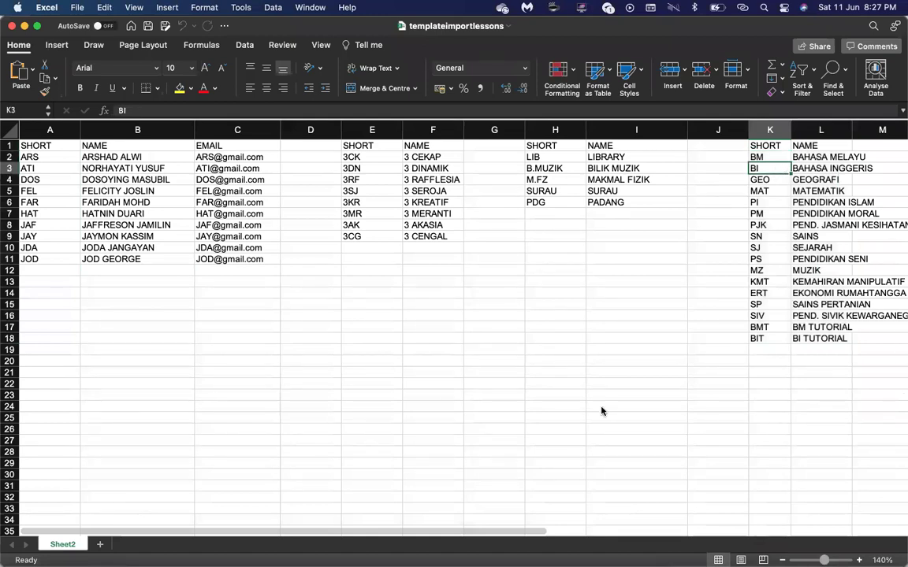
{"action": "mouse_move", "coordinate": [572, 556]}
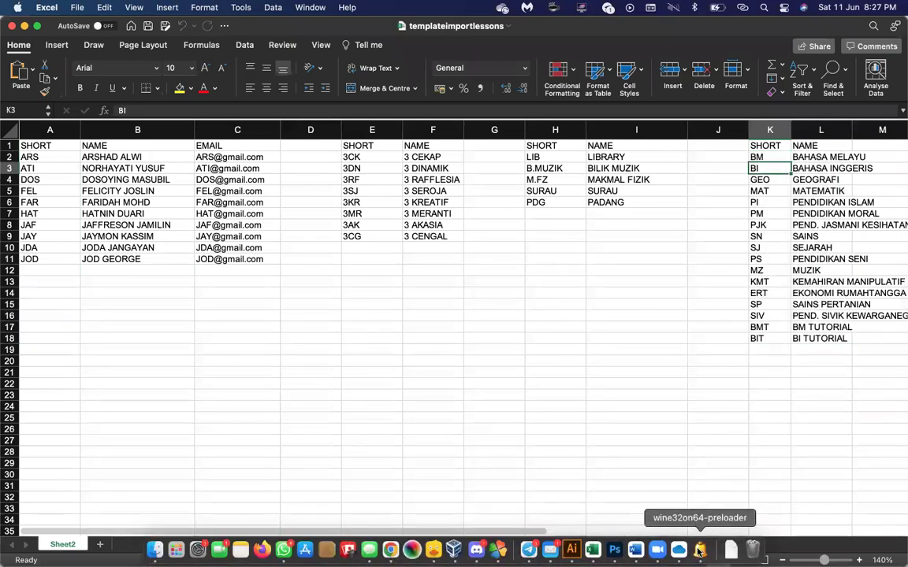
{"action": "left_click", "coordinate": [693, 551]}
{"action": "type", "text": "B"}
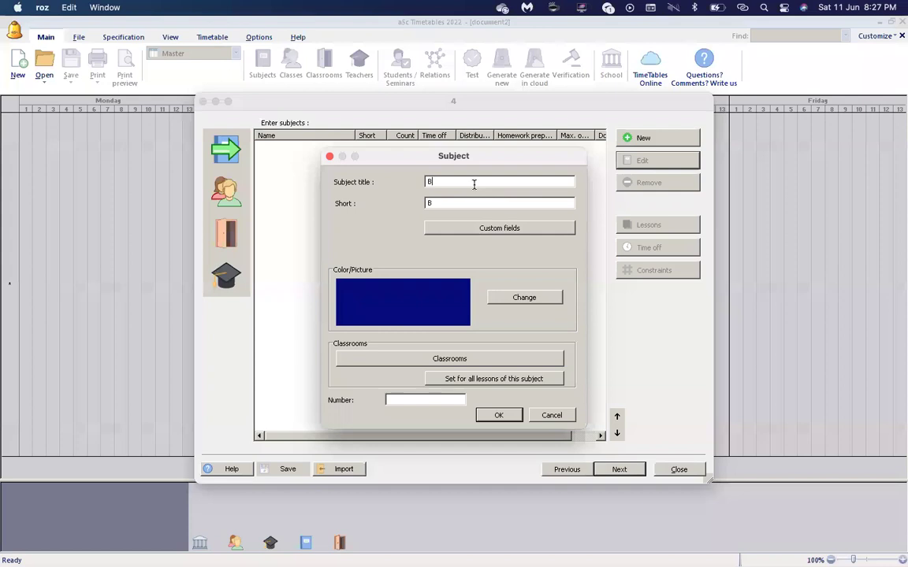
{"action": "type", "text": "ahasa Melayu"}
{"action": "left_click", "coordinate": [500, 416]}
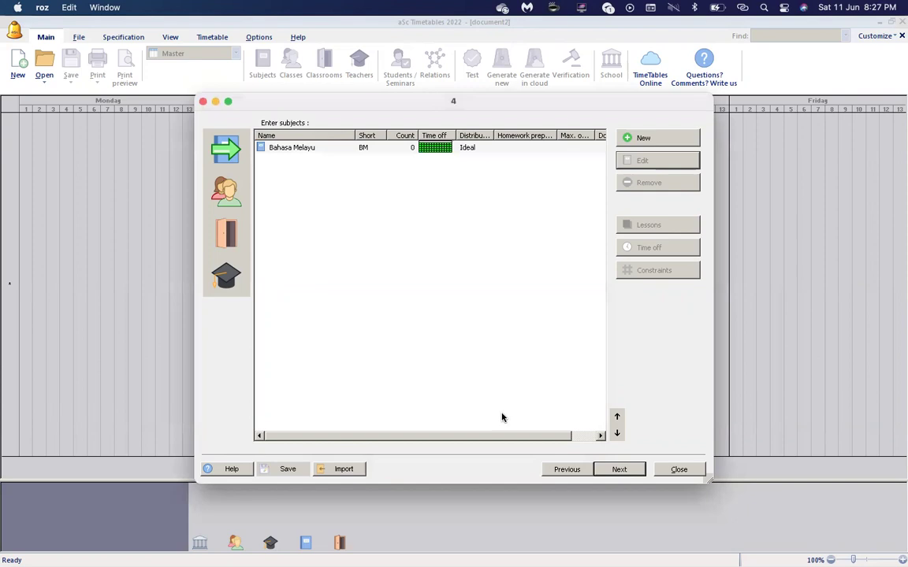
Add the subject Bahasa Inggeris and advance the wizard to Enter classes.
{"action": "left_click", "coordinate": [666, 139]}
{"action": "type", "text": "Bahasa Inggeris"}
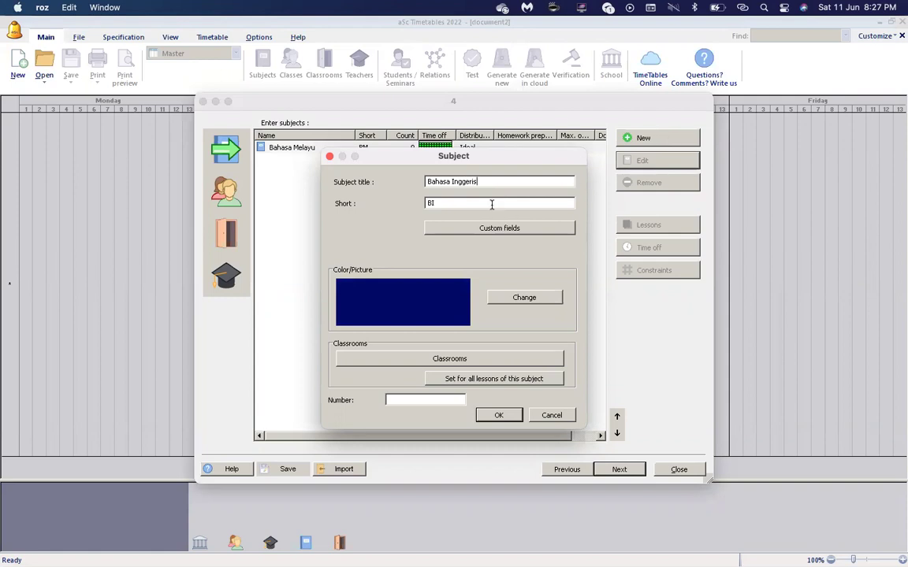
{"action": "left_click", "coordinate": [498, 416]}
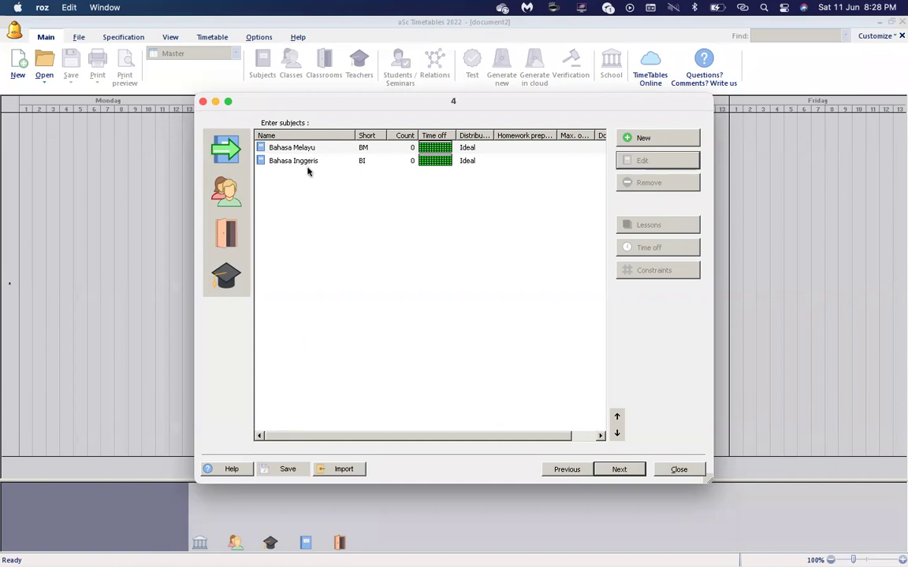
{"action": "left_click", "coordinate": [620, 469]}
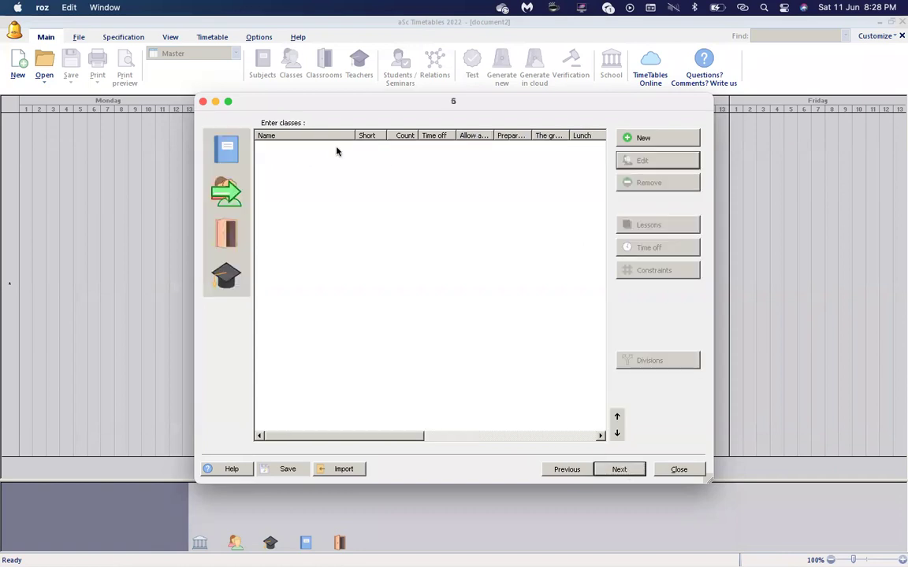
Look up the first two classes in Excel cells E2:F3, then return to the wizard.
{"action": "key", "text": "super+Tab"}
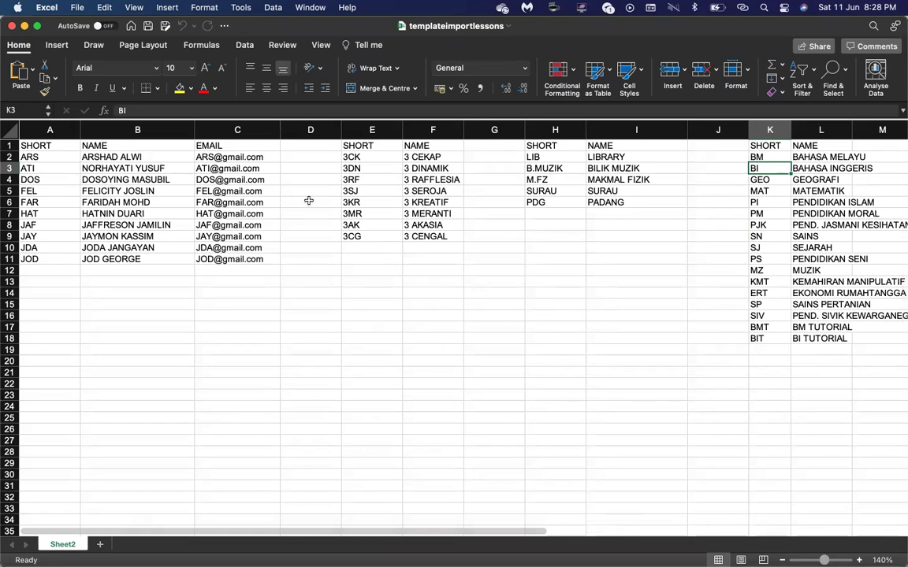
{"action": "left_click_drag", "start_coordinate": [352, 157], "coordinate": [411, 166]}
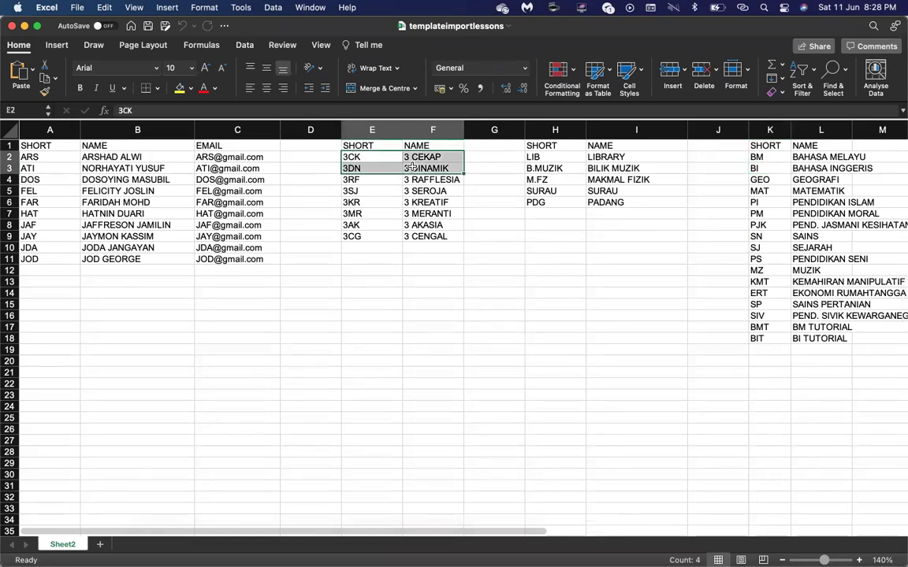
{"action": "mouse_move", "coordinate": [434, 551]}
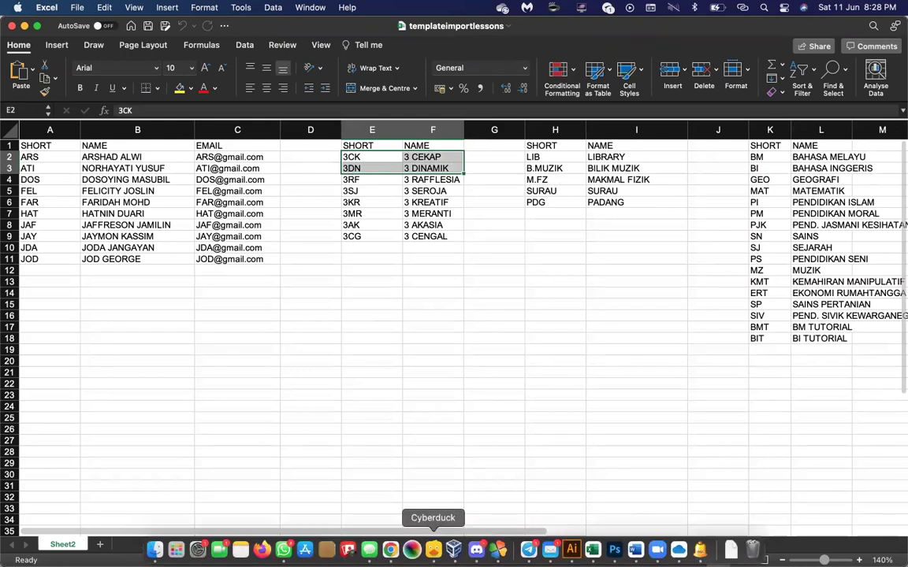
{"action": "left_click", "coordinate": [700, 550]}
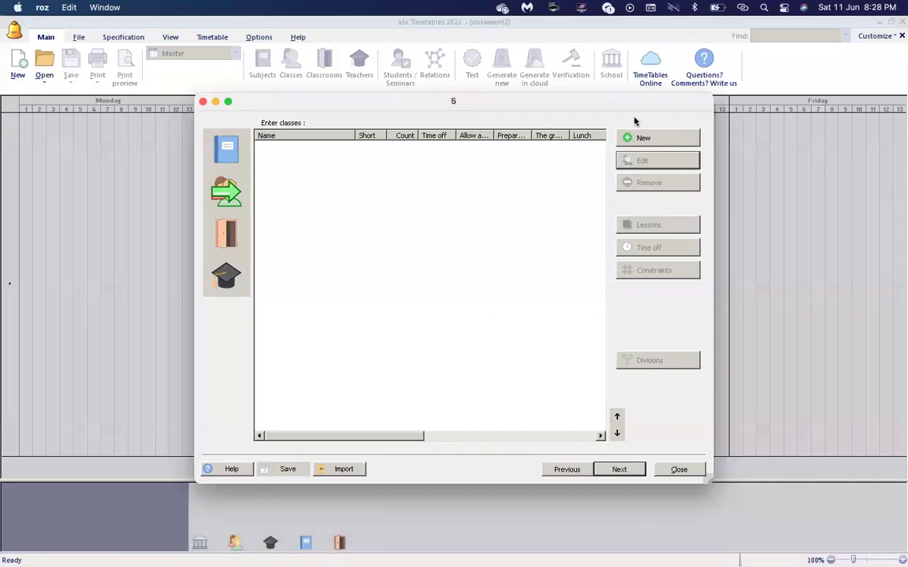
Add the class 3Cekap with short code 3CK.
{"action": "left_click", "coordinate": [658, 138]}
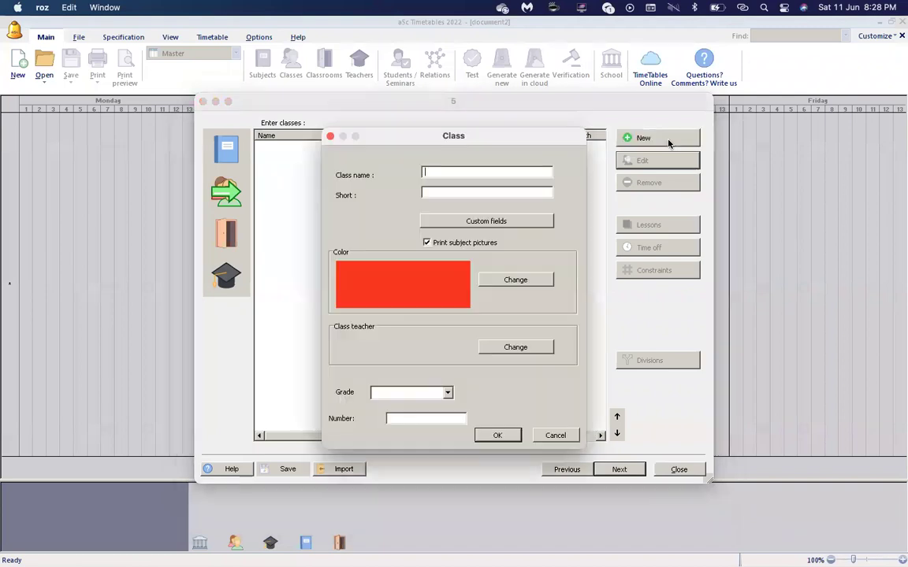
{"action": "left_click", "coordinate": [435, 171]}
{"action": "type", "text": "3Cekao"}
{"action": "key", "text": "BackSpace"}
{"action": "type", "text": "p"}
{"action": "key", "text": "Tab"}
{"action": "type", "text": "3CK"}
{"action": "left_click", "coordinate": [498, 435]}
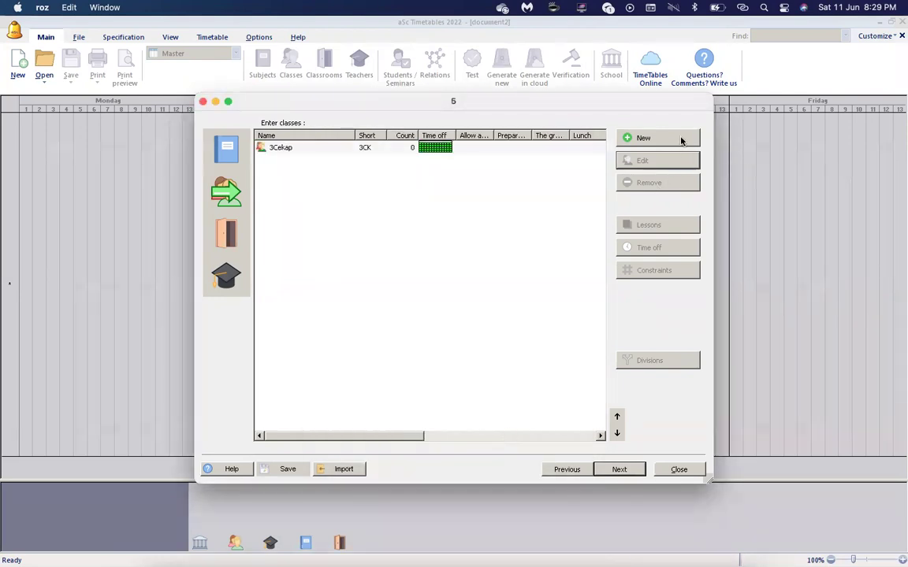
Add the class 3 Dinamik with short code 3DN, check both entries, and advance the wizard.
{"action": "left_click", "coordinate": [681, 139]}
{"action": "key", "text": "Tab"}
{"action": "type", "text": "3"}
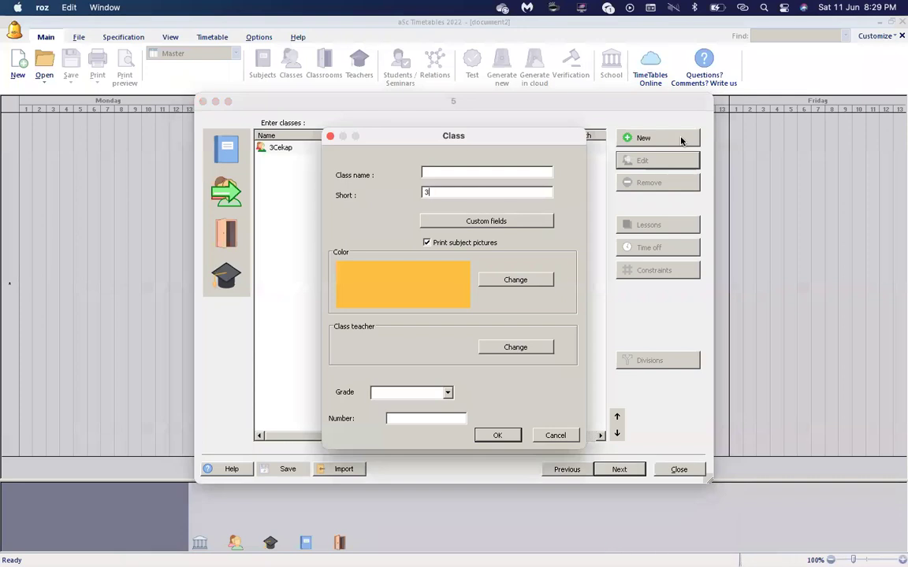
{"action": "type", "text": "3"}
{"action": "type", "text": "?"}
{"action": "type", "text": "Dina"}
{"action": "type", "text": "mi"}
{"action": "type", "text": "k"}
{"action": "key", "text": "Tab"}
{"action": "key", "text": "BackSpace"}
{"action": "type", "text": "3DN"}
{"action": "left_click", "coordinate": [498, 435]}
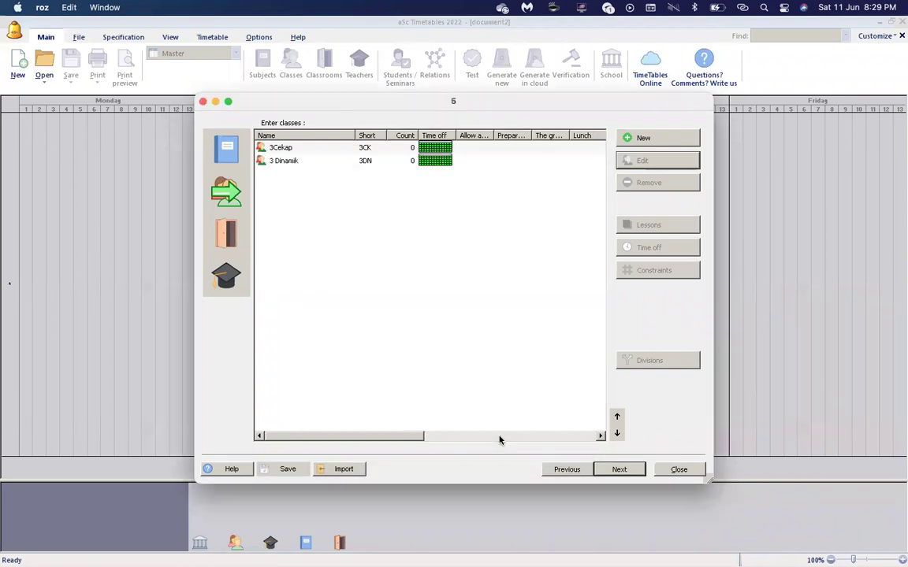
{"action": "left_click", "coordinate": [323, 149]}
{"action": "left_click", "coordinate": [319, 161]}
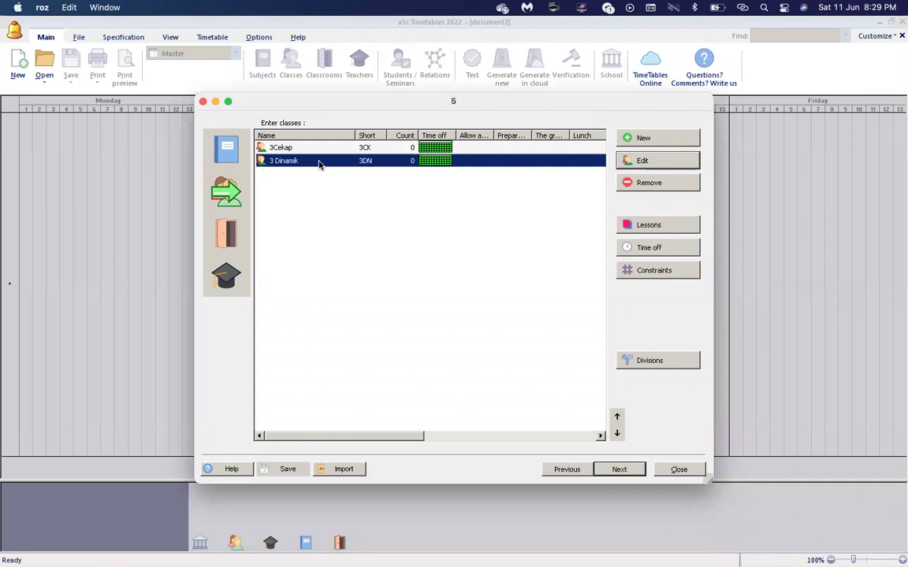
{"action": "left_click", "coordinate": [624, 471]}
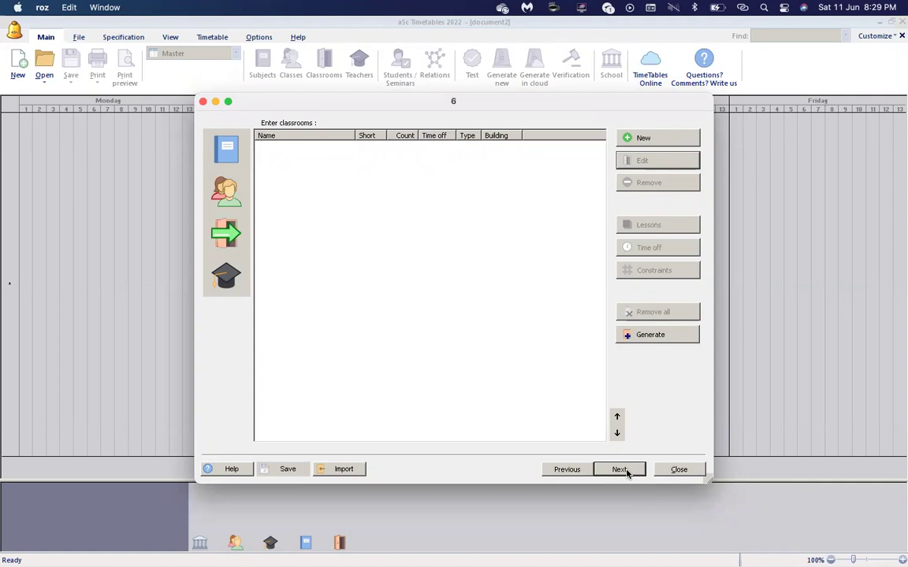
Select the SURAU and PADANG rows of the Excel classroom list, then return to aSc.
{"action": "mouse_move", "coordinate": [547, 556]}
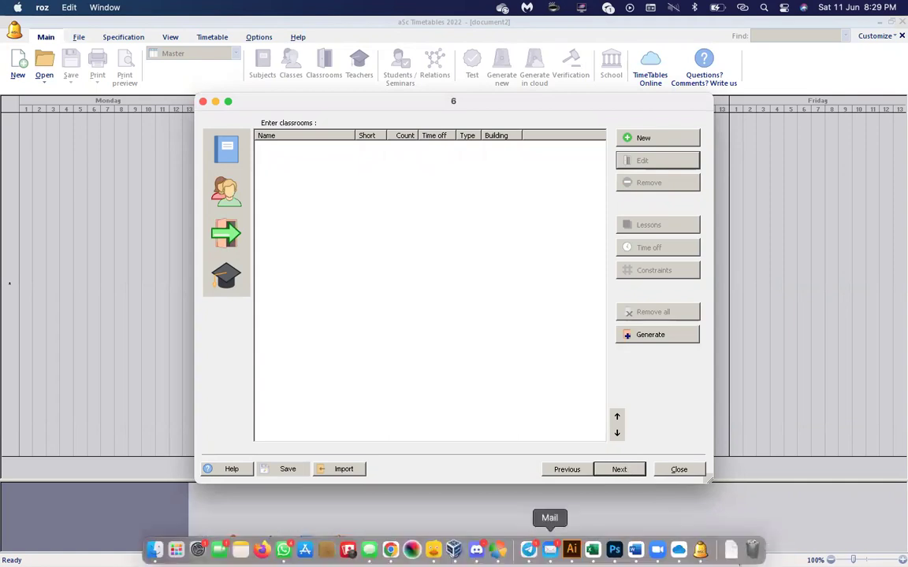
{"action": "left_click", "coordinate": [594, 551]}
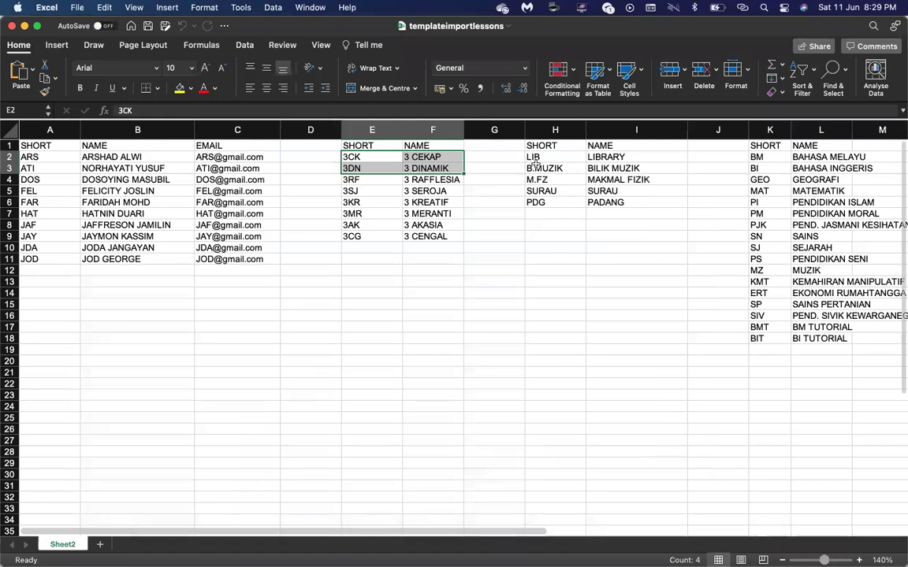
{"action": "left_click_drag", "start_coordinate": [543, 157], "coordinate": [619, 204]}
{"action": "left_click_drag", "start_coordinate": [547, 190], "coordinate": [586, 201]}
{"action": "mouse_move", "coordinate": [529, 555]}
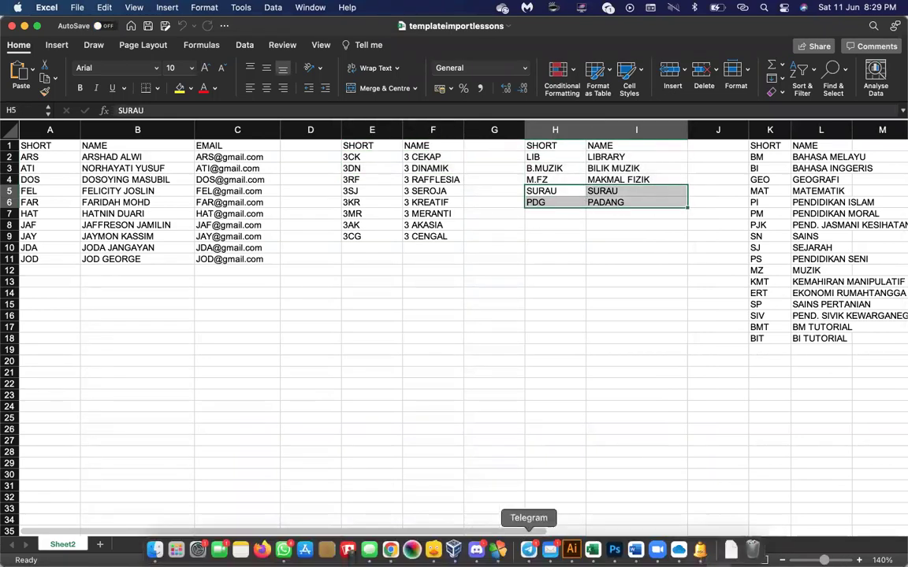
{"action": "left_click", "coordinate": [701, 551]}
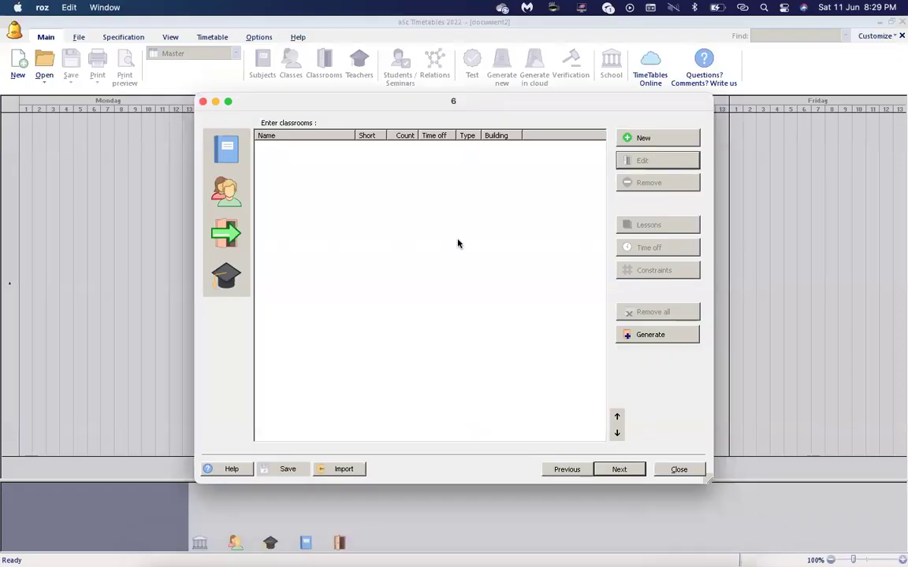
Add classrooms Surau (short Surau) and PADANG (PDG), then advance to the teachers step.
{"action": "left_click", "coordinate": [659, 140]}
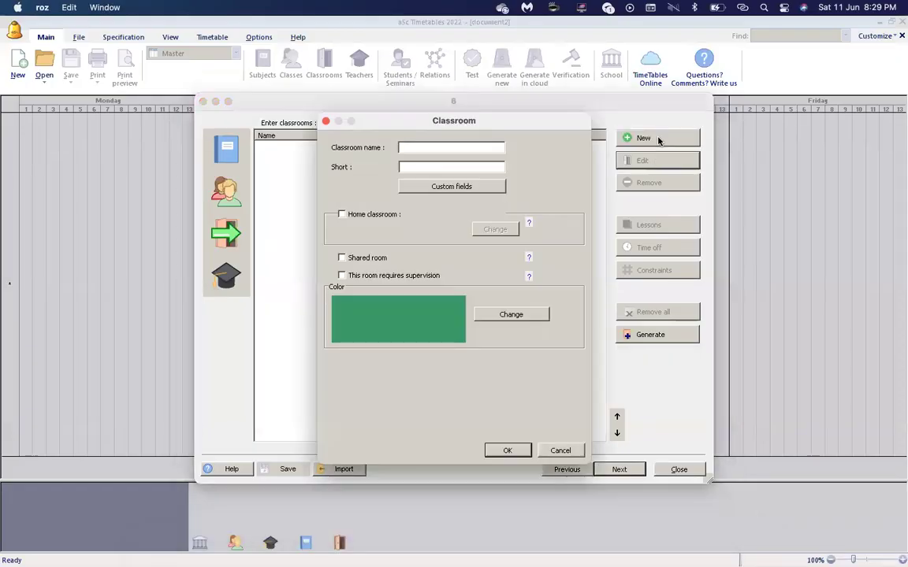
{"action": "type", "text": "Surau"}
{"action": "key", "text": "Tab"}
{"action": "type", "text": "Surau"}
{"action": "left_click", "coordinate": [514, 451]}
{"action": "left_click", "coordinate": [676, 142]}
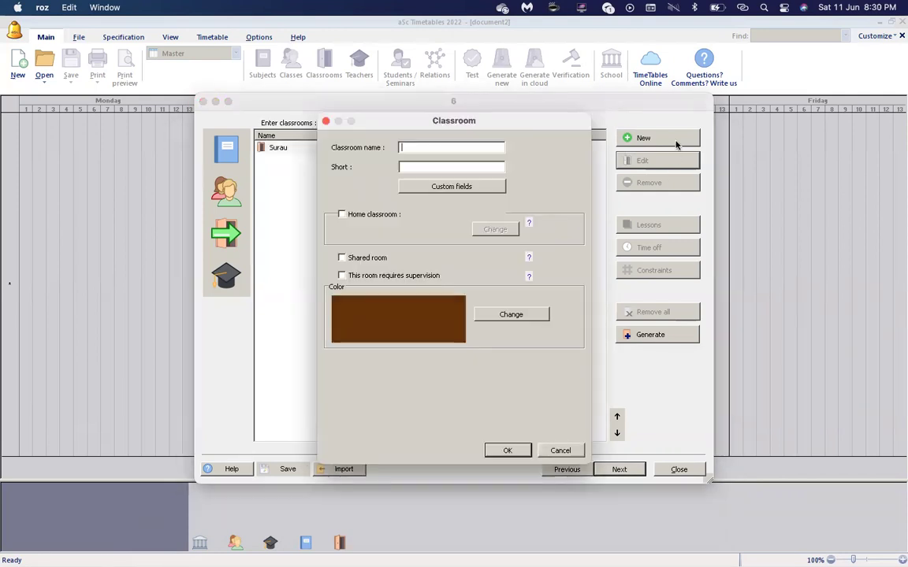
{"action": "type", "text": "PADANG"}
{"action": "key", "text": "Tab"}
{"action": "type", "text": "PDG"}
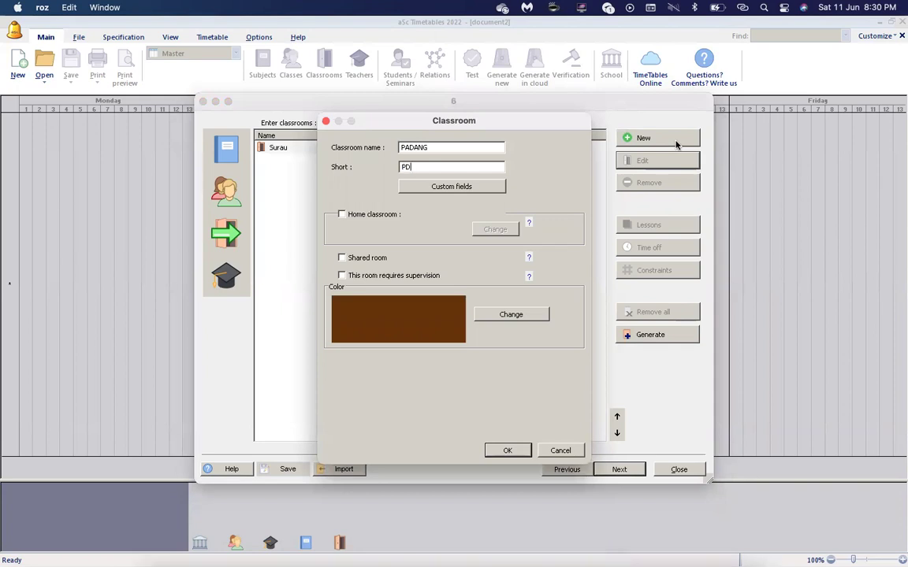
{"action": "left_click", "coordinate": [504, 451]}
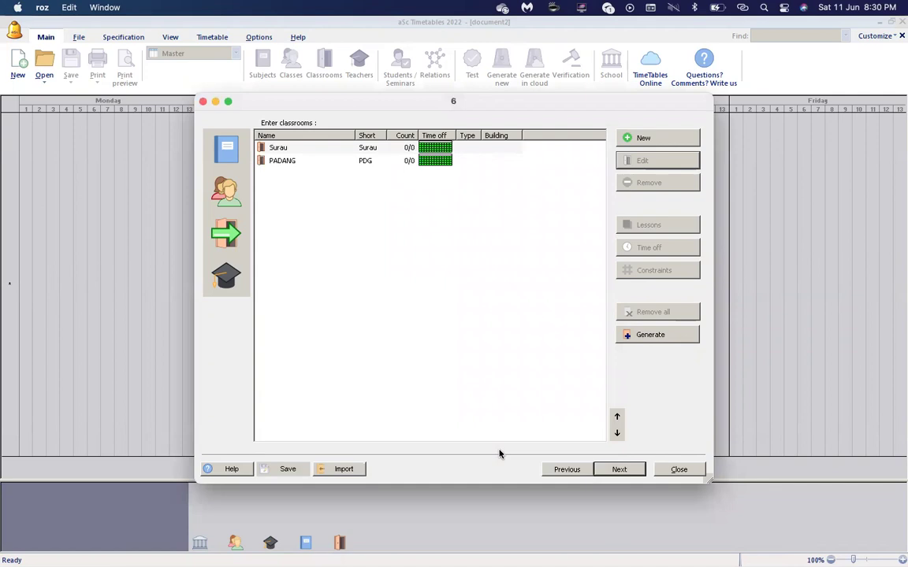
{"action": "left_click", "coordinate": [616, 470]}
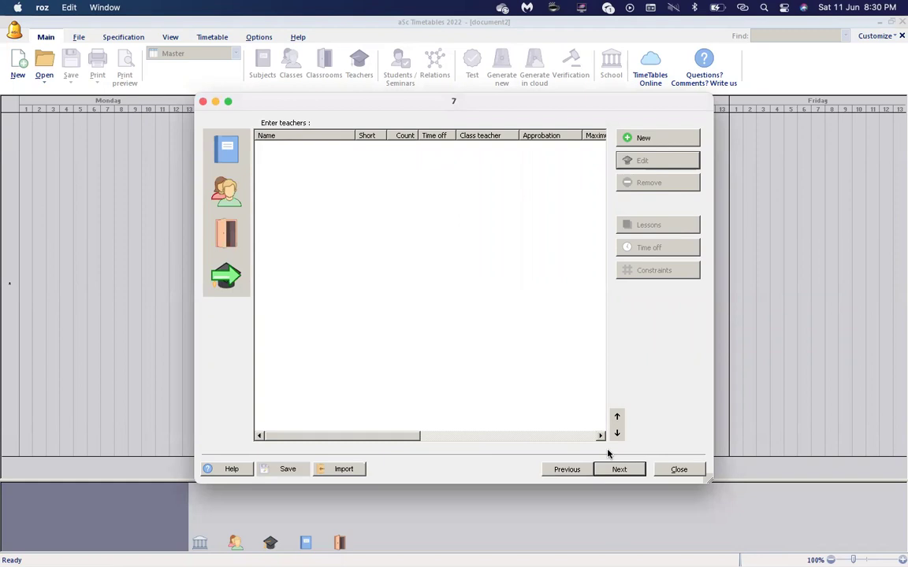
Start a new teacher record on the wizard's Enter teachers step.
{"action": "left_click", "coordinate": [642, 139]}
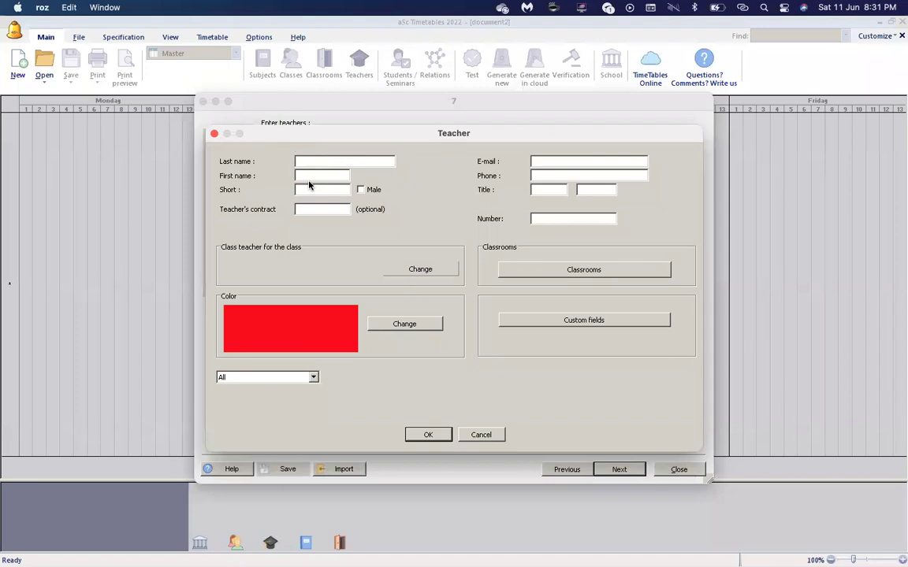
Select the first two teacher names in Excel column B, then return to aSc.
{"action": "mouse_move", "coordinate": [593, 552]}
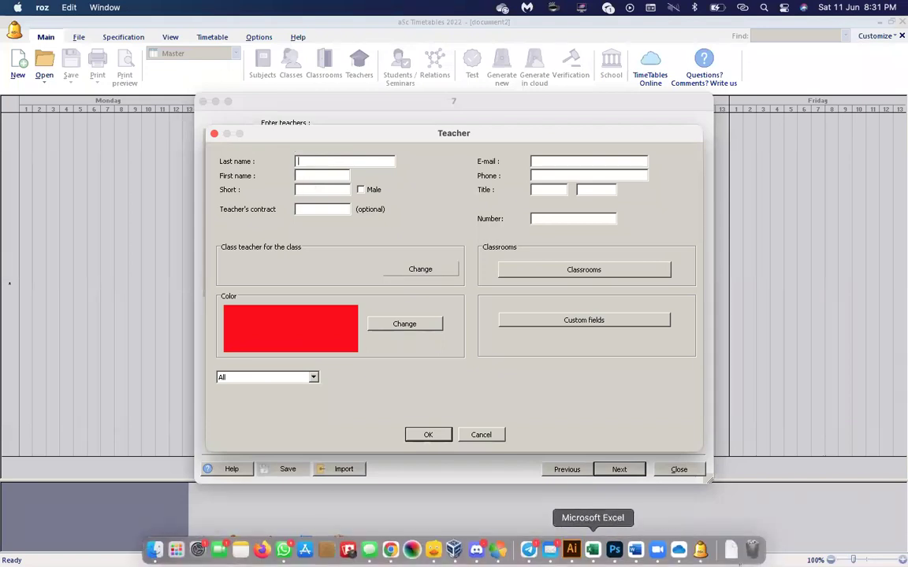
{"action": "left_click", "coordinate": [592, 552]}
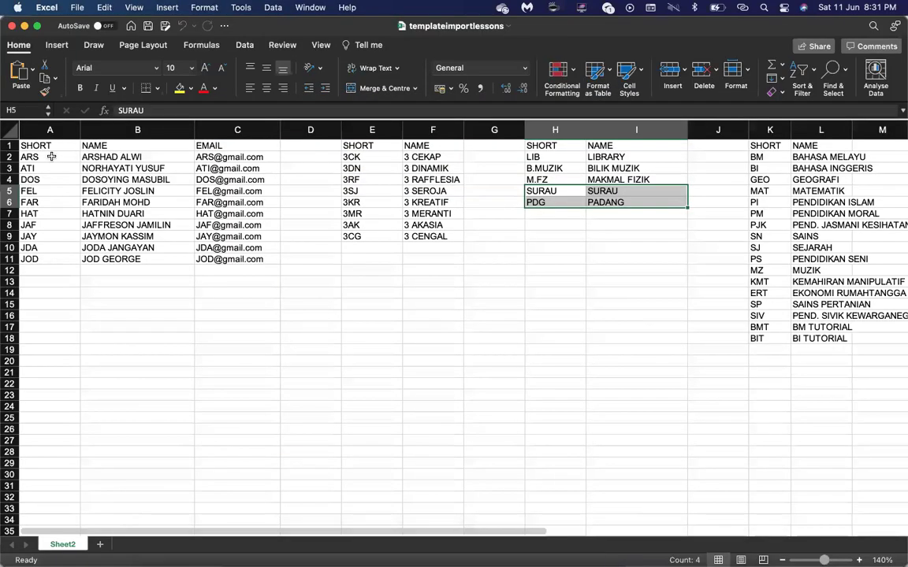
{"action": "left_click_drag", "start_coordinate": [101, 157], "coordinate": [103, 168]}
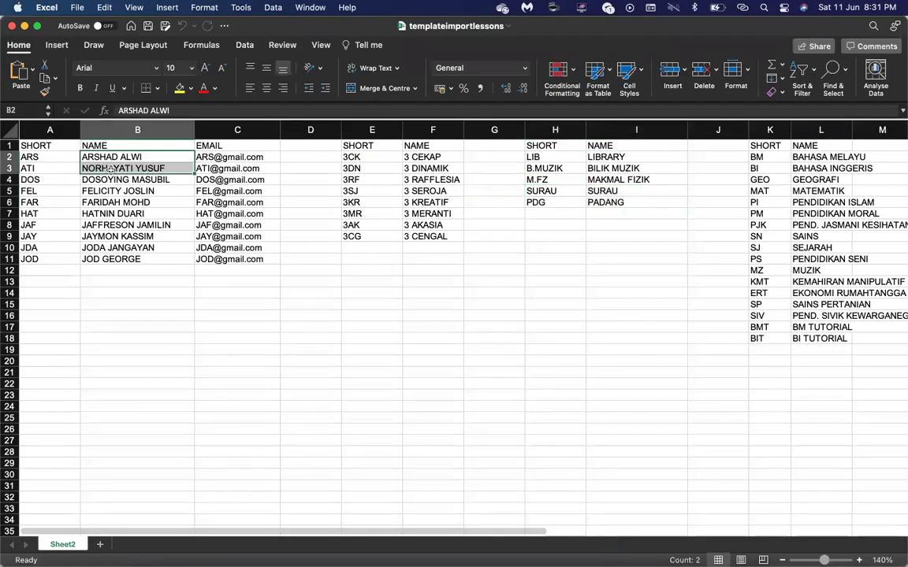
{"action": "mouse_move", "coordinate": [465, 552]}
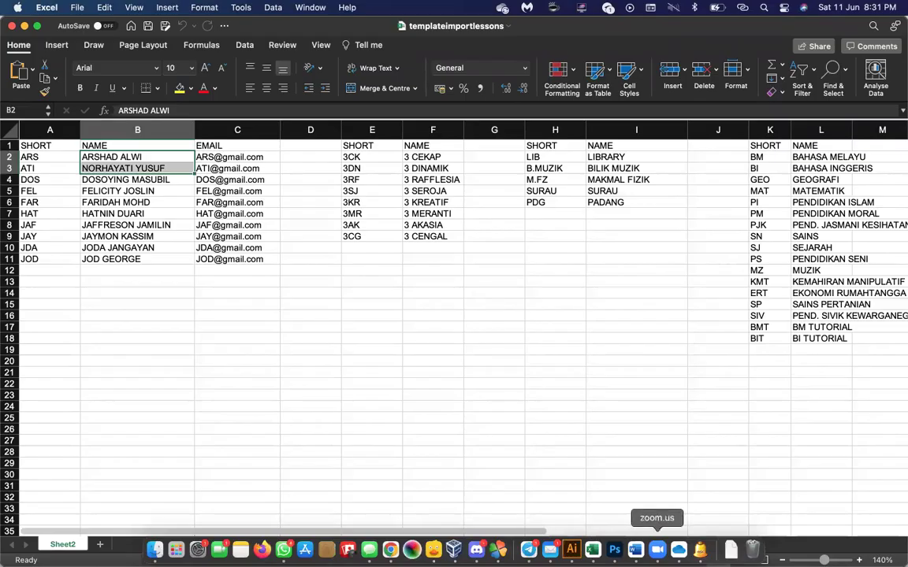
{"action": "left_click", "coordinate": [700, 549]}
Enter the first teacher's full name, short code ARS and e-mail address.
{"action": "type", "text": "a"}
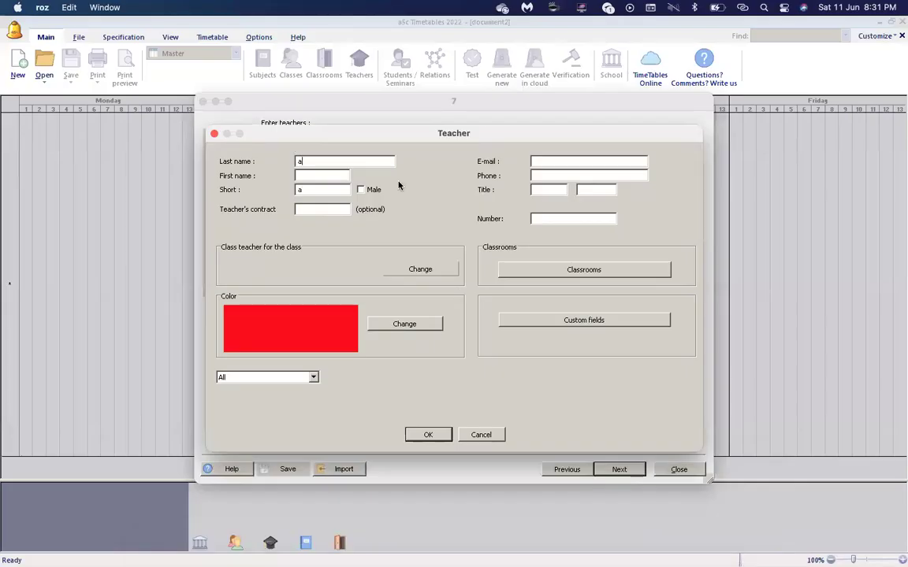
{"action": "type", "text": "a"}
{"action": "key", "text": "BackSpace"}
{"action": "key", "text": "BackSpace"}
{"action": "key", "text": "Tab"}
{"action": "key", "text": "Tab"}
{"action": "type", "text": "ARS"}
{"action": "left_click", "coordinate": [595, 164]}
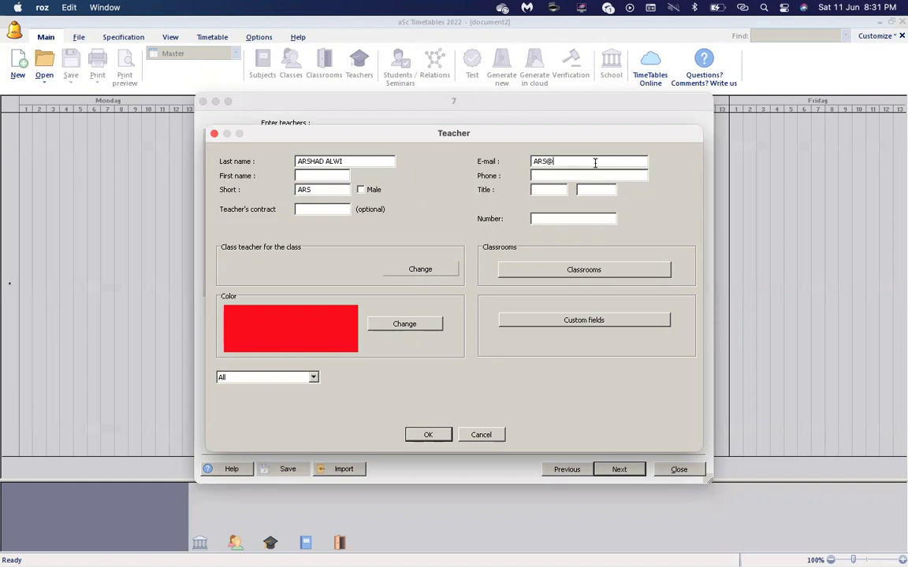
{"action": "left_click", "coordinate": [414, 273]}
{"action": "left_click", "coordinate": [400, 276]}
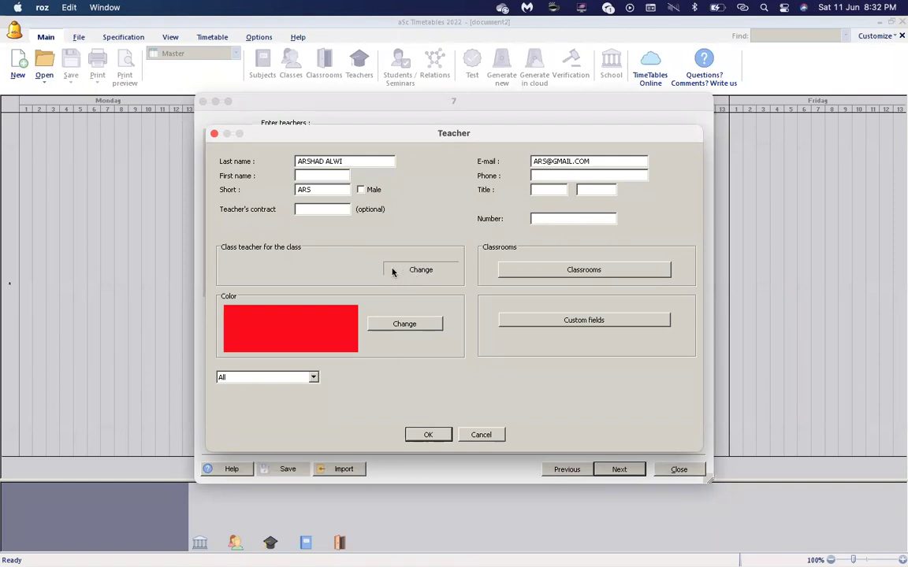
Assign 3Cekap as the first teacher's class in the class teacher selection.
{"action": "left_click", "coordinate": [405, 270]}
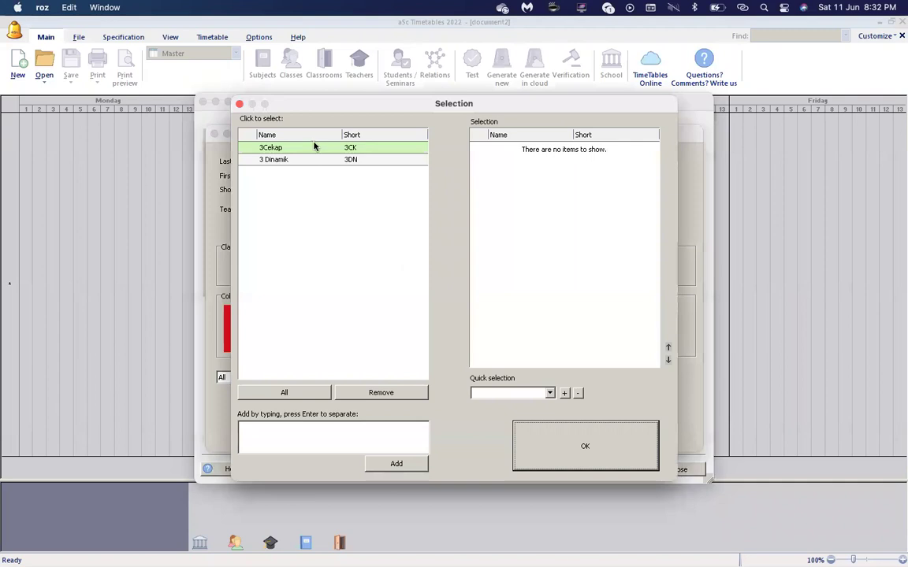
{"action": "left_click", "coordinate": [312, 148]}
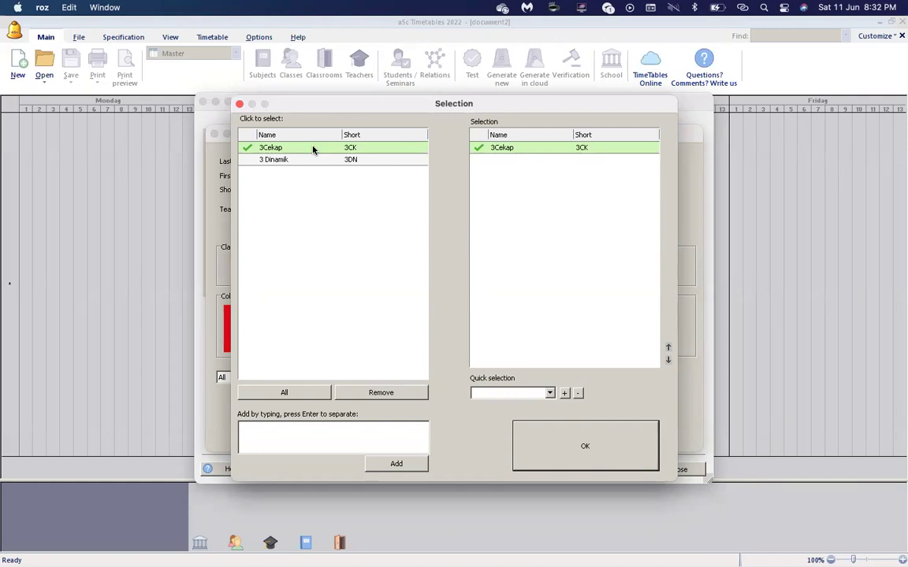
{"action": "left_click", "coordinate": [542, 457]}
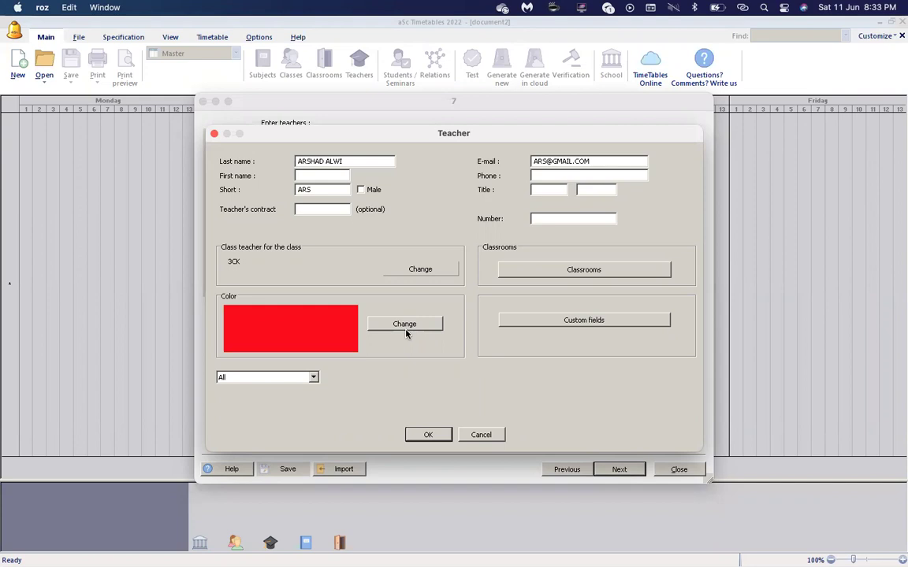
{"action": "left_click", "coordinate": [406, 334]}
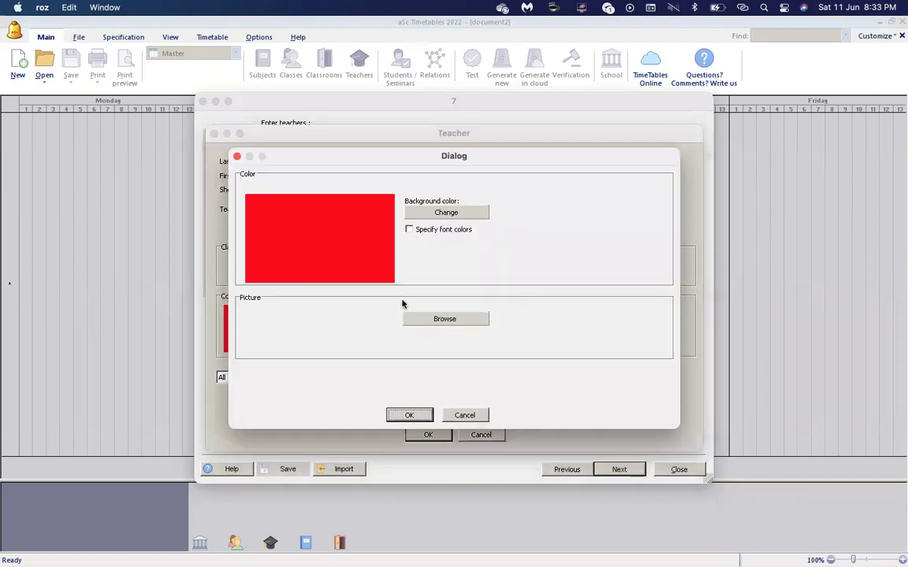
{"action": "left_click", "coordinate": [423, 212]}
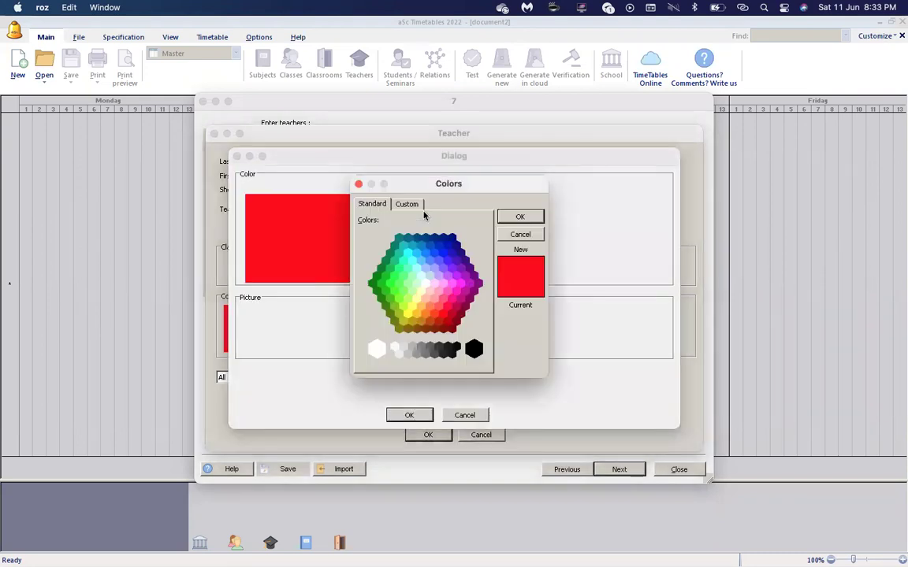
{"action": "left_click", "coordinate": [451, 282]}
{"action": "left_click", "coordinate": [467, 284]}
{"action": "left_click", "coordinate": [461, 283]}
{"action": "left_click", "coordinate": [434, 283]}
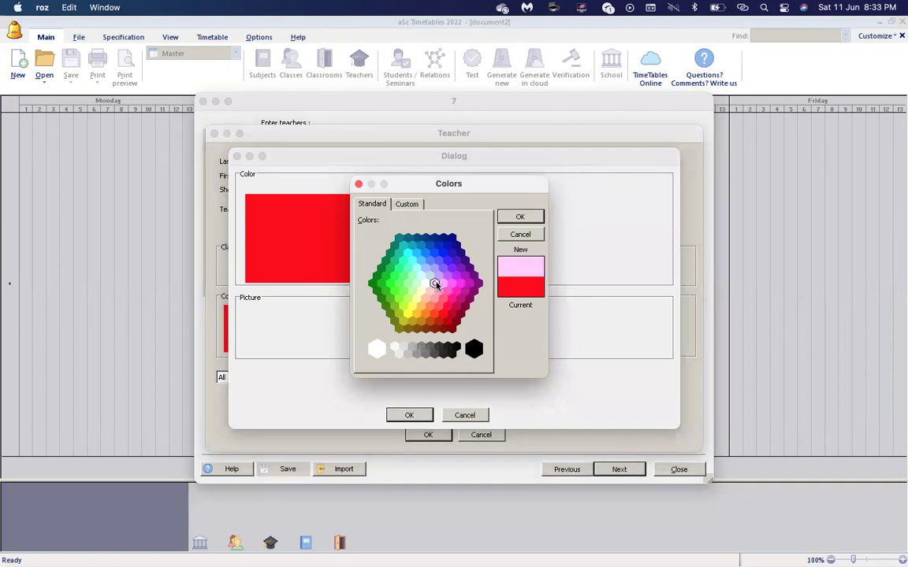
{"action": "left_click", "coordinate": [406, 204]}
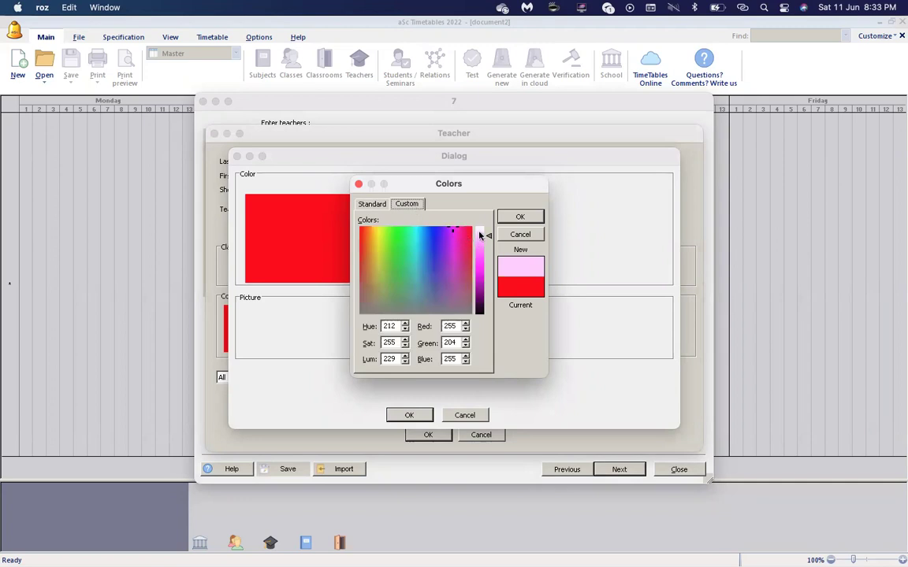
{"action": "left_click_drag", "start_coordinate": [480, 235], "coordinate": [486, 240]}
{"action": "left_click", "coordinate": [518, 238]}
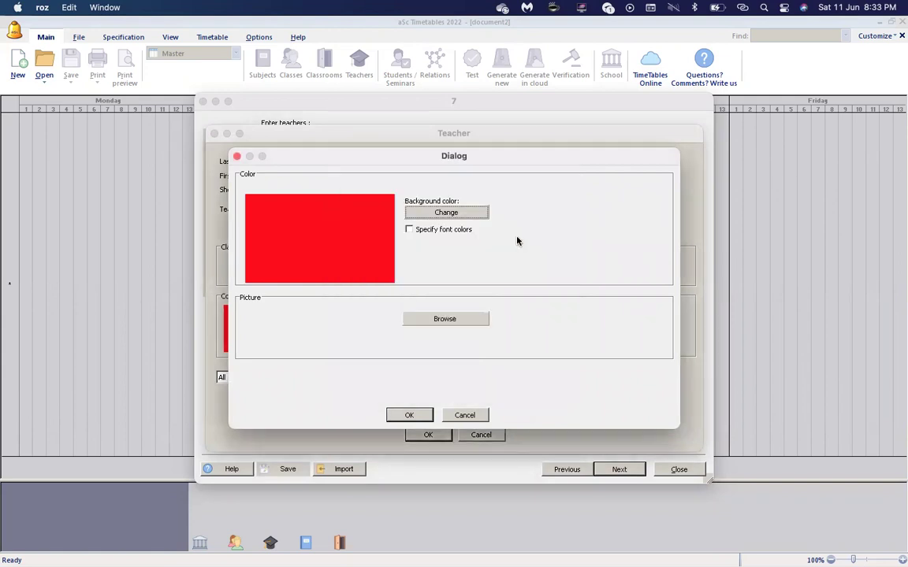
{"action": "left_click", "coordinate": [466, 416]}
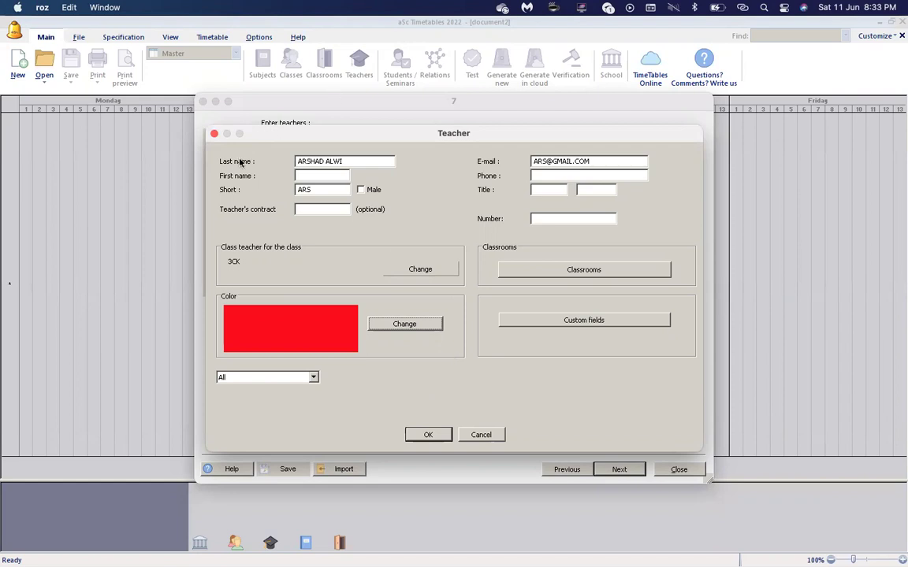
Review the name, short code and e-mail, save the teacher, and close the lesson contract.
{"action": "left_click", "coordinate": [348, 161]}
{"action": "left_click", "coordinate": [331, 190]}
{"action": "left_click", "coordinate": [603, 160]}
{"action": "left_click", "coordinate": [428, 436]}
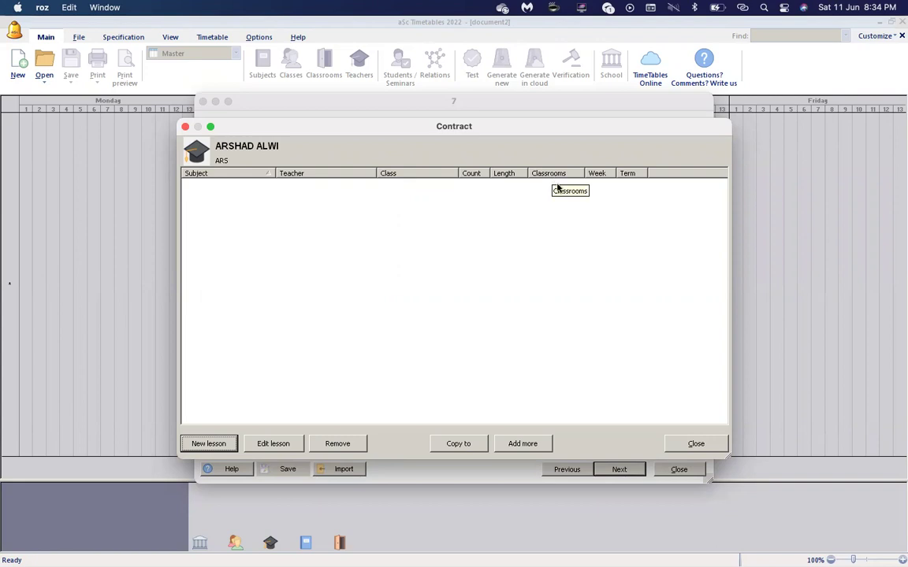
{"action": "left_click", "coordinate": [688, 442]}
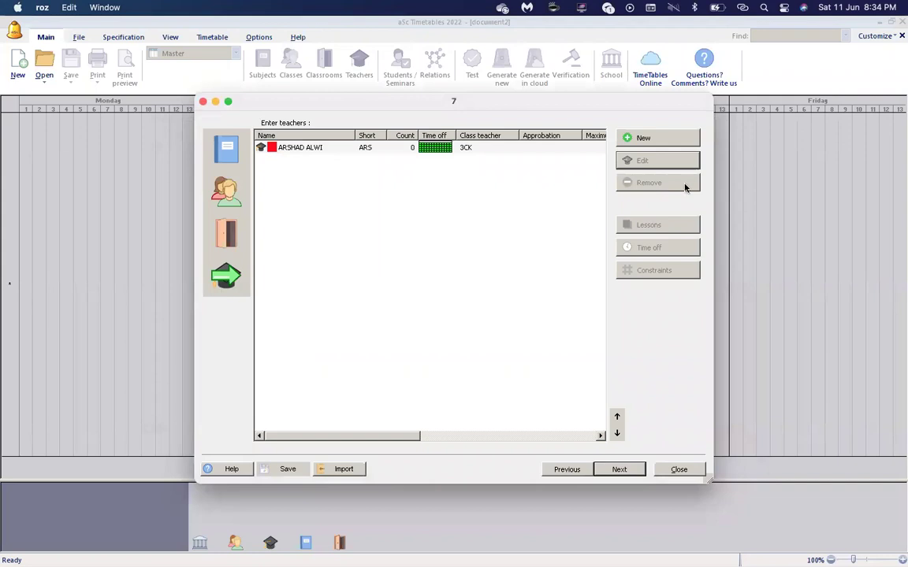
Add a second teacher with full name, short code ATI and e-mail address, leaving Male unset.
{"action": "left_click", "coordinate": [689, 137]}
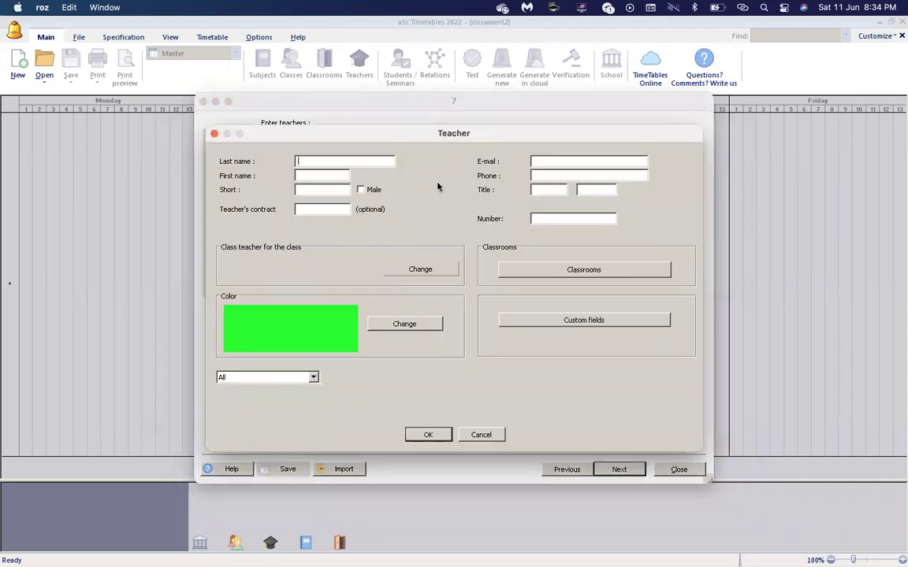
{"action": "double_click", "coordinate": [302, 190]}
{"action": "type", "text": "ATI"}
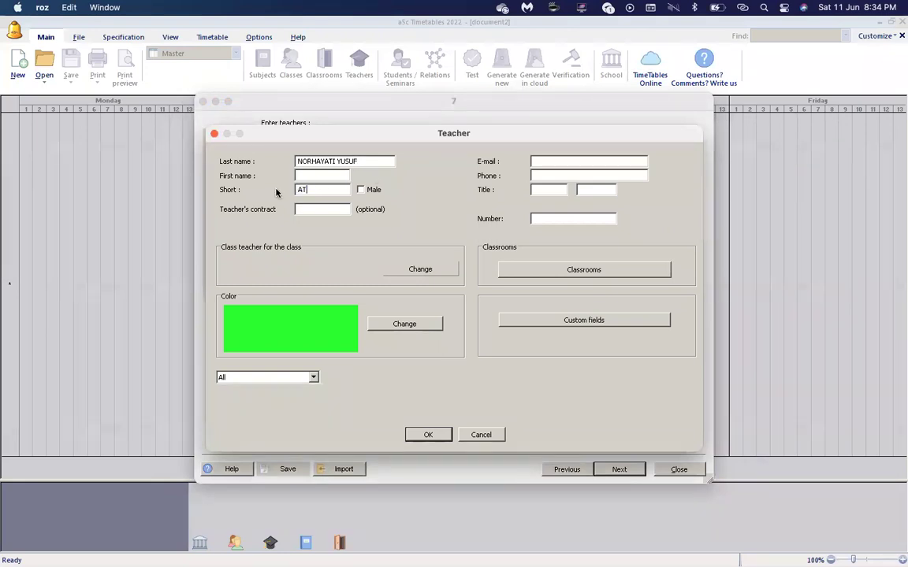
{"action": "left_click", "coordinate": [360, 190]}
{"action": "left_click", "coordinate": [360, 191]}
{"action": "left_click", "coordinate": [549, 158]}
Set 3 Dinamik as the second teacher's class and save the teacher record.
{"action": "left_click", "coordinate": [433, 271]}
{"action": "left_click", "coordinate": [315, 160]}
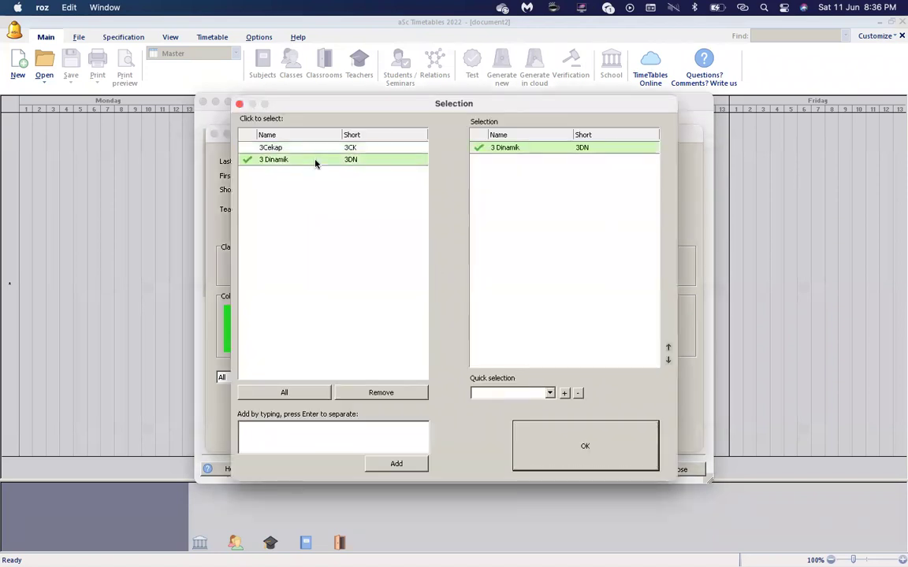
{"action": "left_click", "coordinate": [560, 455]}
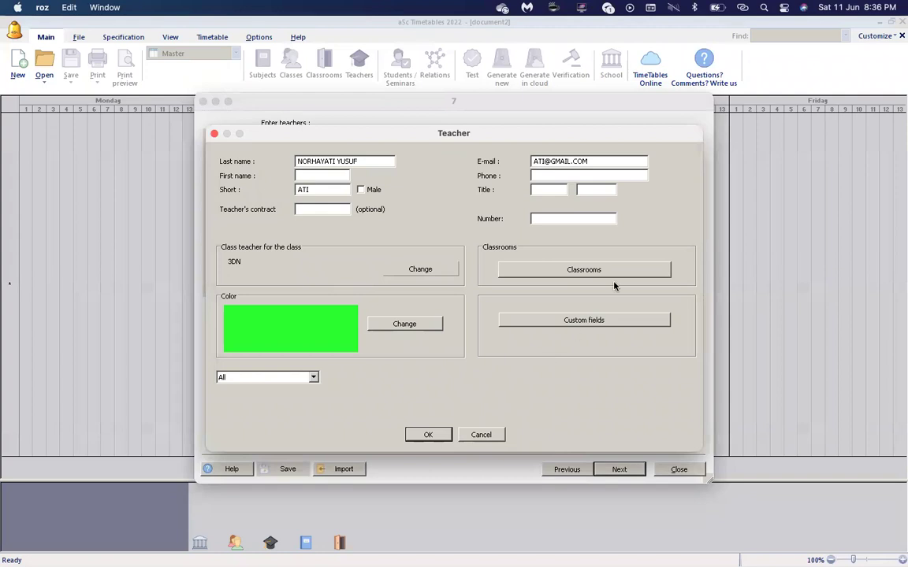
{"action": "left_click", "coordinate": [429, 436]}
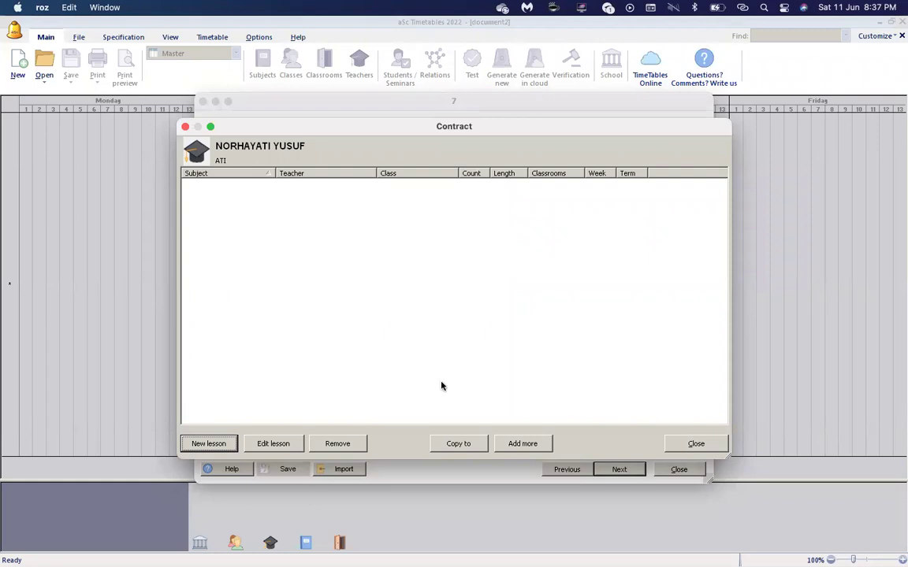
Close the lesson contract, then review subjects, classes, classrooms and teachers, ending on subjects.
{"action": "left_click", "coordinate": [676, 446]}
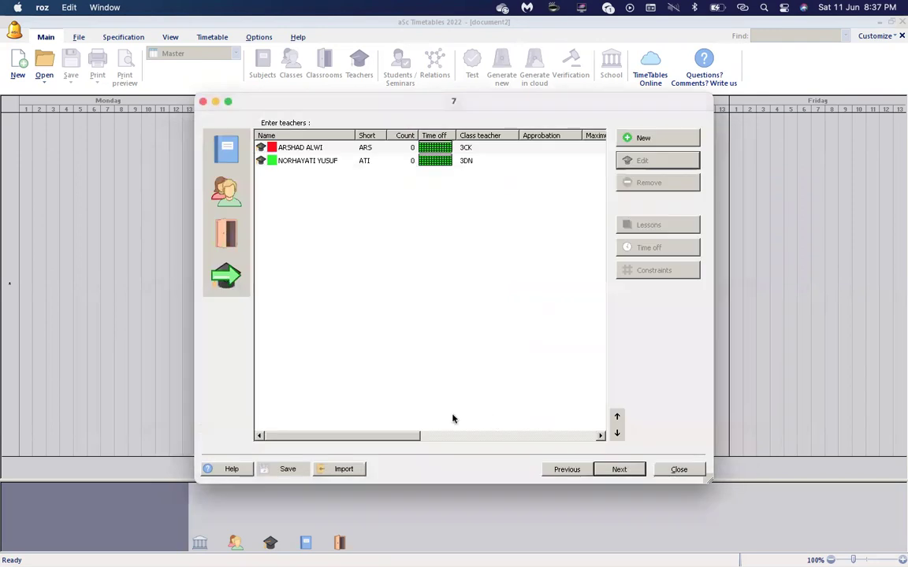
{"action": "left_click", "coordinate": [226, 149]}
{"action": "left_click", "coordinate": [226, 192]}
{"action": "left_click", "coordinate": [225, 240]}
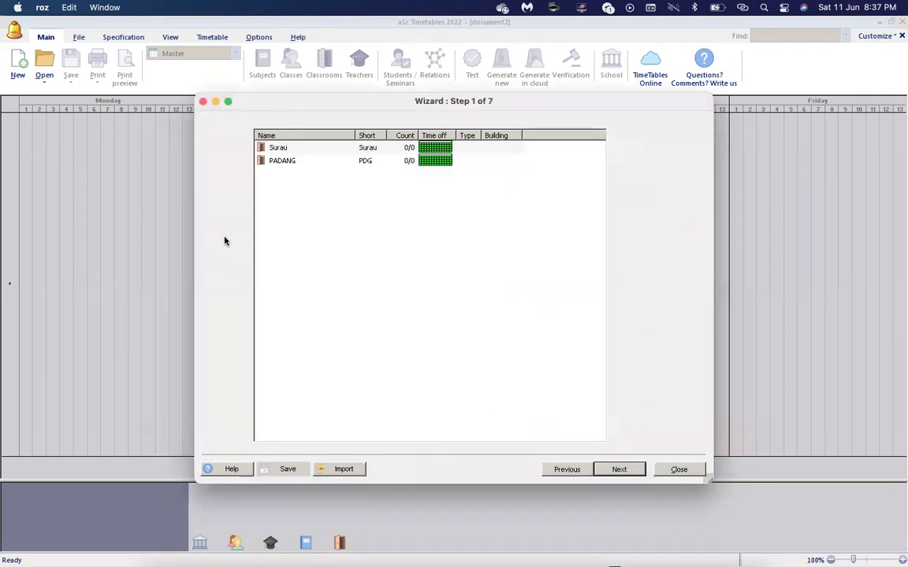
{"action": "left_click", "coordinate": [225, 275]}
{"action": "left_click", "coordinate": [225, 149]}
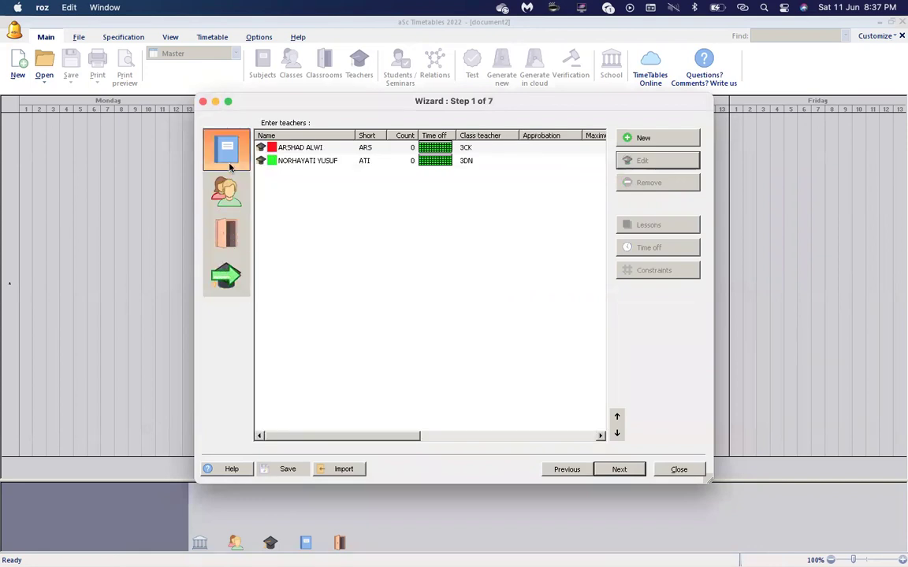
{"action": "left_click", "coordinate": [225, 191]}
{"action": "left_click", "coordinate": [227, 230]}
{"action": "left_click", "coordinate": [226, 276]}
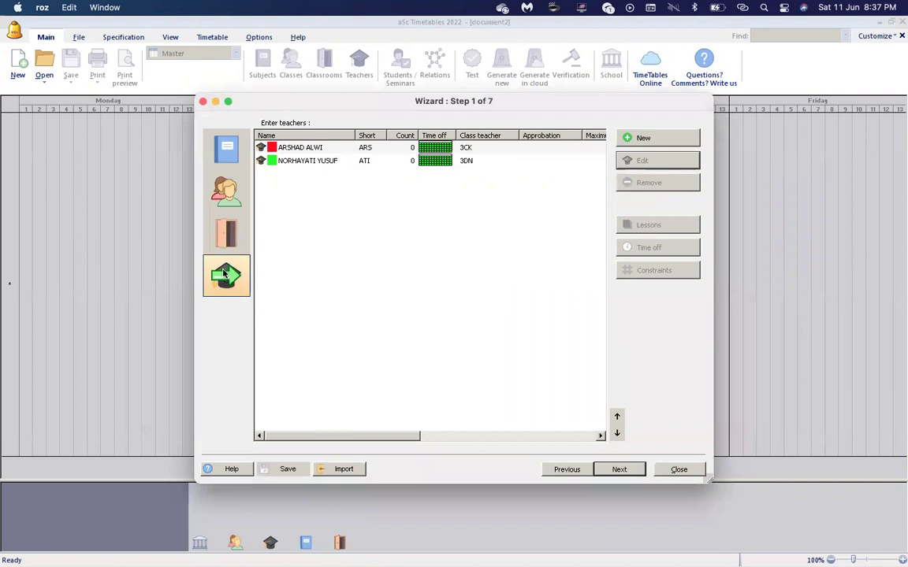
{"action": "left_click", "coordinate": [227, 151]}
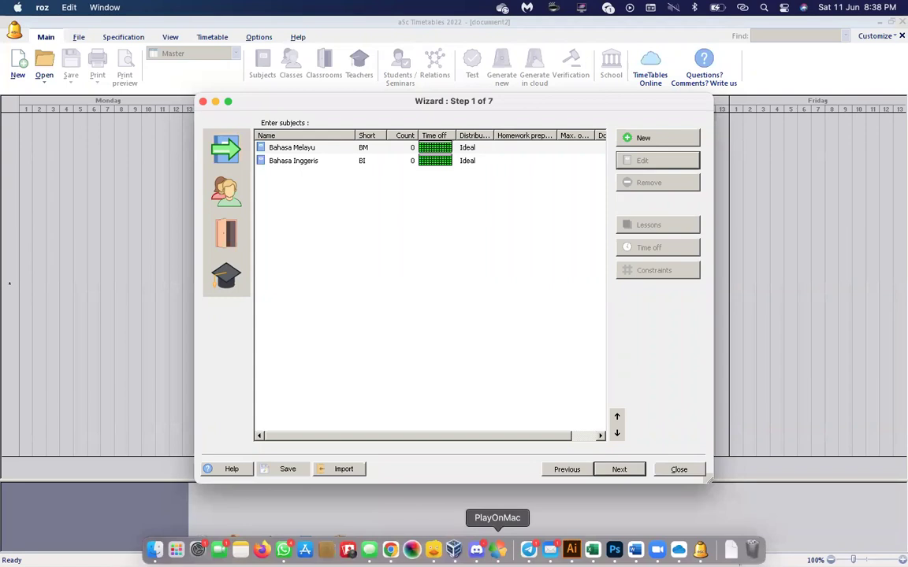
Copy subject codes and names BM through SIV from Excel K2:L16, then return to aSc.
{"action": "left_click", "coordinate": [593, 551]}
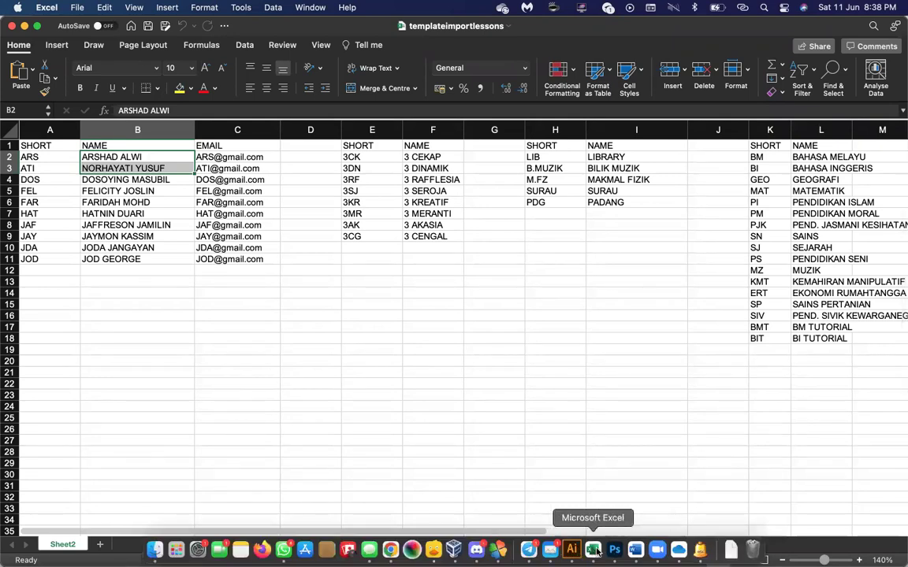
{"action": "left_click", "coordinate": [517, 383]}
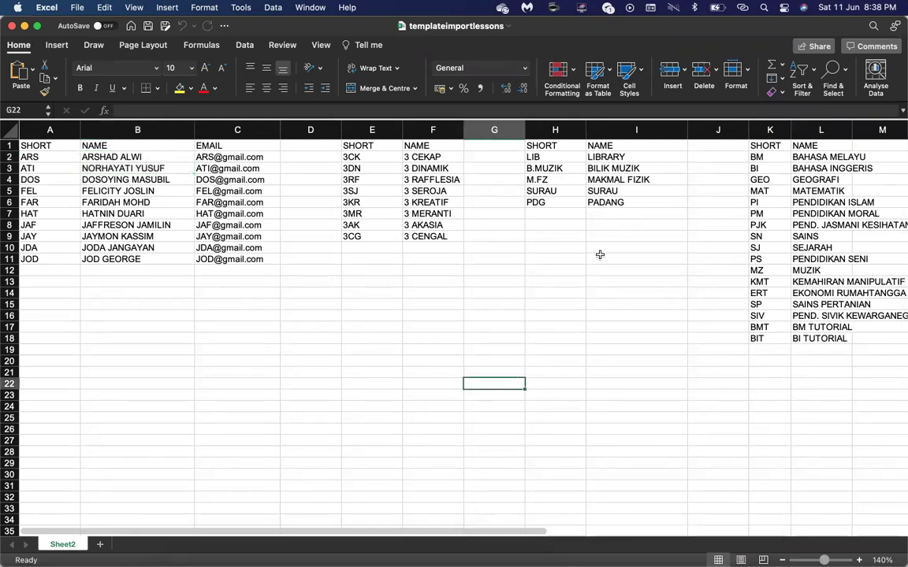
{"action": "left_click", "coordinate": [759, 158]}
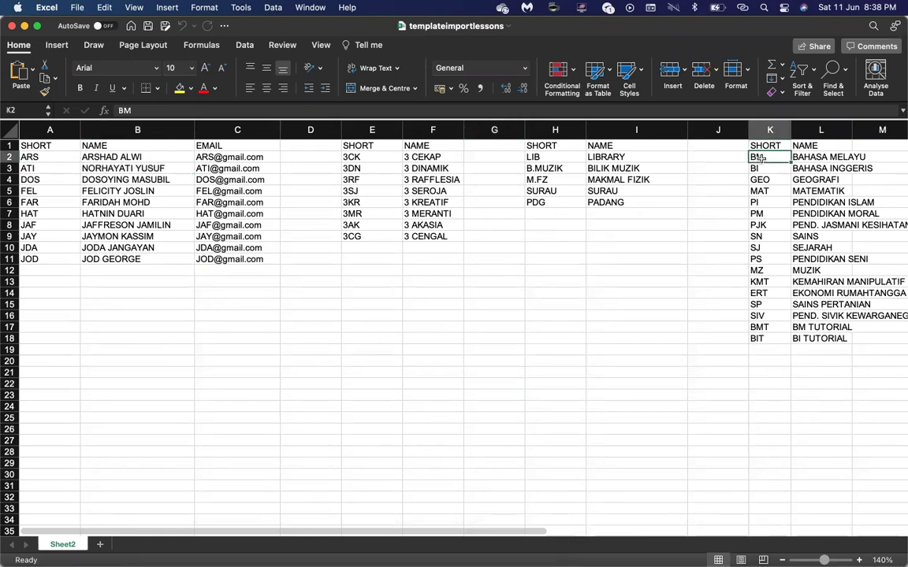
{"action": "left_click_drag", "start_coordinate": [759, 158], "coordinate": [822, 313]}
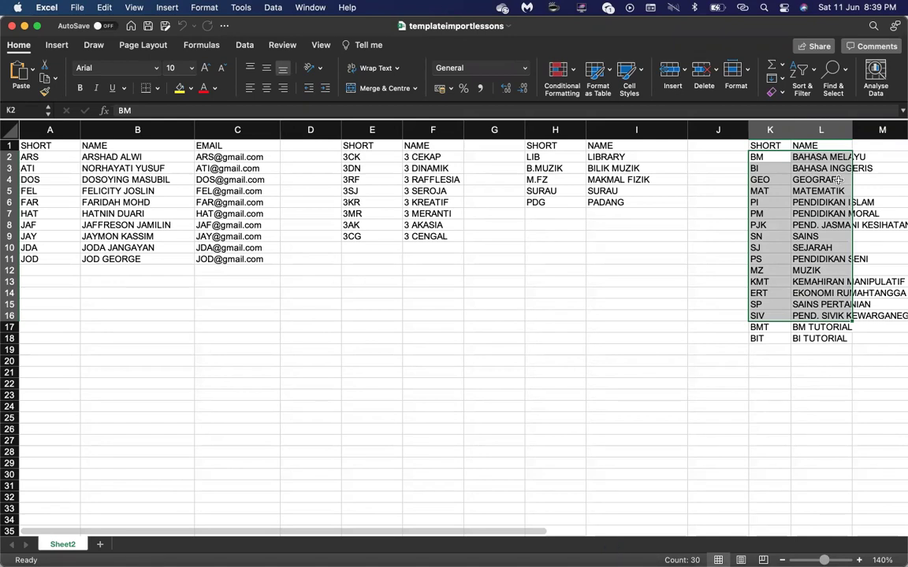
{"action": "left_click_drag", "start_coordinate": [758, 157], "coordinate": [822, 306]}
{"action": "right_click", "coordinate": [790, 218]}
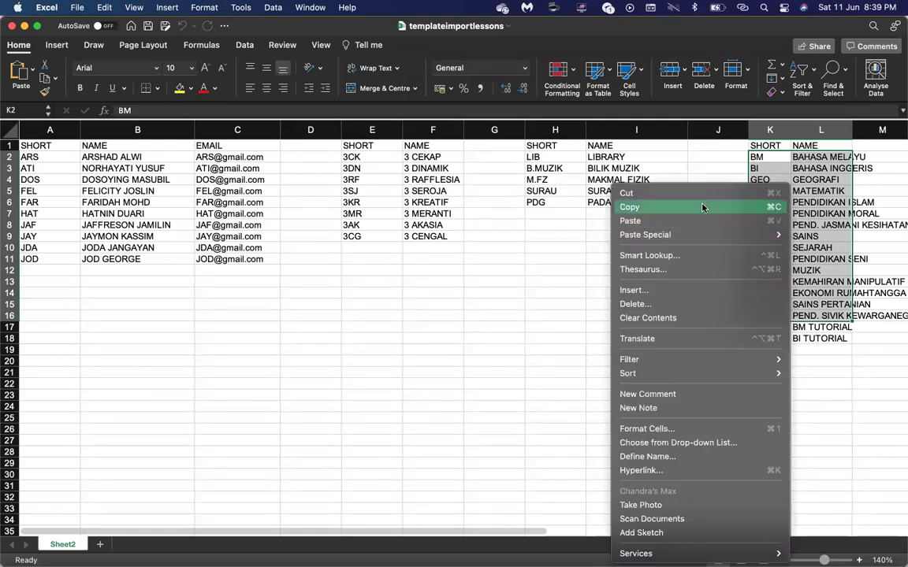
{"action": "left_click", "coordinate": [702, 207]}
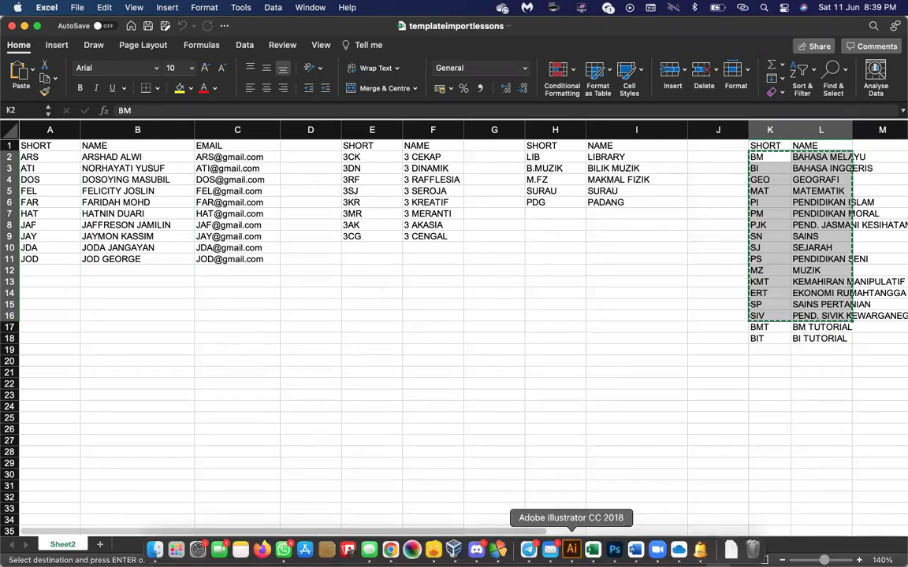
{"action": "left_click", "coordinate": [698, 551]}
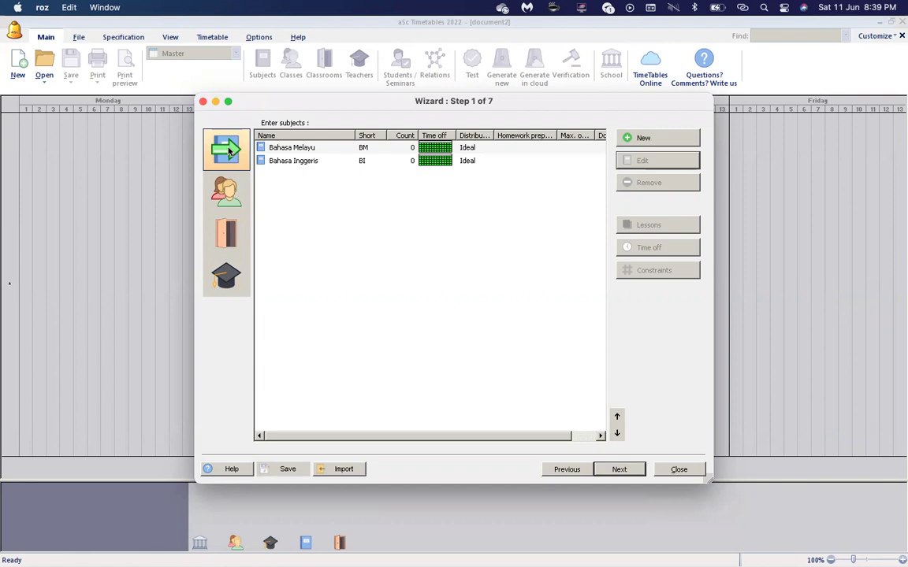
{"action": "left_click", "coordinate": [226, 194]}
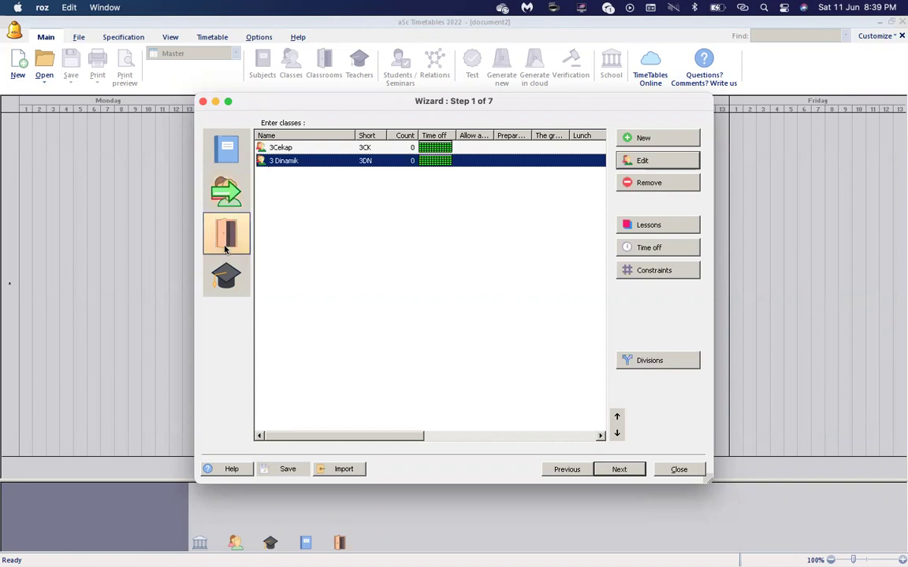
{"action": "left_click", "coordinate": [225, 250]}
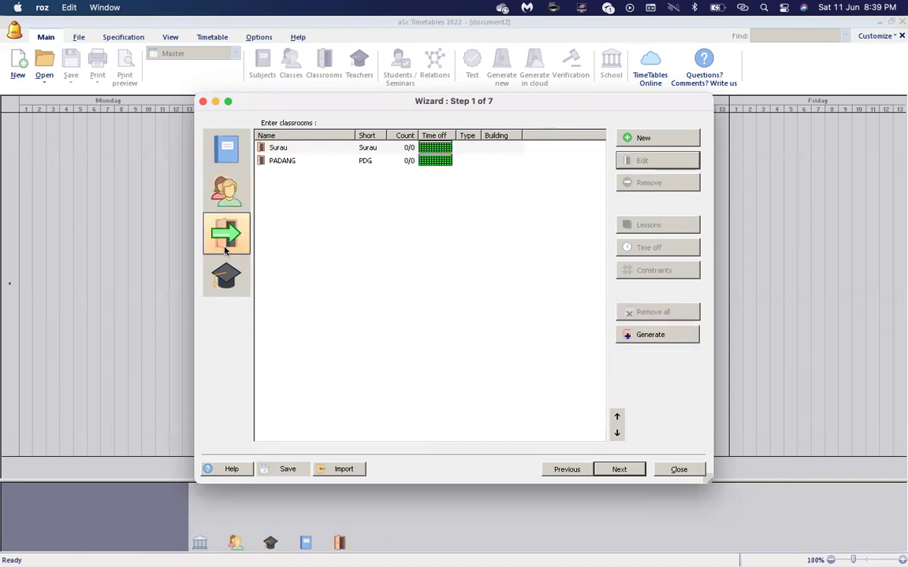
{"action": "left_click", "coordinate": [224, 272]}
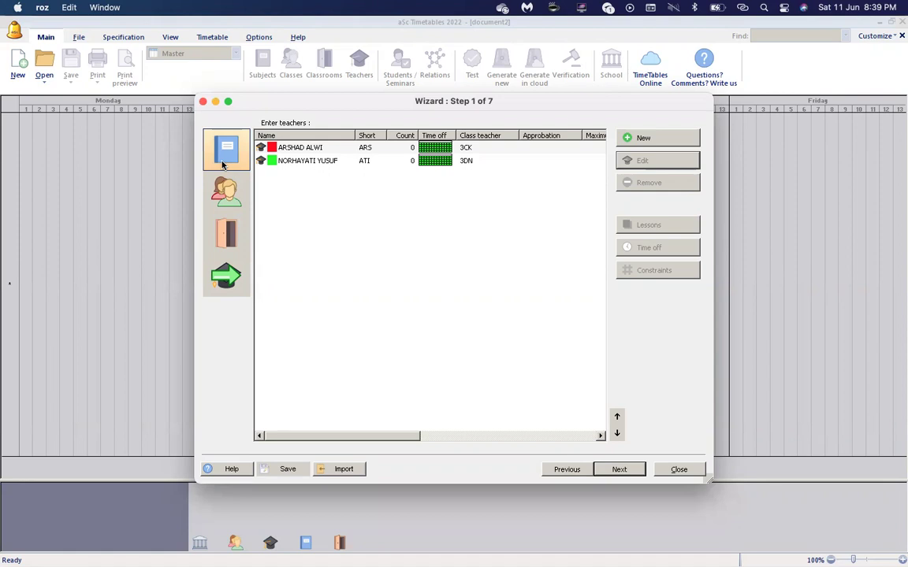
{"action": "left_click", "coordinate": [226, 150]}
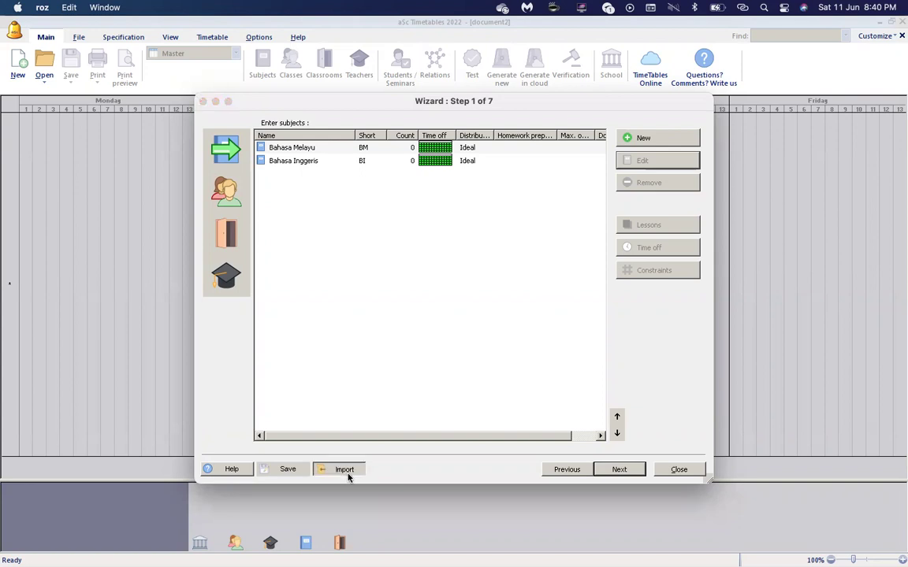
Import the fifteen subjects BM through SIV, mapping the first column to Short and the second to Name.
{"action": "left_click", "coordinate": [346, 471]}
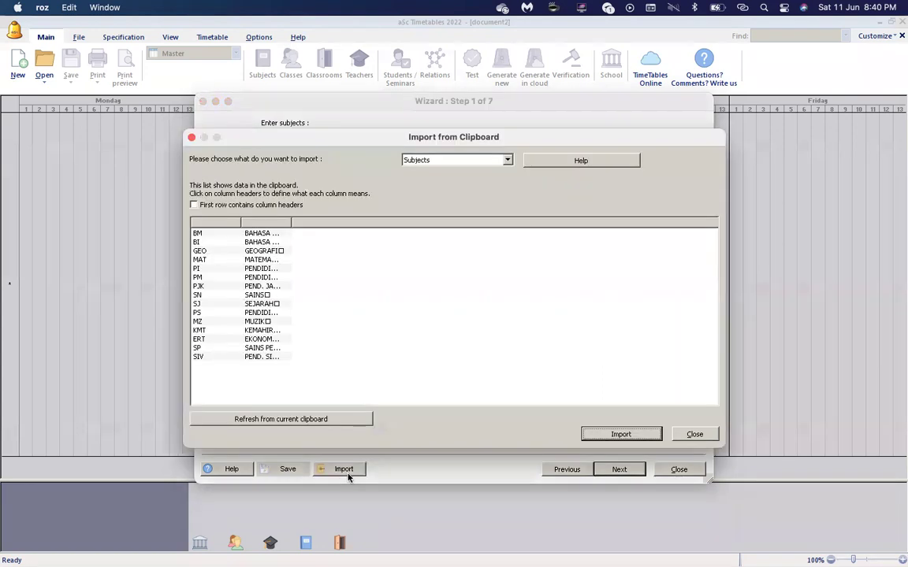
{"action": "left_click", "coordinate": [216, 224]}
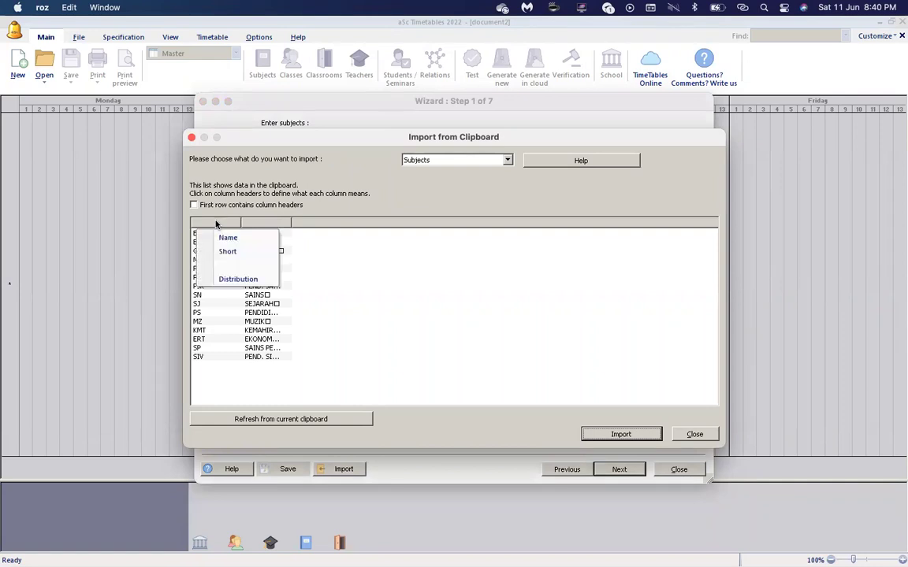
{"action": "left_click", "coordinate": [209, 224]}
{"action": "left_click", "coordinate": [209, 225]}
{"action": "left_click", "coordinate": [228, 251]}
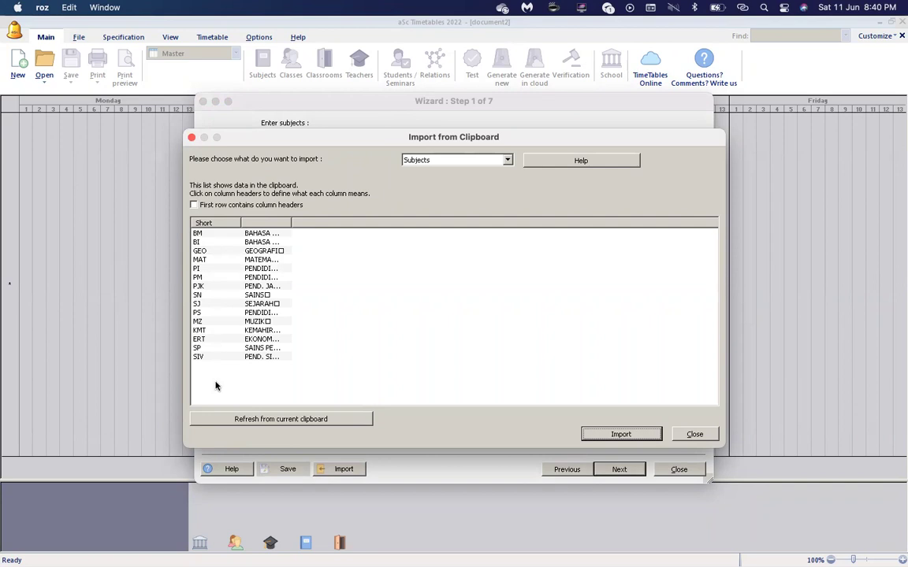
{"action": "left_click_drag", "start_coordinate": [291, 224], "coordinate": [361, 226]}
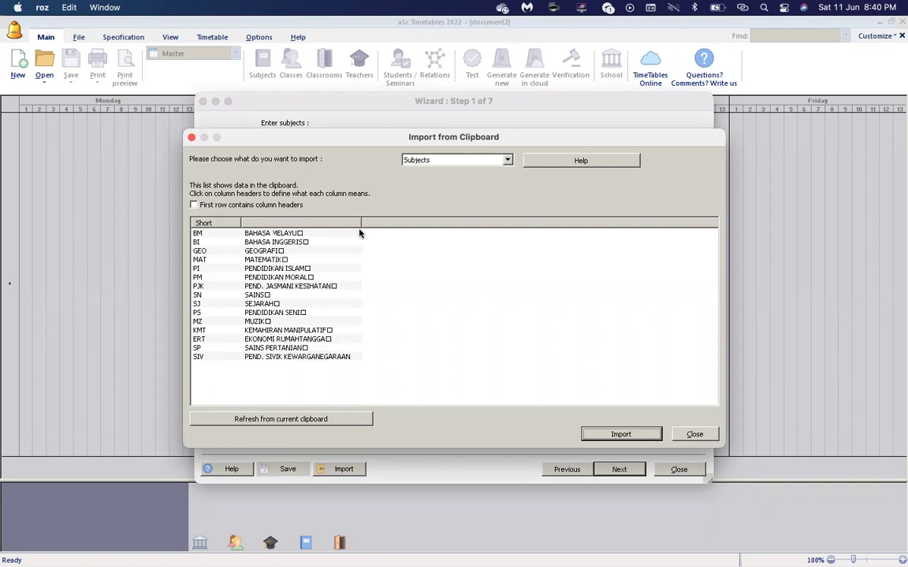
{"action": "left_click", "coordinate": [304, 227]}
{"action": "left_click", "coordinate": [298, 236]}
{"action": "left_click", "coordinate": [622, 434]}
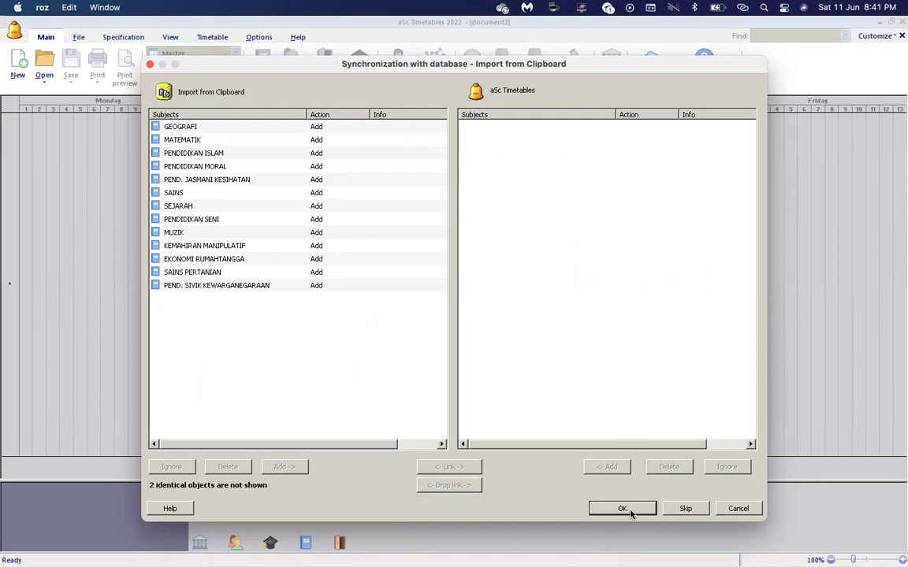
{"action": "left_click", "coordinate": [630, 512]}
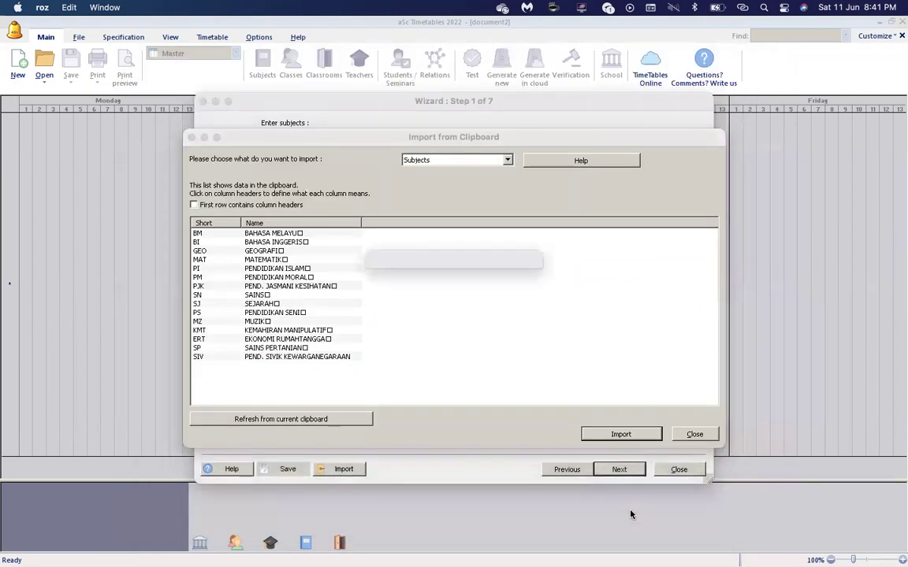
{"action": "key", "text": "Return"}
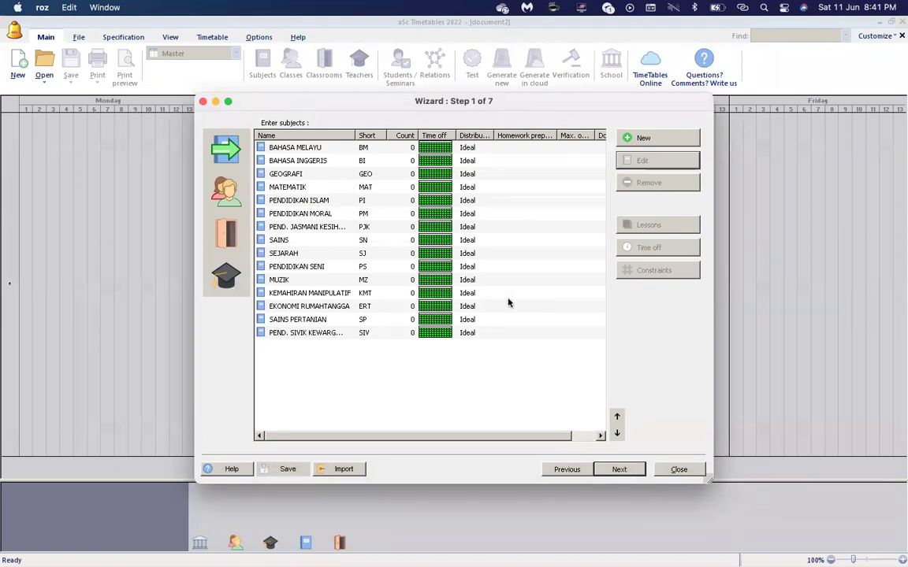
Switch to the templateimportlessons workbook in Microsoft Excel.
{"action": "mouse_move", "coordinate": [484, 563]}
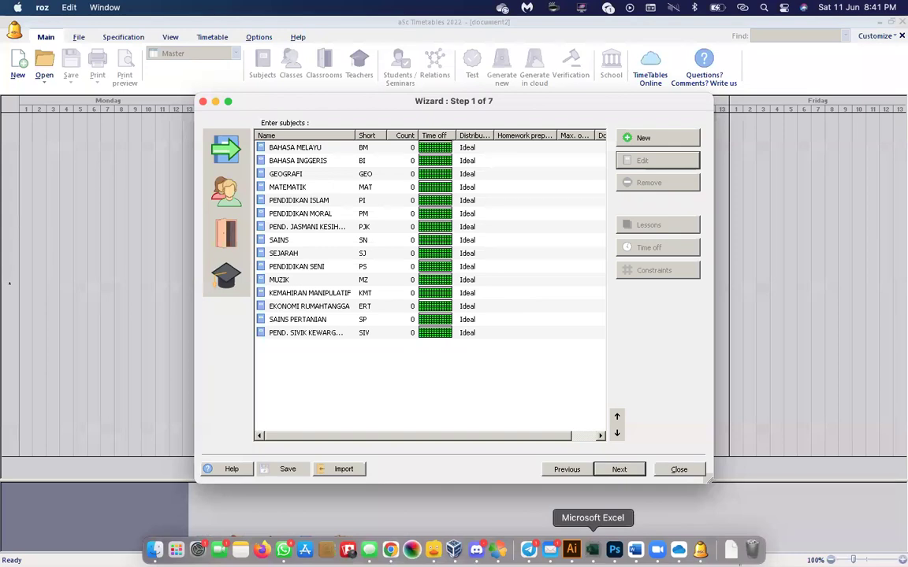
{"action": "left_click", "coordinate": [592, 550]}
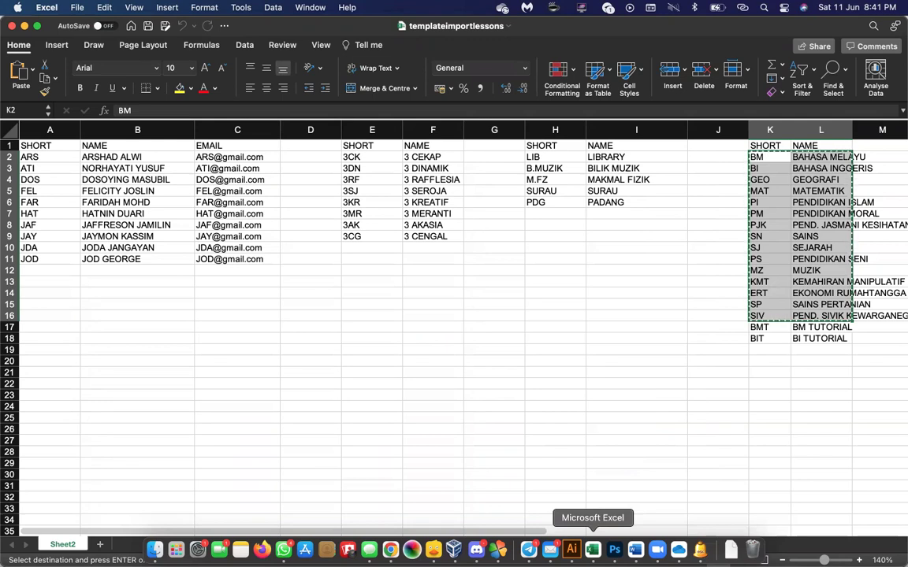
Copy the class codes and names 3CK through 3CG from cells E2:F9.
{"action": "left_click", "coordinate": [360, 158]}
{"action": "left_click_drag", "start_coordinate": [360, 158], "coordinate": [426, 235]}
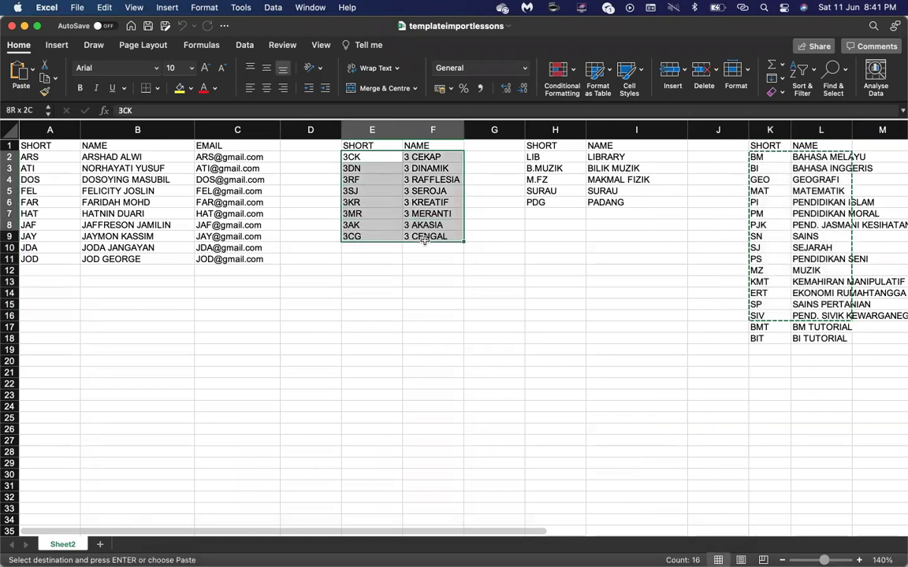
{"action": "right_click", "coordinate": [427, 224]}
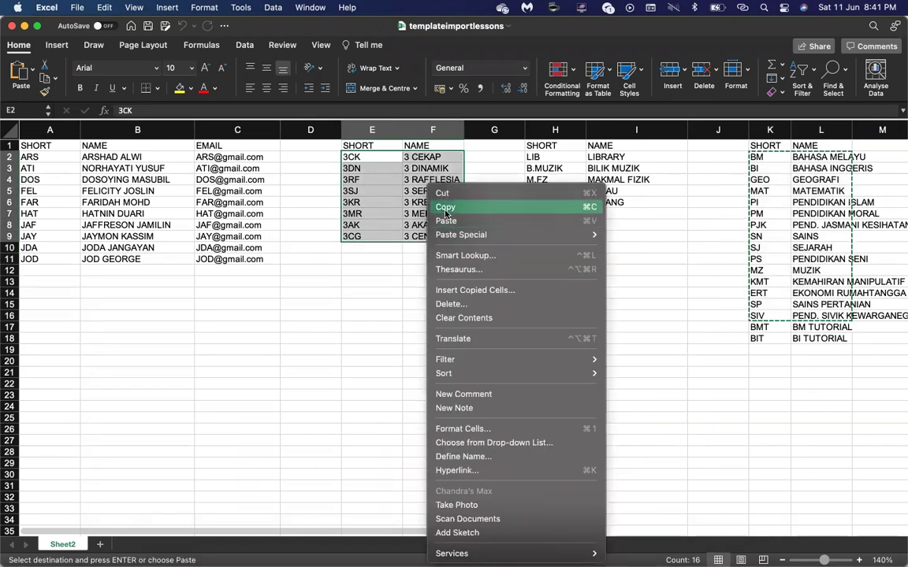
{"action": "left_click", "coordinate": [446, 208]}
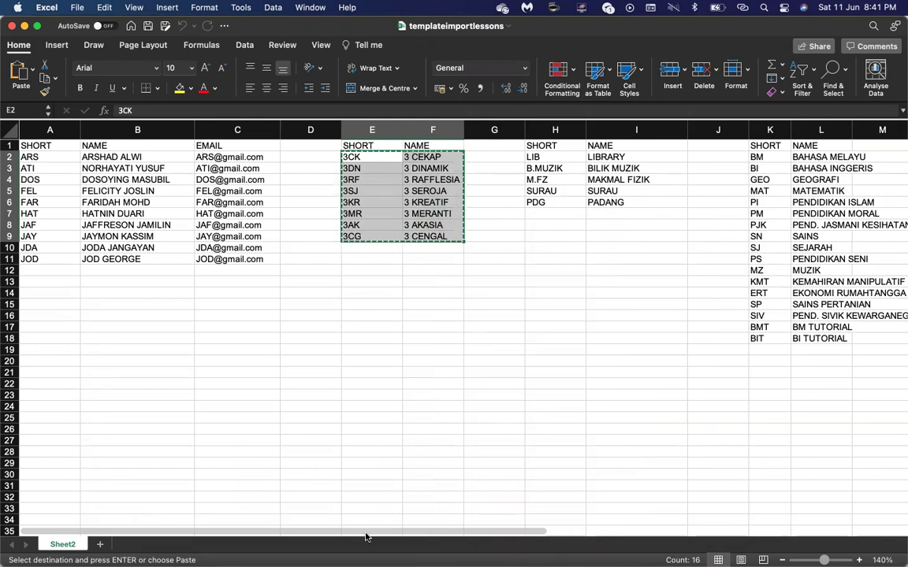
Return to aSc Timetables and show the wizard's list of classes.
{"action": "mouse_move", "coordinate": [593, 550]}
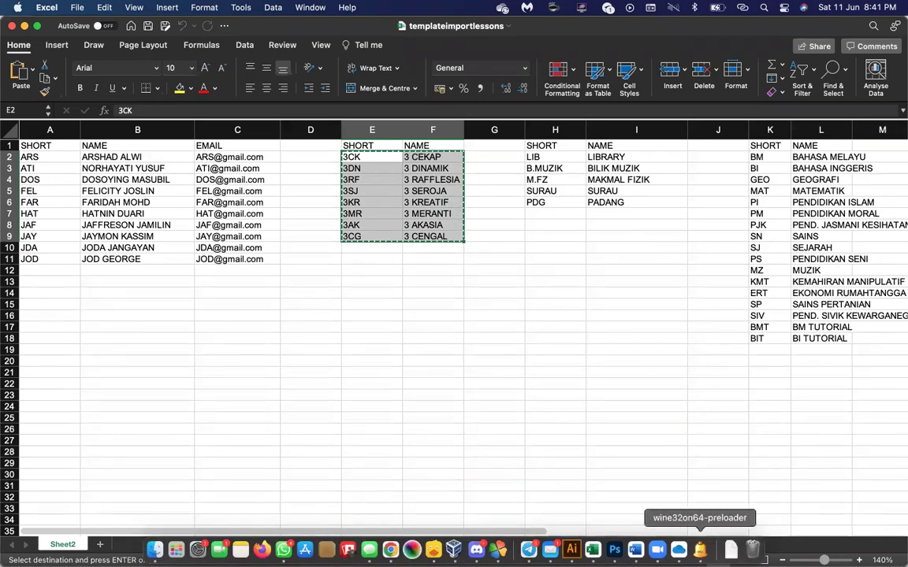
{"action": "left_click", "coordinate": [698, 550]}
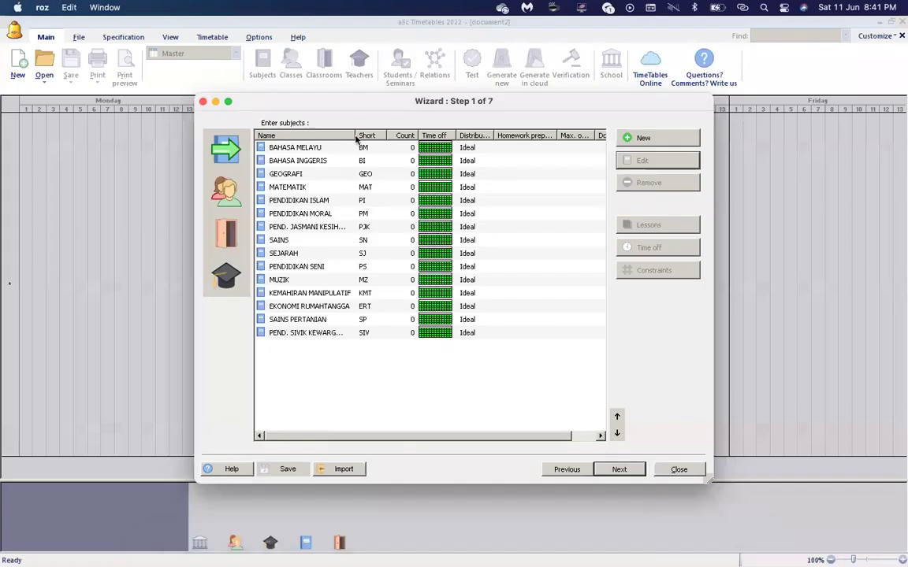
{"action": "left_click", "coordinate": [225, 191]}
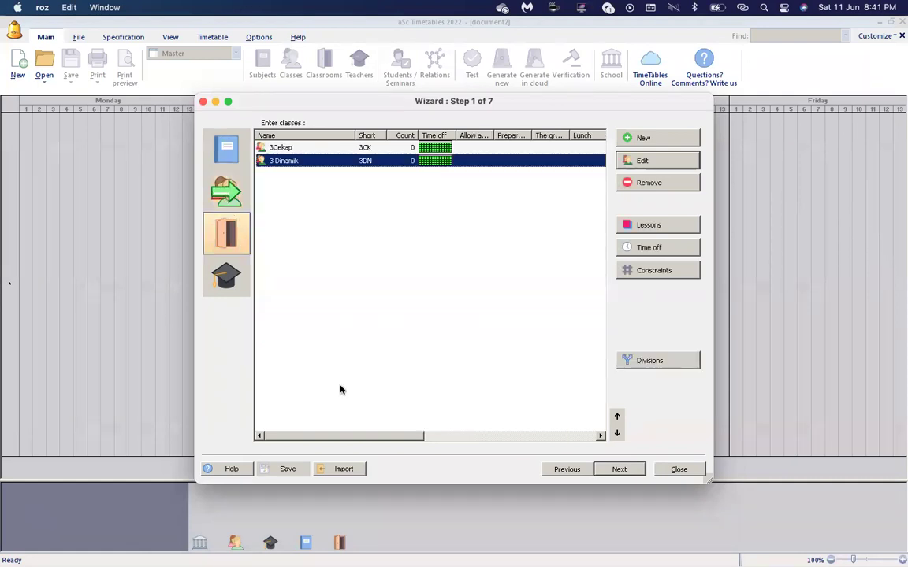
Import the eight classes 3 CEKAP through 3 CENGAL, mapping columns to Short and Name.
{"action": "left_click", "coordinate": [340, 470]}
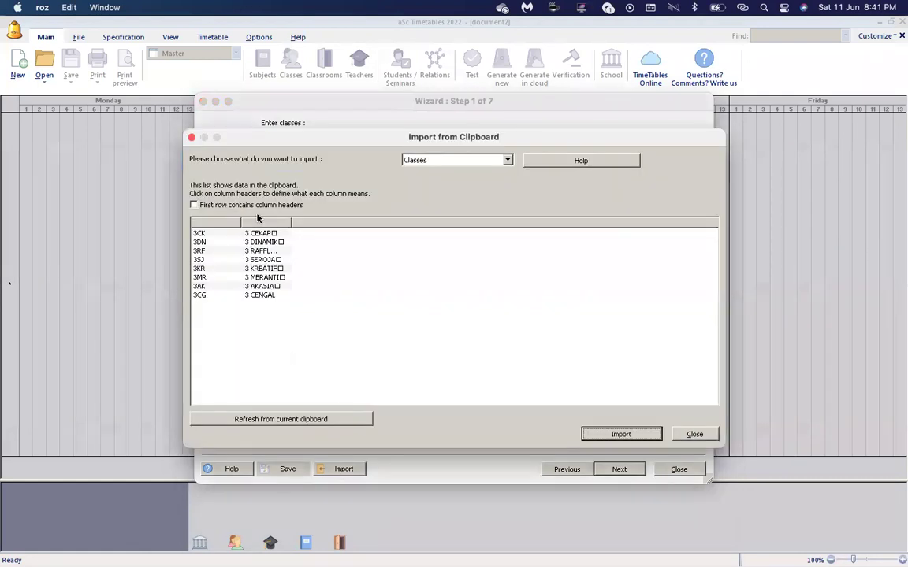
{"action": "left_click", "coordinate": [224, 223]}
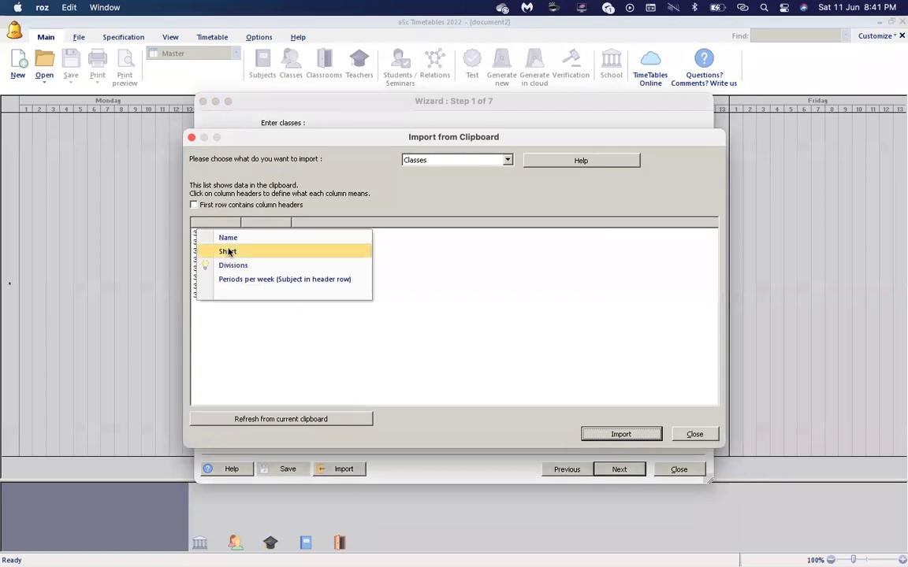
{"action": "left_click", "coordinate": [228, 252]}
{"action": "left_click", "coordinate": [261, 225]}
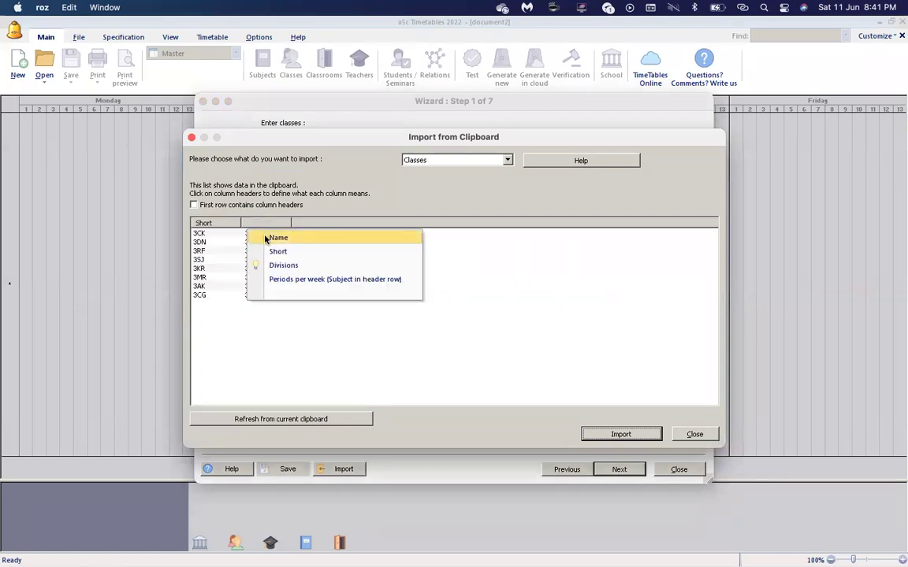
{"action": "left_click", "coordinate": [270, 237]}
{"action": "left_click", "coordinate": [620, 435]}
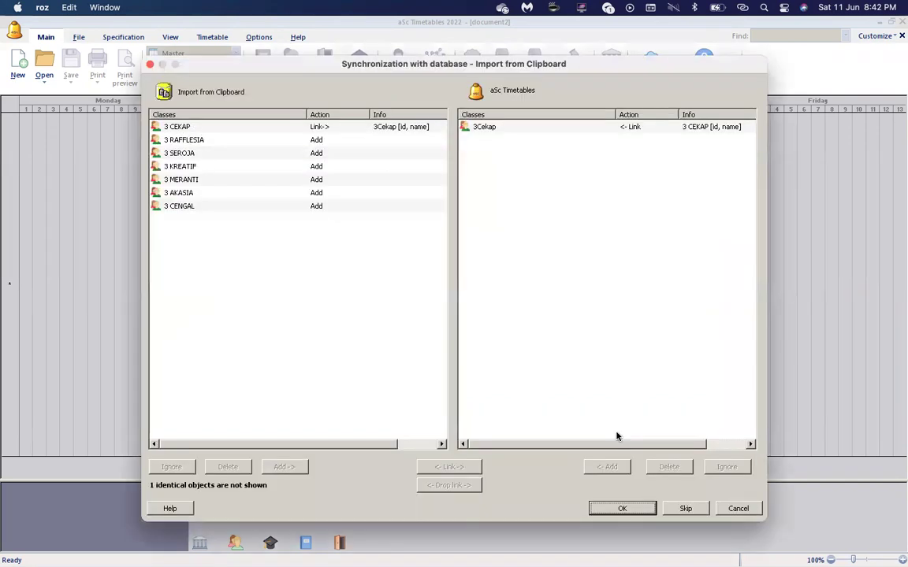
{"action": "left_click", "coordinate": [319, 126]}
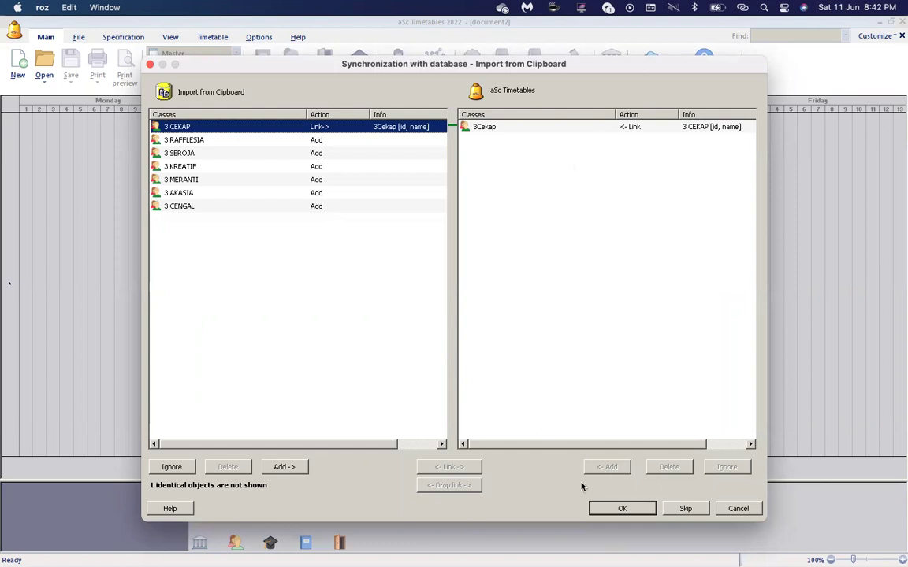
{"action": "left_click", "coordinate": [619, 509]}
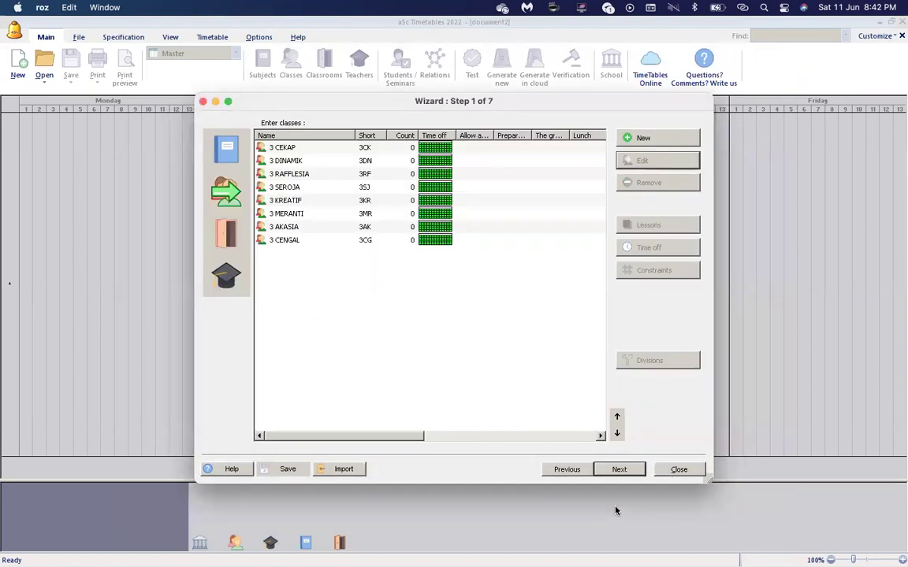
Copy the five classroom codes and names, LIB through PDG, from H2:I6 in Excel.
{"action": "mouse_move", "coordinate": [550, 549]}
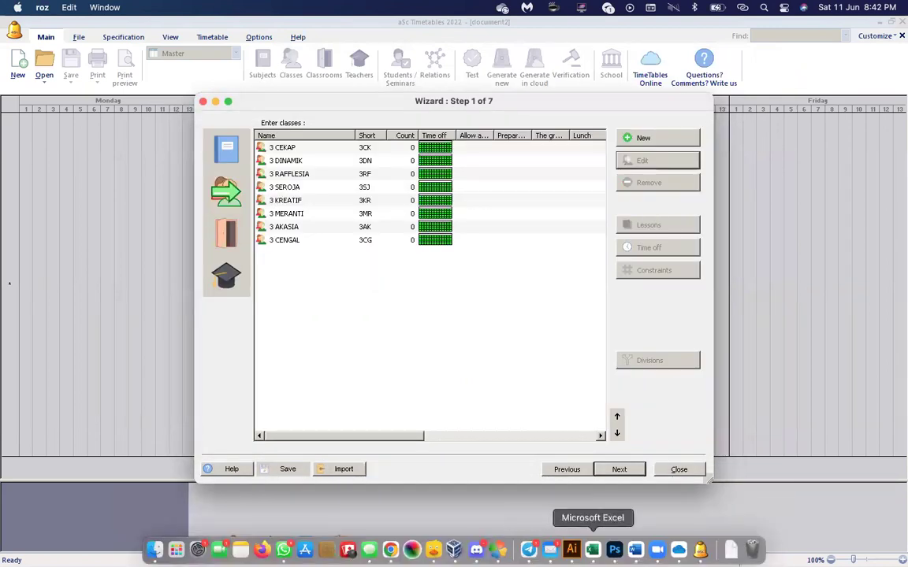
{"action": "left_click", "coordinate": [593, 550]}
{"action": "left_click_drag", "start_coordinate": [535, 157], "coordinate": [619, 203]}
{"action": "right_click", "coordinate": [618, 203]}
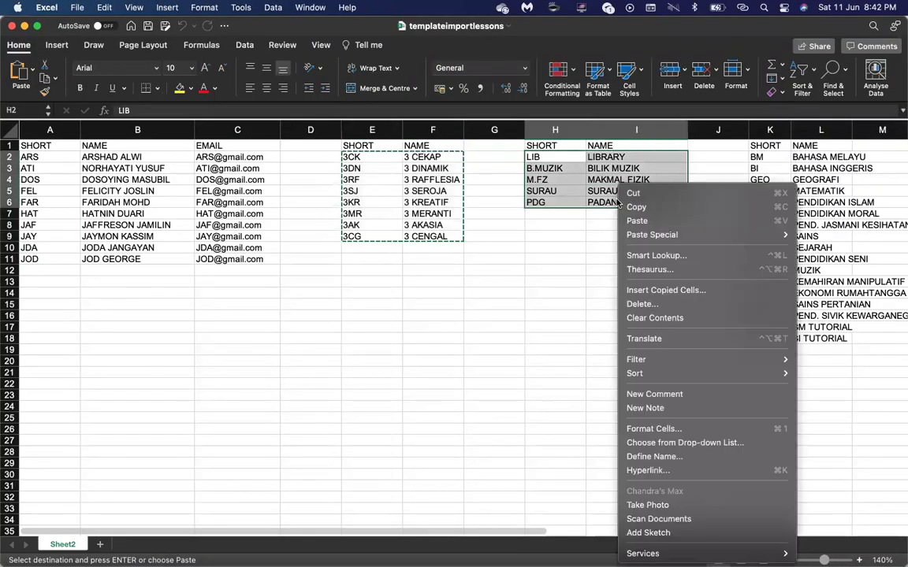
{"action": "left_click", "coordinate": [636, 206]}
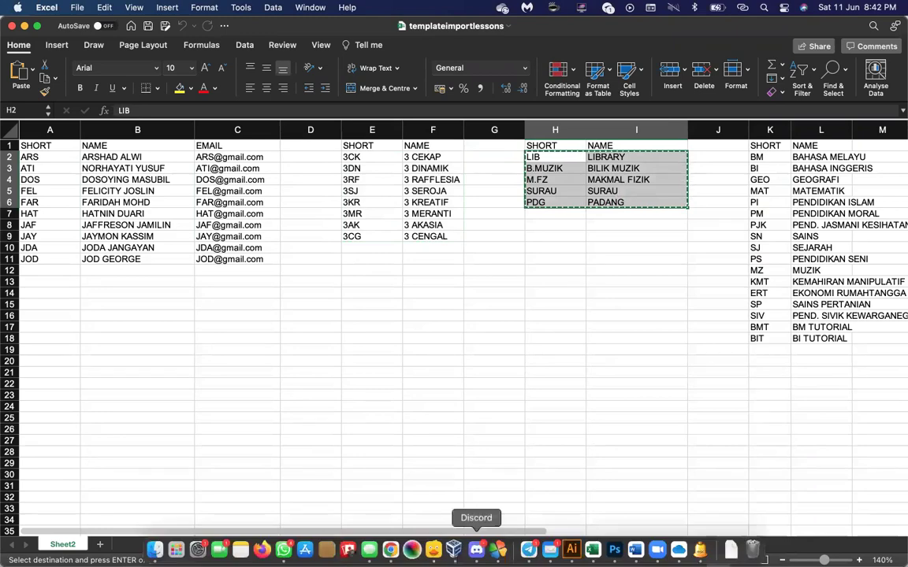
Import classrooms SURAU, PADANG, LIBRARY, BILIK MUZIK and MAKMAL FIZIK with Short and Name columns.
{"action": "left_click", "coordinate": [700, 549]}
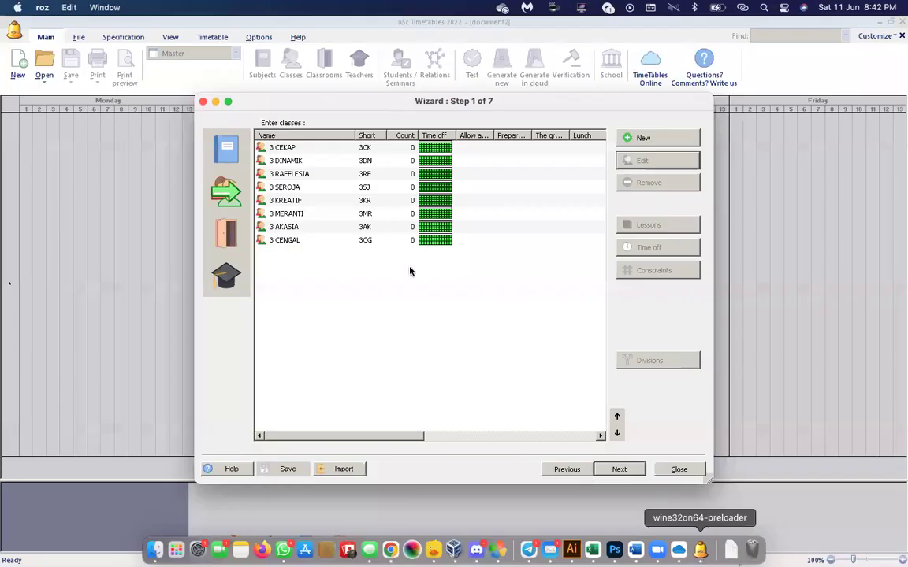
{"action": "left_click", "coordinate": [226, 234]}
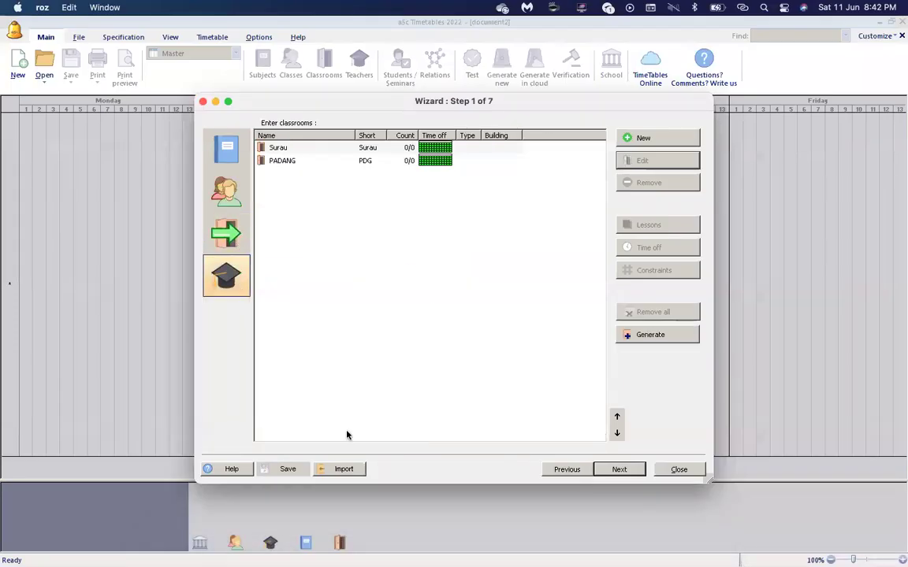
{"action": "left_click", "coordinate": [343, 469]}
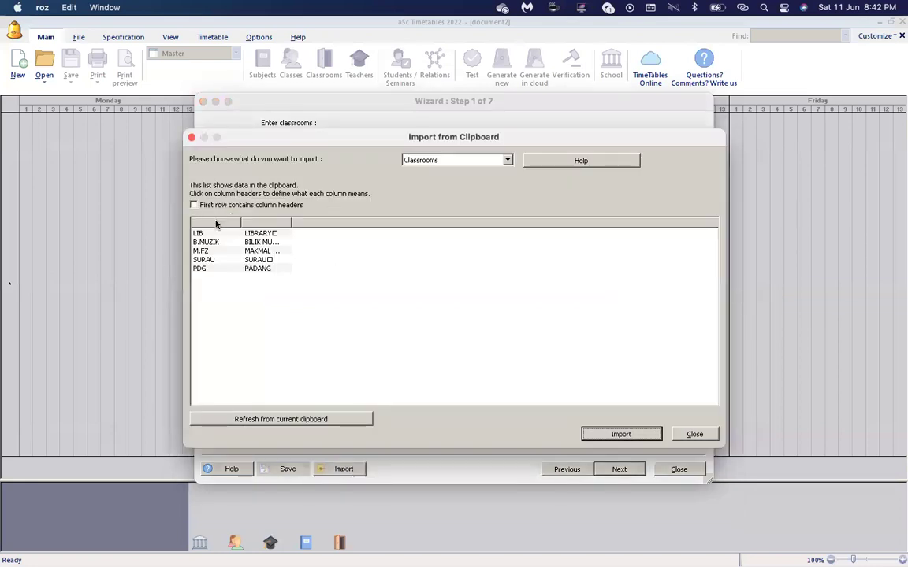
{"action": "left_click", "coordinate": [215, 223]}
{"action": "left_click", "coordinate": [251, 223]}
{"action": "left_click", "coordinate": [263, 237]}
{"action": "left_click", "coordinate": [630, 436]}
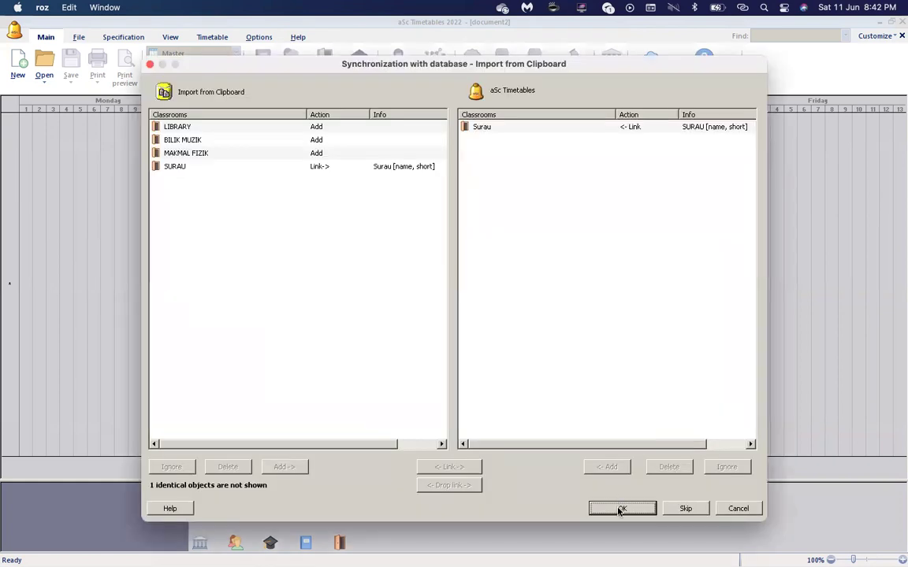
{"action": "left_click", "coordinate": [620, 509]}
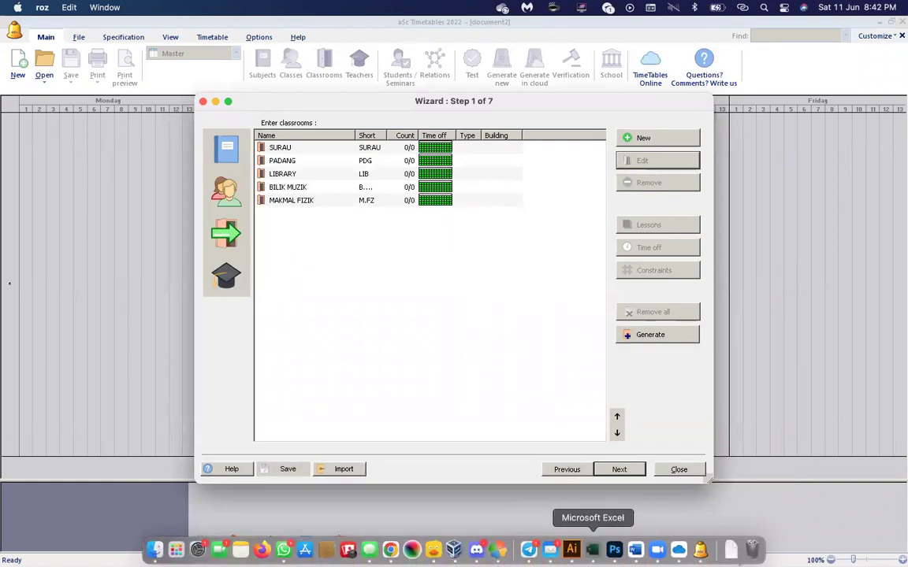
{"action": "left_click", "coordinate": [592, 550]}
Copy teacher codes, names and e-mails from A2:C11, then show the wizard's teachers list.
{"action": "left_click_drag", "start_coordinate": [31, 157], "coordinate": [235, 256]}
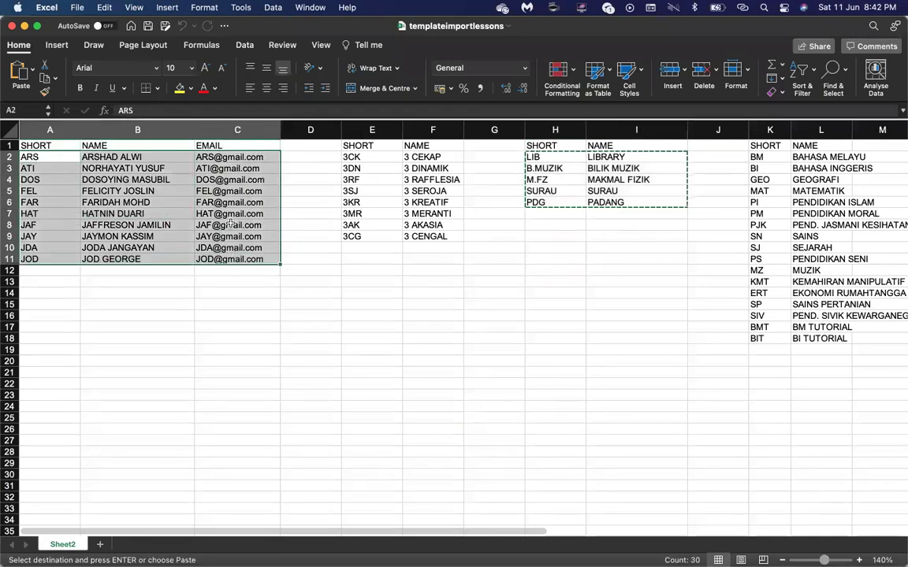
{"action": "right_click", "coordinate": [235, 253]}
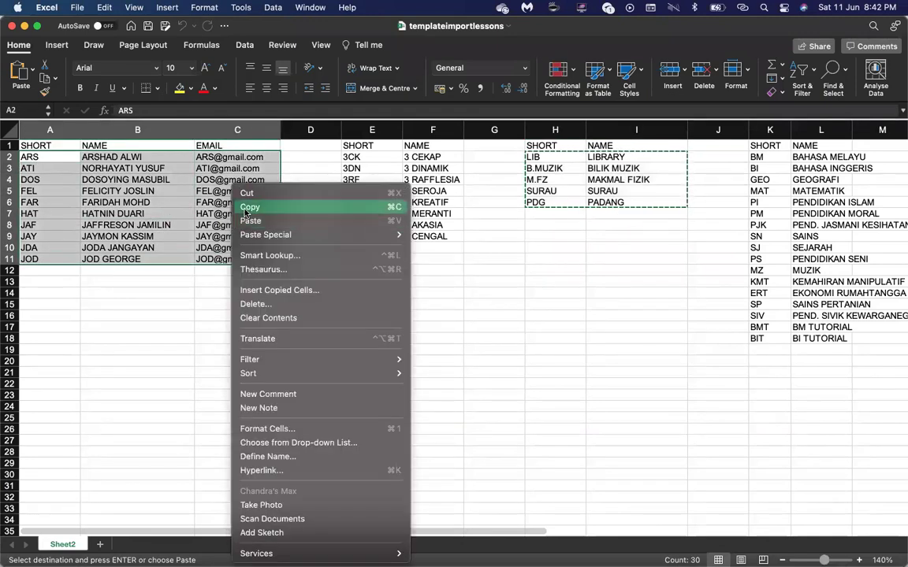
{"action": "left_click", "coordinate": [245, 207]}
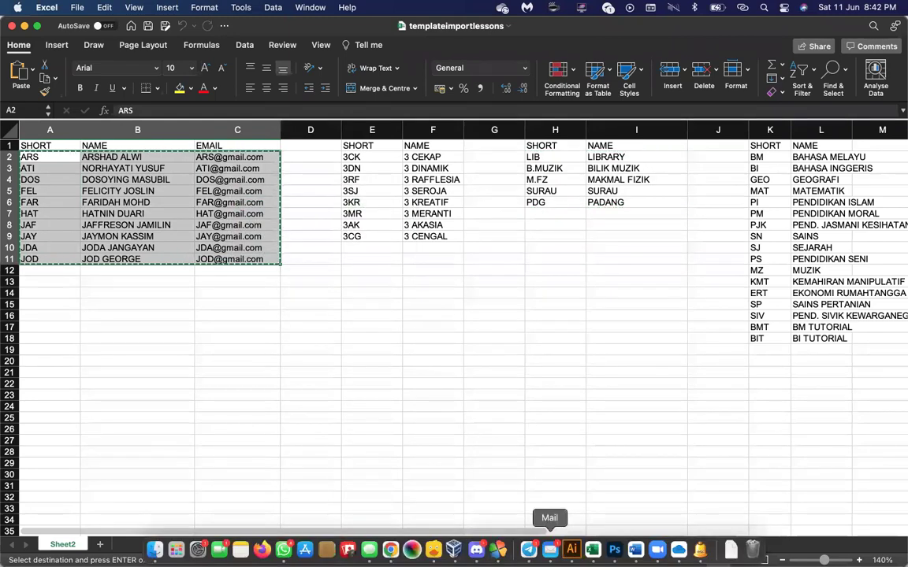
{"action": "left_click", "coordinate": [698, 549]}
{"action": "left_click", "coordinate": [226, 274]}
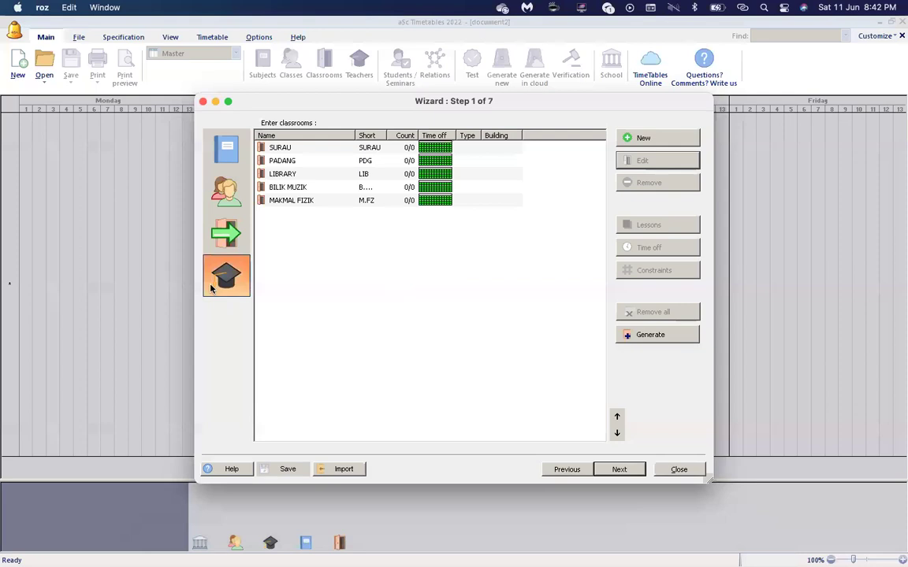
Import the ten teachers, mapping the columns to Short, Last name and E-mail.
{"action": "left_click", "coordinate": [352, 469]}
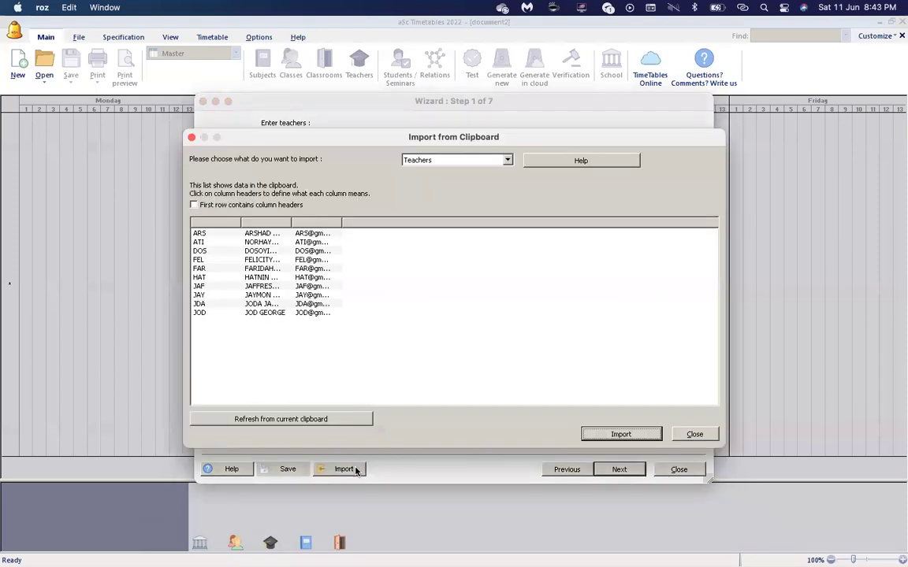
{"action": "left_click", "coordinate": [223, 225]}
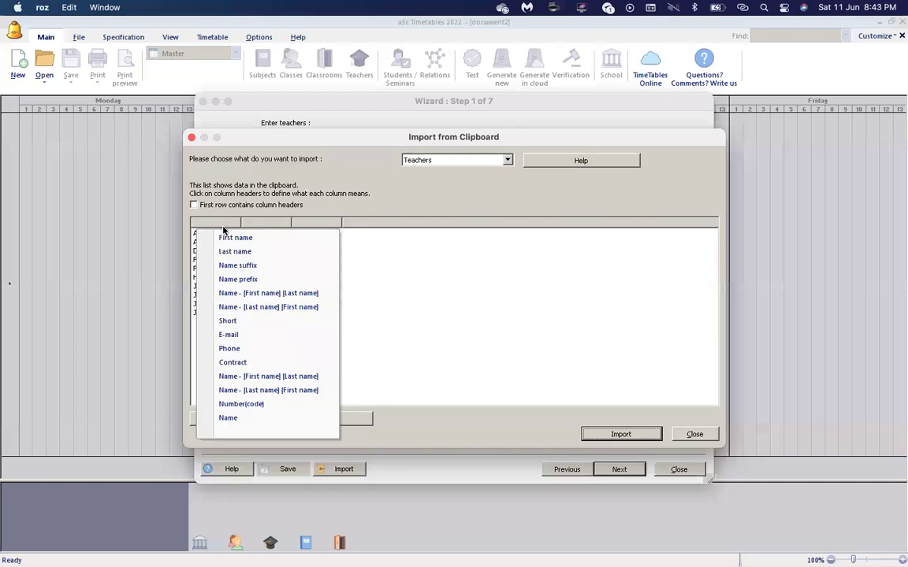
{"action": "left_click", "coordinate": [230, 320]}
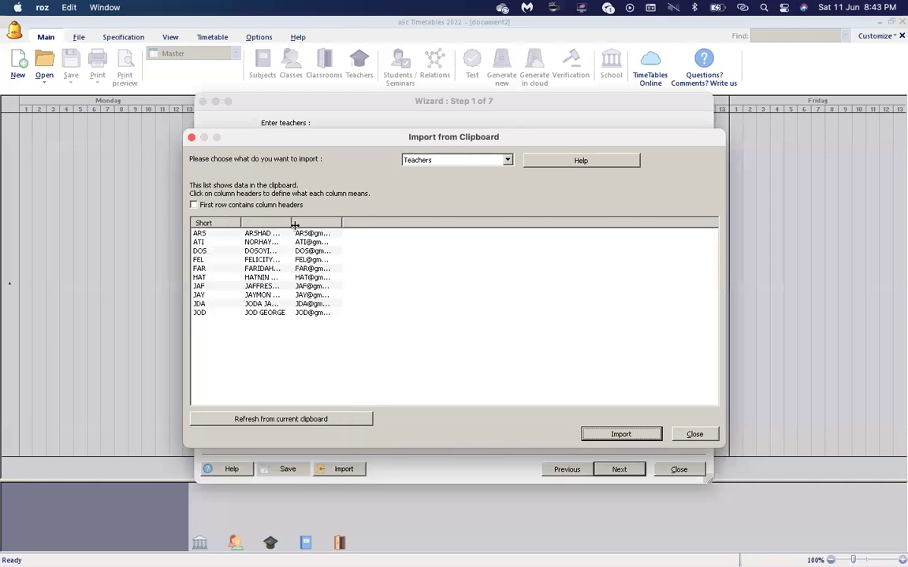
{"action": "left_click_drag", "start_coordinate": [294, 225], "coordinate": [330, 225]}
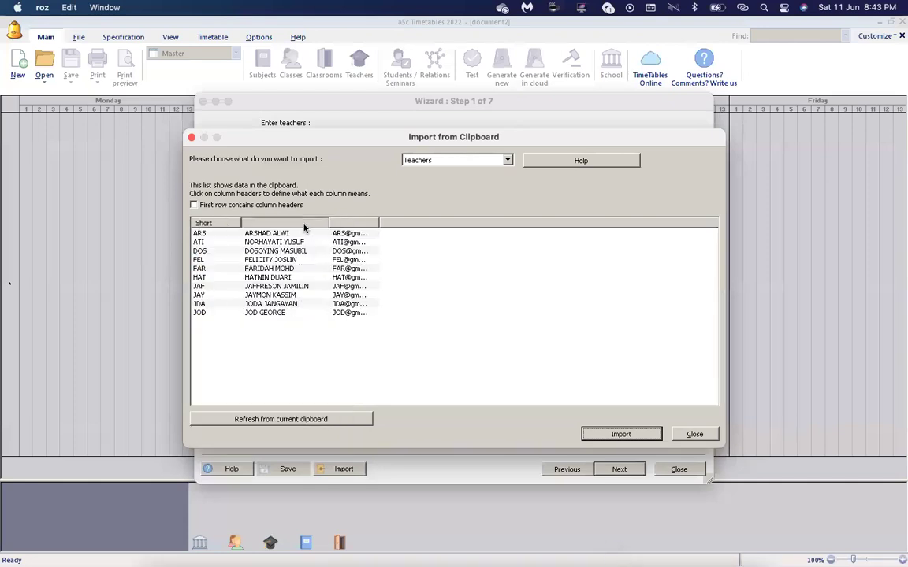
{"action": "left_click", "coordinate": [304, 226]}
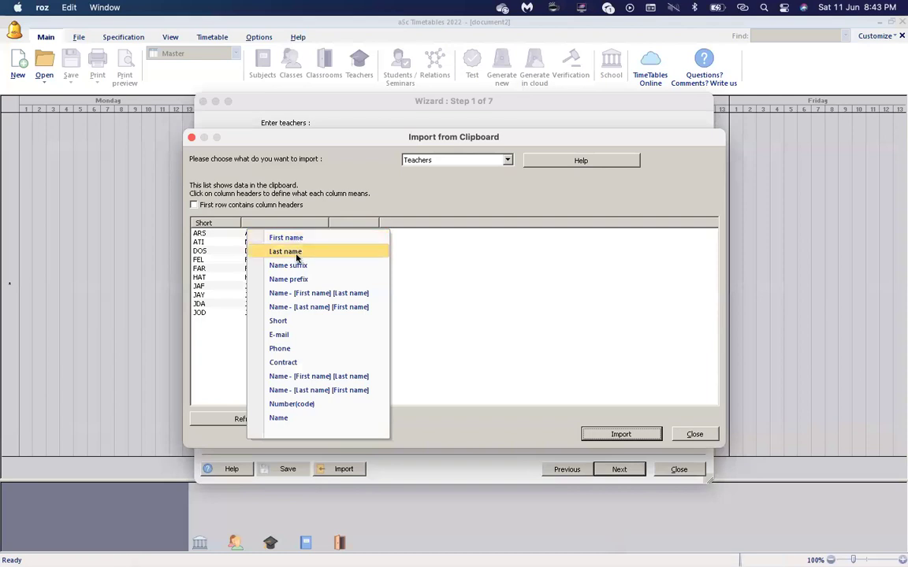
{"action": "left_click", "coordinate": [297, 251]}
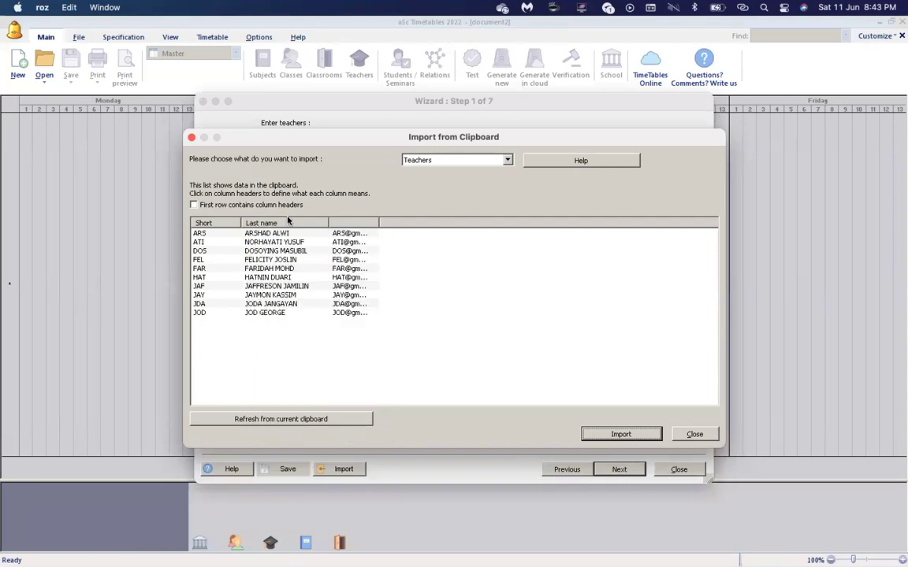
{"action": "left_click", "coordinate": [358, 225]}
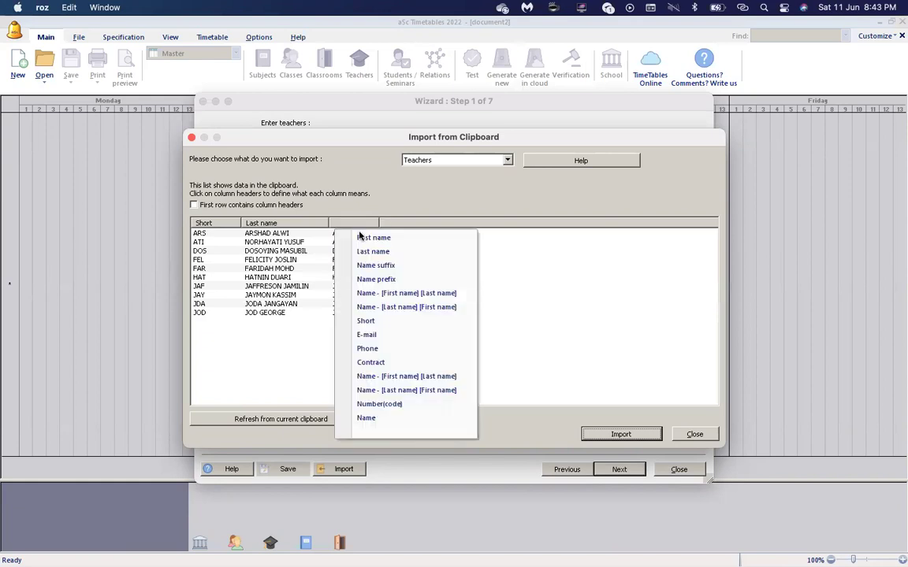
{"action": "left_click", "coordinate": [366, 334]}
{"action": "left_click_drag", "start_coordinate": [379, 224], "coordinate": [437, 223]}
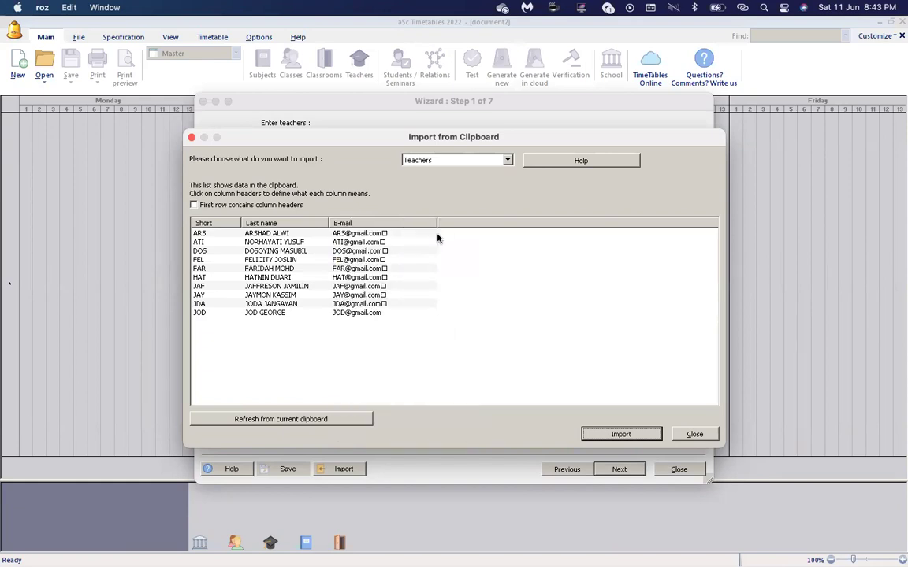
{"action": "left_click", "coordinate": [621, 434]}
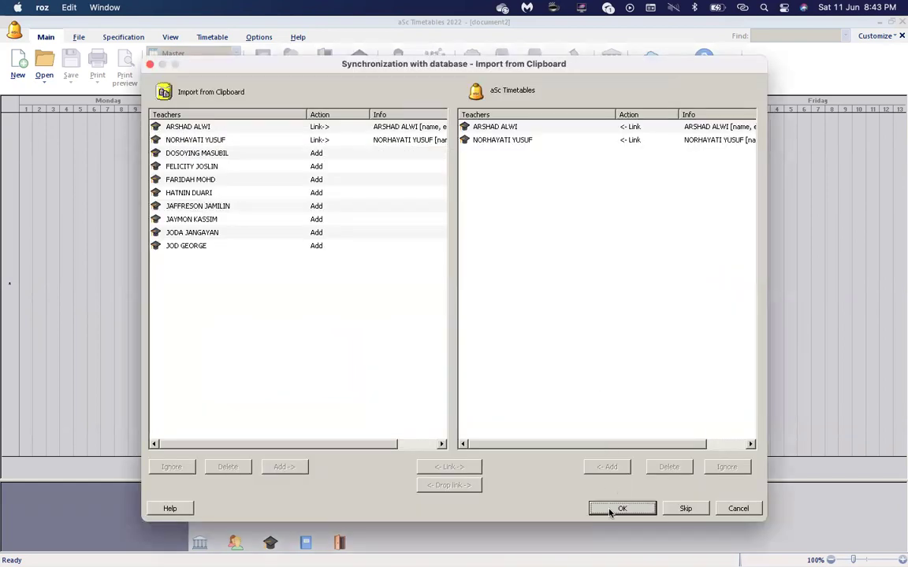
{"action": "left_click", "coordinate": [608, 512]}
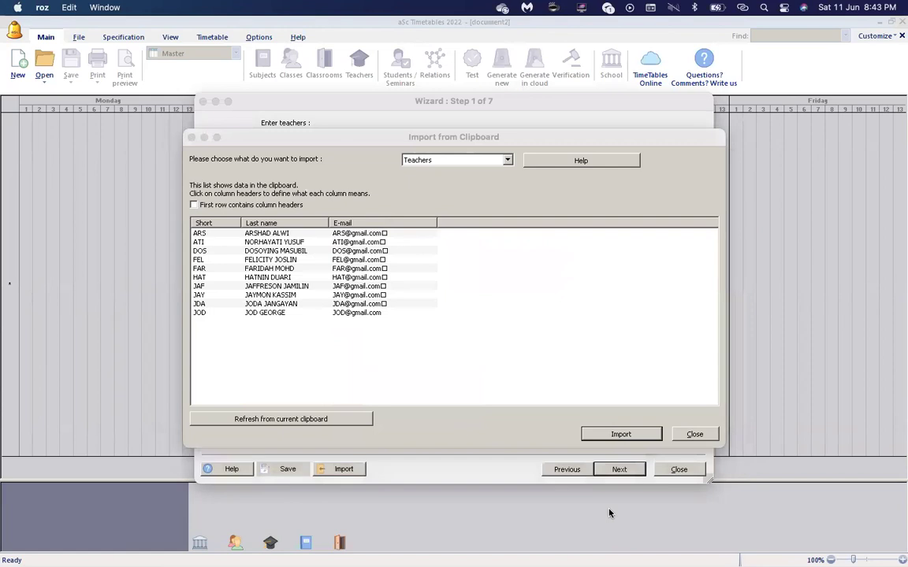
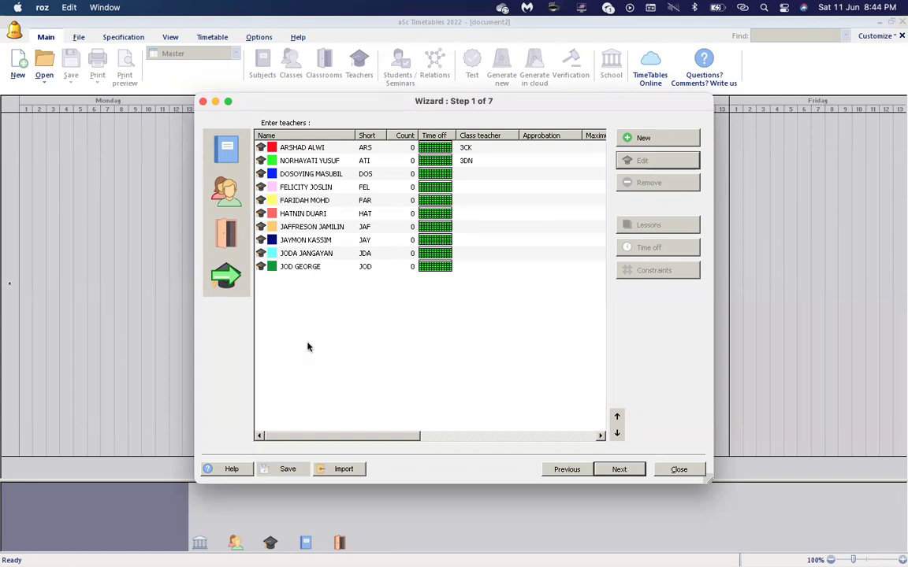
Browse the classes, classrooms and teachers lists twice, finishing on the subjects list.
{"action": "left_click", "coordinate": [228, 154]}
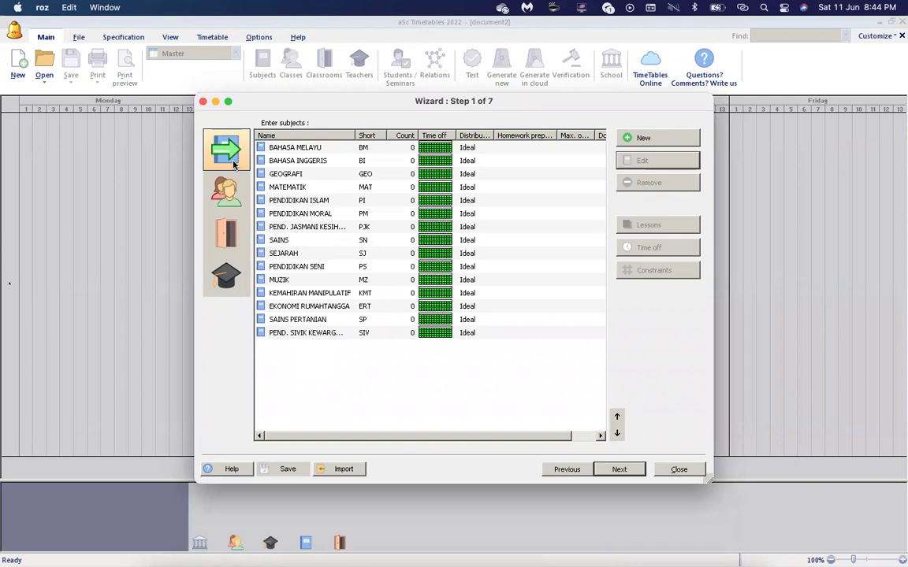
{"action": "left_click", "coordinate": [226, 192]}
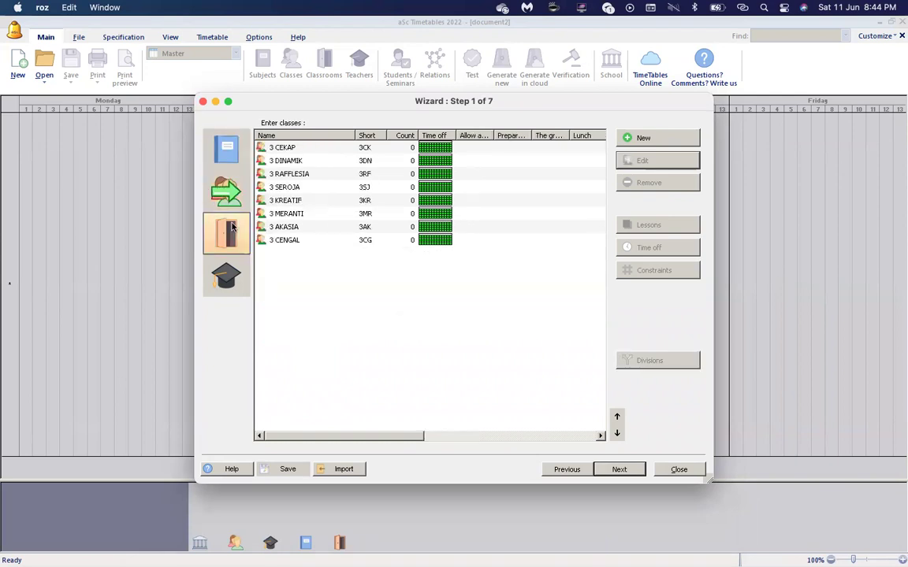
{"action": "left_click", "coordinate": [230, 228]}
{"action": "left_click", "coordinate": [228, 274]}
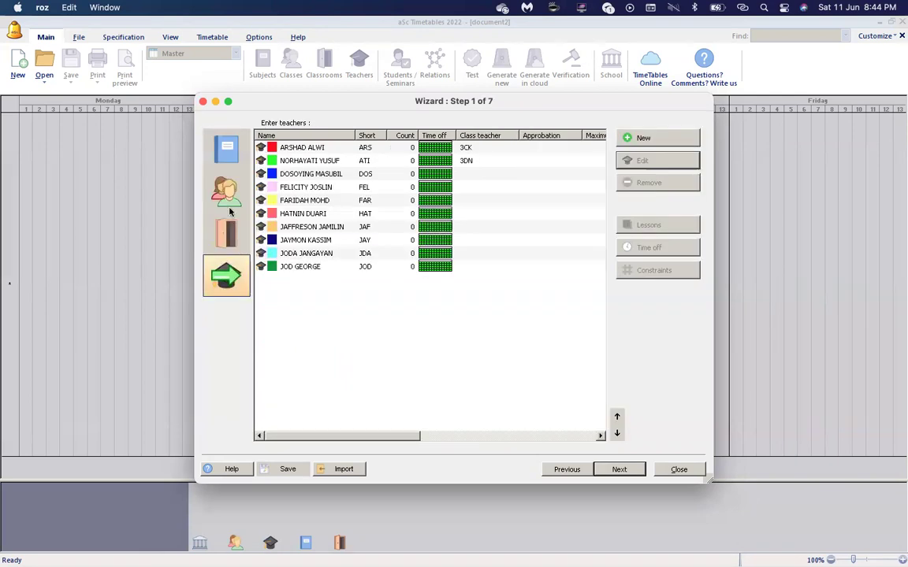
{"action": "left_click", "coordinate": [232, 156]}
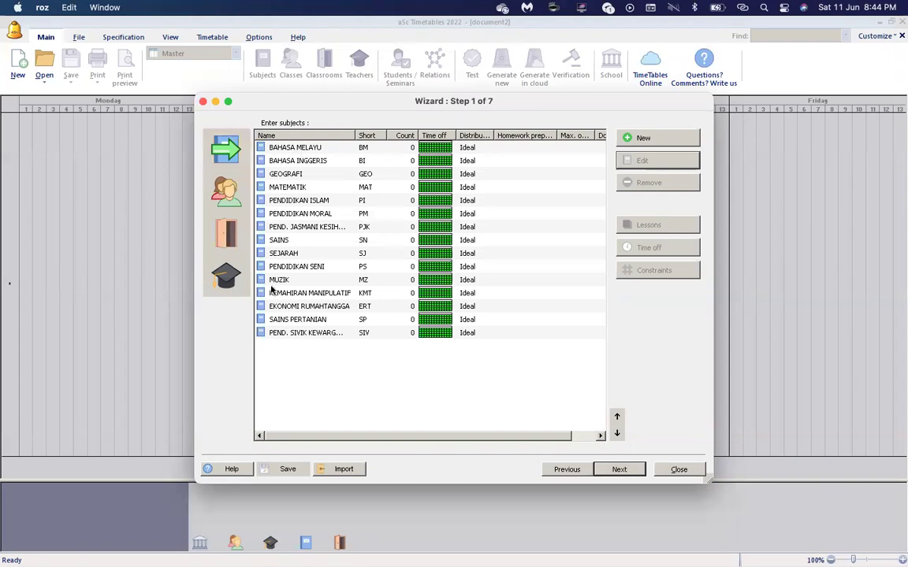
{"action": "left_click", "coordinate": [226, 192]}
{"action": "left_click", "coordinate": [232, 230]}
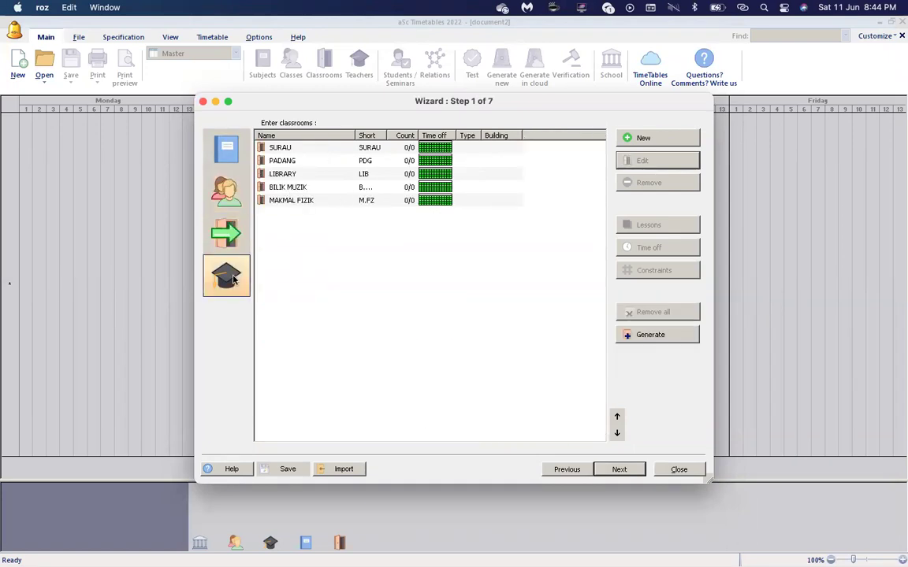
{"action": "left_click", "coordinate": [233, 280]}
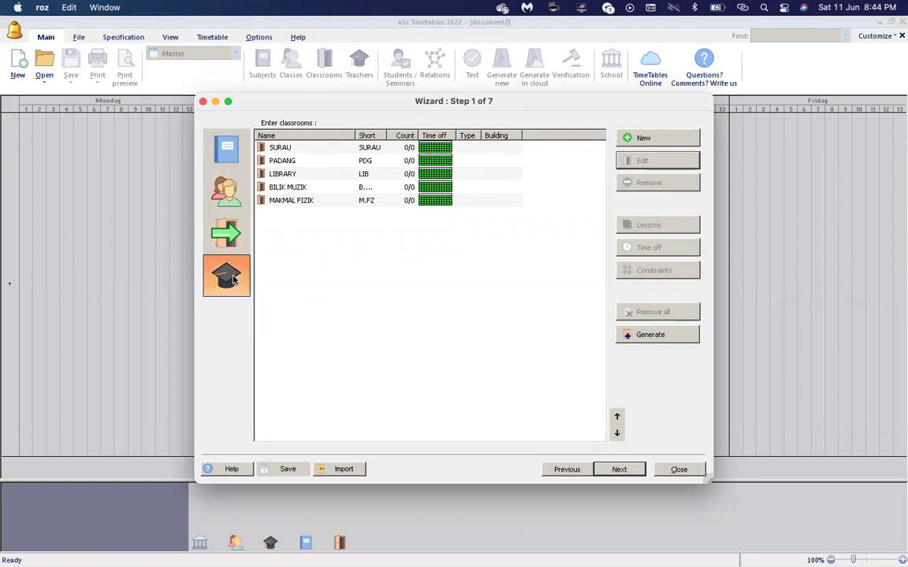
{"action": "left_click", "coordinate": [225, 157]}
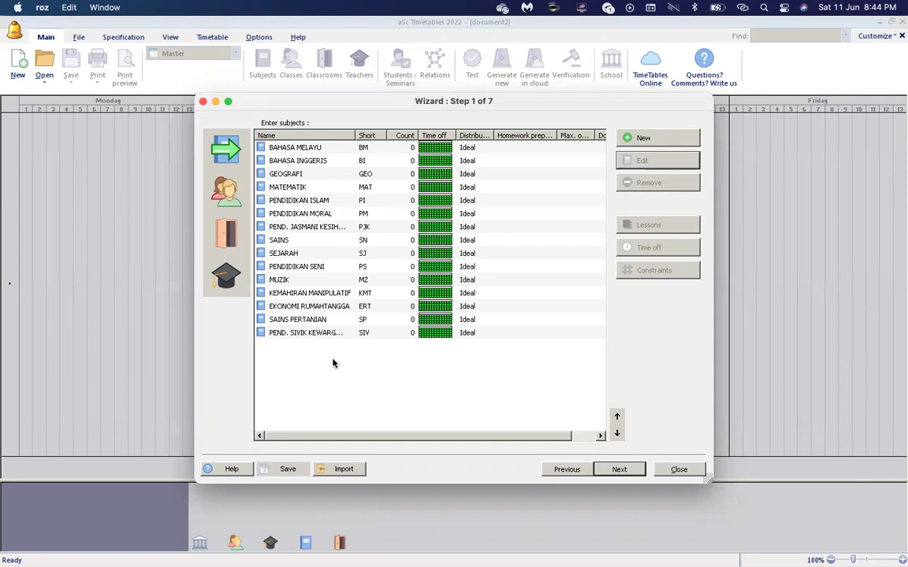
Cancel a new subject, widen the Distribution column, and select PEND. JASMANI KESIHATAN.
{"action": "left_click", "coordinate": [664, 139]}
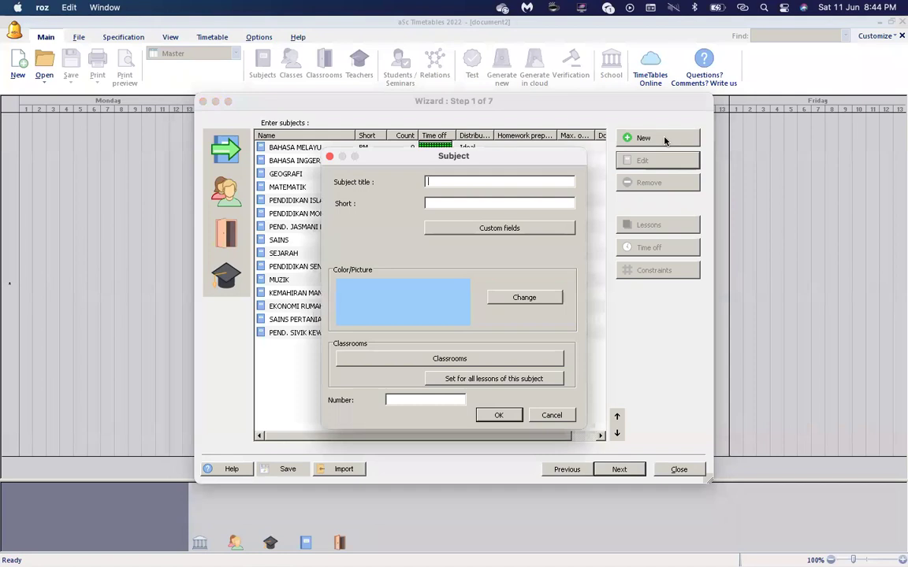
{"action": "left_click", "coordinate": [555, 415]}
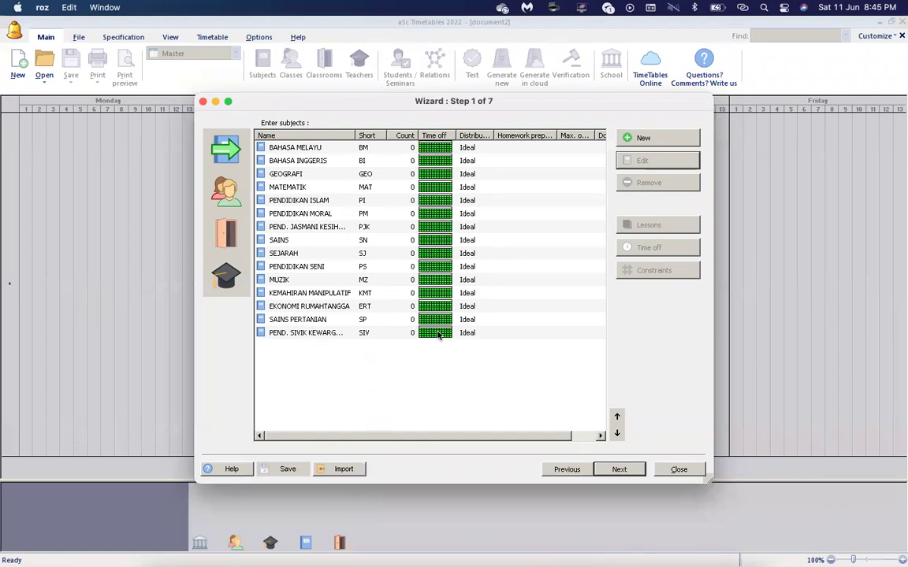
{"action": "left_click", "coordinate": [225, 197]}
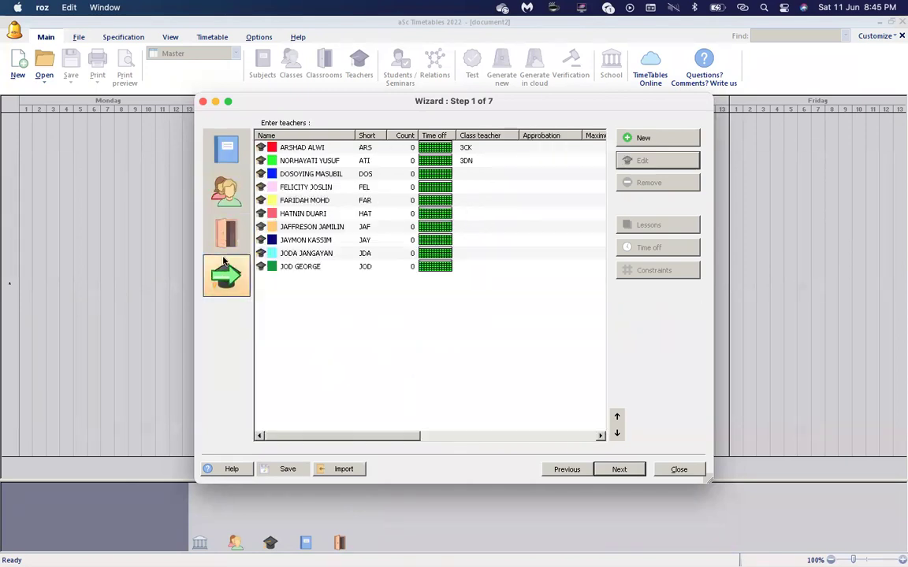
{"action": "left_click", "coordinate": [230, 160]}
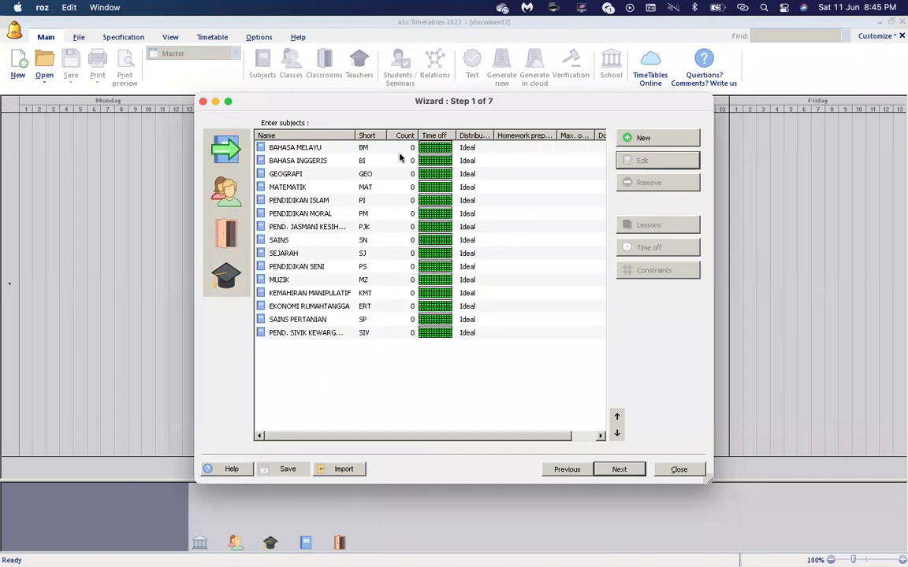
{"action": "left_click_drag", "start_coordinate": [493, 135], "coordinate": [515, 136]}
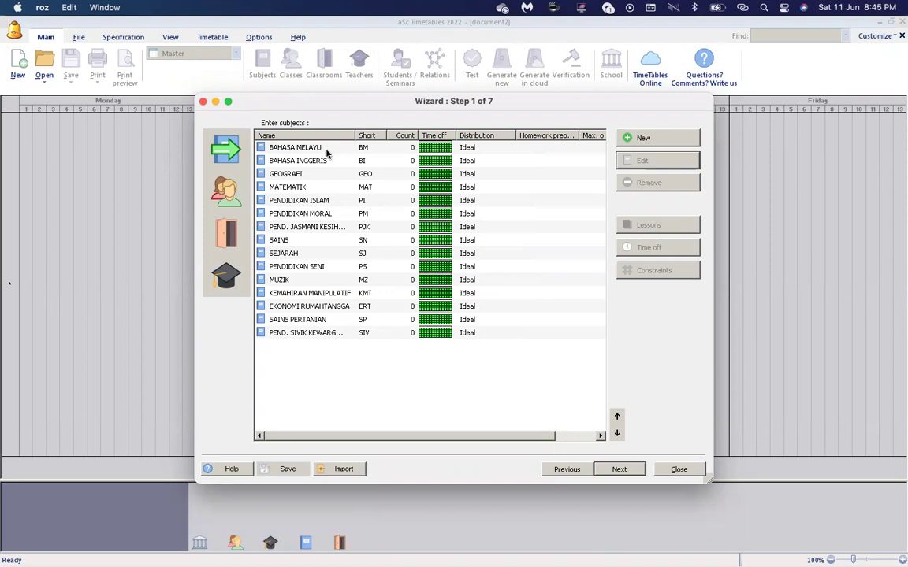
{"action": "left_click", "coordinate": [338, 227]}
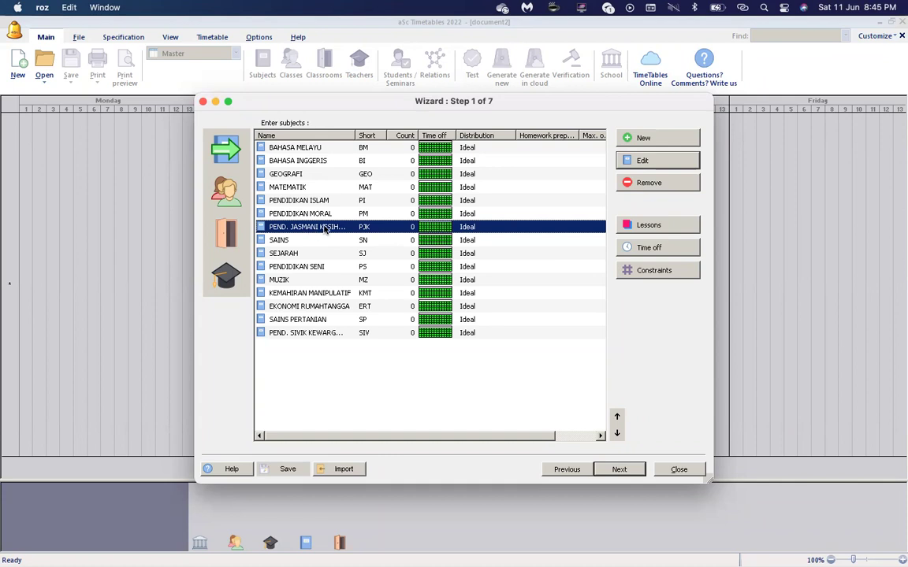
Rename PEND. JASMANI KESIHATAN (PJK) to PEND. JASMANI with short name PJ.
{"action": "left_click", "coordinate": [666, 164]}
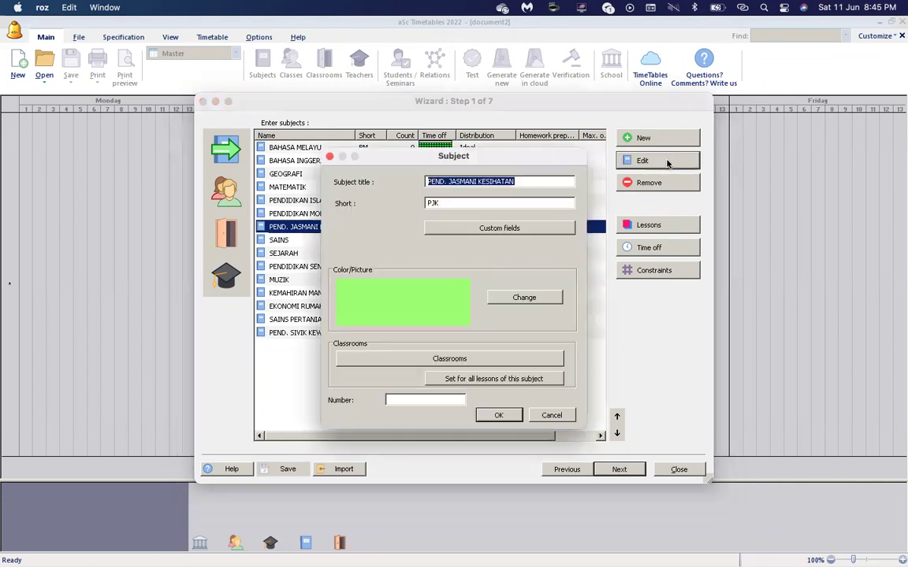
{"action": "left_click", "coordinate": [564, 181]}
{"action": "key", "text": "BackSpace"}
{"action": "key", "text": "BackSpace"}
{"action": "key", "text": "BackSpace"}
{"action": "key", "text": "BackSpace"}
{"action": "key", "text": "BackSpace"}
{"action": "key", "text": "BackSpace"}
{"action": "key", "text": "BackSpace"}
{"action": "key", "text": "BackSpace"}
{"action": "key", "text": "BackSpace"}
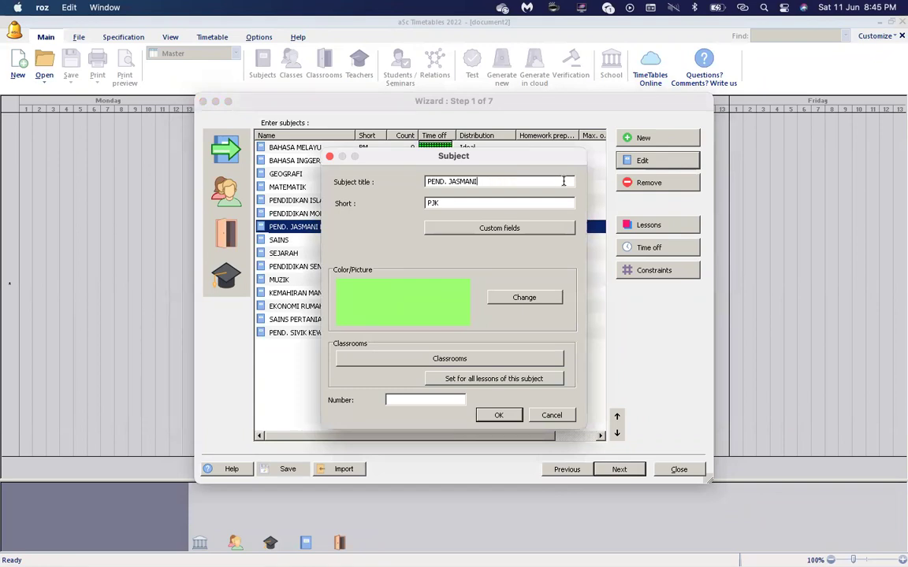
{"action": "key", "text": "BackSpace"}
{"action": "left_click", "coordinate": [499, 415]}
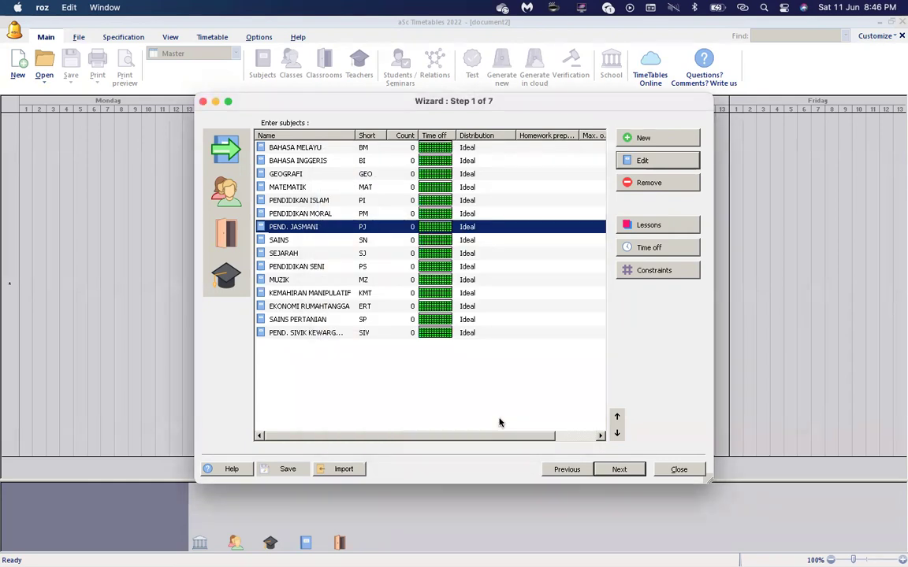
Add the new subject PENDIDIKAN KESIHATAN with short name PK.
{"action": "left_click", "coordinate": [658, 142]}
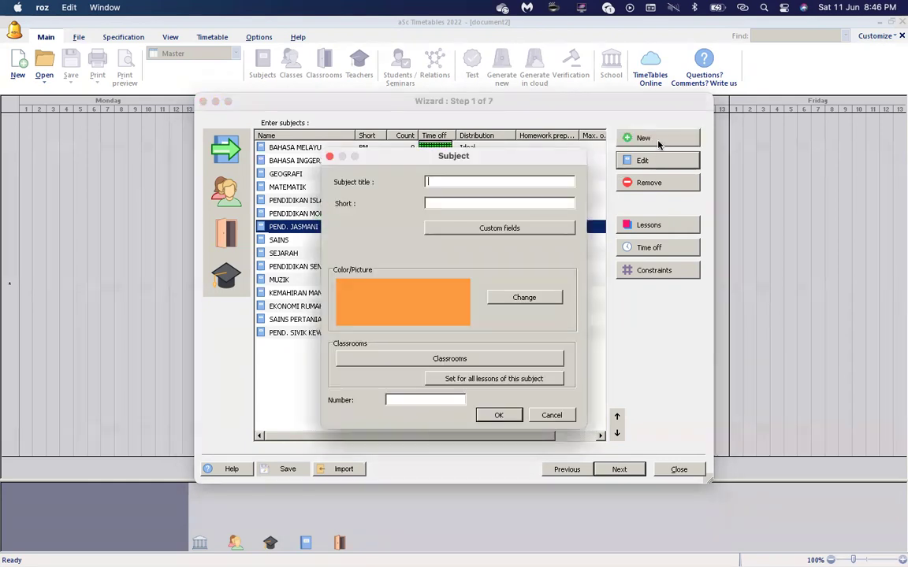
{"action": "type", "text": "PENDIDIKAN KESIHATAN"}
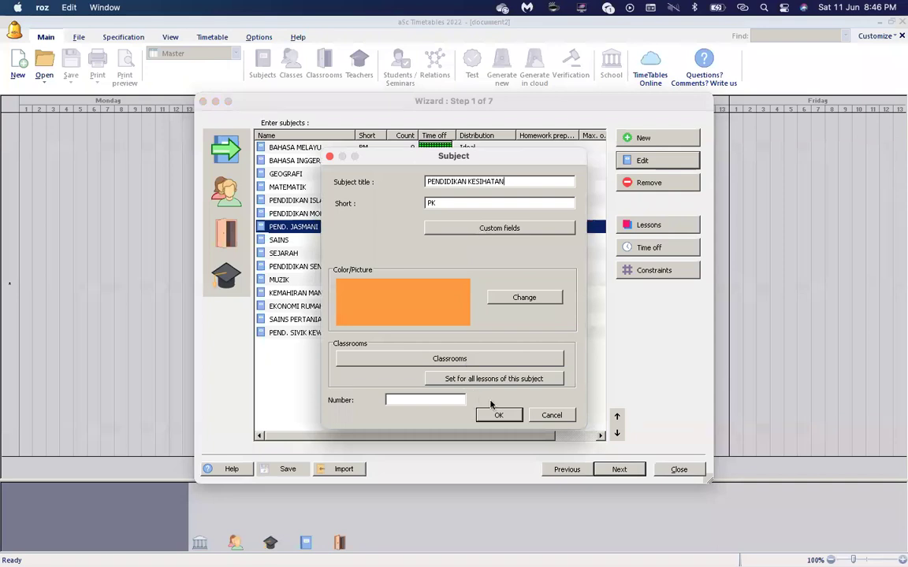
{"action": "left_click", "coordinate": [494, 418]}
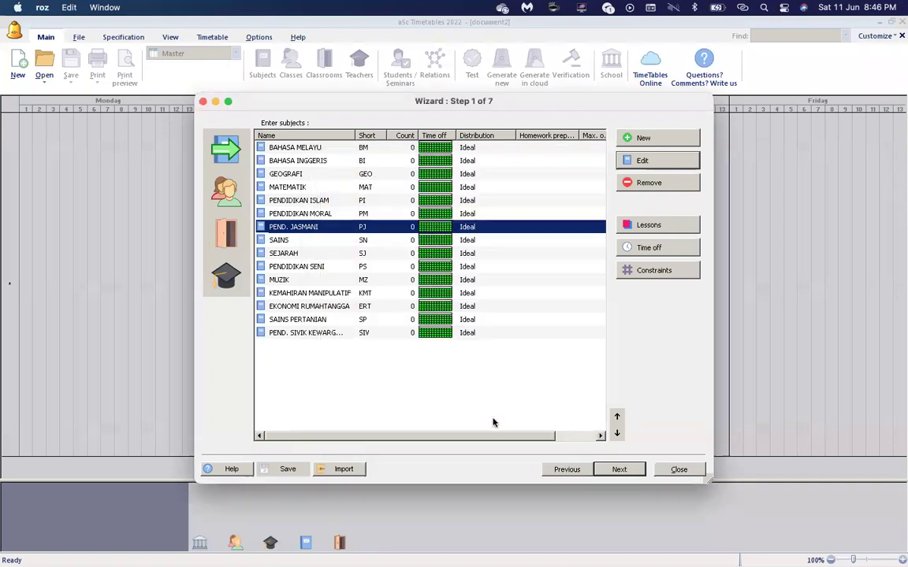
{"action": "left_click", "coordinate": [381, 349]}
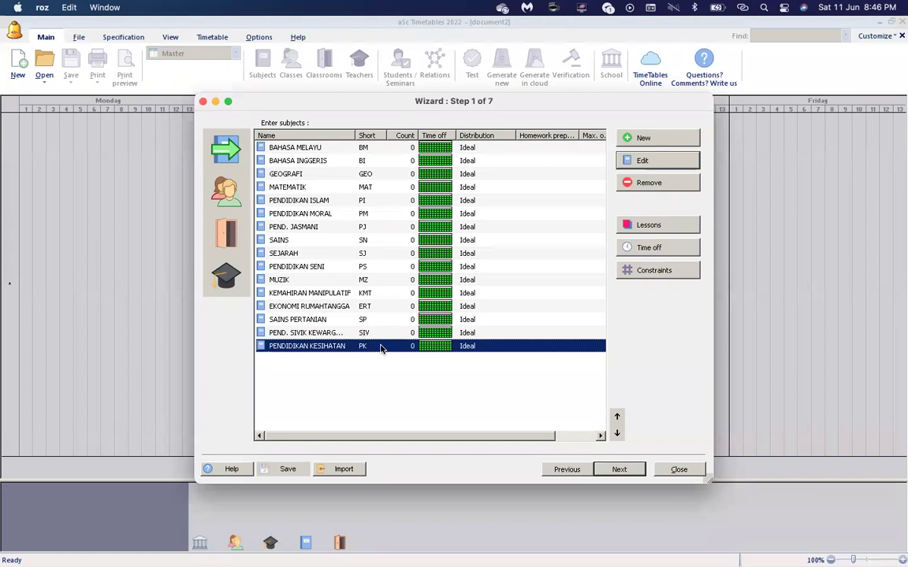
Add the new subject PERHIMPUNAN with short name PER.
{"action": "left_click", "coordinate": [664, 139]}
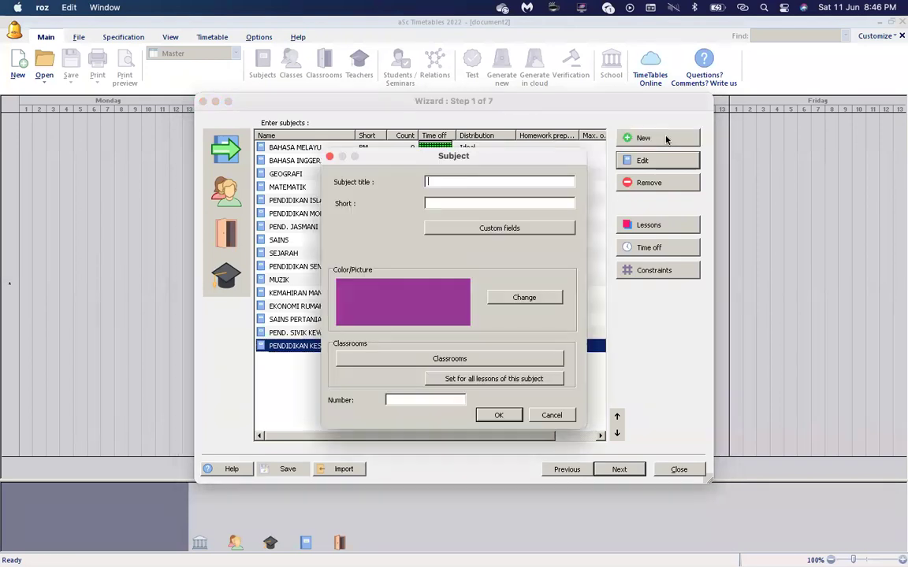
{"action": "type", "text": "perhimpunan"}
{"action": "left_click_drag", "start_coordinate": [508, 180], "coordinate": [357, 164]}
{"action": "type", "text": "PERHIMPUNAN"}
{"action": "left_click", "coordinate": [435, 203]}
{"action": "type", "text": "H"}
{"action": "key", "text": "BackSpace"}
{"action": "type", "text": "ER"}
{"action": "left_click", "coordinate": [499, 416]}
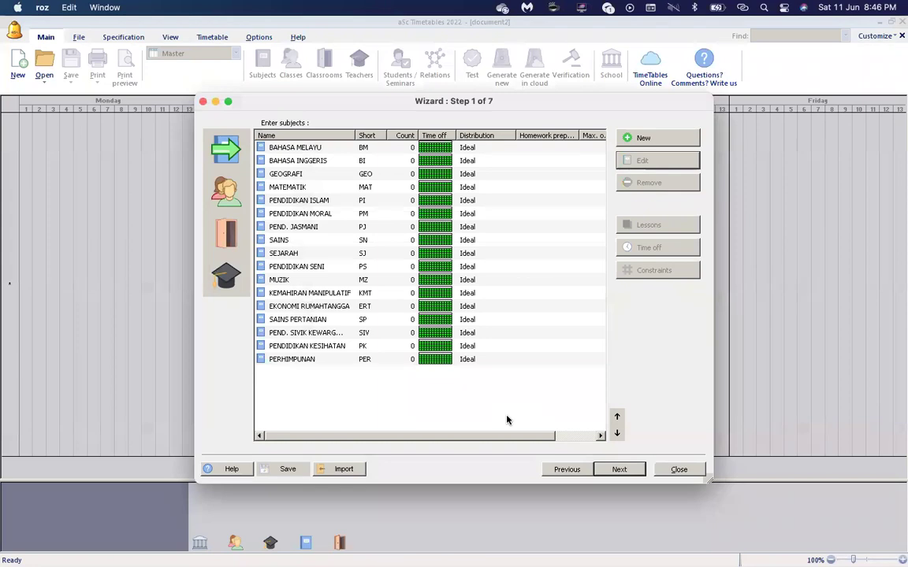
Mark periods 6–13 as unavailable on every day for PEND. JASMANI.
{"action": "left_click", "coordinate": [379, 348]}
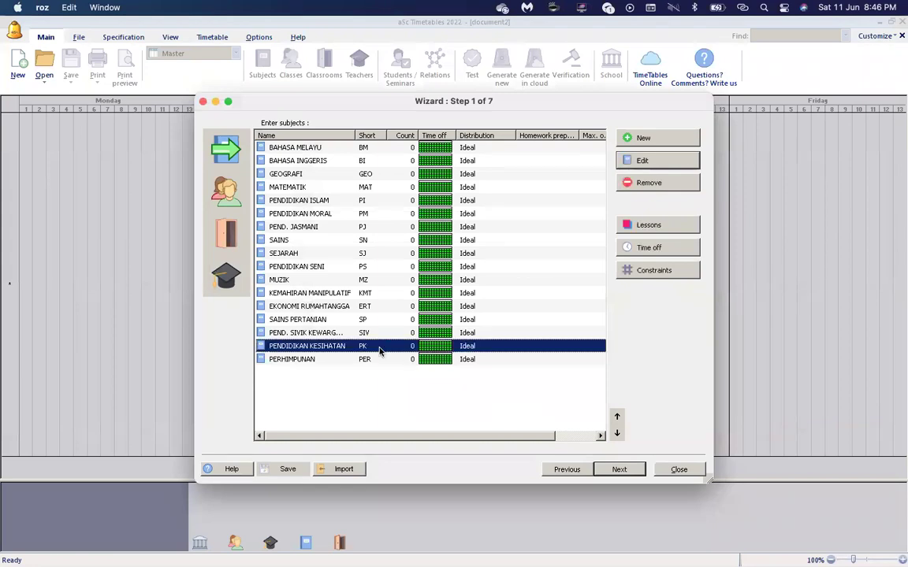
{"action": "left_click", "coordinate": [379, 228]}
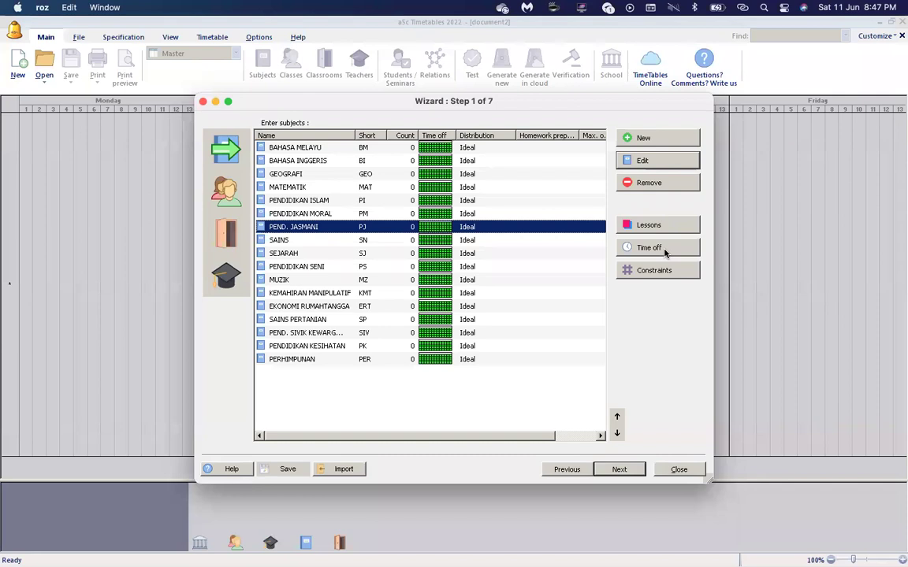
{"action": "left_click", "coordinate": [664, 251]}
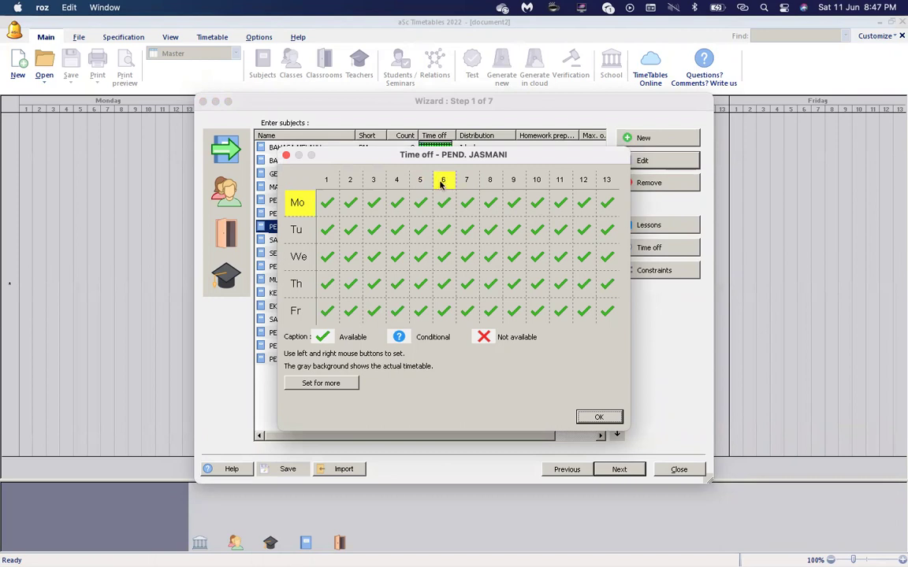
{"action": "left_click", "coordinate": [443, 181]}
{"action": "left_click", "coordinate": [466, 181]}
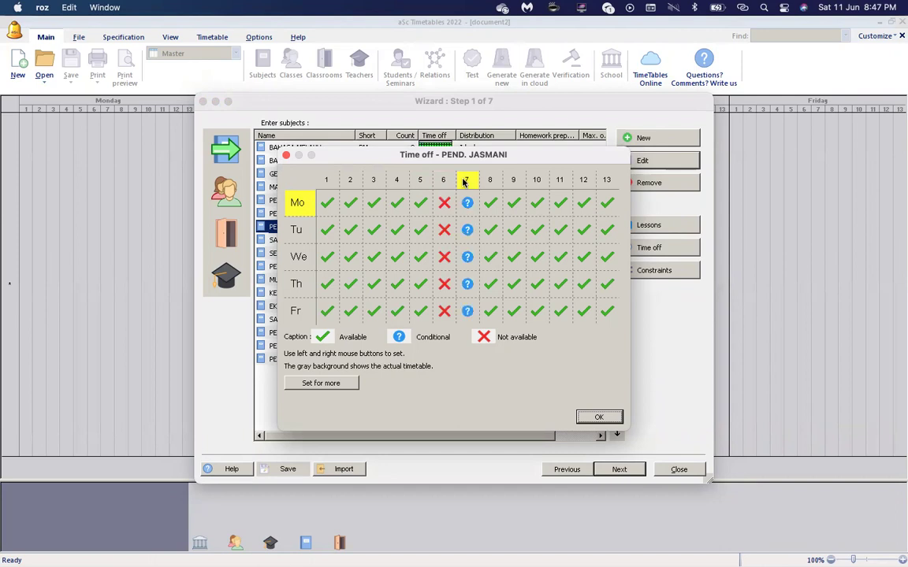
{"action": "left_click", "coordinate": [489, 180]}
{"action": "left_click", "coordinate": [513, 180]}
{"action": "left_click", "coordinate": [536, 180]}
{"action": "left_click", "coordinate": [559, 181]}
{"action": "left_click", "coordinate": [584, 181]}
{"action": "left_click", "coordinate": [605, 181]}
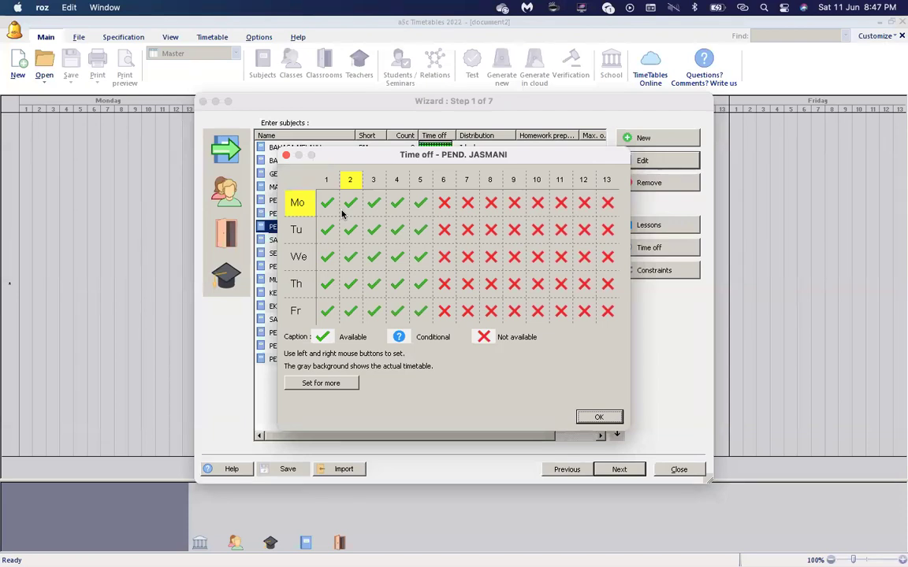
{"action": "left_click", "coordinate": [599, 418]}
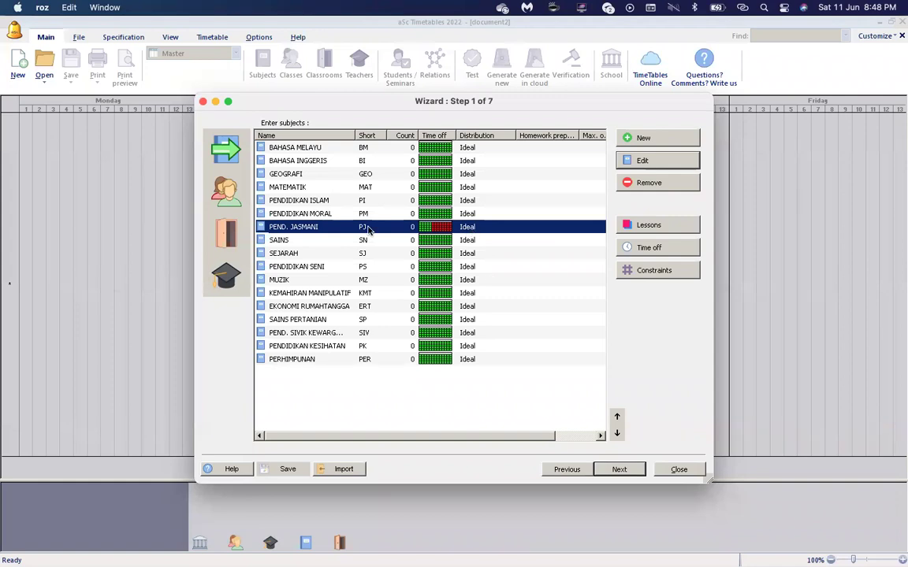
Open the Constraints dialog for the selected PEND. JASMANI (PJ) subject.
{"action": "left_click", "coordinate": [658, 272]}
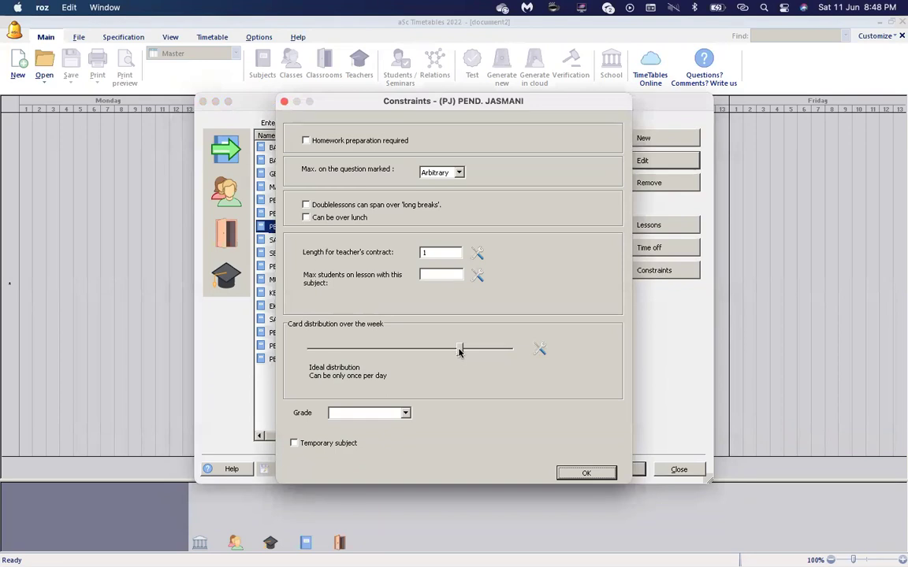
Set PEND. JASMANI's card distribution slider to Ideal/no cons. and confirm it.
{"action": "left_click_drag", "start_coordinate": [461, 353], "coordinate": [502, 350]}
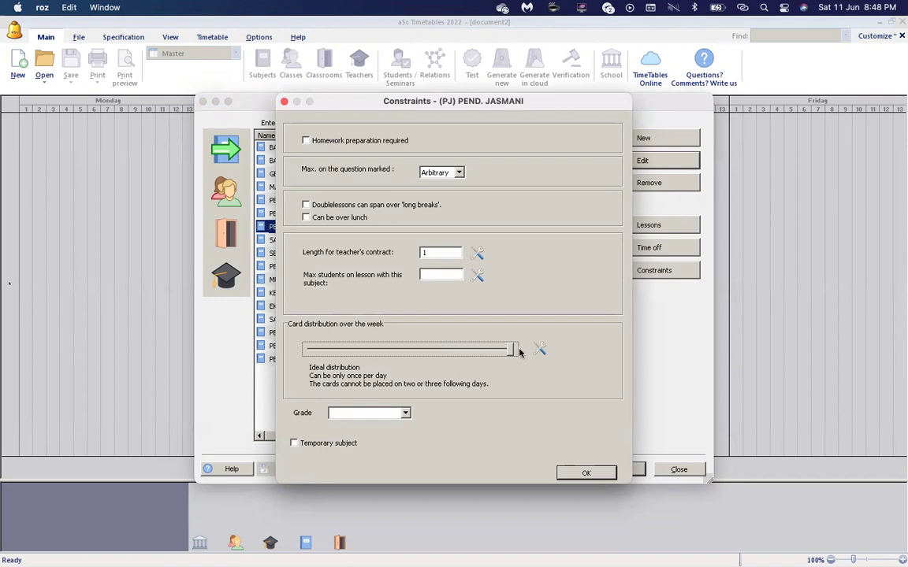
{"action": "left_click", "coordinate": [477, 349]}
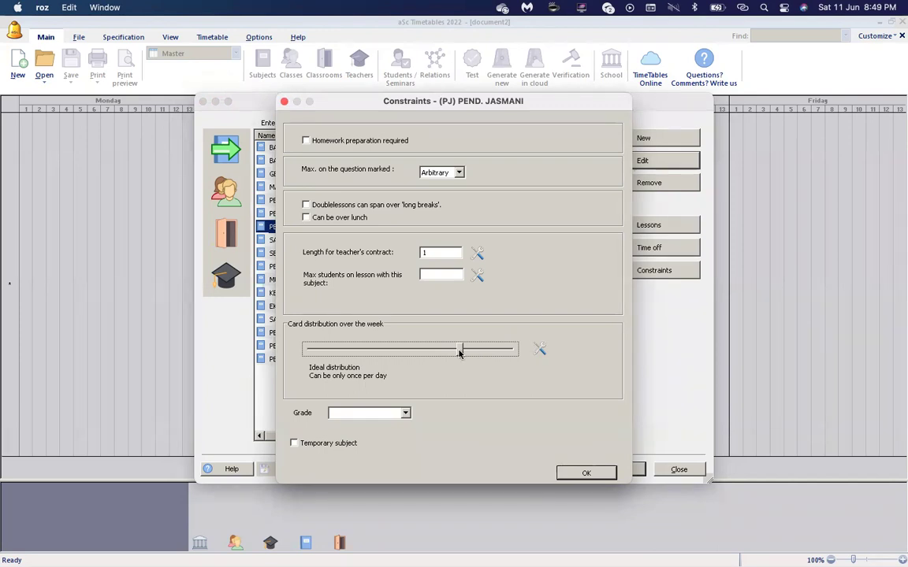
{"action": "left_click_drag", "start_coordinate": [459, 353], "coordinate": [498, 355]}
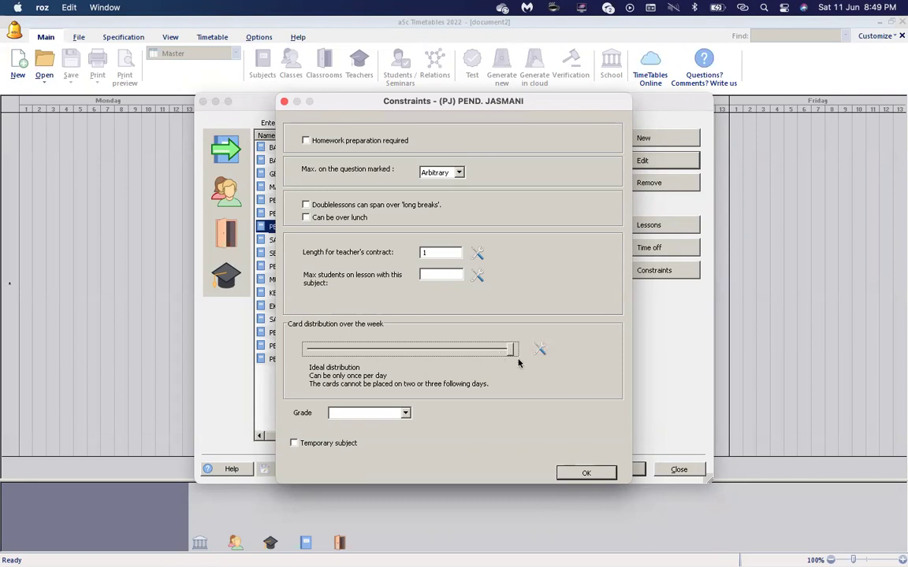
{"action": "left_click", "coordinate": [583, 472]}
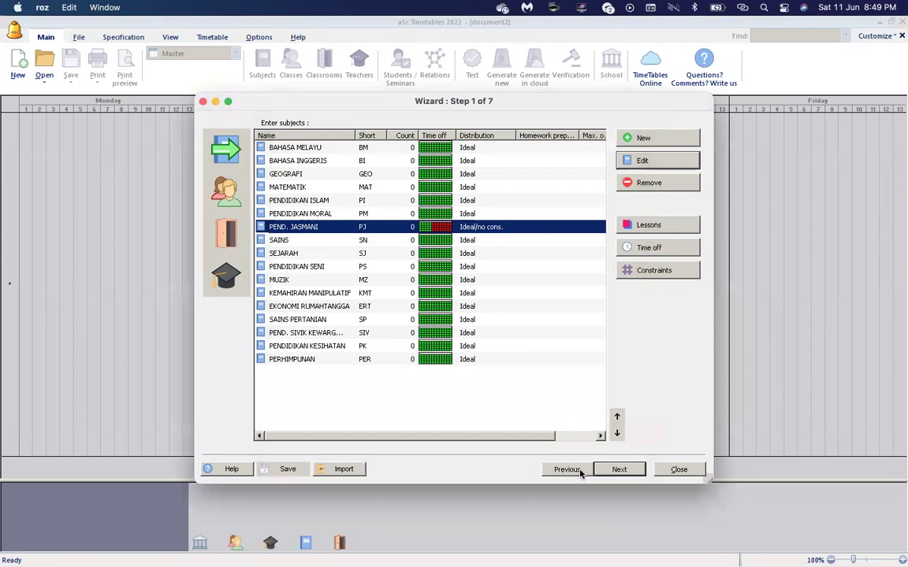
{"action": "left_click", "coordinate": [674, 271]}
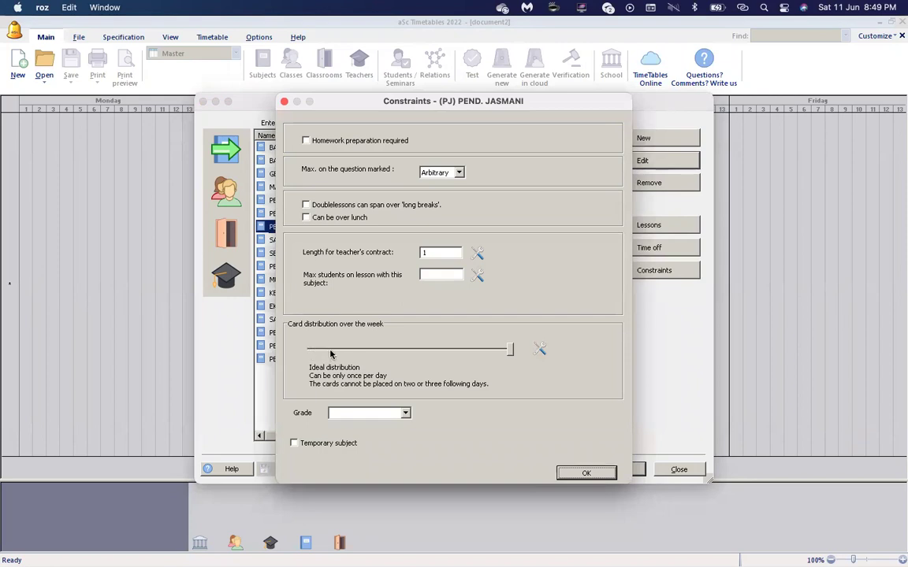
{"action": "left_click", "coordinate": [579, 476]}
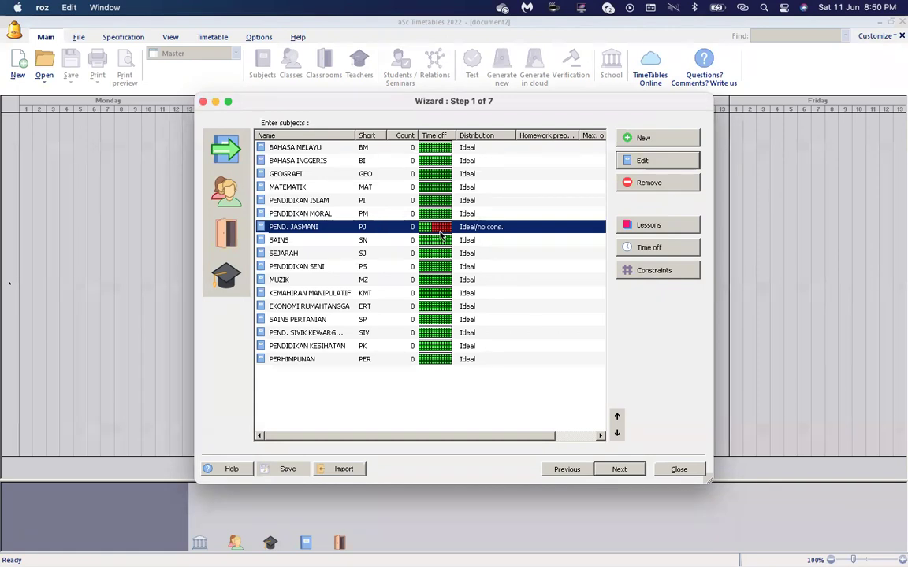
{"action": "left_click", "coordinate": [228, 192]}
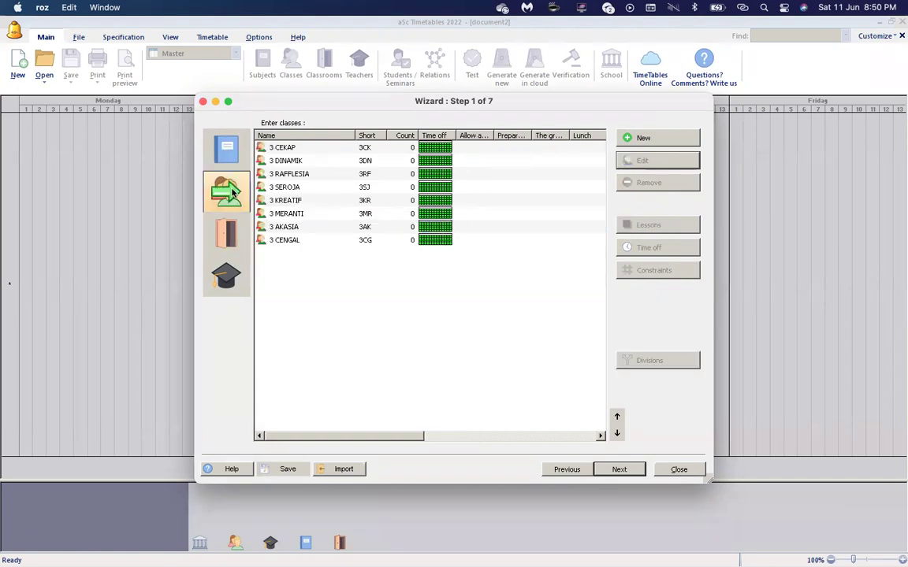
{"action": "left_click", "coordinate": [231, 150]}
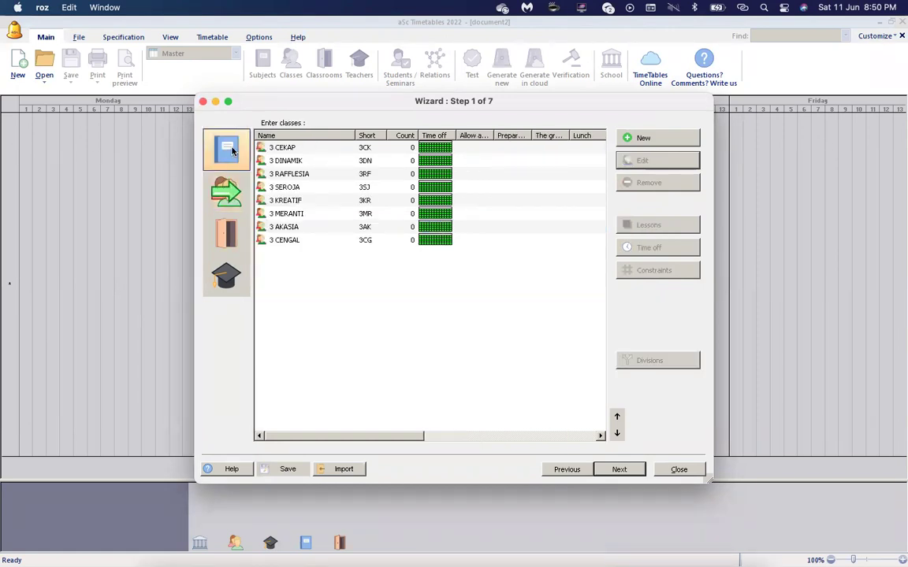
{"action": "left_click", "coordinate": [372, 364]}
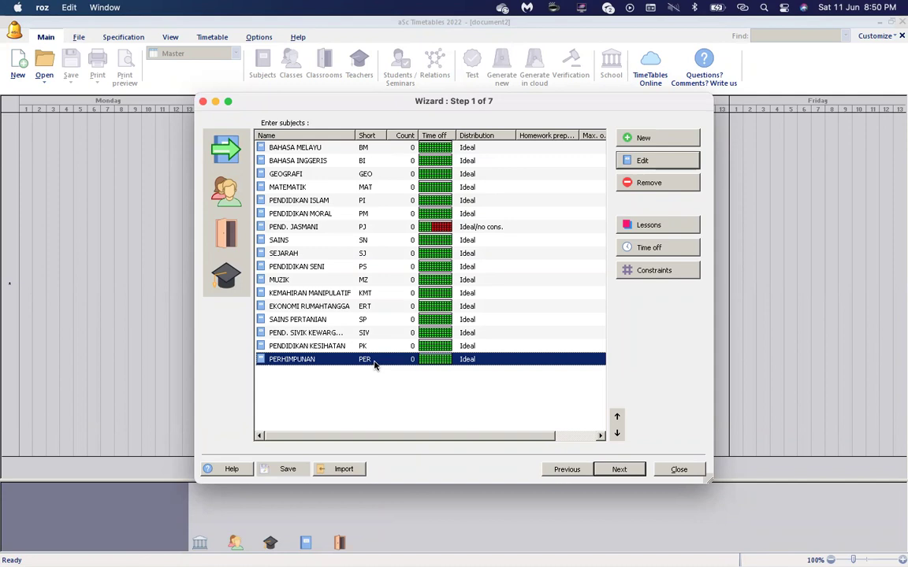
Mark Monday through Friday unavailable for PERHIMPUNAN, leaving only Monday period 1 available.
{"action": "left_click", "coordinate": [651, 248]}
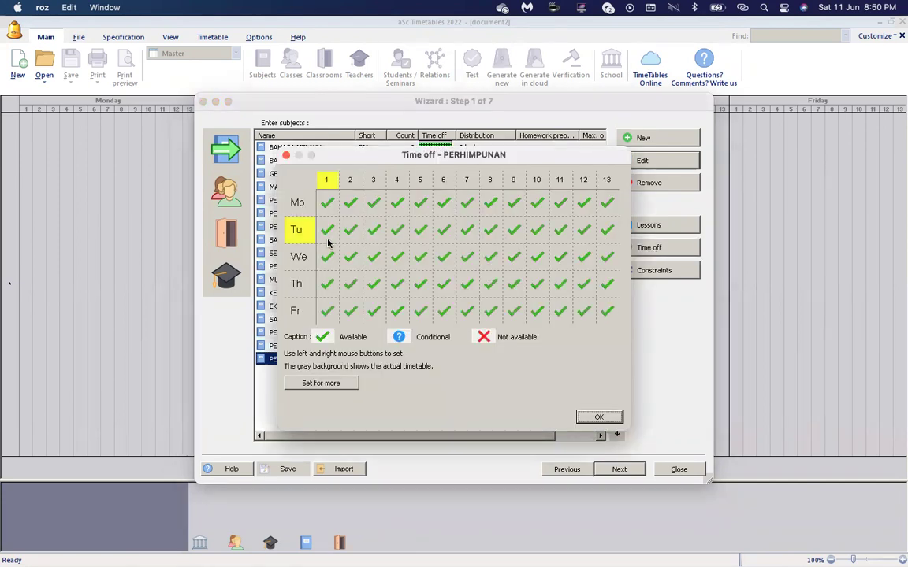
{"action": "left_click", "coordinate": [299, 204]}
{"action": "left_click", "coordinate": [300, 207]}
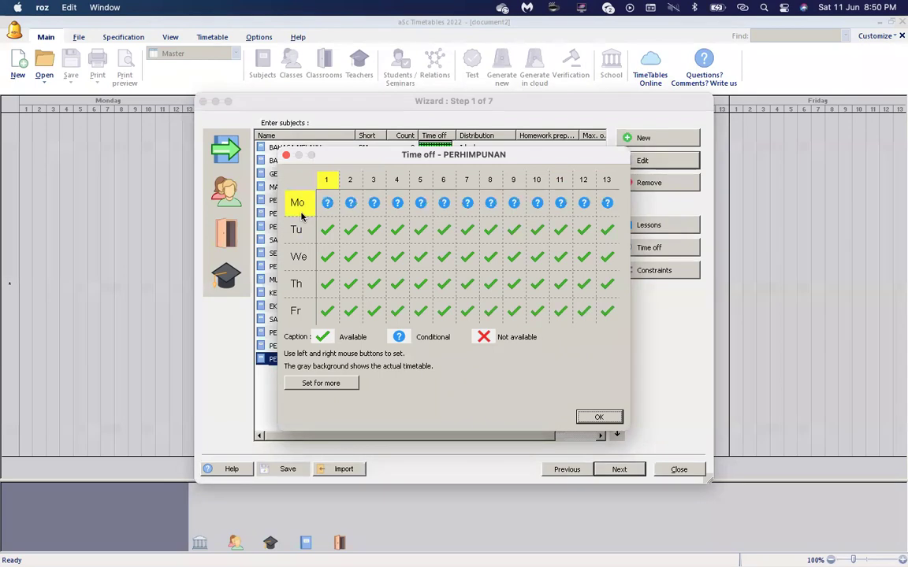
{"action": "left_click", "coordinate": [299, 207]}
{"action": "left_click", "coordinate": [299, 231]}
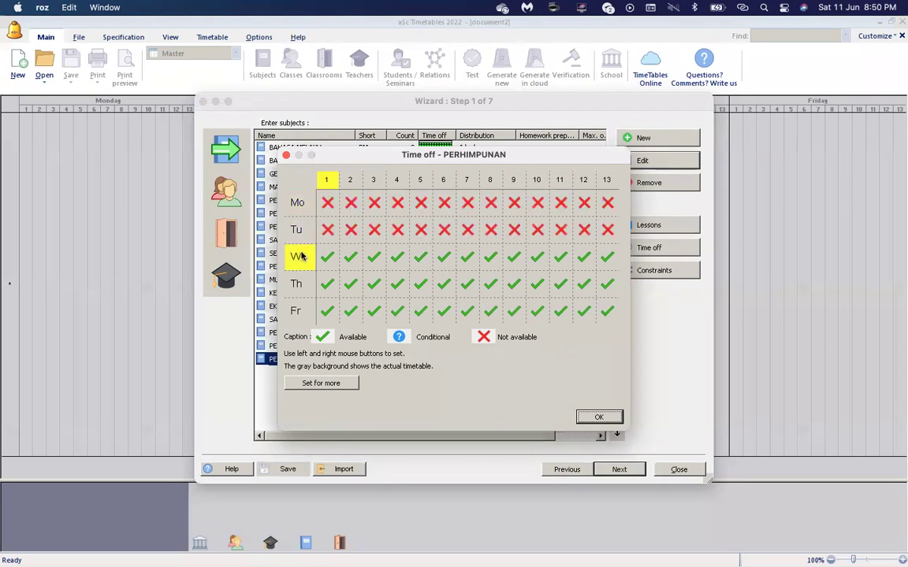
{"action": "left_click", "coordinate": [300, 258]}
{"action": "left_click", "coordinate": [296, 284]}
{"action": "left_click", "coordinate": [296, 310]}
{"action": "left_click", "coordinate": [328, 203]}
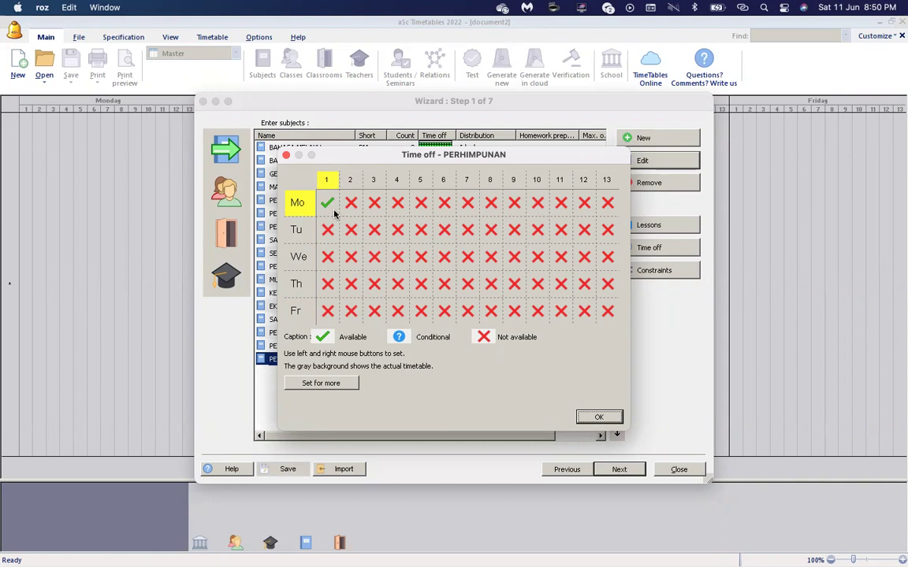
{"action": "left_click", "coordinate": [597, 417]}
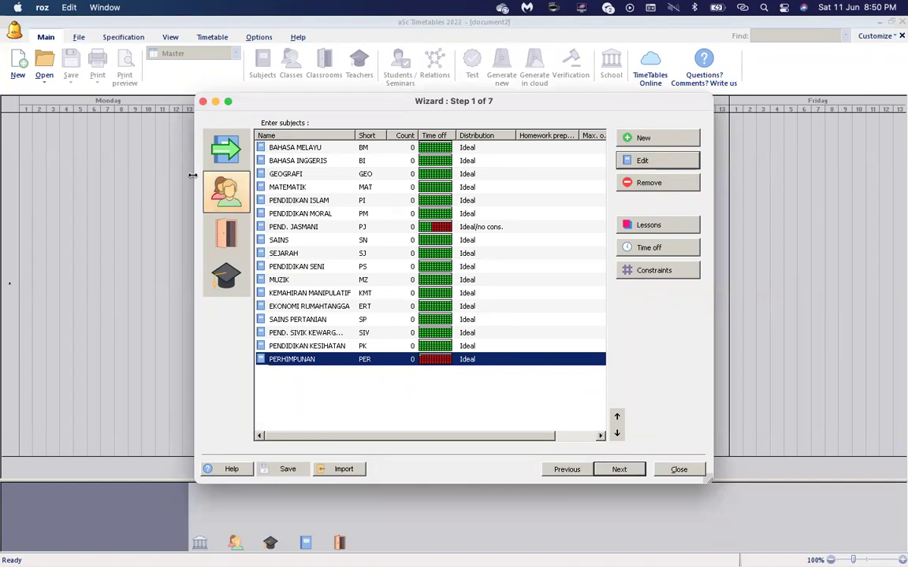
Switch the wizard to the classes list and select 3 CEKAP.
{"action": "left_click", "coordinate": [213, 192]}
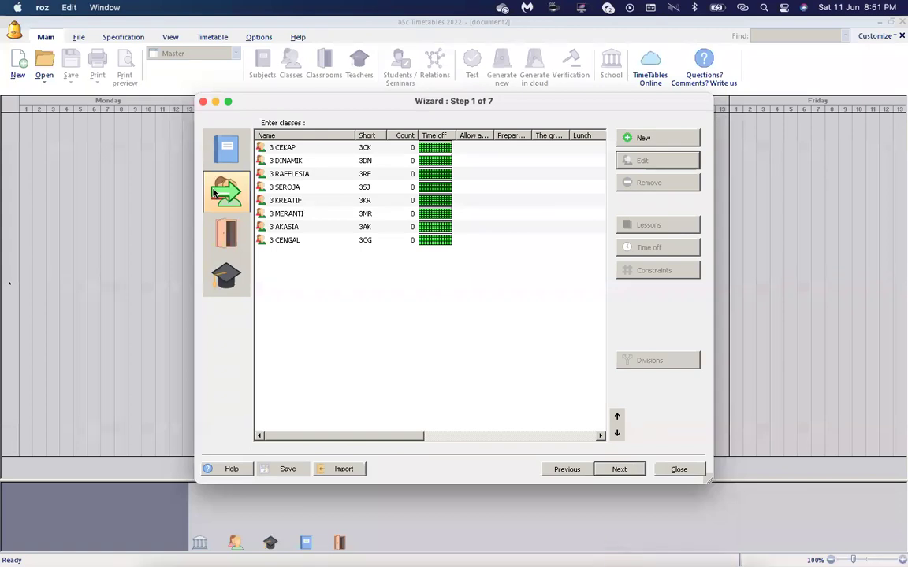
{"action": "left_click", "coordinate": [352, 150]}
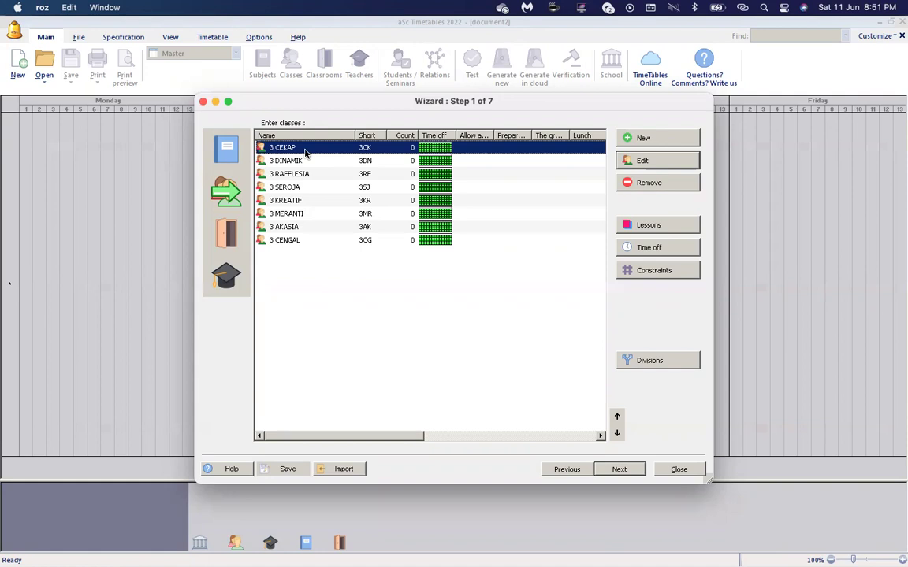
Block periods 5, 12 and 13 daily and Friday periods 9–11 for 3 CEKAP.
{"action": "left_click", "coordinate": [649, 247]}
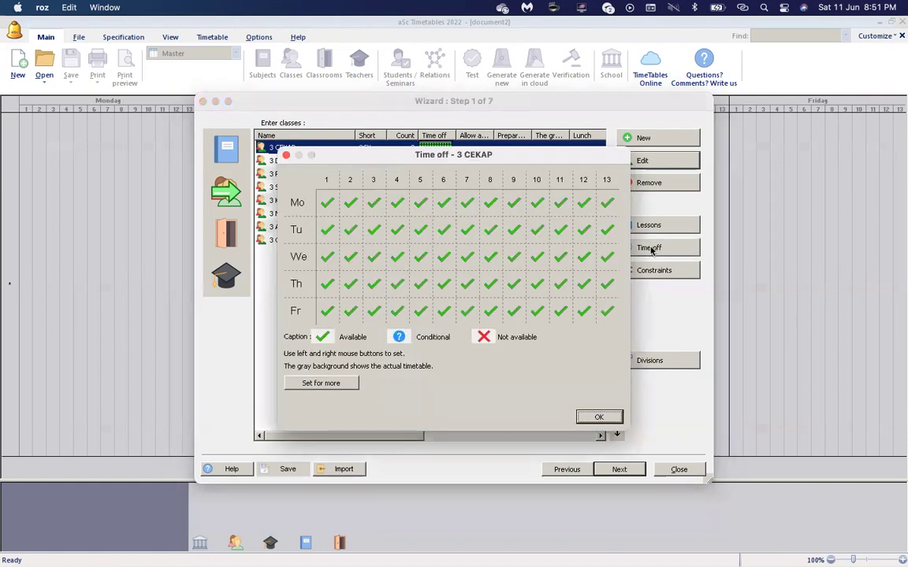
{"action": "left_click", "coordinate": [584, 181]}
{"action": "left_click", "coordinate": [584, 181]}
{"action": "left_click", "coordinate": [607, 181]}
{"action": "left_click", "coordinate": [607, 181]}
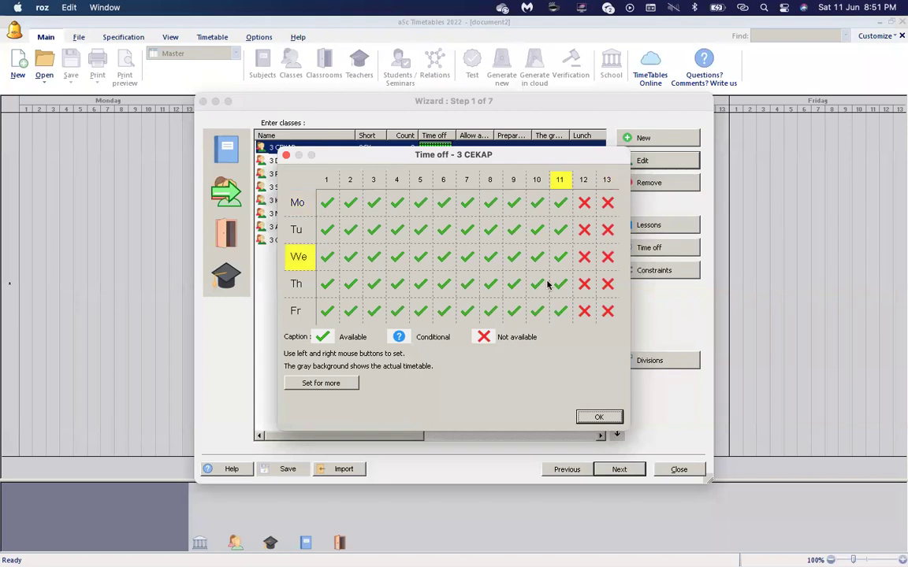
{"action": "left_click", "coordinate": [560, 312]}
{"action": "left_click", "coordinate": [560, 313]}
{"action": "left_click", "coordinate": [537, 313]}
{"action": "left_click", "coordinate": [537, 313]}
{"action": "left_click", "coordinate": [513, 313]}
{"action": "left_click", "coordinate": [514, 313]}
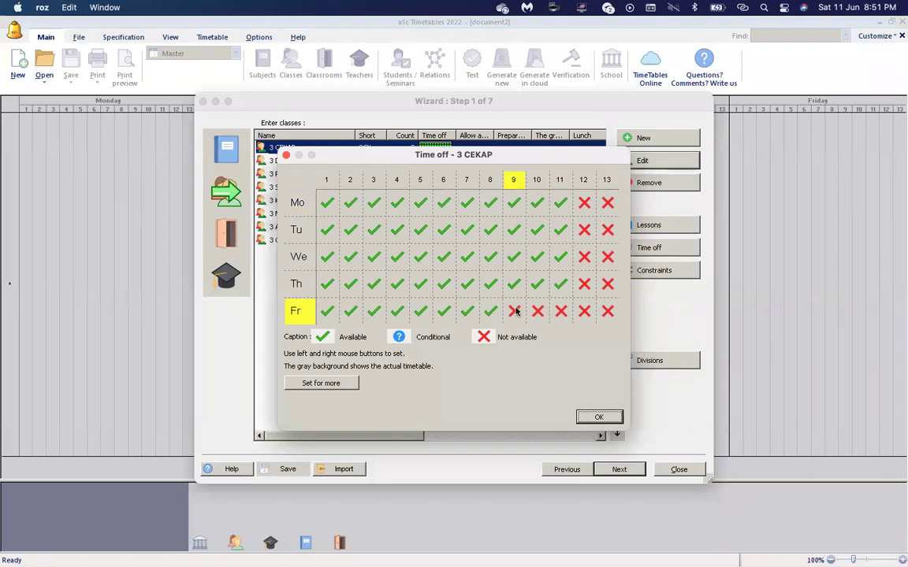
{"action": "left_click", "coordinate": [420, 181]}
{"action": "left_click", "coordinate": [420, 180]}
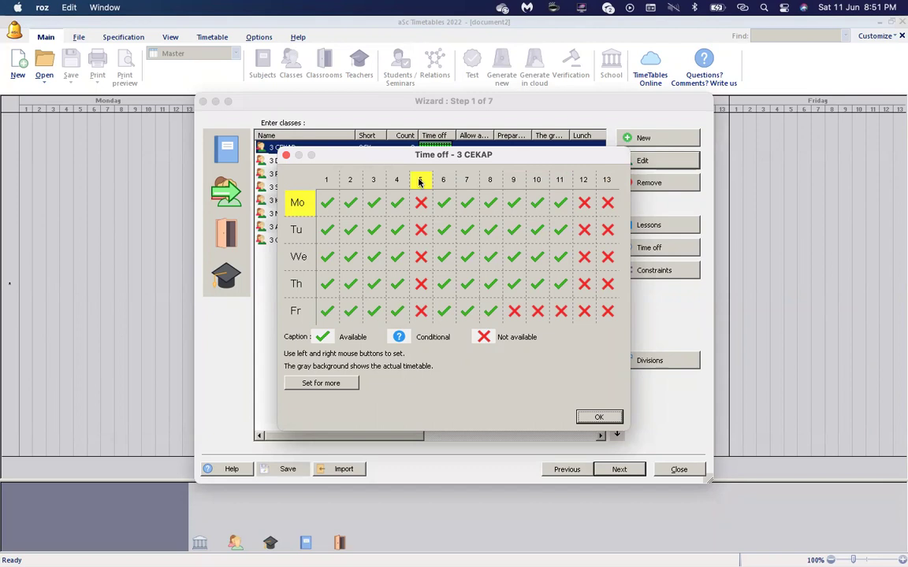
{"action": "left_click_drag", "start_coordinate": [414, 170], "coordinate": [622, 156]}
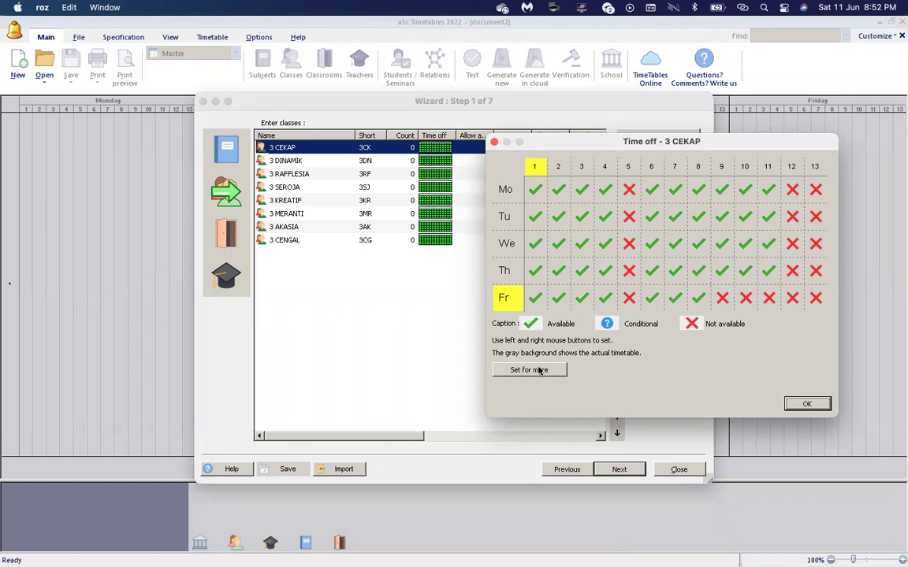
Copy 3 CEKAP's time off to 3 DINAMIK, 3 RAFFLESIA and 3 SEROJA, then confirm.
{"action": "left_click", "coordinate": [540, 370]}
{"action": "left_click", "coordinate": [508, 136]}
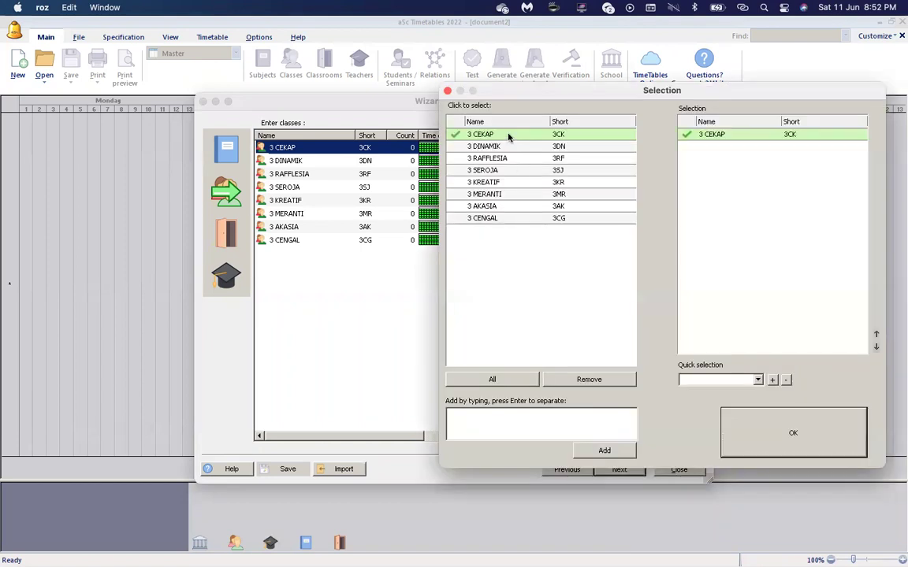
{"action": "left_click", "coordinate": [486, 147]}
{"action": "left_click", "coordinate": [494, 159]}
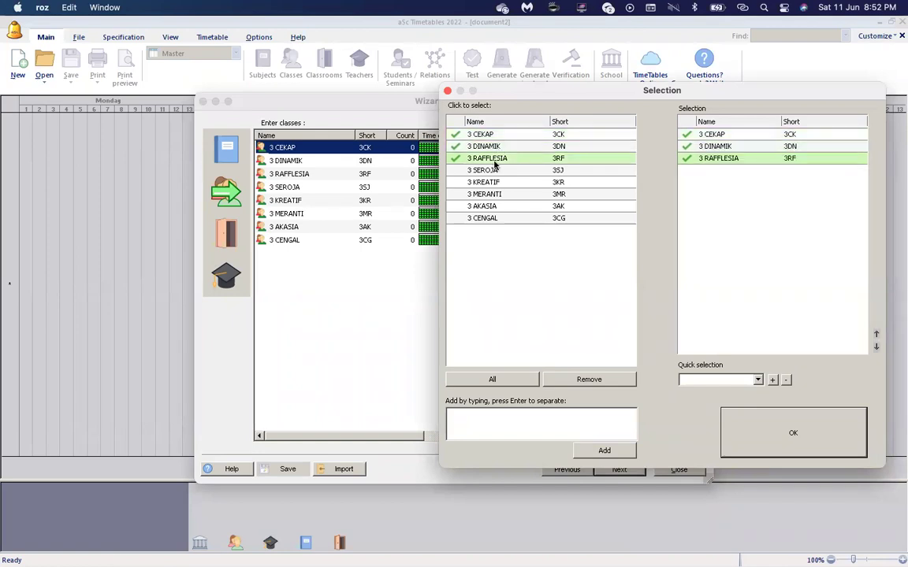
{"action": "left_click", "coordinate": [490, 171]}
{"action": "left_click_drag", "start_coordinate": [536, 95], "coordinate": [119, 111]}
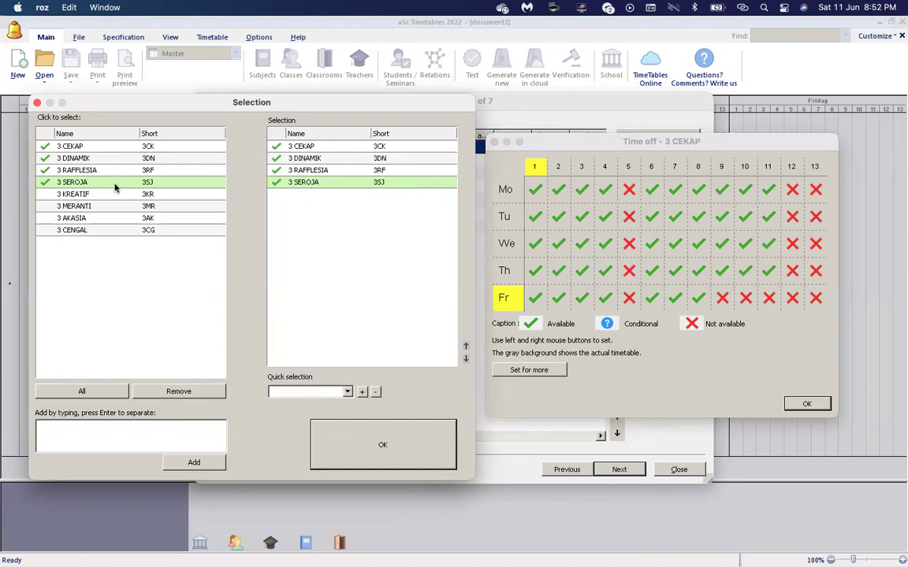
{"action": "left_click", "coordinate": [331, 438]}
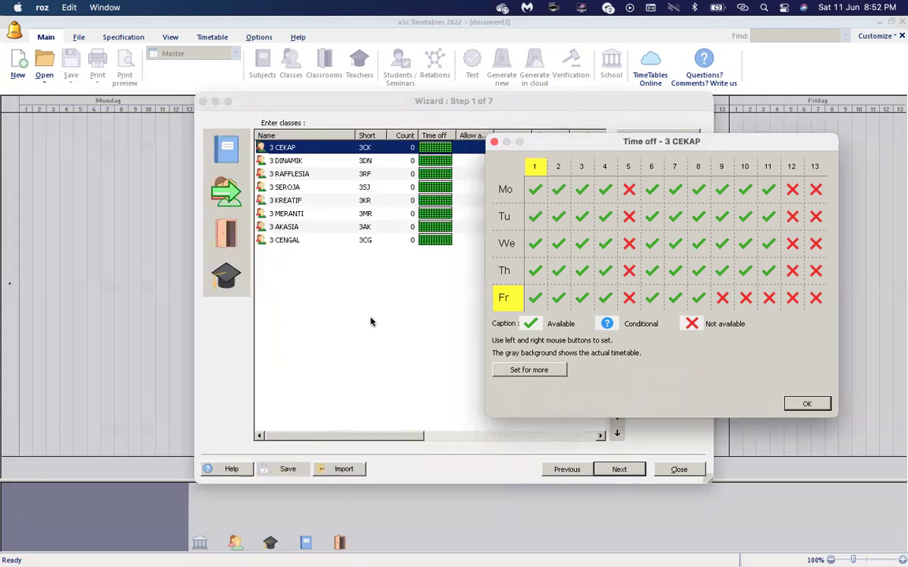
{"action": "left_click", "coordinate": [809, 403]}
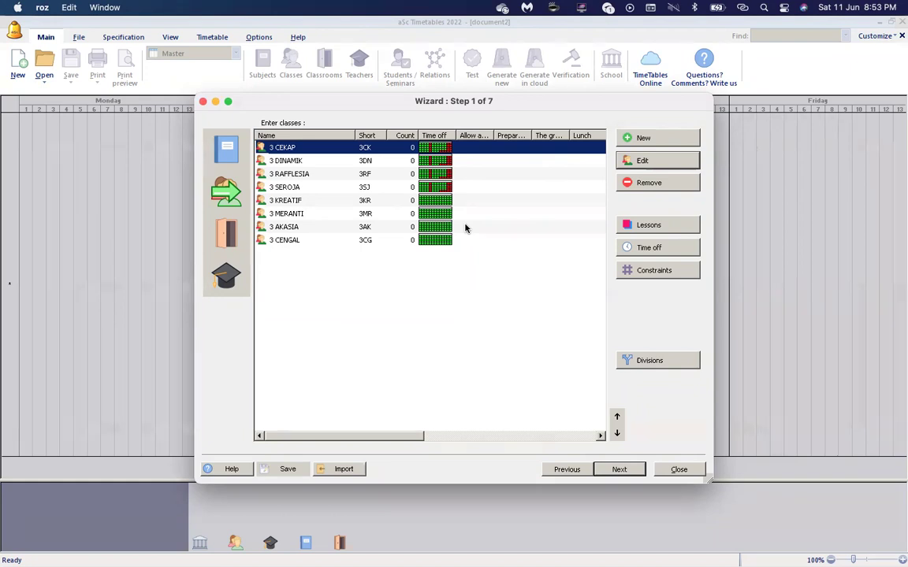
Block period 6 on every day for class 3 KREATIF.
{"action": "left_click", "coordinate": [425, 203]}
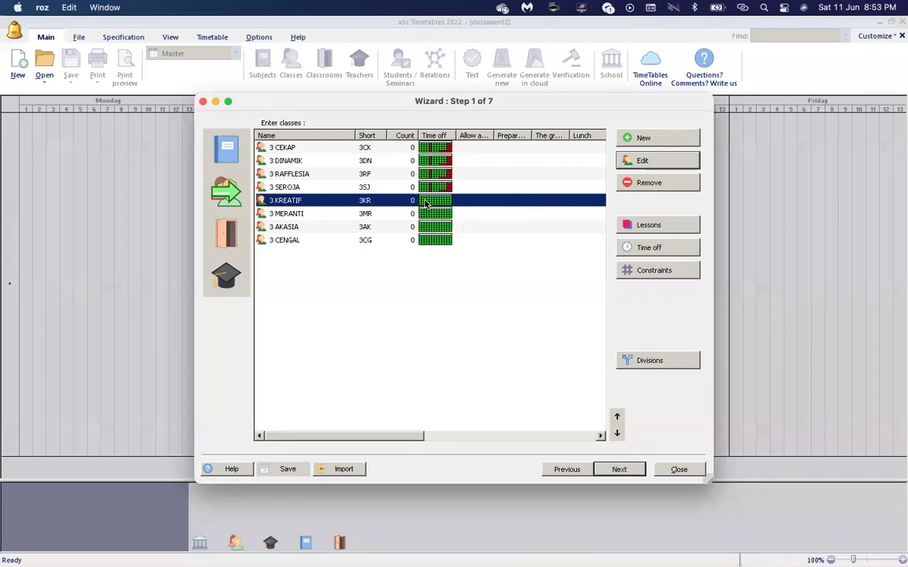
{"action": "left_click", "coordinate": [648, 249]}
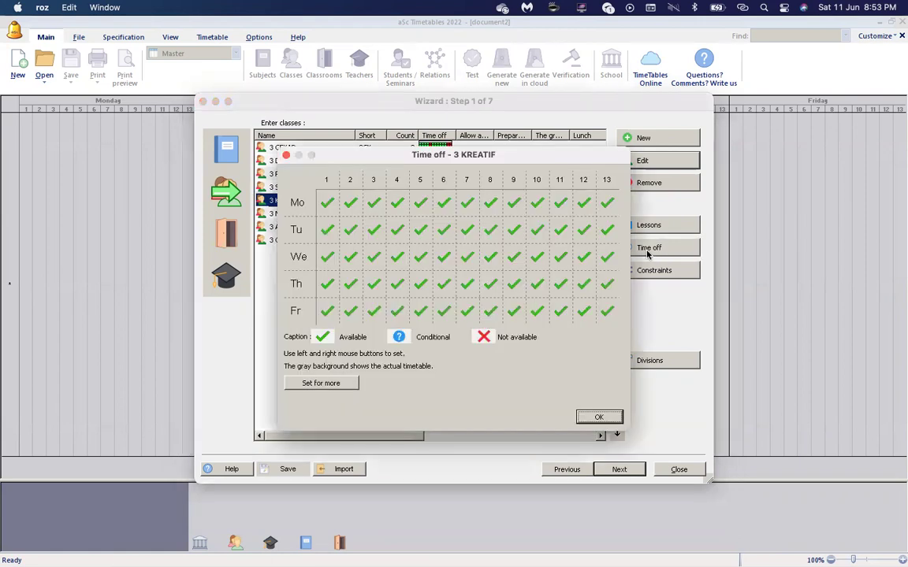
{"action": "left_click", "coordinate": [452, 182]}
{"action": "left_click", "coordinate": [452, 182]}
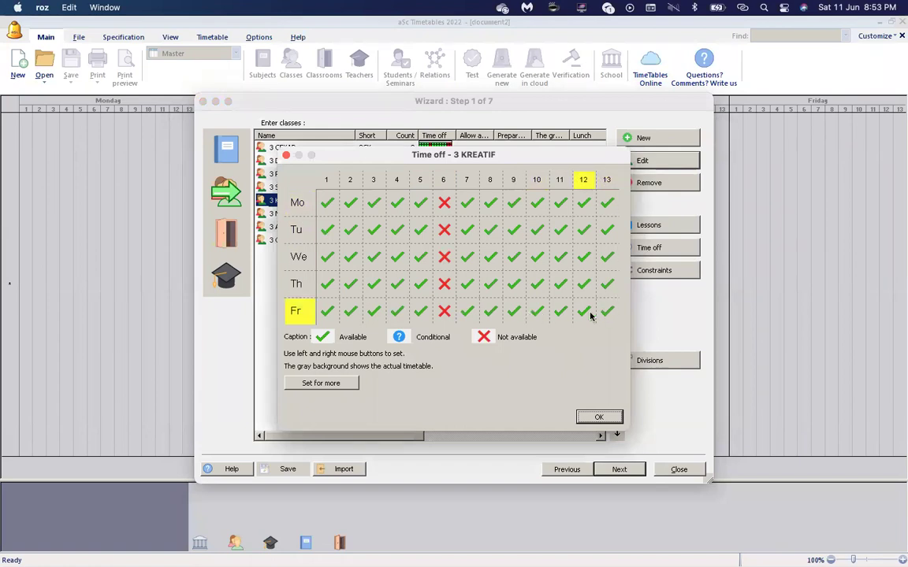
Block Friday periods 9–13 for 3 KREATIF and confirm its time off.
{"action": "left_click", "coordinate": [515, 312]}
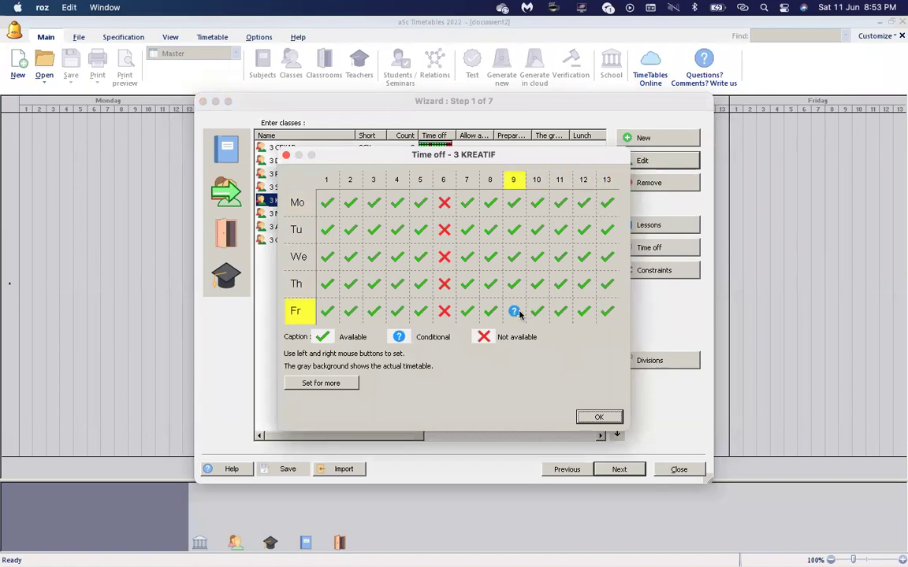
{"action": "left_click", "coordinate": [516, 314]}
{"action": "left_click", "coordinate": [537, 313]}
{"action": "left_click", "coordinate": [537, 313]}
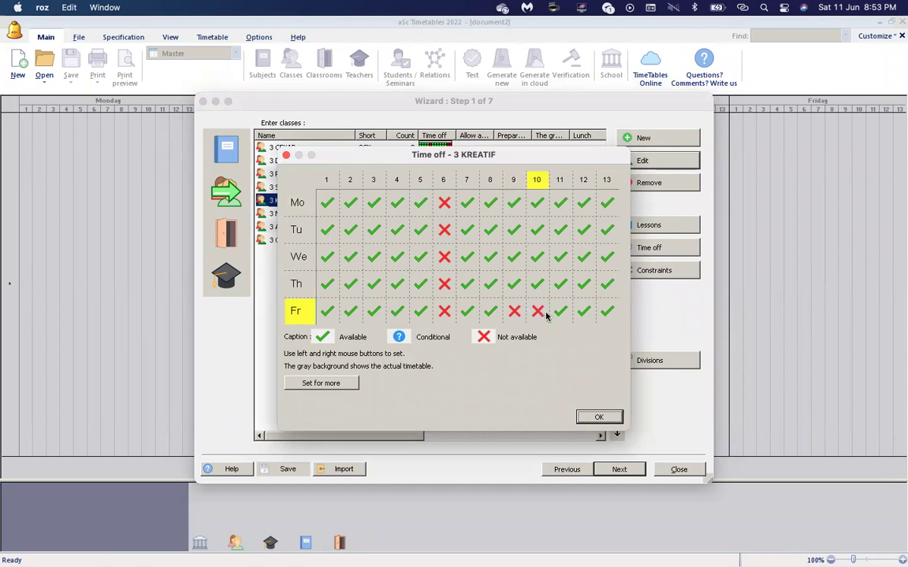
{"action": "left_click", "coordinate": [559, 312]}
{"action": "left_click", "coordinate": [559, 313]}
{"action": "left_click", "coordinate": [583, 311]}
{"action": "left_click", "coordinate": [583, 311]}
{"action": "left_click", "coordinate": [607, 311]}
{"action": "left_click", "coordinate": [607, 311]}
{"action": "left_click", "coordinate": [514, 311]}
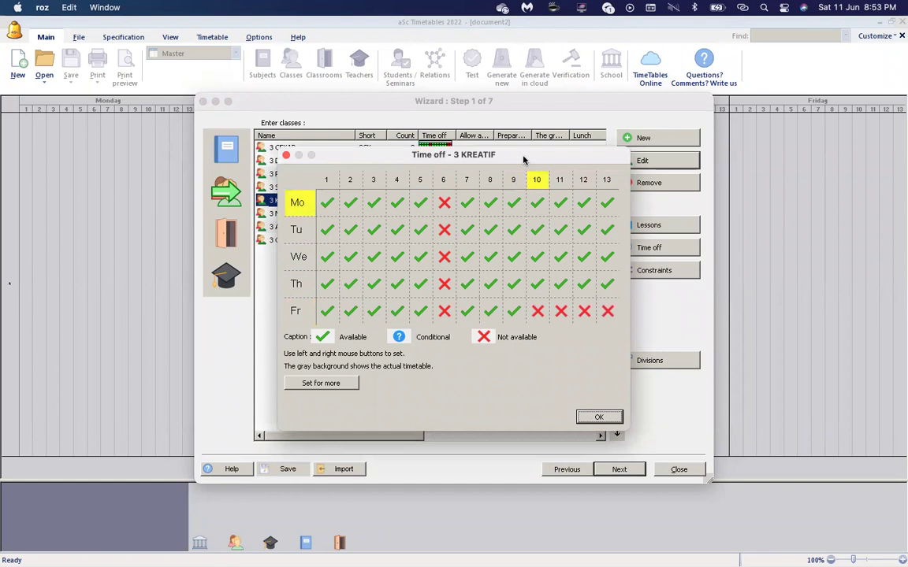
{"action": "left_click_drag", "start_coordinate": [528, 167], "coordinate": [536, 200]}
{"action": "left_click", "coordinate": [528, 350]}
{"action": "left_click", "coordinate": [528, 350]}
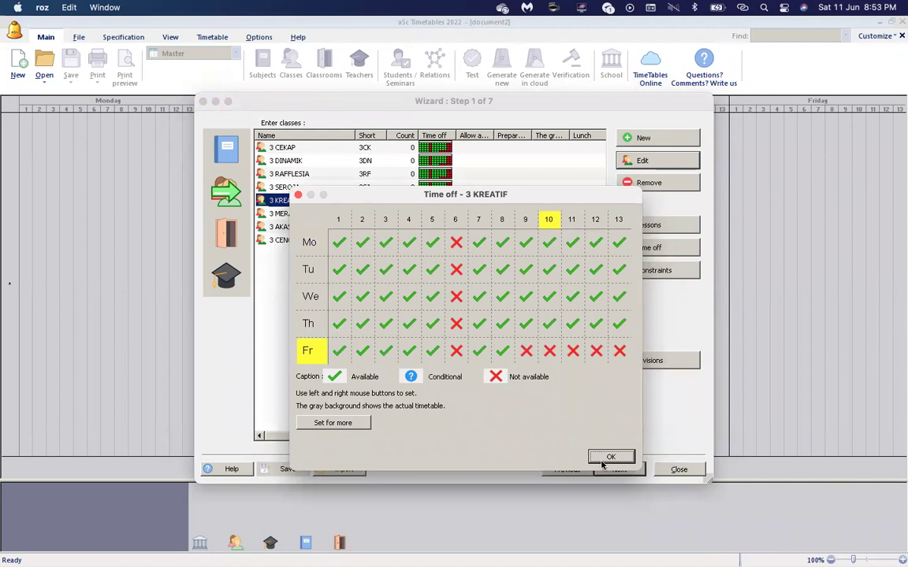
{"action": "left_click", "coordinate": [608, 457]}
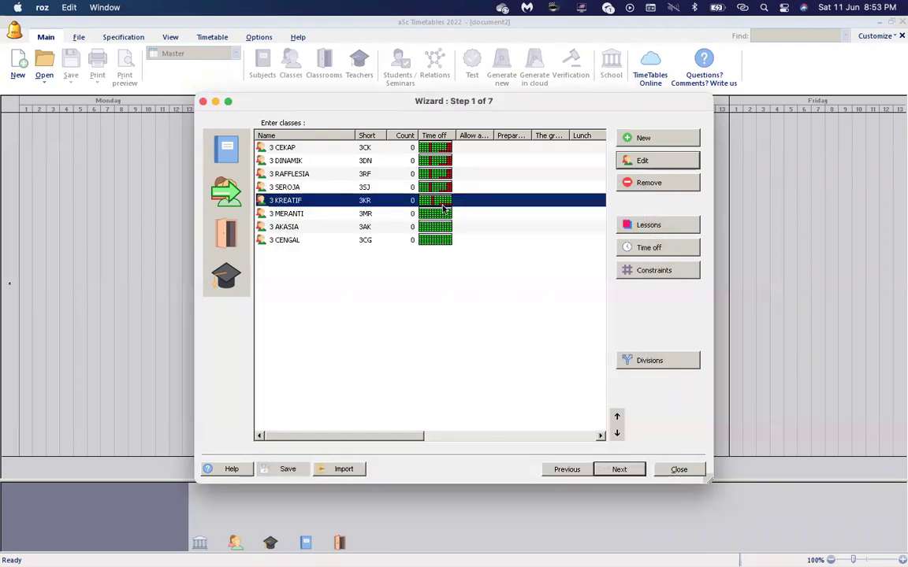
Apply 3 KREATIF's time off to 3 MERANTI, 3 AKASIA and 3 CENGAL as well.
{"action": "left_click", "coordinate": [646, 248]}
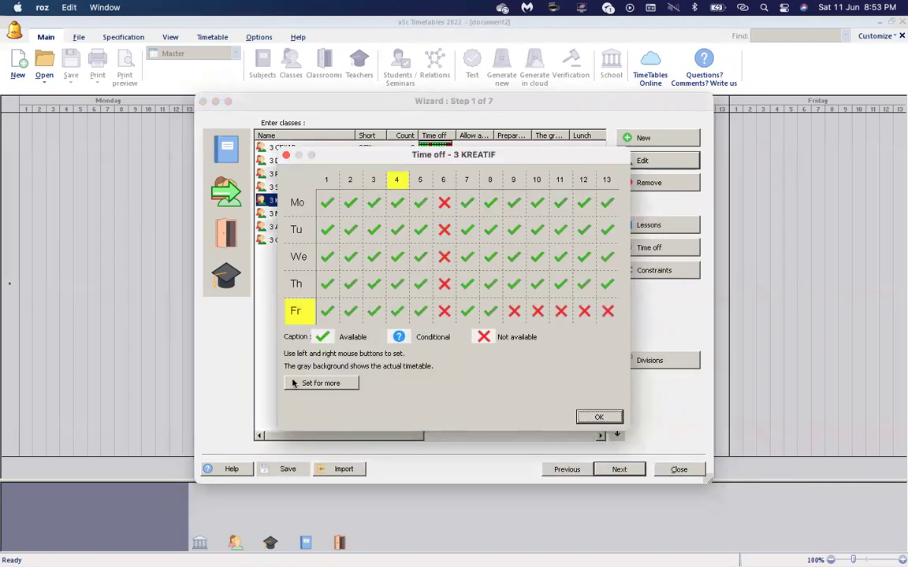
{"action": "left_click", "coordinate": [322, 384]}
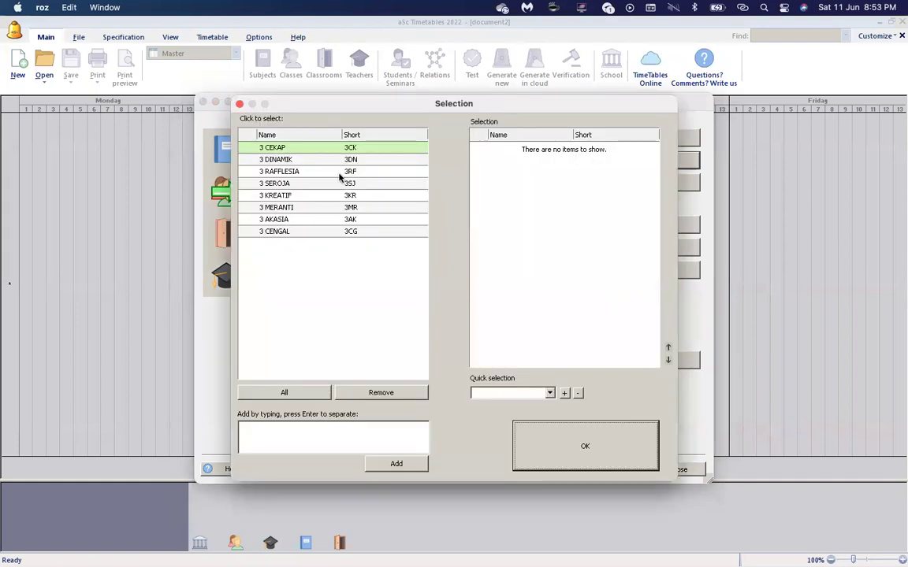
{"action": "left_click", "coordinate": [333, 195]}
{"action": "left_click", "coordinate": [320, 208]}
{"action": "left_click", "coordinate": [311, 220]}
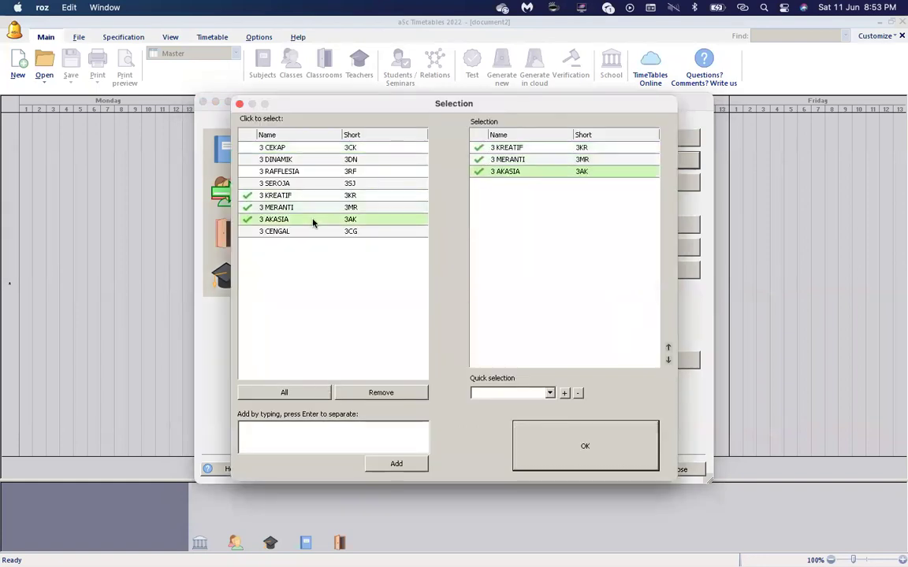
{"action": "left_click", "coordinate": [309, 233]}
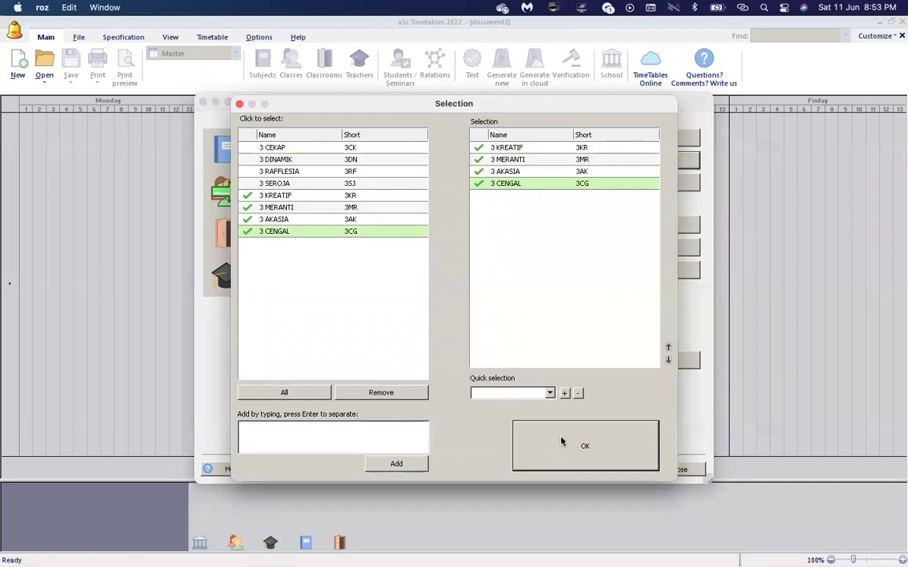
{"action": "left_click", "coordinate": [561, 441]}
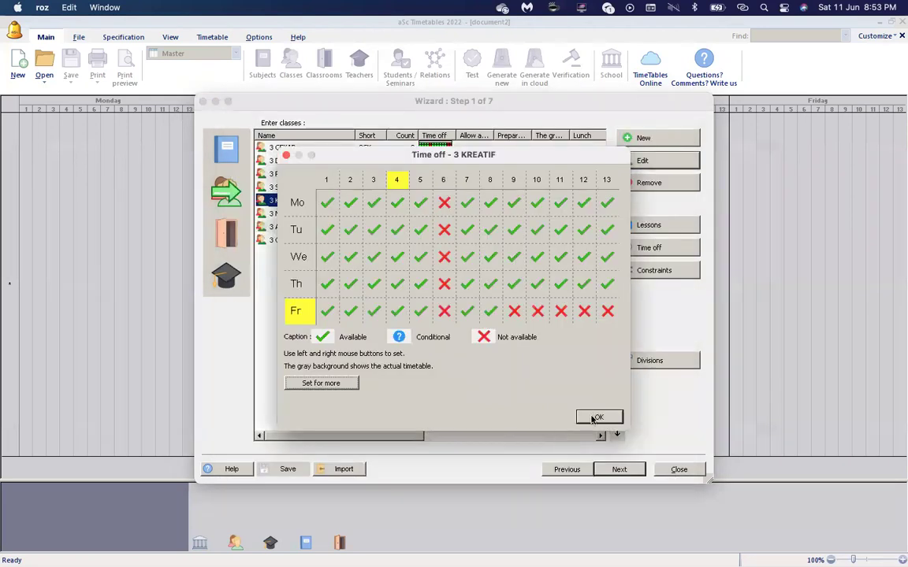
{"action": "left_click", "coordinate": [593, 418]}
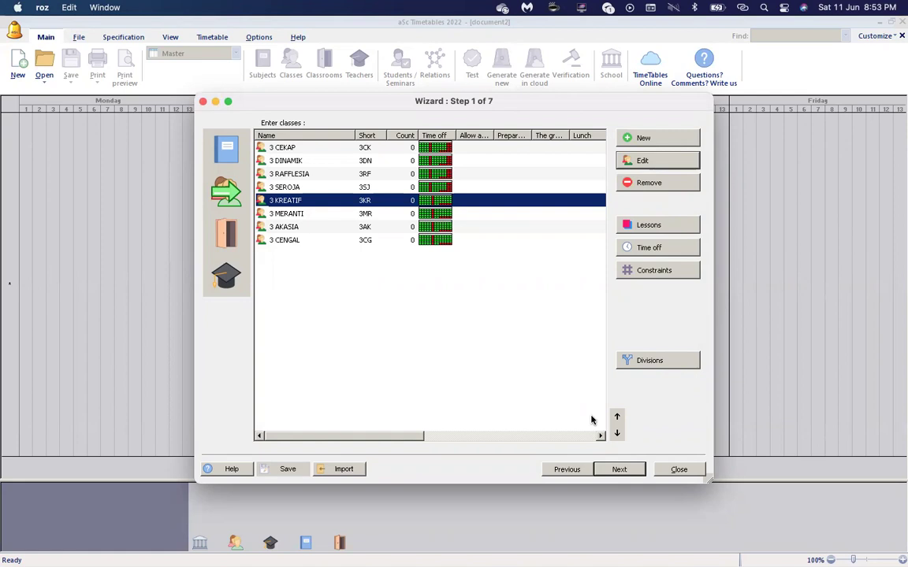
{"action": "left_click", "coordinate": [228, 149]}
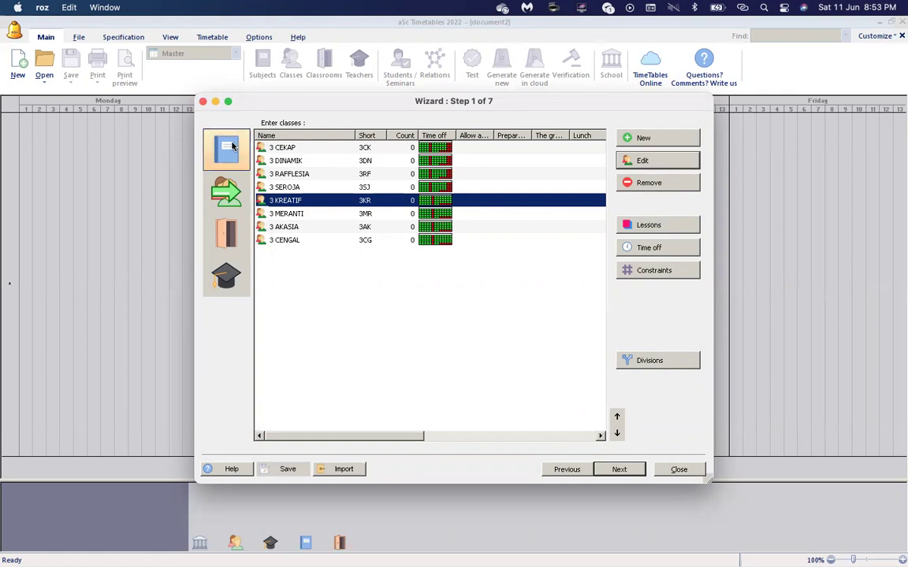
{"action": "left_click", "coordinate": [377, 201]}
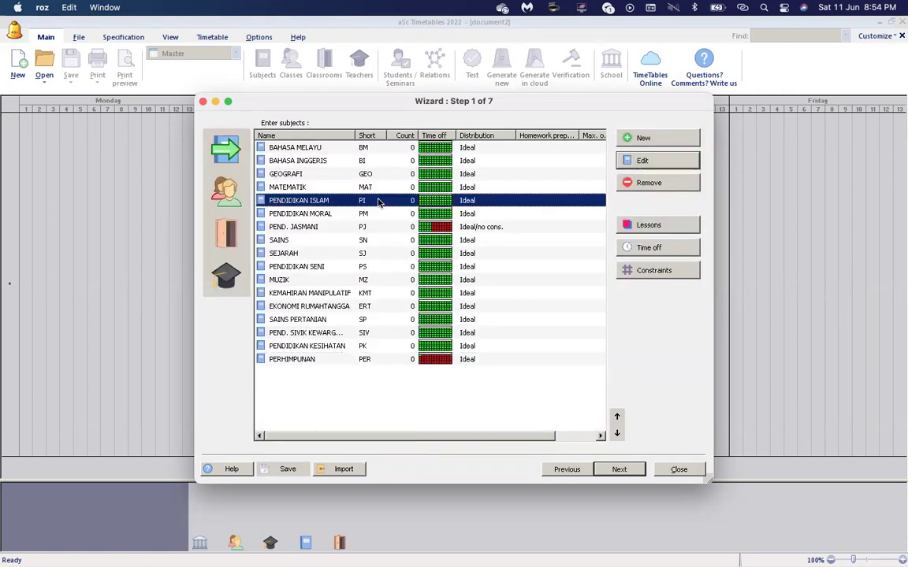
{"action": "left_click", "coordinate": [373, 216]}
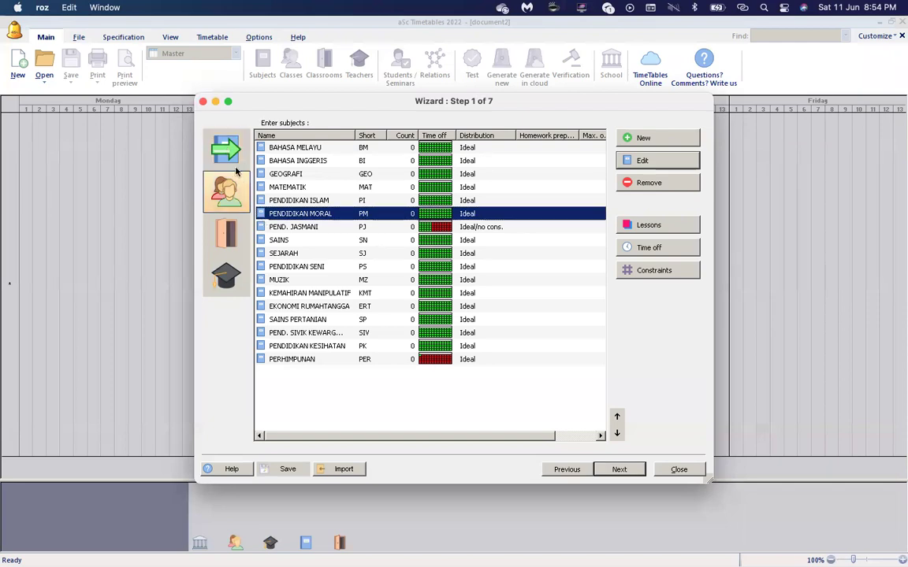
{"action": "left_click", "coordinate": [227, 193]}
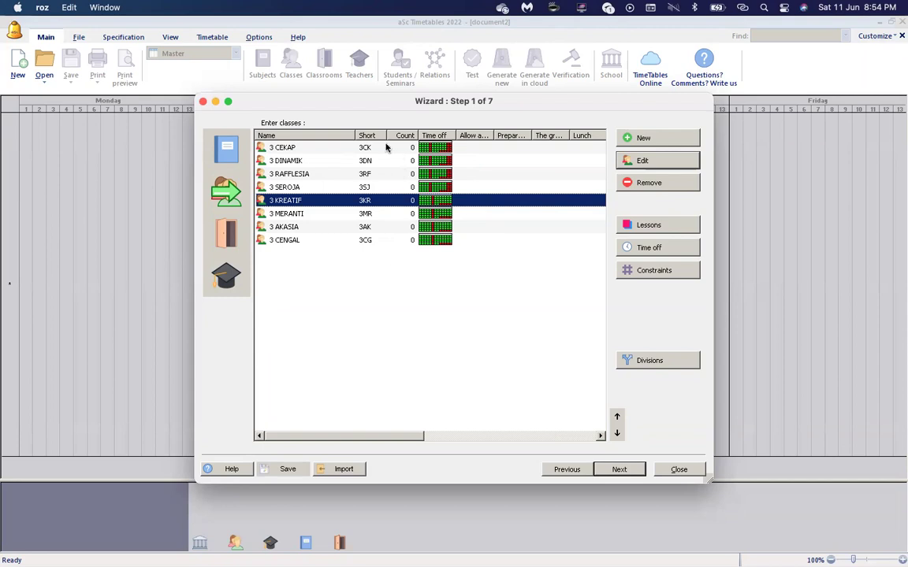
{"action": "left_click", "coordinate": [386, 148]}
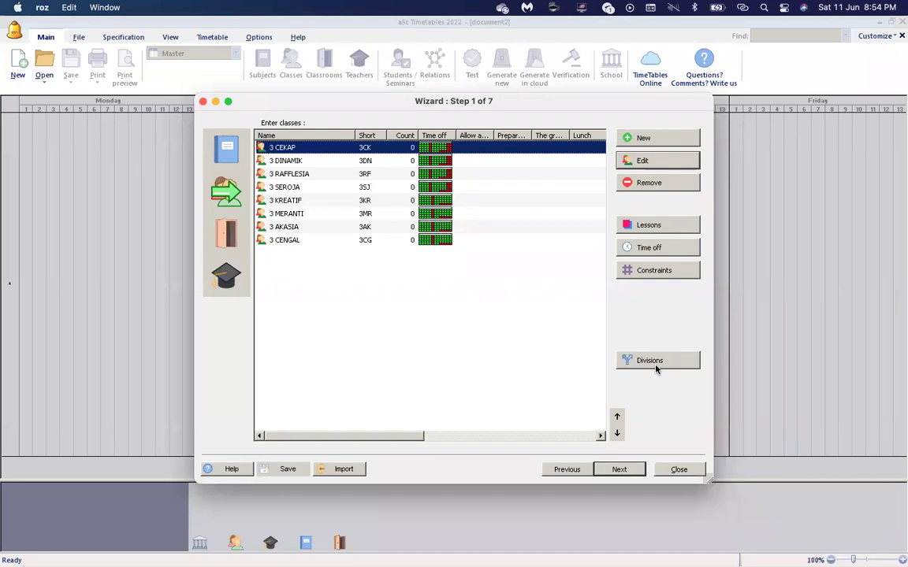
Review 3 CEKAP's existing divisions: Entire class, Group 1/Group 2 and Boys/Girls.
{"action": "left_click", "coordinate": [656, 366]}
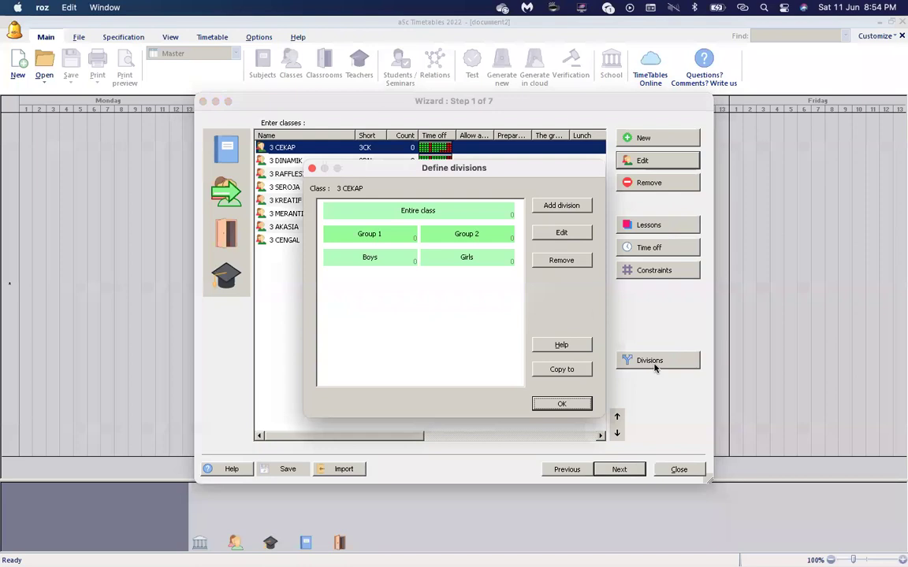
{"action": "left_click", "coordinate": [430, 220]}
{"action": "left_click", "coordinate": [425, 238]}
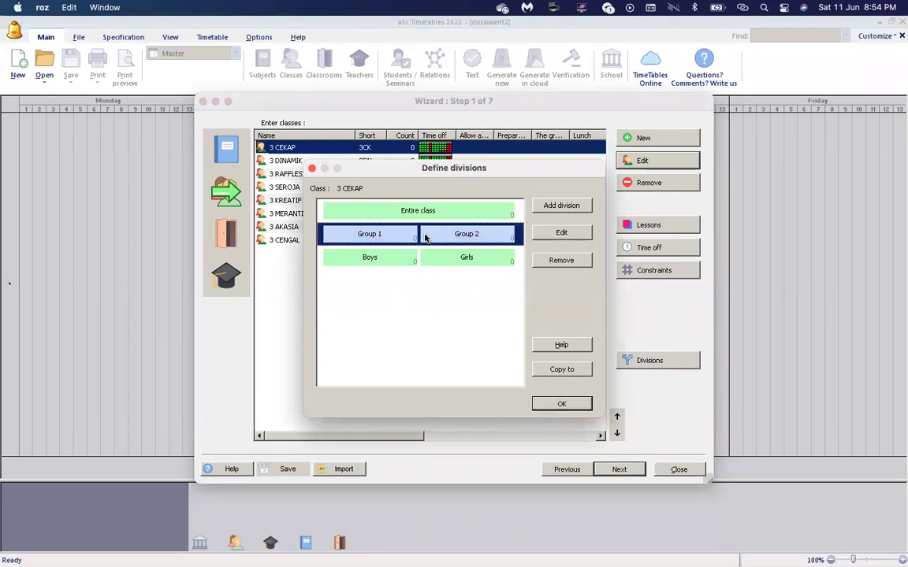
{"action": "left_click", "coordinate": [428, 258]}
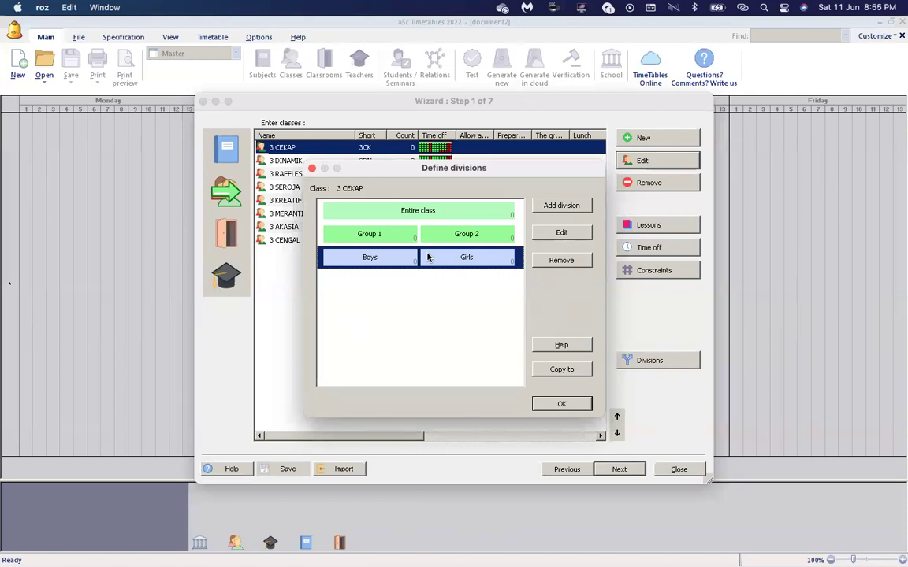
Add a new 3 CEKAP division with groups 'pi' and 'pm'.
{"action": "left_click", "coordinate": [567, 209]}
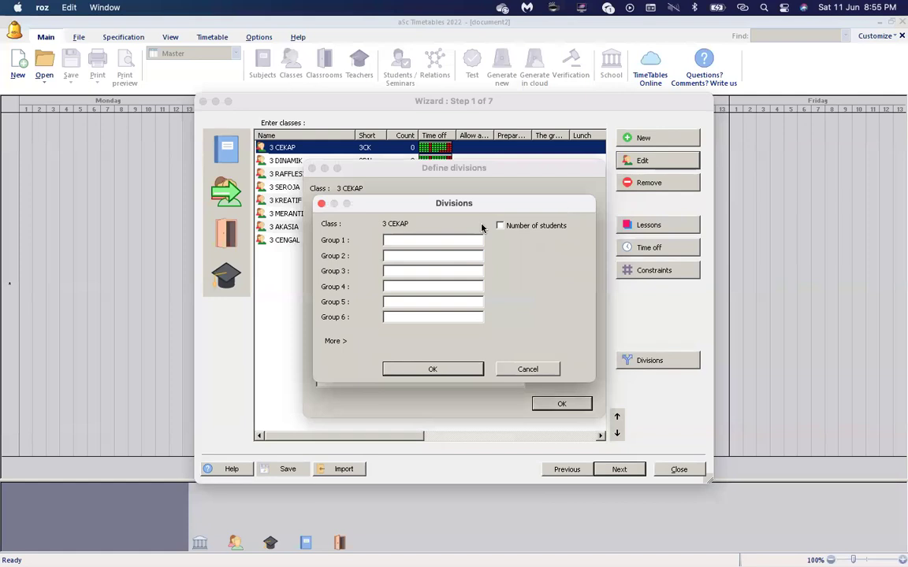
{"action": "type", "text": "Pi"}
{"action": "key", "text": "Tab"}
{"action": "type", "text": "pm"}
{"action": "left_click", "coordinate": [429, 369]}
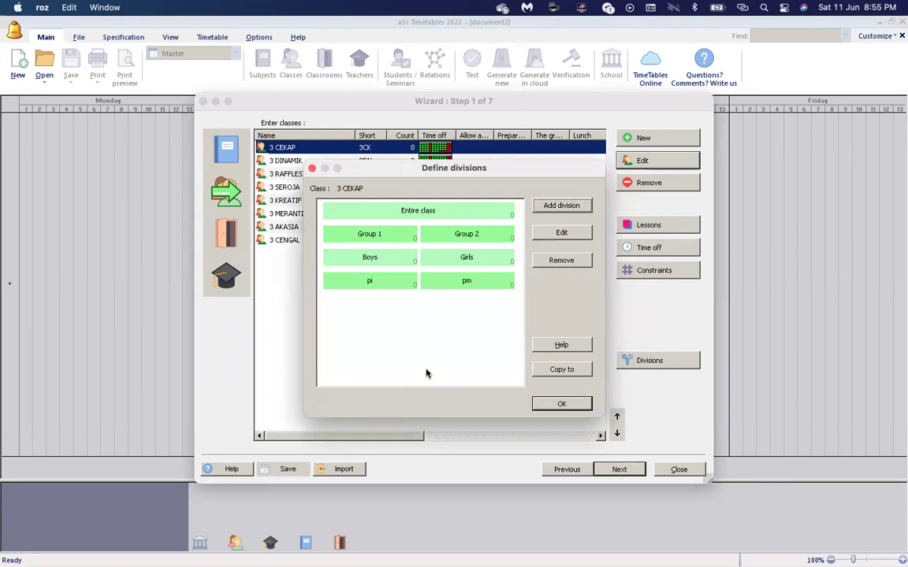
Copy 3 CEKAP's divisions, including pi/pm, to all eight classes and close Define divisions.
{"action": "left_click", "coordinate": [405, 283]}
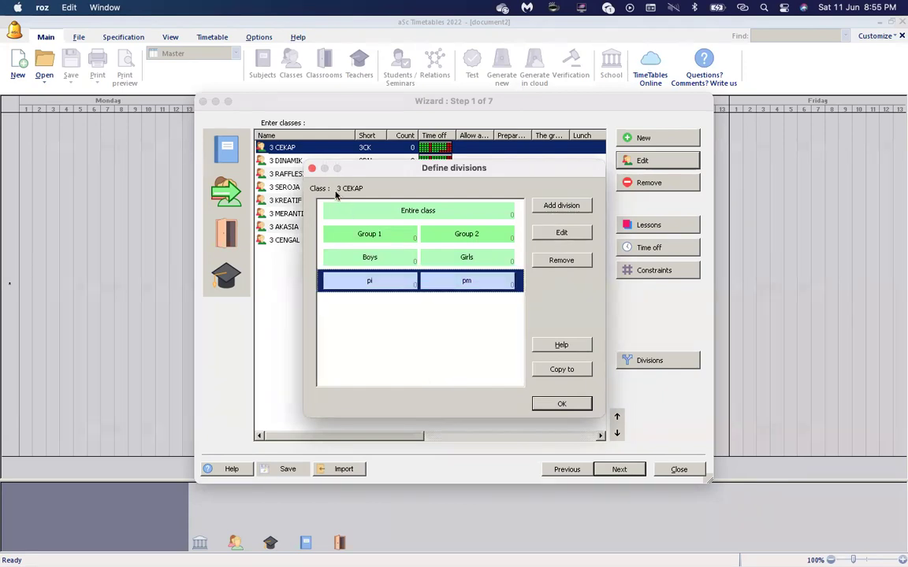
{"action": "left_click_drag", "start_coordinate": [365, 174], "coordinate": [555, 95]}
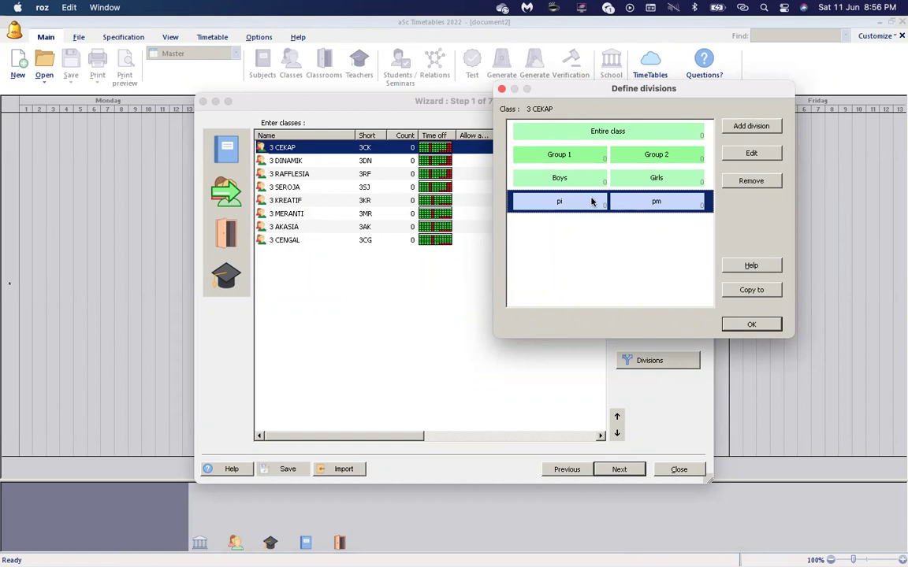
{"action": "left_click", "coordinate": [747, 291]}
{"action": "left_click", "coordinate": [511, 67]}
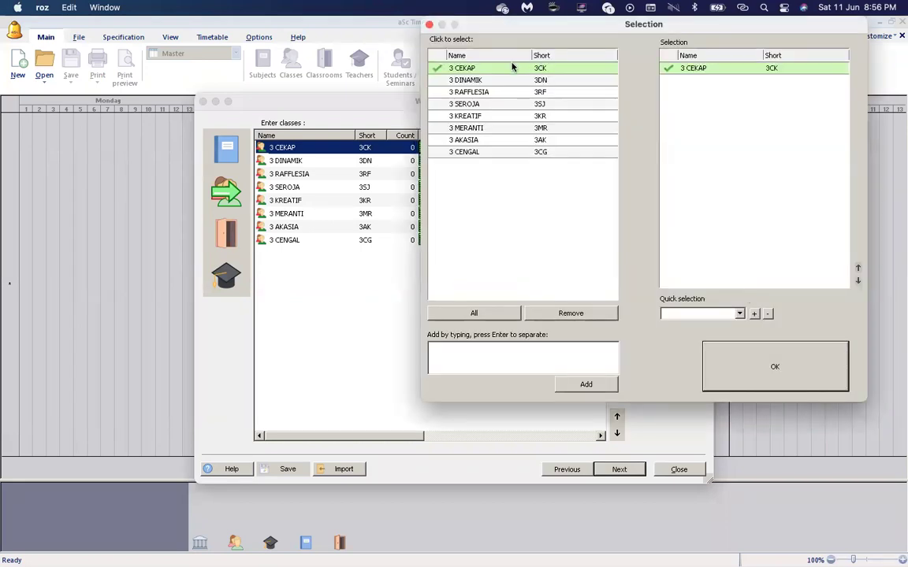
{"action": "left_click", "coordinate": [499, 80]}
{"action": "left_click", "coordinate": [490, 92]}
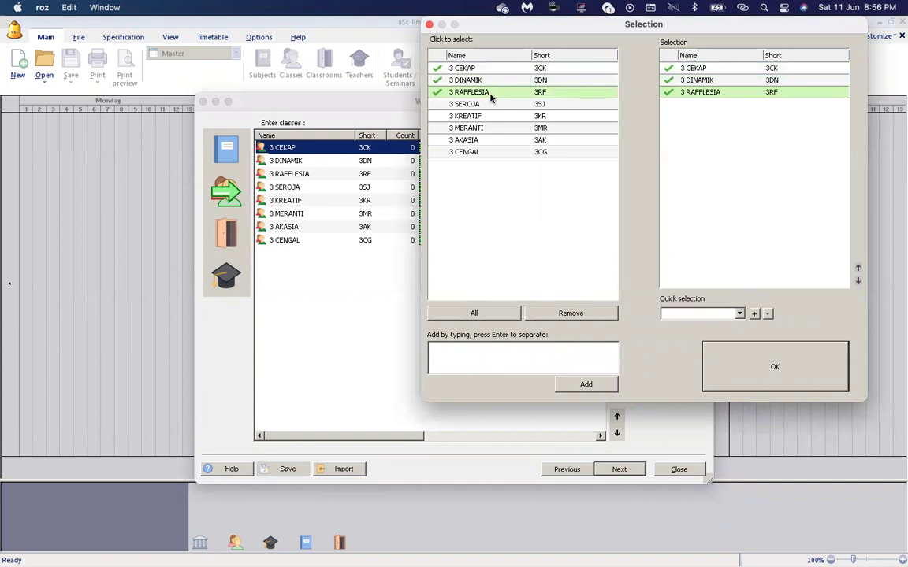
{"action": "left_click", "coordinate": [461, 318]}
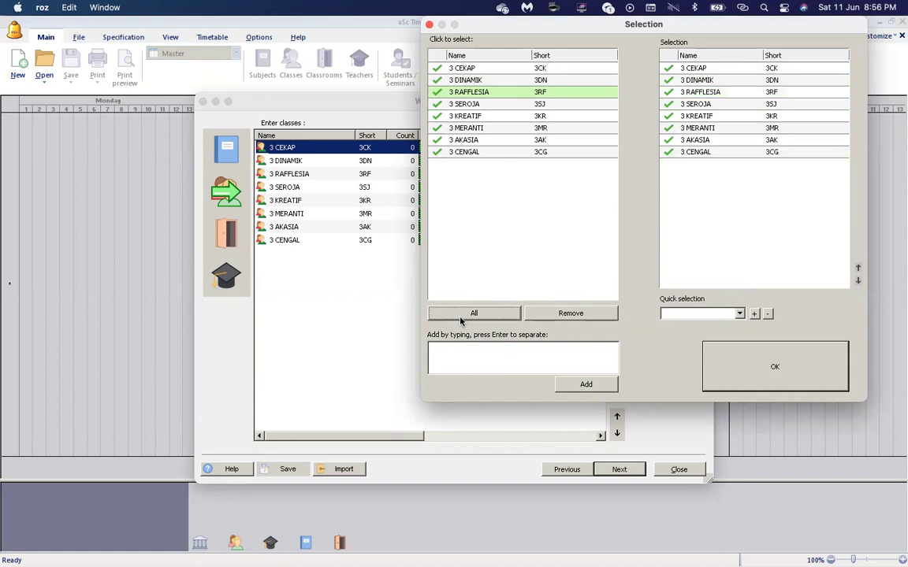
{"action": "left_click", "coordinate": [775, 367]}
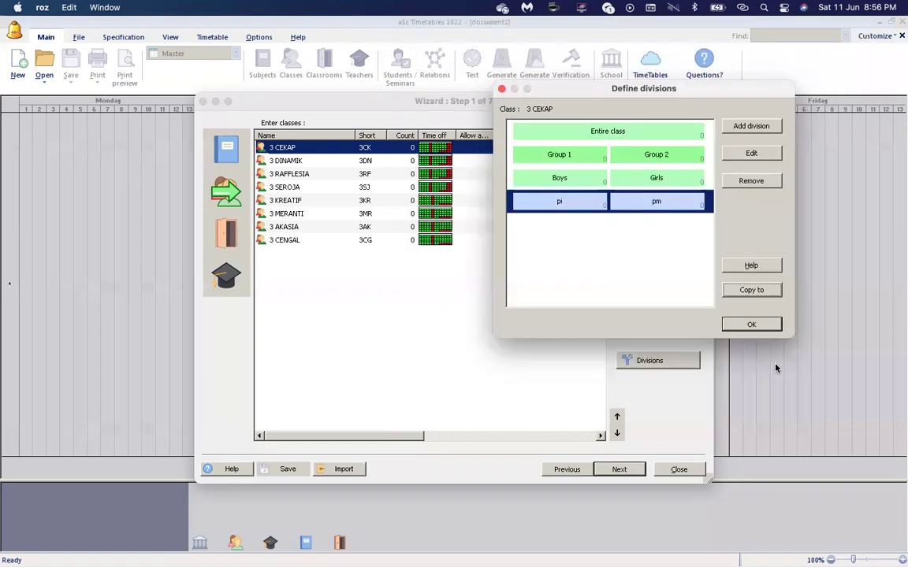
{"action": "left_click", "coordinate": [757, 323]}
Select 3 SEROJA and view its divisions, including the copied pi/pm split.
{"action": "left_click", "coordinate": [479, 187]}
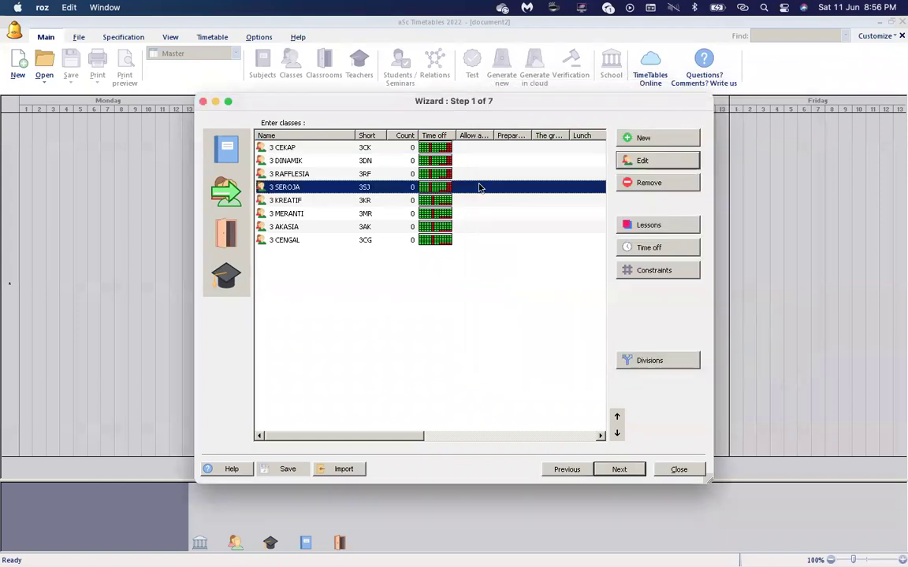
{"action": "left_click", "coordinate": [668, 272]}
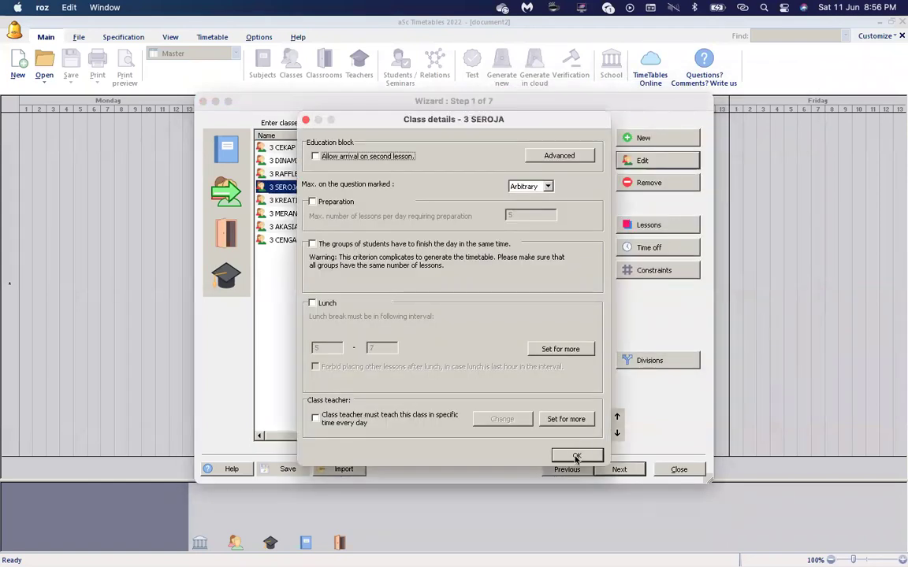
{"action": "left_click", "coordinate": [579, 455]}
{"action": "left_click", "coordinate": [679, 360]}
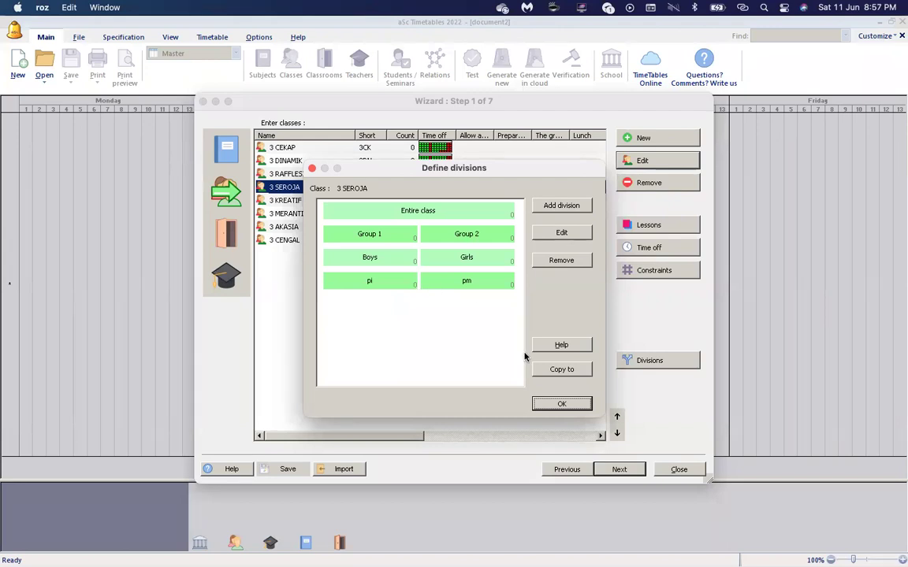
Close 3 SEROJA's divisions and select PEND. JASMANI in the wizard's subject list.
{"action": "left_click", "coordinate": [561, 405]}
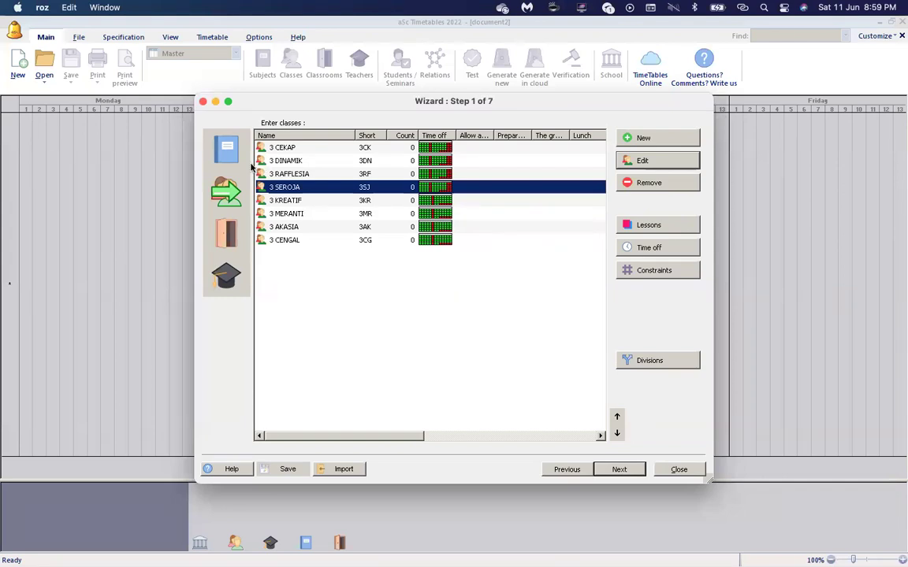
{"action": "left_click", "coordinate": [226, 148]}
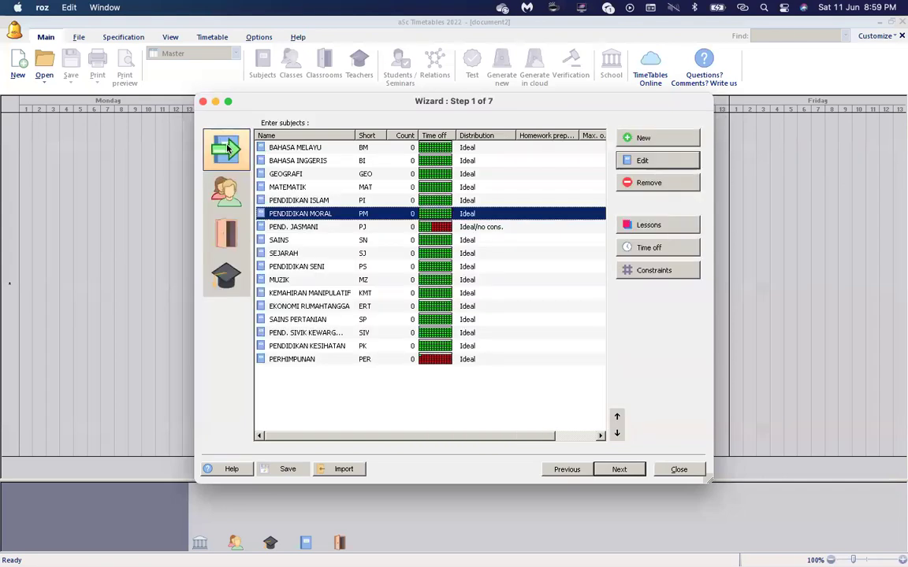
{"action": "left_click", "coordinate": [311, 227]}
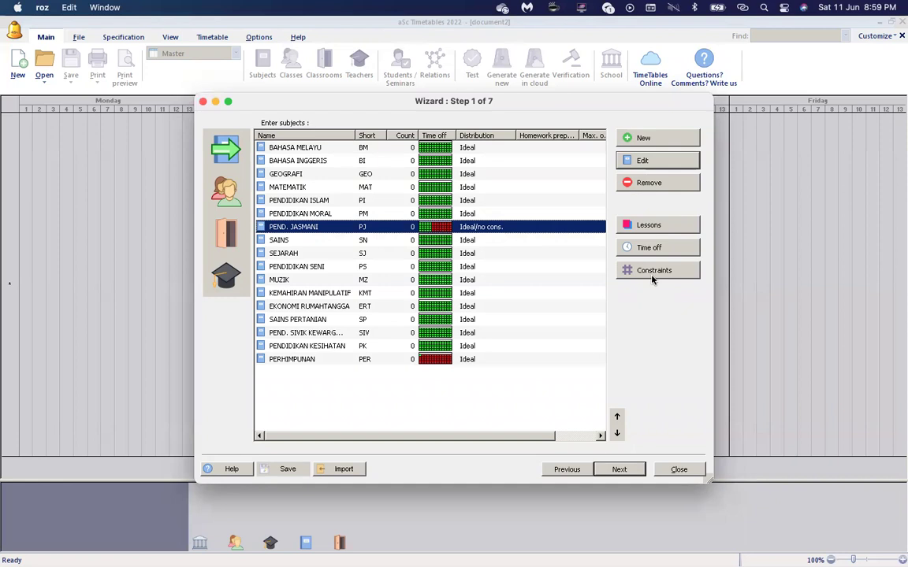
Set PEND. JASMANI's card distribution slider to Ideal, once per day.
{"action": "left_click", "coordinate": [653, 277]}
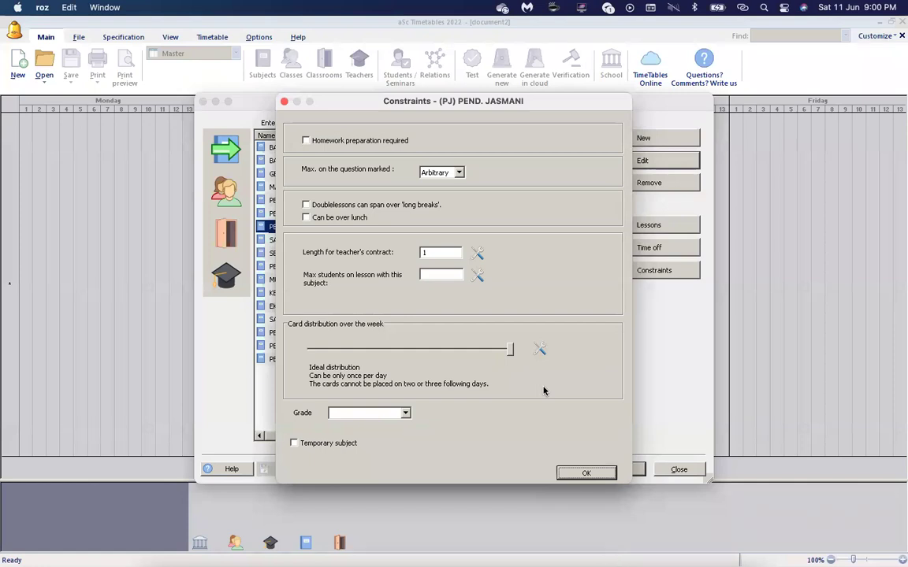
{"action": "left_click", "coordinate": [509, 349]}
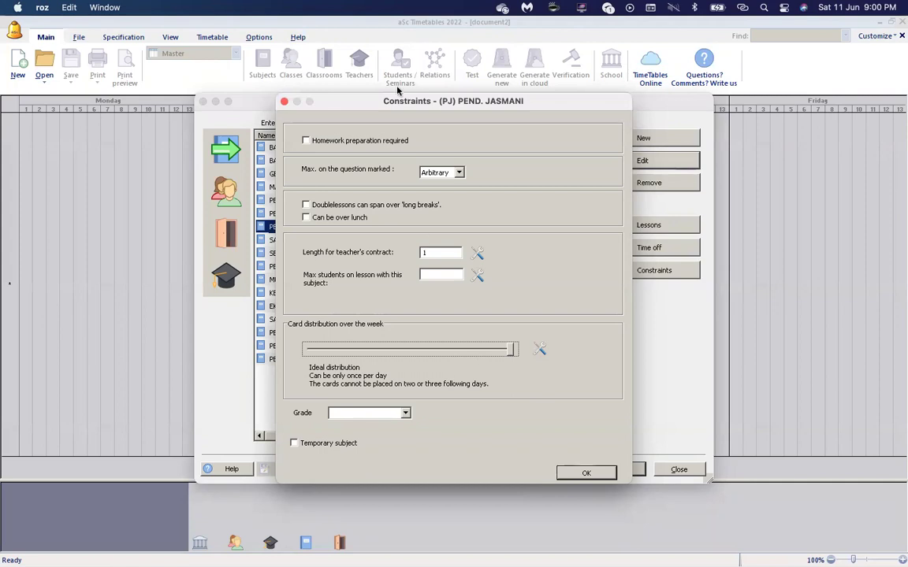
{"action": "left_click", "coordinate": [461, 349]}
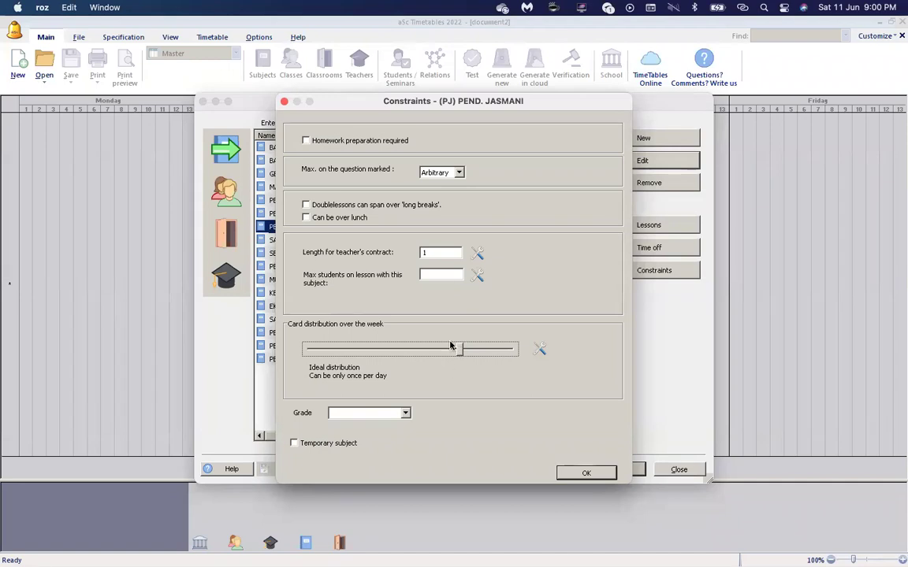
{"action": "left_click", "coordinate": [507, 352]}
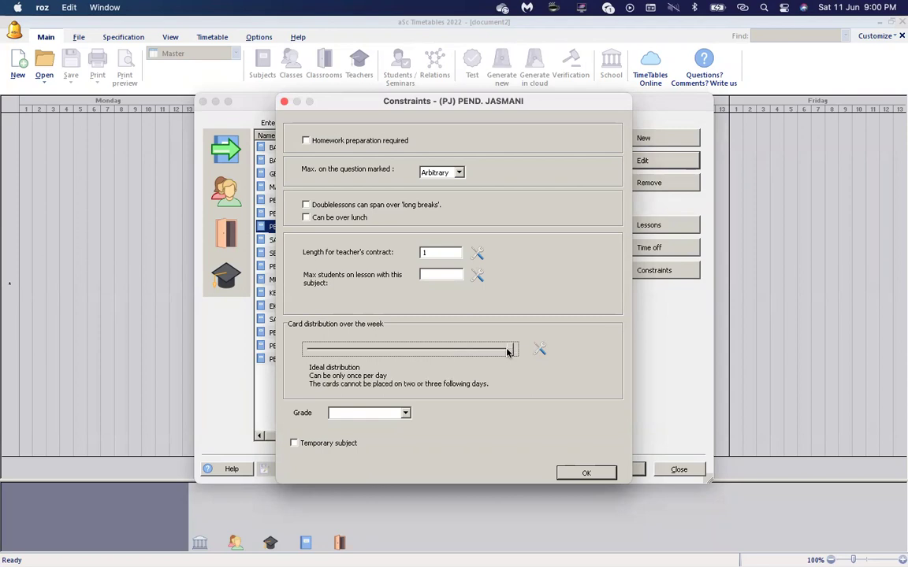
{"action": "left_click", "coordinate": [460, 350]}
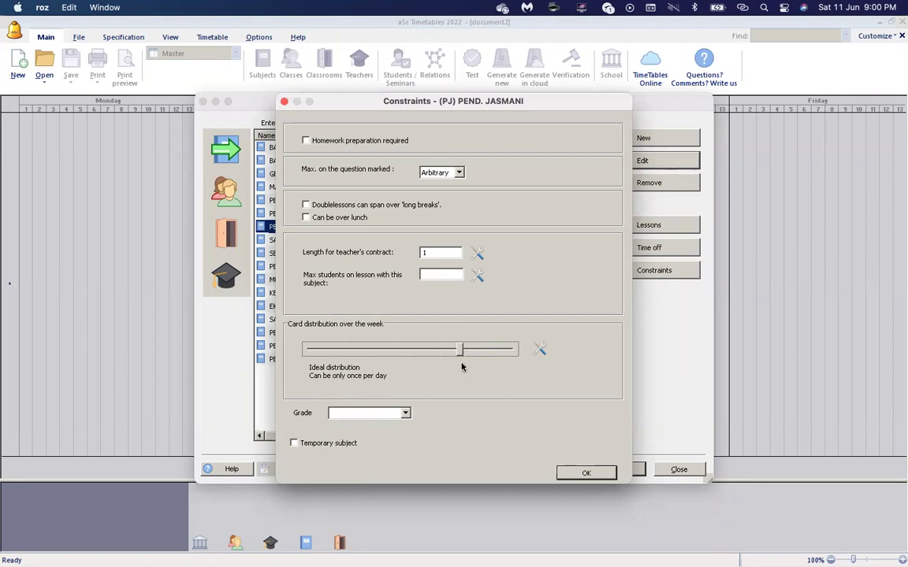
Confirm PEND. JASMANI's Ideal distribution and advance the wizard to the next step.
{"action": "left_click", "coordinate": [586, 473]}
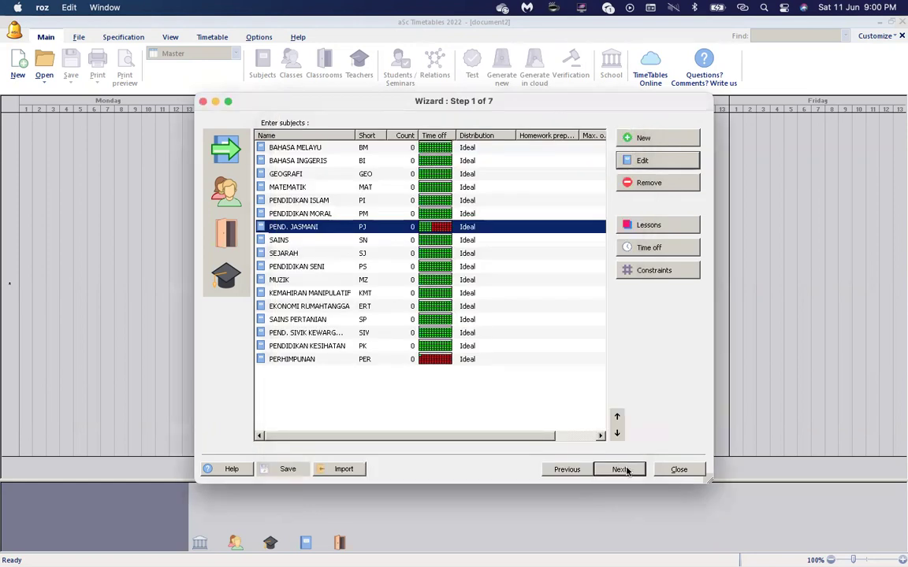
{"action": "left_click", "coordinate": [622, 470]}
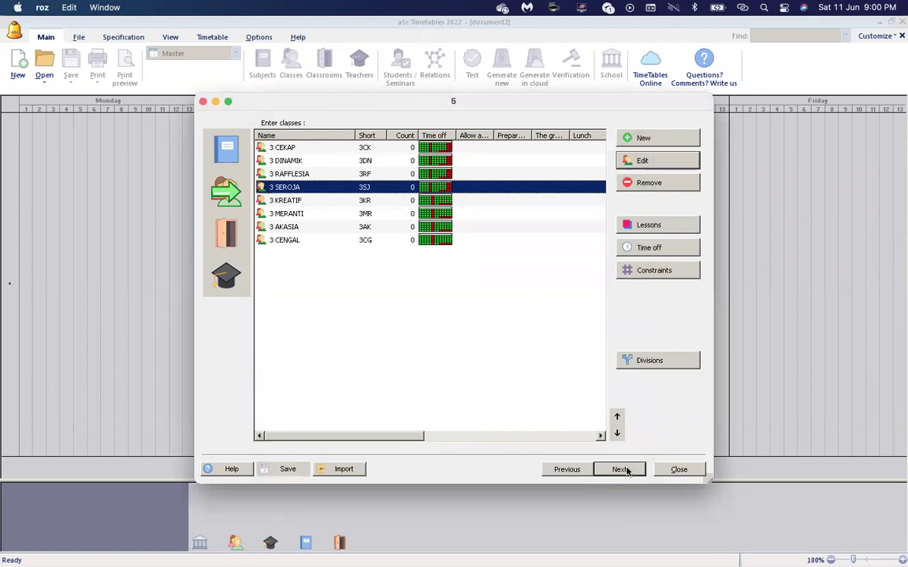
Step the wizard forward and back, then switch to the classrooms list.
{"action": "left_click", "coordinate": [621, 469]}
{"action": "left_click", "coordinate": [568, 470]}
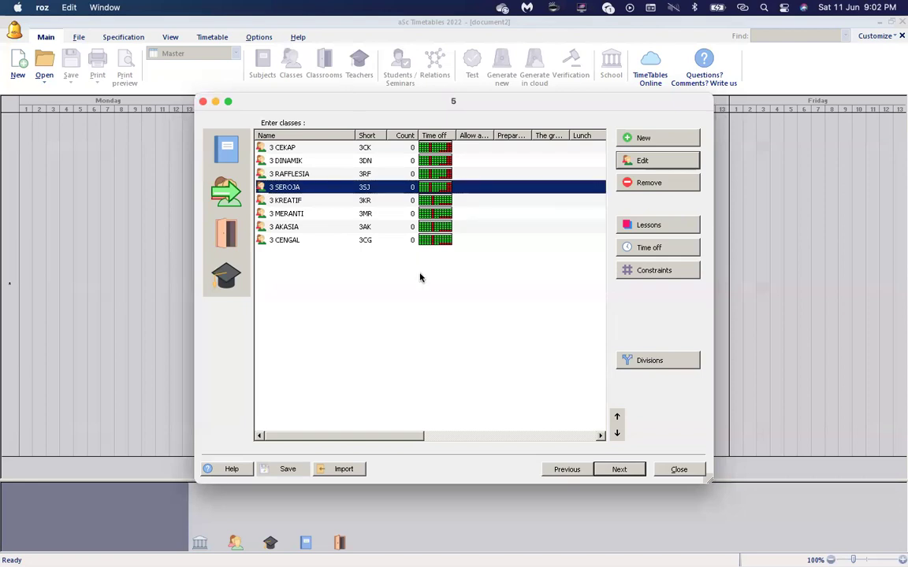
{"action": "left_click", "coordinate": [232, 240]}
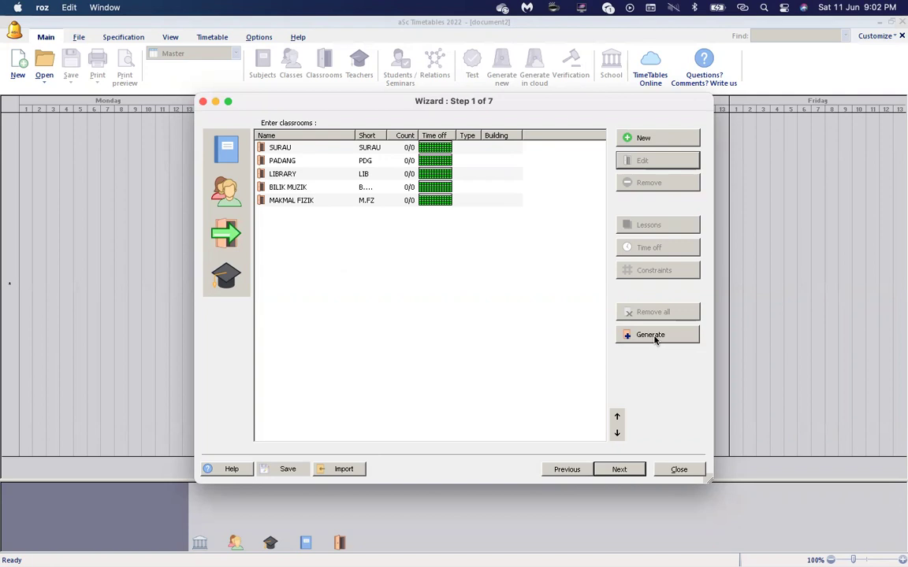
Generate home classrooms for all eight classes and confirm the generation.
{"action": "left_click", "coordinate": [655, 338]}
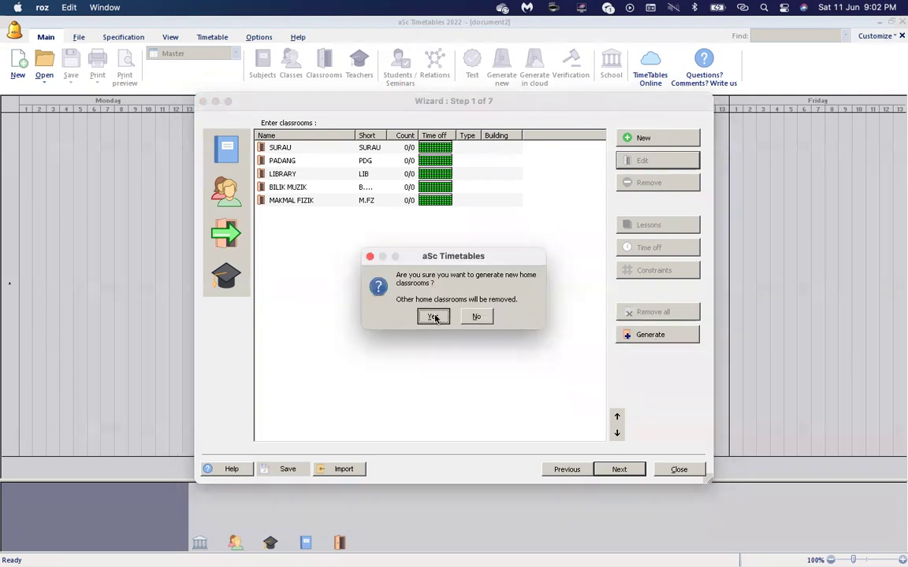
{"action": "left_click", "coordinate": [434, 316]}
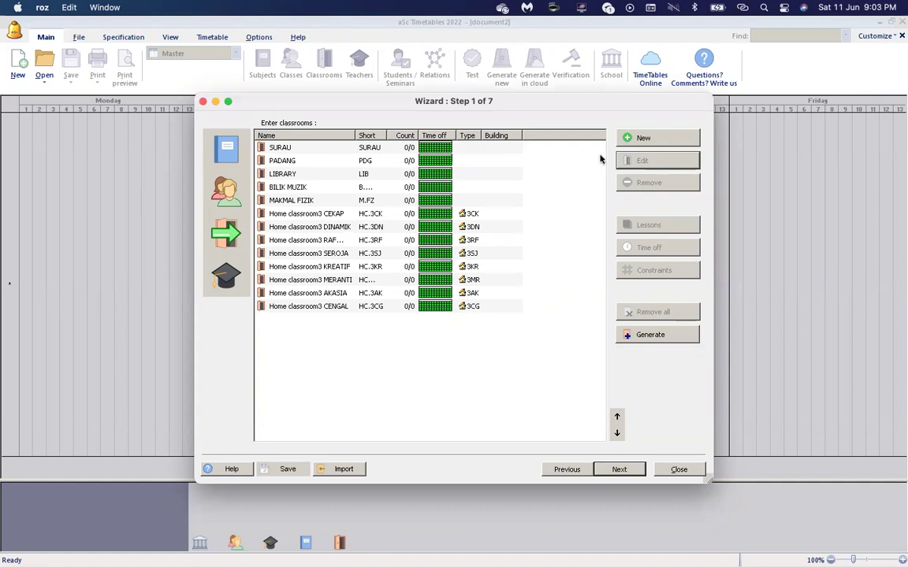
Discard the new 'bilik 3 cekap' classroom for 3 CEKAP and generate home classrooms HC.3CK–HC.3CG.
{"action": "left_click", "coordinate": [635, 138]}
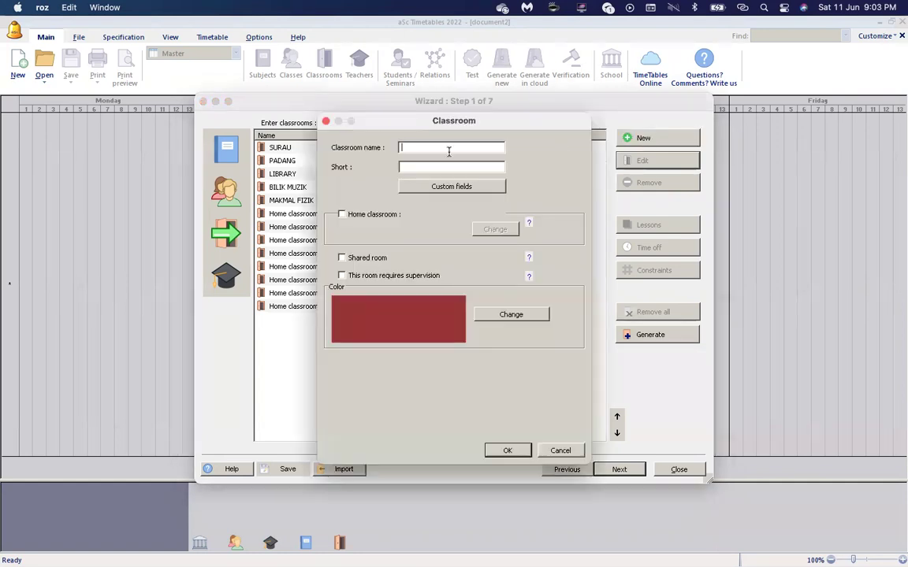
{"action": "type", "text": "bilik "}
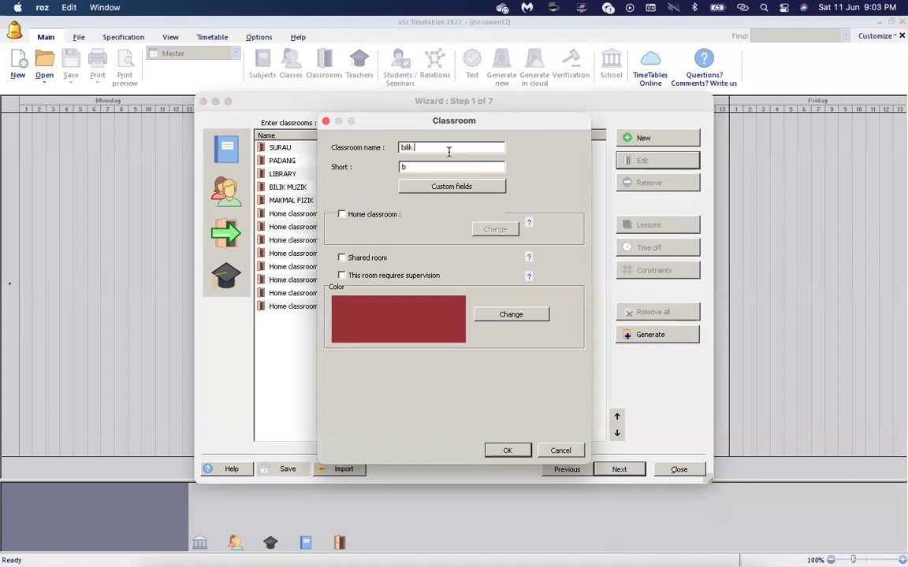
{"action": "type", "text": "3 cekap"}
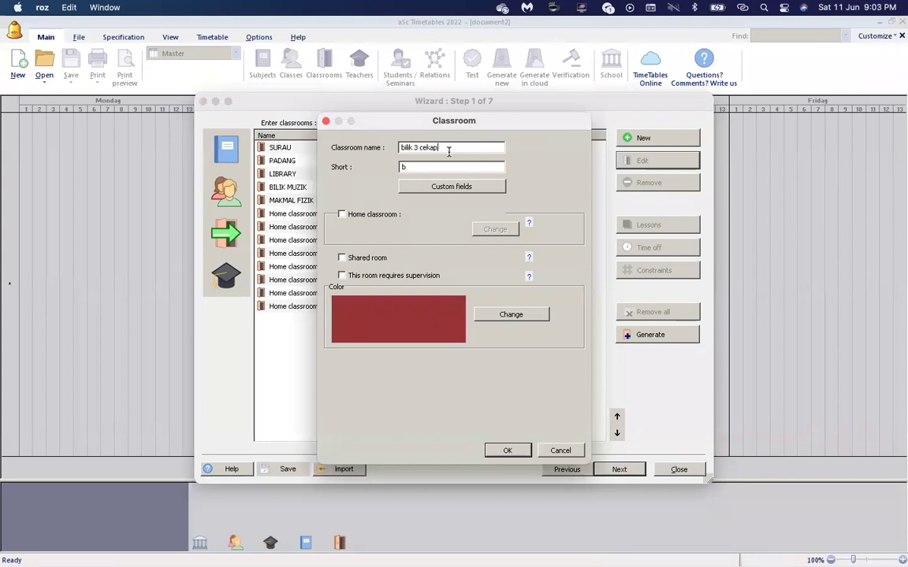
{"action": "left_click", "coordinate": [347, 214]}
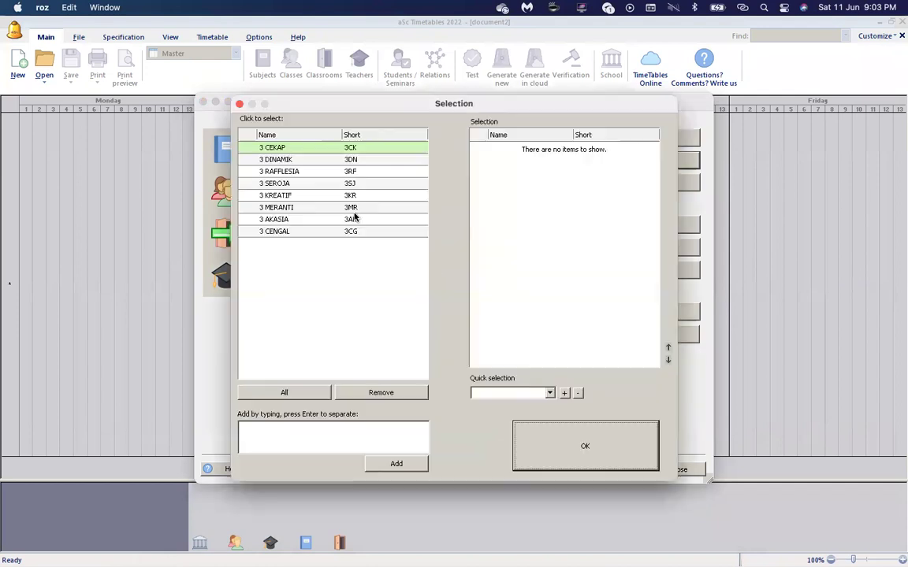
{"action": "left_click", "coordinate": [348, 148]}
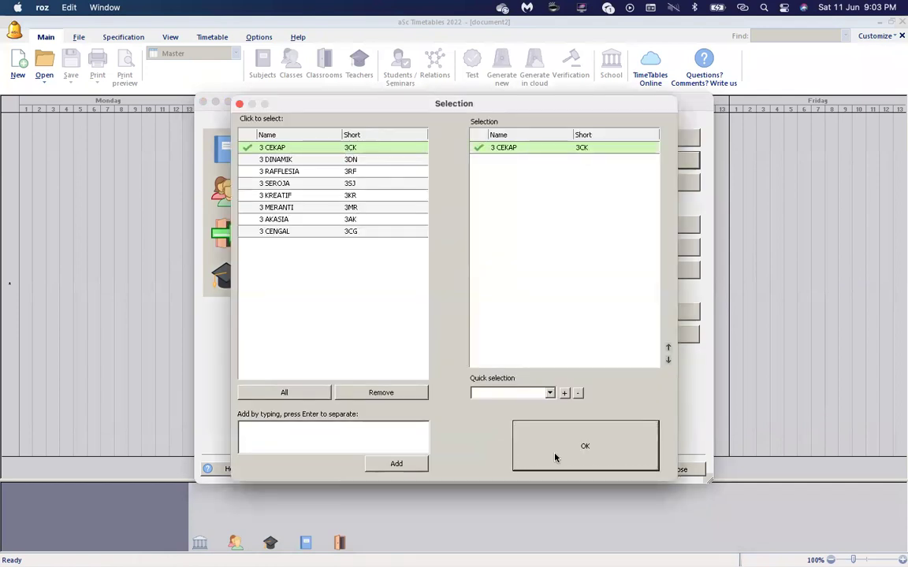
{"action": "left_click", "coordinate": [557, 455]}
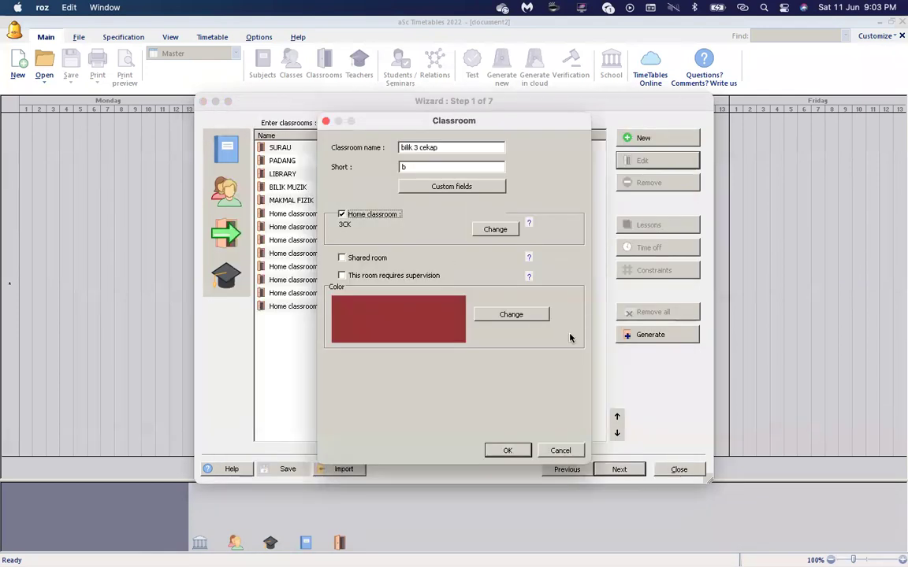
{"action": "left_click", "coordinate": [560, 450]}
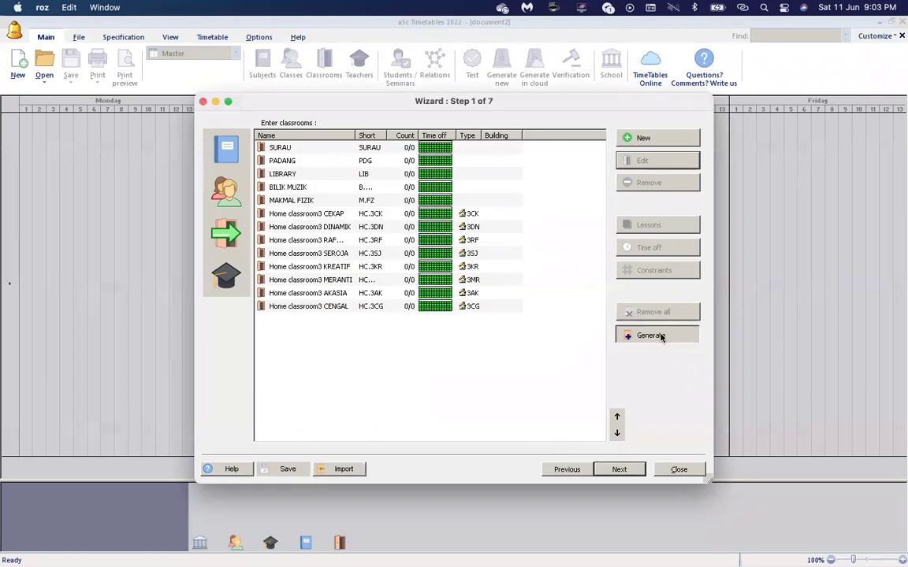
{"action": "left_click", "coordinate": [662, 335]}
Generate home classrooms for all classes, widen the Short column, and select PADANG.
{"action": "left_click", "coordinate": [433, 317]}
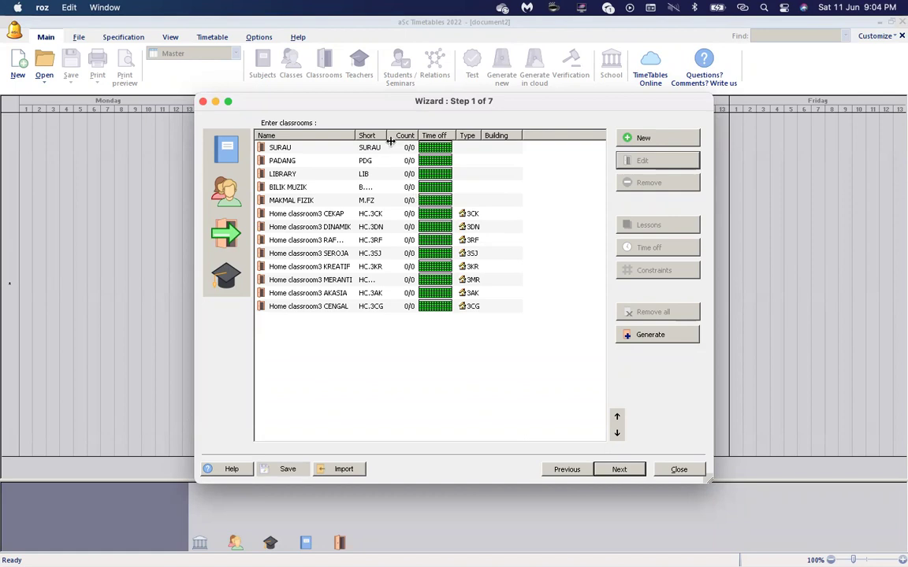
{"action": "left_click_drag", "start_coordinate": [386, 135], "coordinate": [412, 138]}
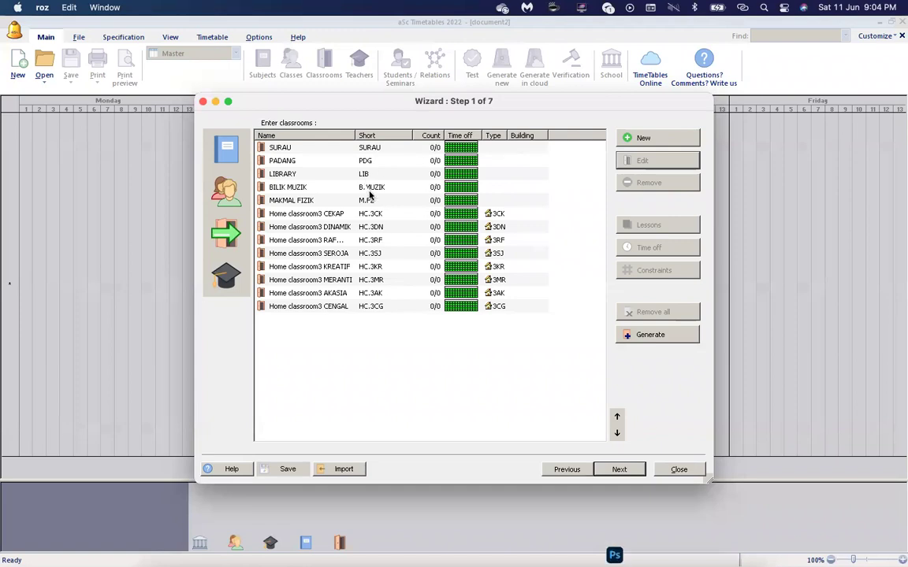
{"action": "left_click", "coordinate": [386, 160]}
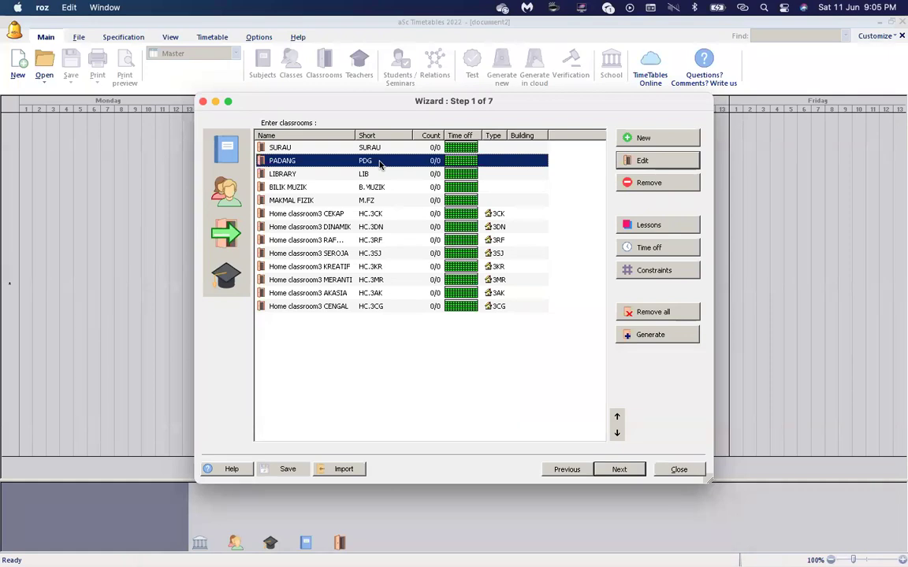
Set PADANG's constraint to 4 lessons at the same time and verify it.
{"action": "left_click", "coordinate": [661, 272]}
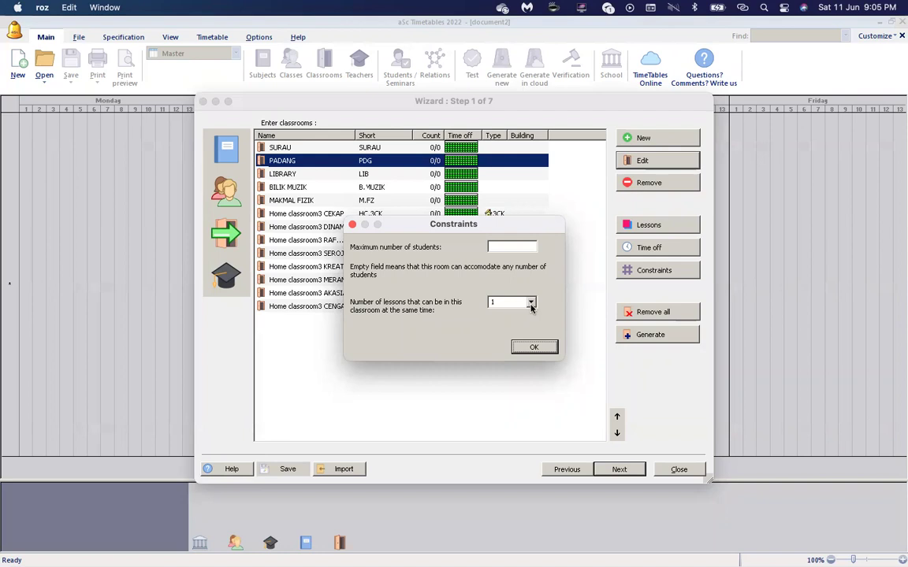
{"action": "left_click", "coordinate": [531, 306]}
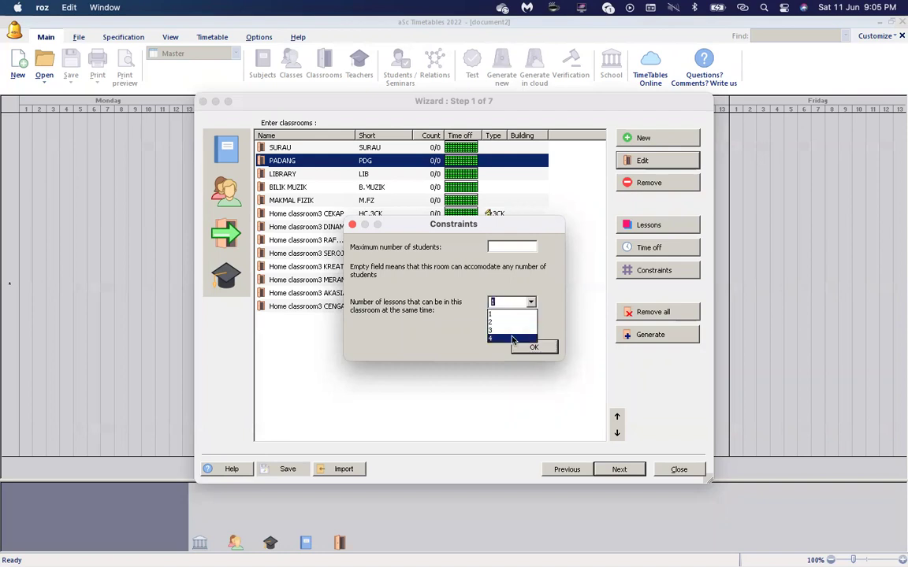
{"action": "left_click", "coordinate": [512, 339]}
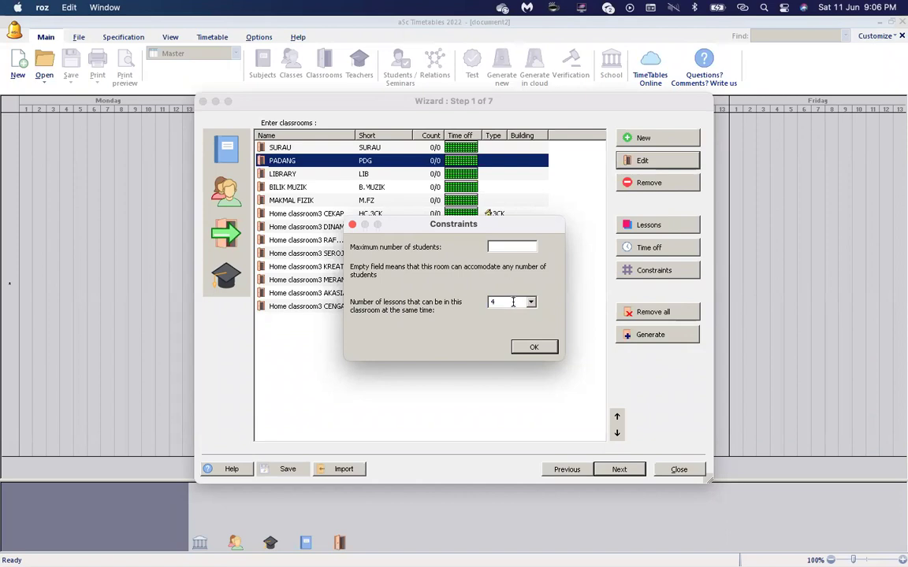
{"action": "left_click", "coordinate": [534, 349]}
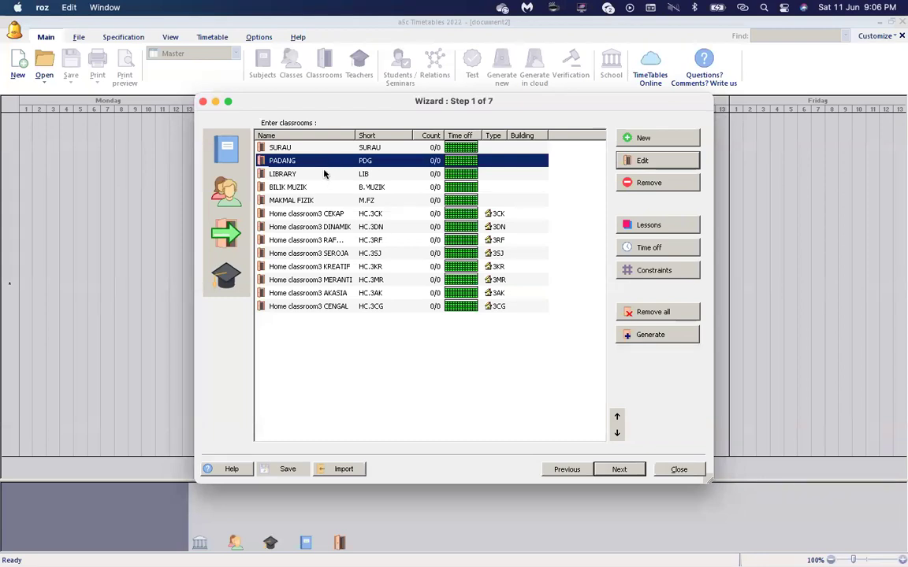
{"action": "left_click", "coordinate": [653, 270]}
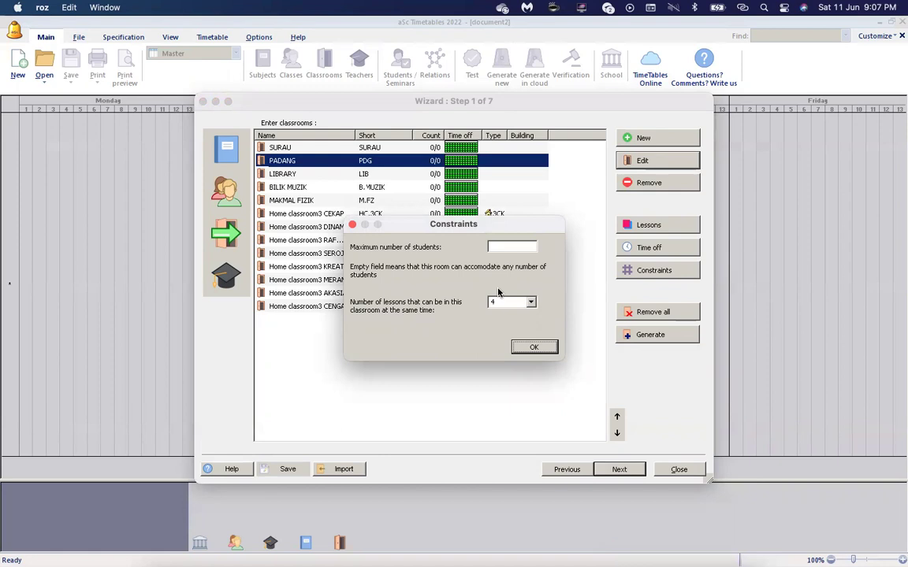
{"action": "left_click", "coordinate": [534, 347]}
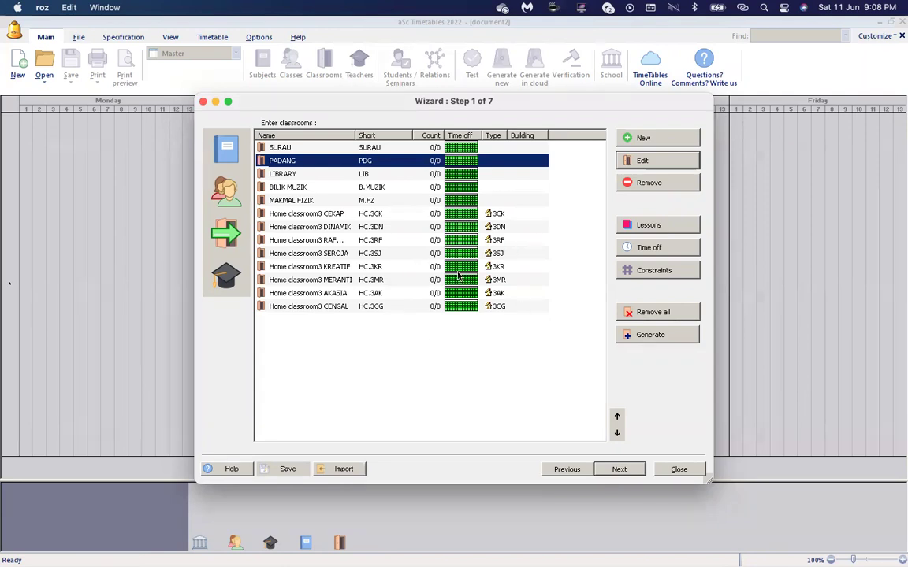
Switch to the wizard's teachers list and select the 3DN class teacher.
{"action": "left_click", "coordinate": [215, 288]}
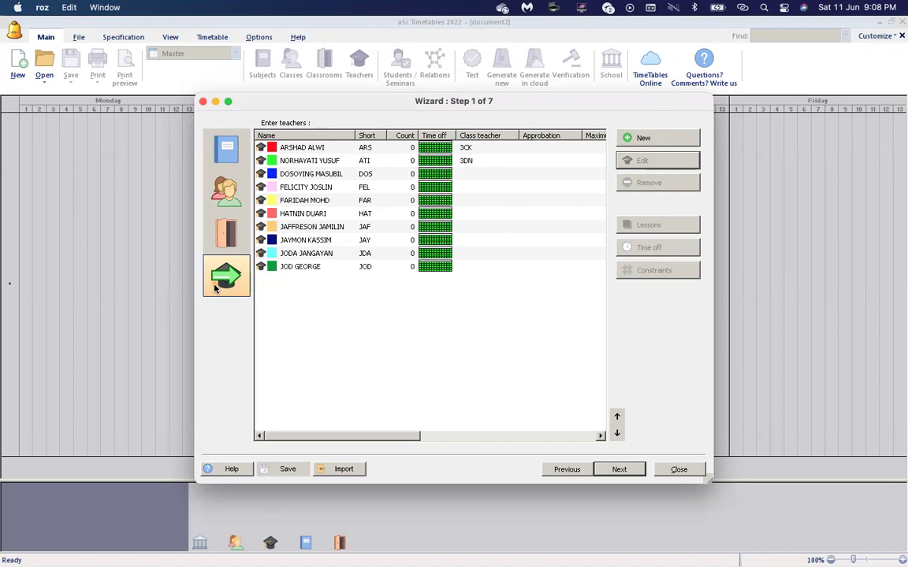
{"action": "left_click", "coordinate": [349, 160]}
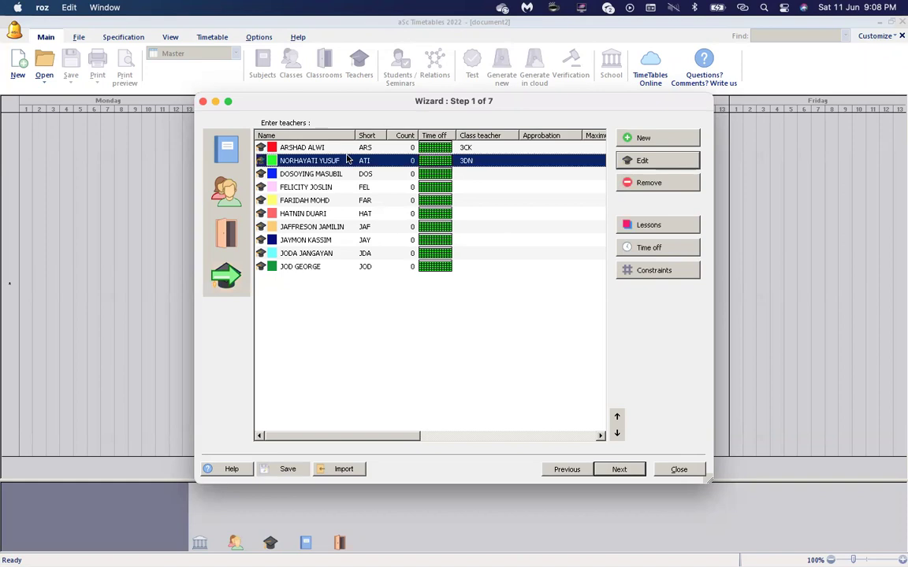
Review the 3DN teacher's constraints, leaving no daily lesson limit, then select the 3CK class teacher.
{"action": "left_click", "coordinate": [640, 275]}
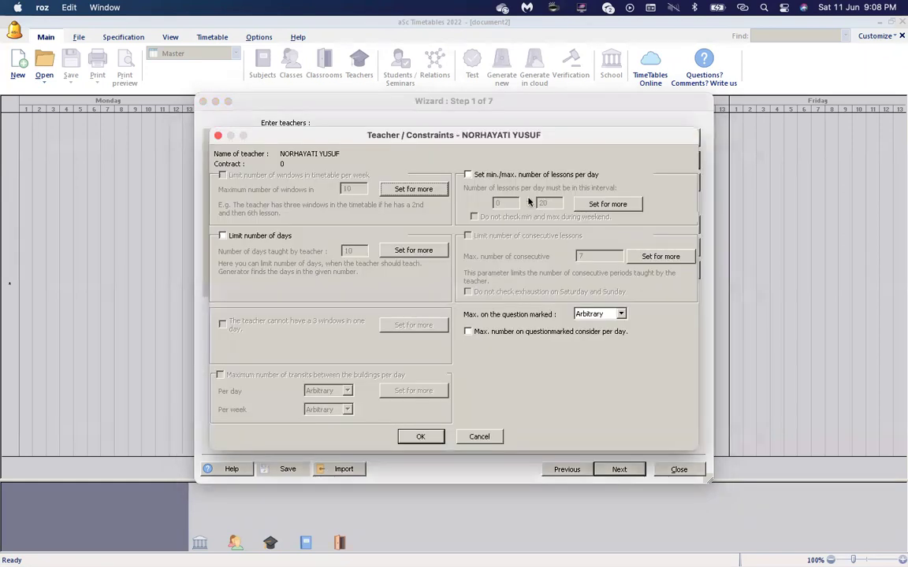
{"action": "left_click", "coordinate": [468, 174]}
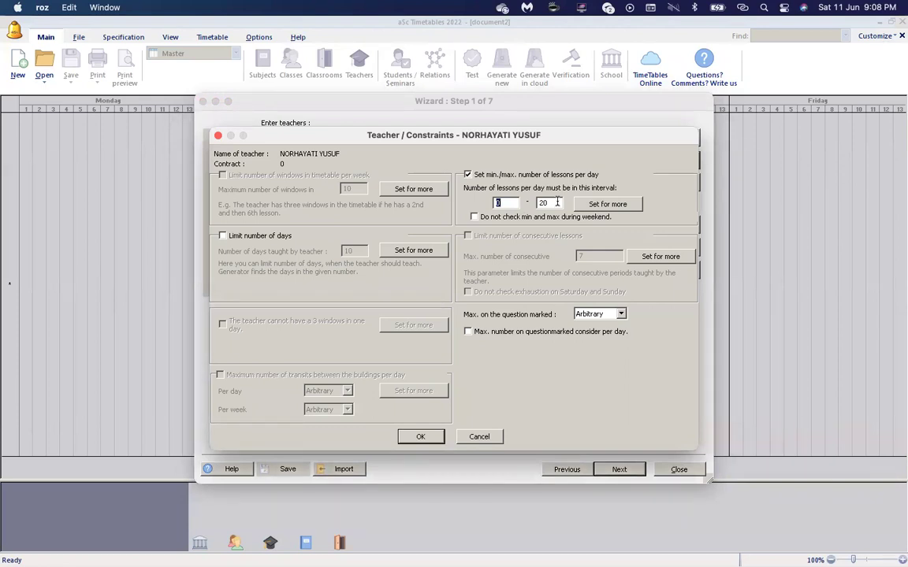
{"action": "left_click", "coordinate": [468, 175]}
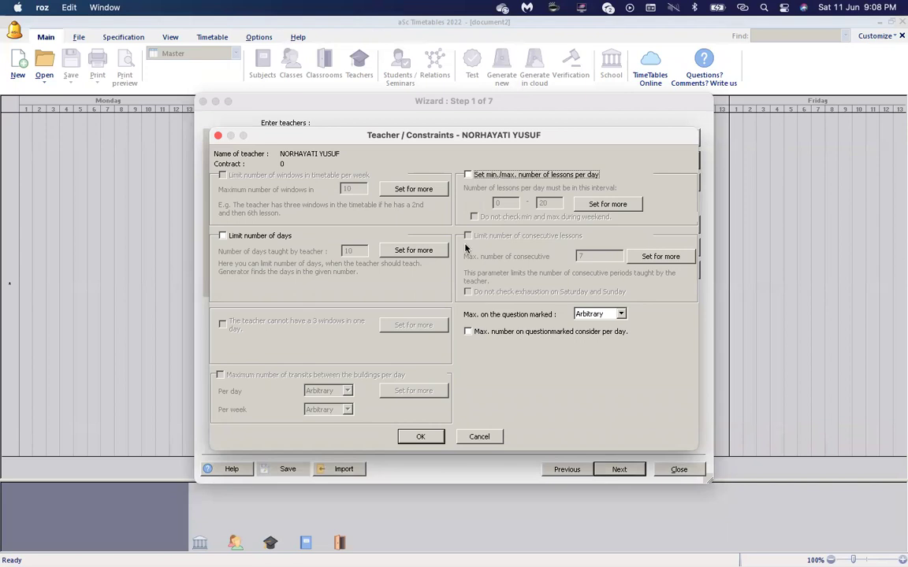
{"action": "left_click", "coordinate": [477, 437]}
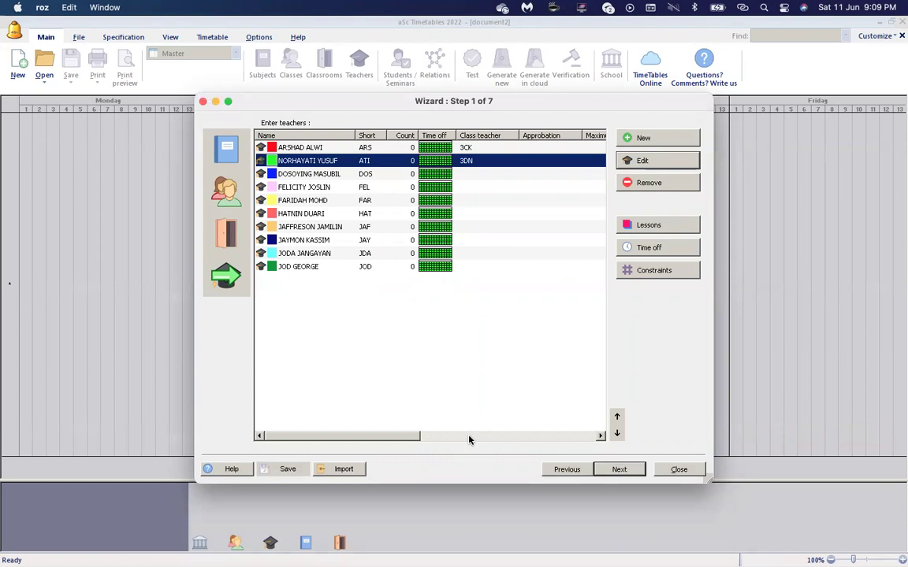
{"action": "left_click", "coordinate": [446, 146]}
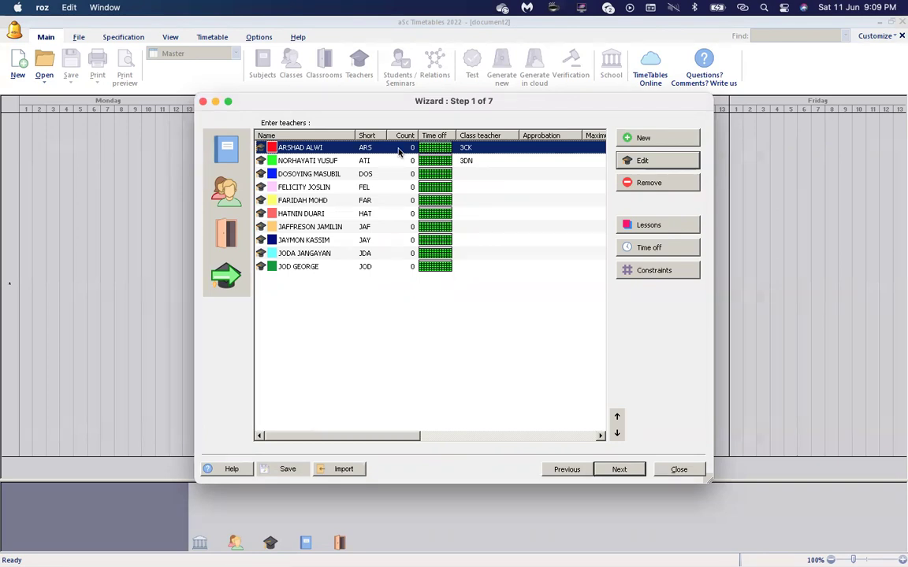
Open the 3CK class teacher's empty lesson contract.
{"action": "left_click", "coordinate": [658, 232]}
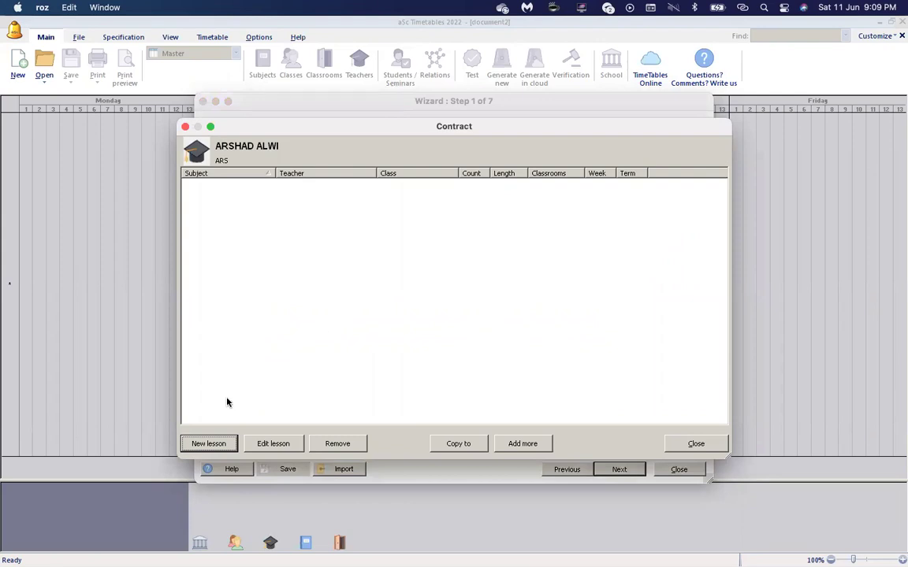
Add BAHASA MELAYU for 3 CEKAP as 5 double periods per week.
{"action": "left_click", "coordinate": [209, 446]}
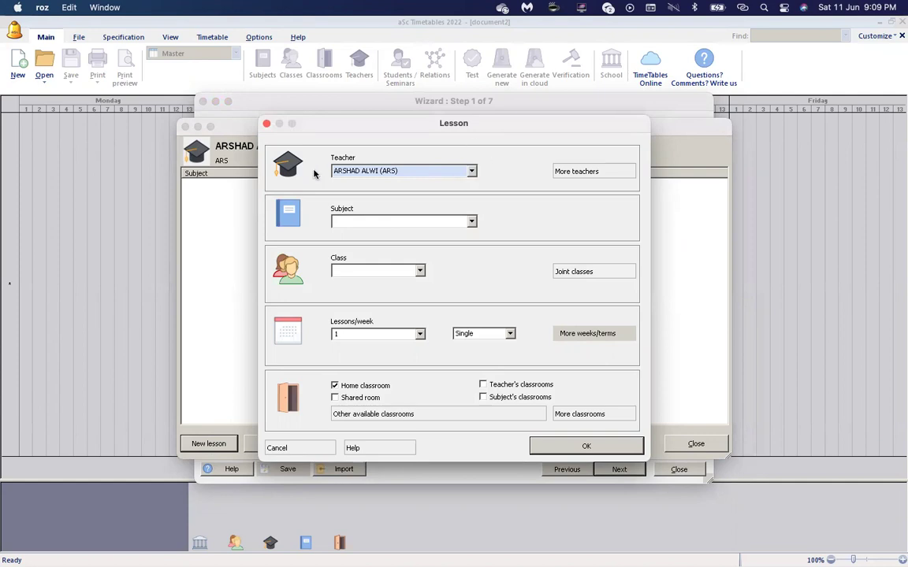
{"action": "left_click", "coordinate": [347, 221]}
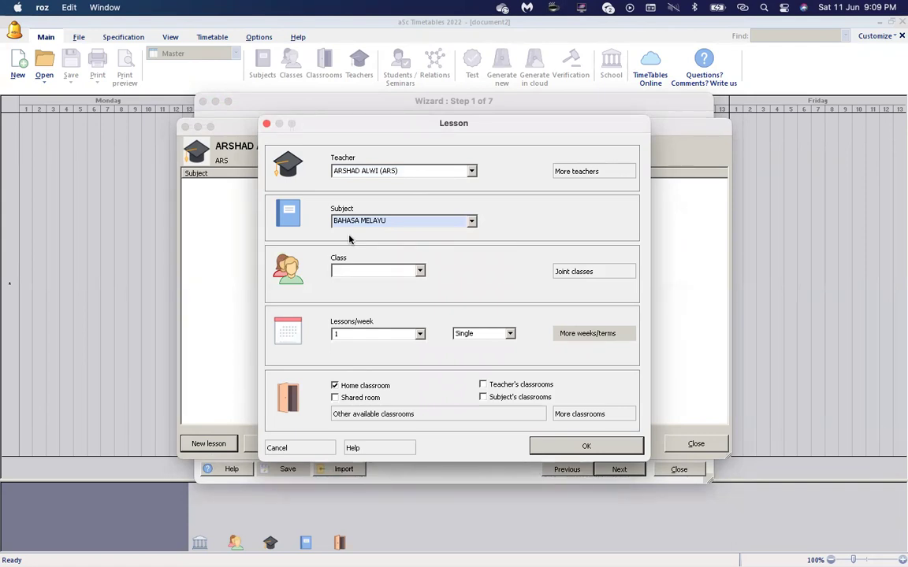
{"action": "left_click", "coordinate": [358, 271]}
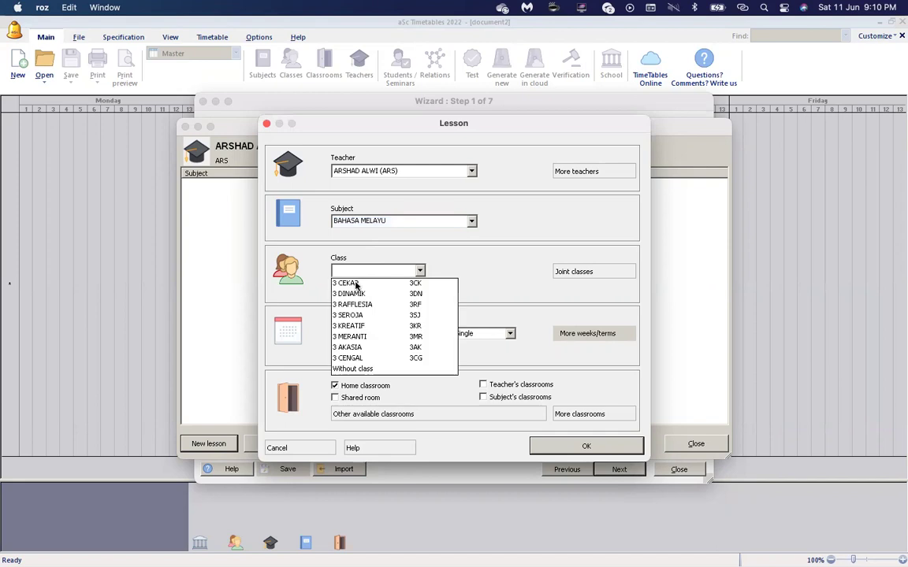
{"action": "left_click", "coordinate": [355, 284]}
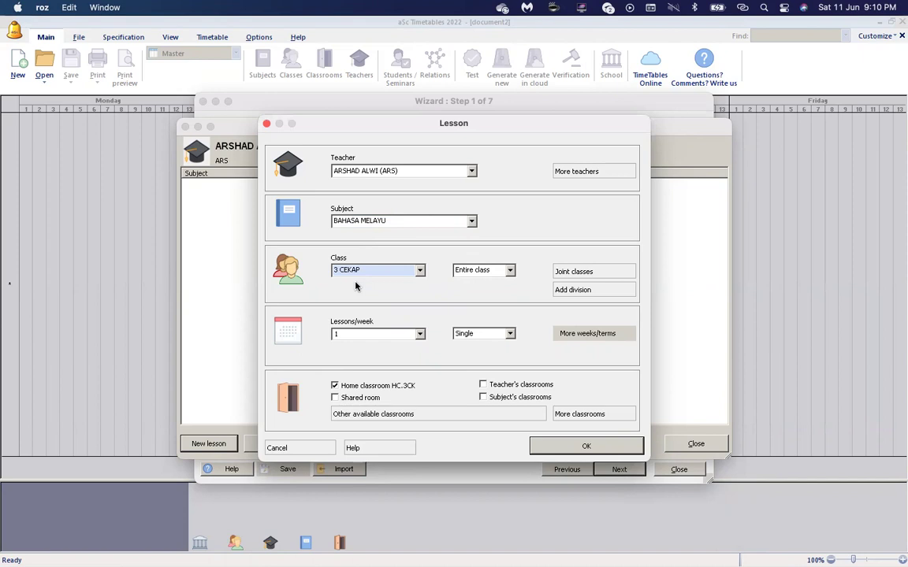
{"action": "left_click", "coordinate": [420, 335]}
{"action": "left_click", "coordinate": [386, 409]}
{"action": "left_click", "coordinate": [487, 335]}
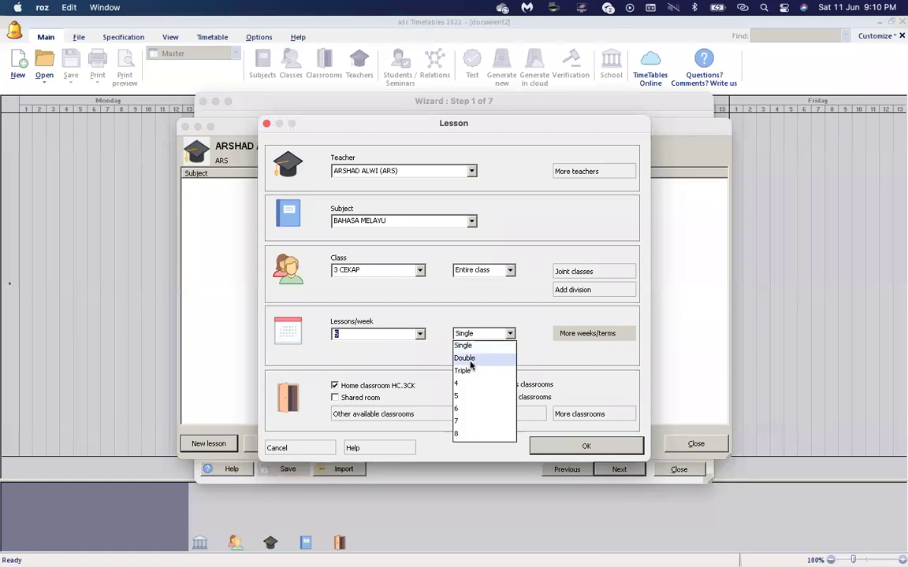
{"action": "left_click", "coordinate": [466, 359]}
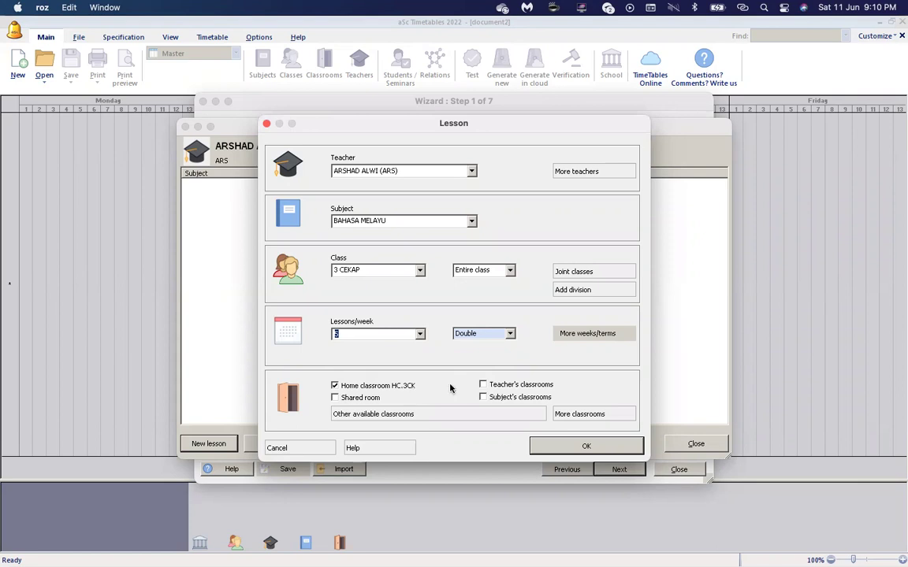
{"action": "left_click", "coordinate": [569, 454]}
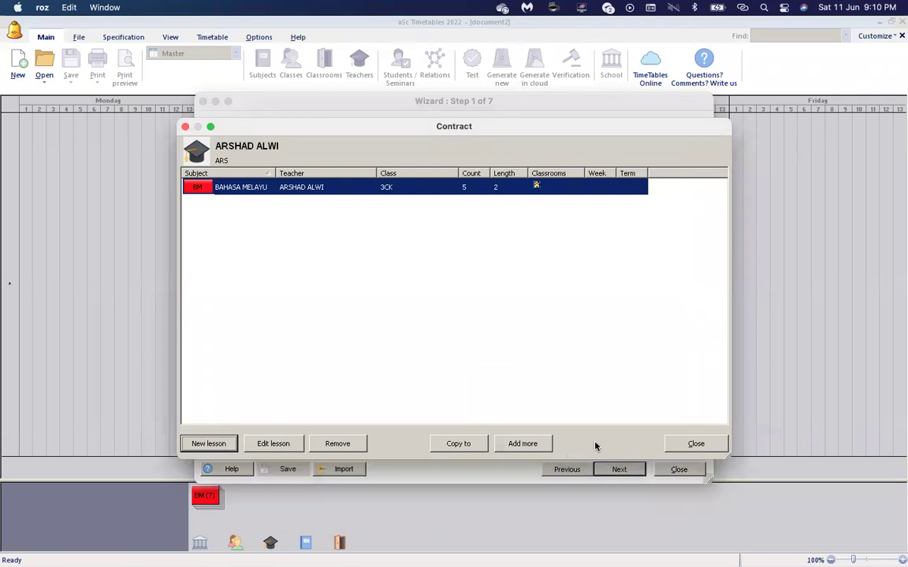
Close the 3CK contract and select the 3DN class teacher in the list.
{"action": "left_click", "coordinate": [688, 450]}
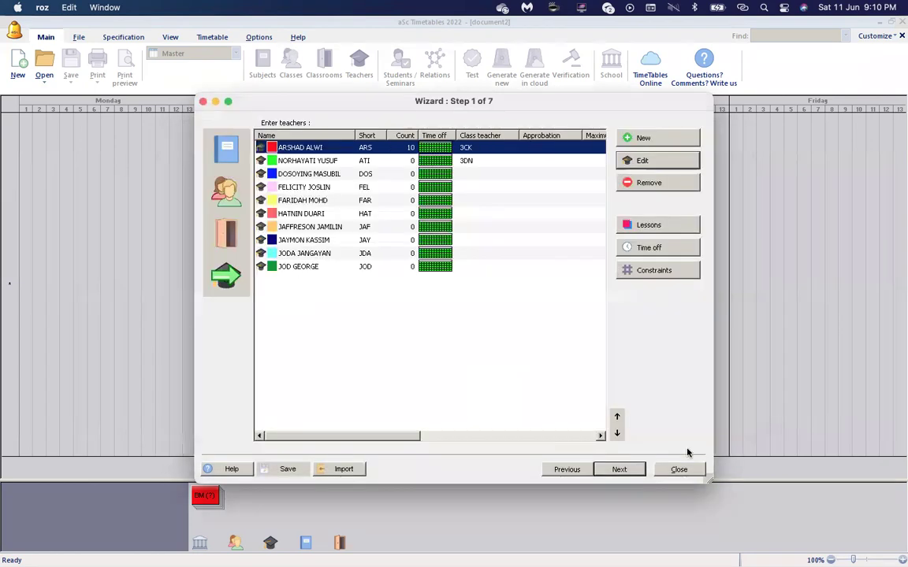
{"action": "left_click", "coordinate": [445, 160]}
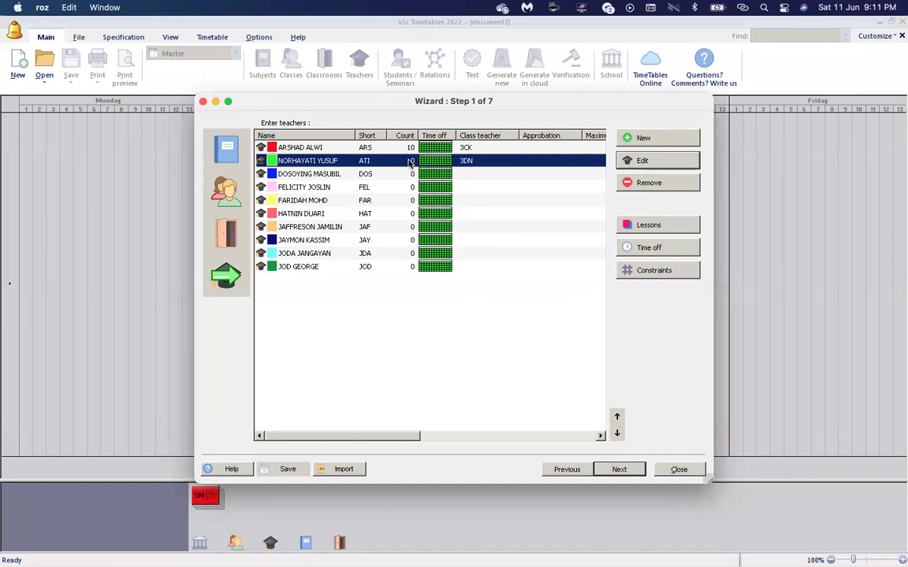
Open the 3DN teacher's contract and add BAHASA INGGERIS for 3 DINAMIK, 4 double periods weekly.
{"action": "left_click", "coordinate": [671, 229]}
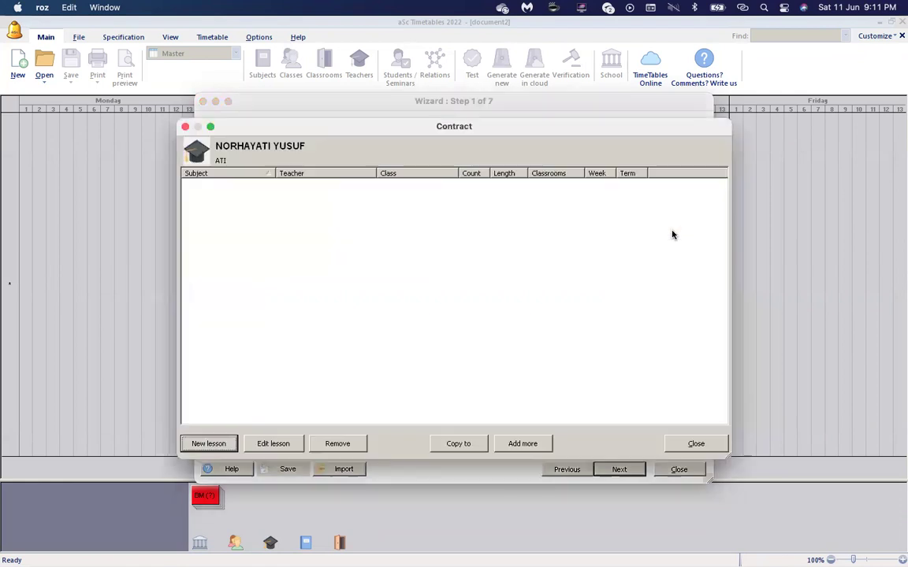
{"action": "left_click", "coordinate": [209, 444]}
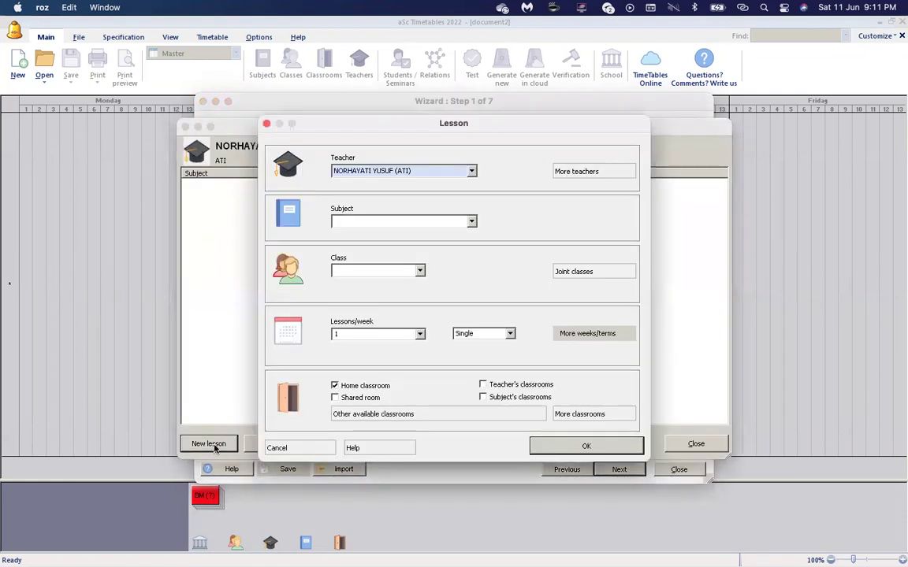
{"action": "left_click", "coordinate": [409, 224]}
{"action": "left_click", "coordinate": [391, 245]}
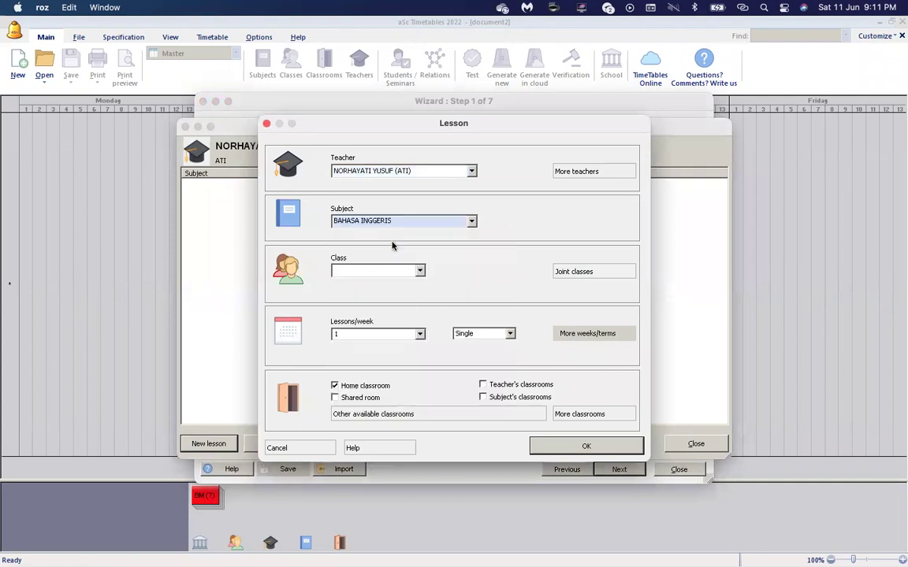
{"action": "left_click", "coordinate": [417, 271]}
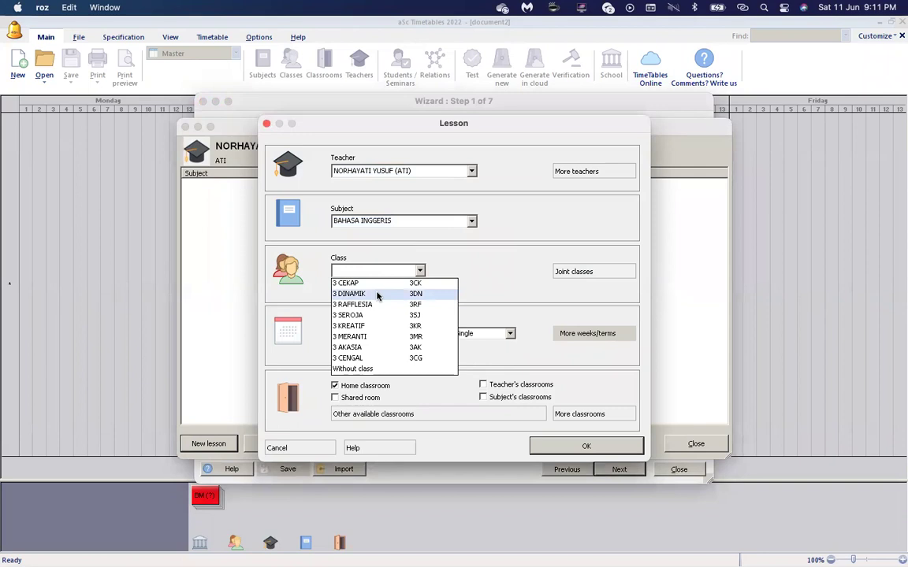
{"action": "left_click", "coordinate": [377, 294]}
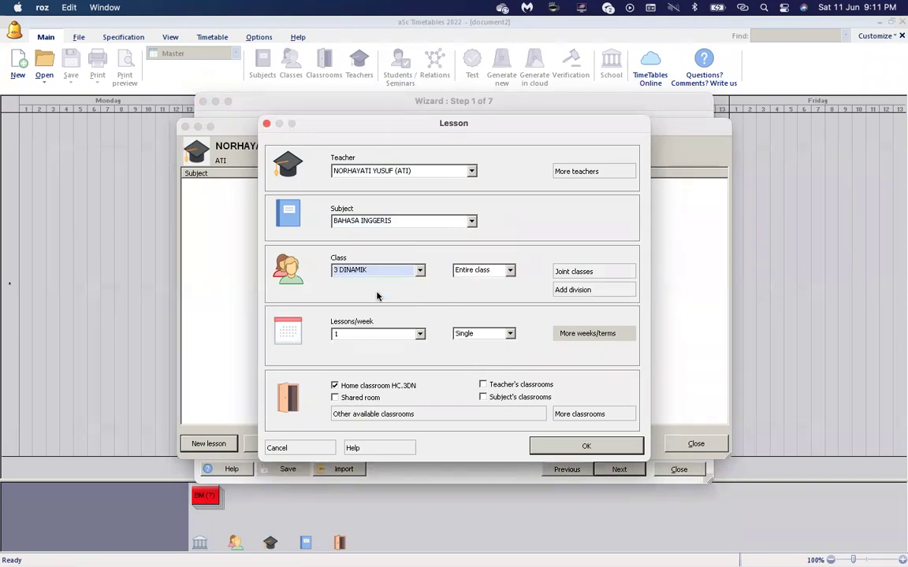
{"action": "left_click", "coordinate": [420, 334]}
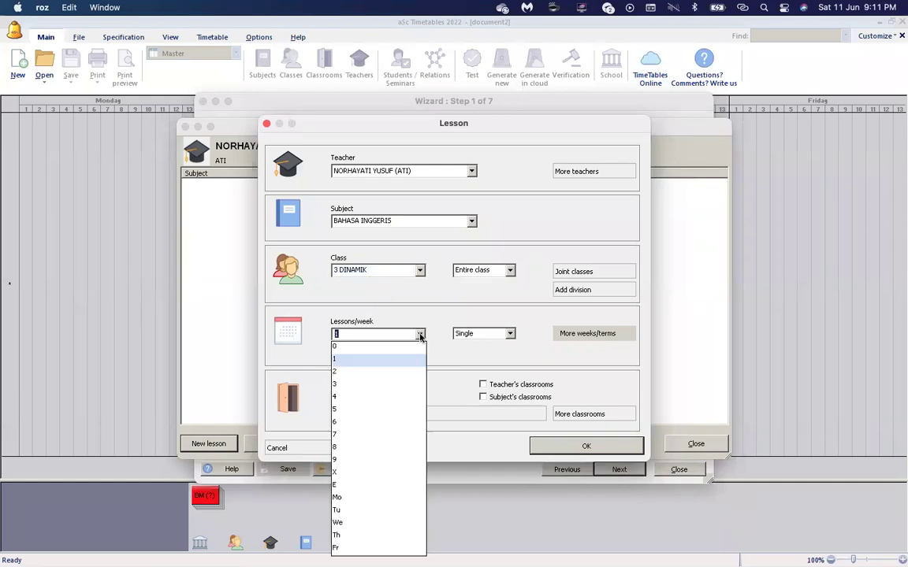
{"action": "left_click", "coordinate": [393, 395]}
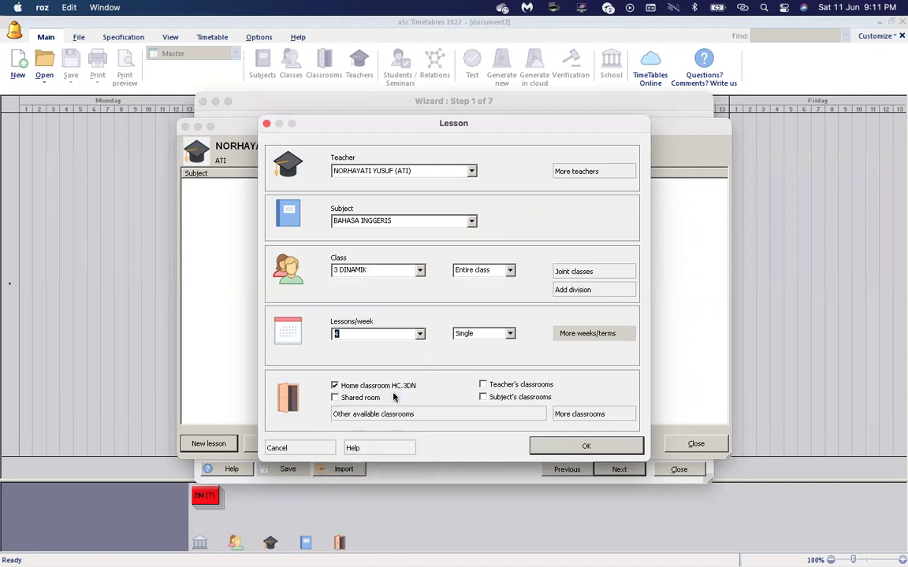
{"action": "left_click", "coordinate": [503, 338]}
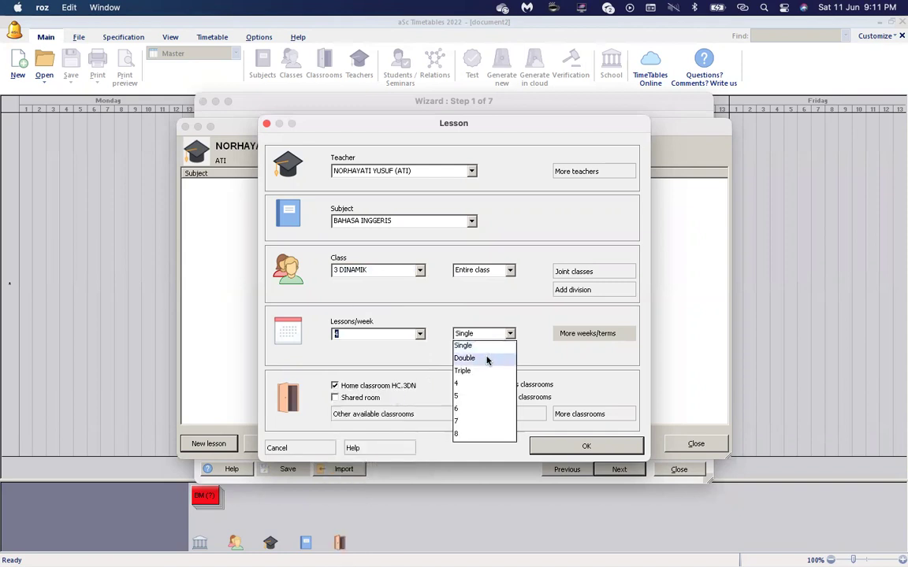
{"action": "left_click", "coordinate": [486, 360]}
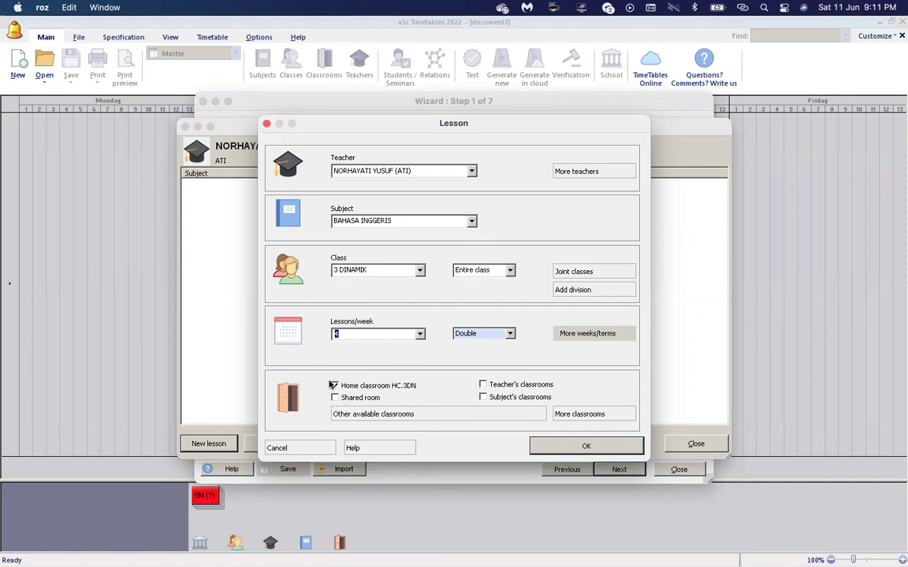
{"action": "left_click", "coordinate": [595, 450]}
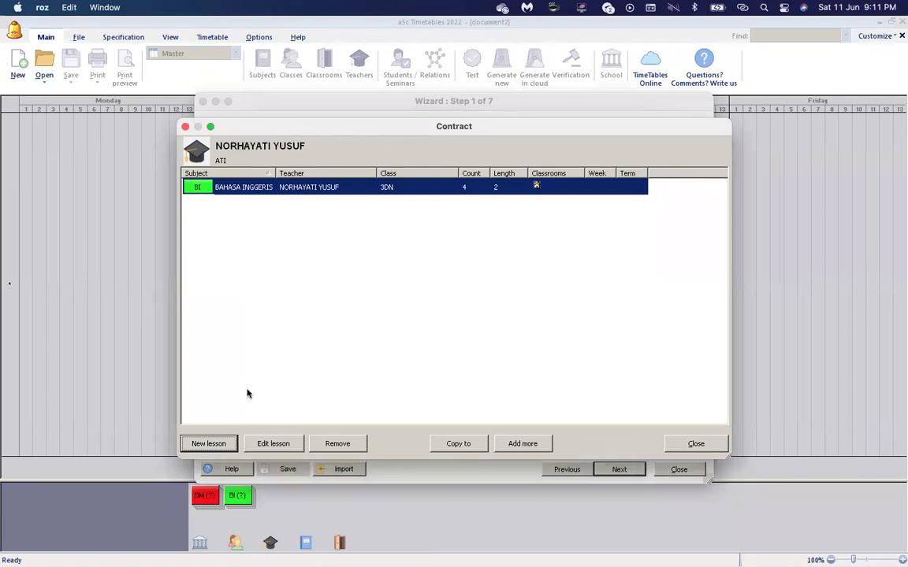
Add another BAHASA INGGERIS lesson for 3 DINAMIK: 1 single period weekly, home classroom ticked.
{"action": "left_click", "coordinate": [208, 444]}
{"action": "left_click", "coordinate": [338, 220]}
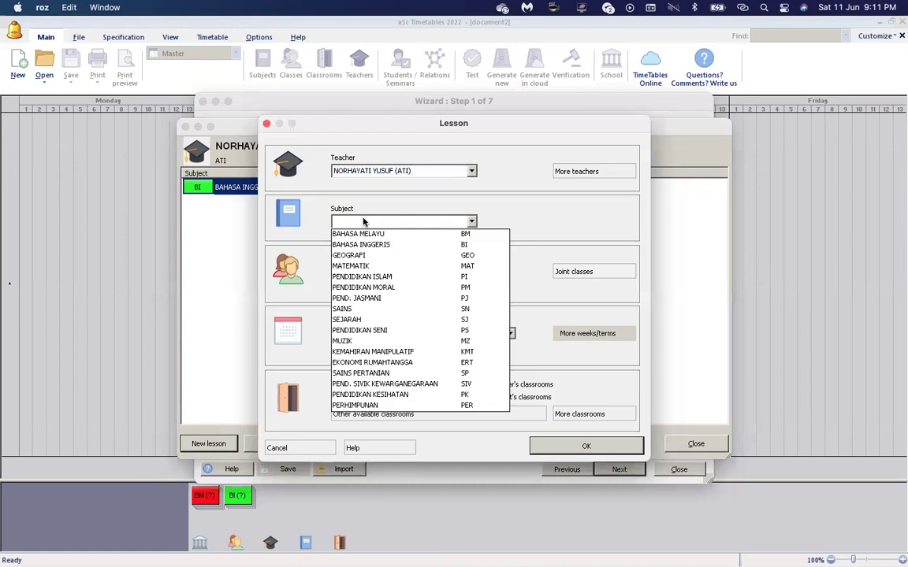
{"action": "left_click", "coordinate": [363, 245]}
{"action": "left_click", "coordinate": [371, 269]}
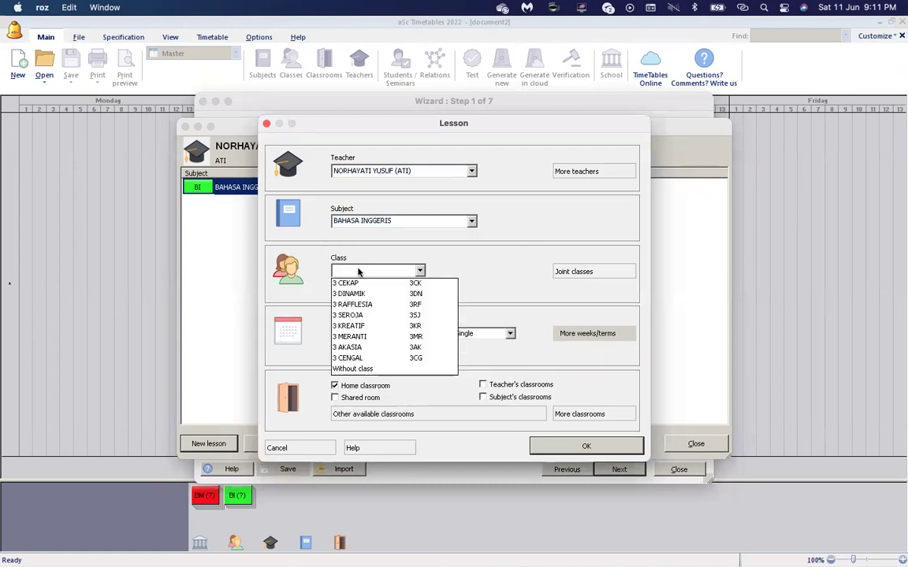
{"action": "left_click", "coordinate": [359, 293]}
{"action": "left_click_drag", "start_coordinate": [382, 126], "coordinate": [428, 203]}
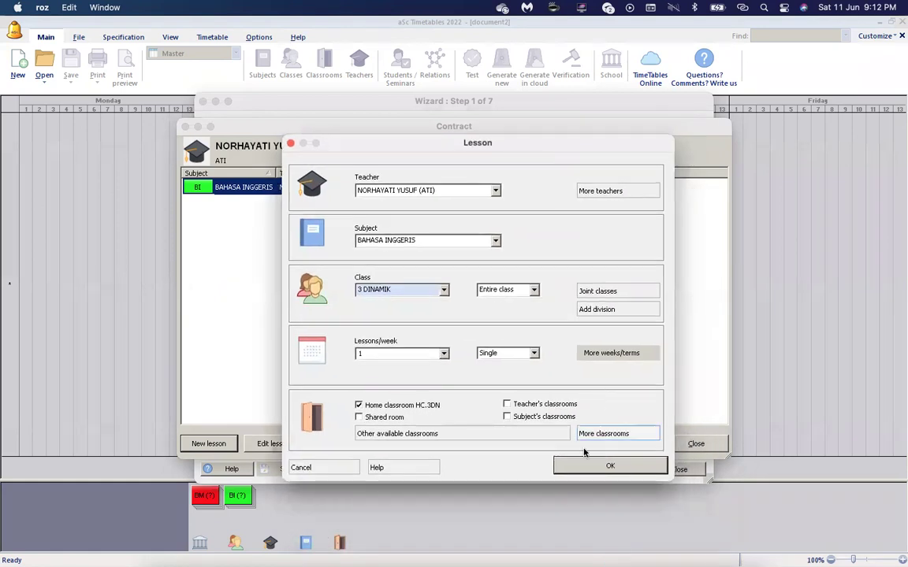
{"action": "left_click", "coordinate": [358, 404]}
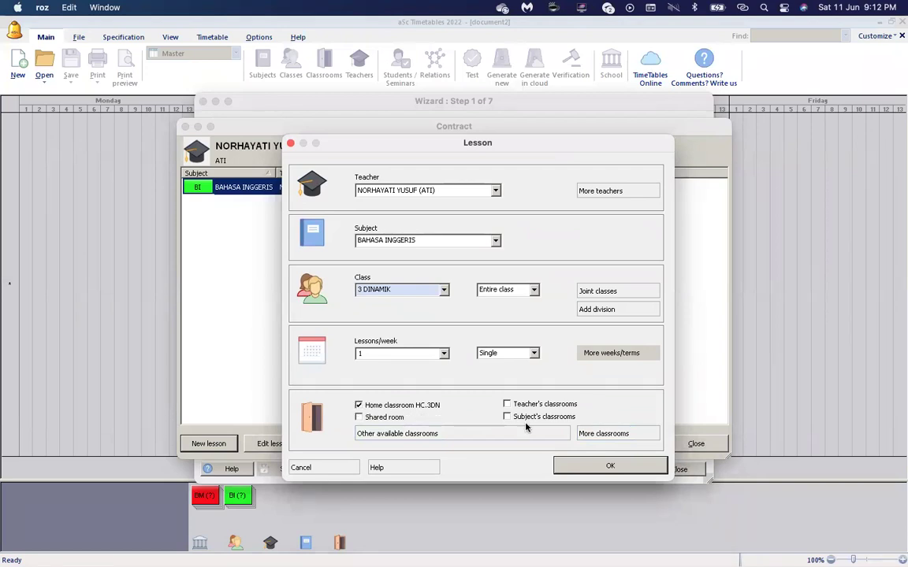
{"action": "left_click", "coordinate": [573, 465]}
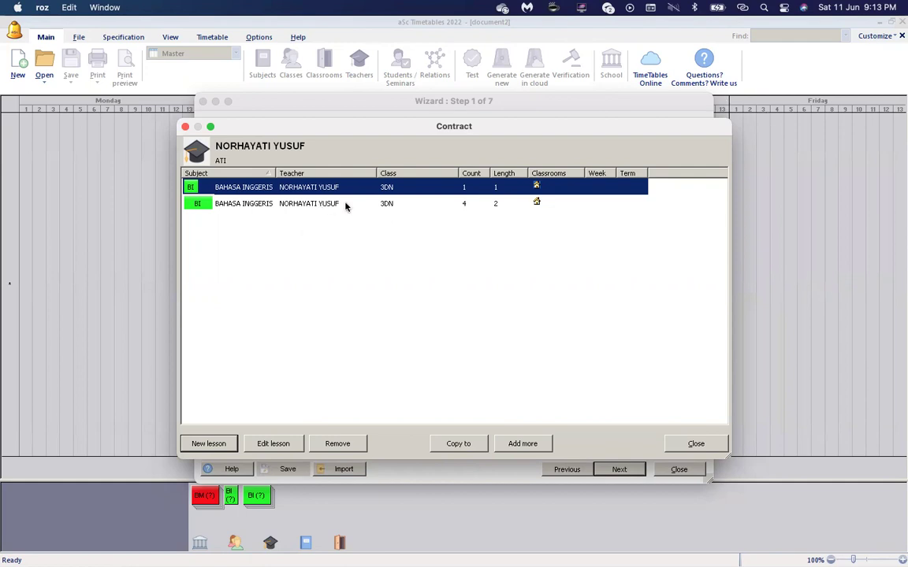
{"action": "left_click", "coordinate": [214, 448]}
{"action": "left_click", "coordinate": [420, 272]}
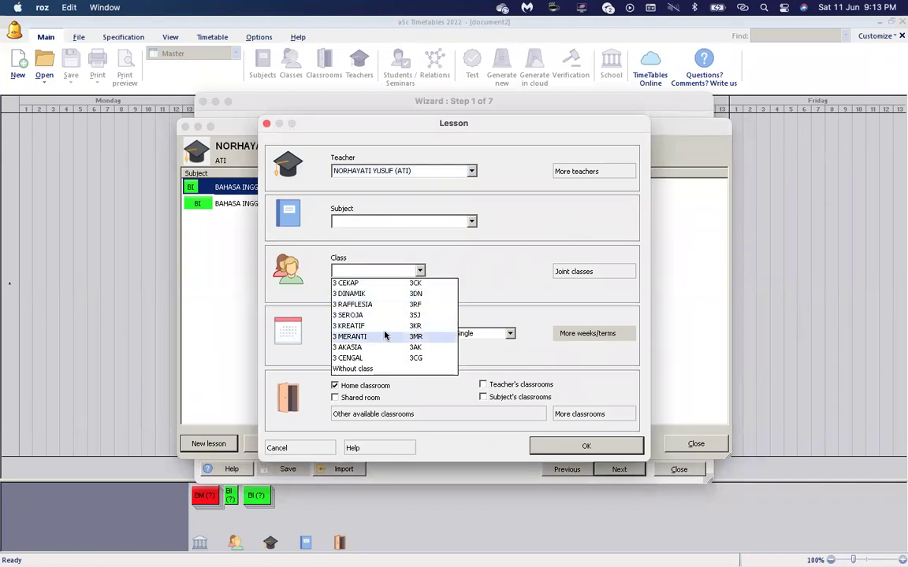
{"action": "left_click", "coordinate": [351, 306]}
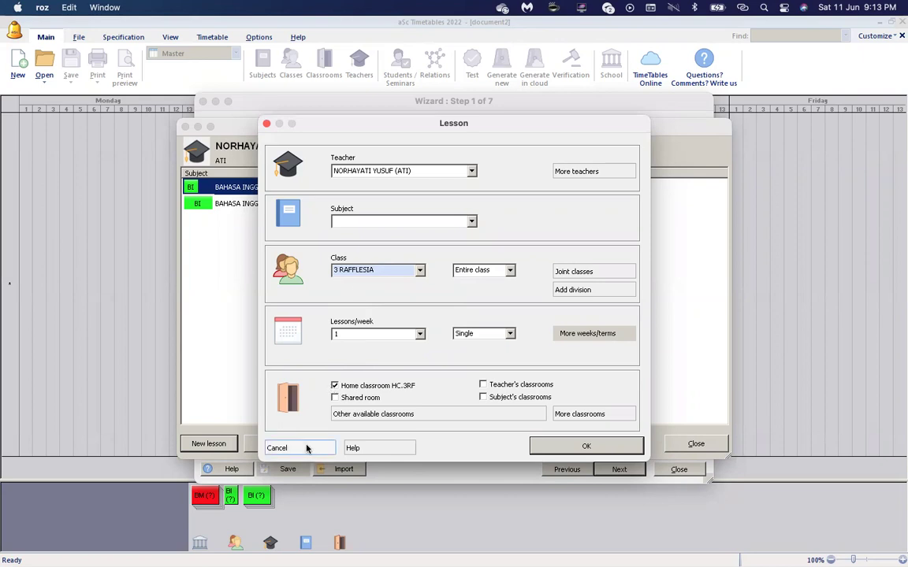
{"action": "left_click", "coordinate": [419, 270]}
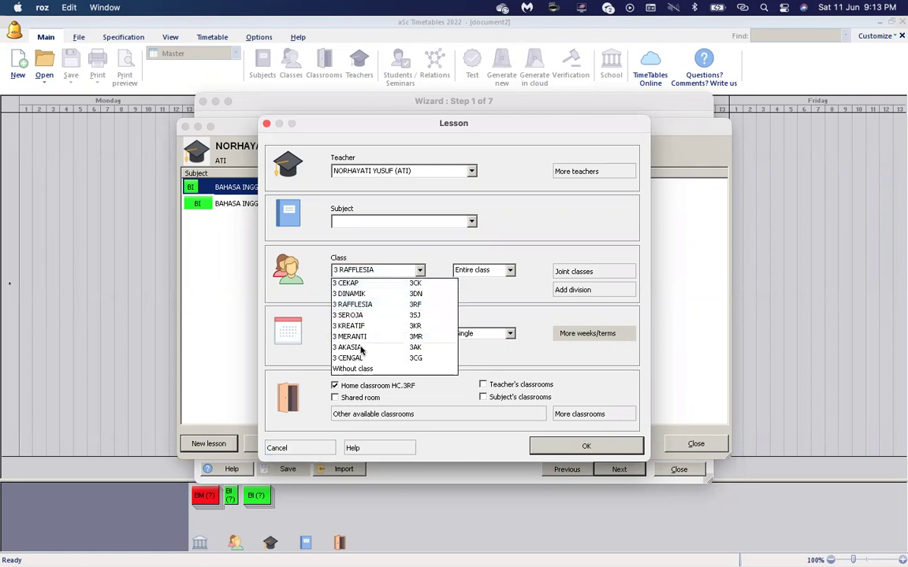
{"action": "left_click", "coordinate": [407, 270]}
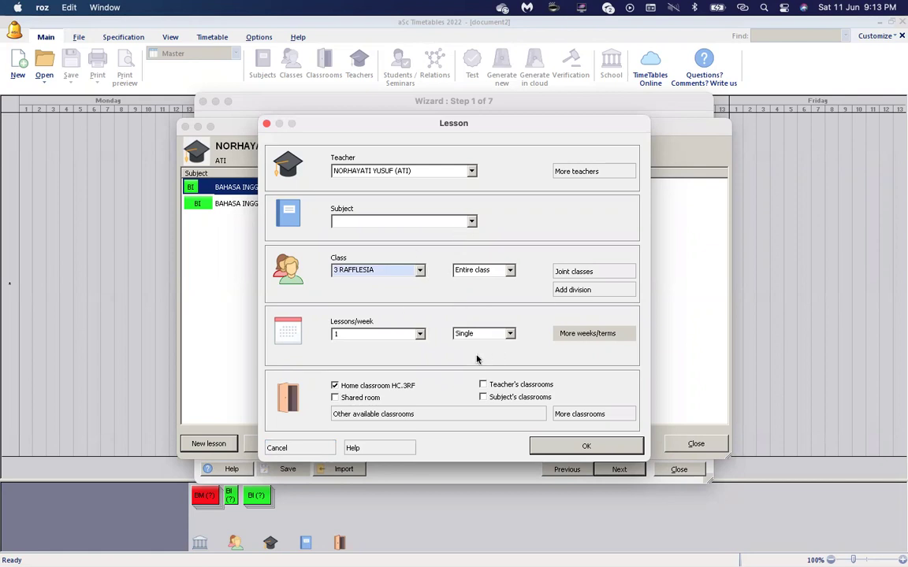
{"action": "left_click", "coordinate": [305, 449]}
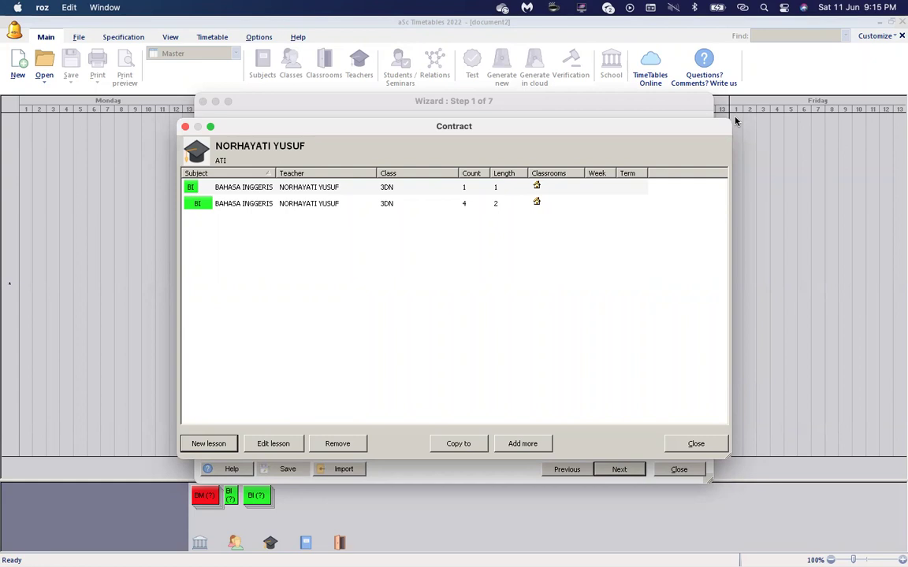
Close the contract and add subjects PA(a) and pa(b), each with a matching short name.
{"action": "left_click", "coordinate": [697, 444]}
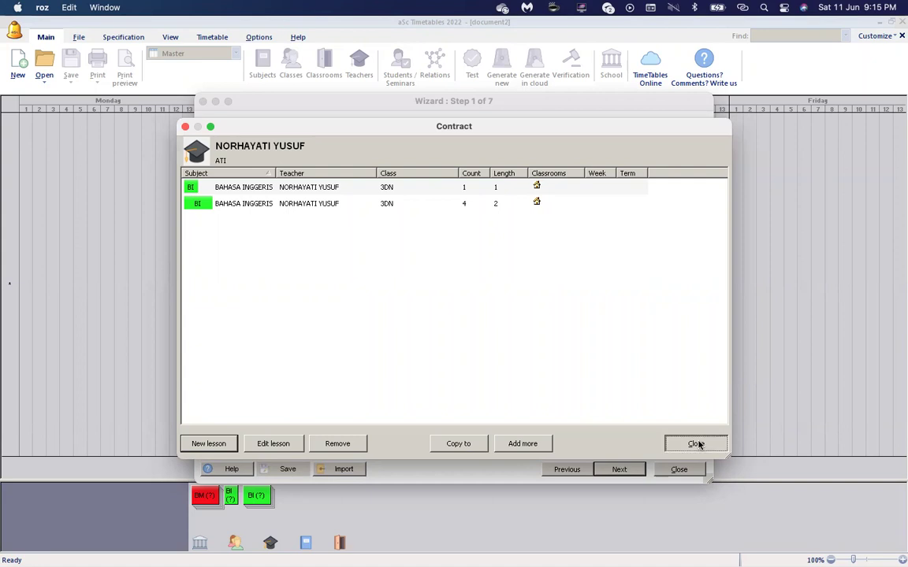
{"action": "left_click", "coordinate": [217, 149]}
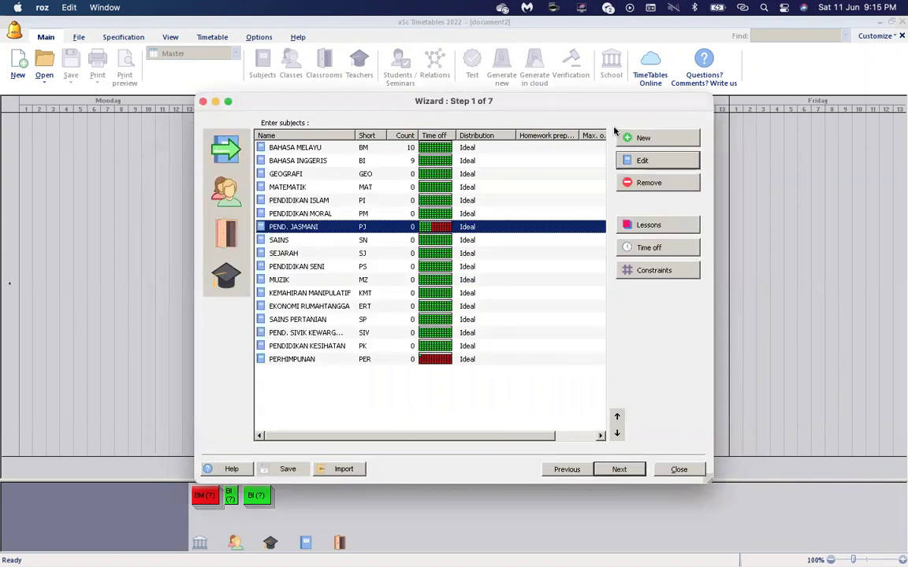
{"action": "left_click", "coordinate": [664, 139]}
{"action": "type", "text": "PA"}
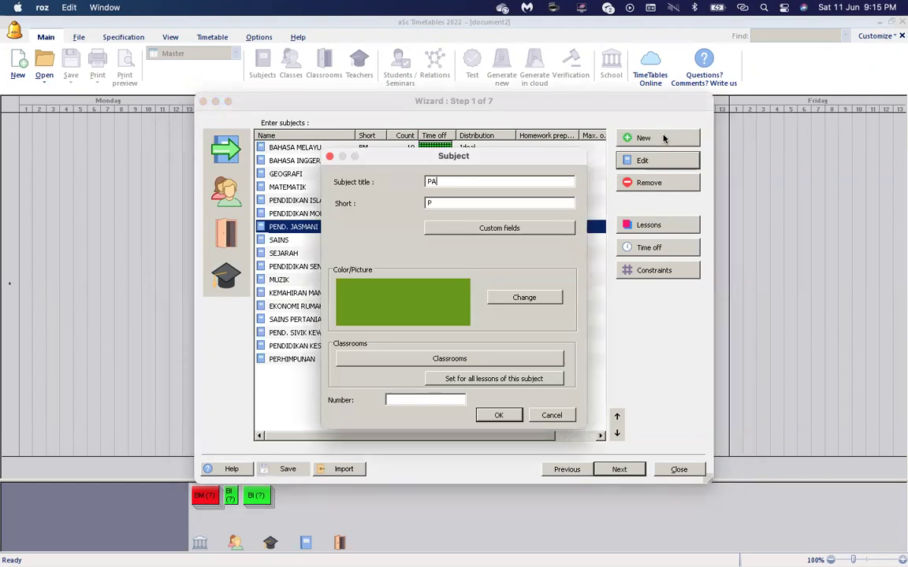
{"action": "type", "text": "(a)"}
{"action": "left_click", "coordinate": [526, 202]}
{"action": "type", "text": "Pa(a)"}
{"action": "left_click", "coordinate": [500, 417]}
{"action": "left_click", "coordinate": [674, 141]}
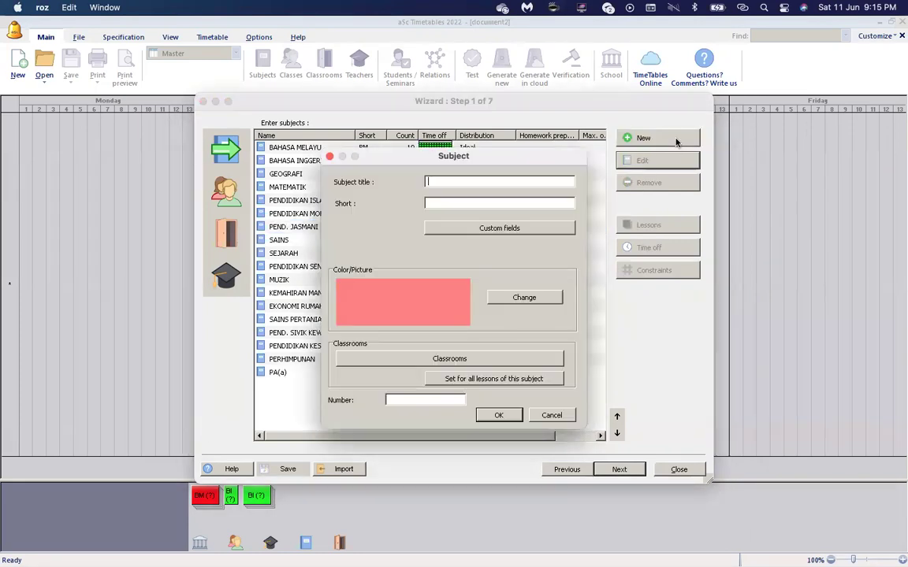
{"action": "type", "text": "pa(b"}
{"action": "key", "text": "Tab"}
{"action": "type", "text": "p"}
{"action": "key", "text": "Return"}
Add subjects pa(c) and pa(kk), each with a matching short name.
{"action": "left_click", "coordinate": [677, 141]}
{"action": "type", "text": "pa"}
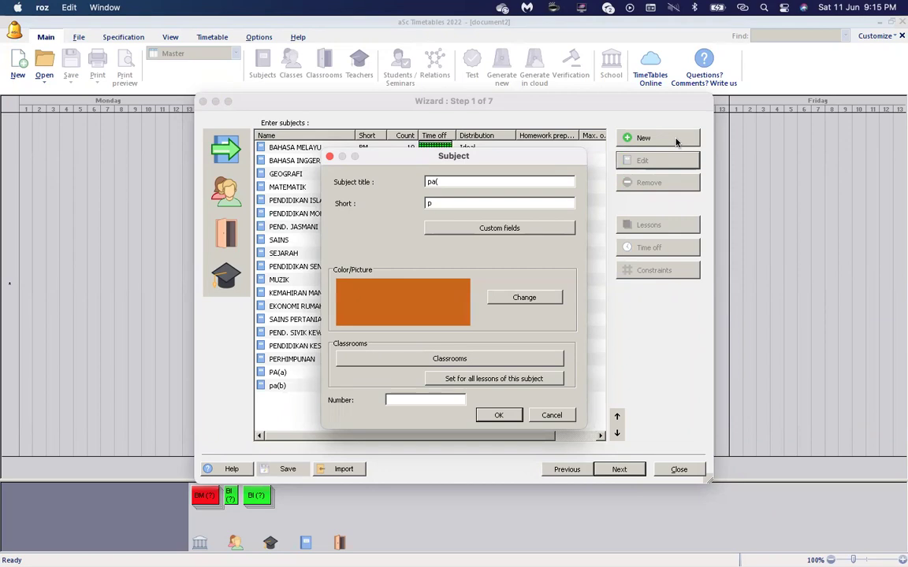
{"action": "type", "text": "(c"}
{"action": "key", "text": "Tab"}
{"action": "type", "text": "a(c)"}
{"action": "key", "text": "Return"}
{"action": "left_click", "coordinate": [676, 142]}
{"action": "type", "text": "pa(kk)"}
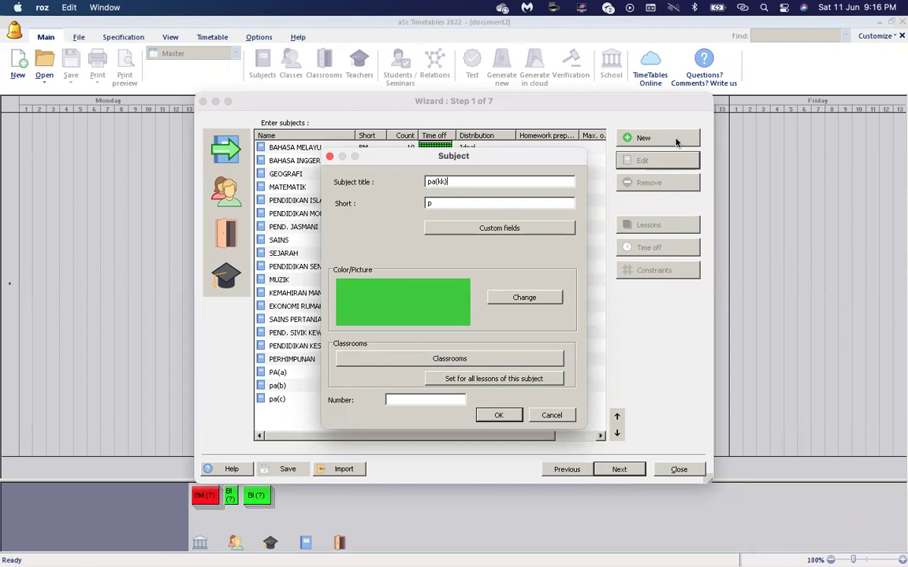
{"action": "key", "text": "Tab"}
{"action": "type", "text": "pa(kk)"}
{"action": "key", "text": "Return"}
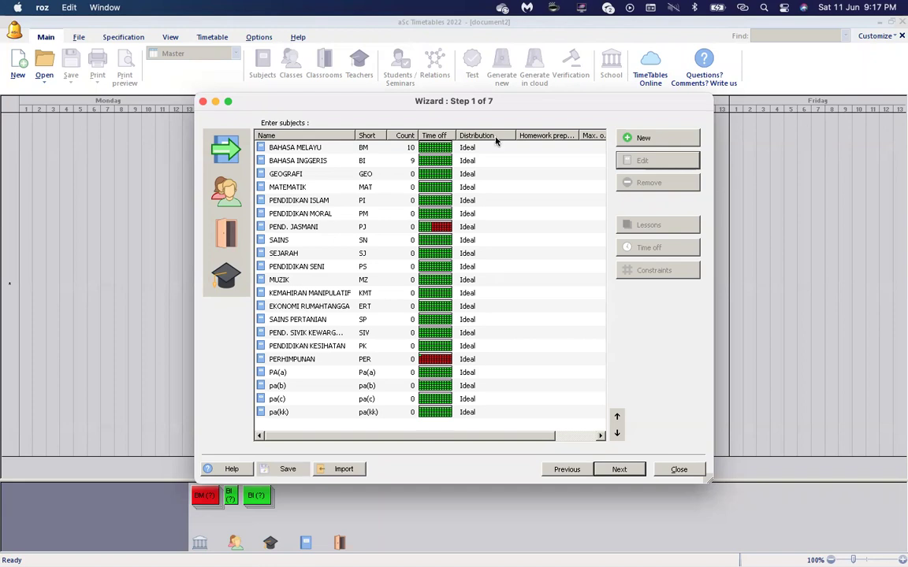
Look over the teachers and classrooms lists, then return to the subjects list.
{"action": "left_click", "coordinate": [228, 282]}
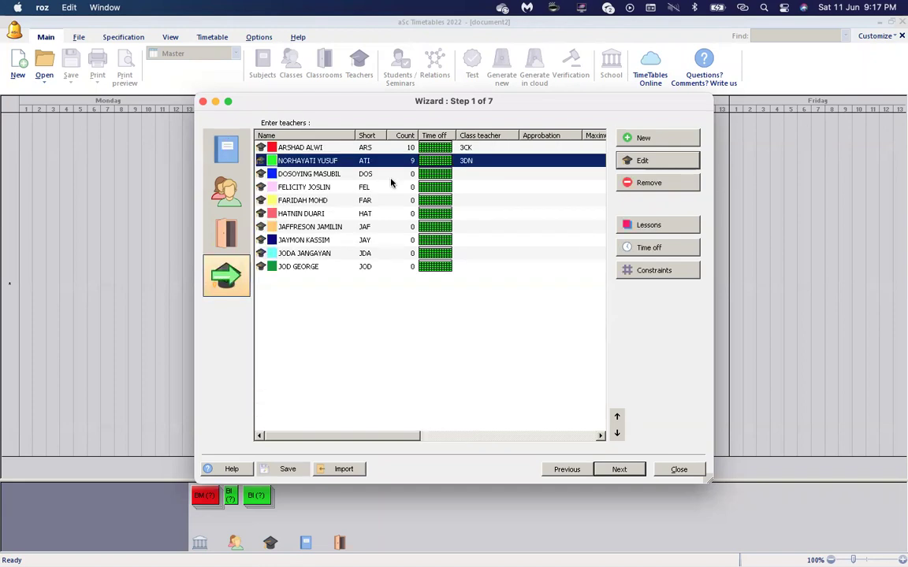
{"action": "left_click", "coordinate": [391, 174]}
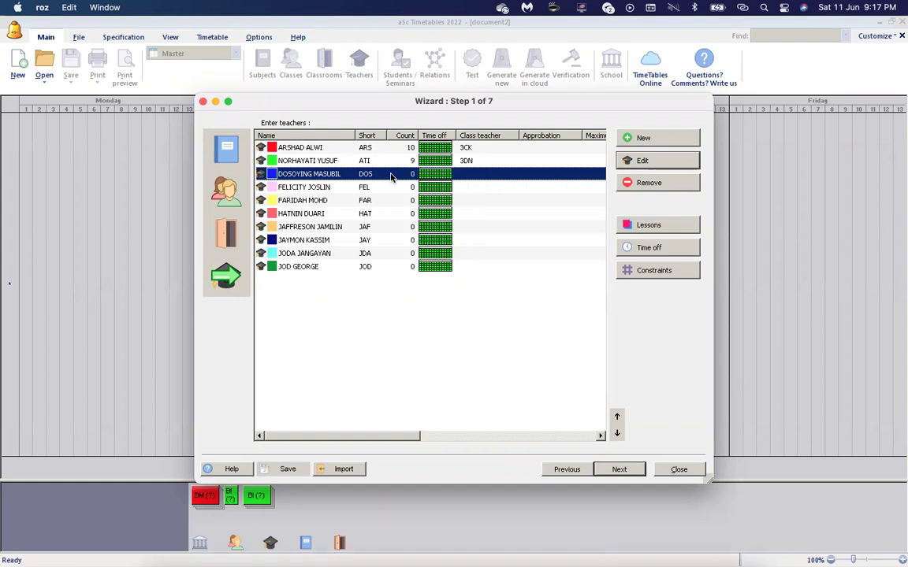
{"action": "left_click", "coordinate": [234, 231]}
{"action": "left_click", "coordinate": [306, 179]}
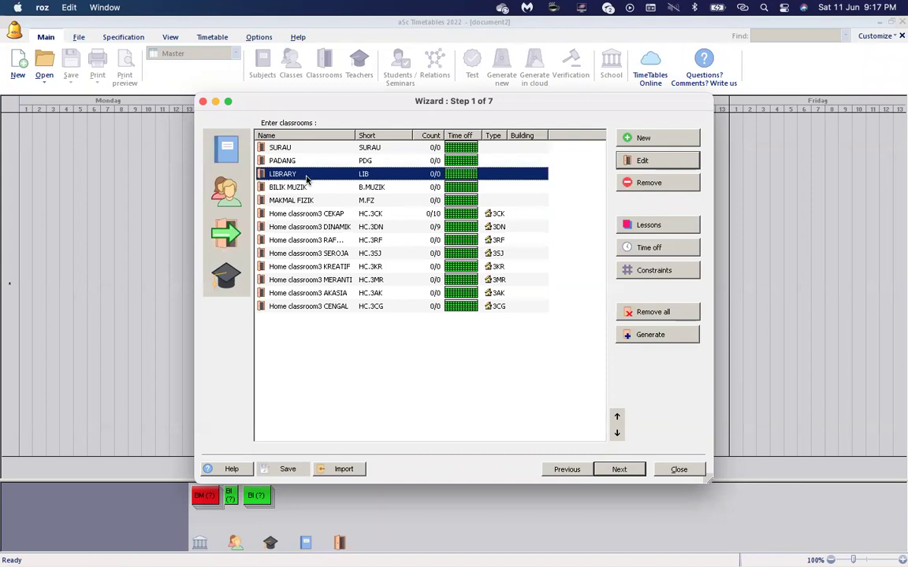
{"action": "left_click", "coordinate": [233, 155]}
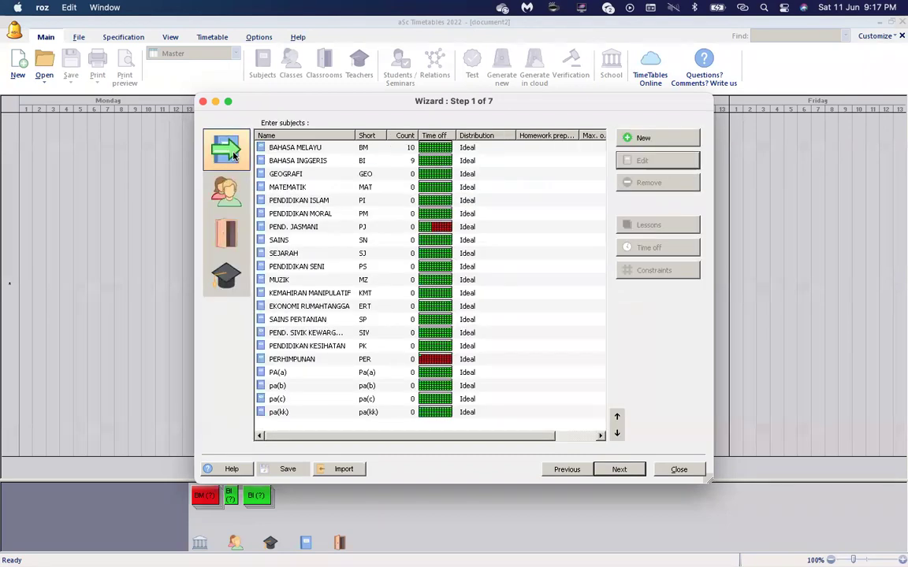
Create subject NILAM with short name NIL, then show the teachers list.
{"action": "left_click", "coordinate": [661, 138]}
{"action": "type", "text": "NILAM"}
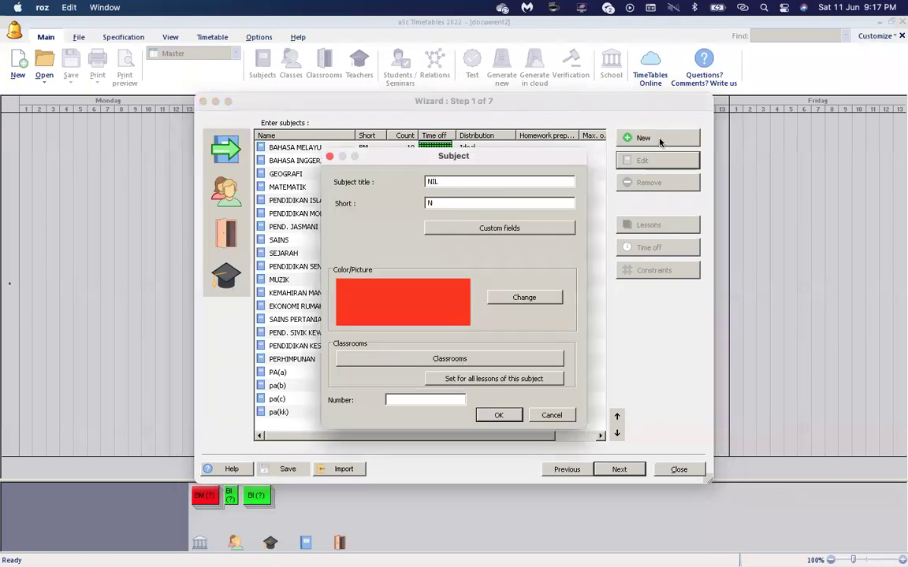
{"action": "key", "text": "Tab"}
{"action": "type", "text": "NI"}
{"action": "key", "text": "BackSpace"}
{"action": "key", "text": "BackSpace"}
{"action": "type", "text": "NIL"}
{"action": "key", "text": "Return"}
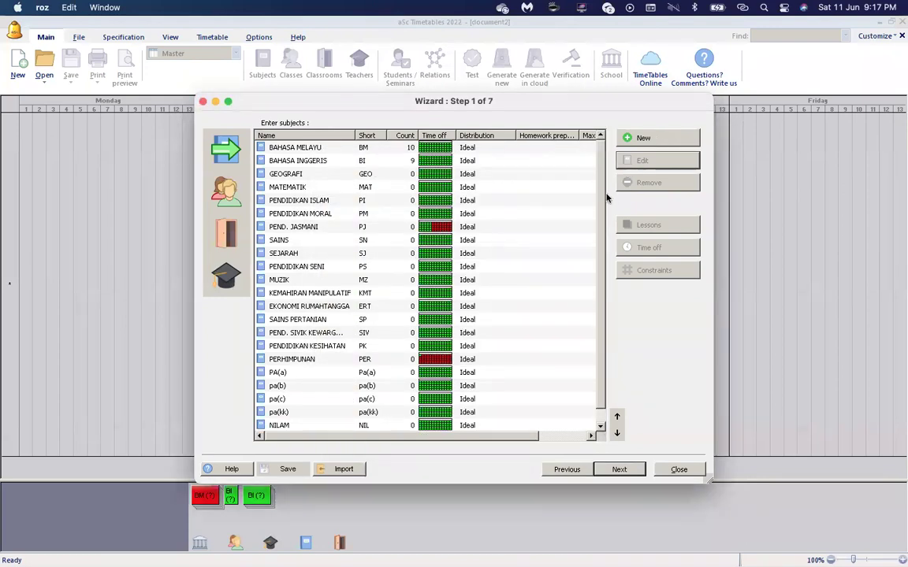
{"action": "left_click", "coordinate": [235, 199]}
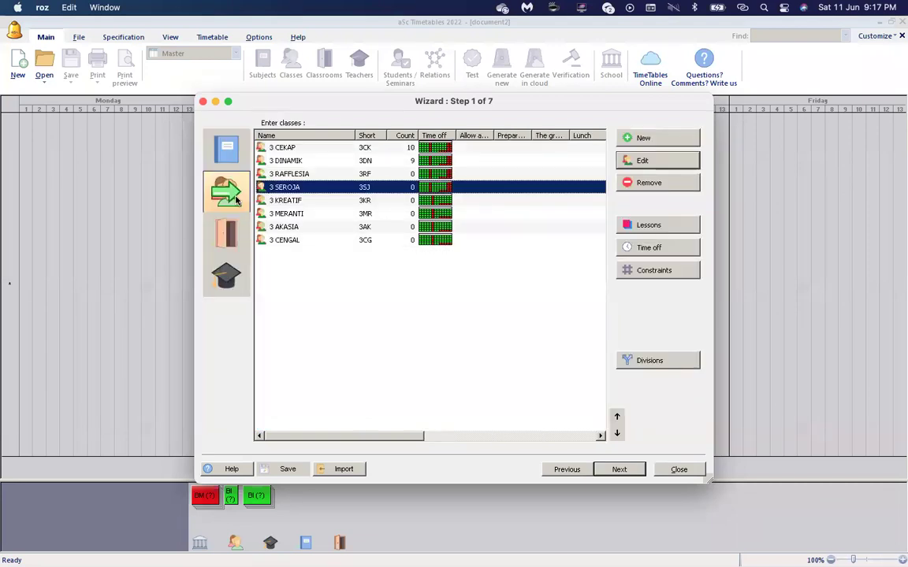
{"action": "left_click", "coordinate": [230, 276]}
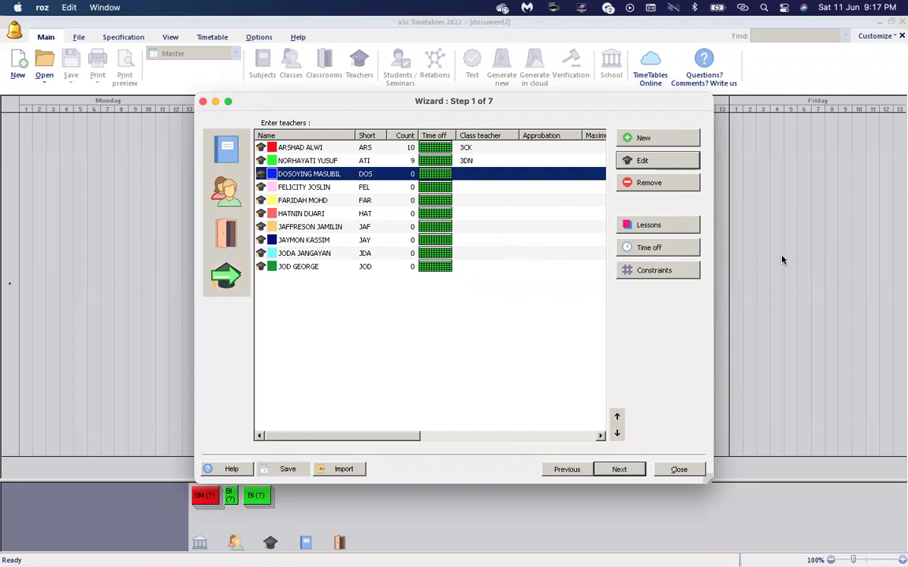
Start a new lesson for the first teacher, discard it when it lacks a class, and return to subjects.
{"action": "left_click", "coordinate": [311, 150]}
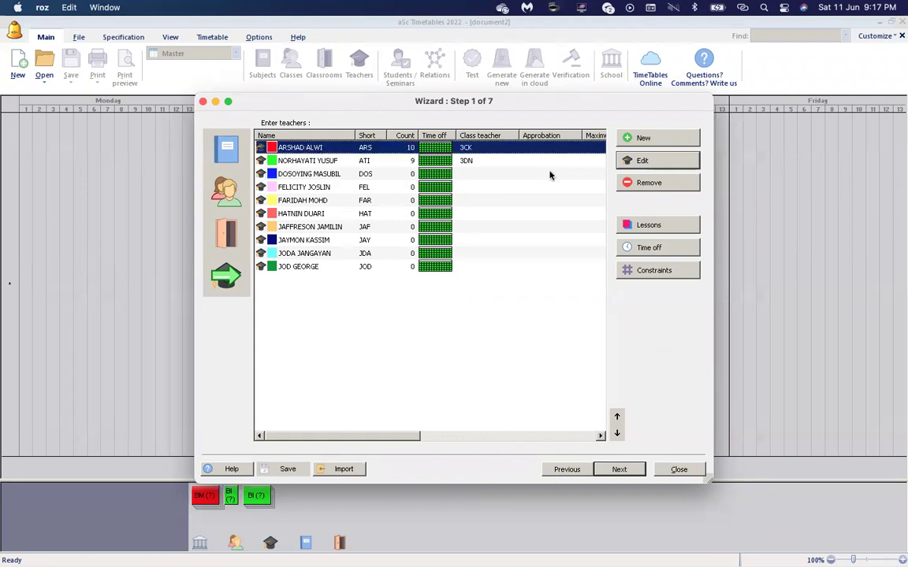
{"action": "left_click", "coordinate": [639, 226]}
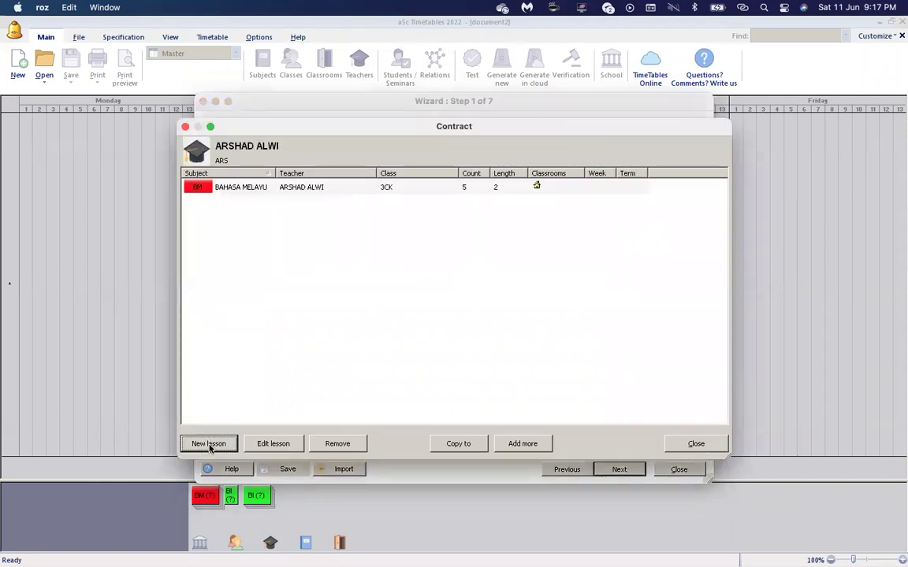
{"action": "left_click", "coordinate": [209, 445]}
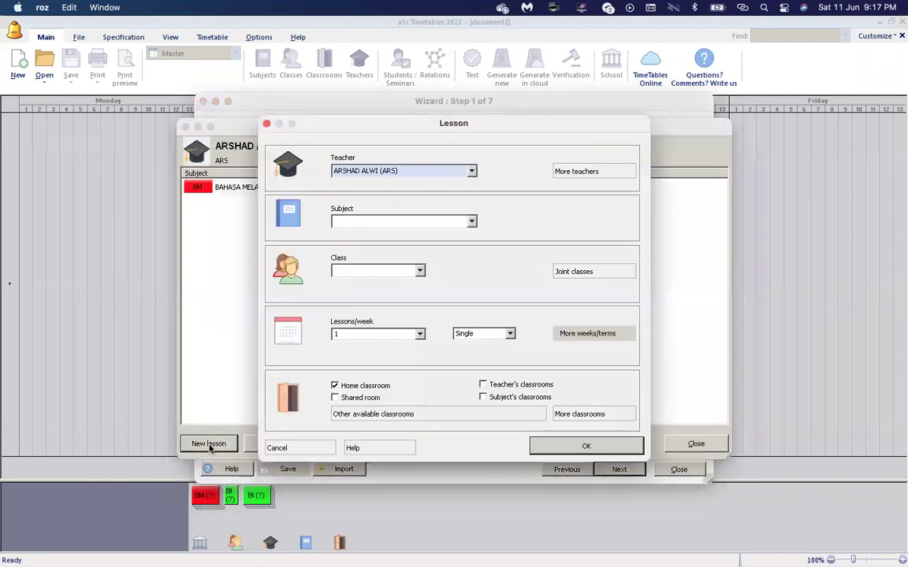
{"action": "left_click", "coordinate": [354, 225]}
{"action": "left_click", "coordinate": [559, 121]}
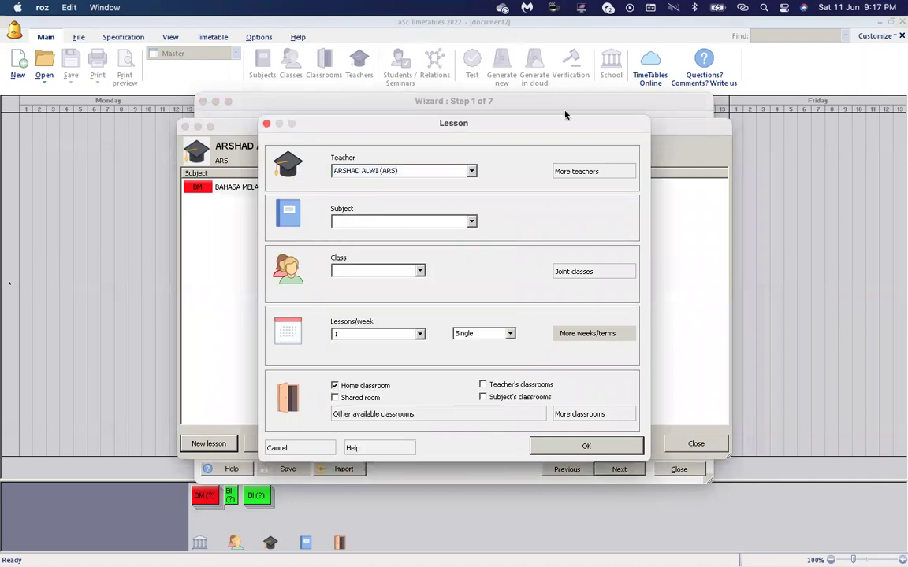
{"action": "left_click", "coordinate": [540, 446]}
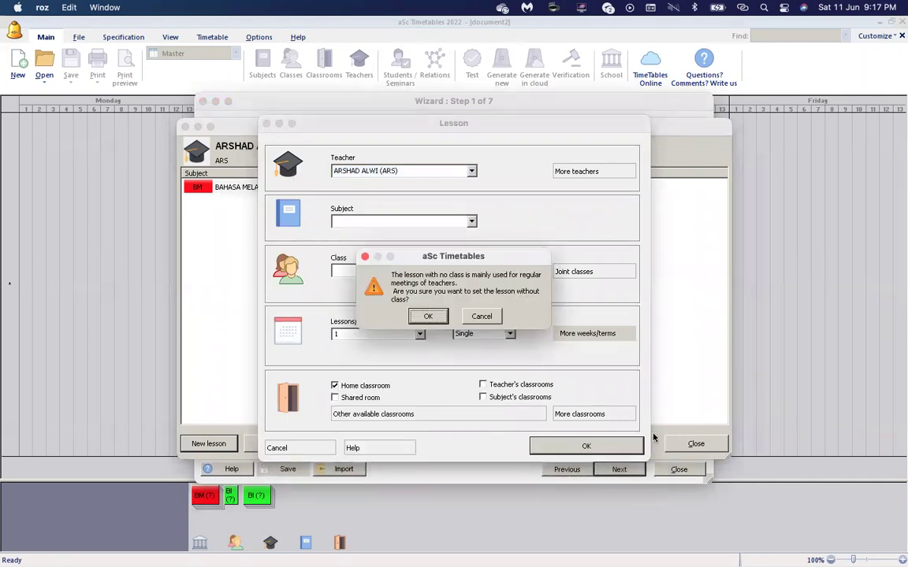
{"action": "left_click", "coordinate": [481, 317]}
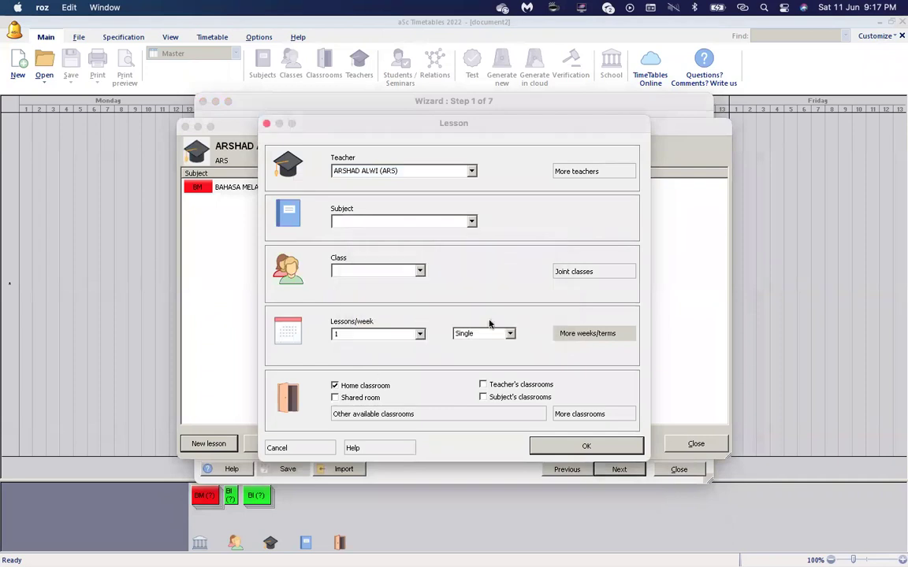
{"action": "left_click", "coordinate": [290, 448]}
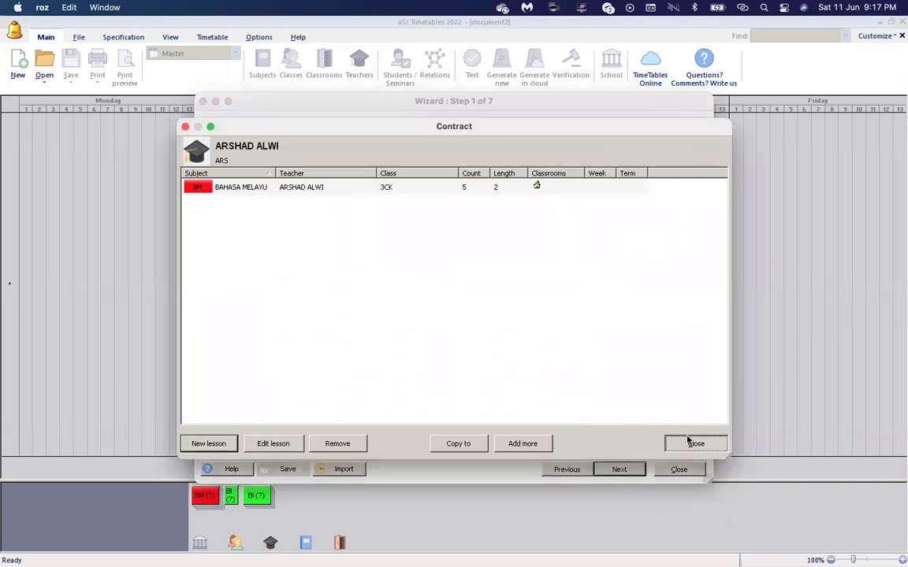
{"action": "left_click", "coordinate": [694, 443]}
{"action": "left_click", "coordinate": [223, 146]}
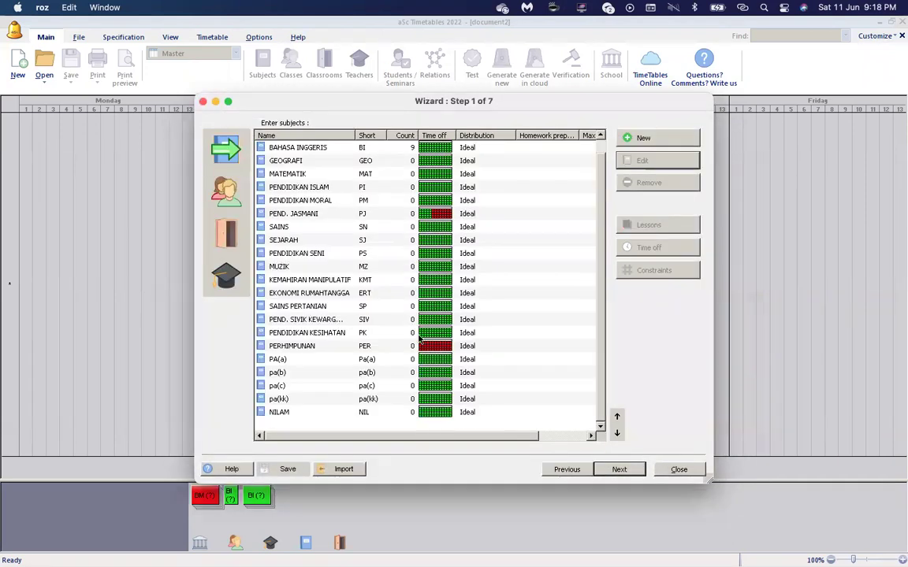
Rename subject NILAM to NILAM(BM) with short name NIL(BM).
{"action": "left_click", "coordinate": [386, 413]}
{"action": "left_click", "coordinate": [657, 160]}
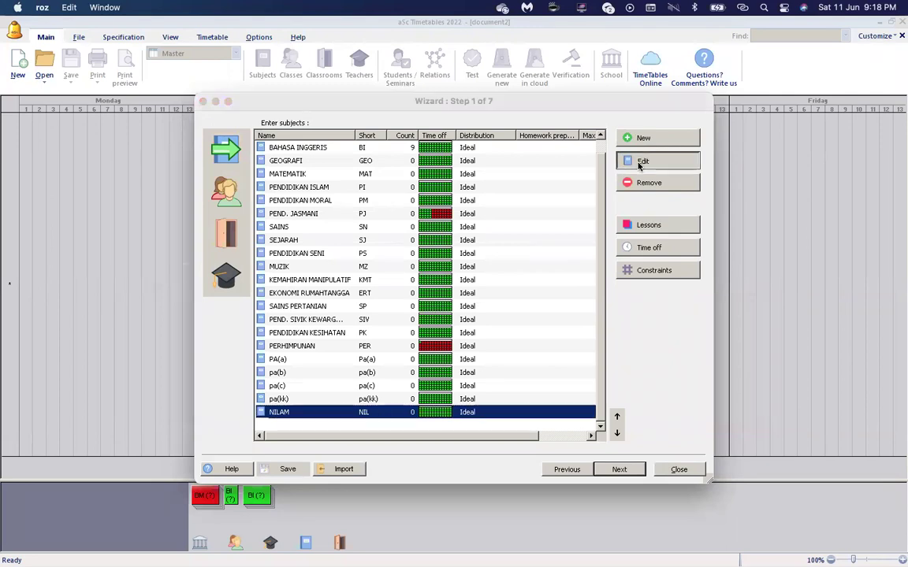
{"action": "left_click", "coordinate": [491, 184]}
{"action": "type", "text": "(BM)"}
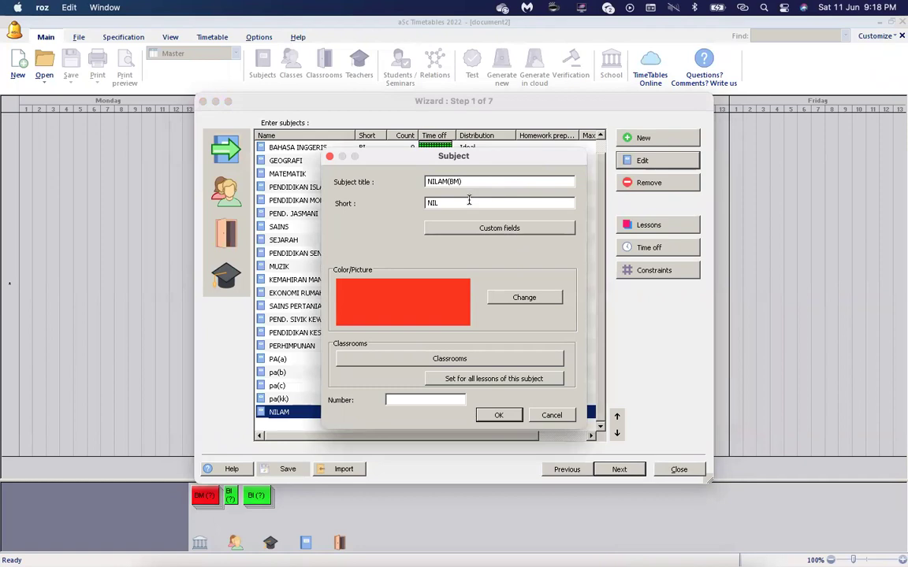
{"action": "type", "text": "(BM)"}
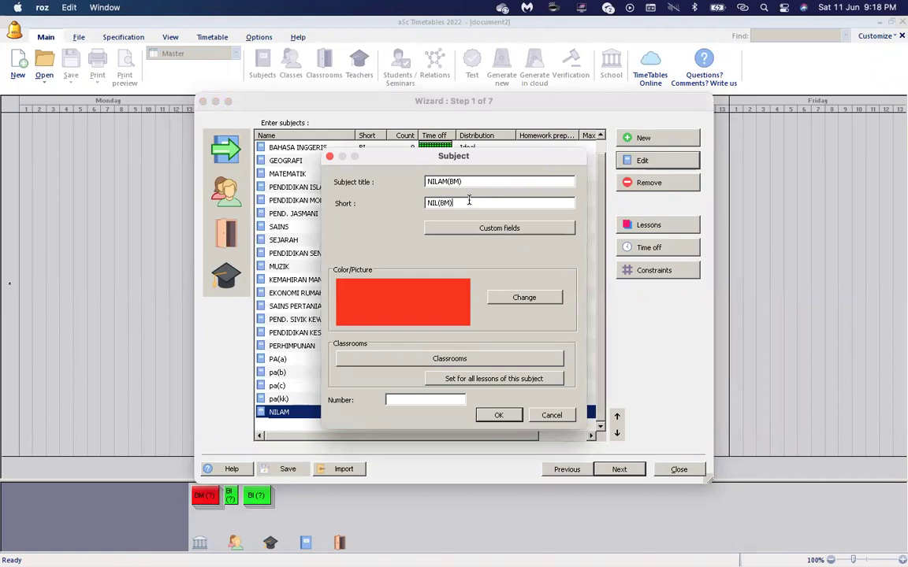
{"action": "key", "text": "Return"}
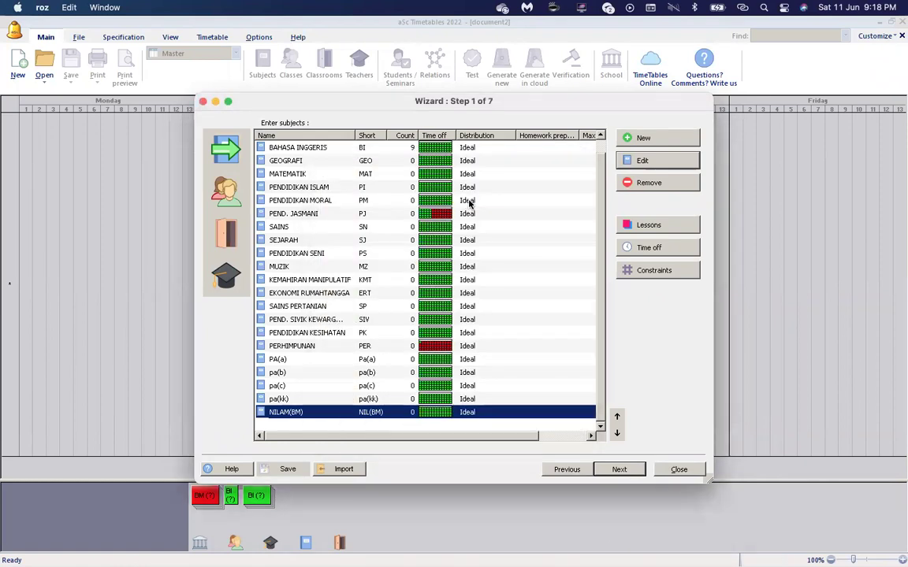
Add subject NILAM(BI) with short name NIL(BI), then show the teachers list.
{"action": "left_click", "coordinate": [636, 138]}
{"action": "type", "text": "NILAM(BI)"}
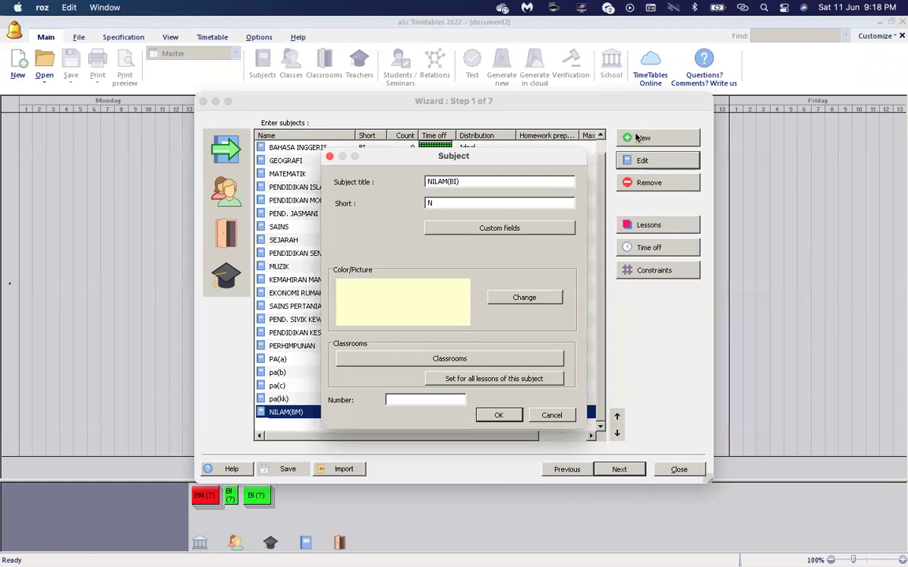
{"action": "key", "text": "Tab"}
{"action": "type", "text": "IL(BI)"}
{"action": "key", "text": "Home"}
{"action": "type", "text": "N"}
{"action": "left_click", "coordinate": [499, 417]}
{"action": "left_click_drag", "start_coordinate": [600, 362], "coordinate": [597, 412]}
{"action": "left_click", "coordinate": [351, 400]}
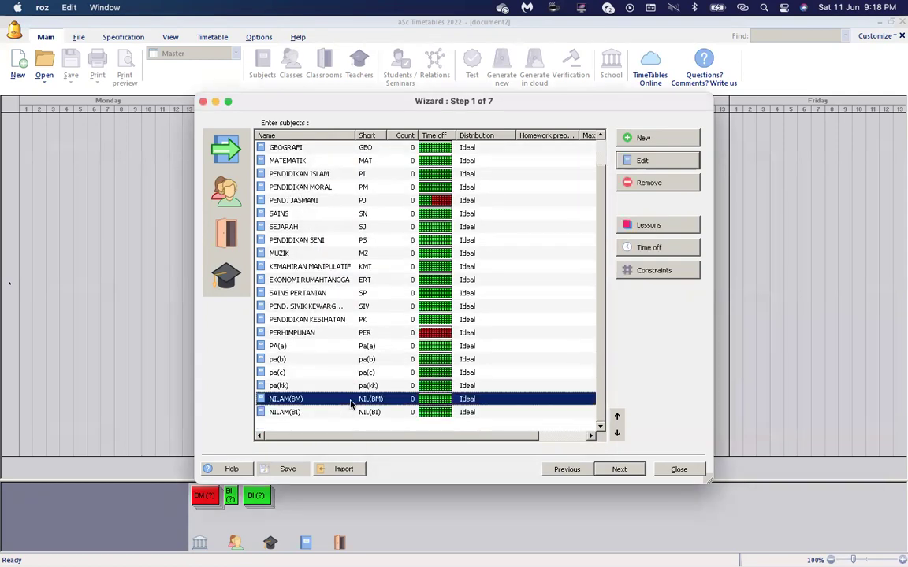
{"action": "left_click", "coordinate": [345, 413]}
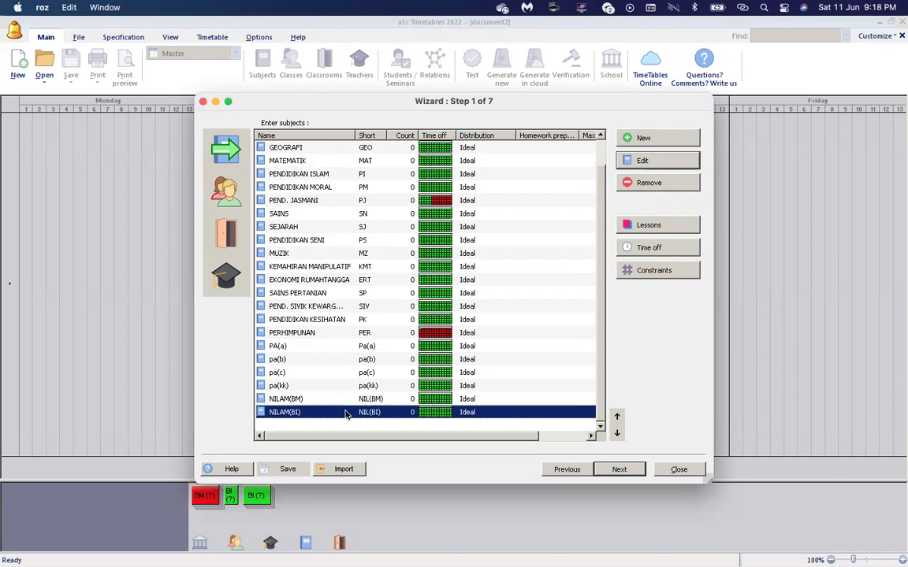
{"action": "left_click", "coordinate": [204, 190]}
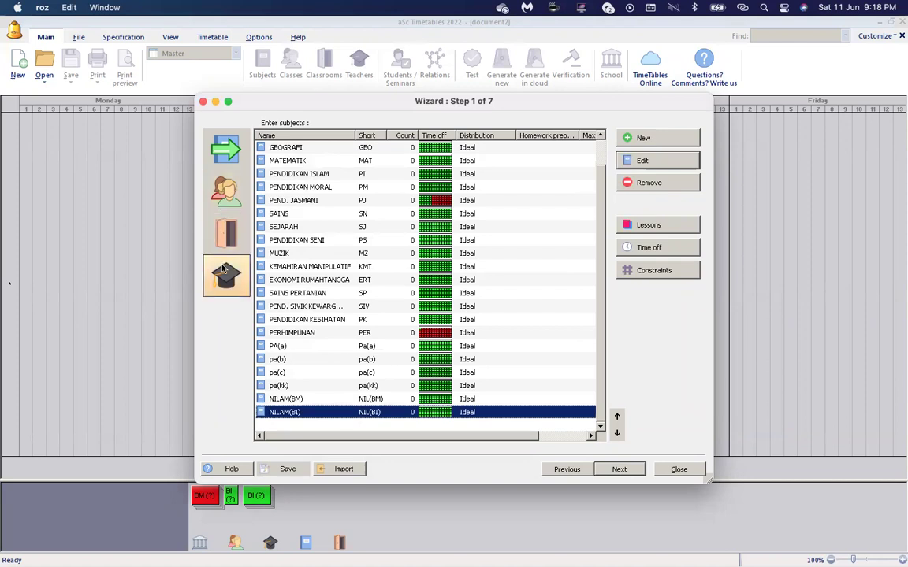
Create a double-period NILAM(BM) lesson for class 3 CENGAL for the first teacher.
{"action": "left_click", "coordinate": [622, 225]}
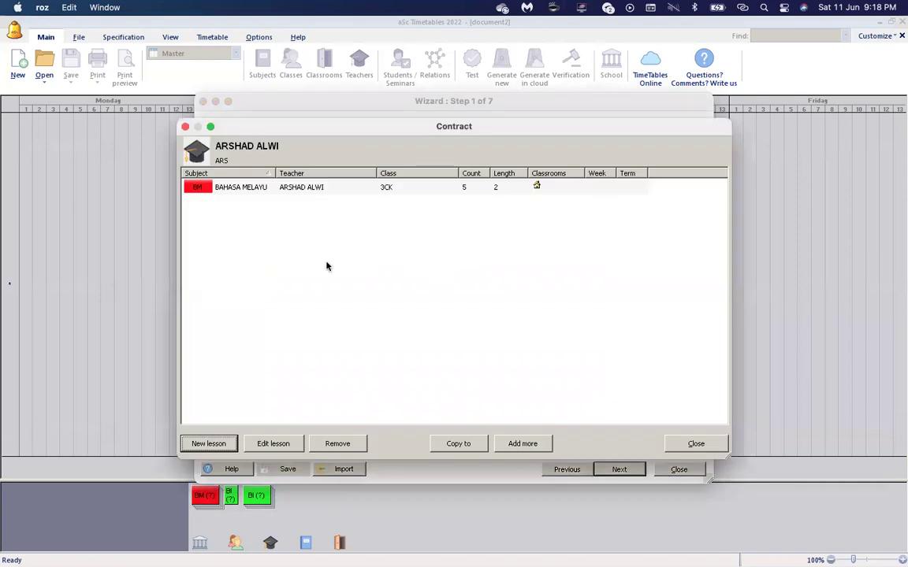
{"action": "left_click", "coordinate": [209, 443]}
{"action": "left_click", "coordinate": [388, 222]}
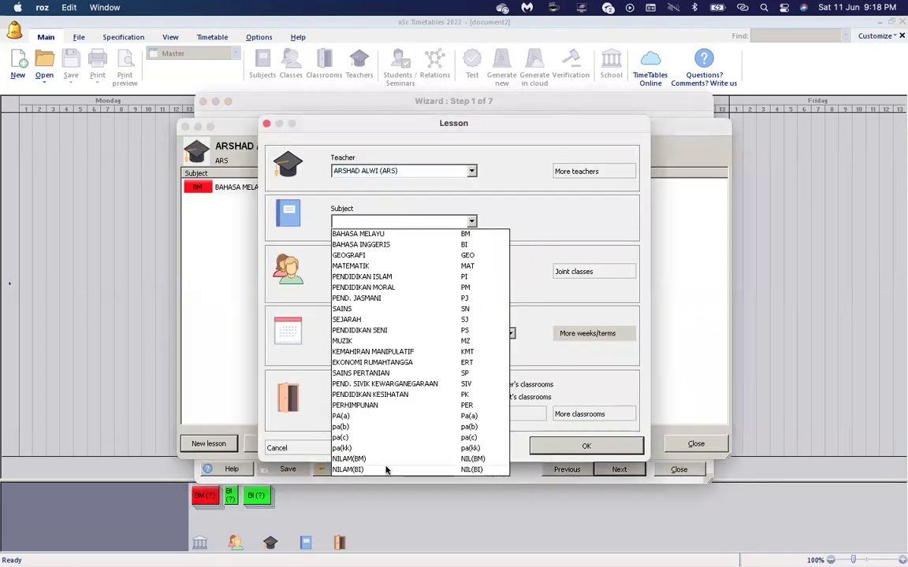
{"action": "left_click", "coordinate": [389, 459]}
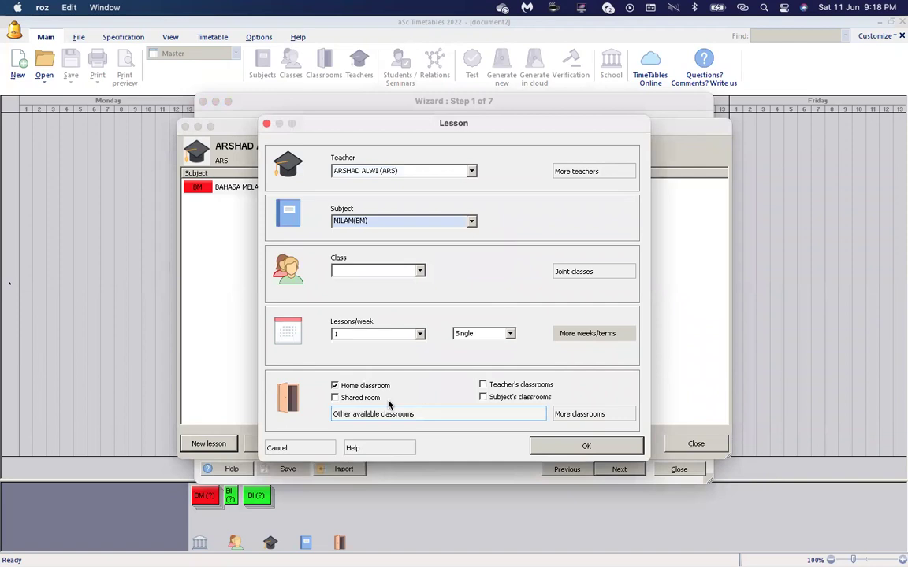
{"action": "left_click", "coordinate": [419, 270]}
{"action": "left_click", "coordinate": [378, 358]}
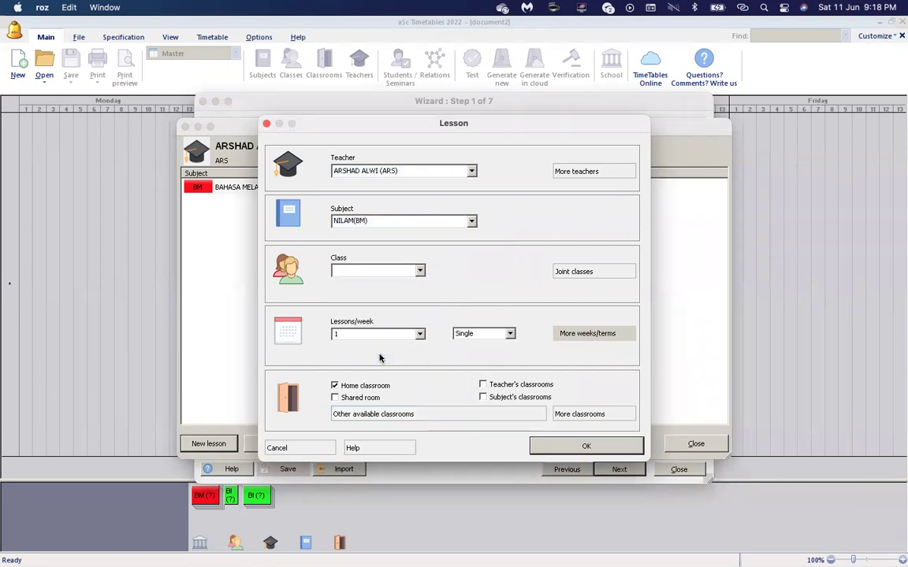
{"action": "left_click", "coordinate": [482, 333]}
{"action": "left_click", "coordinate": [469, 358]}
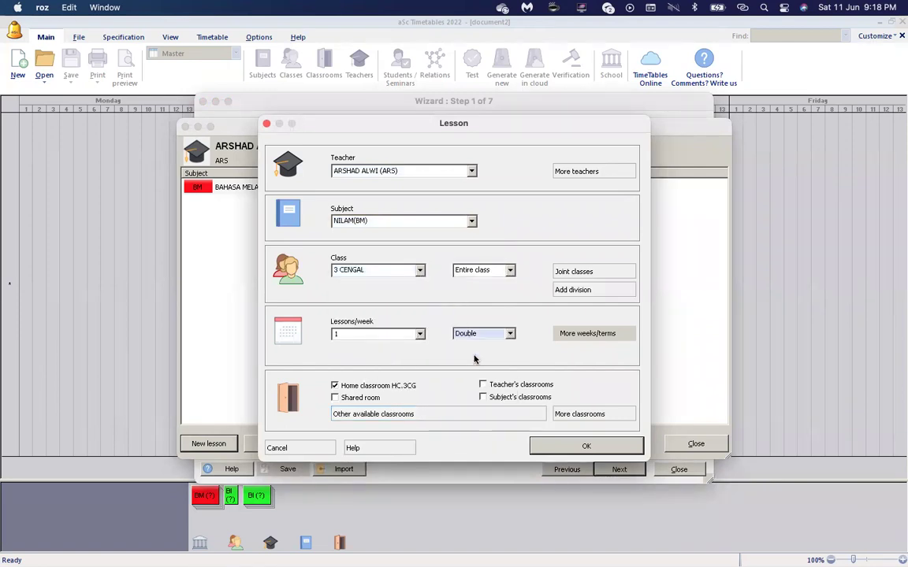
Replace home classroom HC.3CG with LIBRARY, save the lesson and close the contract.
{"action": "left_click", "coordinate": [334, 386]}
{"action": "left_click", "coordinate": [335, 386]}
{"action": "left_click", "coordinate": [335, 386]}
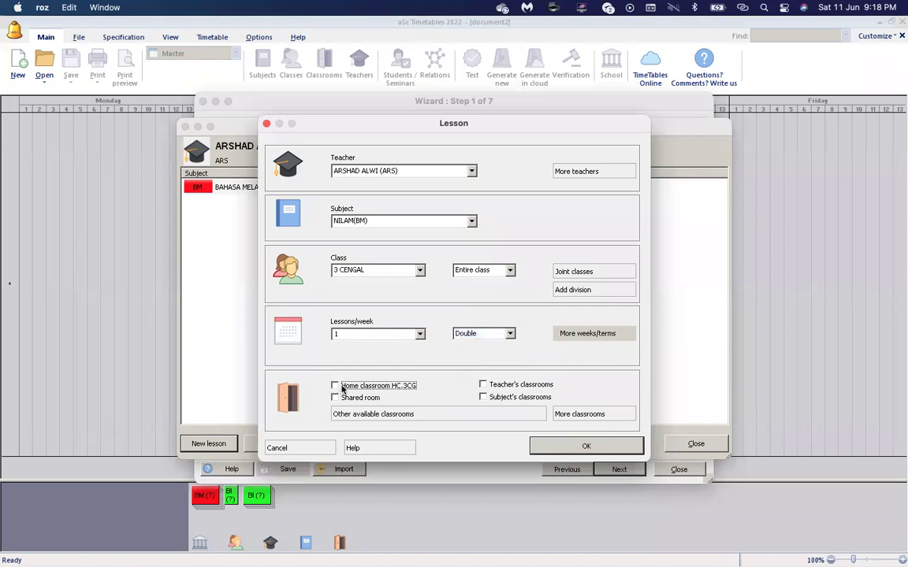
{"action": "left_click", "coordinate": [385, 415]}
{"action": "left_click", "coordinate": [332, 173]}
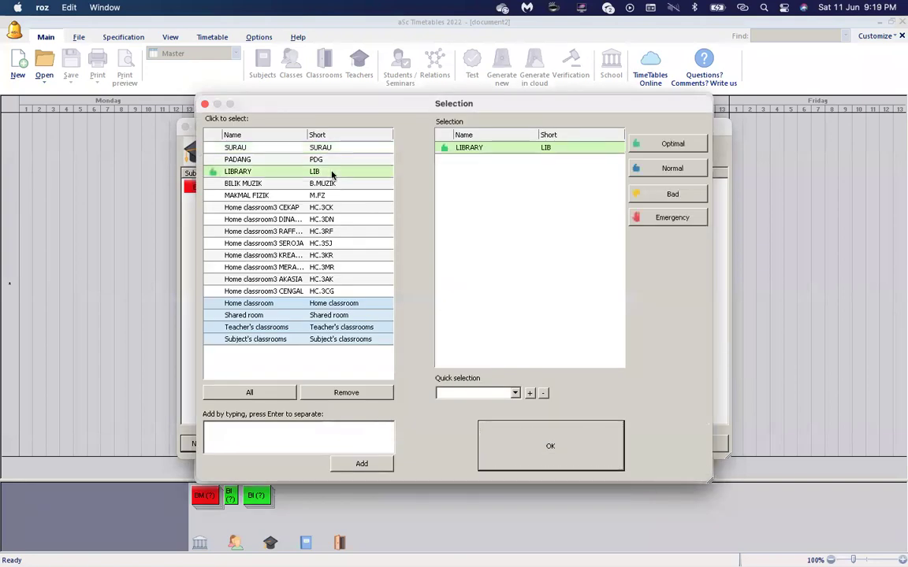
{"action": "left_click", "coordinate": [521, 451]}
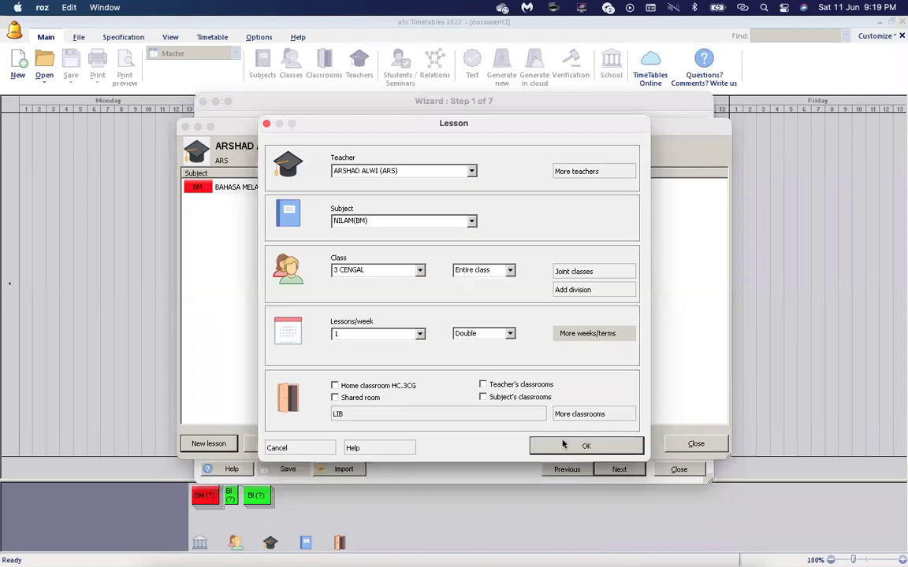
{"action": "left_click", "coordinate": [558, 447]}
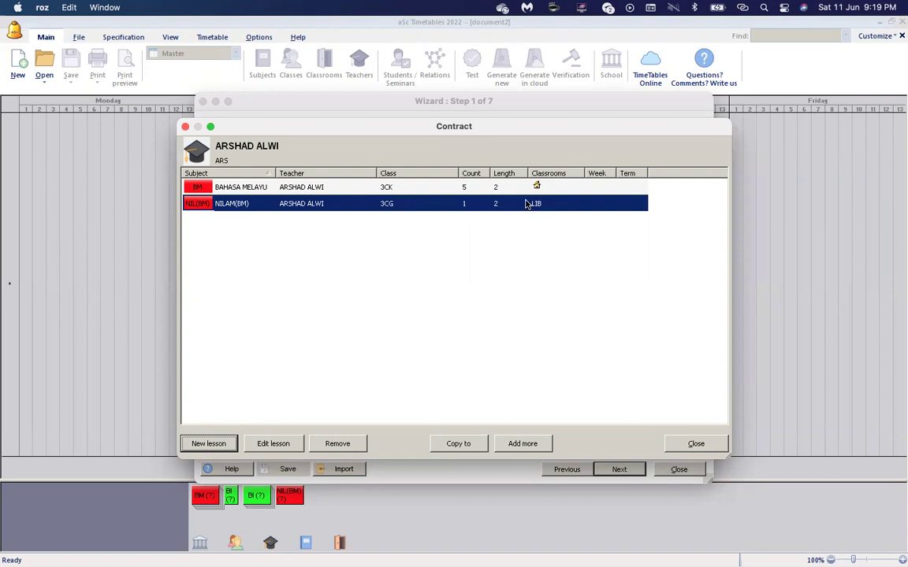
{"action": "left_click", "coordinate": [689, 444]}
Select the third teacher in the wizard's teacher list, after briefly checking the fourth.
{"action": "left_click", "coordinate": [319, 175]}
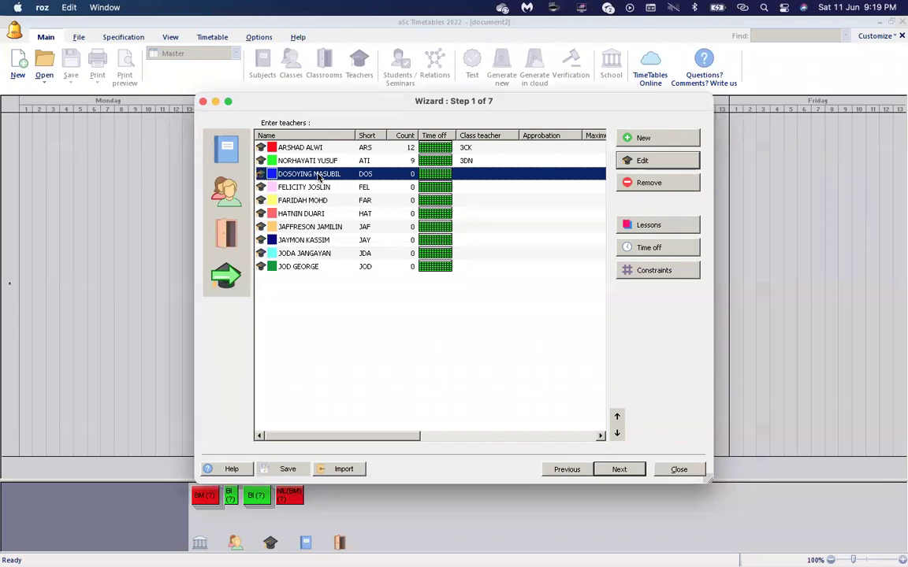
{"action": "left_click", "coordinate": [318, 189]}
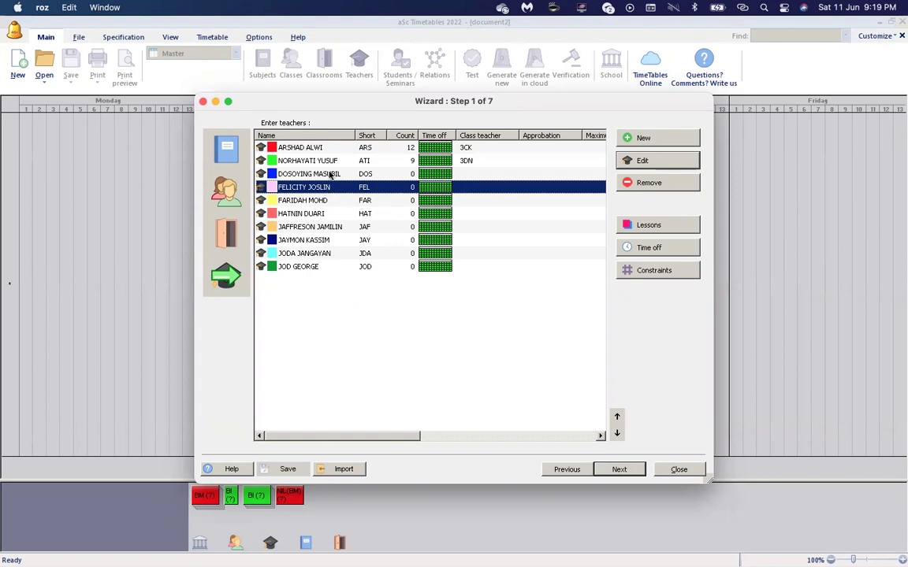
{"action": "left_click", "coordinate": [329, 175]}
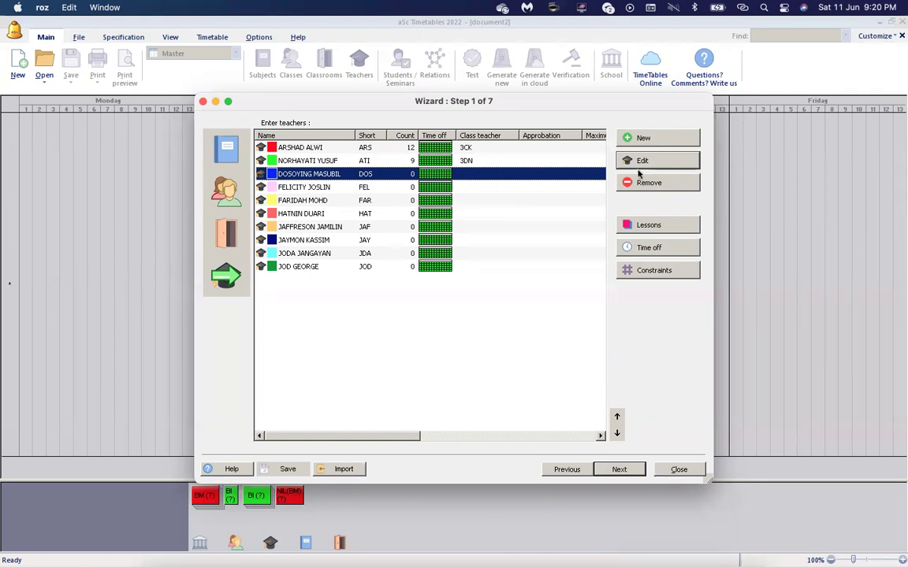
Start a new lesson for the third teacher with the fourth teacher as co-teacher.
{"action": "left_click", "coordinate": [655, 228]}
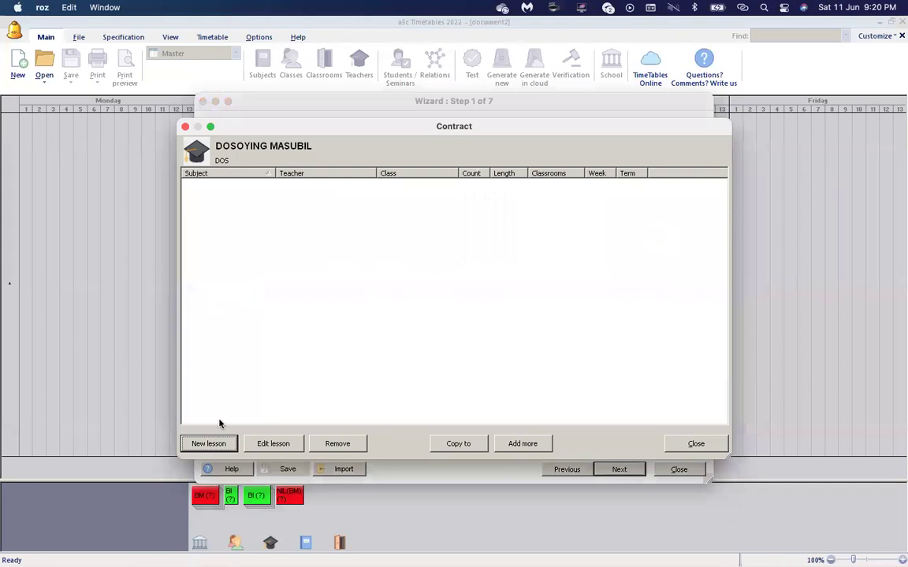
{"action": "left_click", "coordinate": [204, 444]}
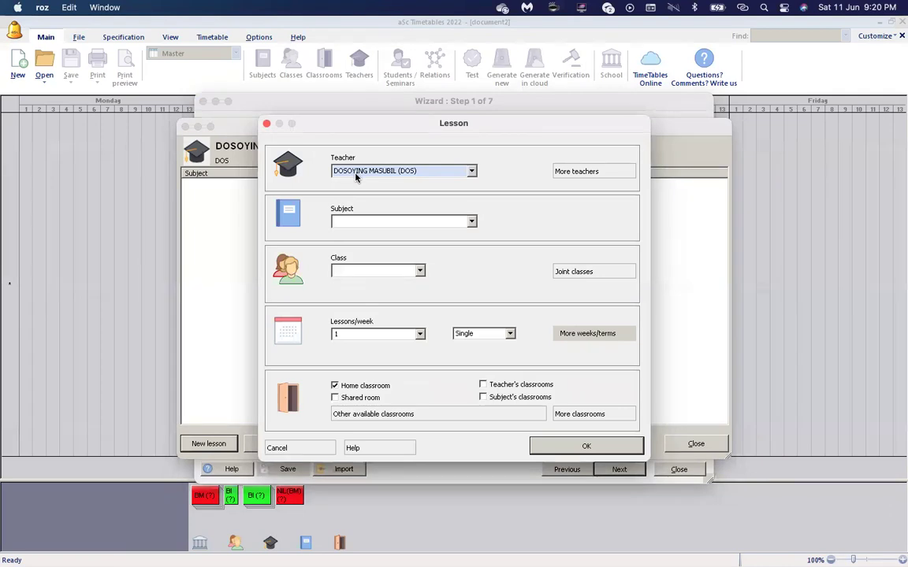
{"action": "left_click", "coordinate": [593, 171]}
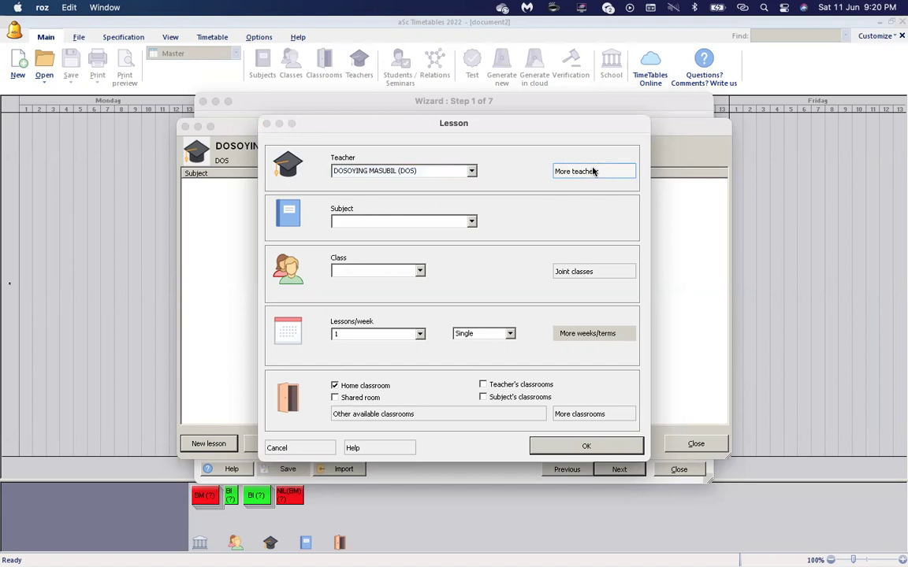
{"action": "left_click", "coordinate": [319, 183]}
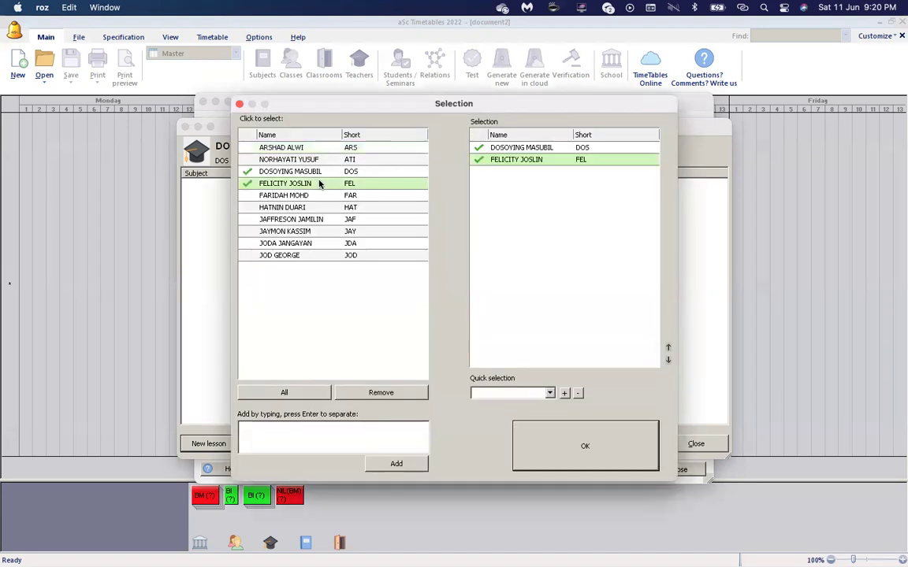
{"action": "left_click", "coordinate": [542, 440]}
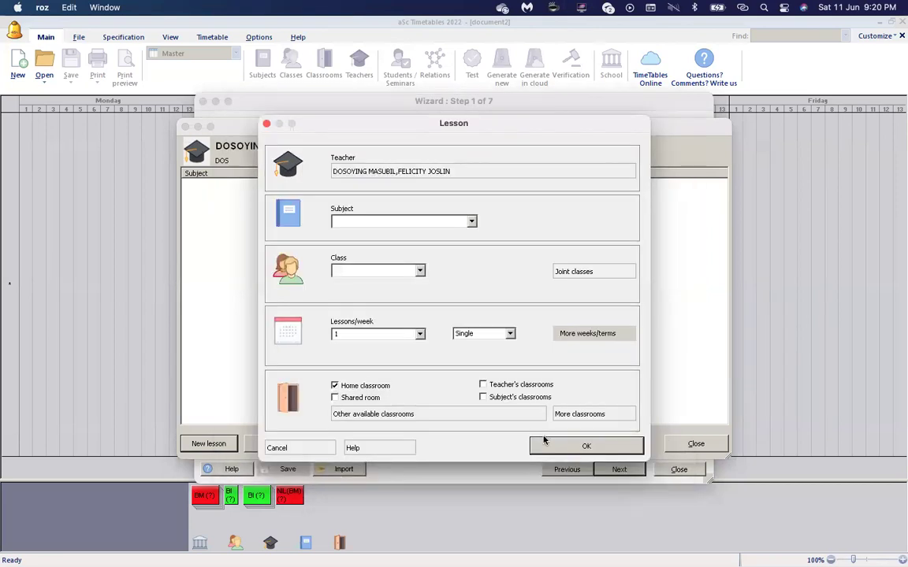
Set the lesson's subject to PEND. JASMANI and class to 3 RAFFLESIA.
{"action": "left_click", "coordinate": [471, 221]}
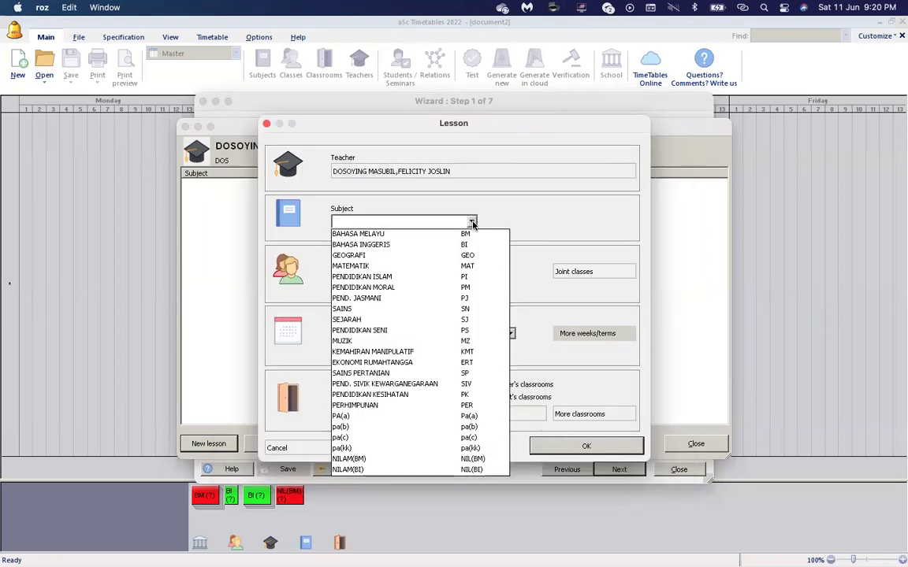
{"action": "left_click", "coordinate": [407, 298]}
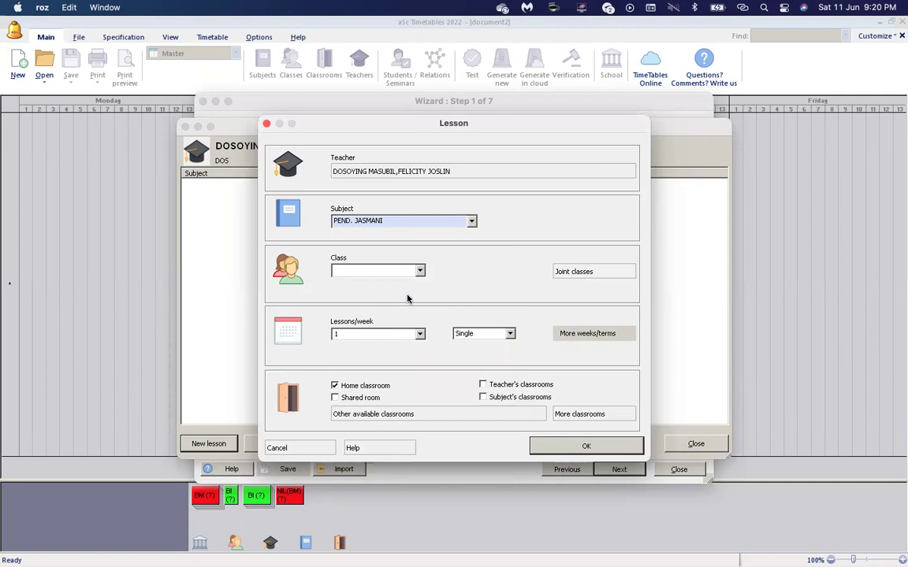
{"action": "left_click", "coordinate": [420, 270]}
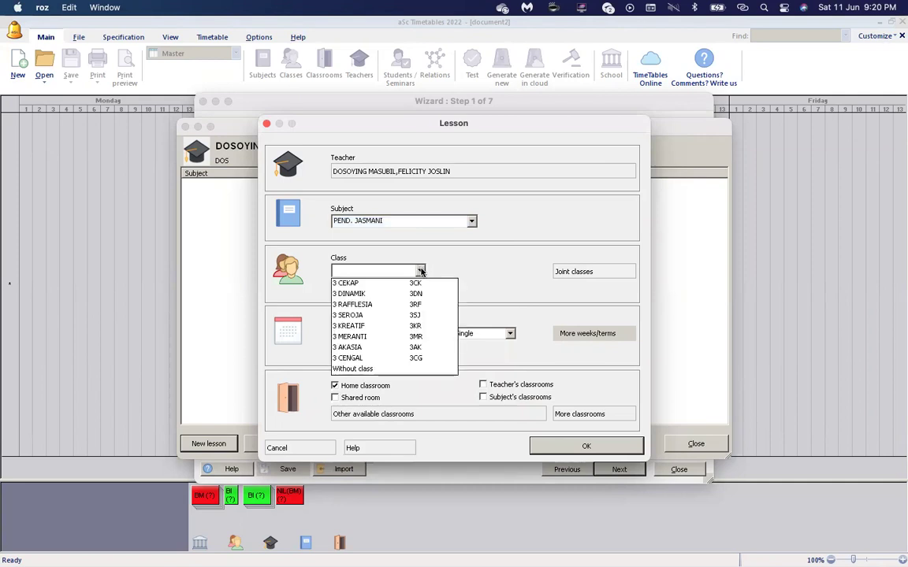
{"action": "left_click", "coordinate": [391, 304]}
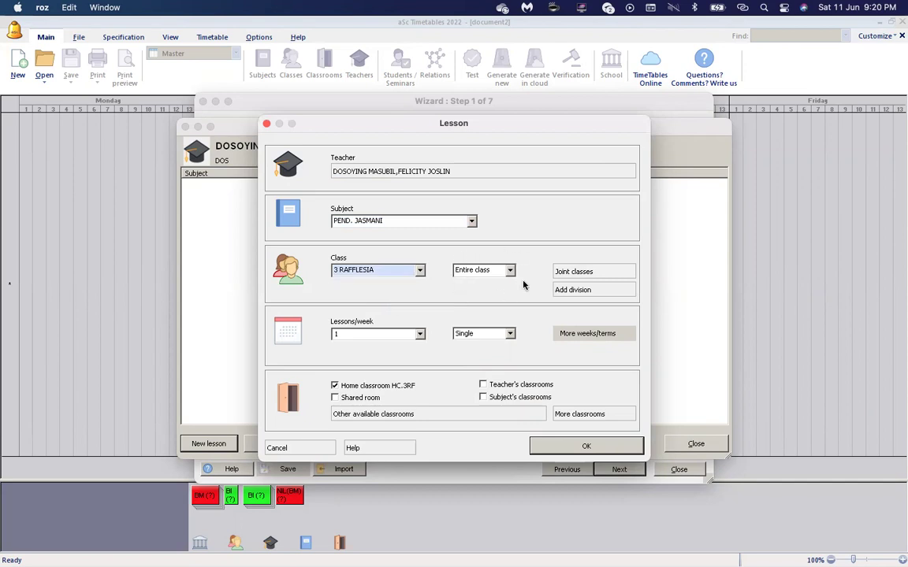
Add 3 SEROJA as a joint class alongside 3 RAFFLESIA.
{"action": "left_click", "coordinate": [564, 274]}
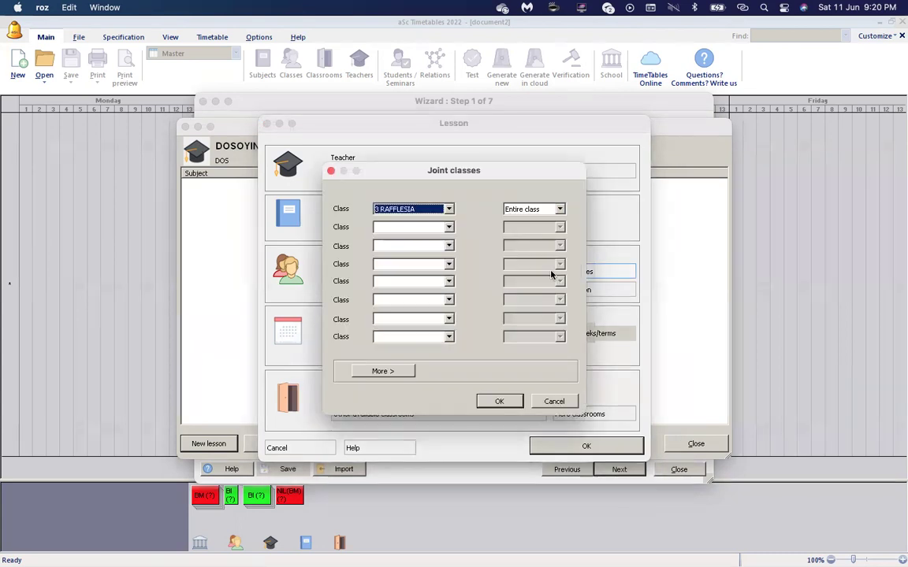
{"action": "left_click", "coordinate": [448, 228]}
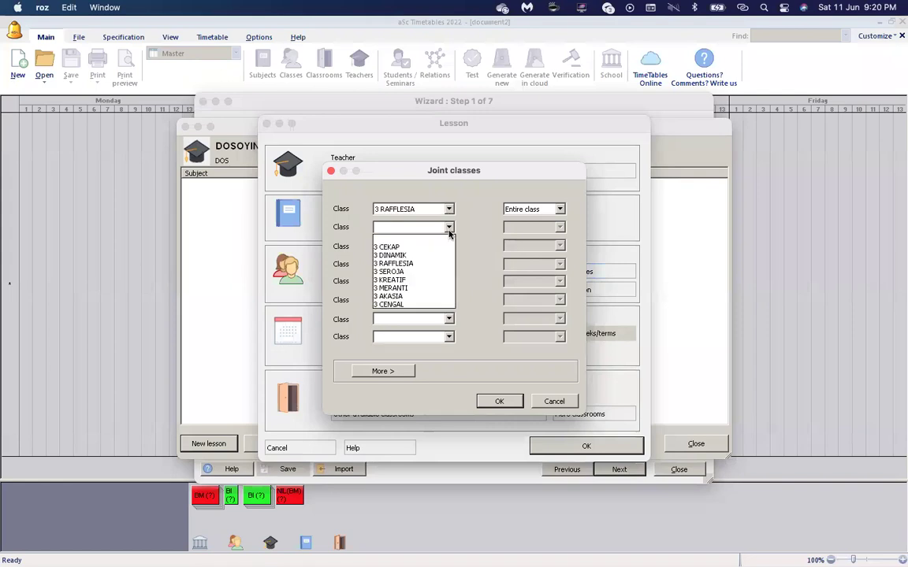
{"action": "left_click", "coordinate": [424, 272]}
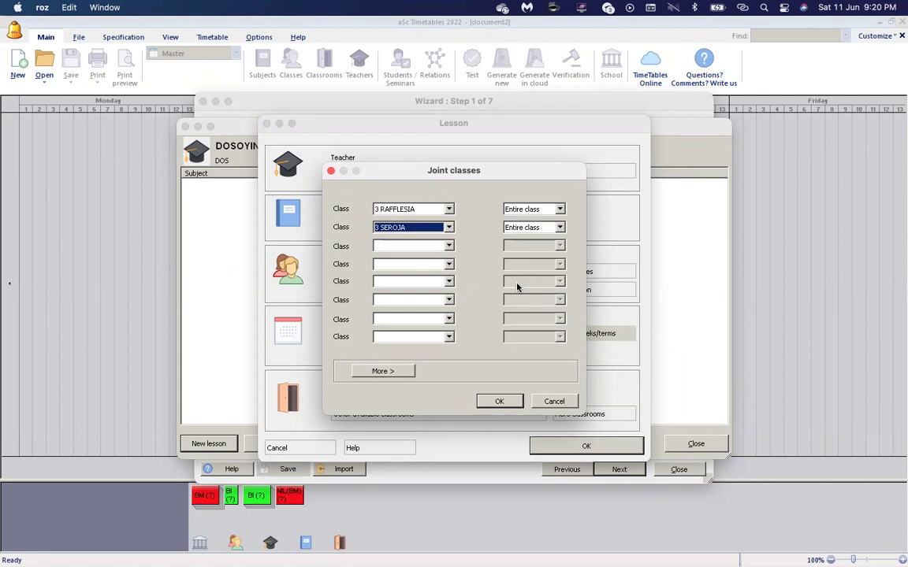
{"action": "left_click", "coordinate": [502, 401]}
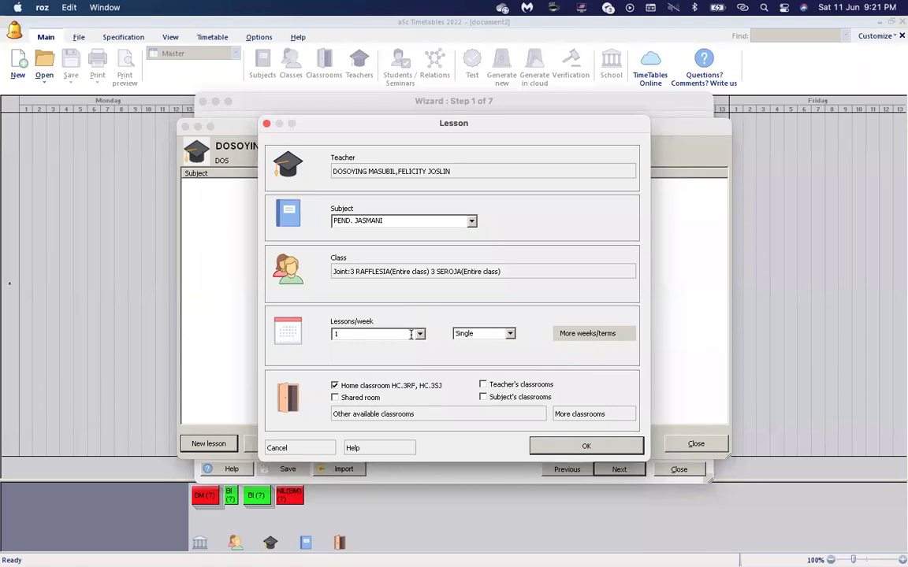
Set 2 single periods per week, use PADANG instead of home classrooms, and save the lesson.
{"action": "left_click", "coordinate": [477, 335]}
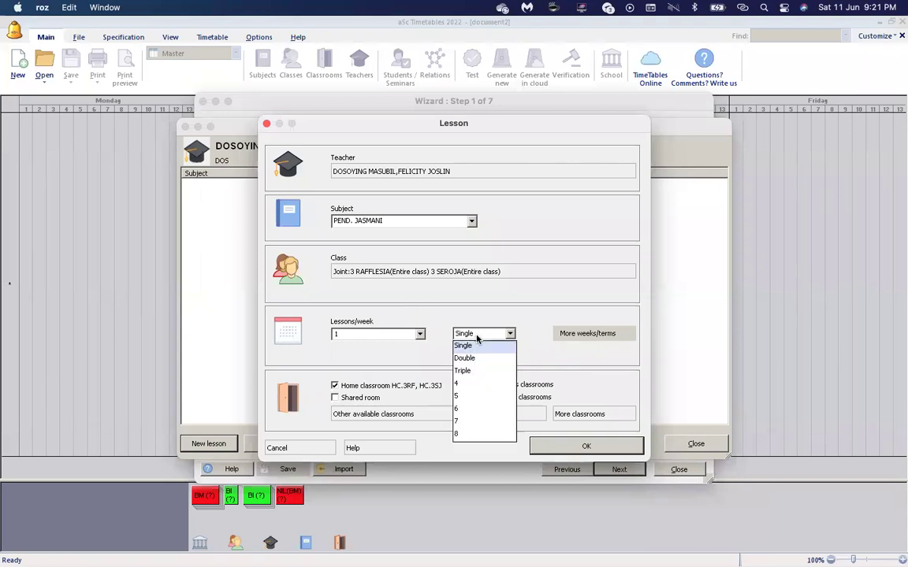
{"action": "left_click", "coordinate": [420, 335]}
{"action": "left_click", "coordinate": [420, 335]}
{"action": "left_click", "coordinate": [354, 369]}
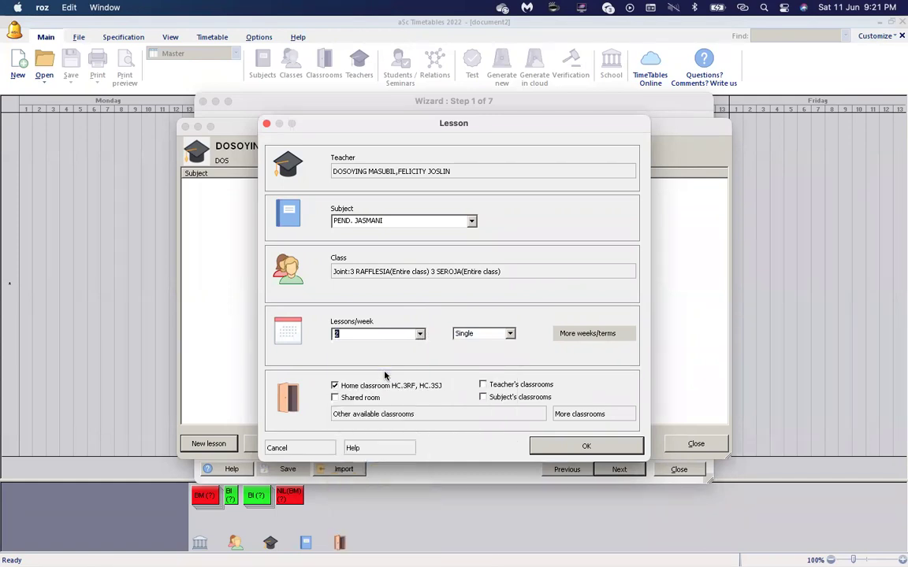
{"action": "left_click", "coordinate": [334, 386]}
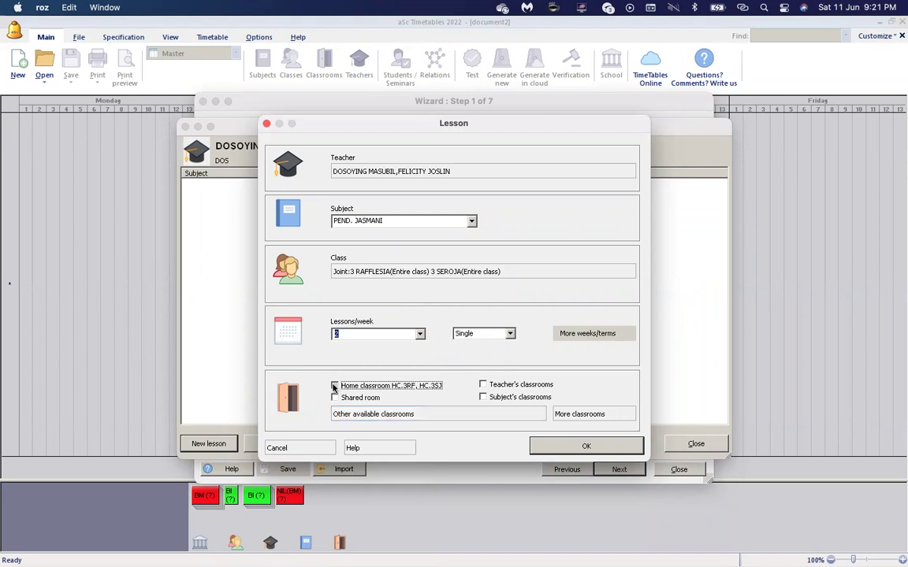
{"action": "left_click", "coordinate": [334, 386]}
{"action": "left_click", "coordinate": [361, 414]}
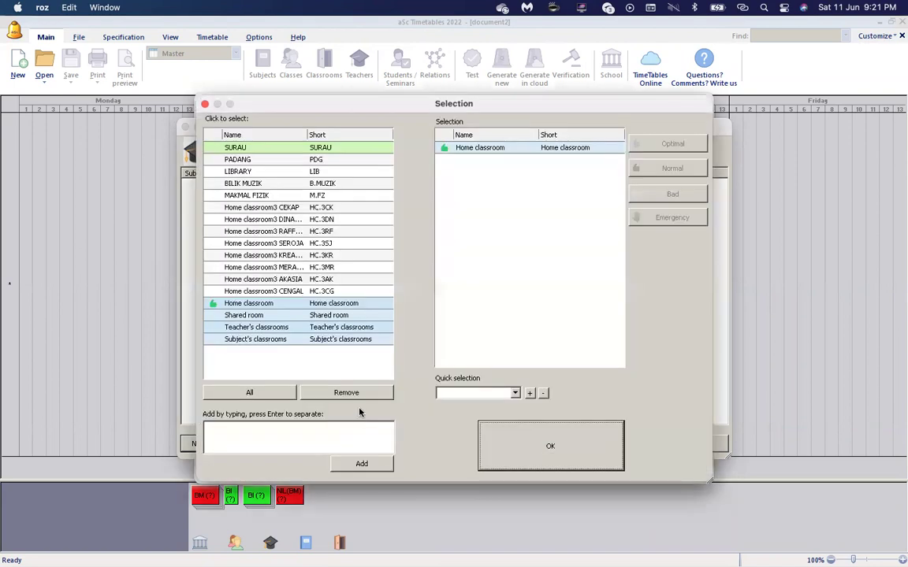
{"action": "left_click", "coordinate": [304, 158]}
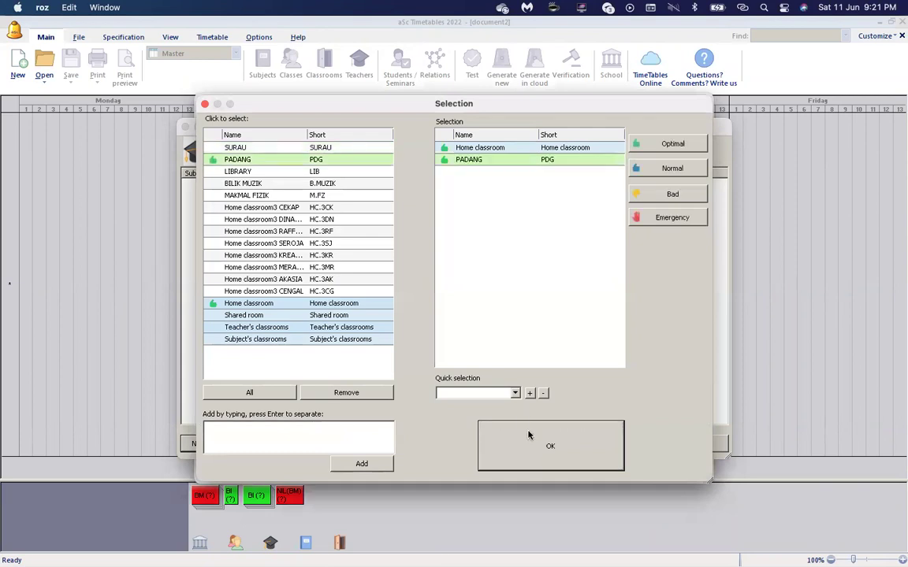
{"action": "left_click", "coordinate": [529, 435]}
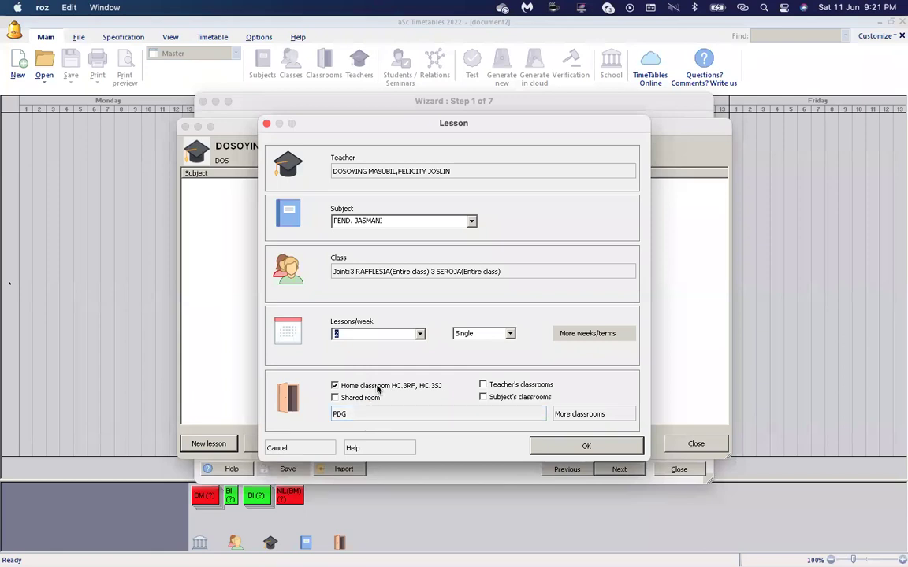
{"action": "left_click", "coordinate": [377, 387]}
{"action": "left_click", "coordinate": [561, 453]}
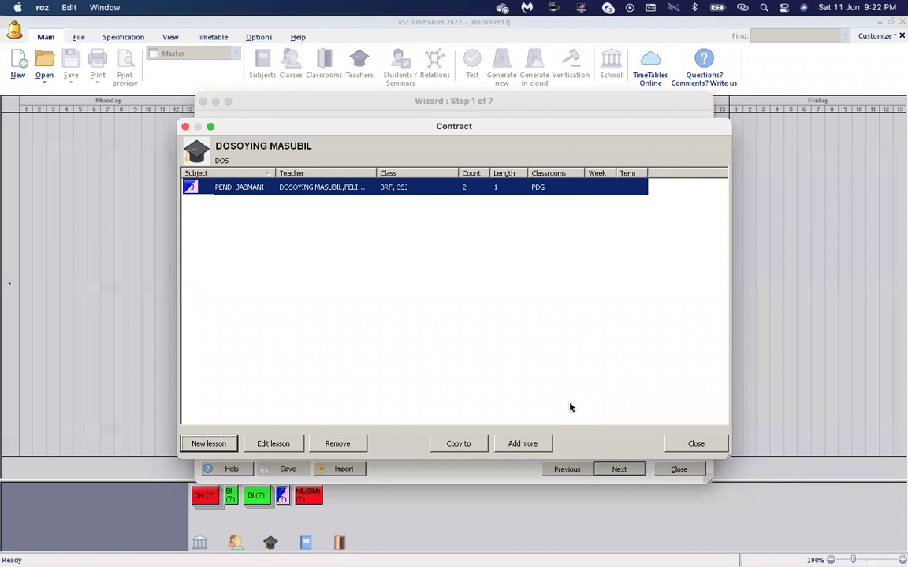
Close the third teacher's contract and open the empty lesson list of teacher FAR.
{"action": "left_click", "coordinate": [695, 444]}
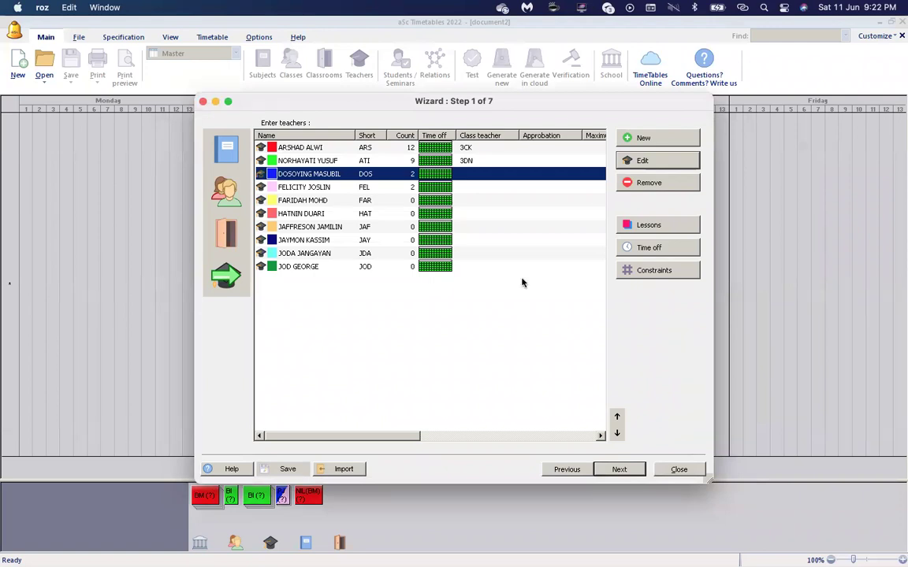
{"action": "left_click", "coordinate": [443, 202]}
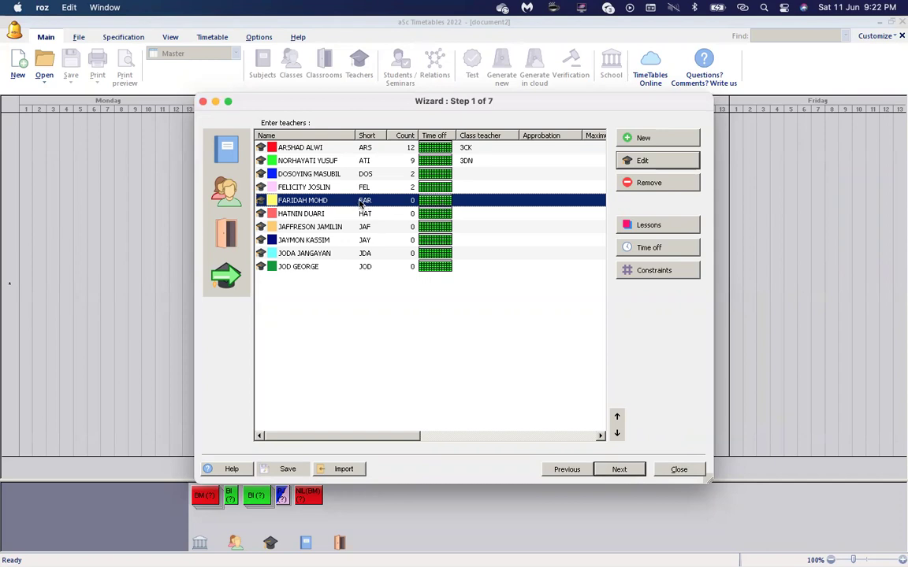
{"action": "left_click", "coordinate": [642, 226]}
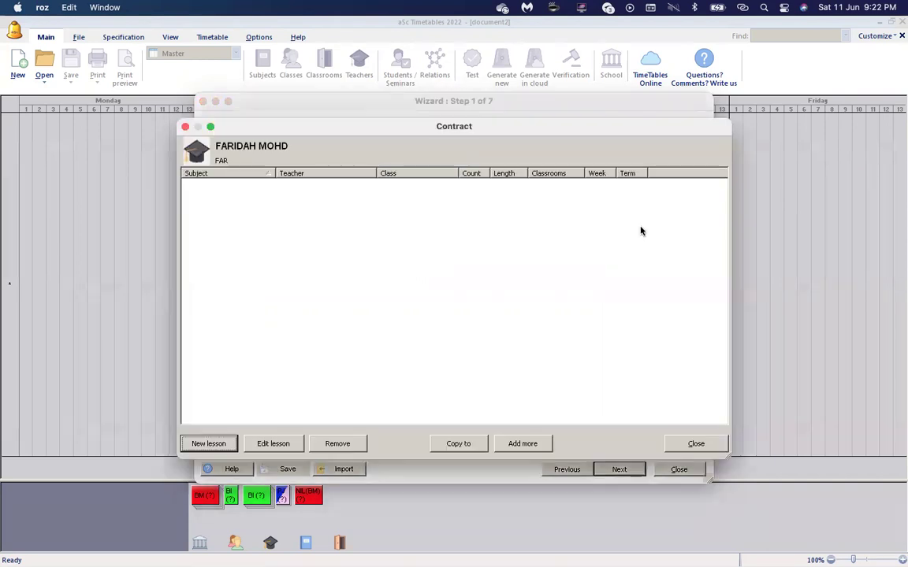
Start a new PENDIDIKAN ISLAM lesson for 3 KREATIF, limited to the pi group.
{"action": "left_click", "coordinate": [218, 447]}
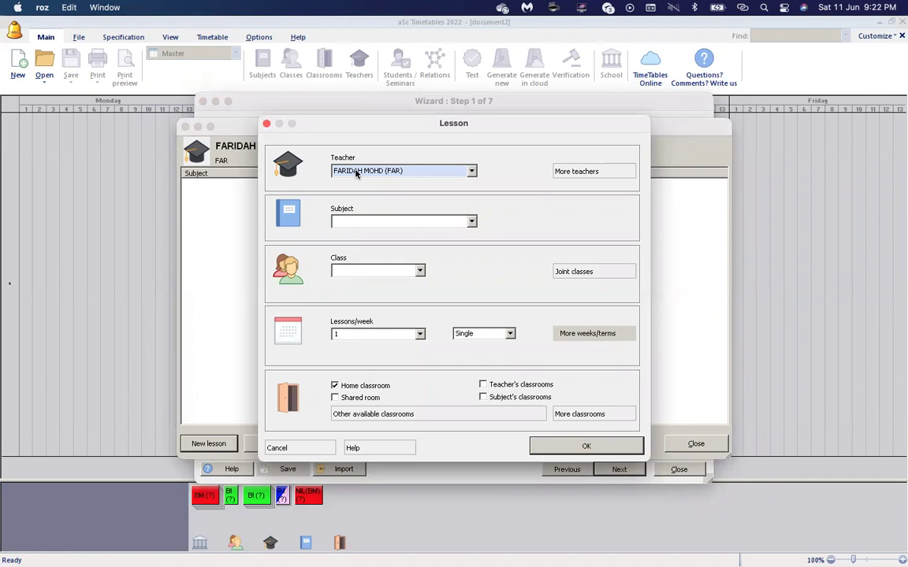
{"action": "left_click", "coordinate": [377, 221]}
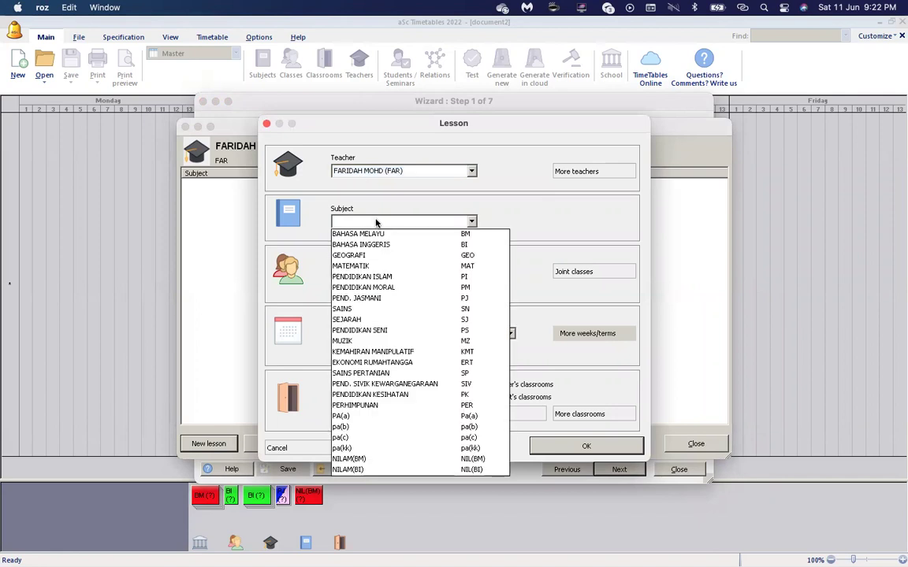
{"action": "left_click", "coordinate": [379, 276]}
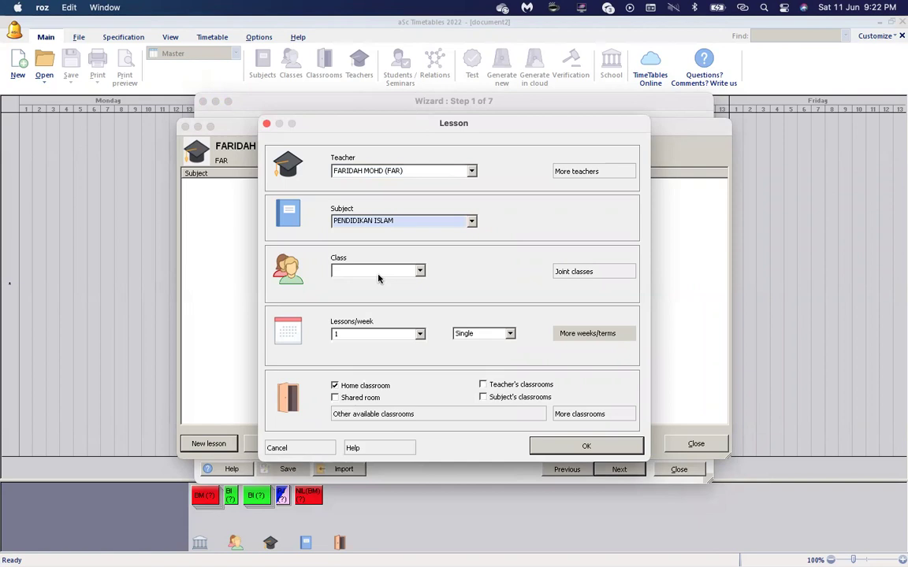
{"action": "left_click", "coordinate": [378, 277]}
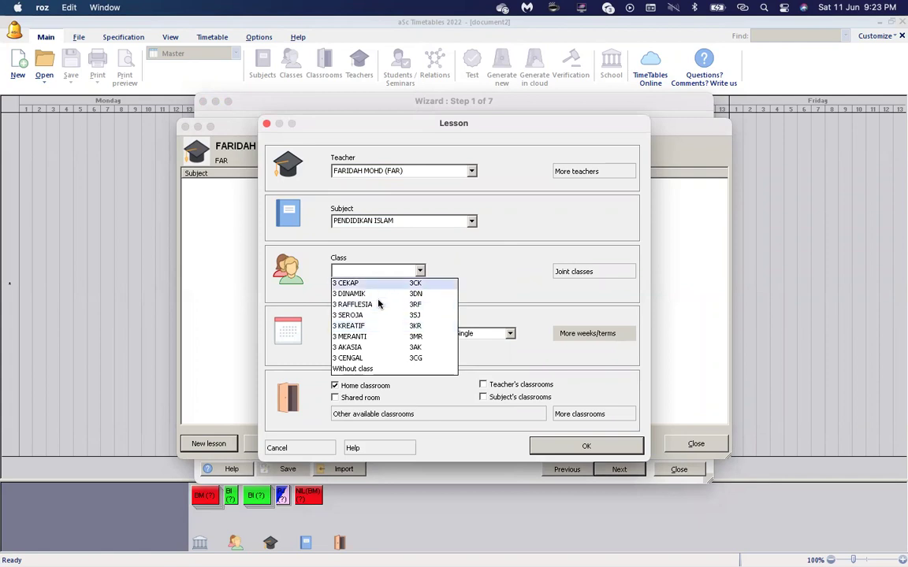
{"action": "left_click", "coordinate": [373, 325]}
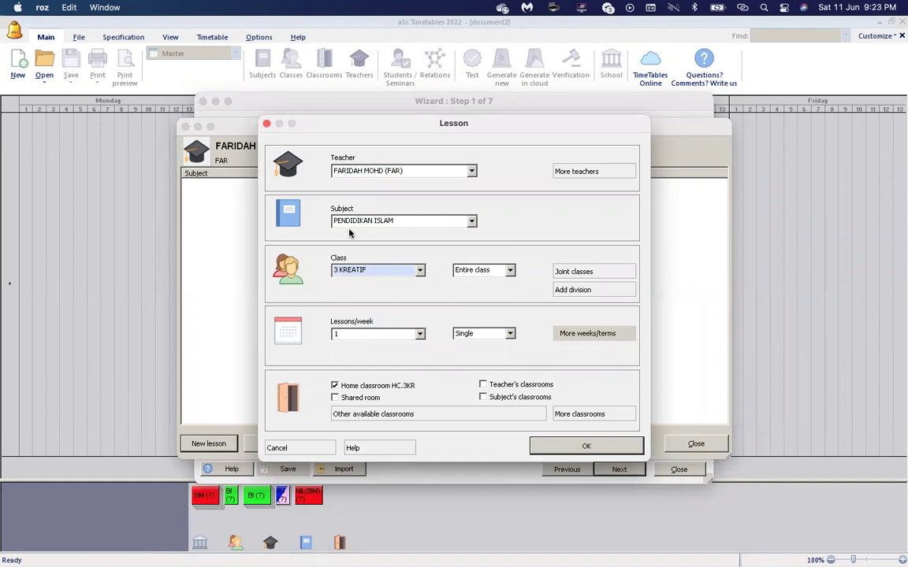
{"action": "left_click", "coordinate": [510, 270]}
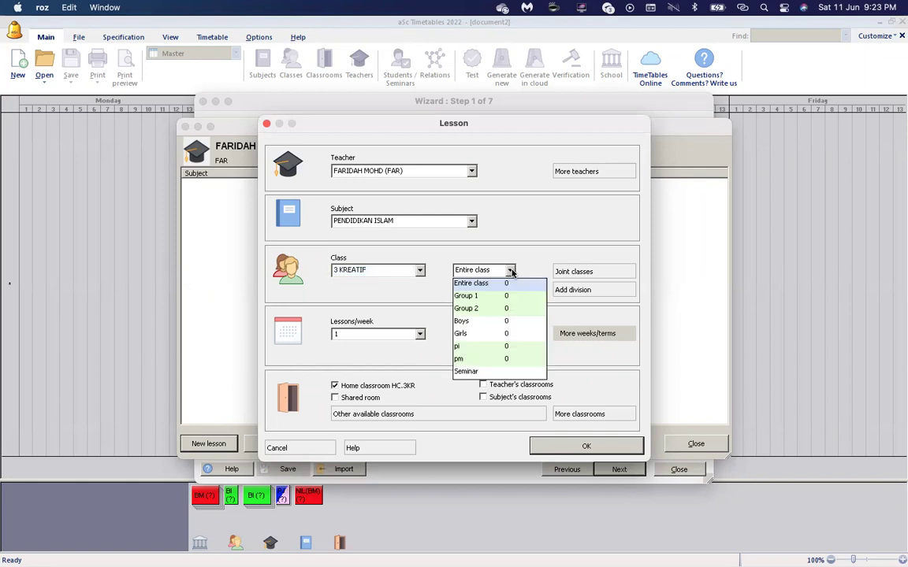
{"action": "left_click", "coordinate": [457, 347]}
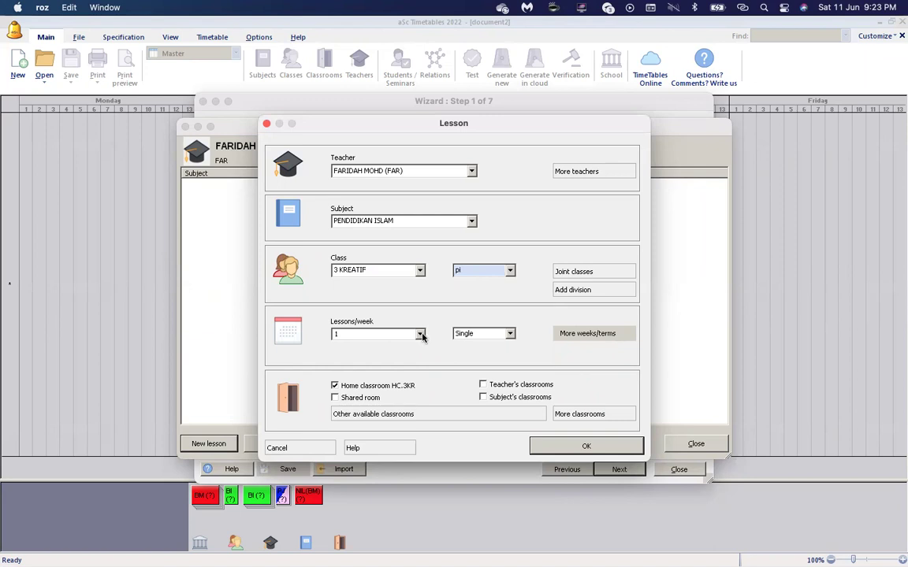
Make it 3 double periods weekly and drop the HC.3KR home classroom.
{"action": "left_click", "coordinate": [420, 334]}
{"action": "left_click", "coordinate": [384, 385]}
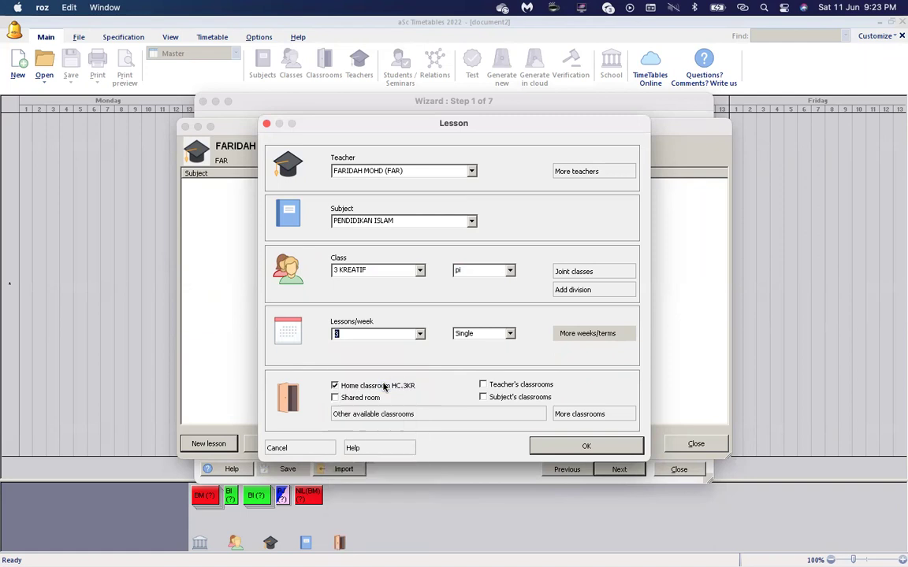
{"action": "left_click", "coordinate": [480, 336]}
{"action": "left_click", "coordinate": [471, 358]}
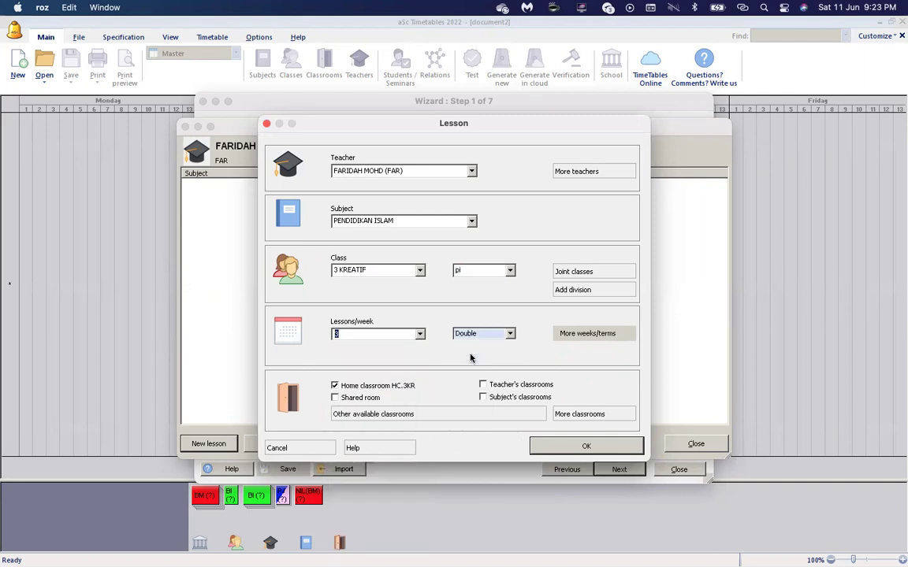
{"action": "left_click", "coordinate": [335, 386]}
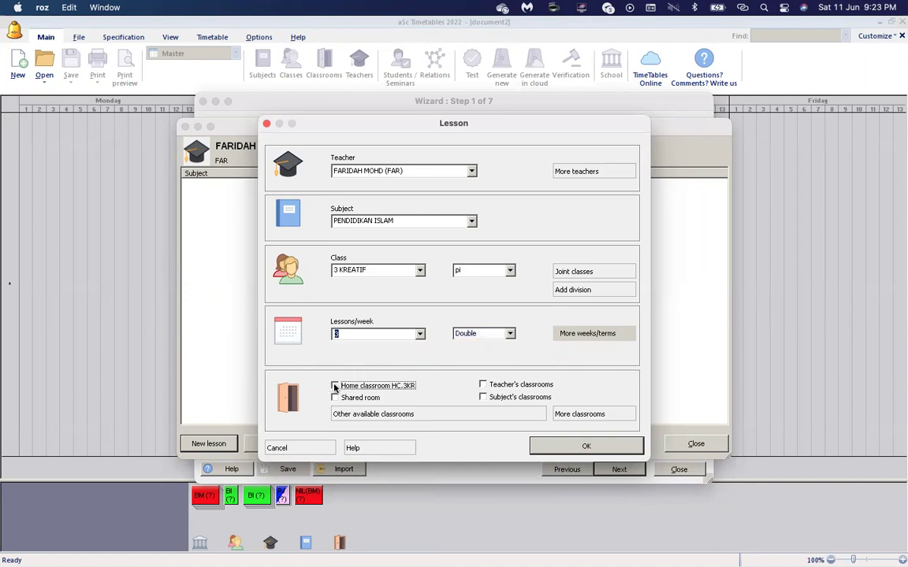
{"action": "left_click", "coordinate": [371, 412]}
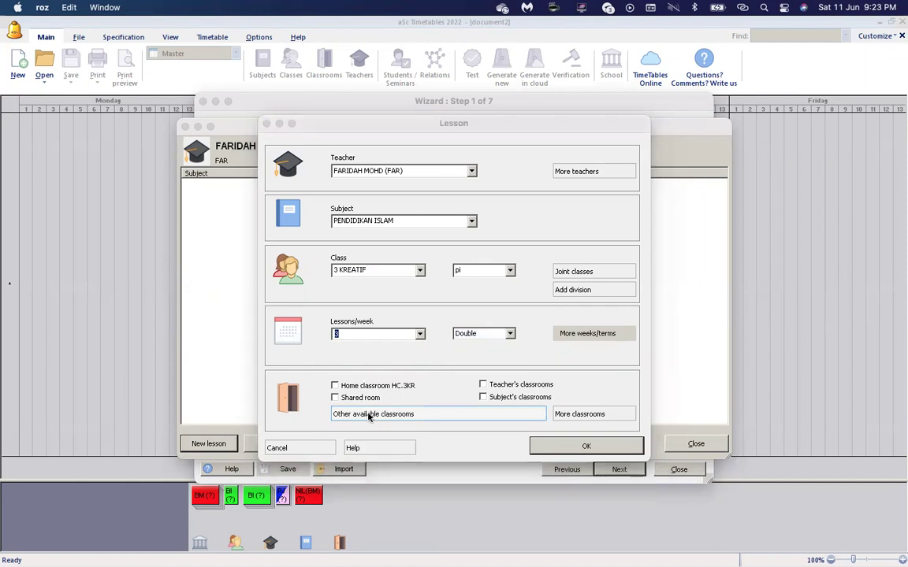
Save the PENDIDIKAN ISLAM lesson with classroom SURAU, then select the next teacher.
{"action": "left_click", "coordinate": [342, 149]}
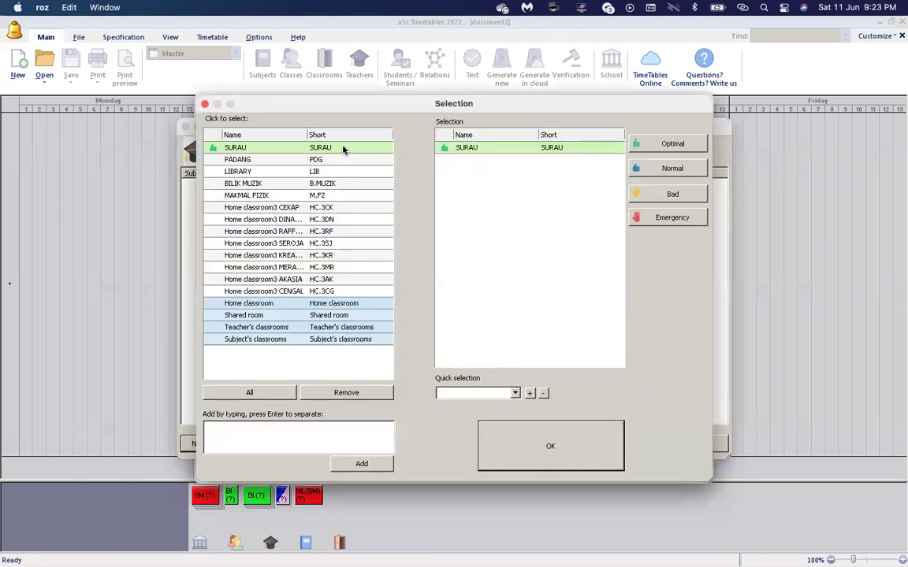
{"action": "left_click", "coordinate": [547, 446]}
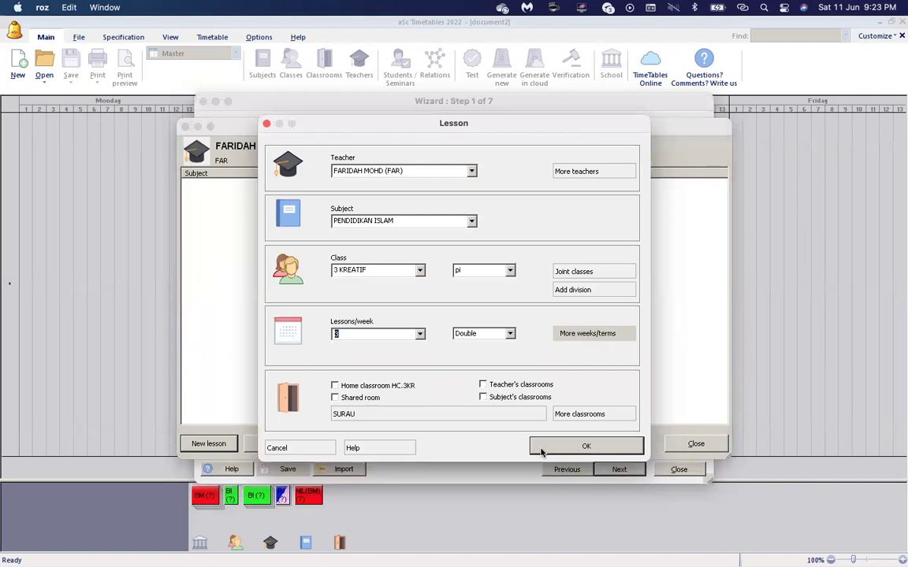
{"action": "left_click", "coordinate": [541, 450]}
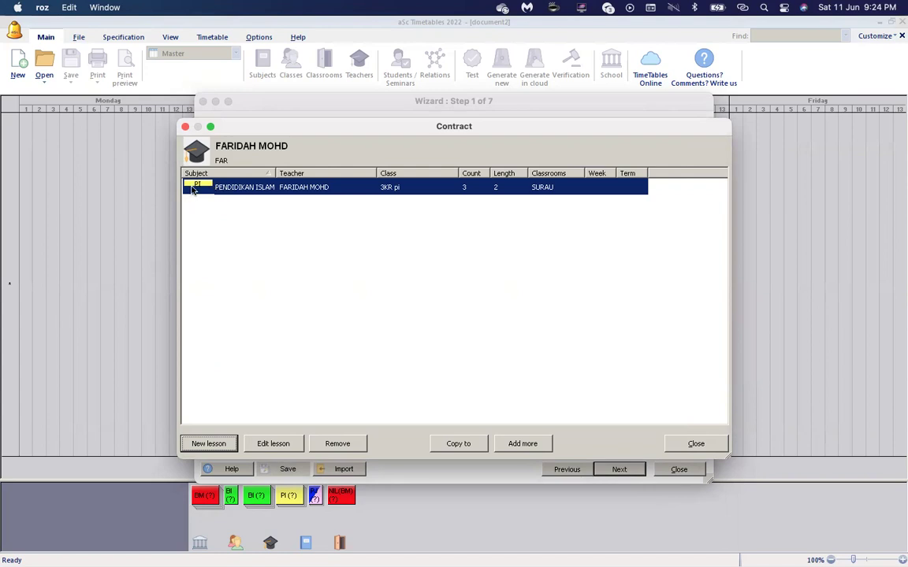
{"action": "left_click", "coordinate": [690, 444]}
{"action": "left_click", "coordinate": [373, 218]}
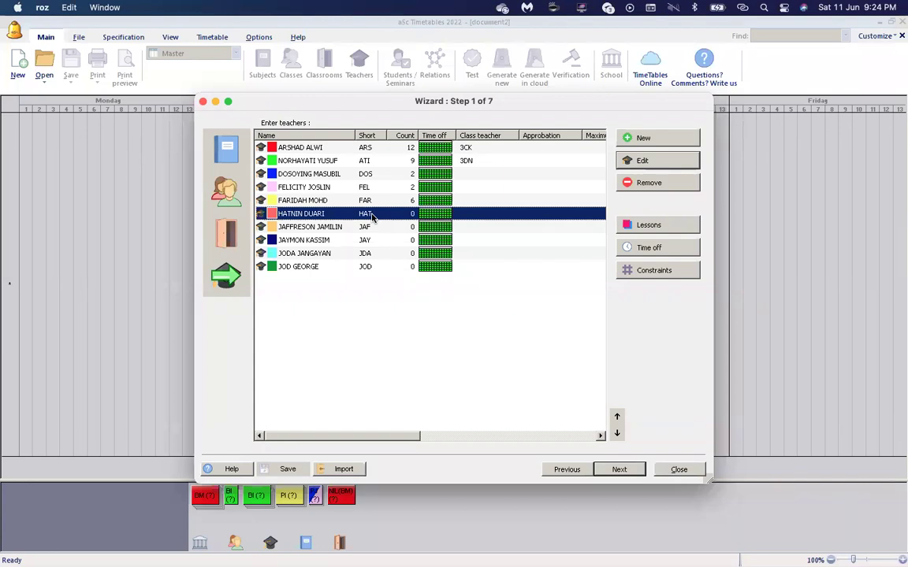
Start a new PENDIDIKAN MORAL lesson for 3 KREATIF's pm group for this teacher.
{"action": "left_click", "coordinate": [646, 225]}
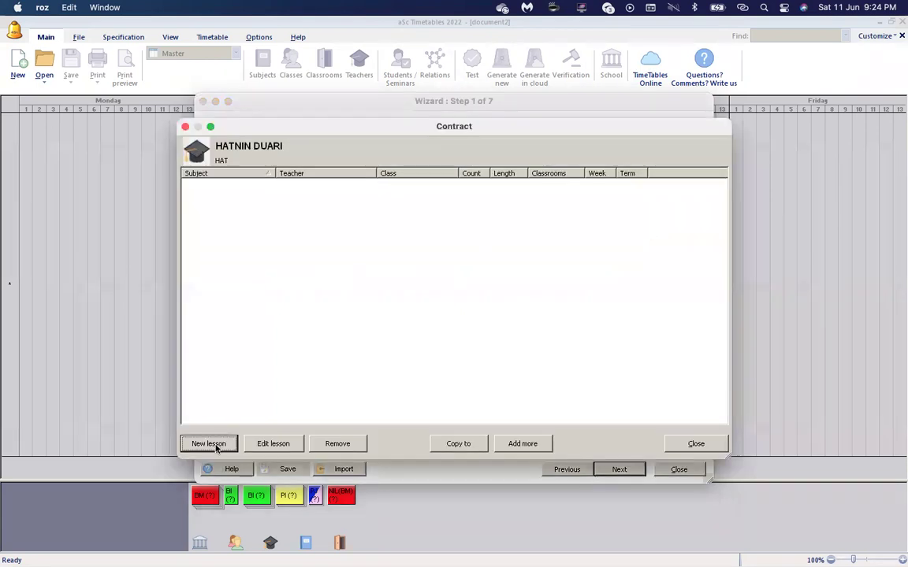
{"action": "left_click", "coordinate": [210, 445]}
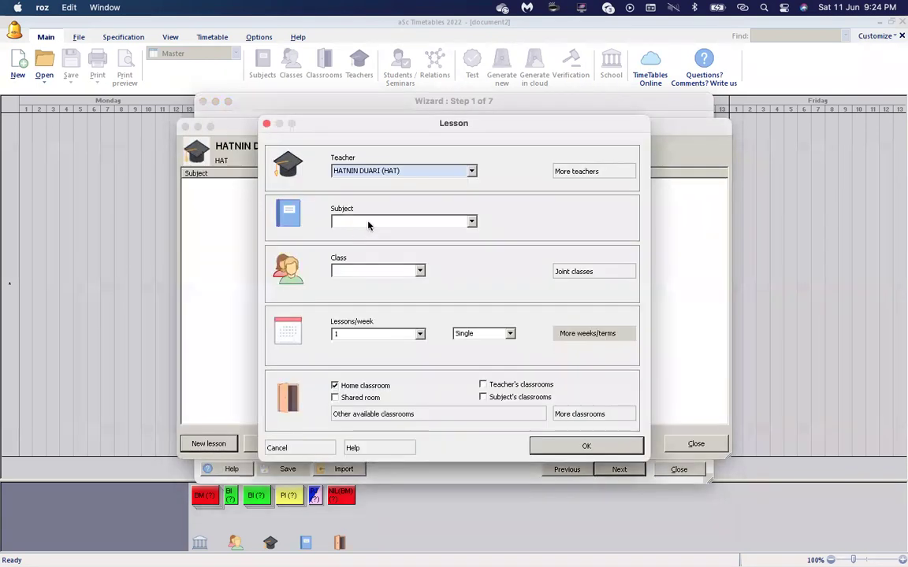
{"action": "left_click", "coordinate": [368, 223]}
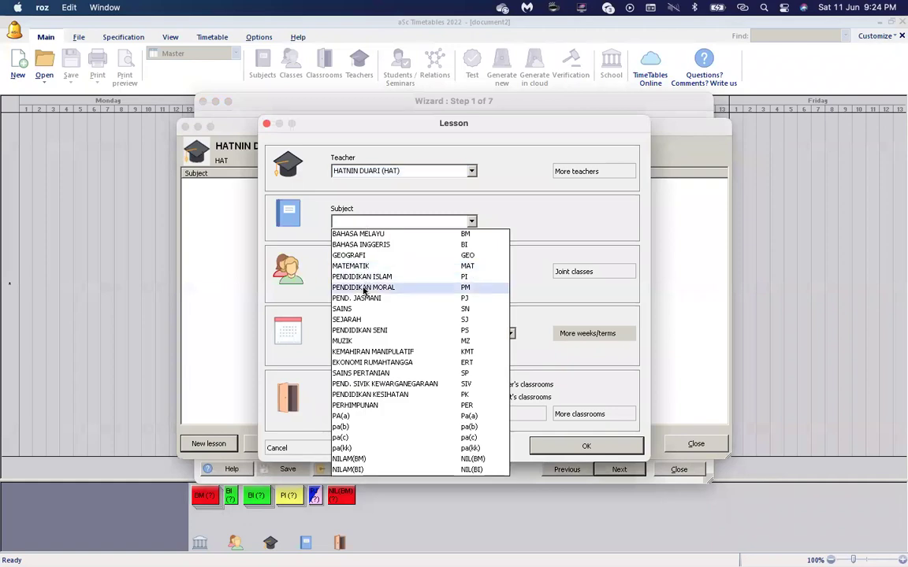
{"action": "left_click", "coordinate": [365, 288]}
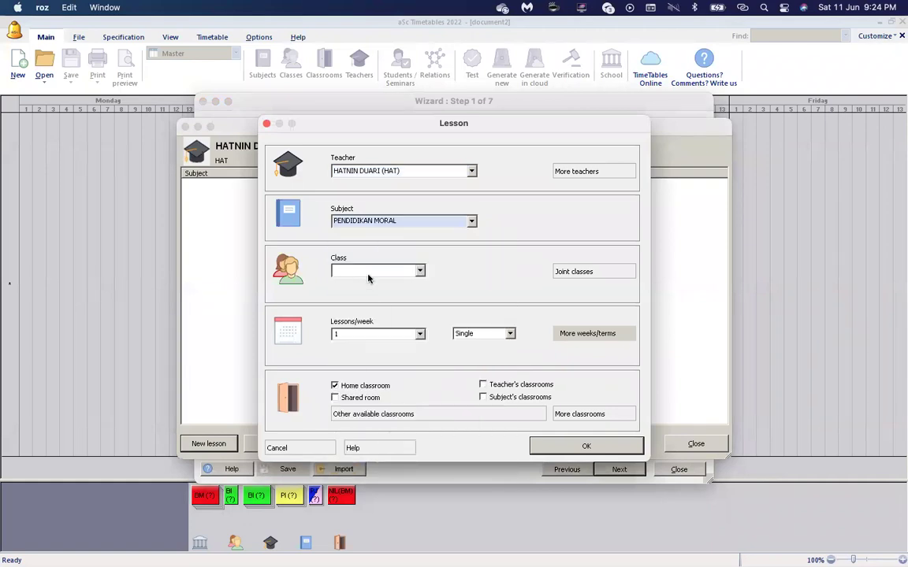
{"action": "left_click", "coordinate": [368, 272]}
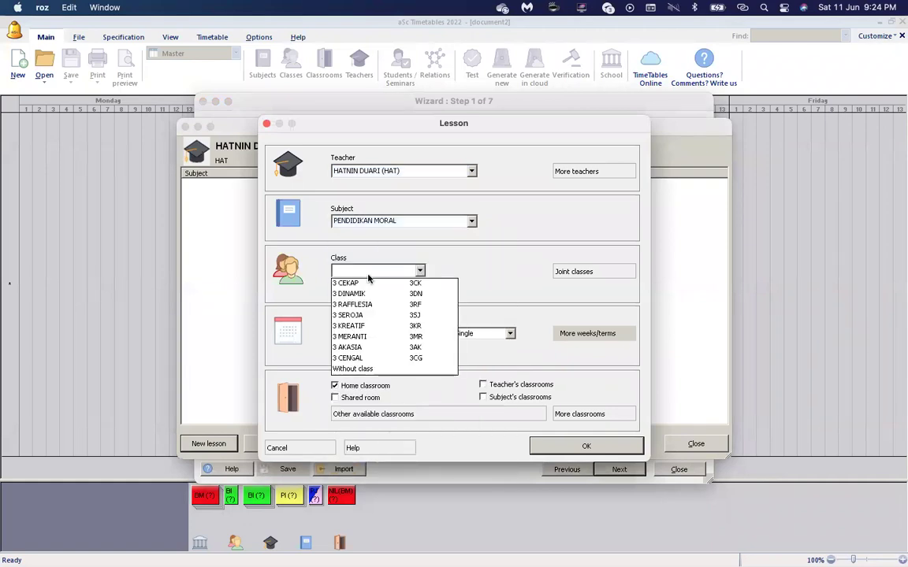
{"action": "left_click", "coordinate": [364, 326]}
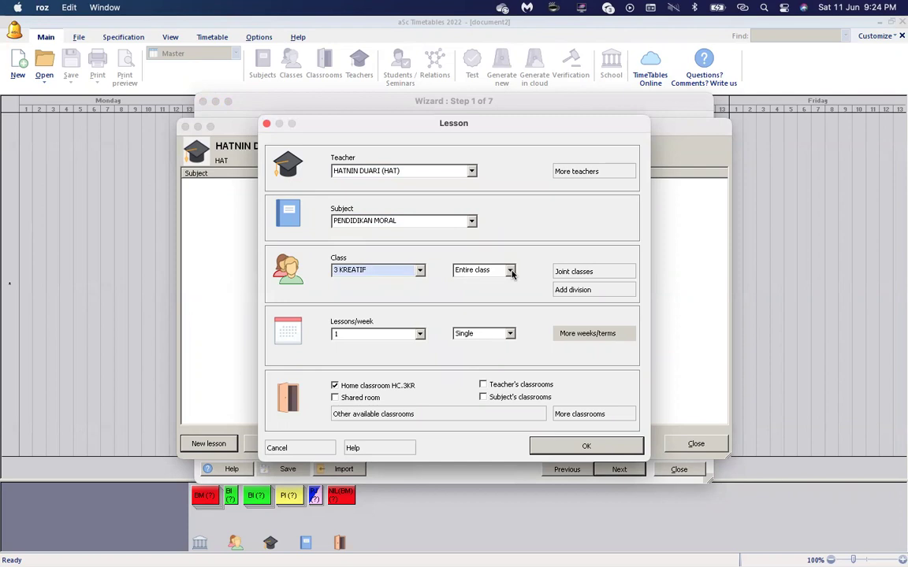
{"action": "left_click", "coordinate": [510, 272]}
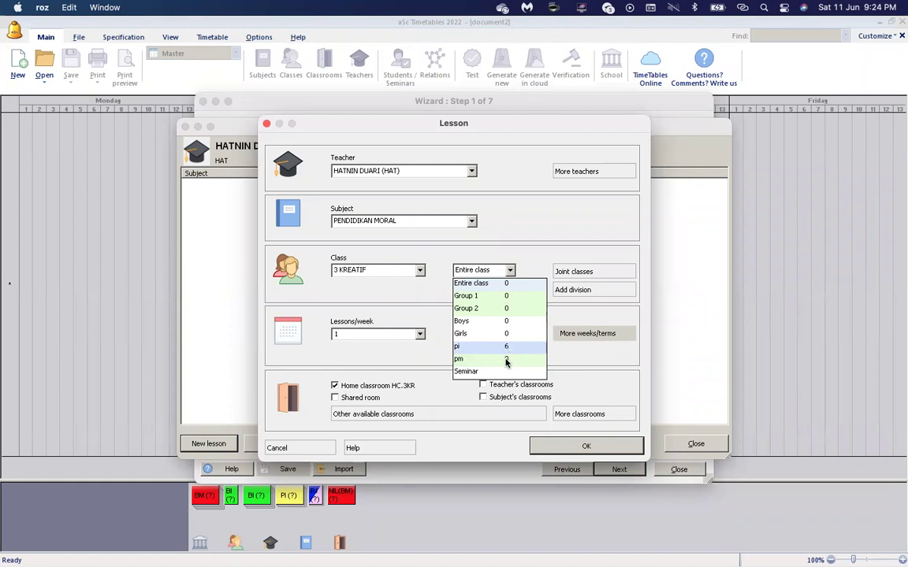
{"action": "left_click", "coordinate": [488, 361]}
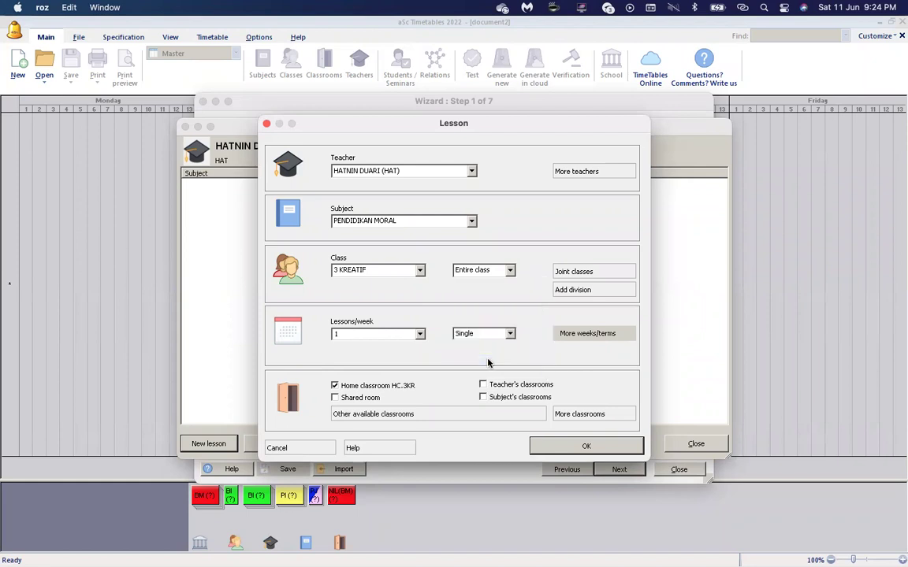
Set it to 3 double periods per week and save the lesson.
{"action": "left_click", "coordinate": [420, 335]}
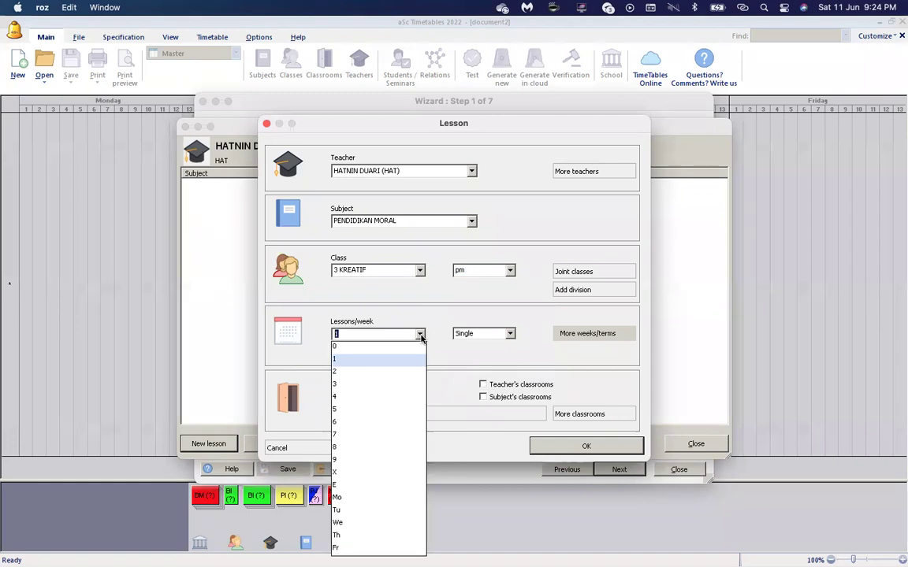
{"action": "left_click", "coordinate": [394, 381]}
{"action": "left_click", "coordinate": [479, 337]}
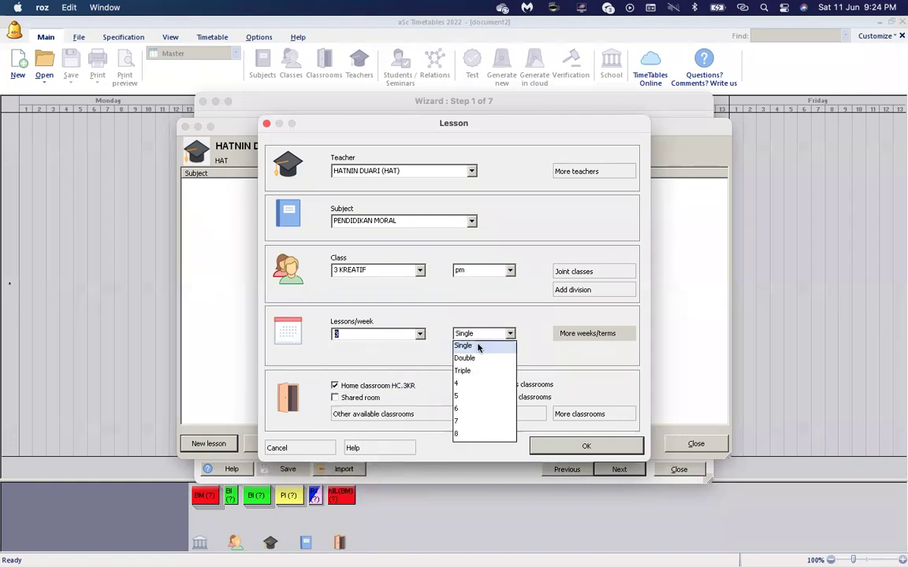
{"action": "left_click", "coordinate": [474, 359]}
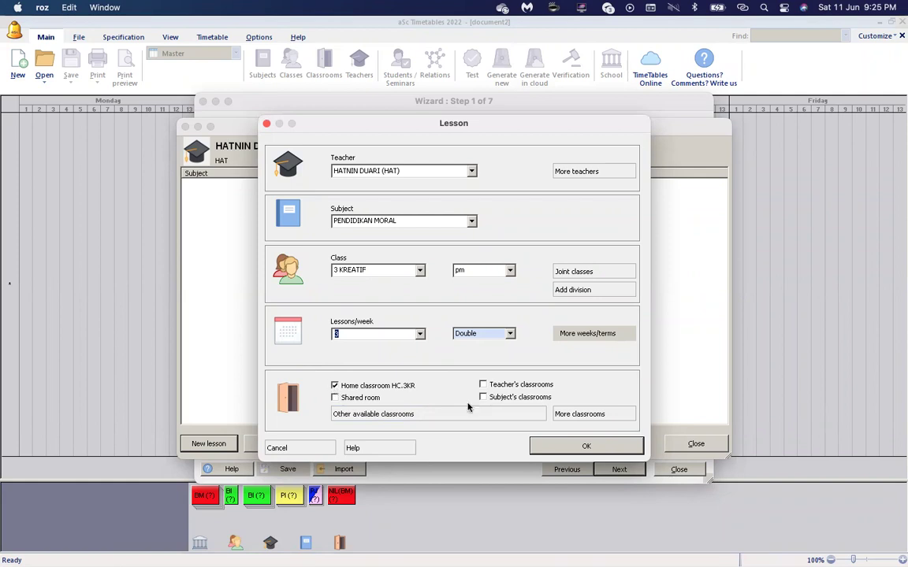
{"action": "left_click", "coordinate": [563, 448]}
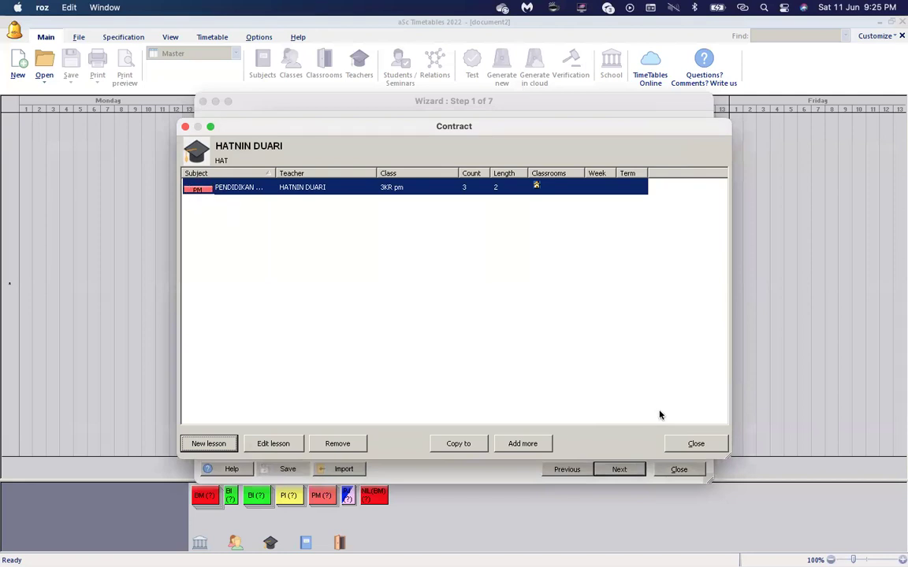
Close the dialogs, show the Whole timetable view, and bring up the Subjects list.
{"action": "left_click", "coordinate": [693, 444]}
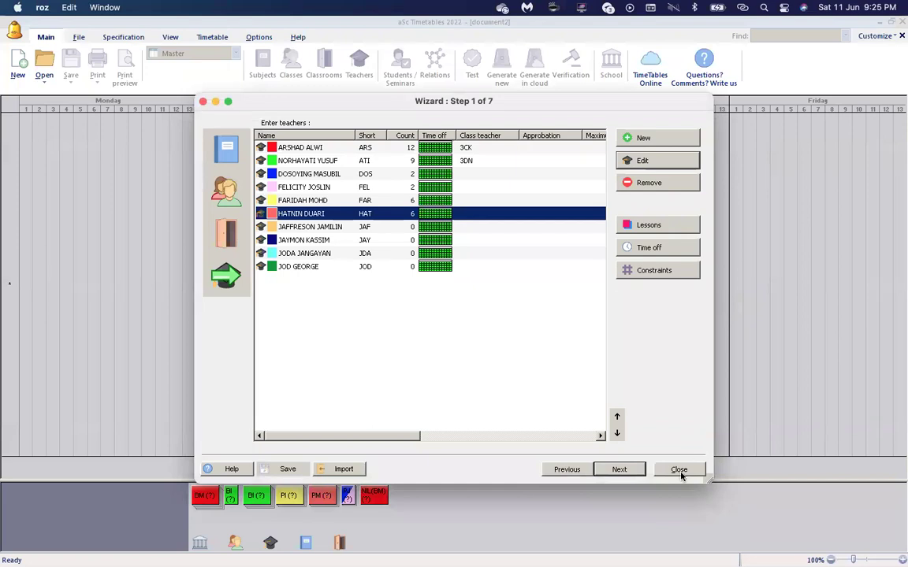
{"action": "left_click", "coordinate": [680, 471]}
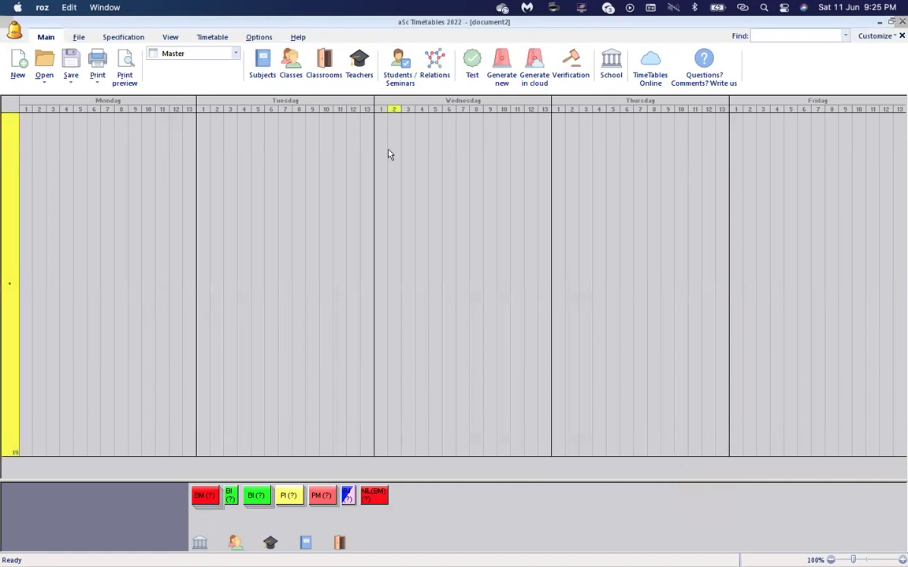
{"action": "left_click", "coordinate": [234, 53]}
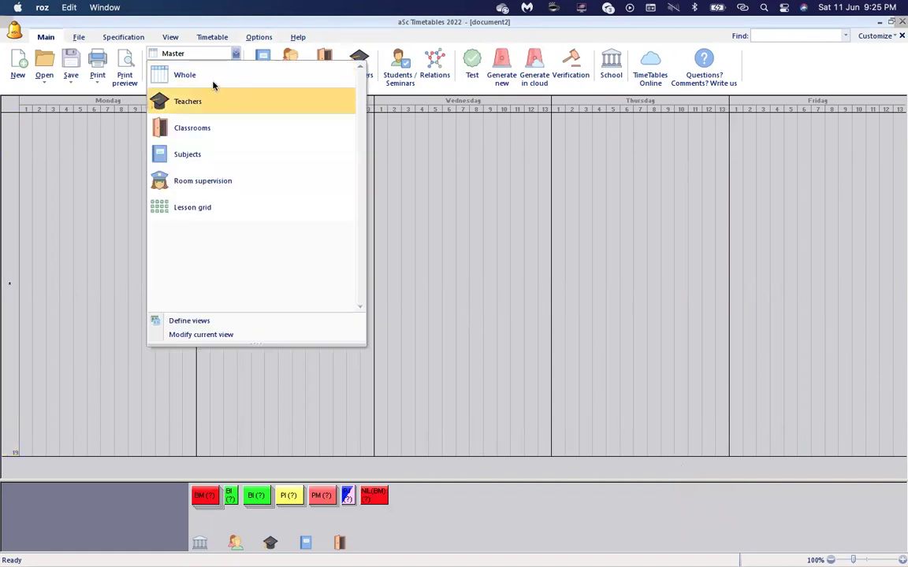
{"action": "left_click", "coordinate": [213, 80]}
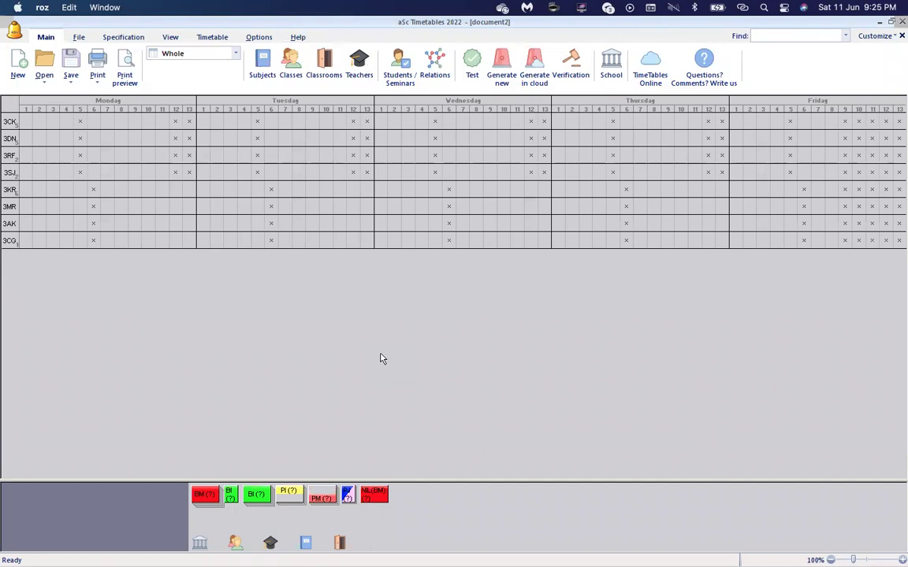
{"action": "left_click", "coordinate": [359, 63]}
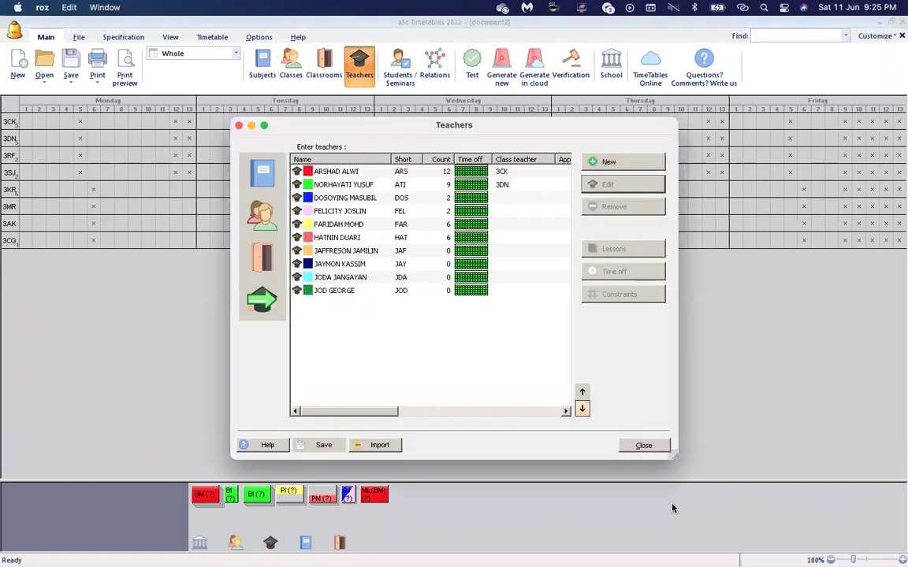
{"action": "left_click", "coordinate": [646, 448]}
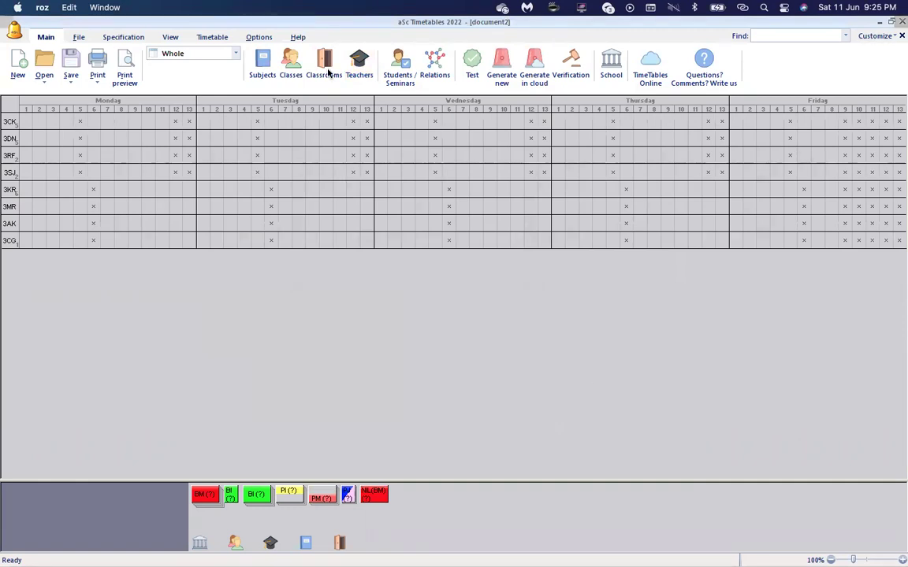
{"action": "left_click", "coordinate": [267, 71]}
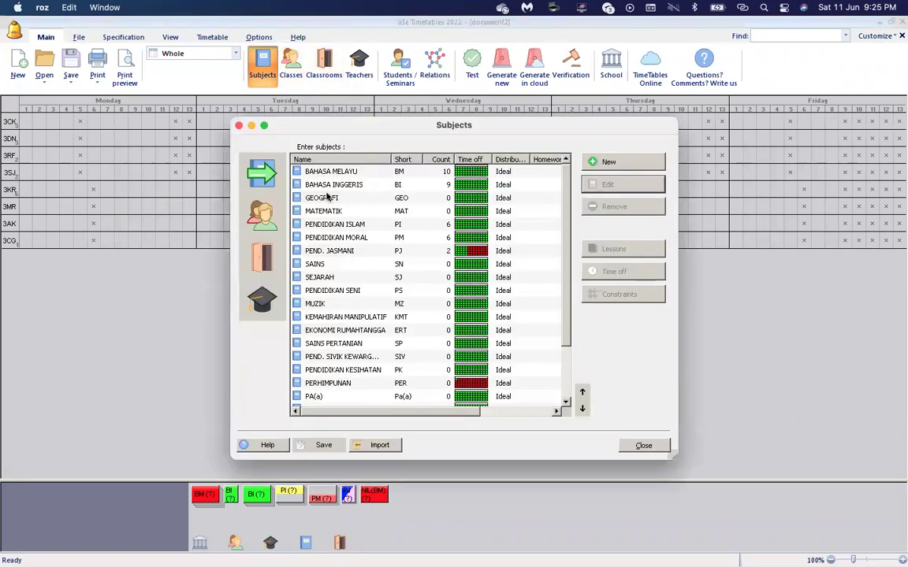
Switch from the Subjects list to the Teachers list, review it, and close it.
{"action": "left_click", "coordinate": [263, 300]}
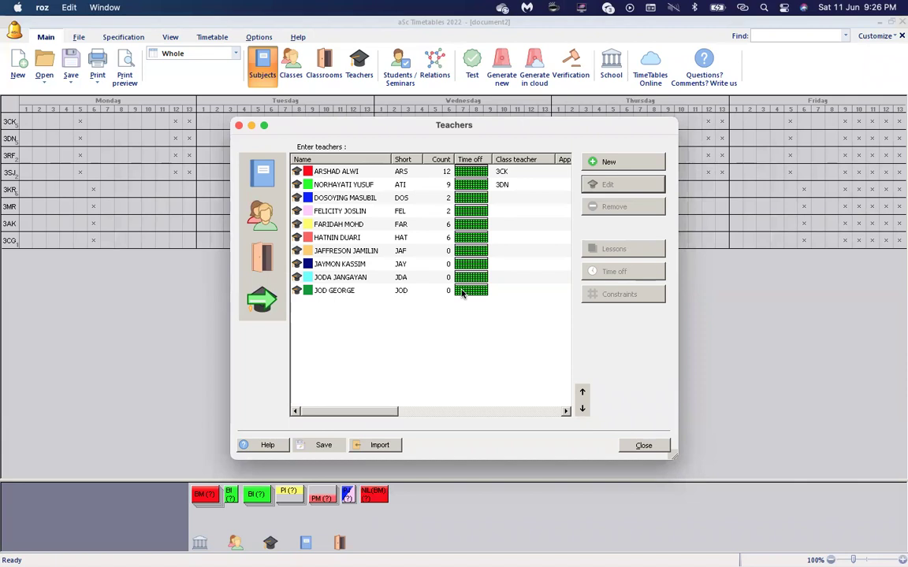
{"action": "left_click", "coordinate": [640, 447]}
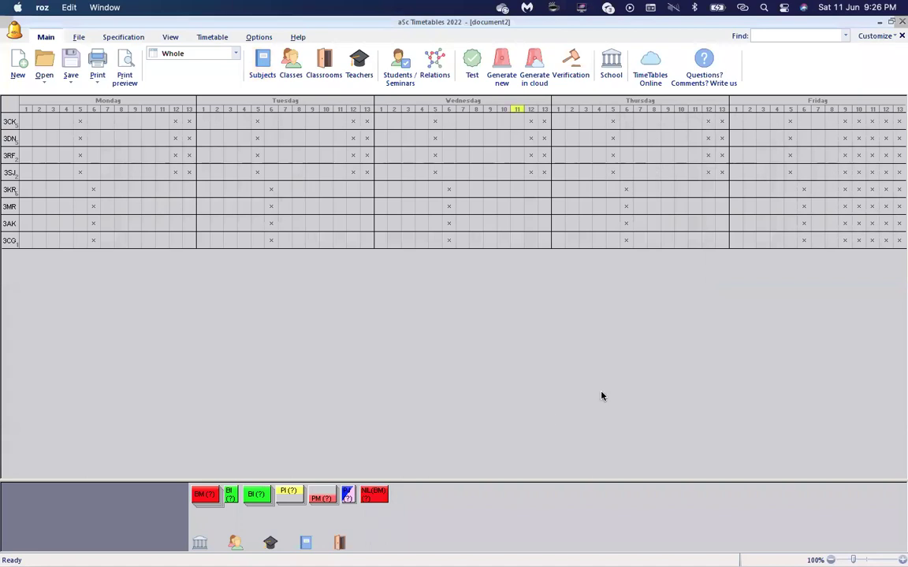
Switch to the Lesson grid view and select the 3MR / BM cell.
{"action": "left_click", "coordinate": [359, 63]}
{"action": "left_click", "coordinate": [643, 446]}
{"action": "left_click", "coordinate": [178, 55]}
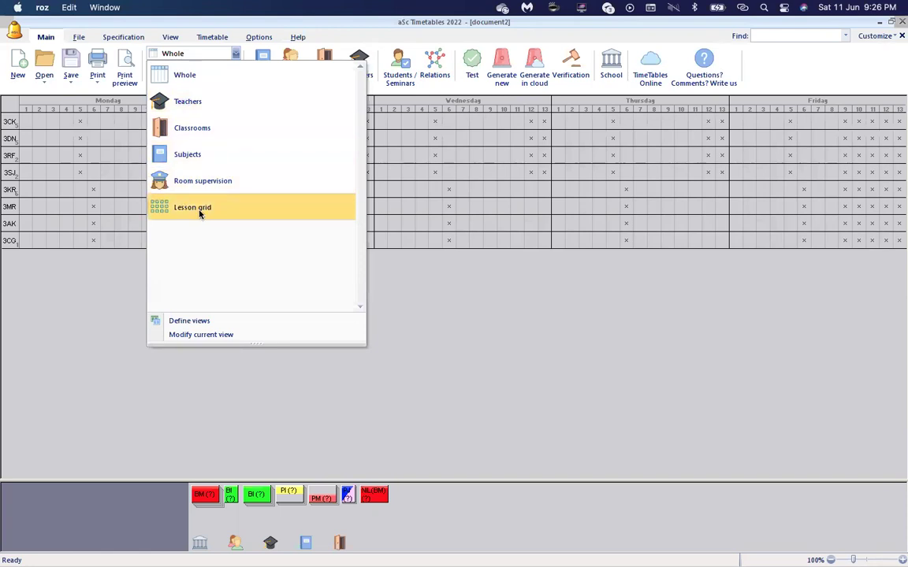
{"action": "left_click", "coordinate": [199, 210]}
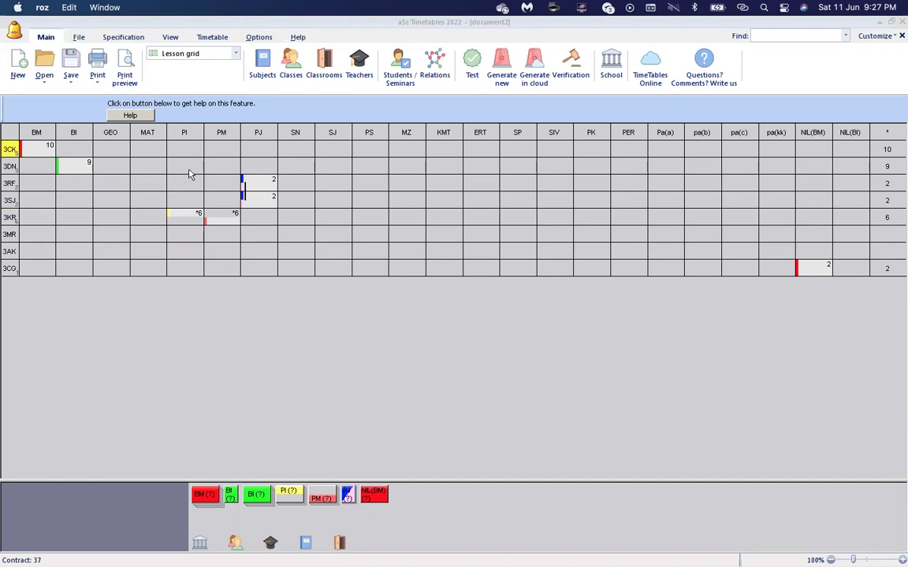
{"action": "left_click", "coordinate": [33, 236]}
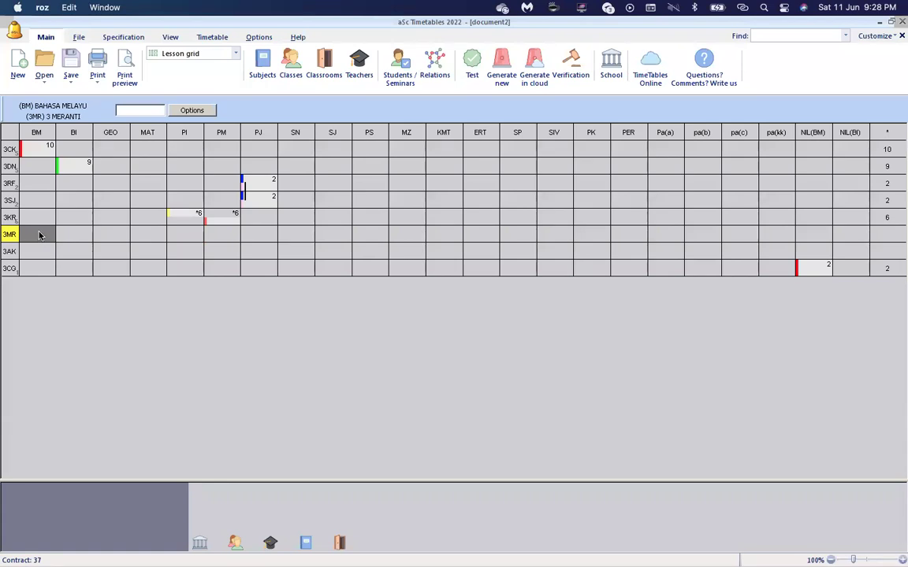
Enter 22222 for 3MR's BM (10 periods) and assign it a teacher.
{"action": "type", "text": "22222"}
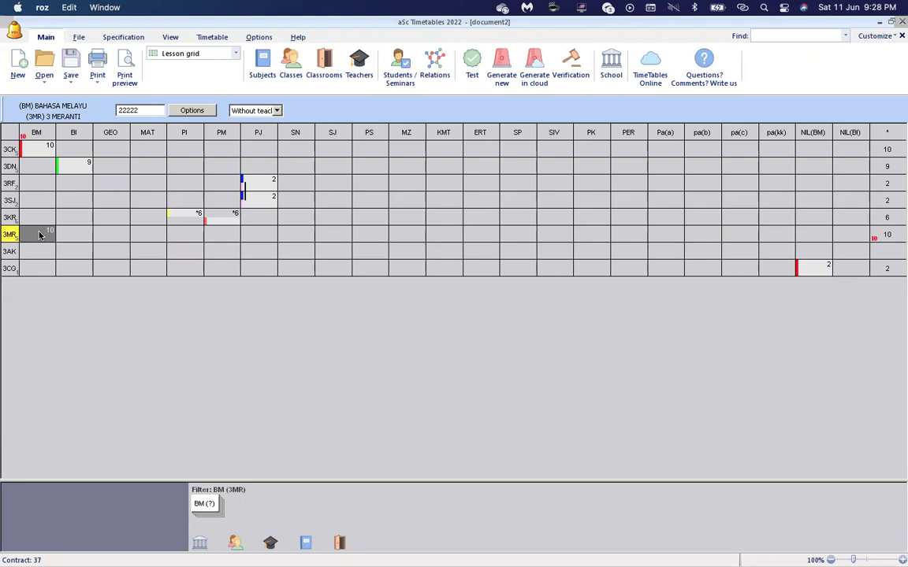
{"action": "mouse_move", "coordinate": [217, 510]}
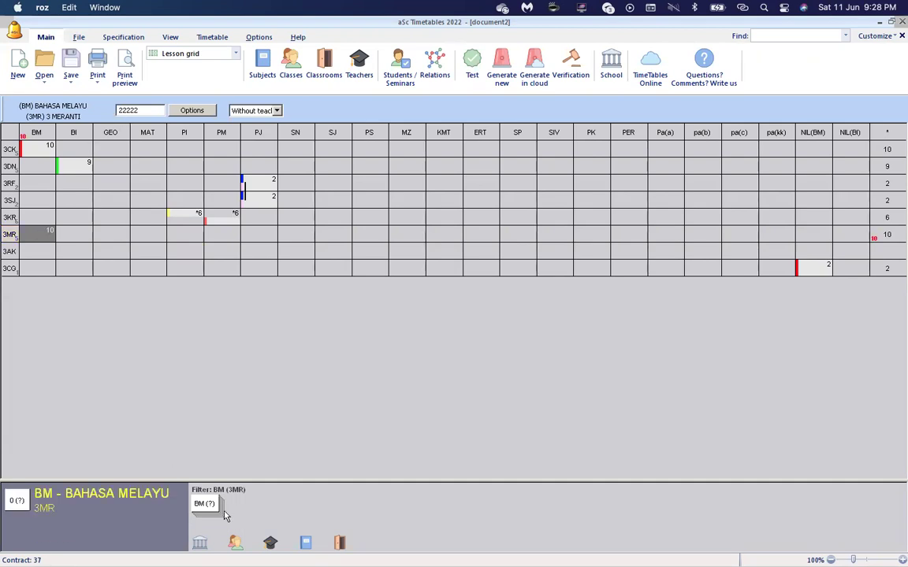
{"action": "left_click", "coordinate": [277, 111]}
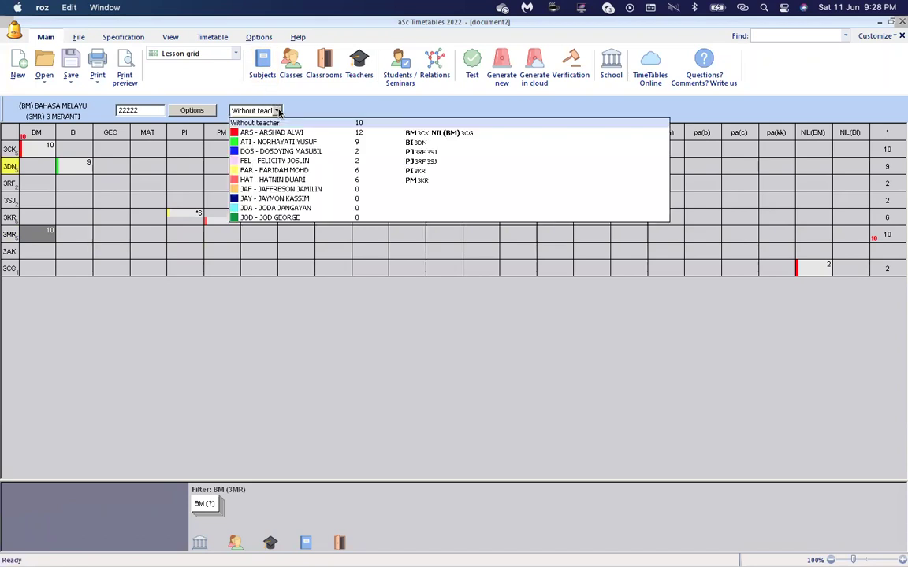
{"action": "left_click", "coordinate": [282, 189]}
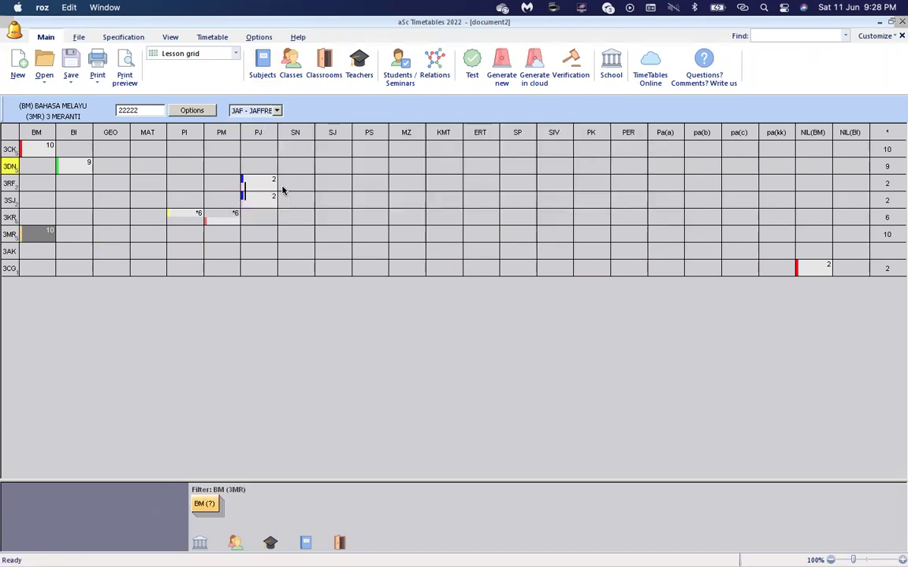
Enter 22221 for 3AK's BI, giving it 9 periods.
{"action": "left_click", "coordinate": [70, 253]}
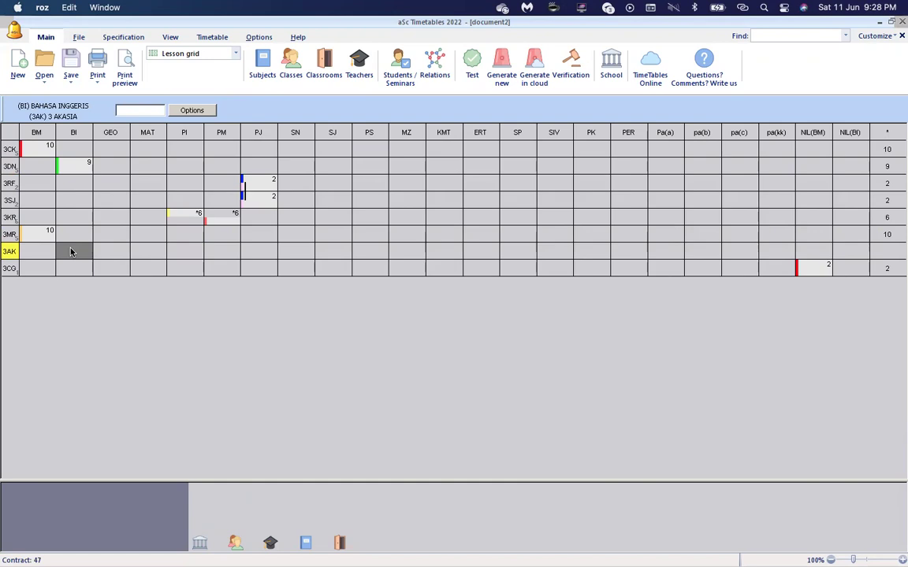
{"action": "type", "text": "2222"}
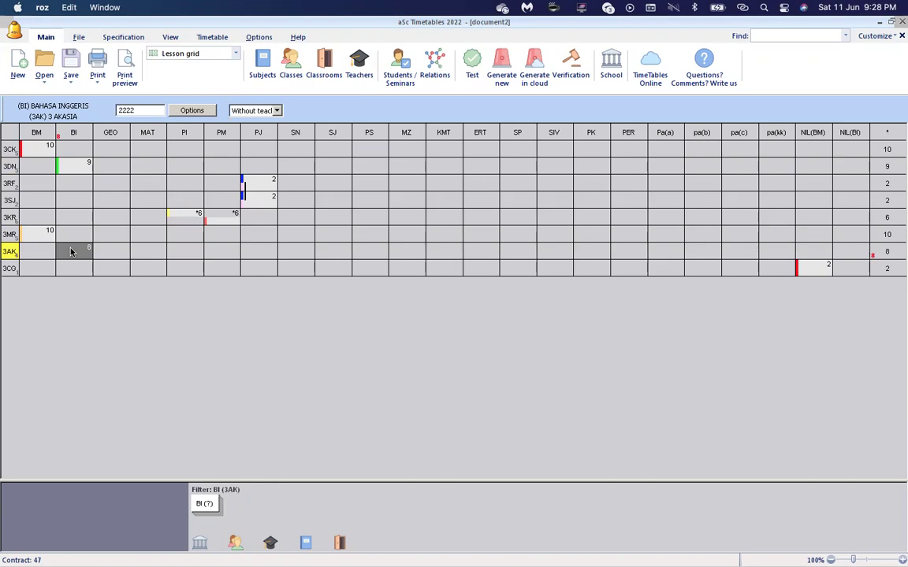
{"action": "type", "text": "1"}
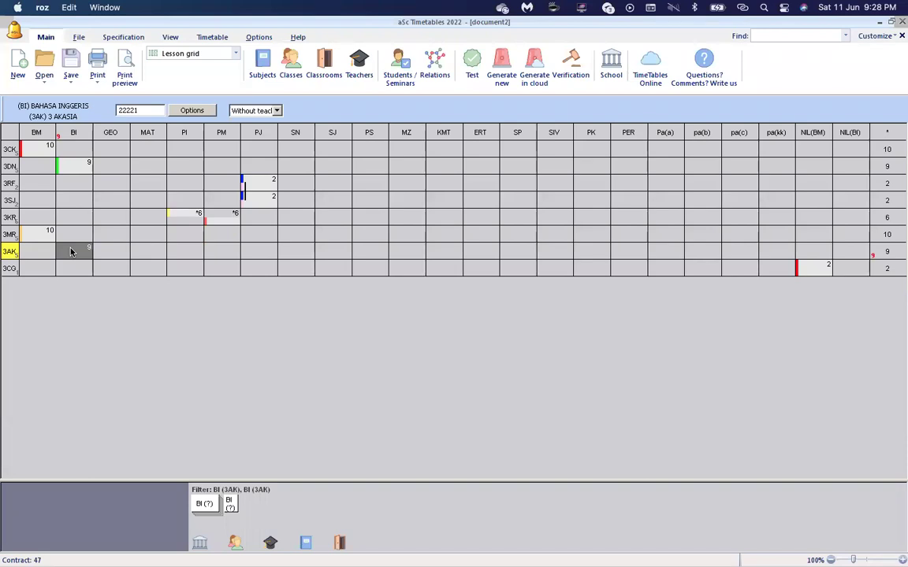
{"action": "mouse_move", "coordinate": [230, 510]}
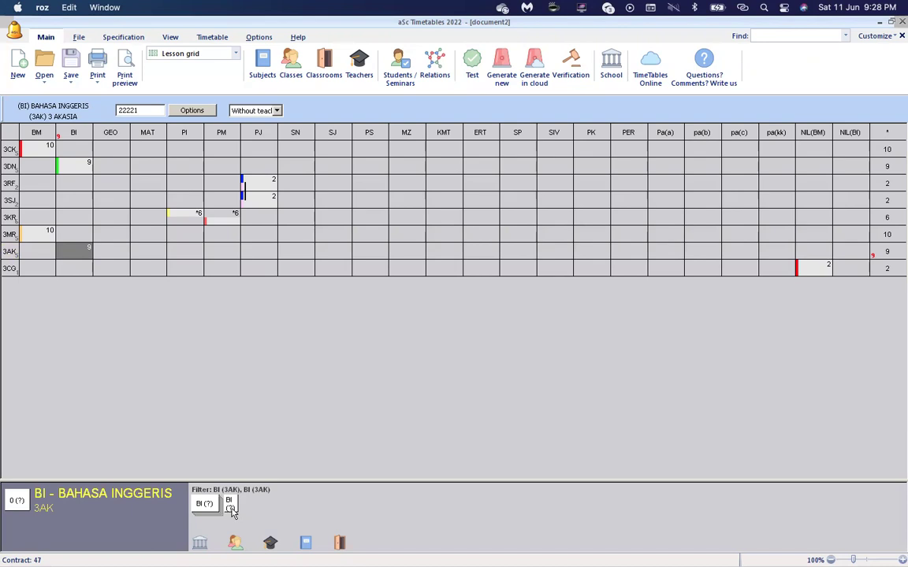
Assign a teacher to 3AK's BI and set 3CG's NIL(BM) to Without teacher.
{"action": "left_click", "coordinate": [117, 163]}
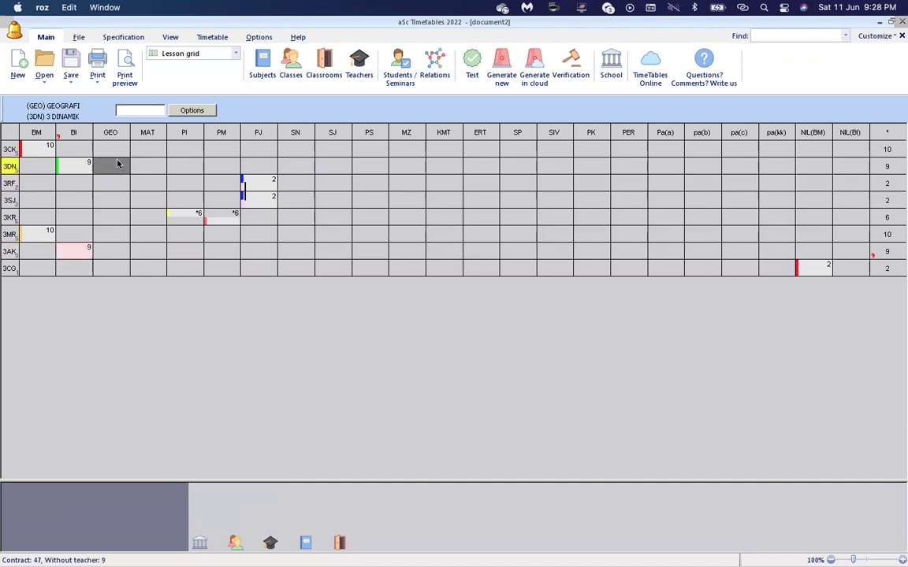
{"action": "left_click", "coordinate": [79, 251]}
{"action": "left_click", "coordinate": [277, 110]}
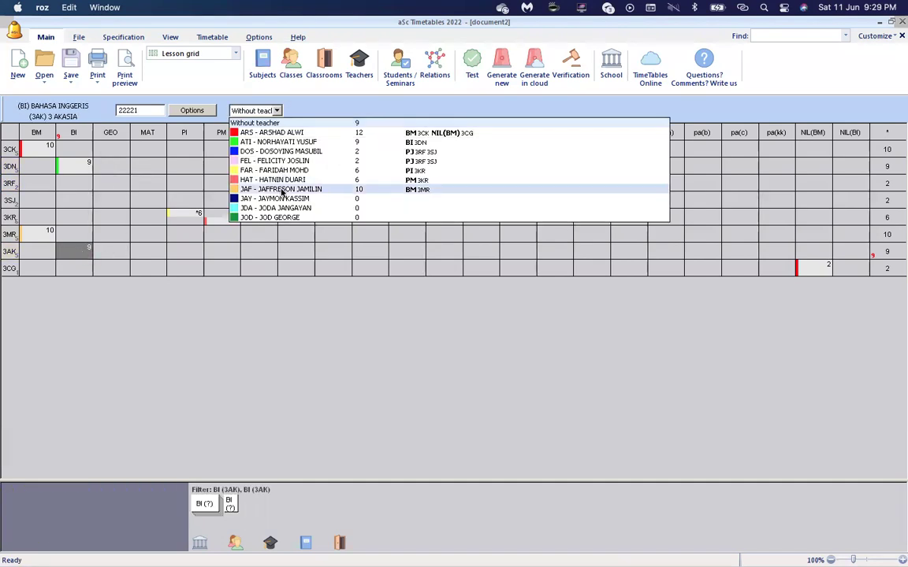
{"action": "left_click", "coordinate": [281, 199]}
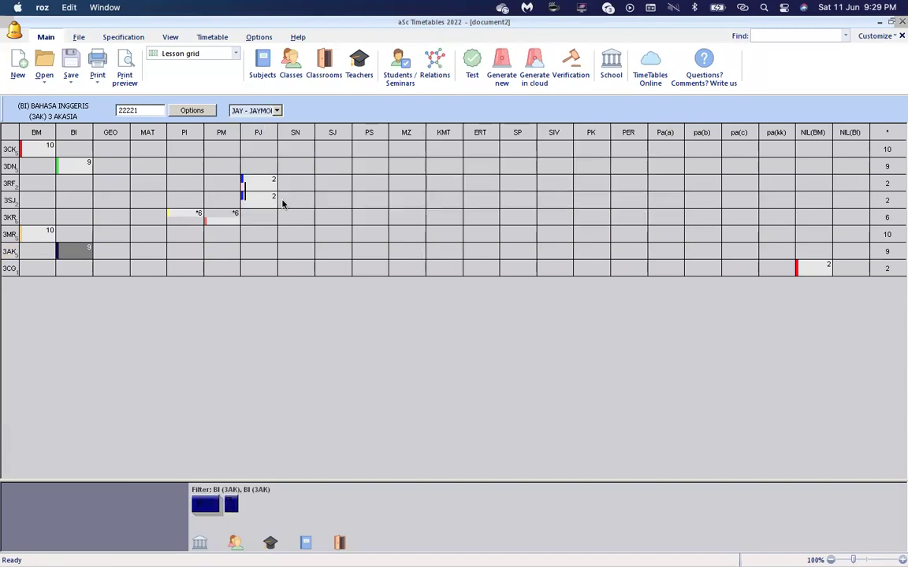
{"action": "left_click", "coordinate": [812, 266]}
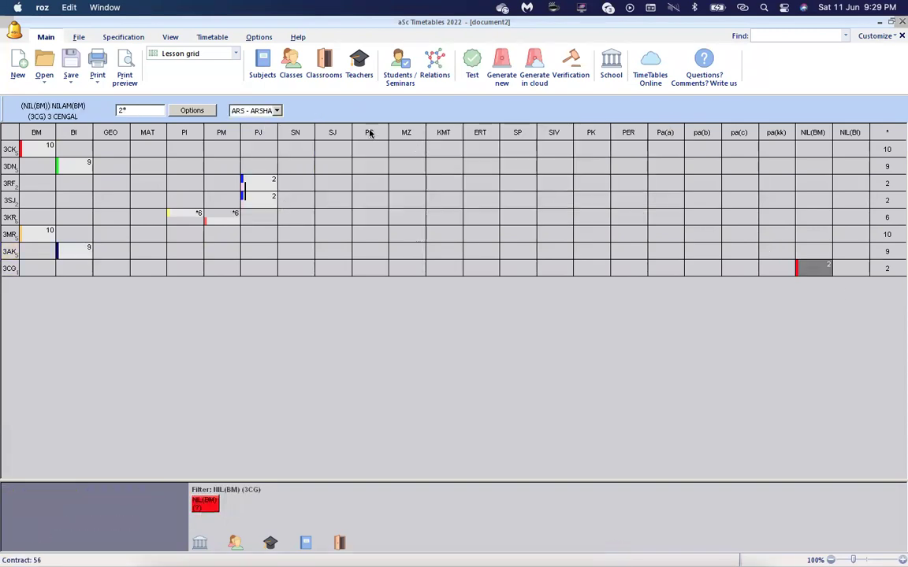
{"action": "left_click", "coordinate": [276, 110]}
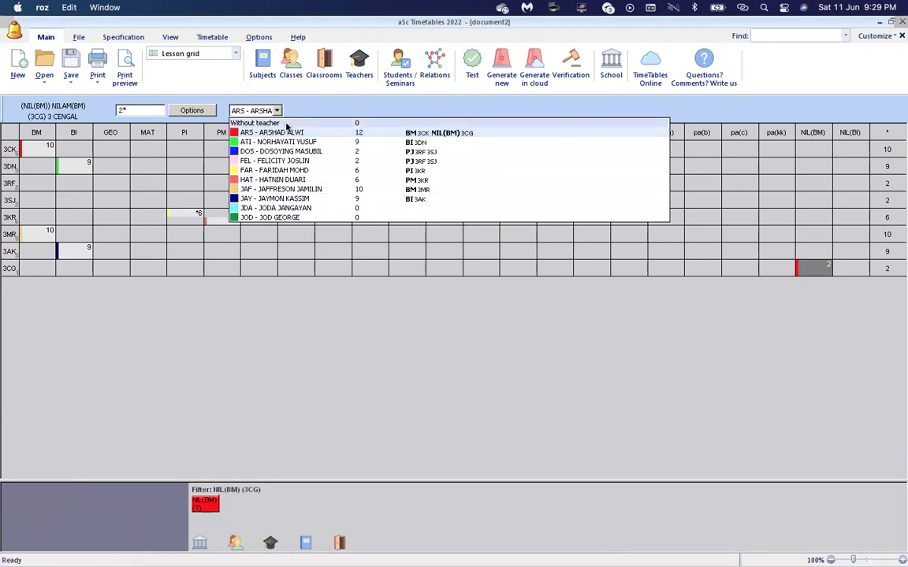
{"action": "left_click", "coordinate": [284, 124]}
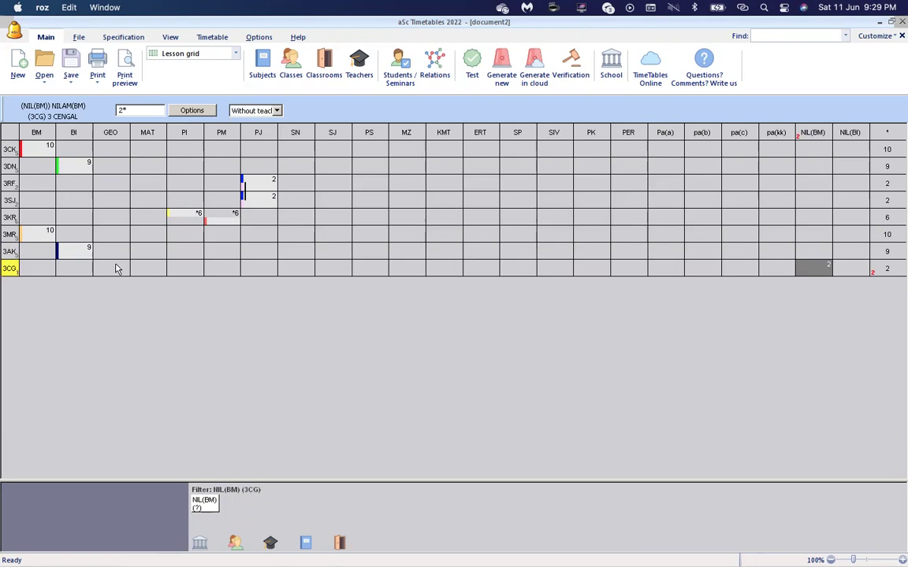
Add 2 PENDIDIKAN SENI (PS) periods for class 3CG.
{"action": "left_click", "coordinate": [261, 269]}
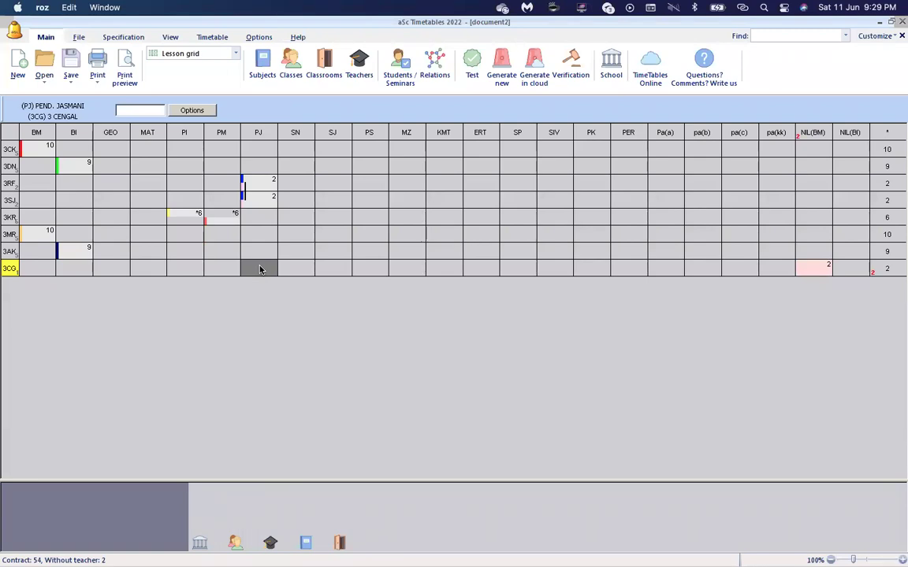
{"action": "left_click", "coordinate": [375, 272]}
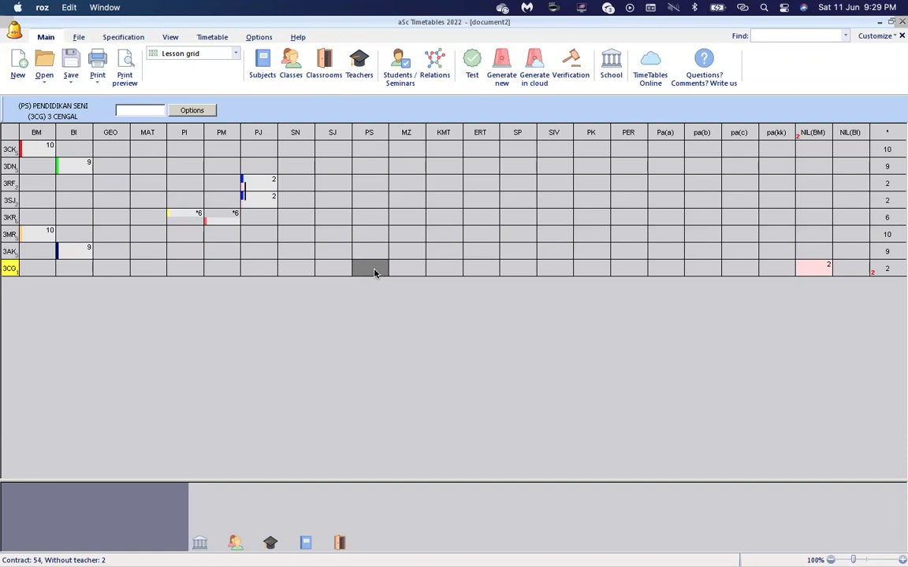
{"action": "type", "text": "2*"}
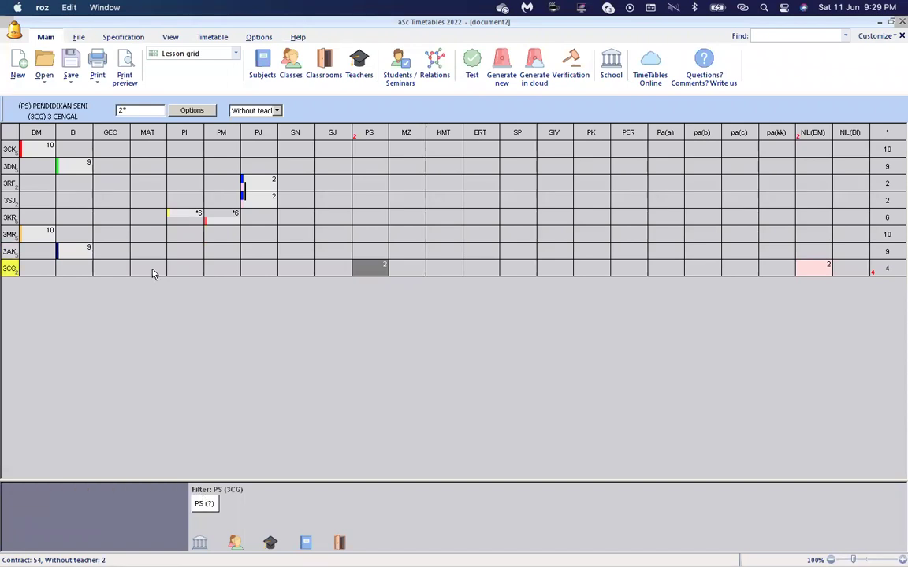
{"action": "left_click", "coordinate": [130, 110]}
{"action": "double_click", "coordinate": [130, 110]}
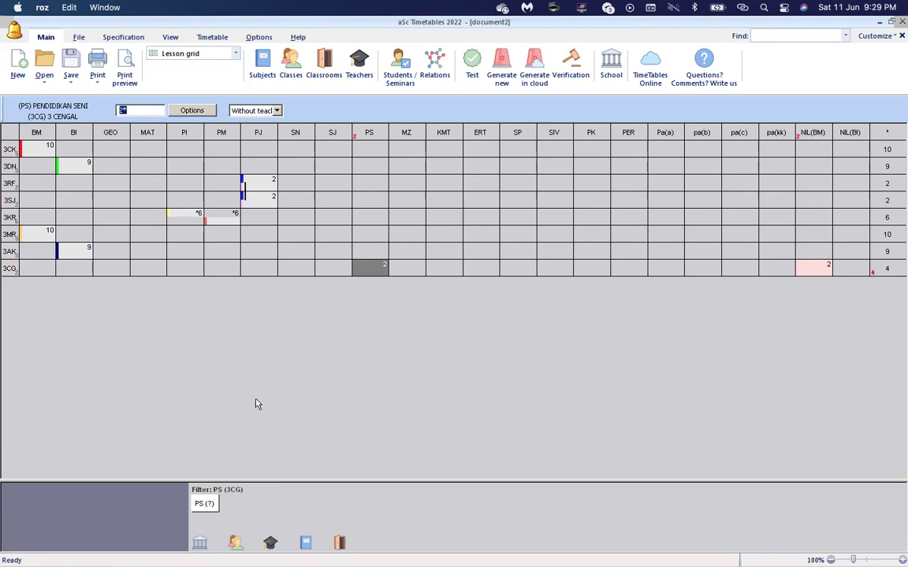
{"action": "mouse_move", "coordinate": [203, 503]}
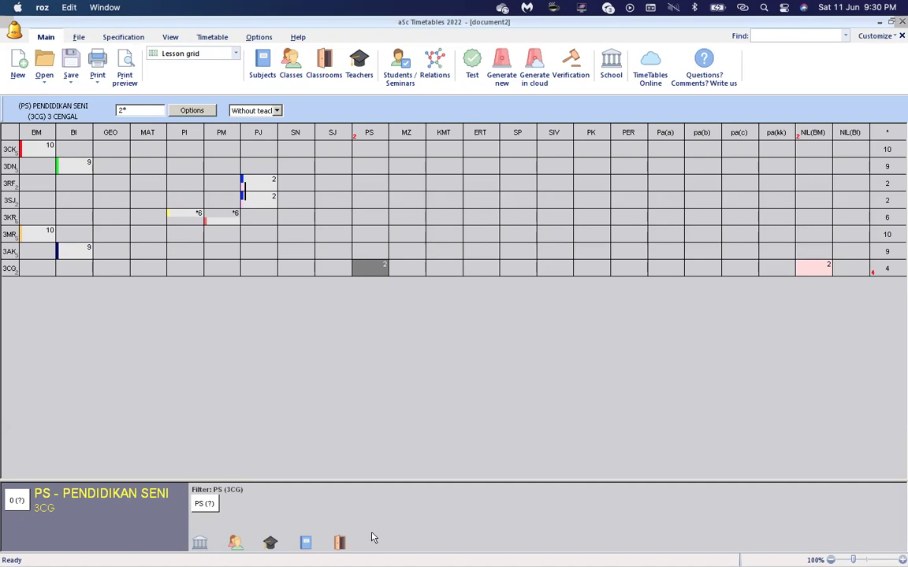
Give 3MR's MZ cell 3 periods without a teacher, raising its total to 13.
{"action": "left_click", "coordinate": [404, 235]}
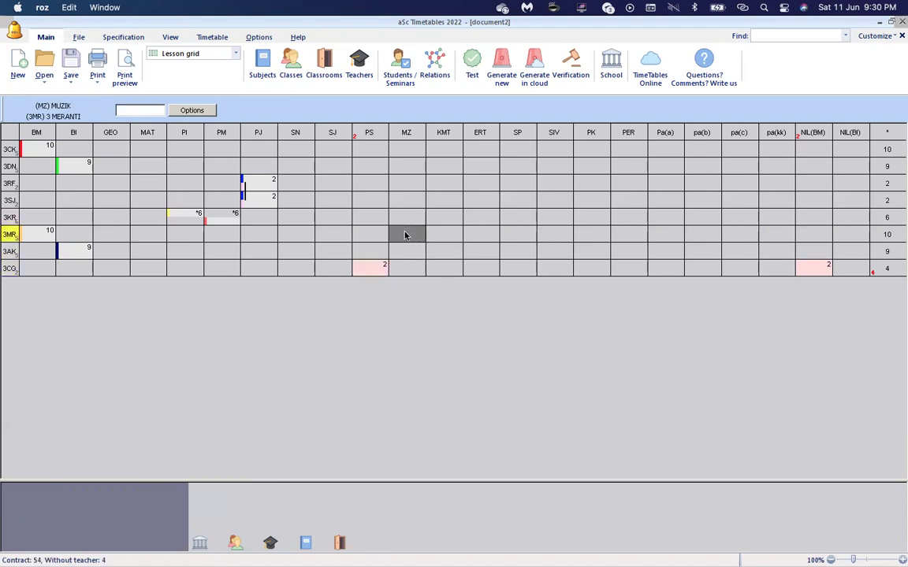
{"action": "left_click", "coordinate": [404, 252]}
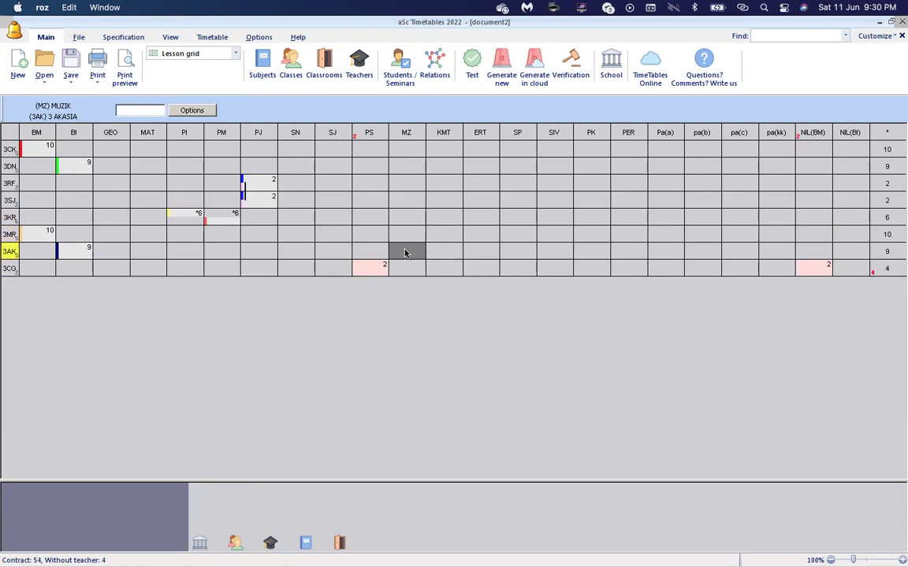
{"action": "key", "text": "Up"}
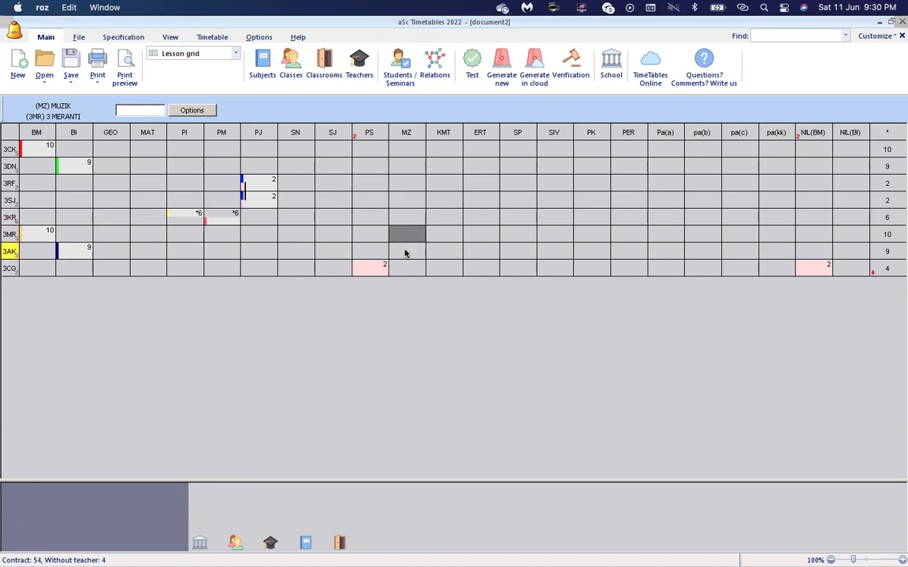
{"action": "type", "text": "3"}
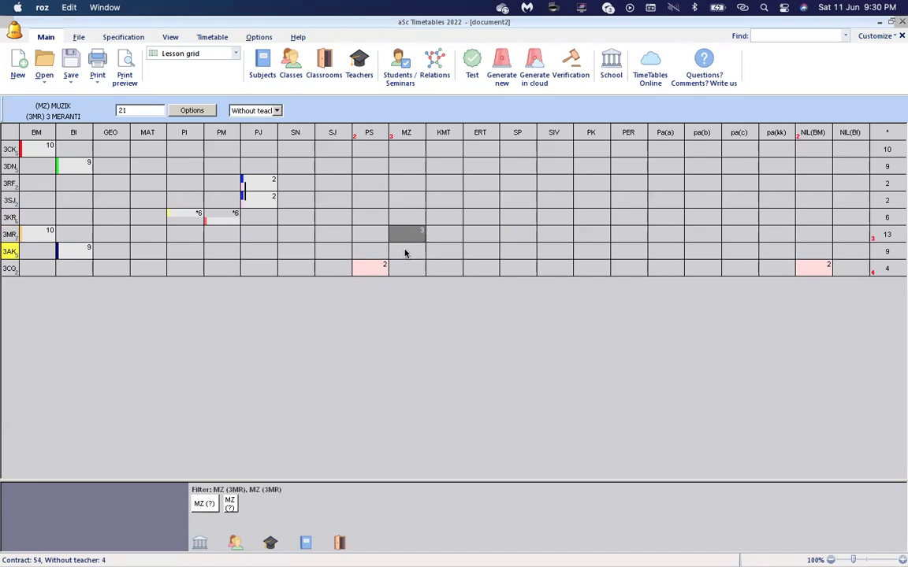
{"action": "key", "text": "Down"}
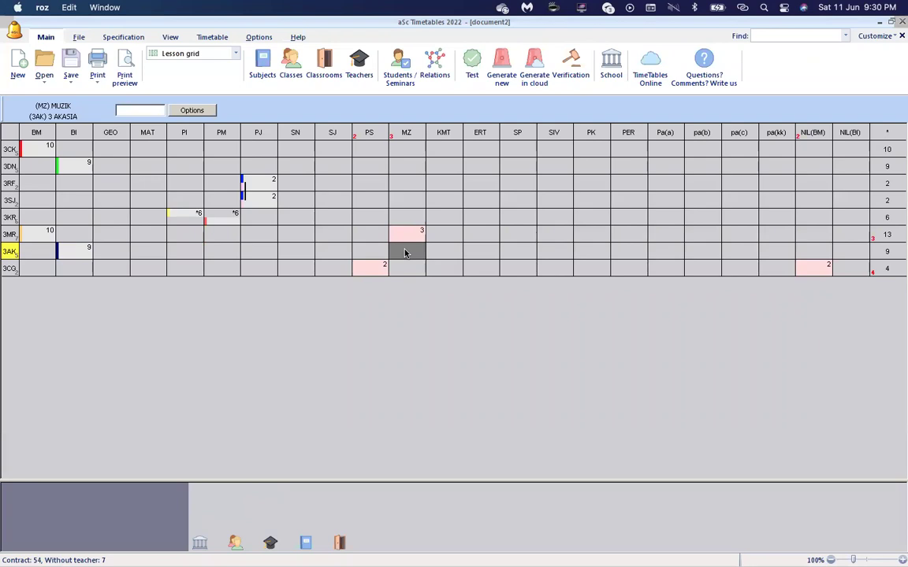
Enter 3 MZ periods for class 3AK, bringing its total to 12.
{"action": "type", "text": "2"}
{"action": "type", "text": "3"}
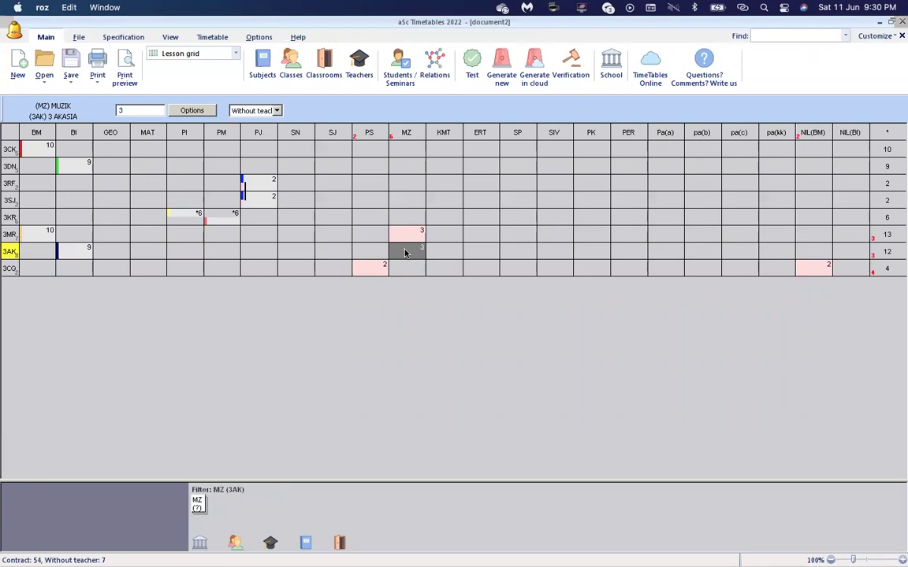
{"action": "key", "text": "Up"}
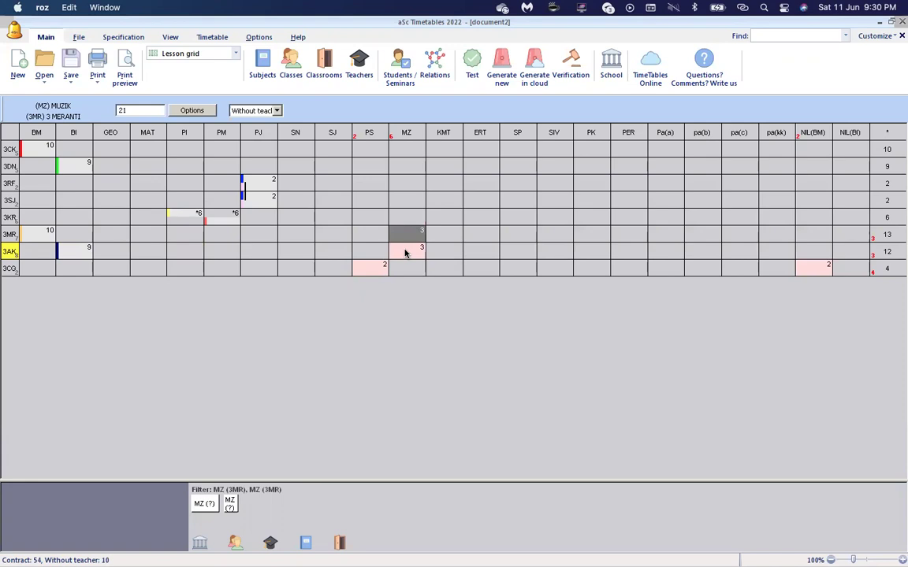
{"action": "left_click", "coordinate": [405, 253], "text": "shift"}
{"action": "right_click", "coordinate": [404, 253]}
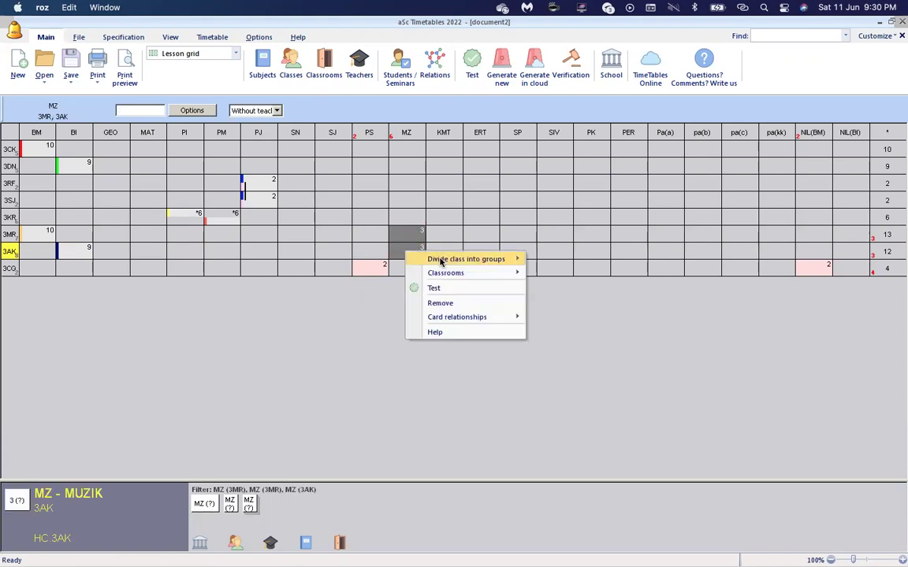
{"action": "left_click", "coordinate": [361, 326]}
{"action": "left_click", "coordinate": [417, 252]}
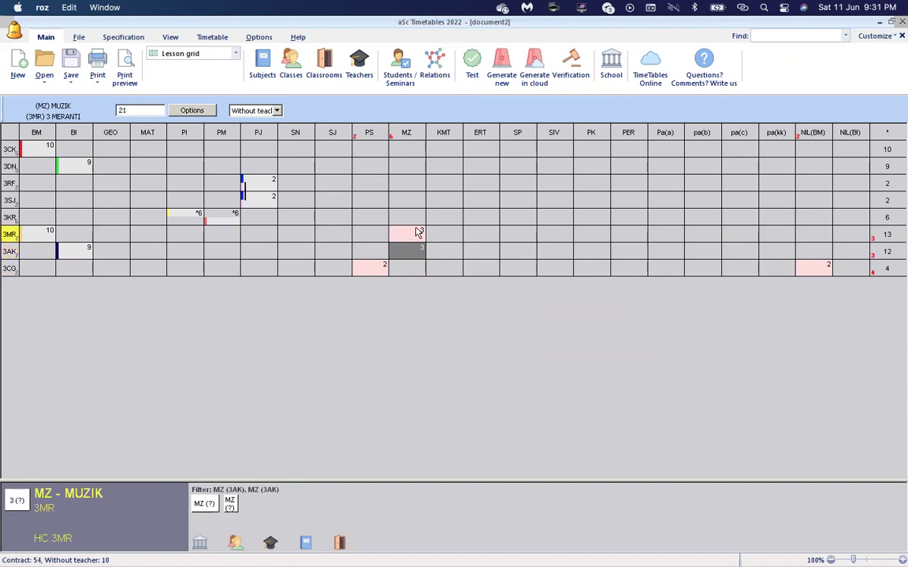
Join the 3MR and 3AK Music lessons into one shared MZ lesson.
{"action": "left_click", "coordinate": [415, 231]}
{"action": "left_click", "coordinate": [410, 250], "text": "shift"}
{"action": "right_click", "coordinate": [411, 251]}
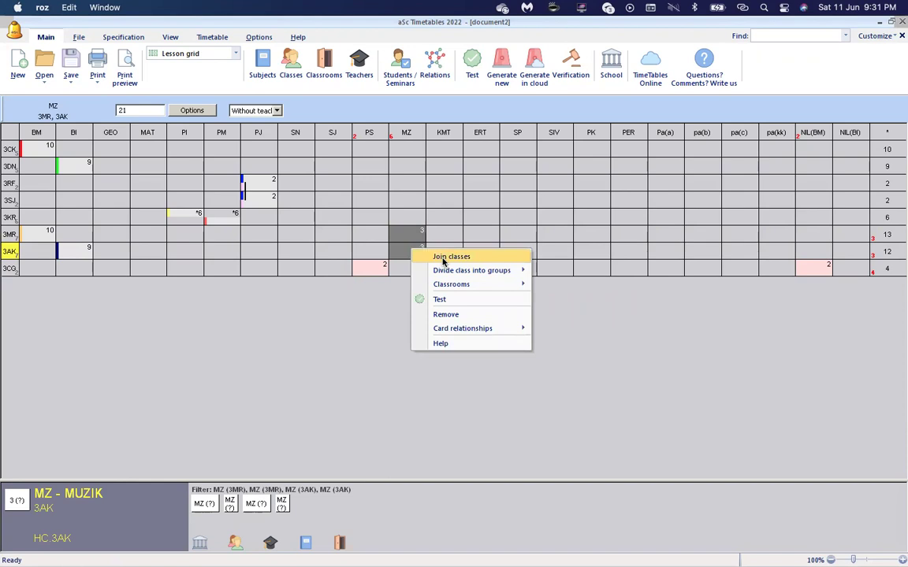
{"action": "left_click", "coordinate": [413, 234]}
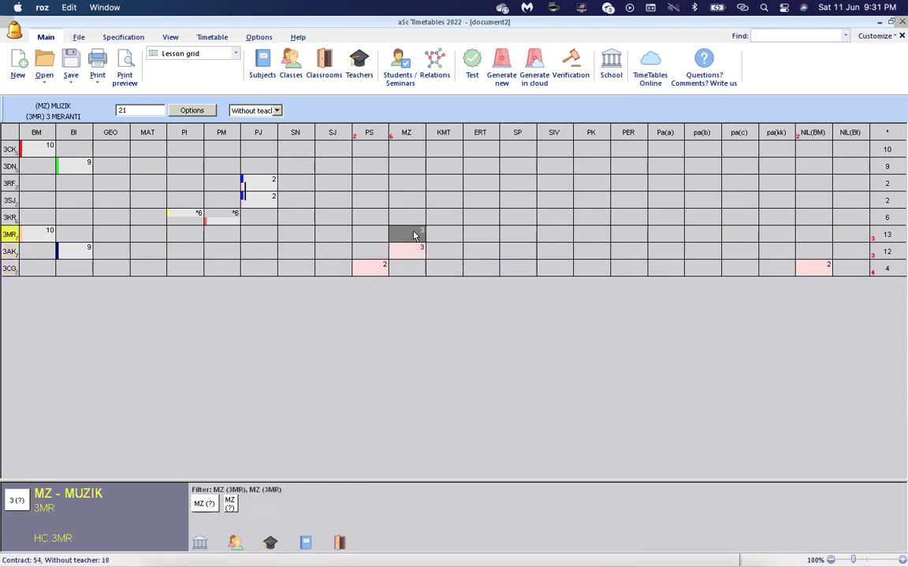
{"action": "left_click", "coordinate": [411, 252], "text": "shift"}
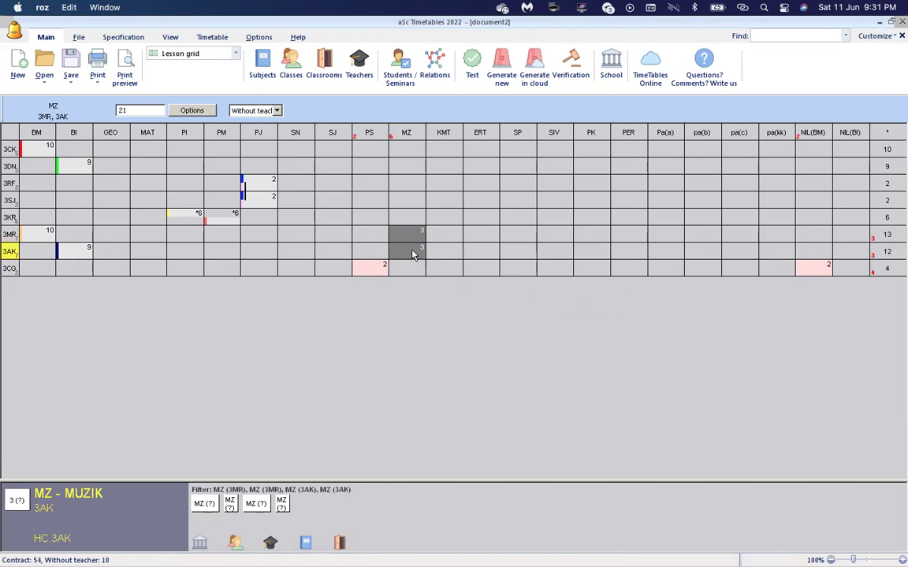
{"action": "right_click", "coordinate": [411, 254]}
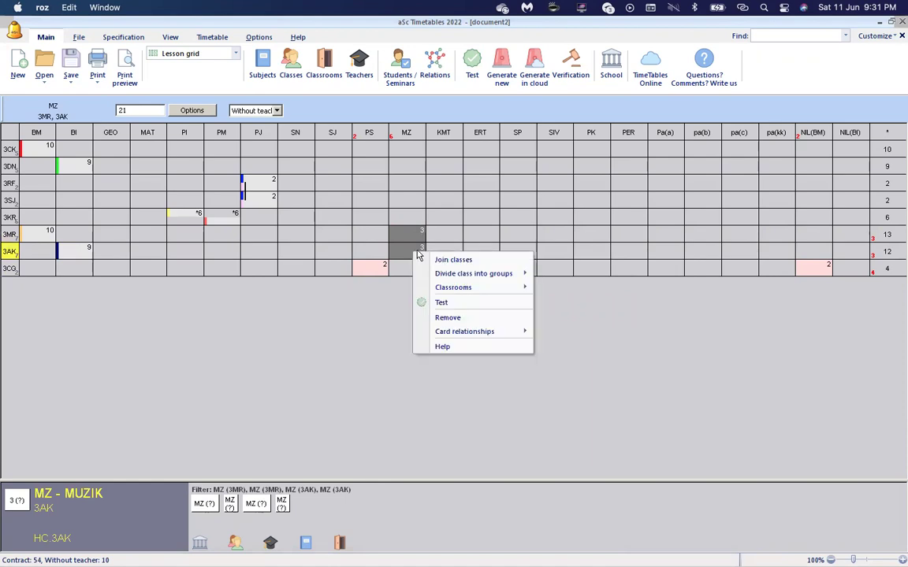
{"action": "left_click", "coordinate": [441, 260]}
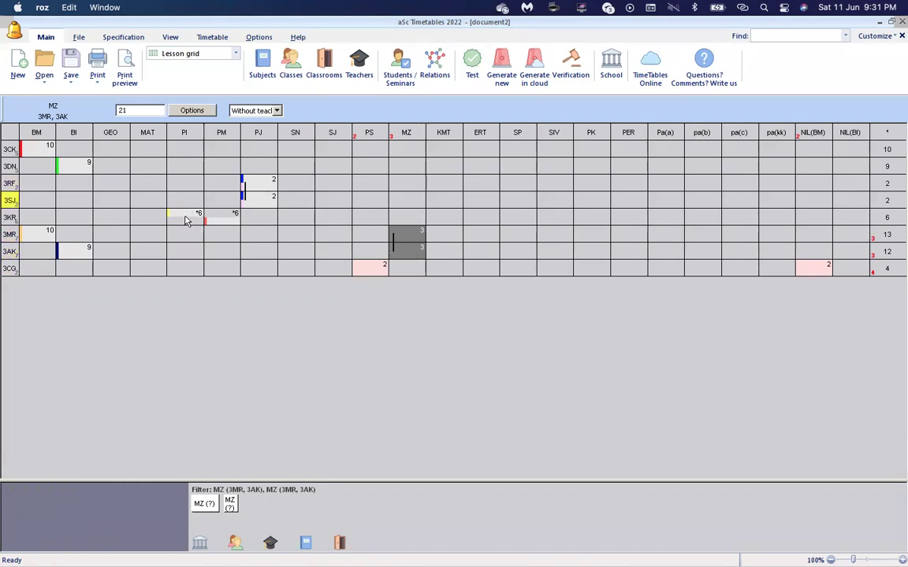
Give 3AK's Pendidikan Islam lesson 6 periods and assign its teacher.
{"action": "left_click", "coordinate": [179, 257]}
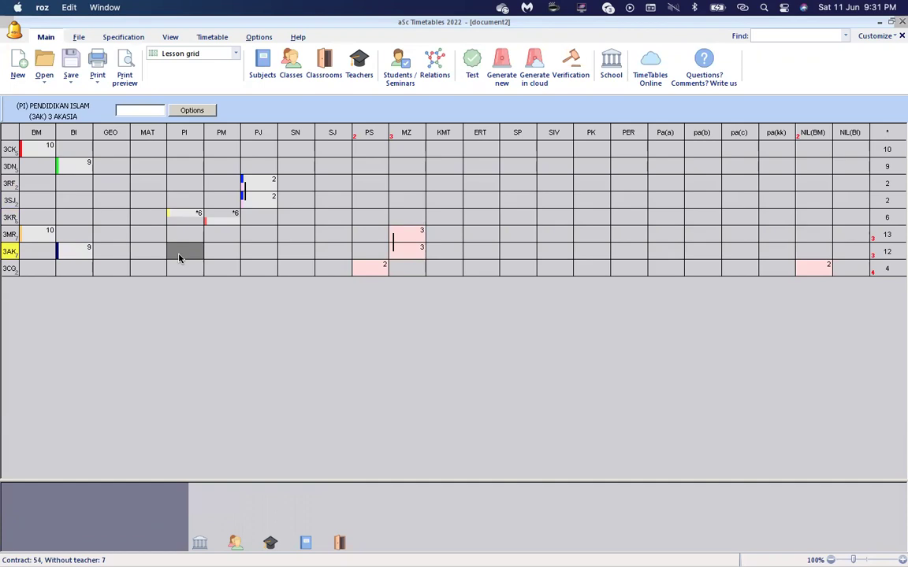
{"action": "left_click", "coordinate": [189, 213]}
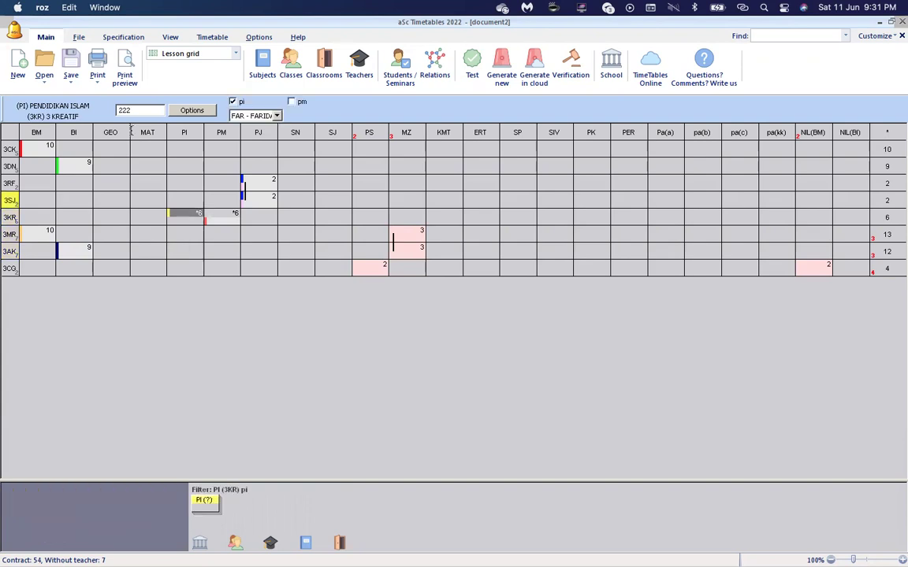
{"action": "left_click", "coordinate": [183, 251]}
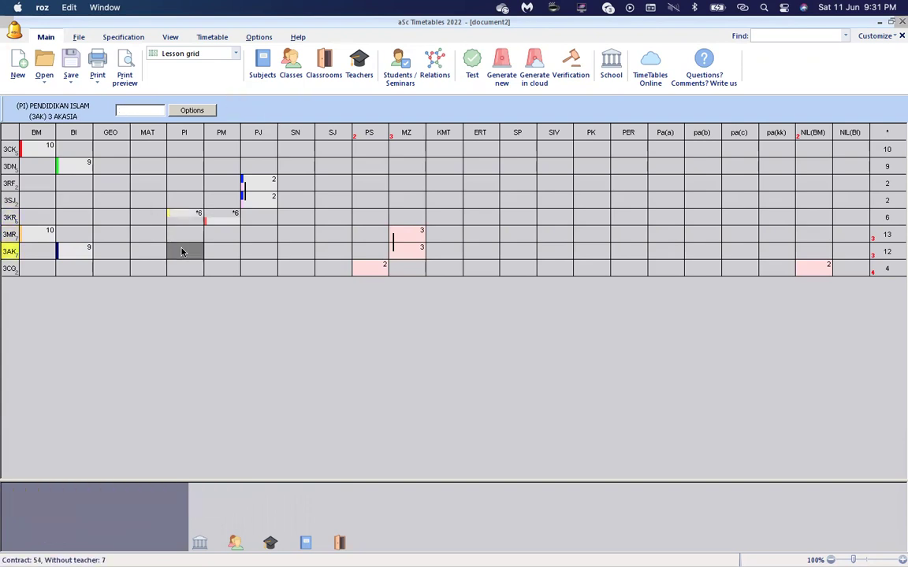
{"action": "type", "text": "222"}
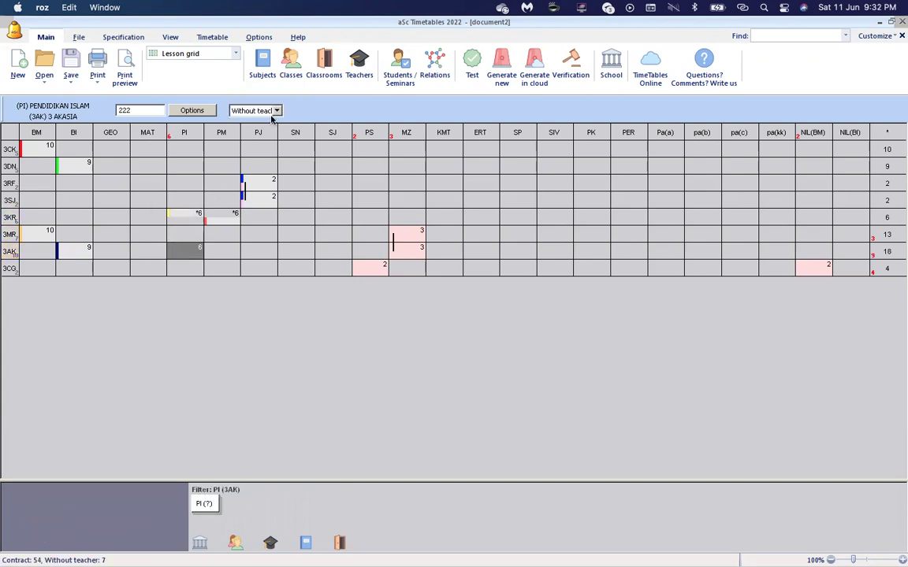
{"action": "left_click", "coordinate": [251, 110]}
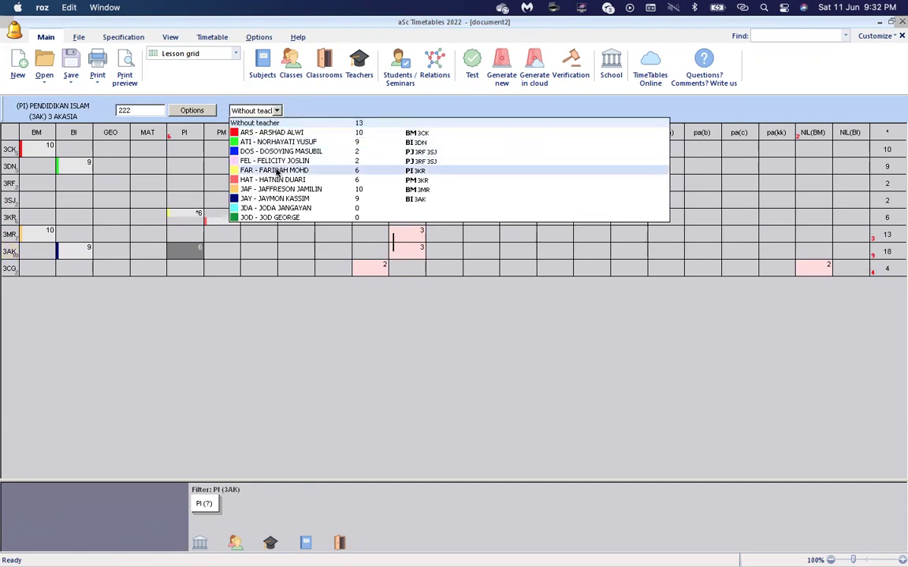
{"action": "left_click", "coordinate": [277, 171]}
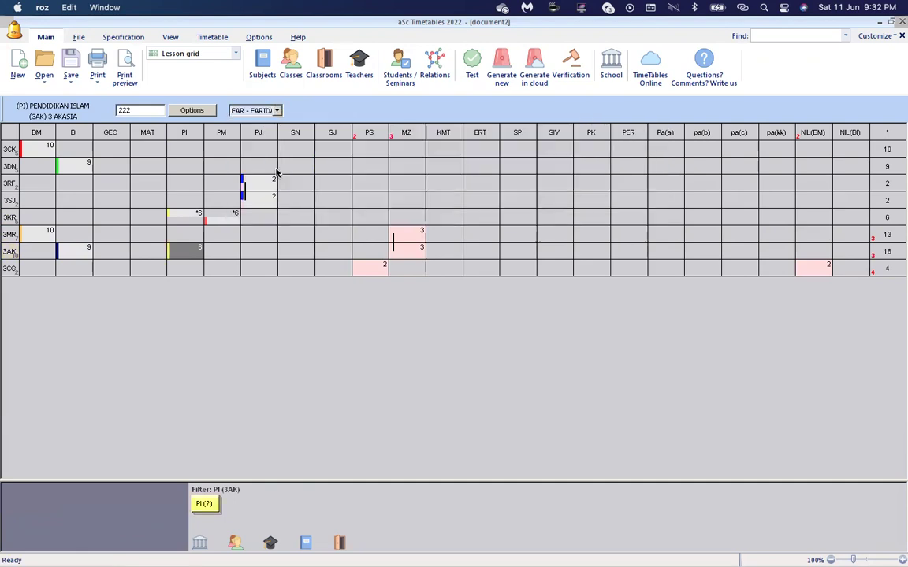
Give 3AK's 6-period Pendidikan Moral lesson its own teacher.
{"action": "left_click", "coordinate": [219, 254]}
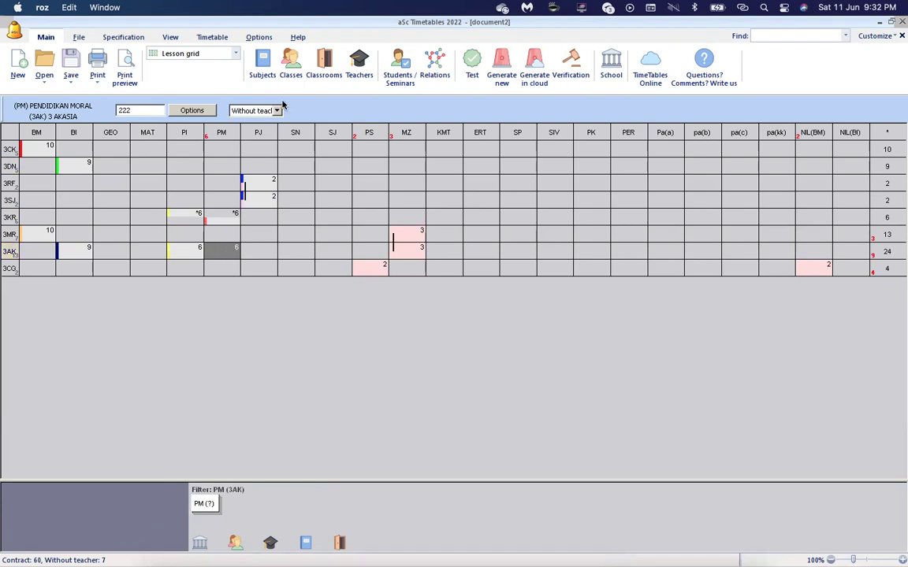
{"action": "left_click", "coordinate": [276, 110]}
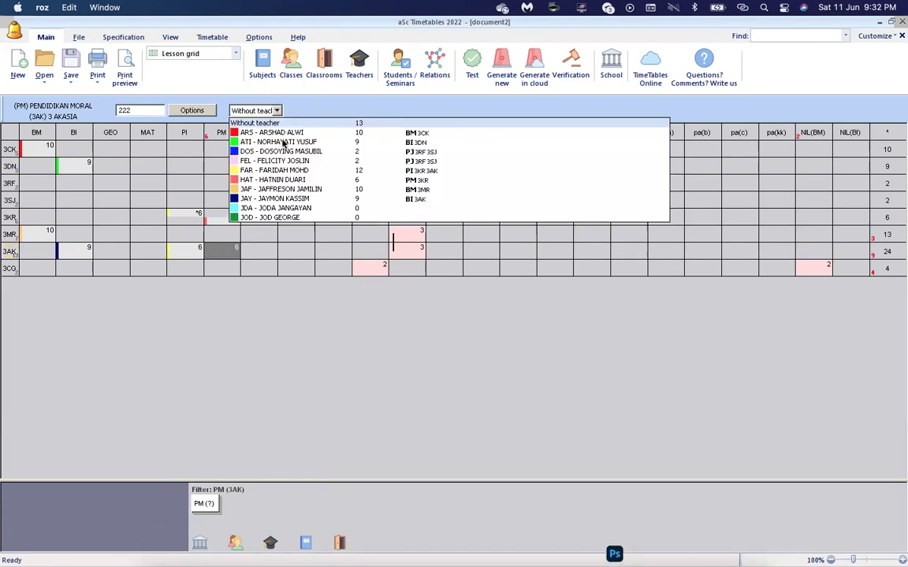
{"action": "left_click", "coordinate": [287, 182]}
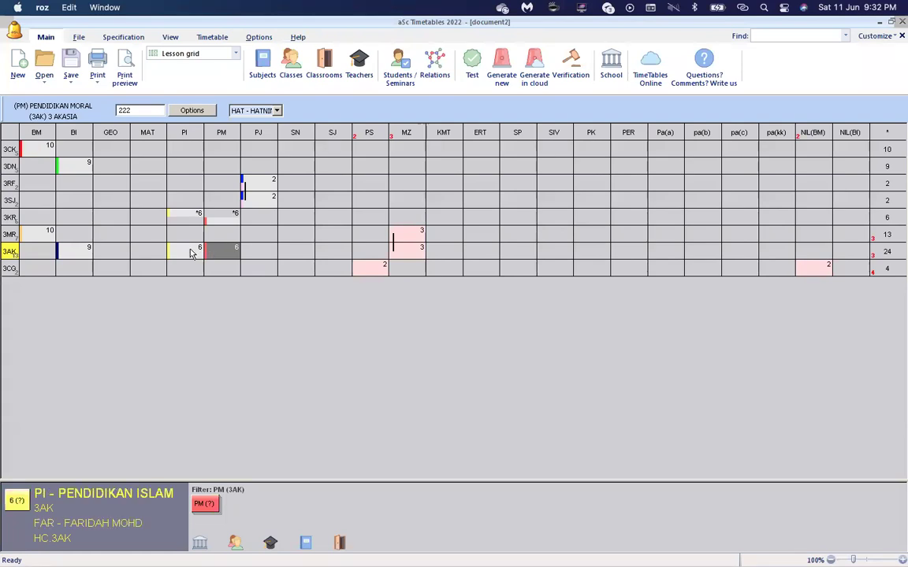
{"action": "left_click", "coordinate": [190, 252]}
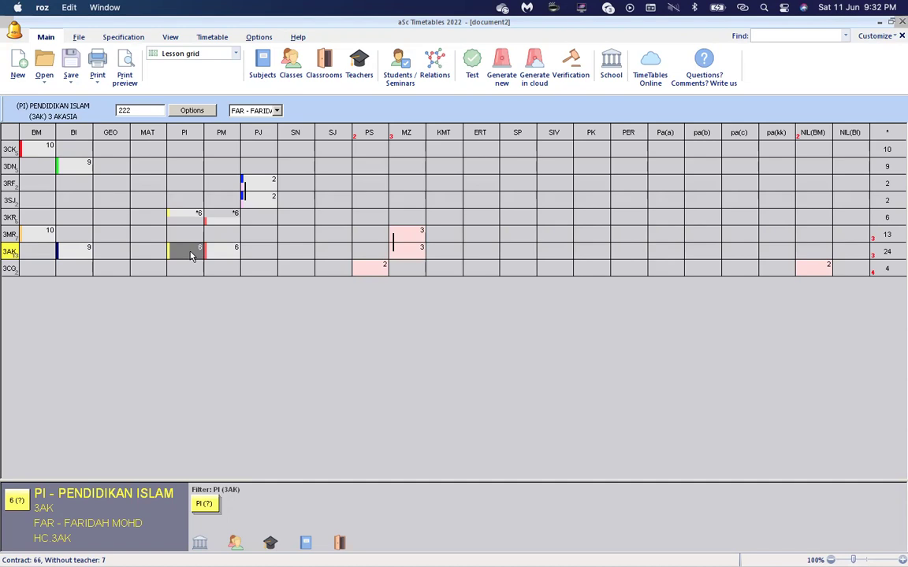
Divide 3AK into pi|pm groups for Pendidikan Islam, keeping only the pi group.
{"action": "right_click", "coordinate": [190, 255]}
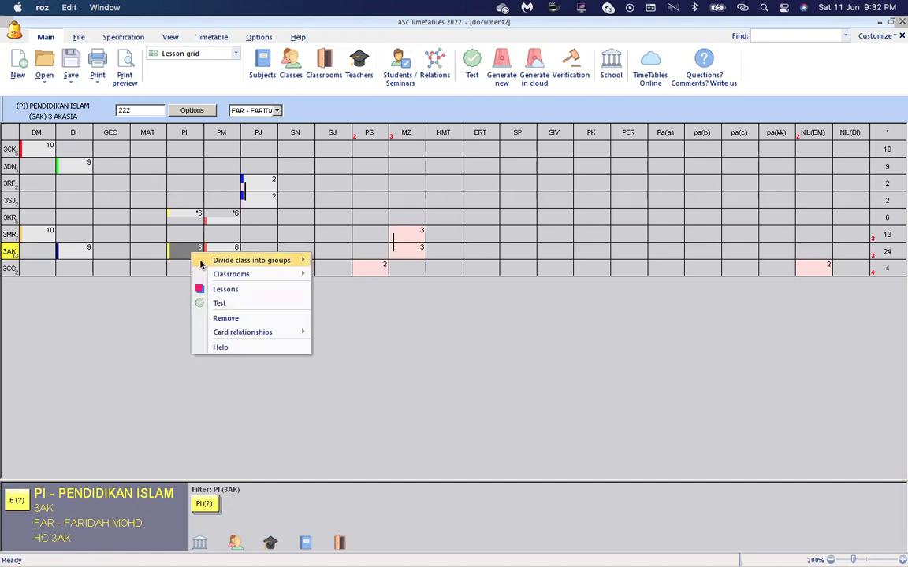
{"action": "mouse_move", "coordinate": [201, 262]}
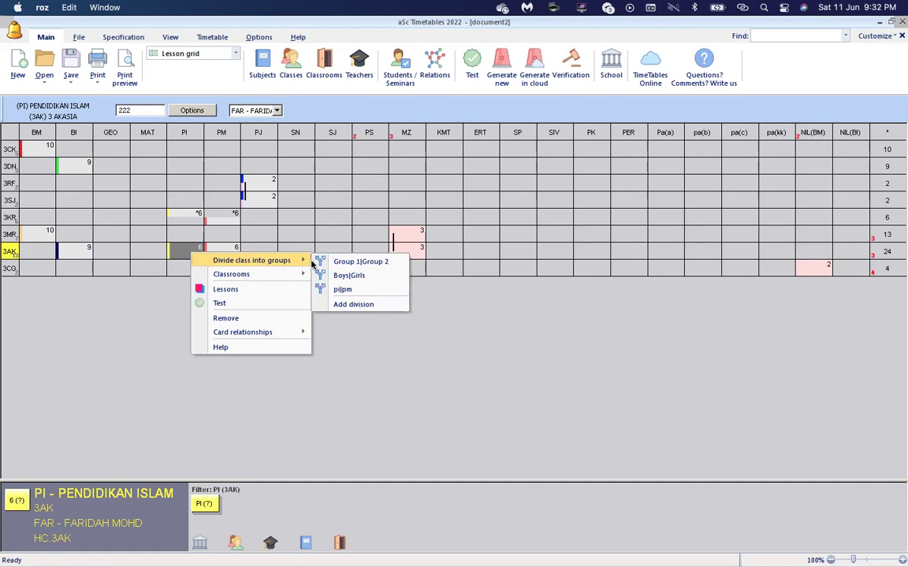
{"action": "left_click", "coordinate": [343, 291]}
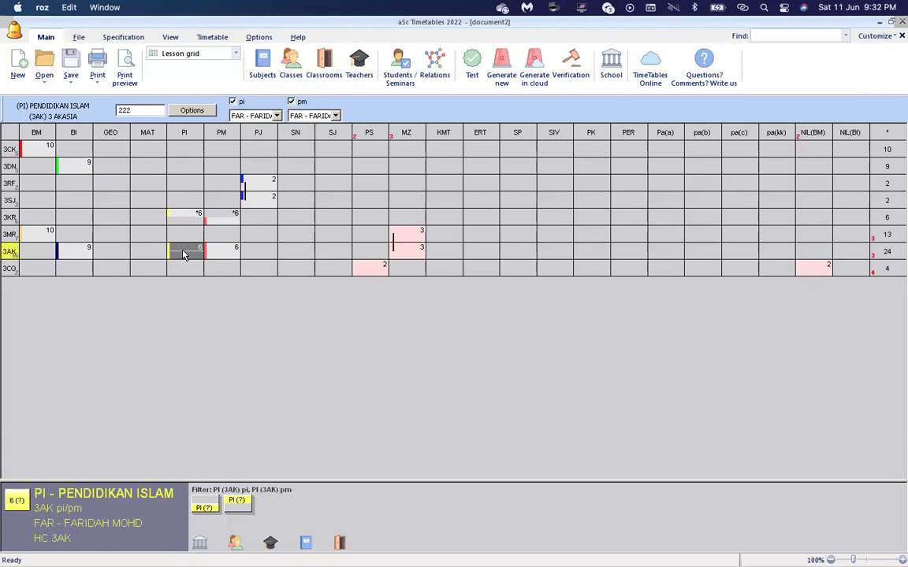
{"action": "left_click", "coordinate": [291, 103]}
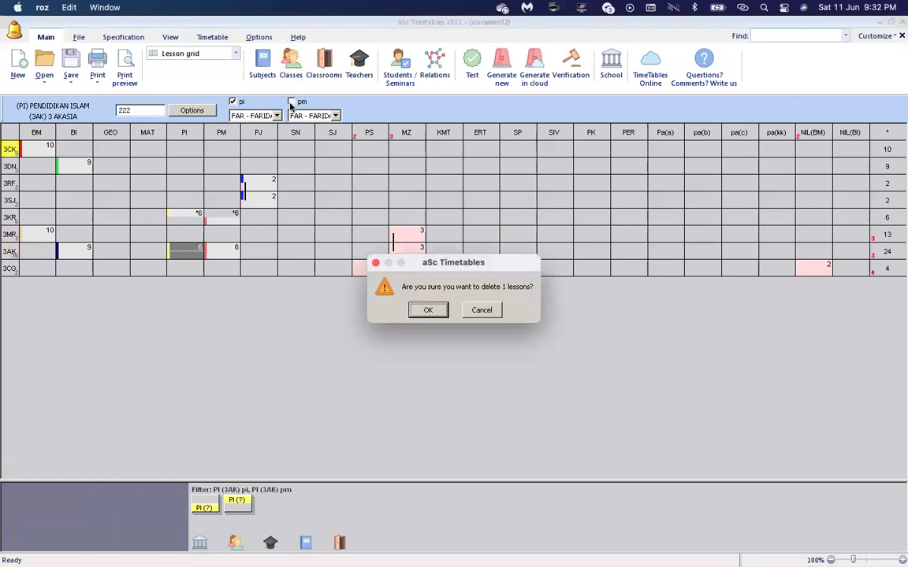
{"action": "left_click", "coordinate": [426, 309]}
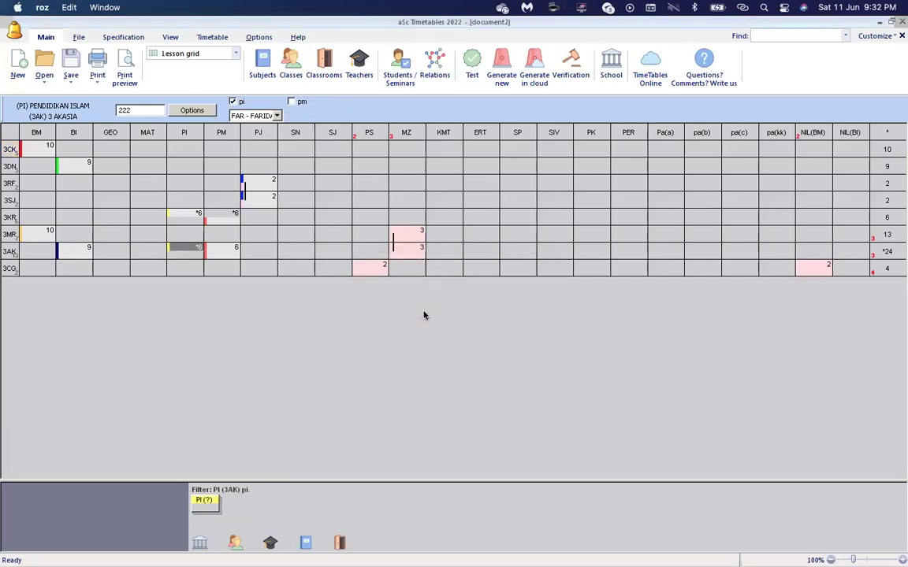
Divide 3AK's Pendidikan Moral lesson into pi|pm groups, keeping only the pm group.
{"action": "left_click", "coordinate": [225, 252]}
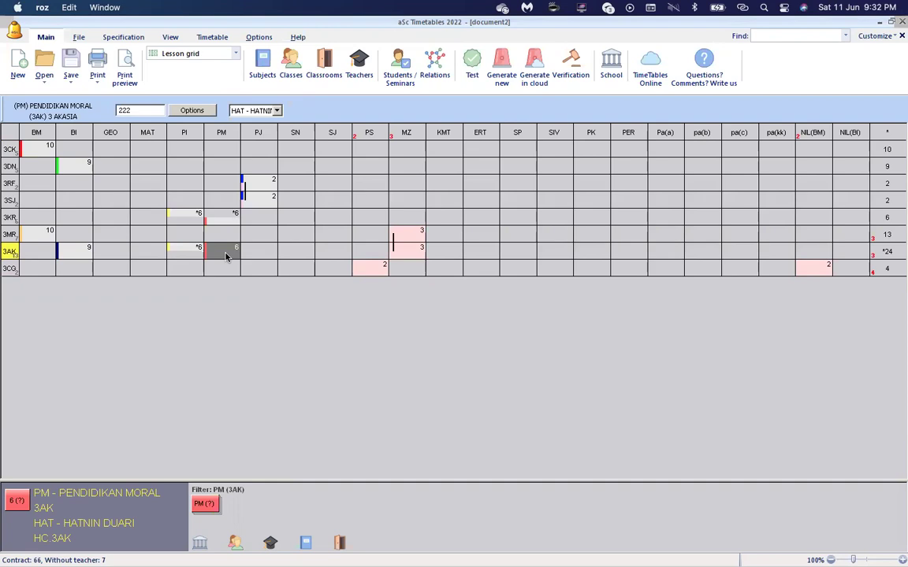
{"action": "right_click", "coordinate": [225, 252]}
{"action": "mouse_move", "coordinate": [272, 263]}
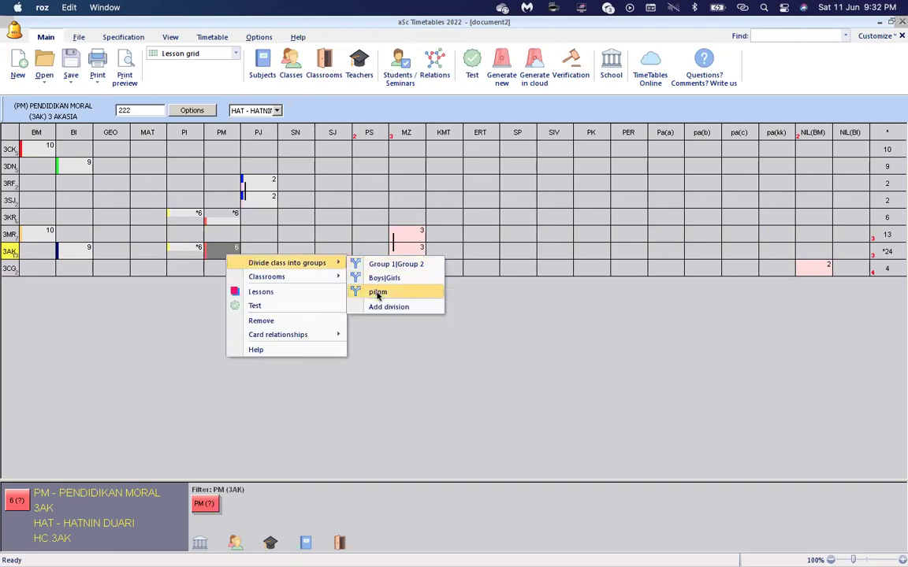
{"action": "left_click", "coordinate": [378, 294]}
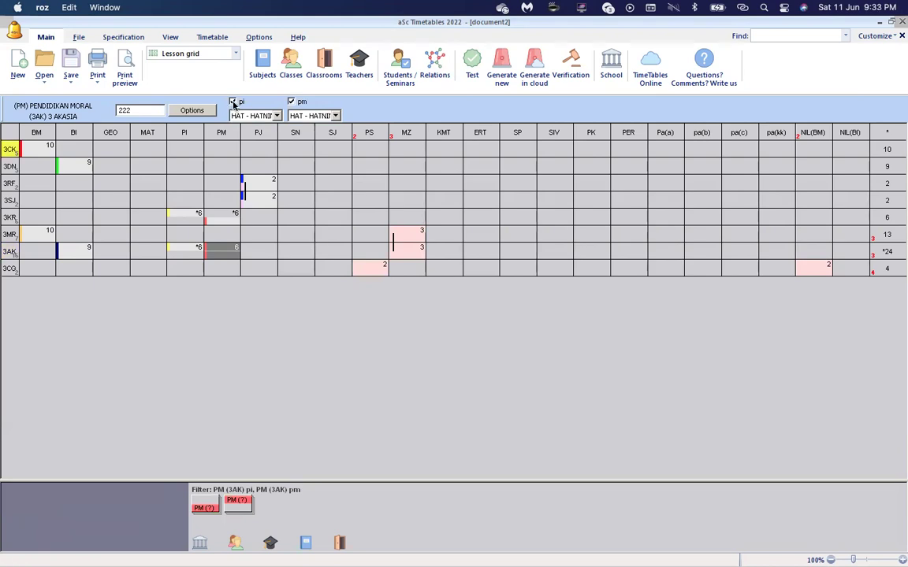
{"action": "left_click", "coordinate": [234, 103]}
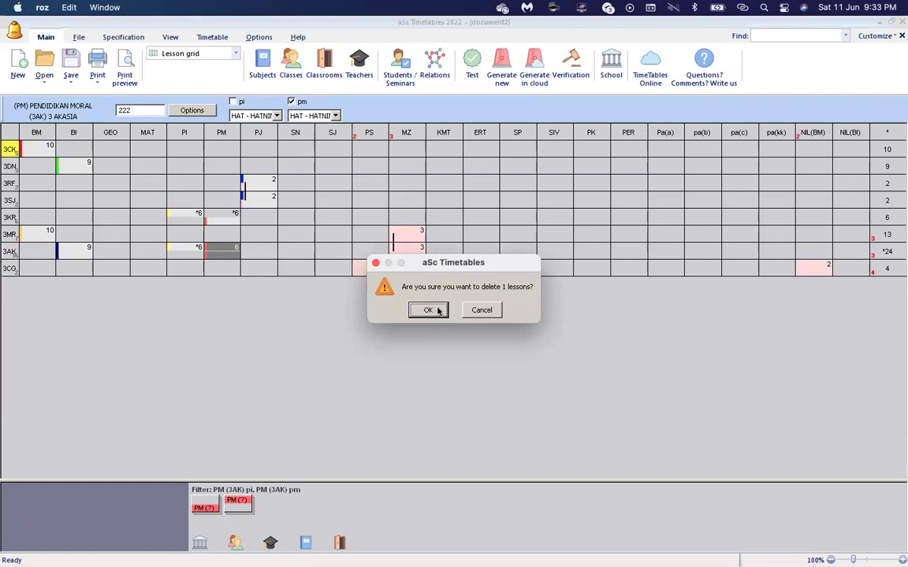
{"action": "left_click", "coordinate": [427, 310]}
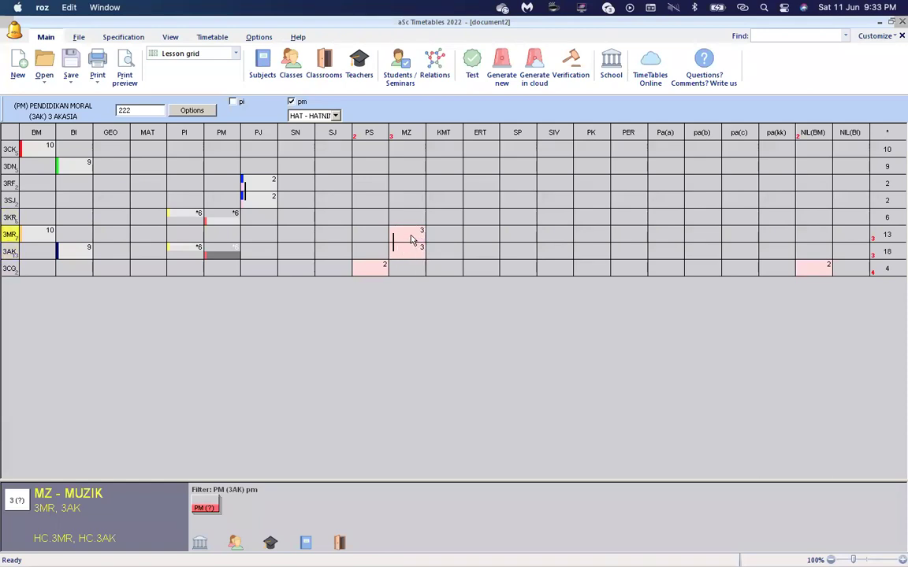
Set BILIK MUZIK as the sole classroom for the 3MR/3AK Music lesson, removing Home classroom.
{"action": "right_click", "coordinate": [411, 238]}
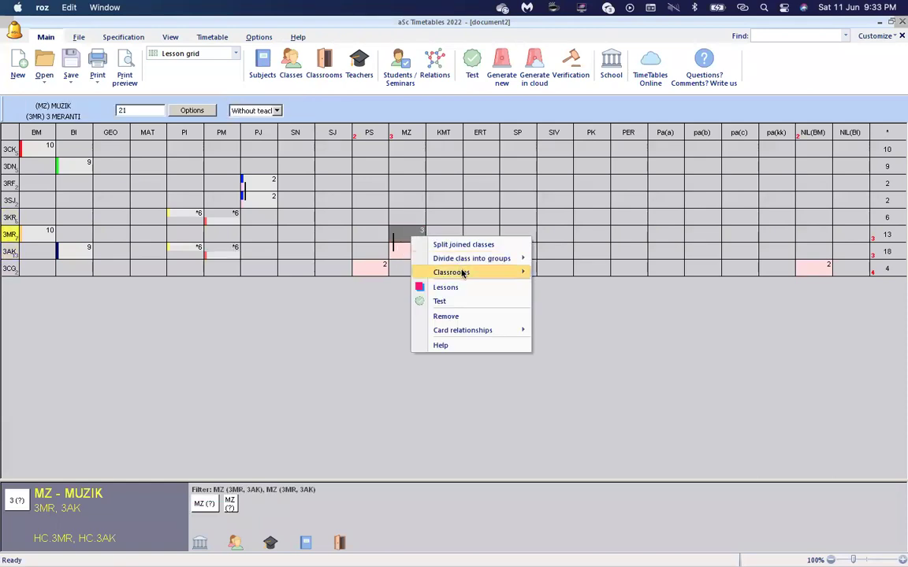
{"action": "mouse_move", "coordinate": [463, 273]}
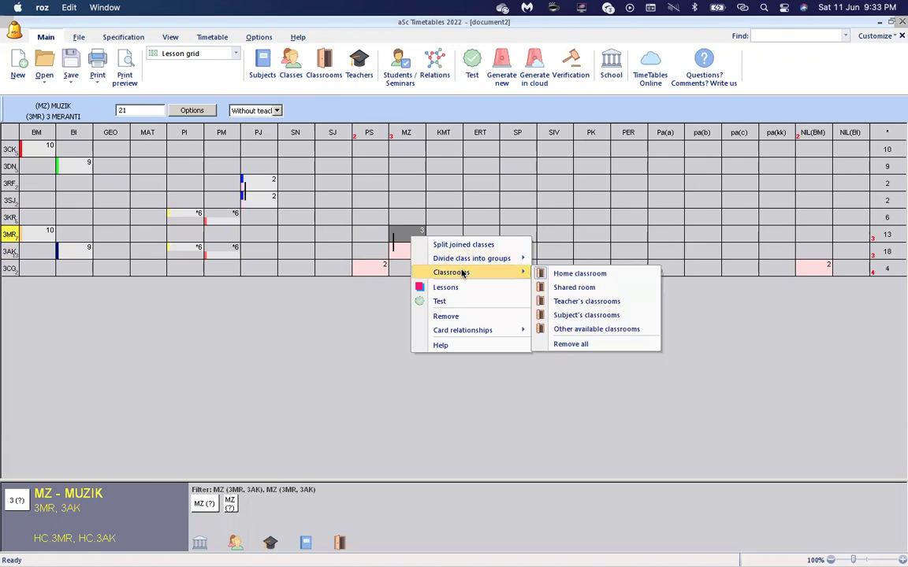
{"action": "left_click", "coordinate": [578, 330]}
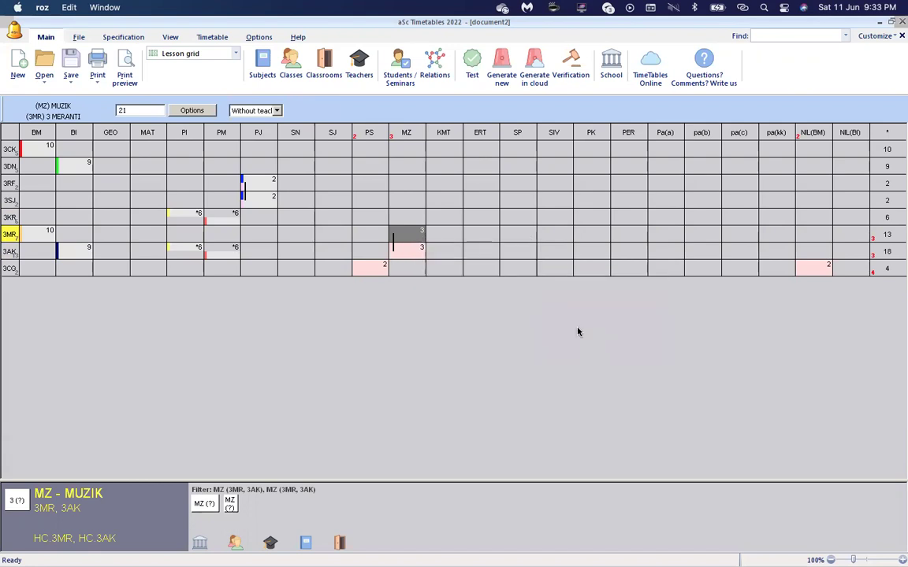
{"action": "left_click", "coordinate": [299, 181]}
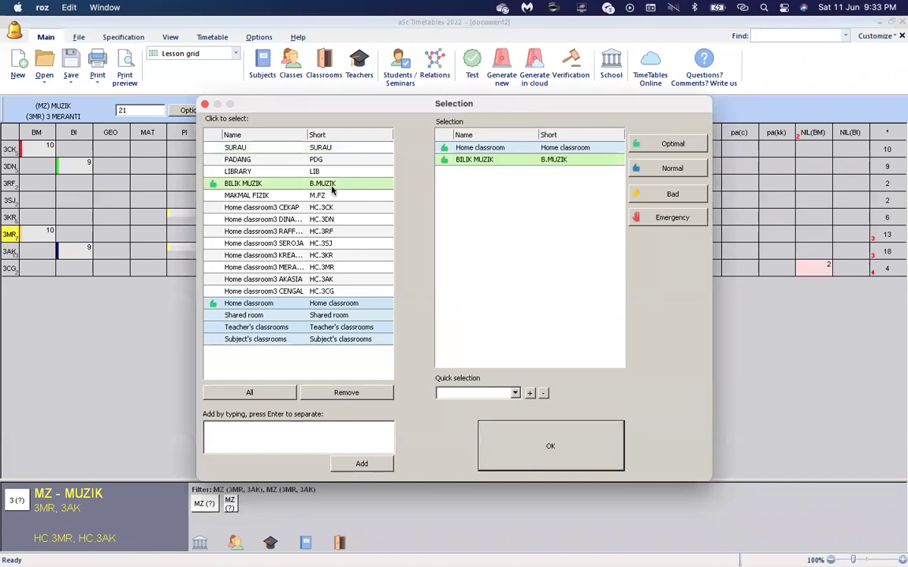
{"action": "left_click", "coordinate": [222, 306]}
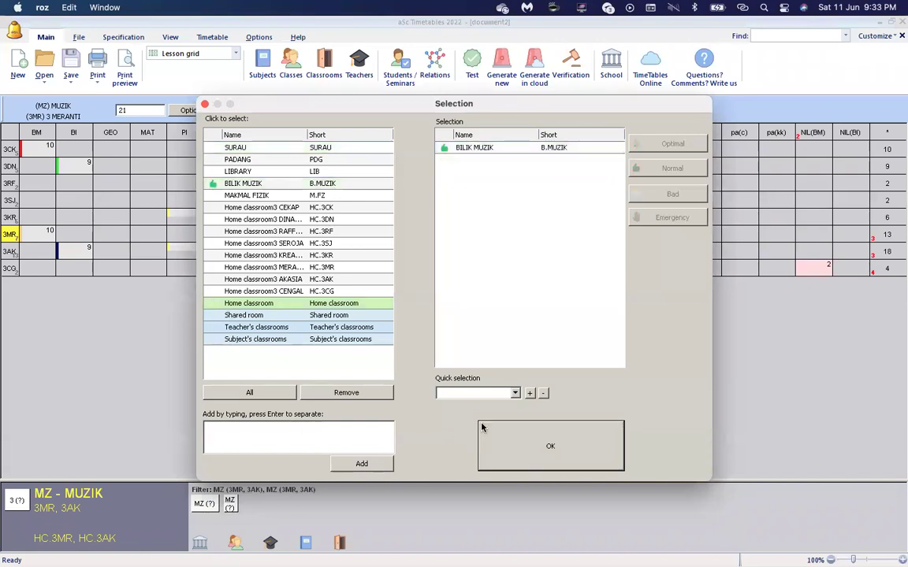
{"action": "left_click", "coordinate": [508, 445]}
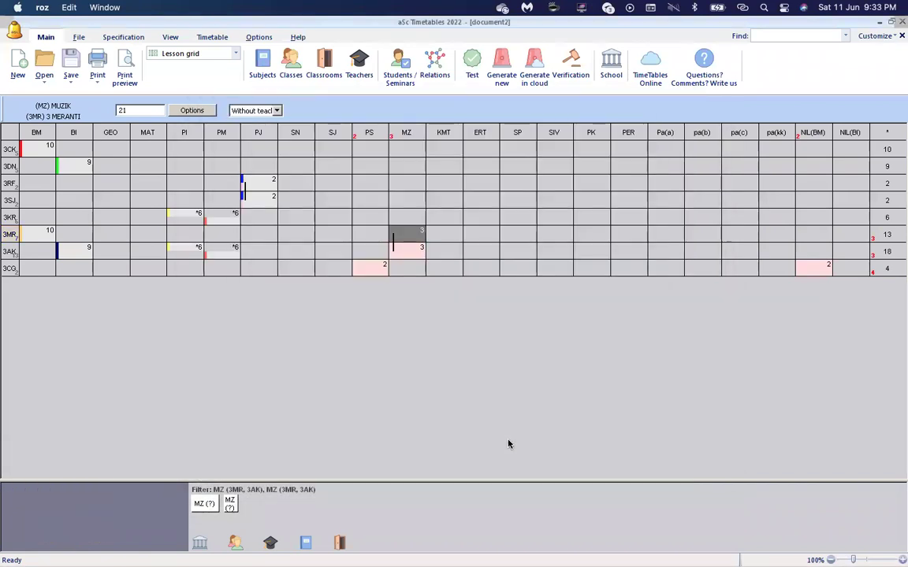
{"action": "left_click", "coordinate": [408, 250]}
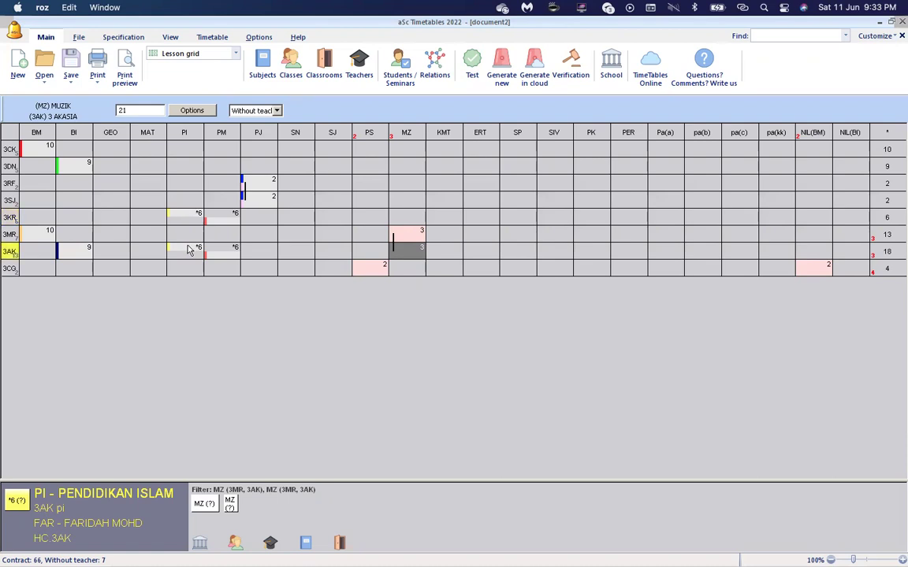
Restrict 3AK's Pendidikan Islam lesson to SURAU, removing Home classroom and Shared room.
{"action": "right_click", "coordinate": [189, 250]}
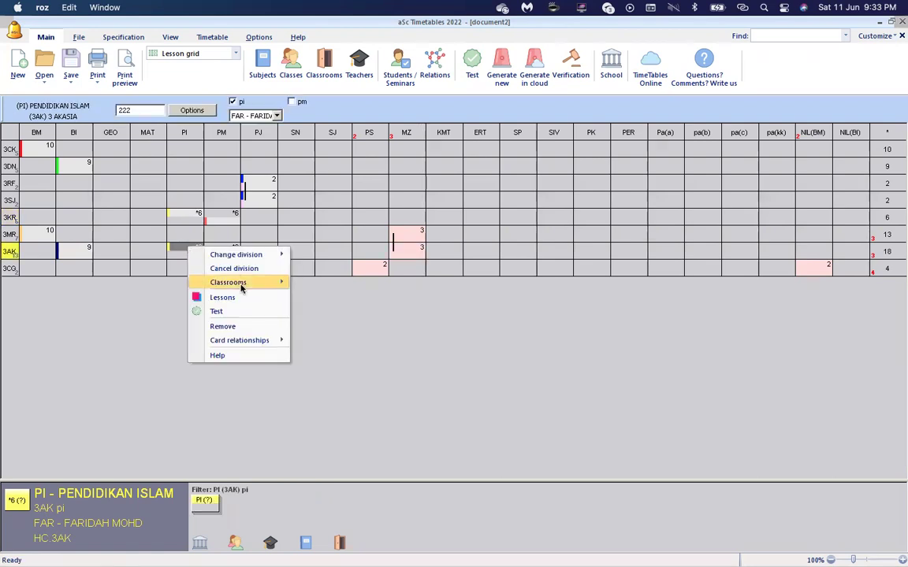
{"action": "mouse_move", "coordinate": [264, 282]}
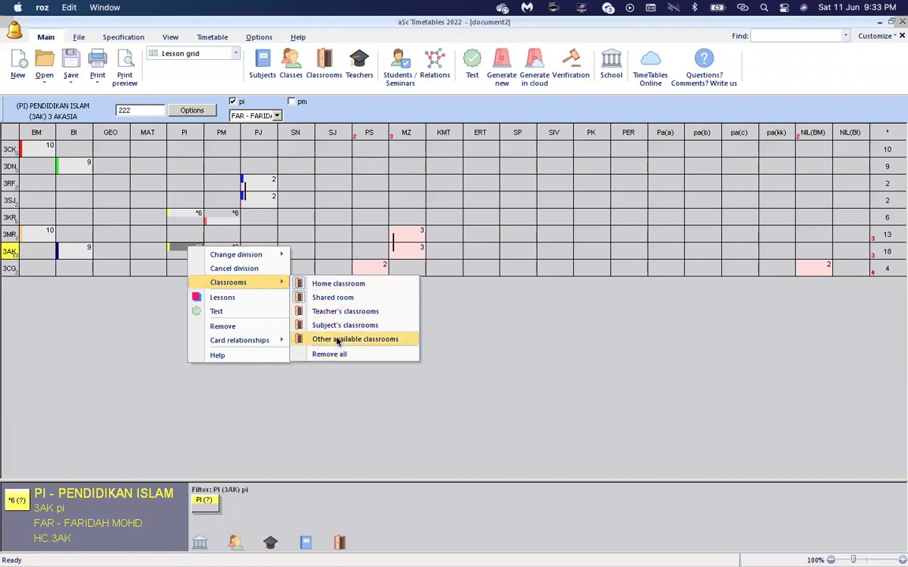
{"action": "left_click", "coordinate": [338, 340]}
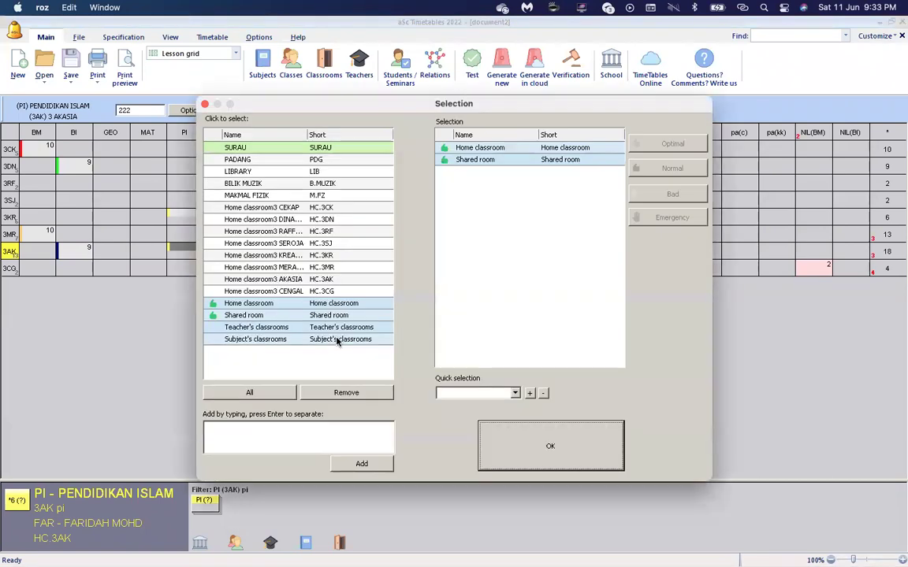
{"action": "left_click", "coordinate": [216, 306]}
{"action": "left_click", "coordinate": [216, 314]}
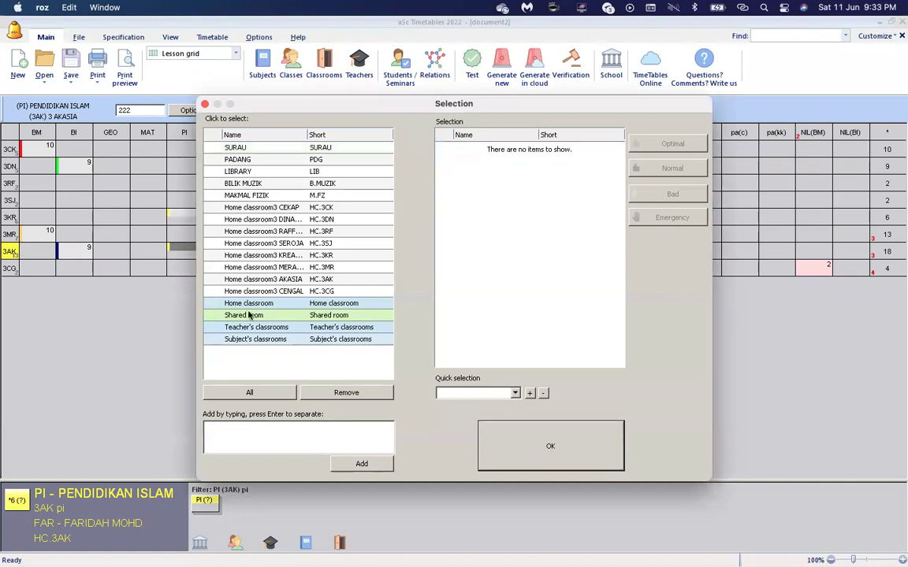
{"action": "left_click", "coordinate": [263, 150]}
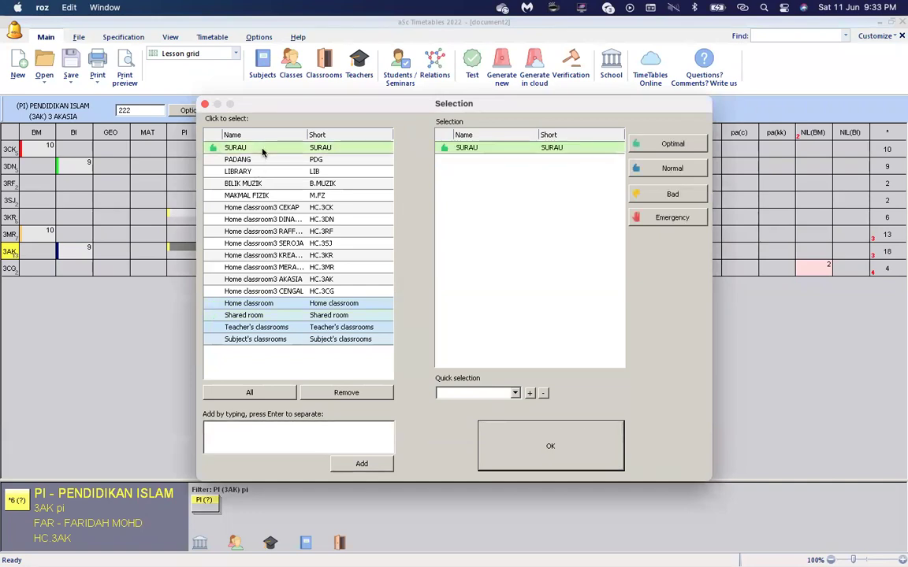
{"action": "left_click", "coordinate": [511, 451]}
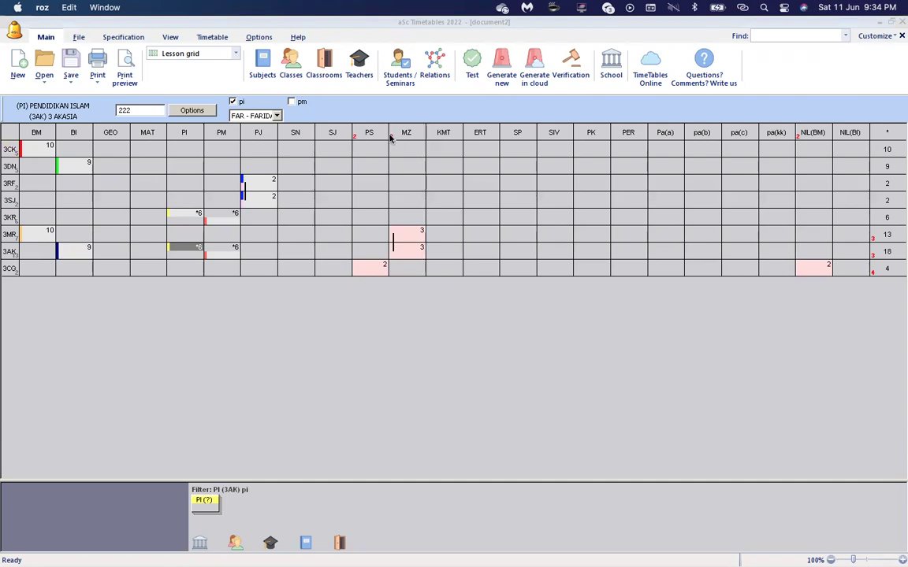
{"action": "mouse_move", "coordinate": [422, 251]}
Assign teachers to 3CG's Pendidikan Seni lesson and the 3MR/3AK Music lesson.
{"action": "left_click", "coordinate": [379, 268]}
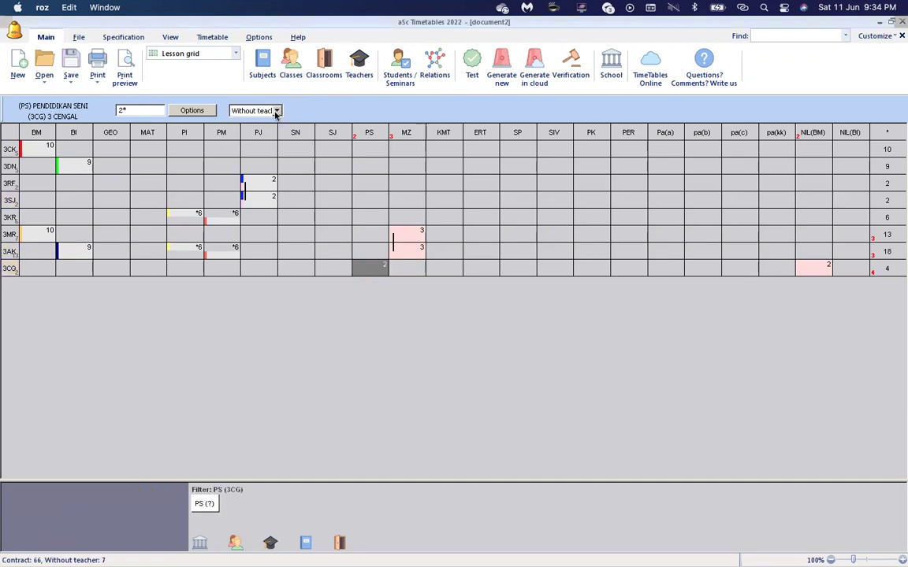
{"action": "left_click", "coordinate": [275, 110]}
{"action": "left_click", "coordinate": [276, 210]}
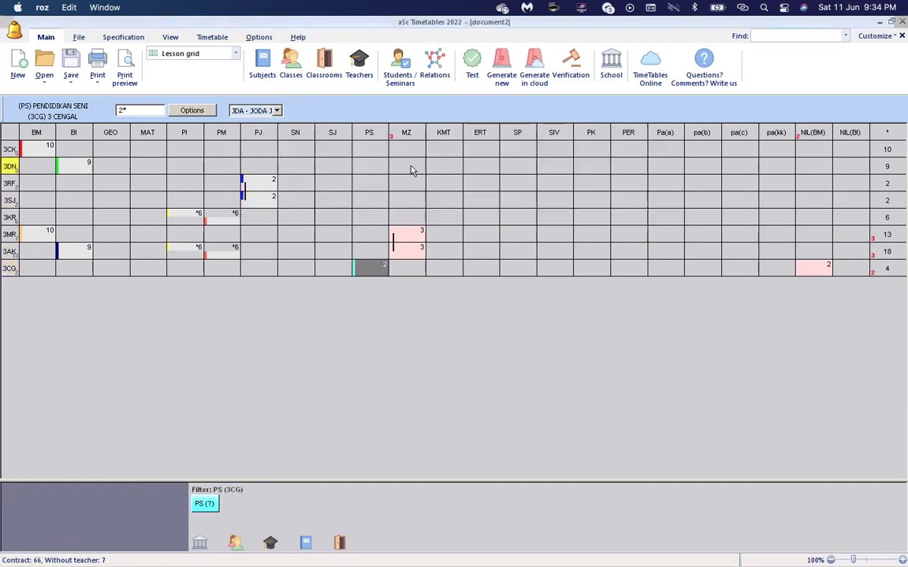
{"action": "left_click", "coordinate": [416, 231]}
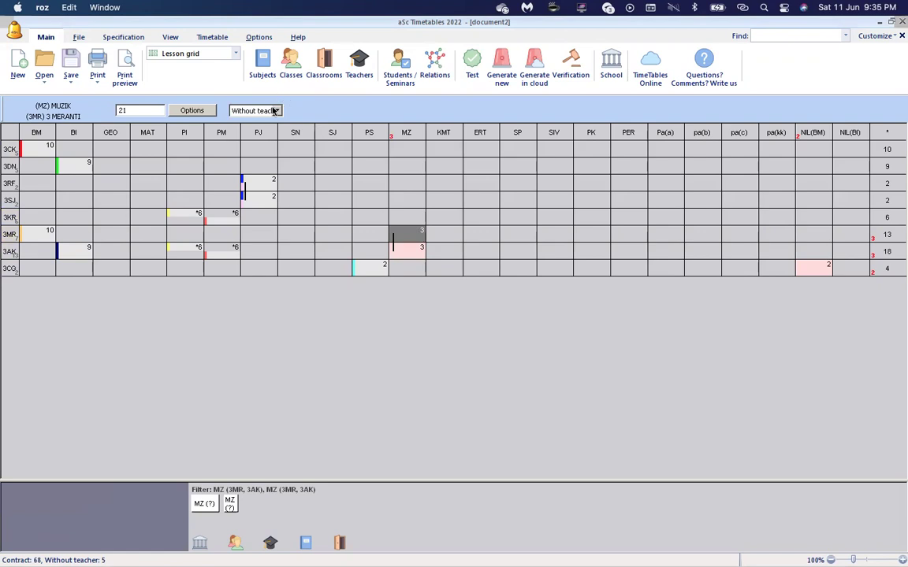
{"action": "left_click", "coordinate": [250, 110]}
{"action": "left_click", "coordinate": [293, 219]}
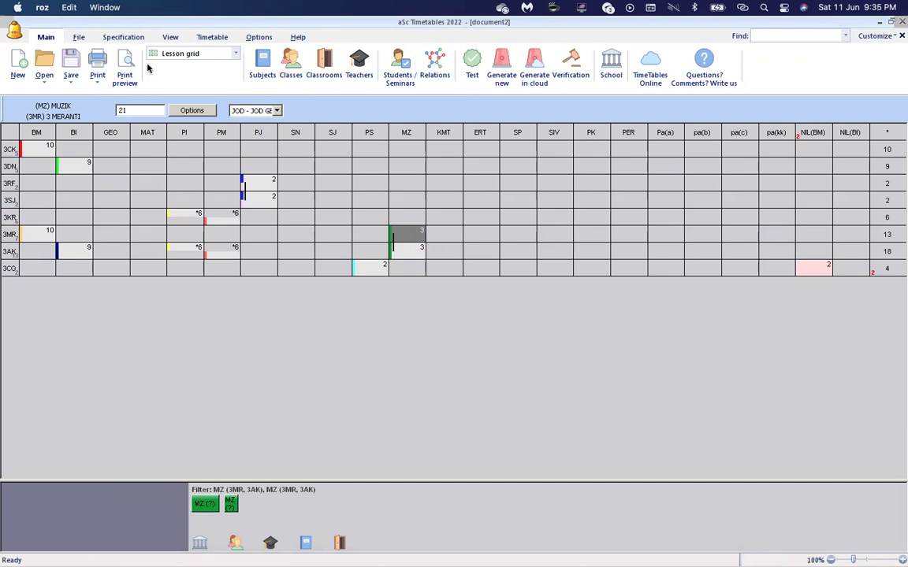
Run the timetable test, close its results and the generation dialog, then rerun it.
{"action": "left_click", "coordinate": [472, 76]}
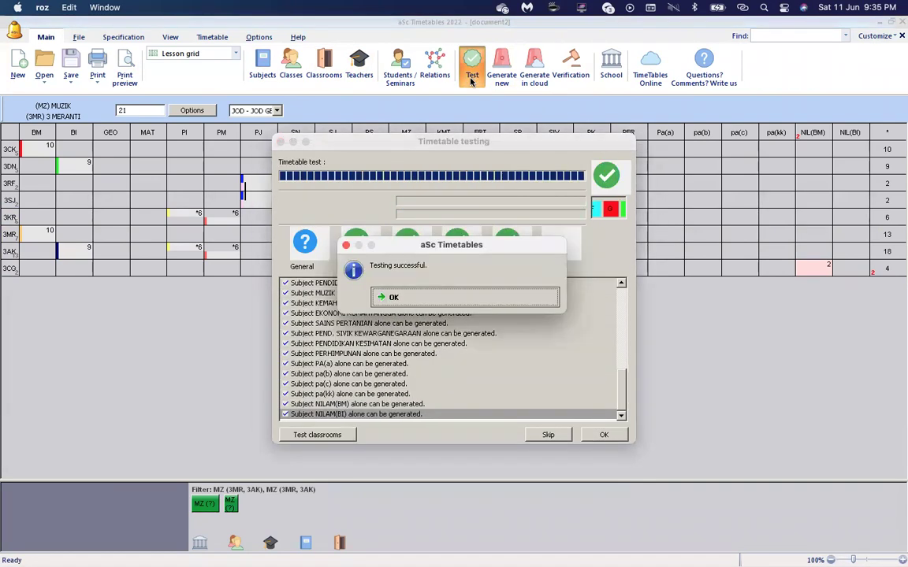
{"action": "left_click", "coordinate": [389, 295]}
{"action": "left_click", "coordinate": [603, 434]}
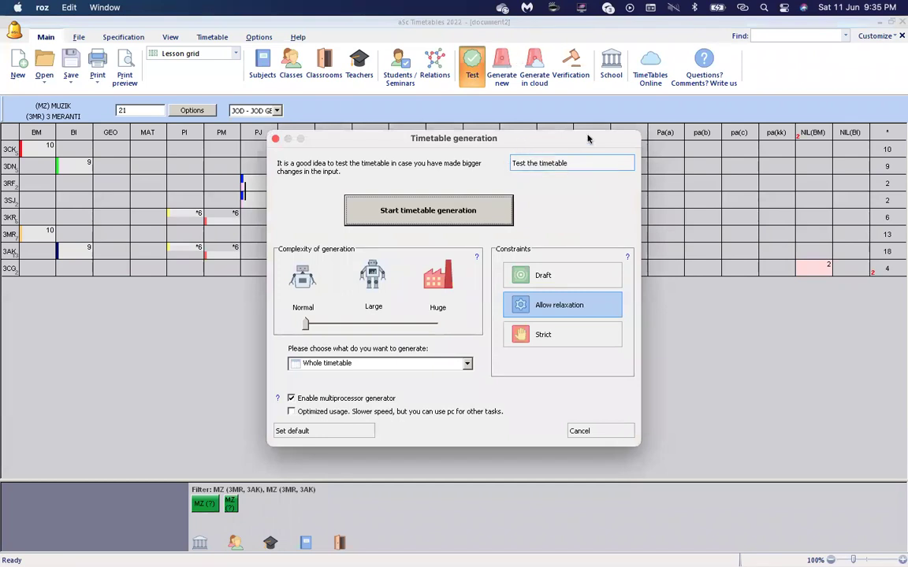
{"action": "left_click", "coordinate": [582, 432]}
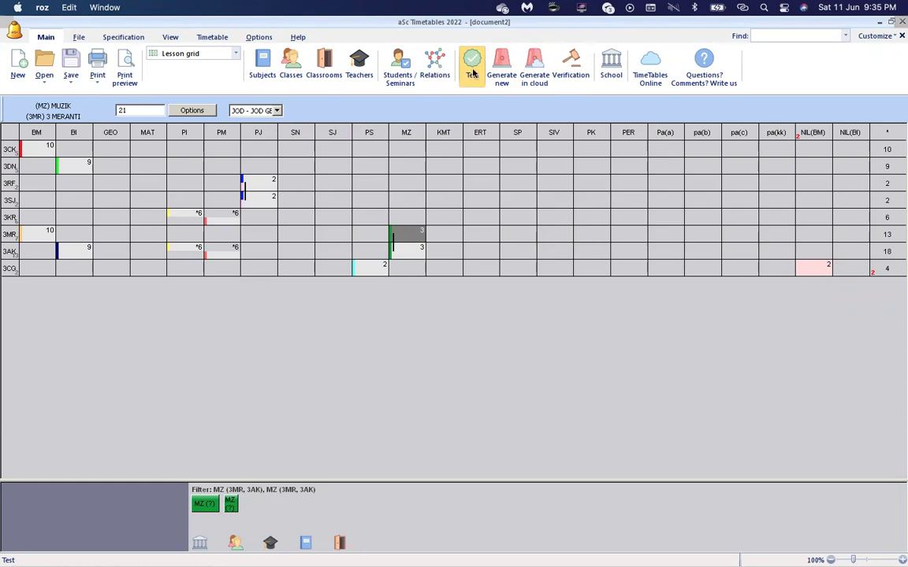
{"action": "left_click", "coordinate": [472, 71]}
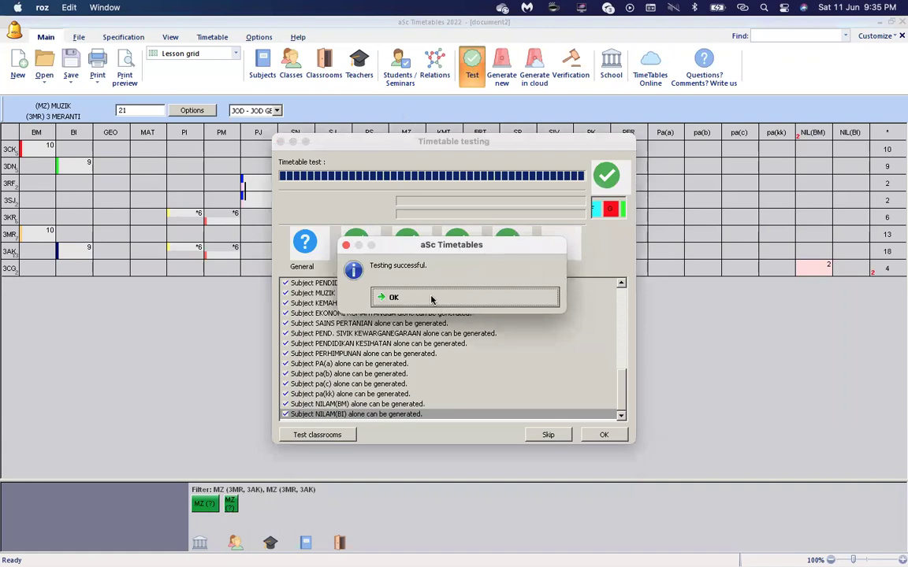
Browse the class, teacher and subject test results, including 3 CEKAP and 3 KREATIF.
{"action": "left_click", "coordinate": [432, 299]}
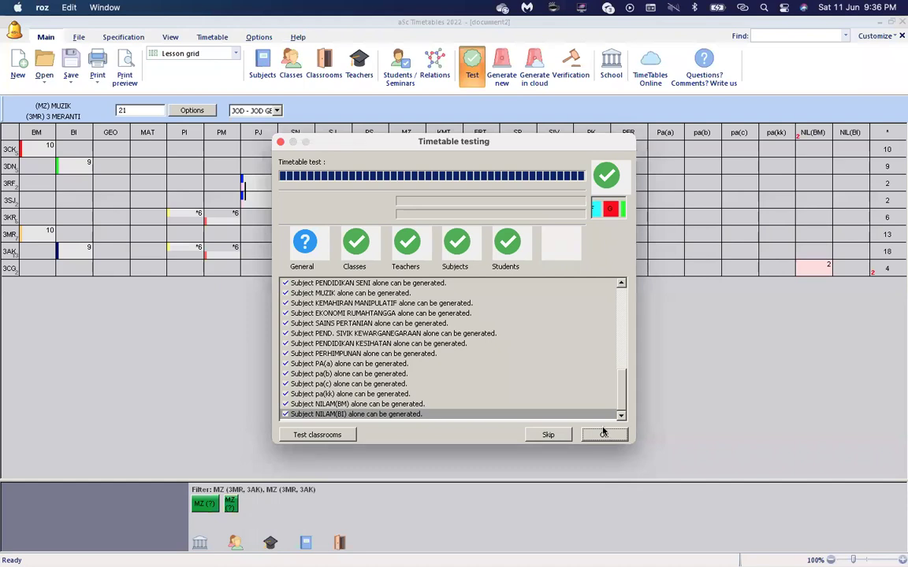
{"action": "left_click", "coordinate": [356, 259]}
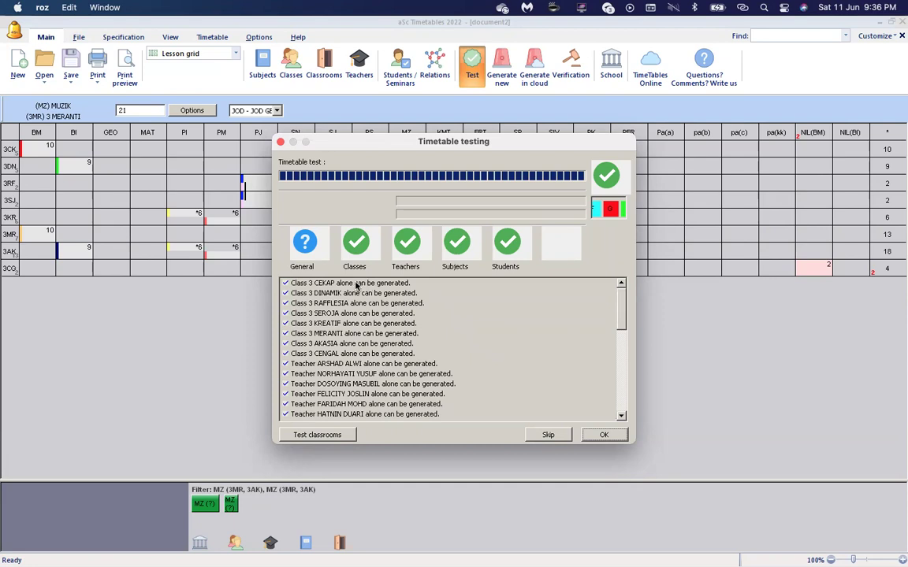
{"action": "left_click", "coordinate": [370, 284]}
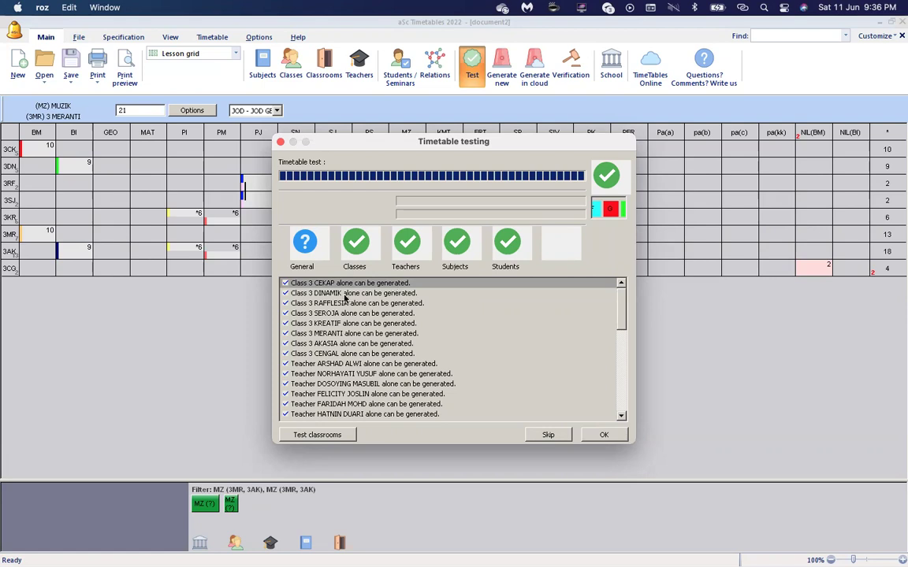
{"action": "left_click", "coordinate": [352, 325]}
{"action": "scroll", "coordinate": [351, 325], "scroll_direction": "down", "scroll_amount": 4}
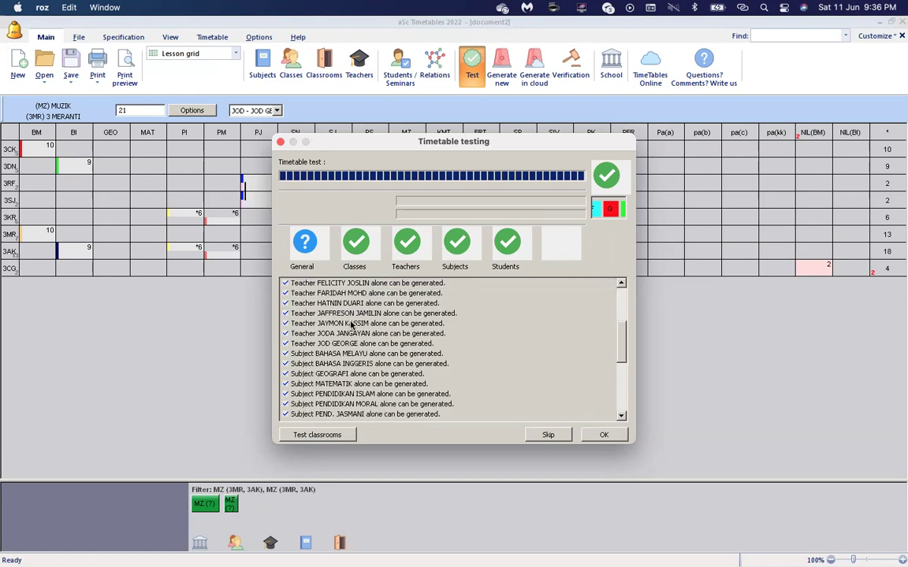
{"action": "left_click", "coordinate": [378, 304]}
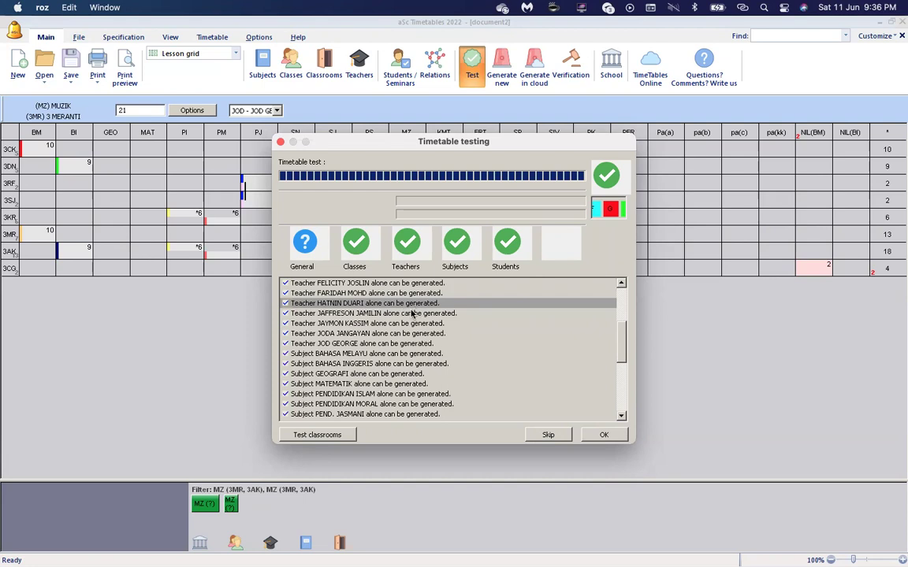
{"action": "scroll", "coordinate": [356, 299], "scroll_direction": "down", "scroll_amount": 5}
{"action": "left_click", "coordinate": [352, 324]}
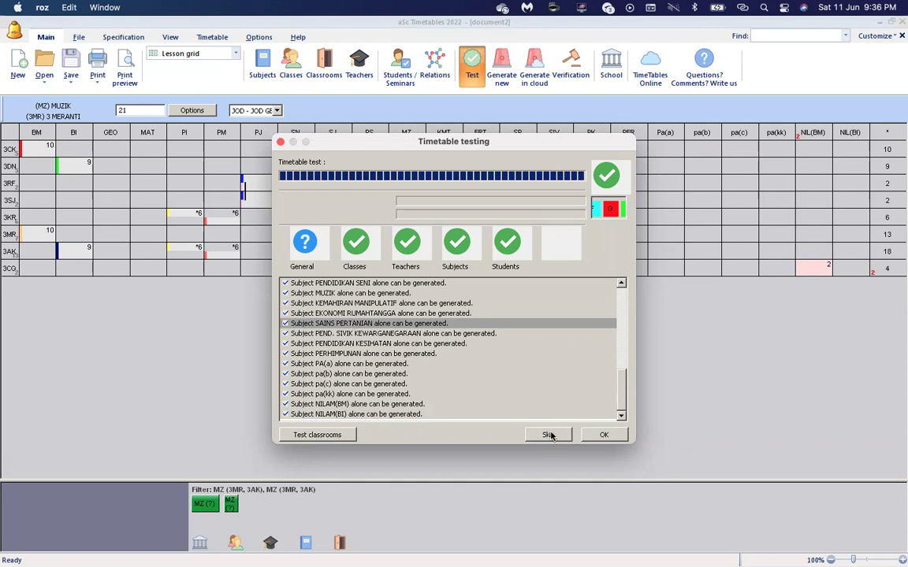
Generate the timetable with Strict constraints and switch the view to Whole.
{"action": "left_click", "coordinate": [618, 438]}
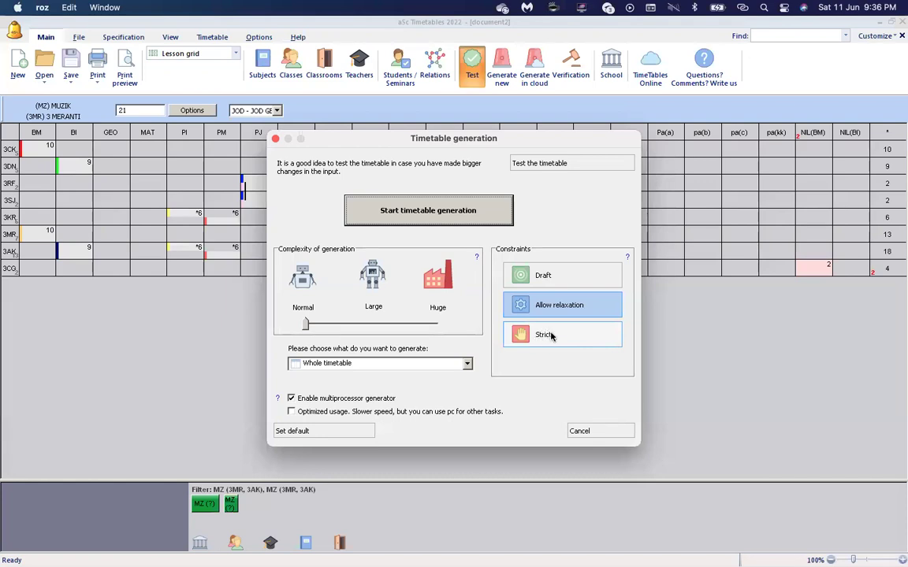
{"action": "left_click", "coordinate": [543, 339]}
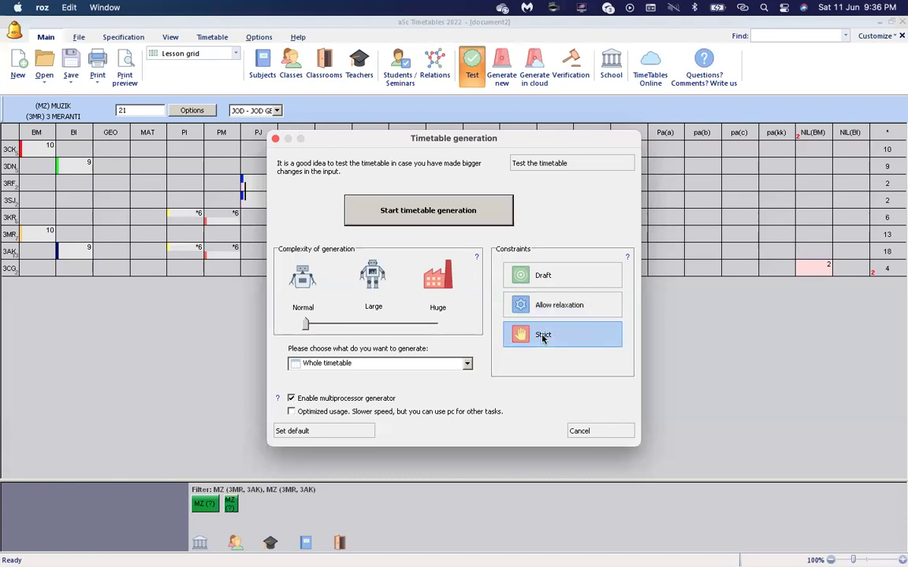
{"action": "left_click", "coordinate": [427, 211]}
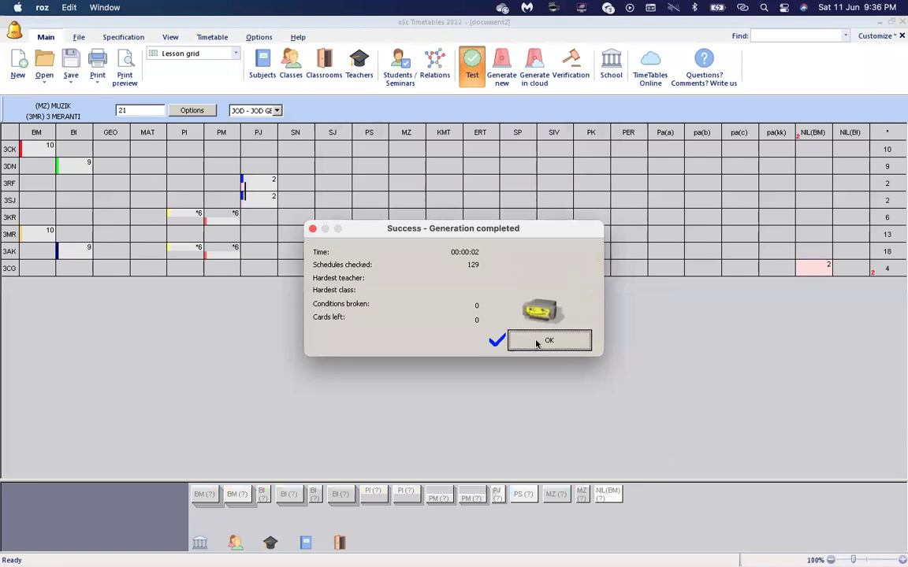
{"action": "left_click", "coordinate": [536, 342]}
{"action": "left_click", "coordinate": [172, 57]}
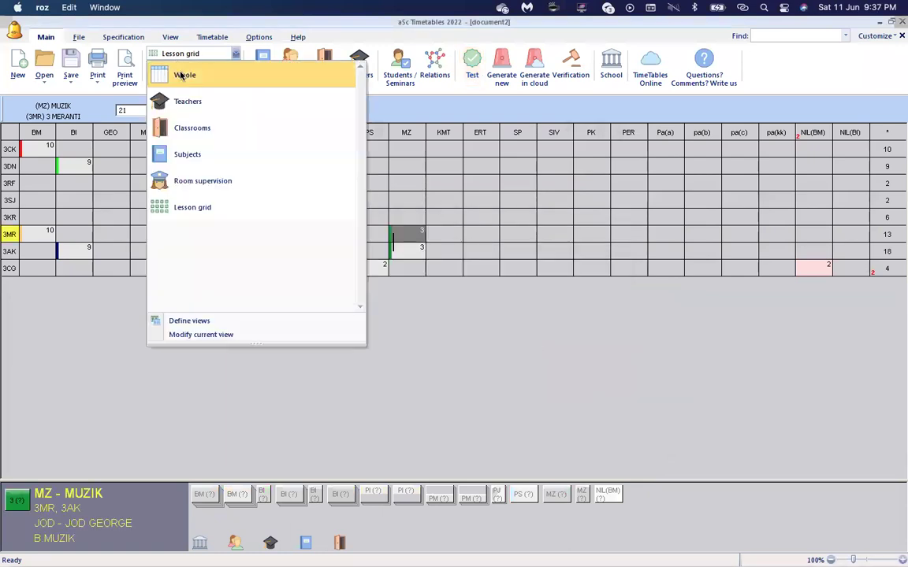
{"action": "left_click", "coordinate": [181, 75]}
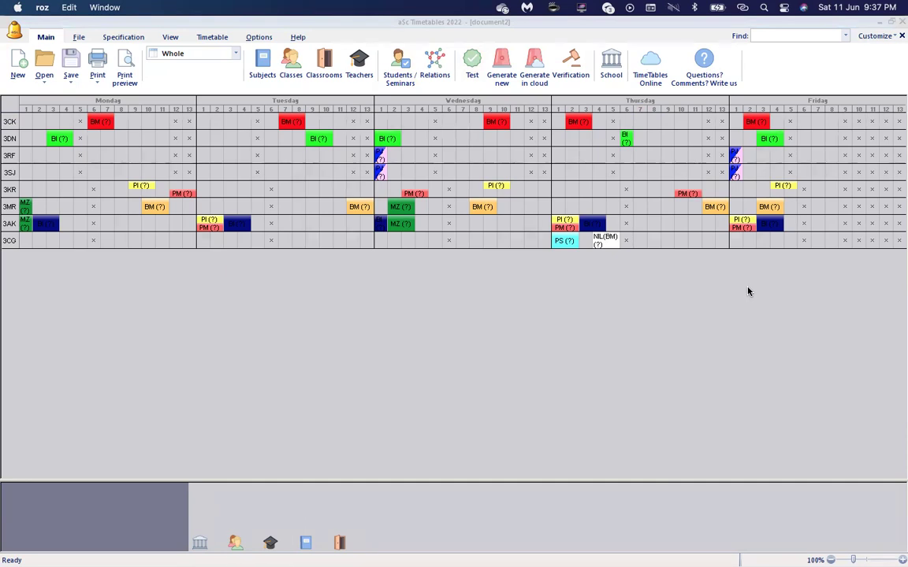
Look at the grouped-into-classes question on the School Schedule type tab, then close Settings.
{"action": "left_click", "coordinate": [610, 63]}
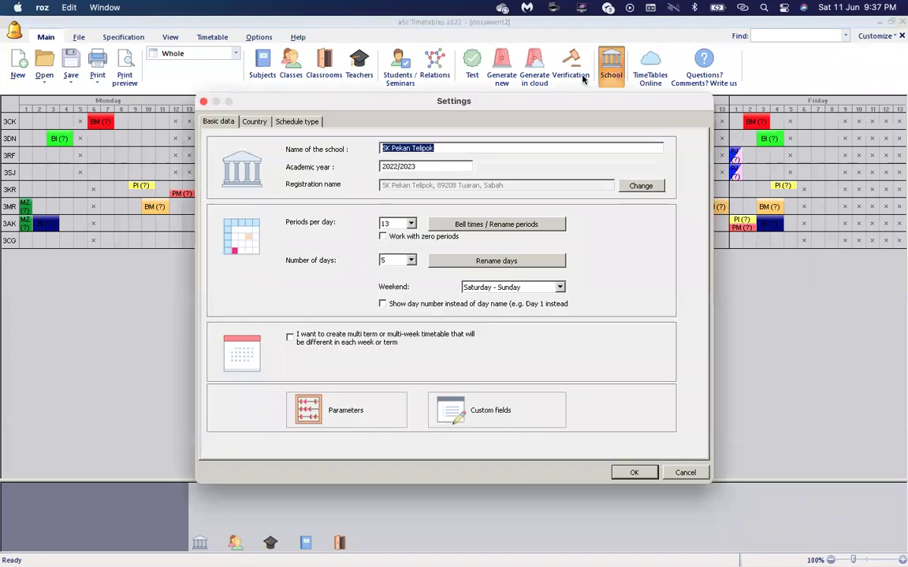
{"action": "left_click", "coordinate": [313, 124]}
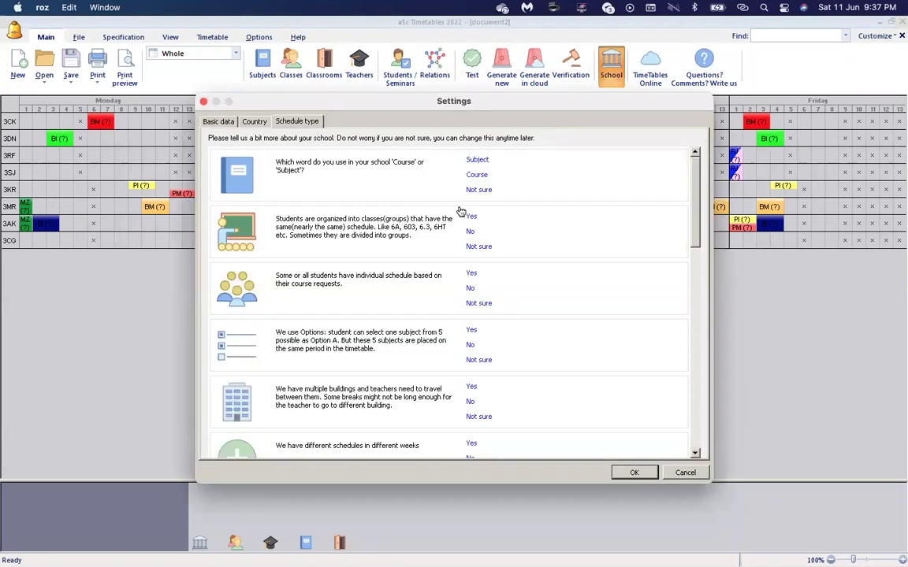
{"action": "left_click", "coordinate": [473, 228]}
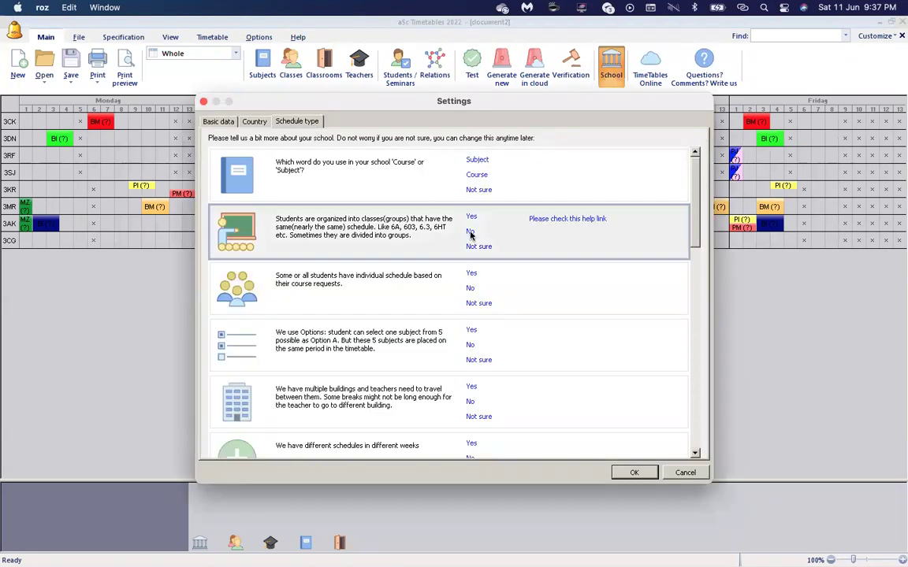
{"action": "left_click", "coordinate": [633, 472]}
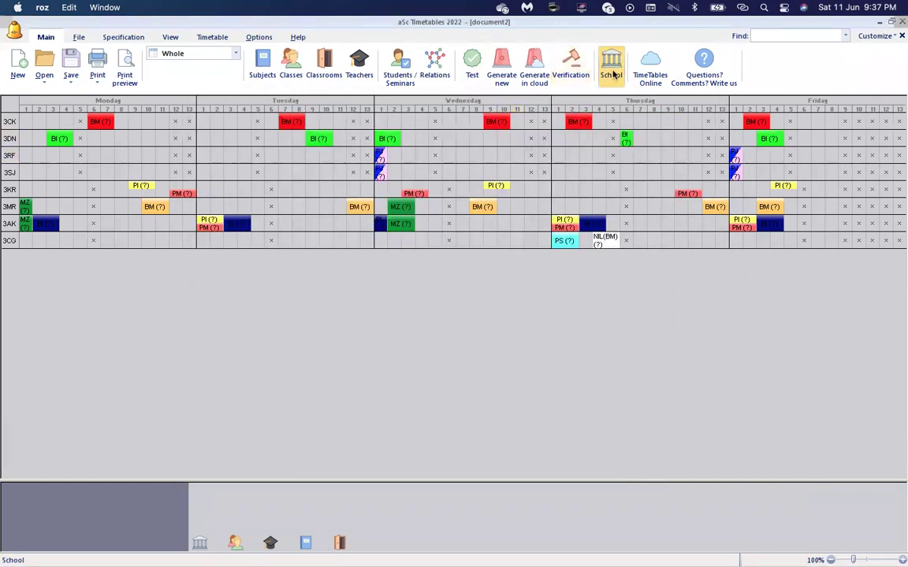
Review the class-sharing, individual-schedule and subject-option questions, then confirm Settings with OK.
{"action": "left_click", "coordinate": [612, 70]}
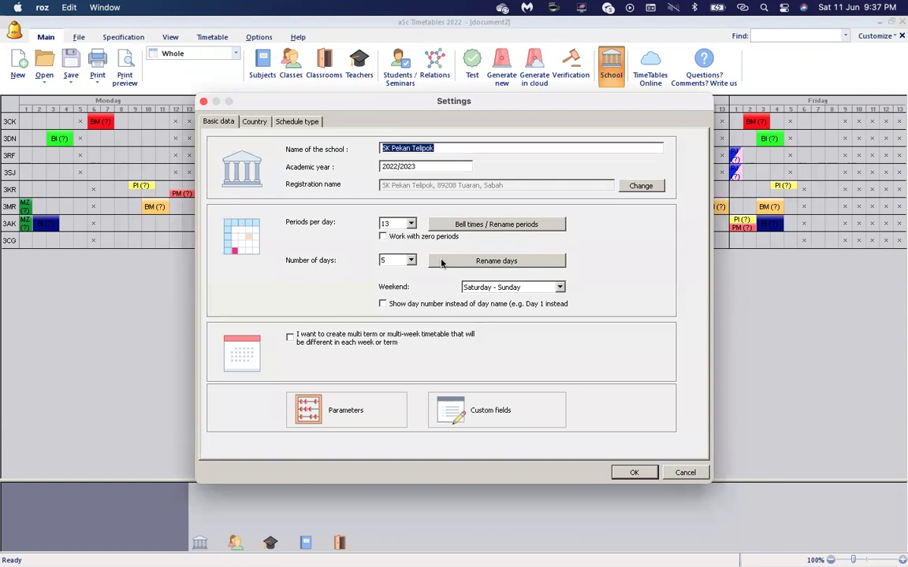
{"action": "left_click", "coordinate": [284, 118]}
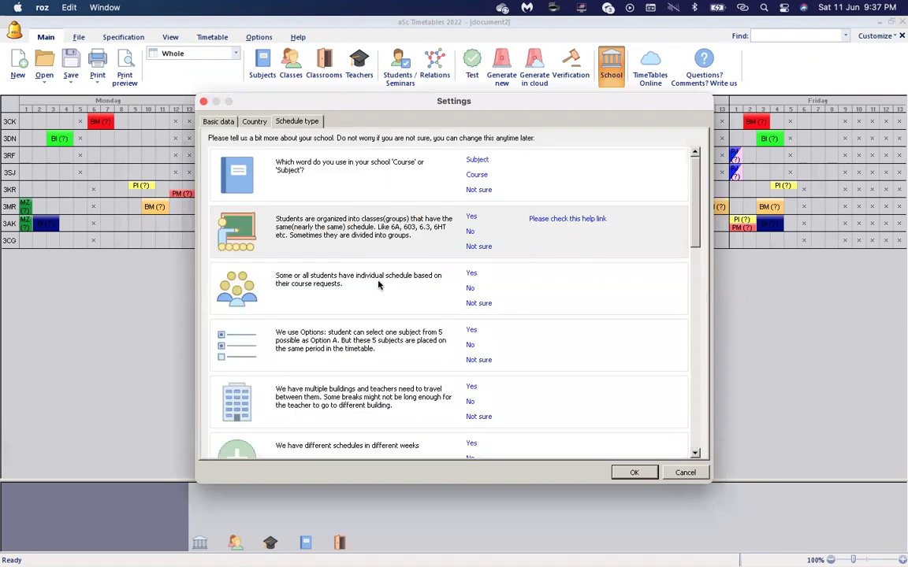
{"action": "left_click", "coordinate": [471, 234]}
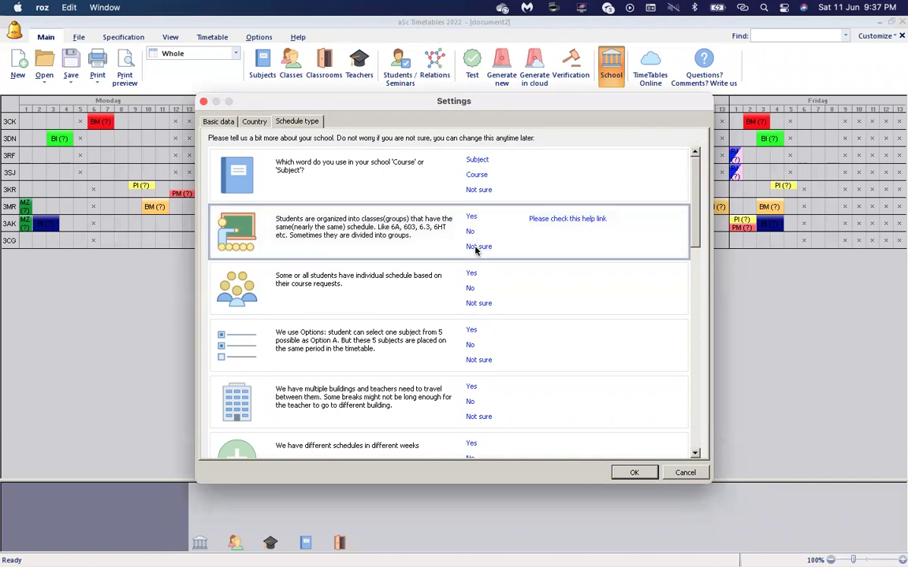
{"action": "left_click", "coordinate": [470, 289]}
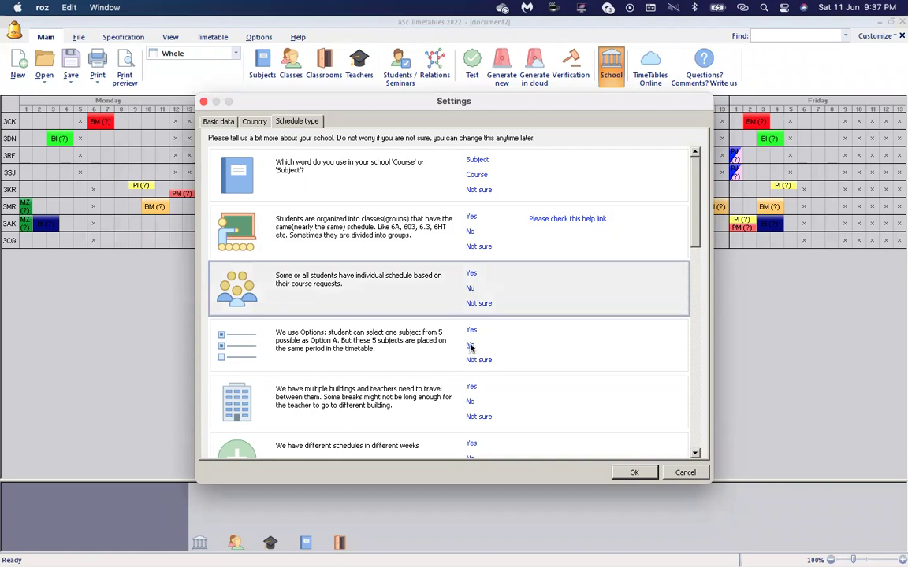
{"action": "left_click", "coordinate": [423, 318]}
{"action": "scroll", "coordinate": [550, 424], "scroll_direction": "down", "scroll_amount": 15}
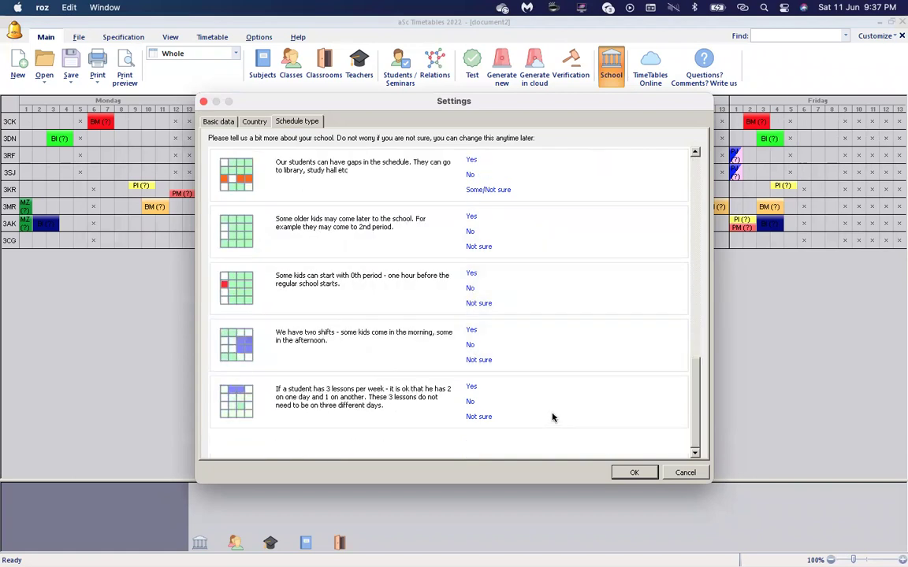
{"action": "scroll", "coordinate": [552, 418], "scroll_direction": "up", "scroll_amount": 15}
{"action": "left_click", "coordinate": [635, 472]}
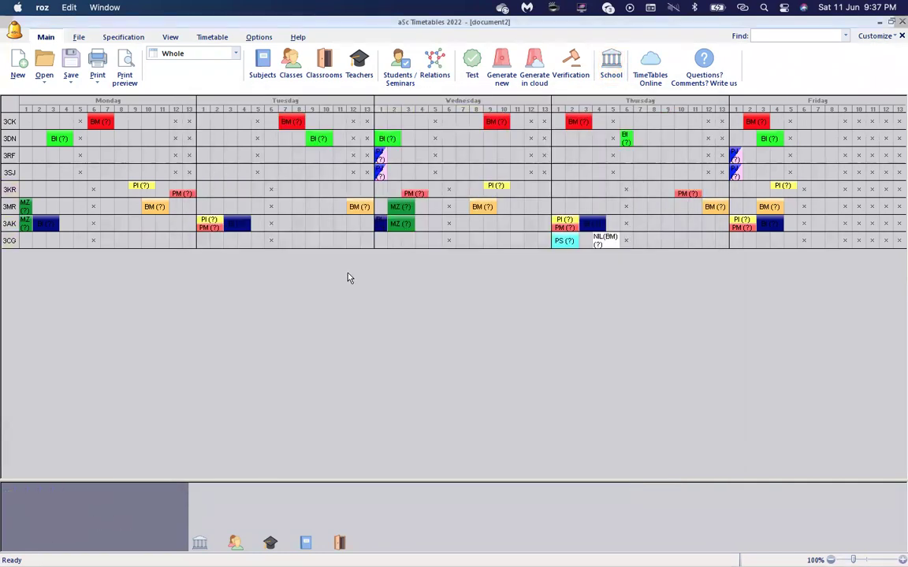
{"action": "left_click", "coordinate": [323, 65]}
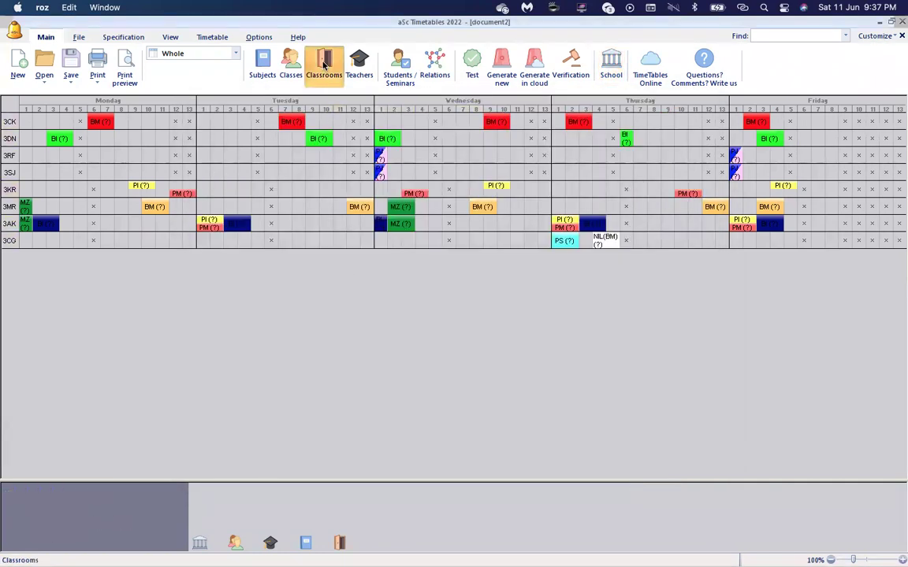
{"action": "left_click", "coordinate": [438, 171]}
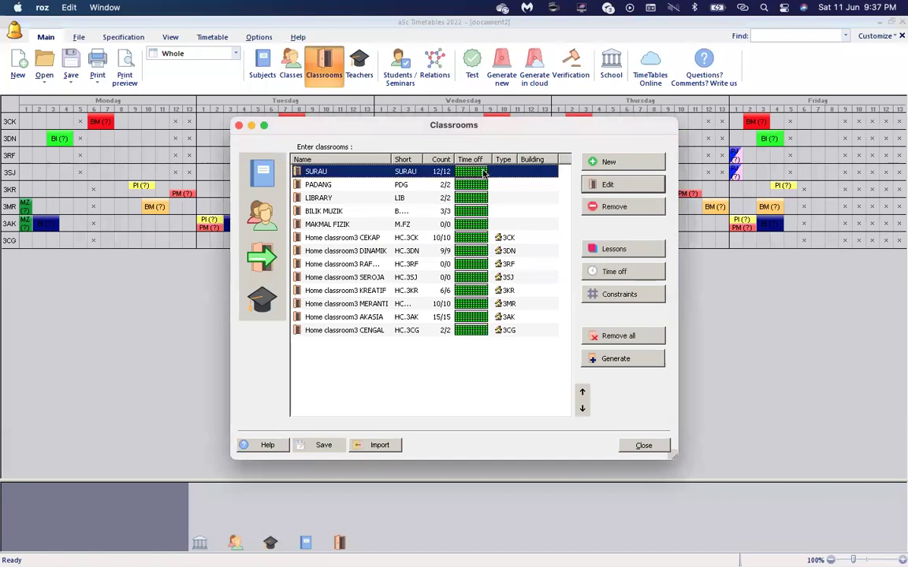
{"action": "left_click", "coordinate": [620, 295]}
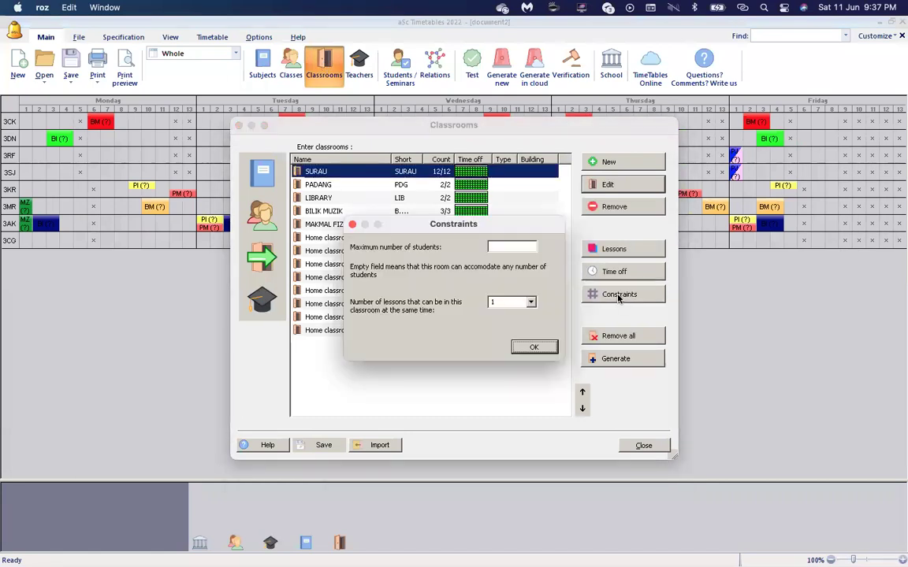
{"action": "left_click", "coordinate": [540, 347]}
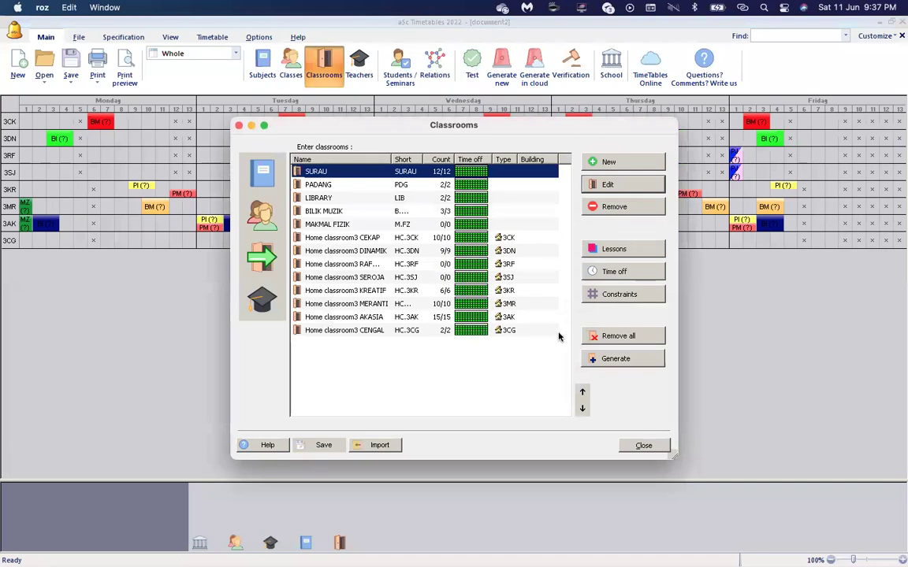
{"action": "left_click", "coordinate": [644, 446]}
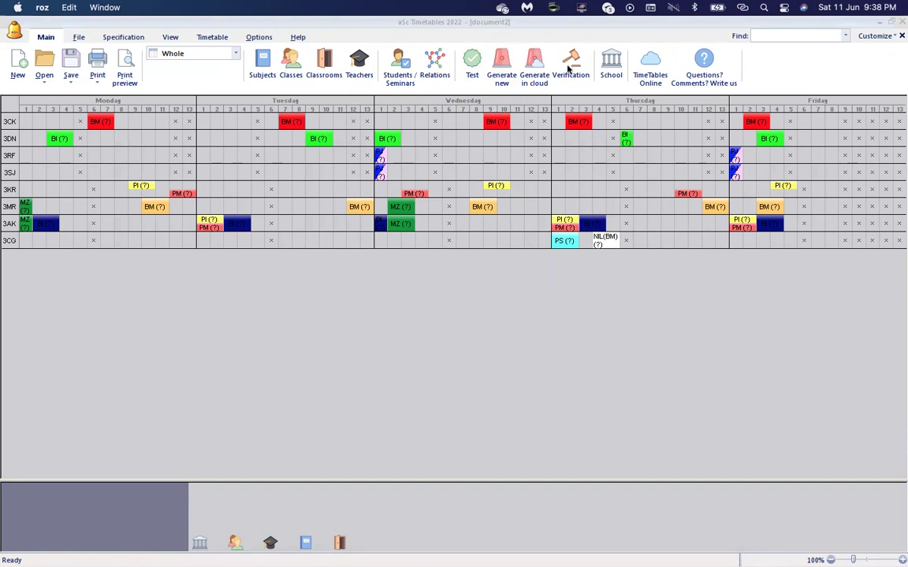
{"action": "left_click", "coordinate": [501, 75]}
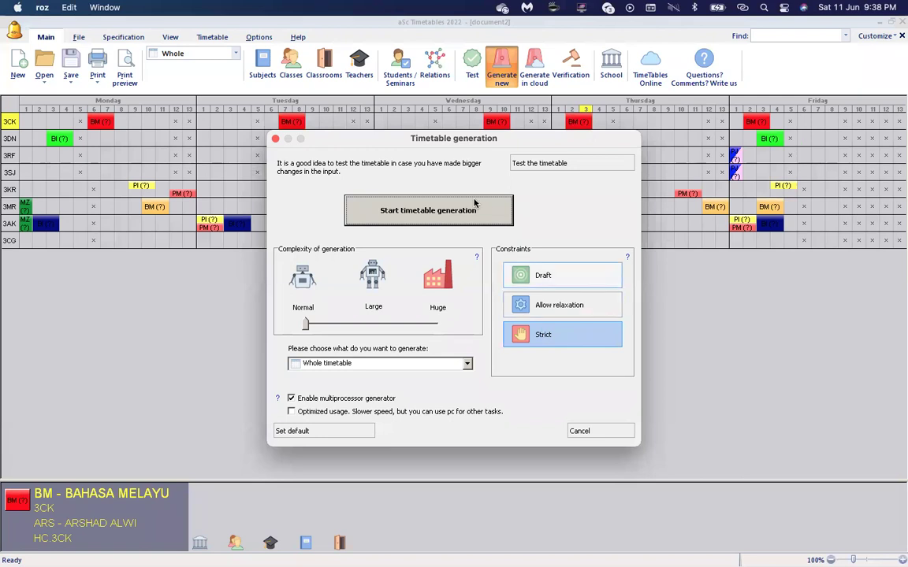
{"action": "left_click", "coordinate": [605, 430]}
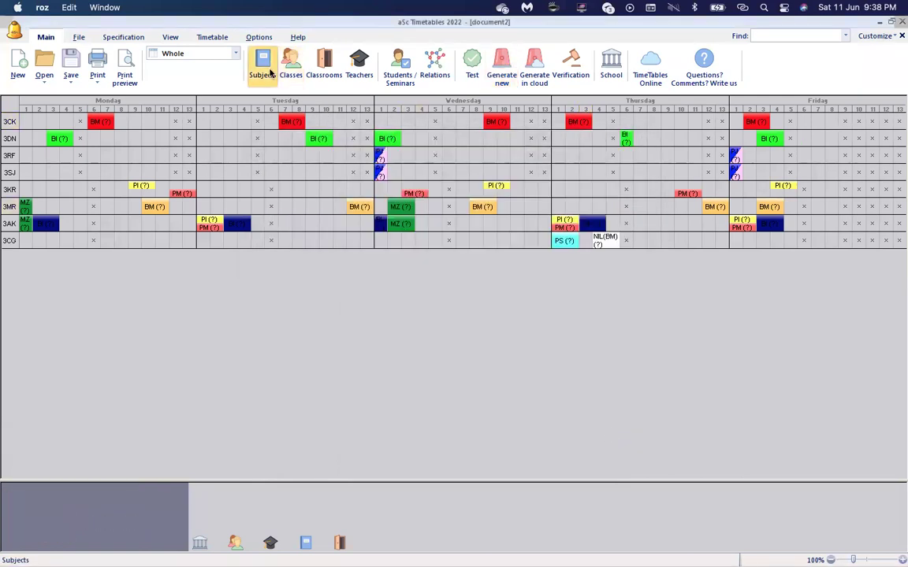
{"action": "left_click", "coordinate": [358, 67]}
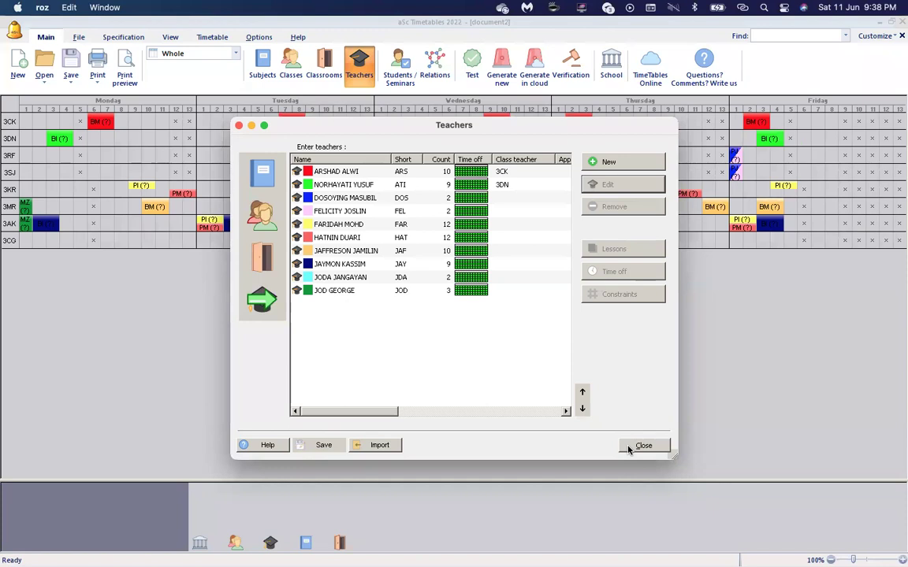
{"action": "left_click", "coordinate": [640, 446]}
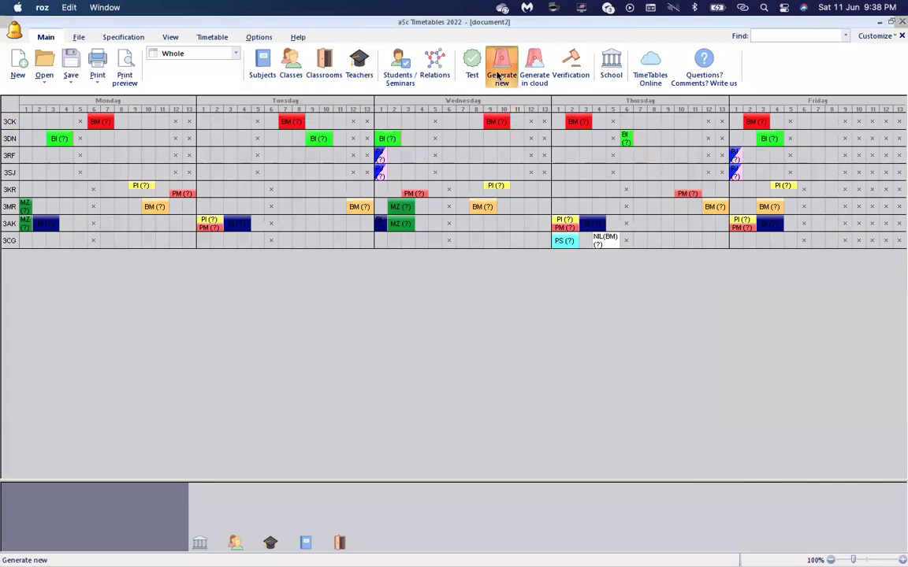
Generate a new timetable with Allow relaxation.
{"action": "left_click", "coordinate": [502, 71]}
{"action": "left_click", "coordinate": [544, 306]}
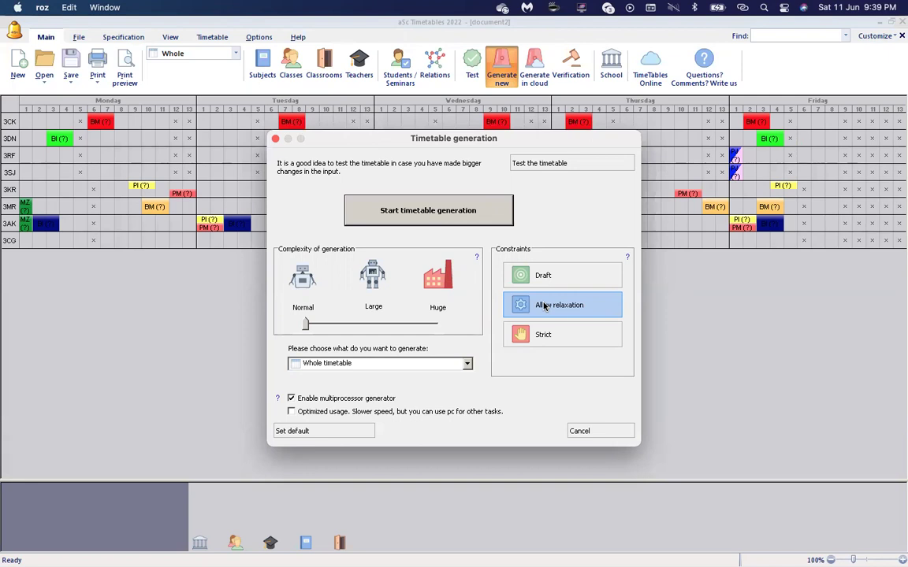
{"action": "left_click", "coordinate": [483, 219]}
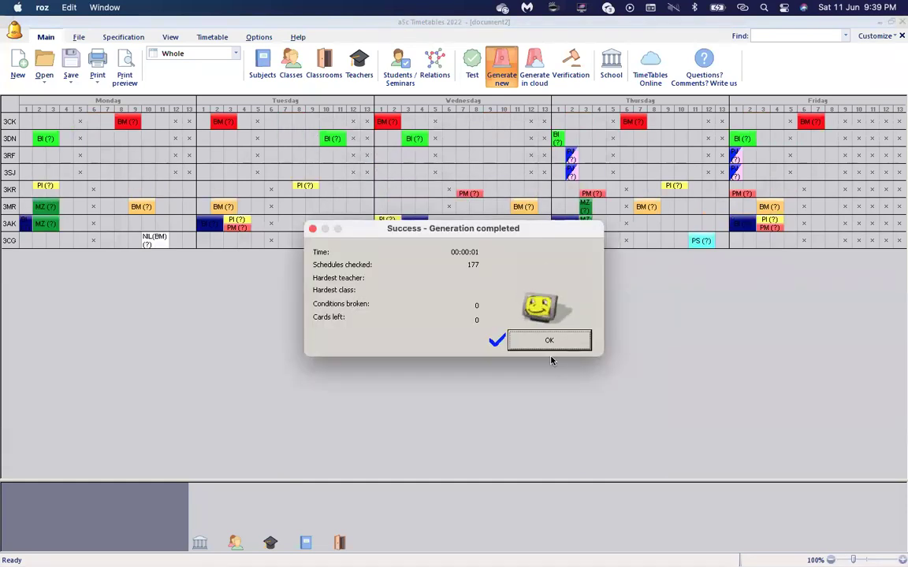
{"action": "left_click", "coordinate": [549, 340]}
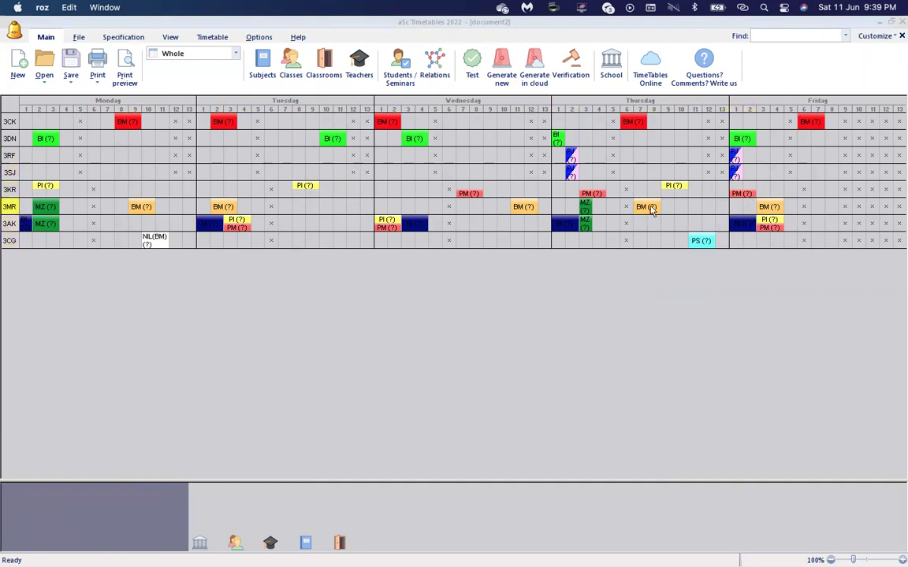
Generate a new timetable again using Strict constraints.
{"action": "left_click", "coordinate": [504, 78]}
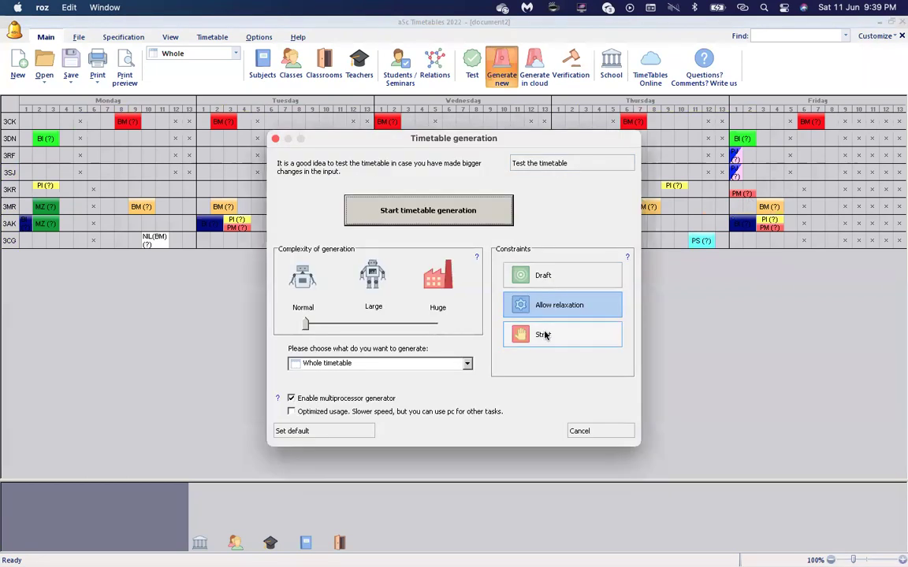
{"action": "left_click", "coordinate": [540, 334]}
{"action": "left_click", "coordinate": [484, 225]}
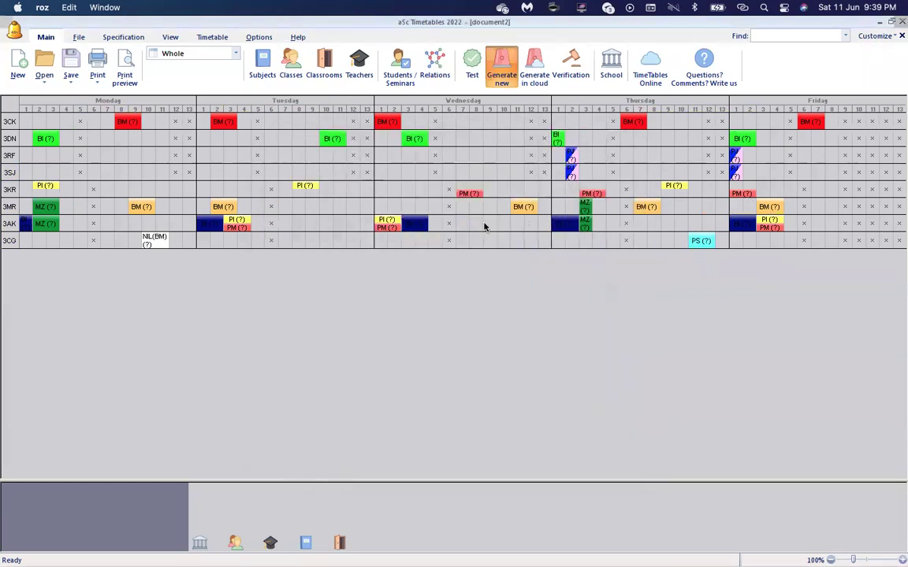
{"action": "left_click", "coordinate": [549, 340]}
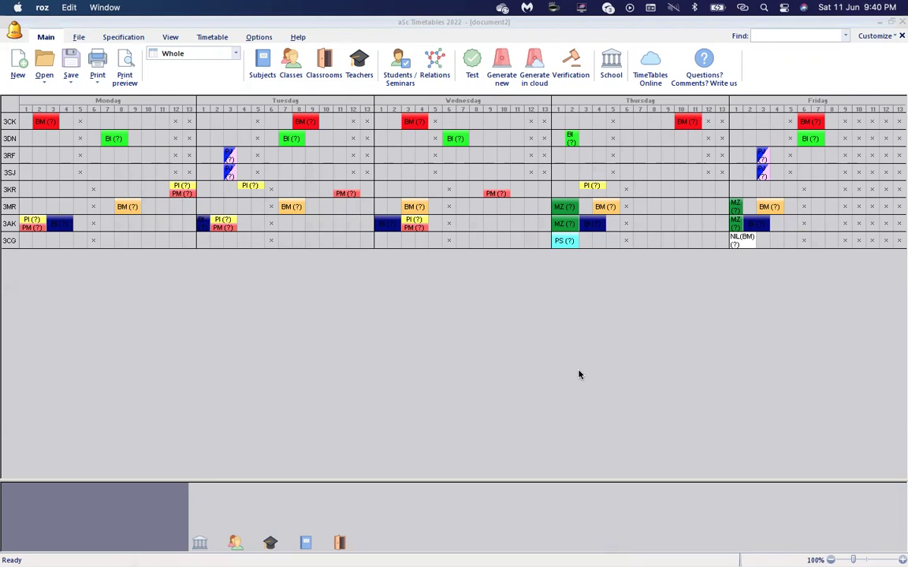
{"action": "left_click", "coordinate": [608, 67]}
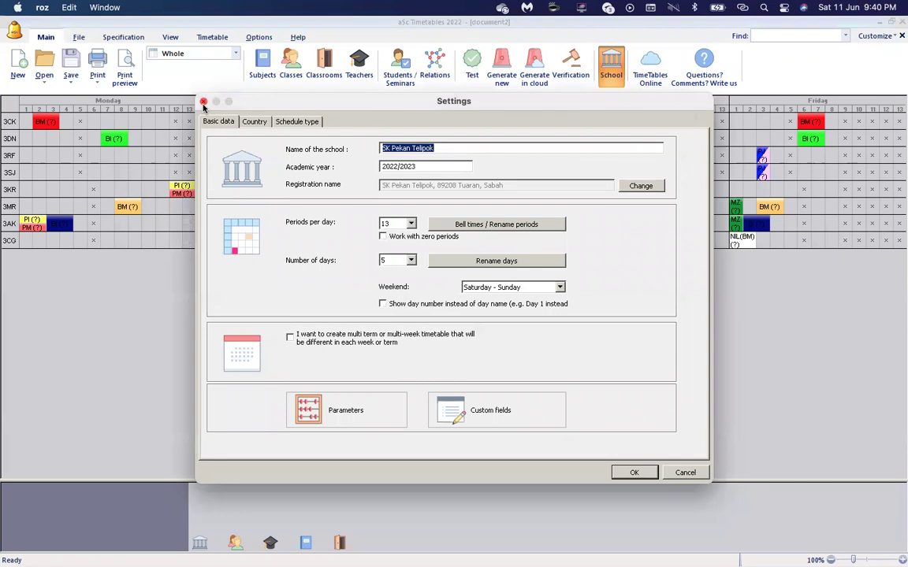
{"action": "left_click", "coordinate": [203, 102]}
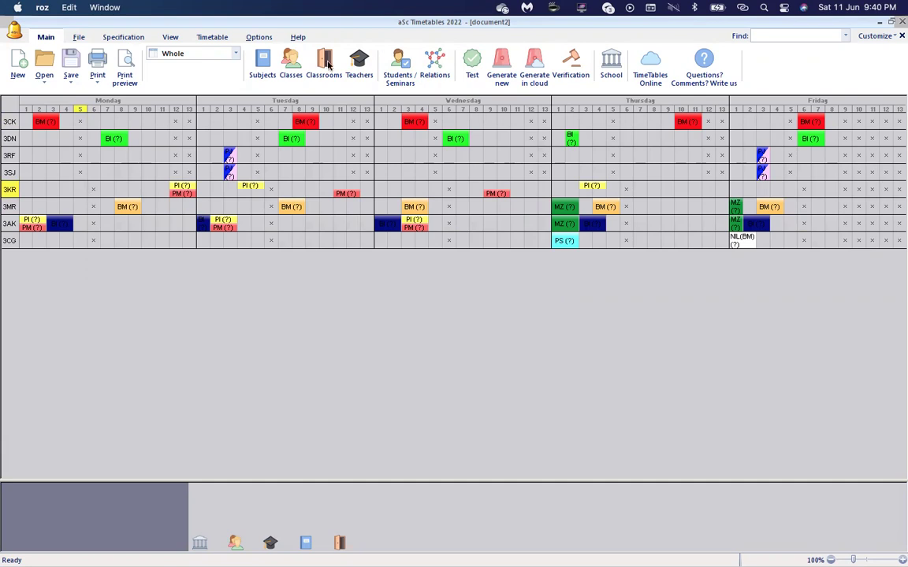
Start a new Max periods per day (#10) relationship with a maximum of 1, applied to selected teachers.
{"action": "left_click", "coordinate": [446, 74]}
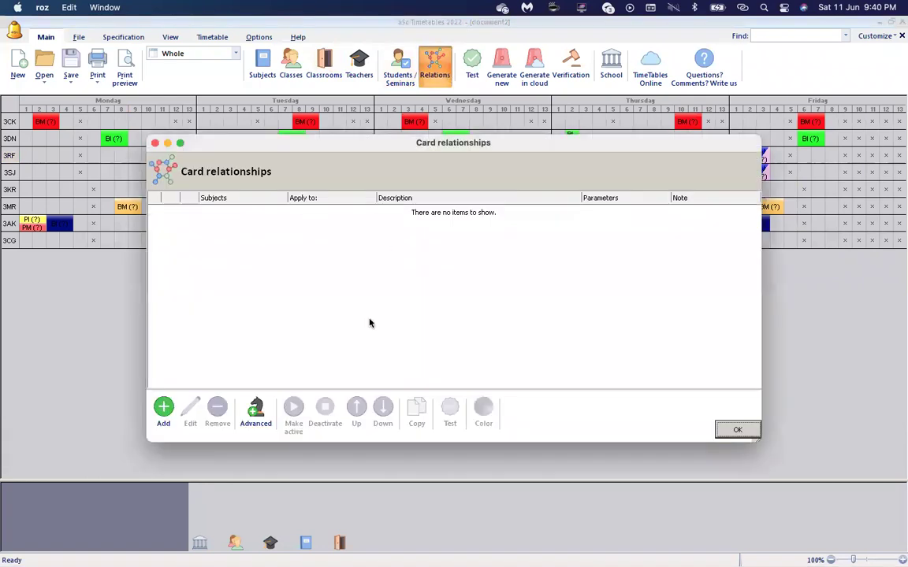
{"action": "left_click", "coordinate": [257, 410]}
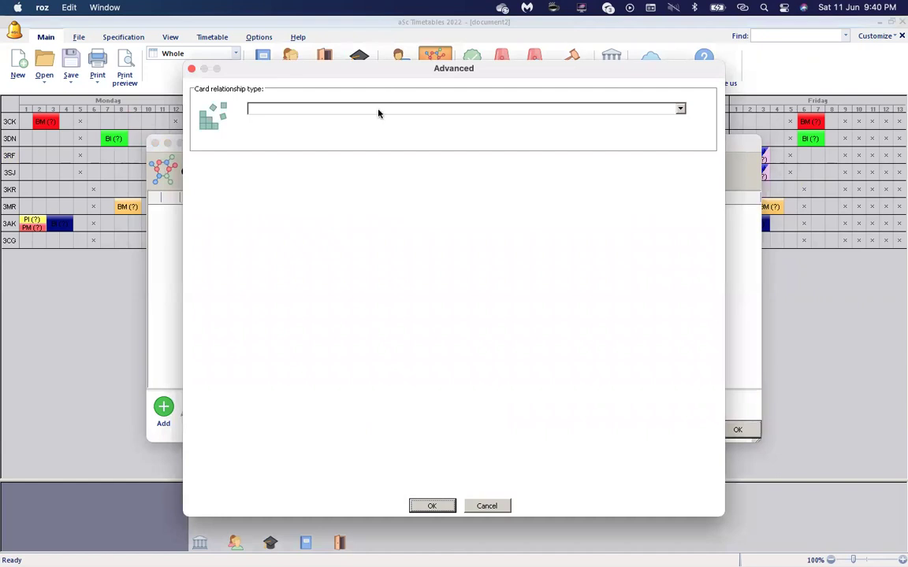
{"action": "left_click", "coordinate": [379, 113]}
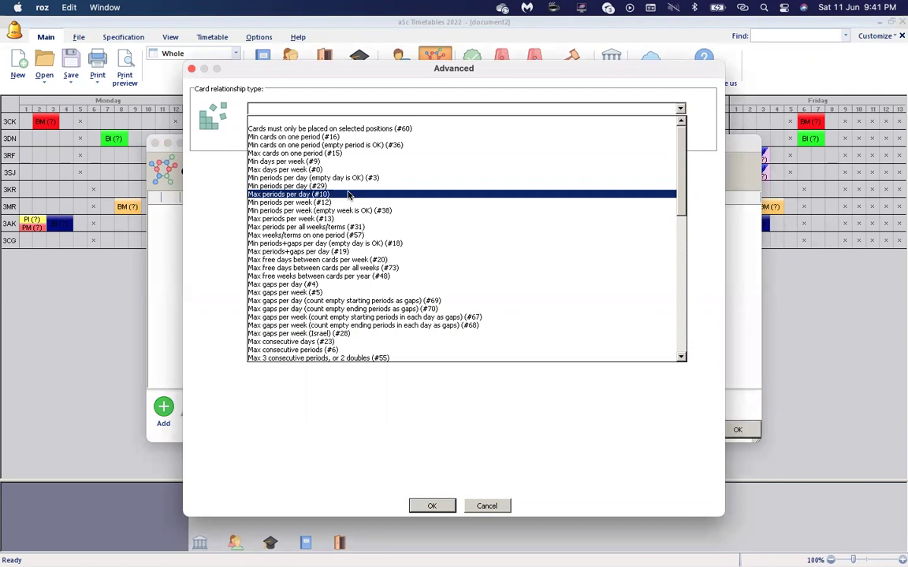
{"action": "left_click", "coordinate": [393, 195]}
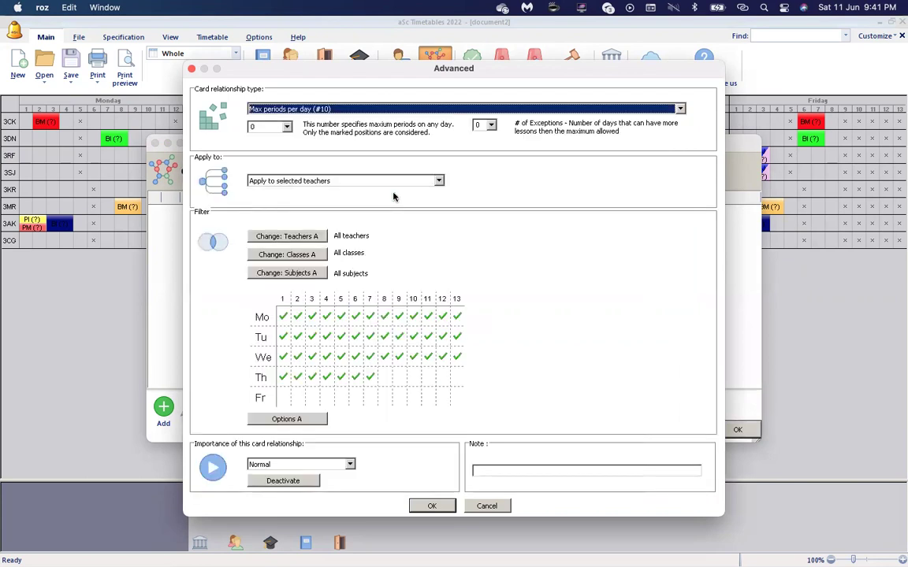
{"action": "left_click", "coordinate": [287, 129]}
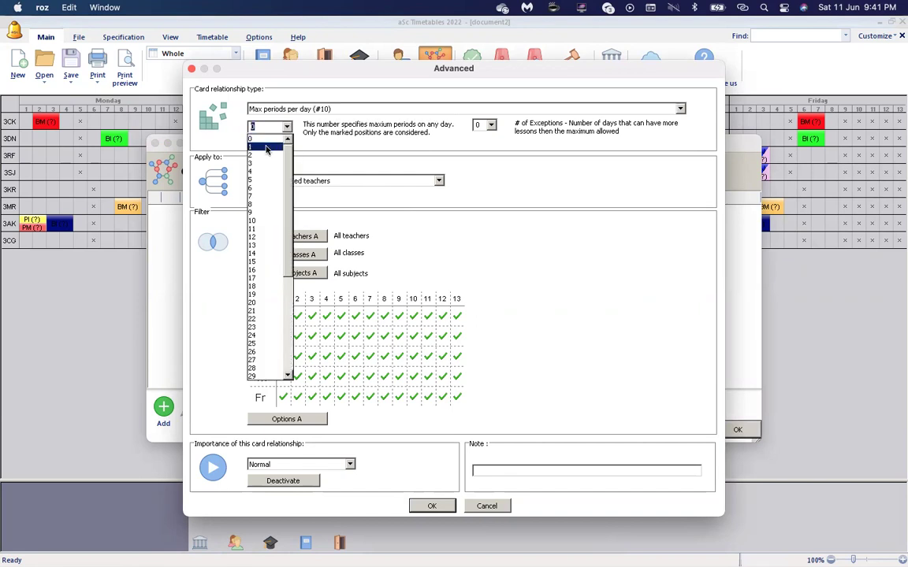
{"action": "left_click", "coordinate": [266, 149]}
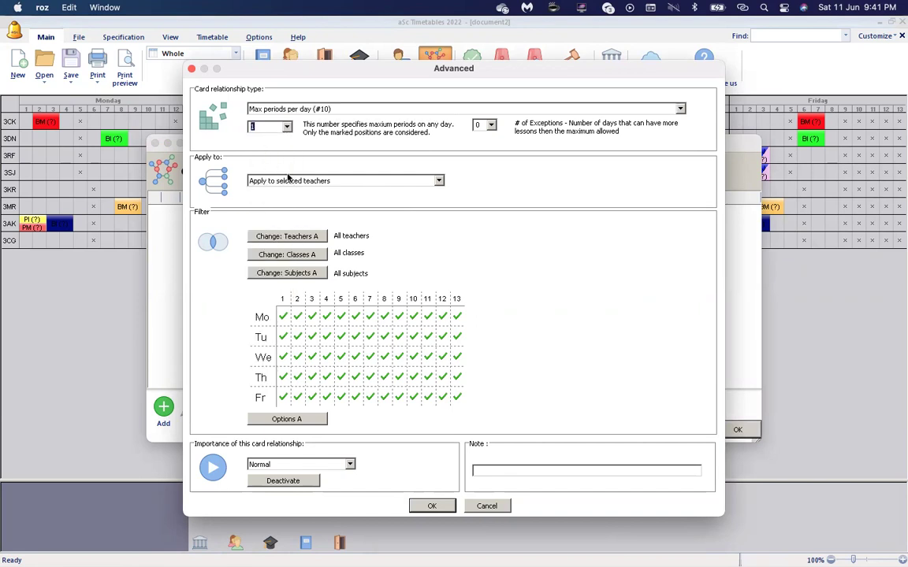
{"action": "left_click", "coordinate": [338, 185]}
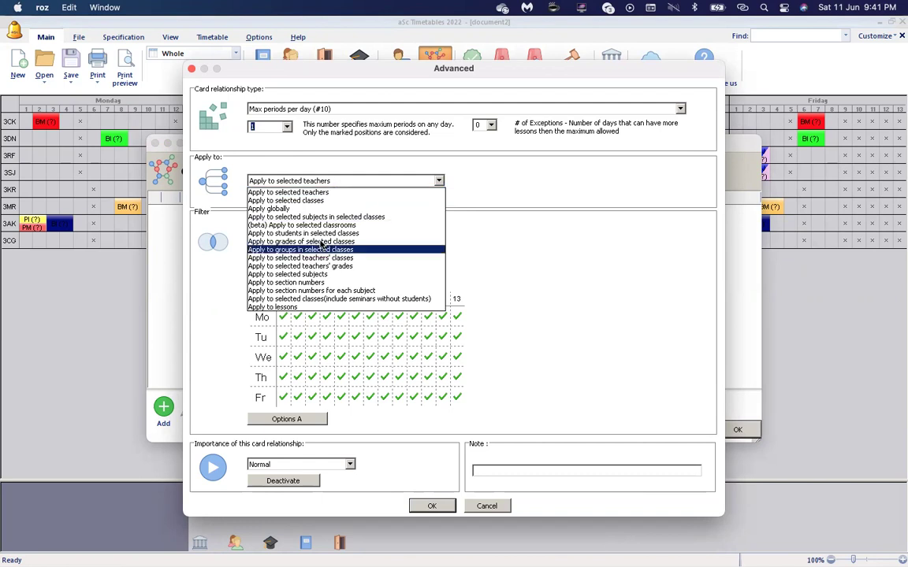
{"action": "left_click", "coordinate": [334, 194]}
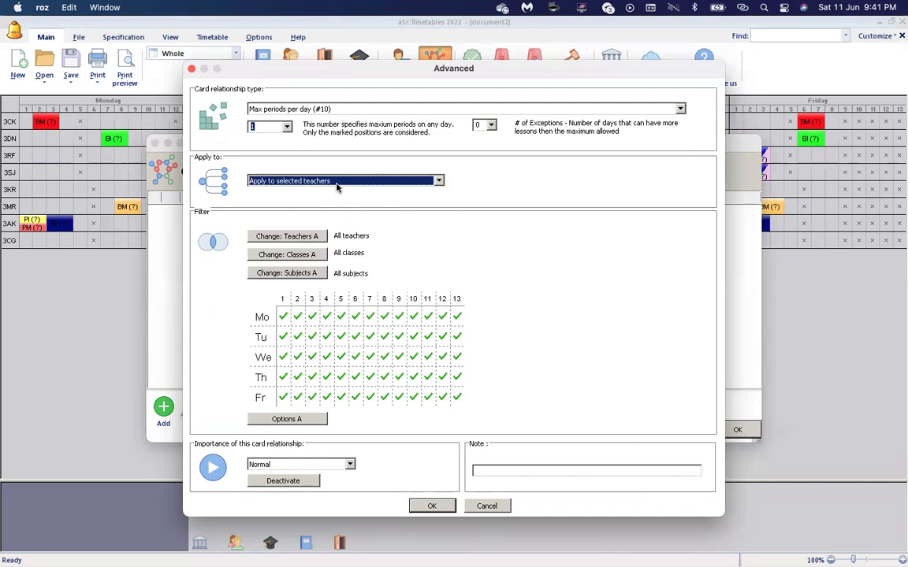
Clear Monday to Friday, count only periods 5 and 6, set importance to Strict, and save.
{"action": "left_click", "coordinate": [260, 318]}
{"action": "left_click", "coordinate": [261, 338]}
{"action": "left_click", "coordinate": [263, 357]}
{"action": "left_click", "coordinate": [262, 378]}
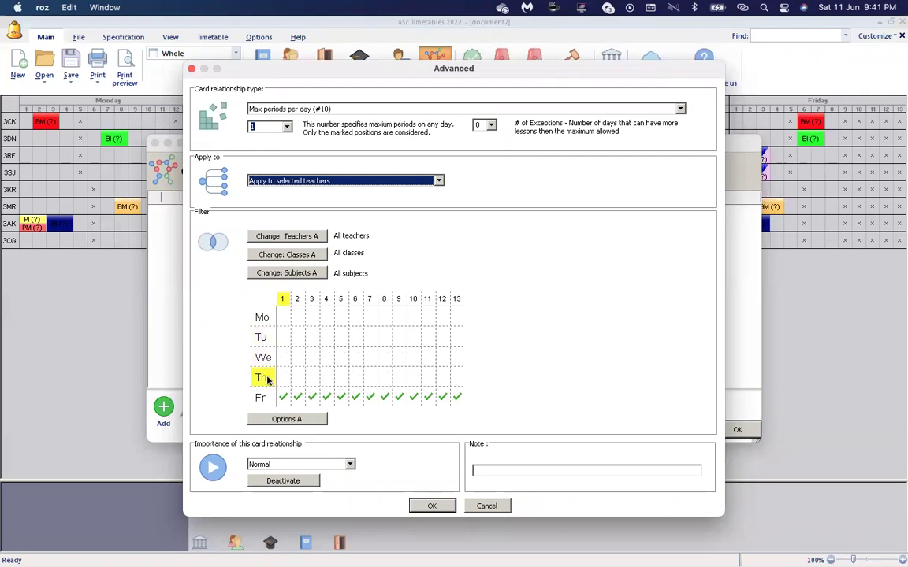
{"action": "left_click", "coordinate": [261, 397]}
{"action": "left_click", "coordinate": [340, 298]}
{"action": "left_click", "coordinate": [355, 298]}
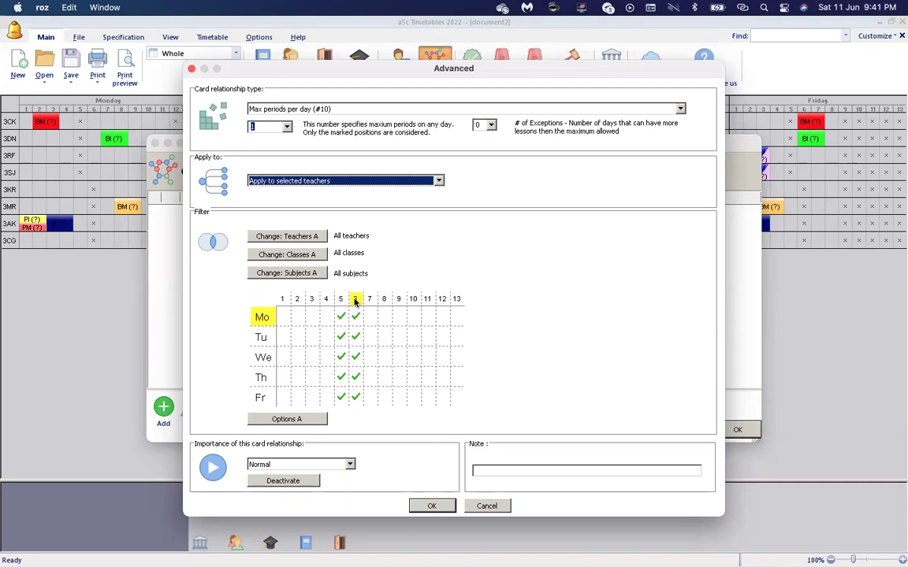
{"action": "left_click", "coordinate": [333, 467]}
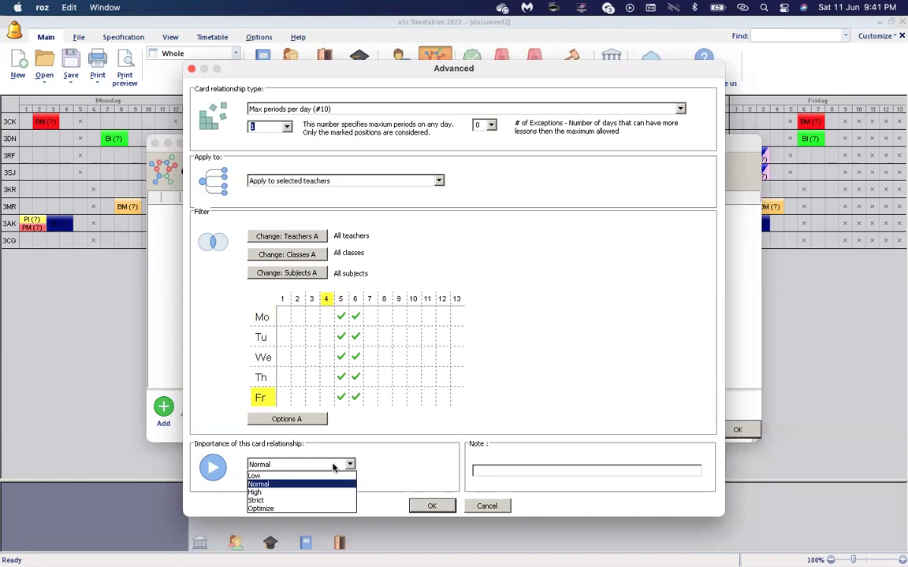
{"action": "left_click", "coordinate": [312, 500]}
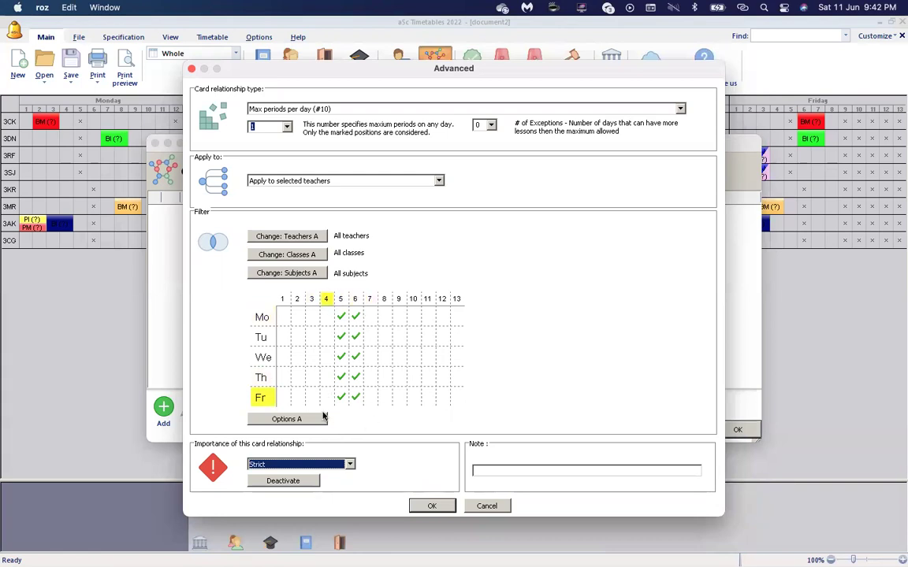
{"action": "left_click", "coordinate": [432, 506]}
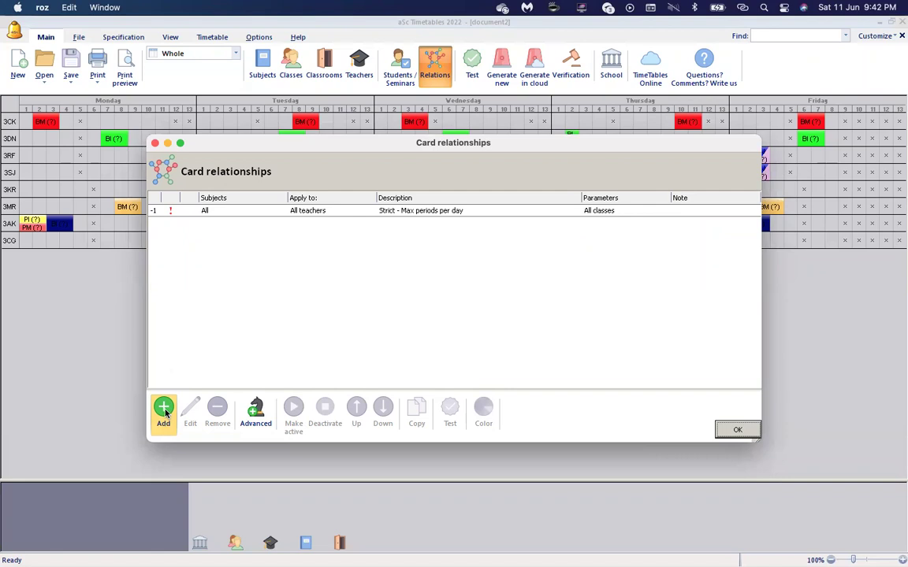
Start a new card relationship for the subject BAHASA INGGERIS.
{"action": "left_click", "coordinate": [164, 410]}
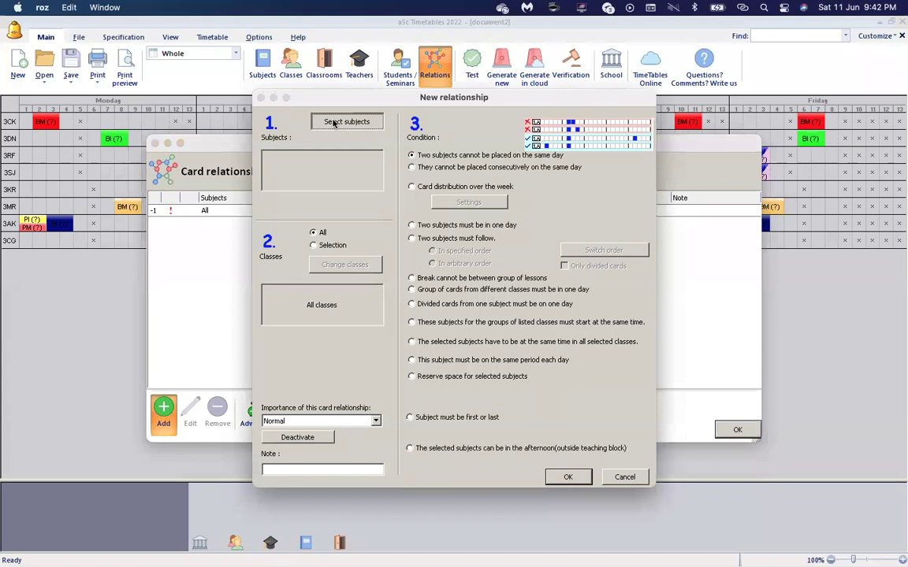
{"action": "left_click", "coordinate": [334, 123]}
{"action": "left_click", "coordinate": [335, 159]}
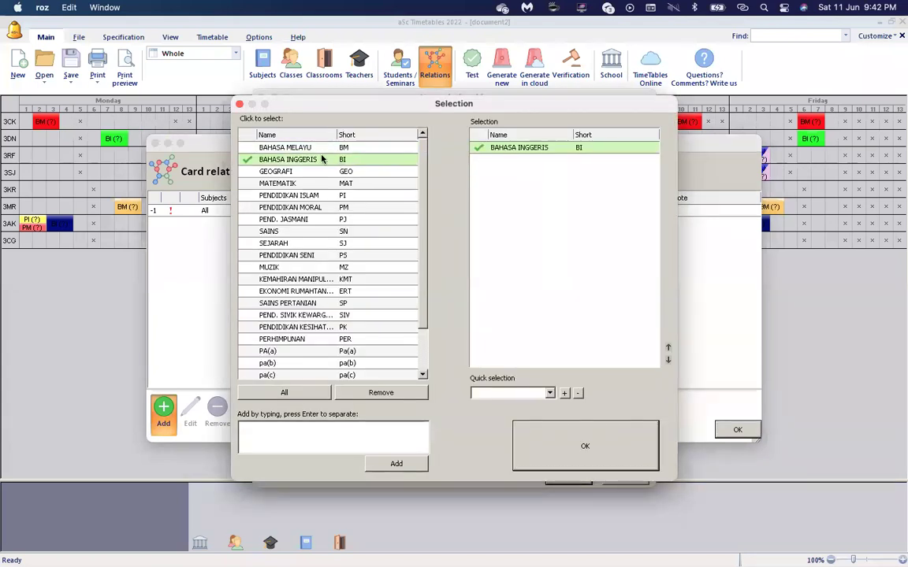
{"action": "left_click", "coordinate": [524, 430]}
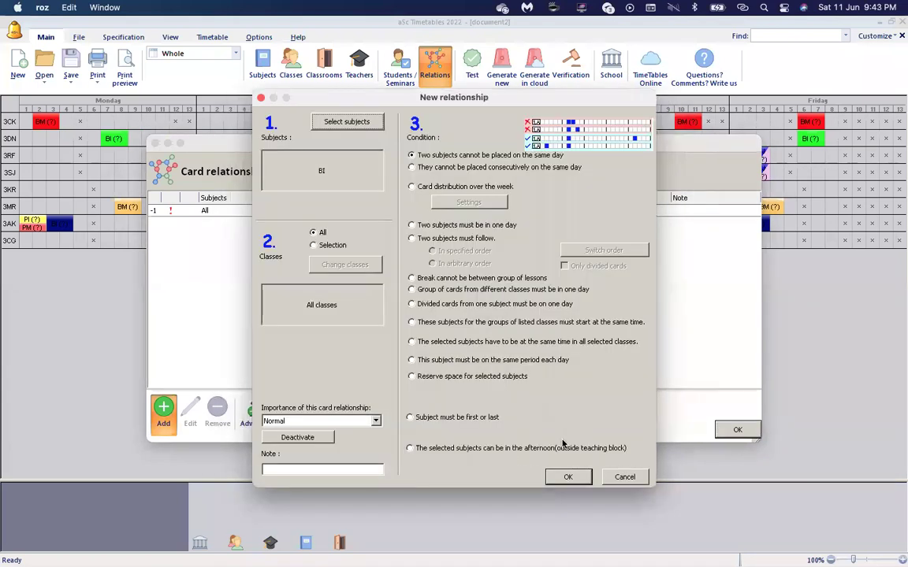
Limit the relationship to classes 3 CEKAP, 3 DINAMIK, 3 RAFFLESIA and 3 SEROJA.
{"action": "left_click", "coordinate": [318, 247]}
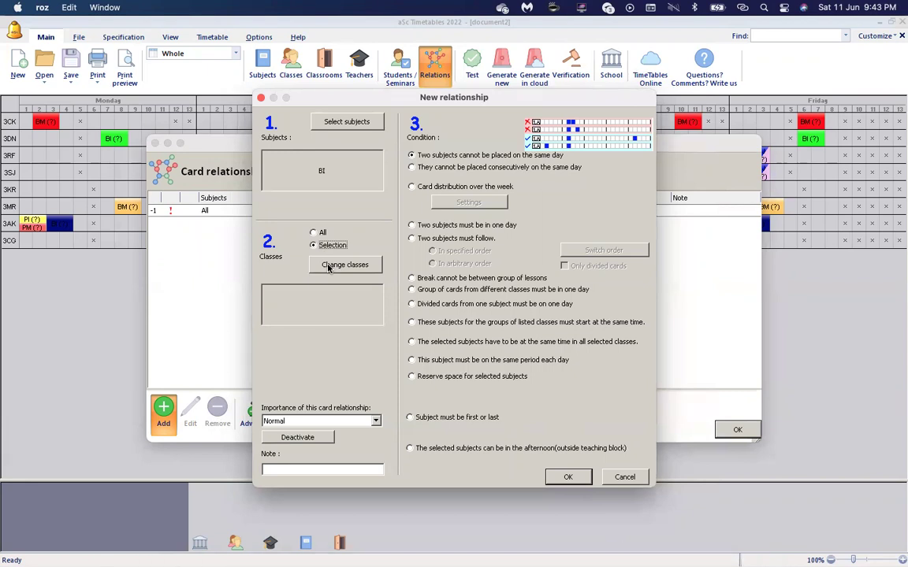
{"action": "left_click", "coordinate": [329, 266]}
{"action": "left_click", "coordinate": [313, 148]}
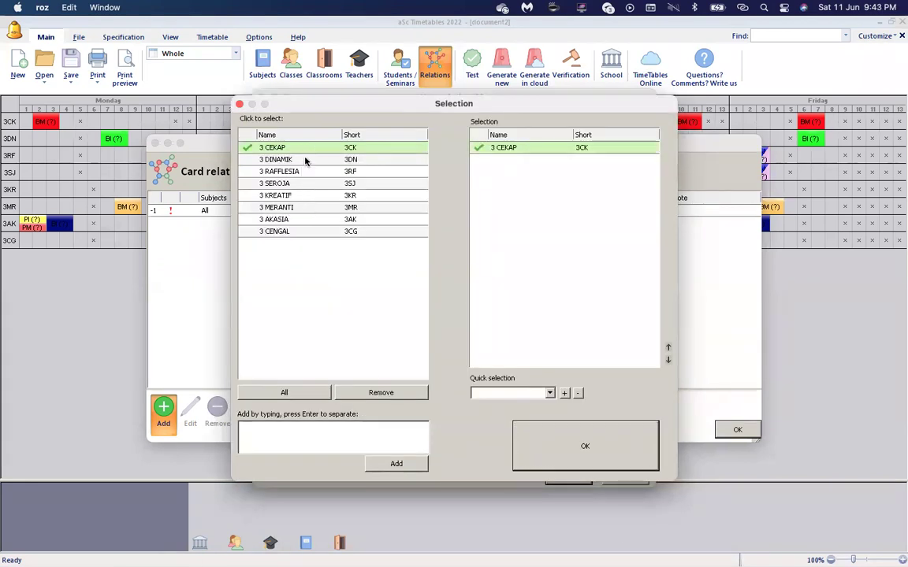
{"action": "left_click", "coordinate": [307, 160]}
{"action": "left_click", "coordinate": [302, 172]}
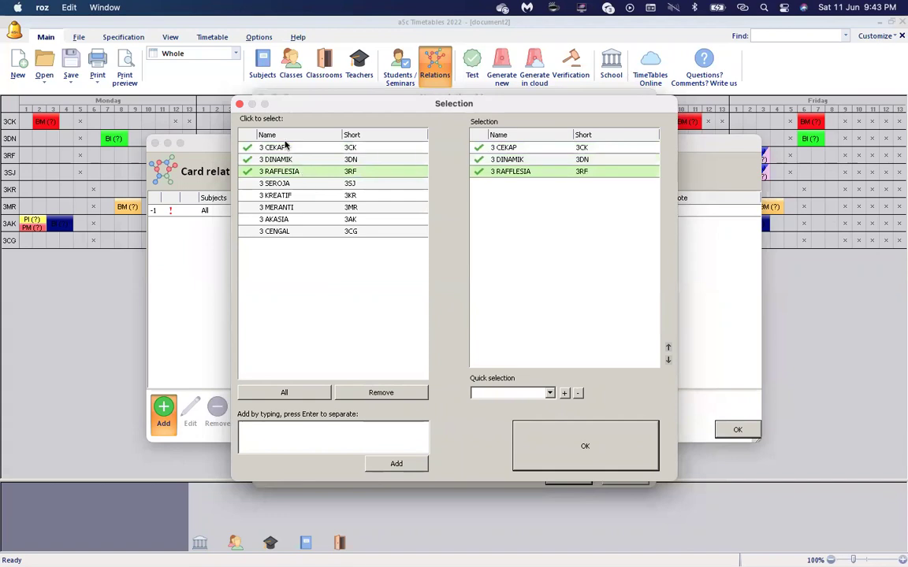
{"action": "left_click", "coordinate": [294, 183]}
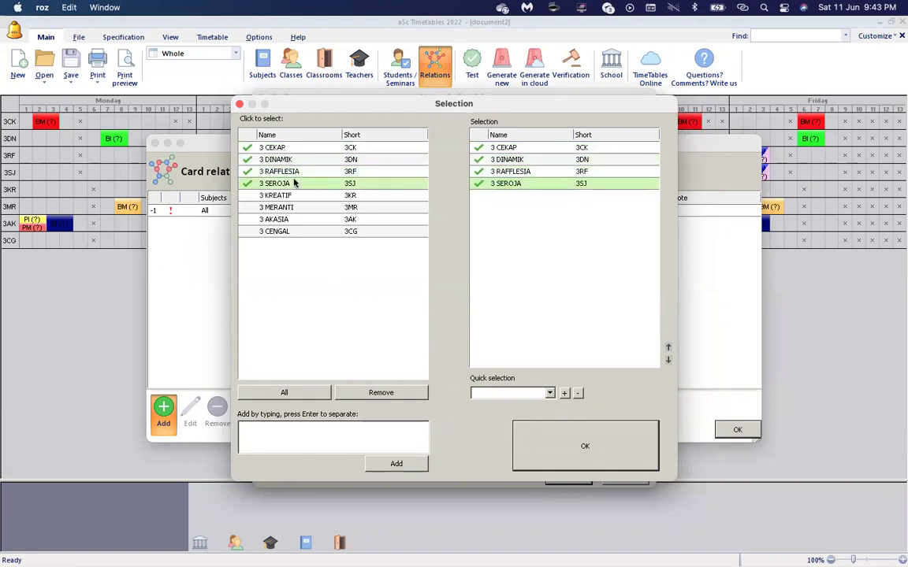
{"action": "left_click", "coordinate": [585, 447]}
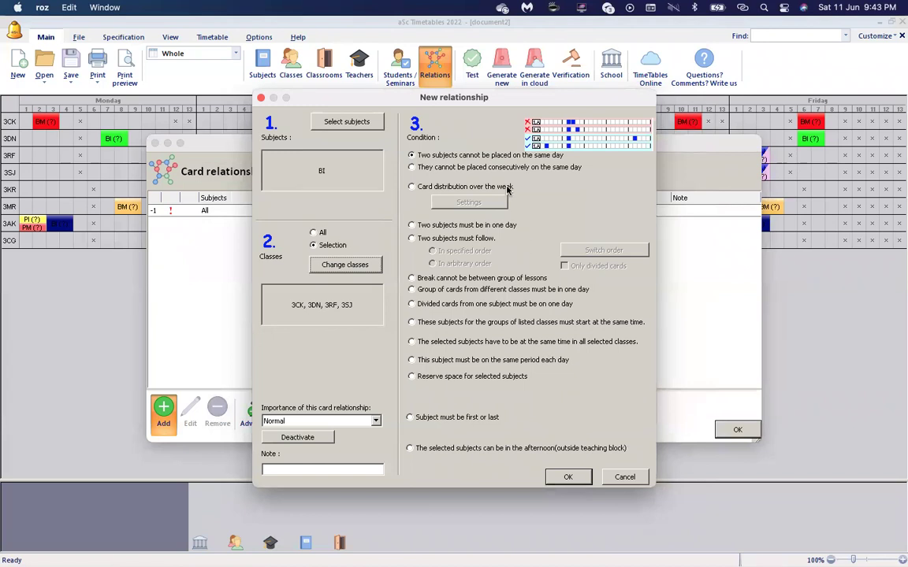
Require BI lessons at the same time, set importance to Strict, and save the rule.
{"action": "left_click", "coordinate": [473, 343]}
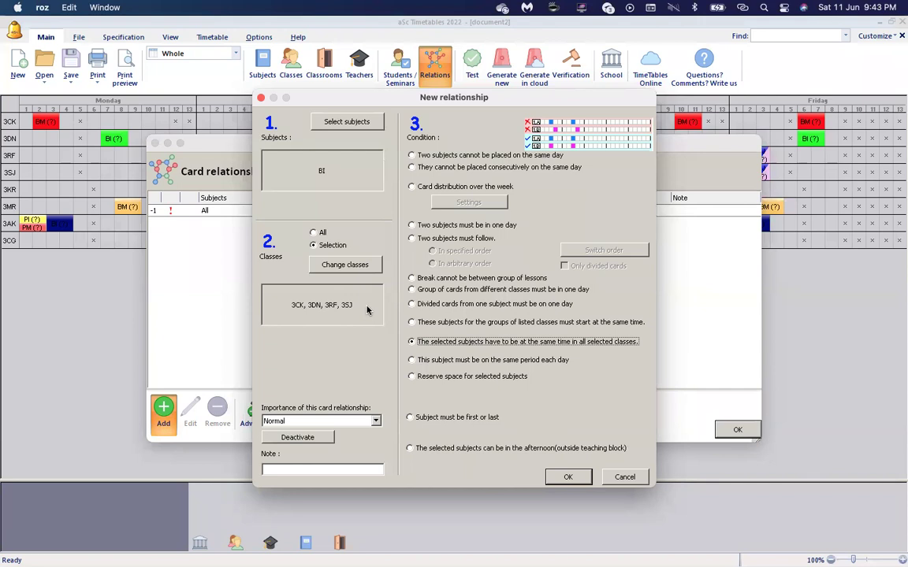
{"action": "left_click", "coordinate": [376, 421]}
{"action": "left_click", "coordinate": [352, 457]}
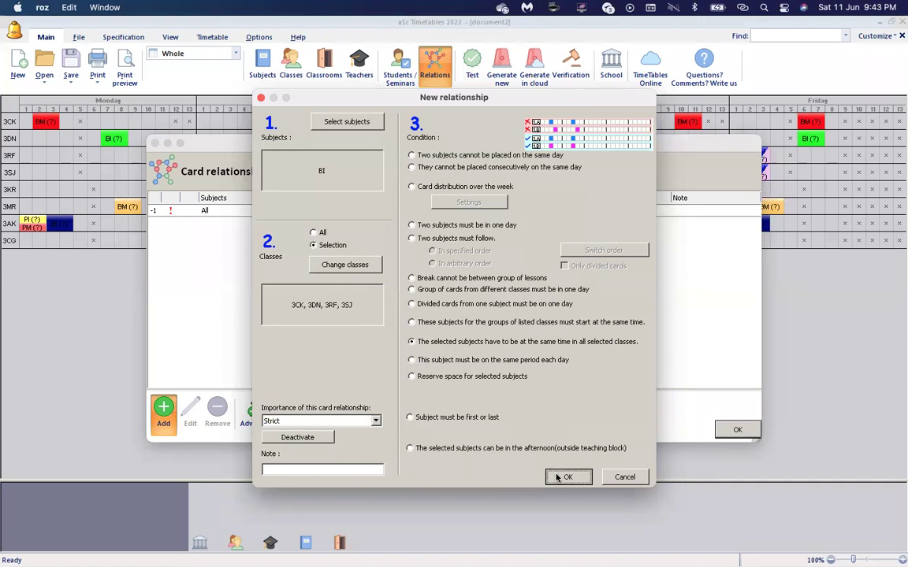
{"action": "left_click", "coordinate": [566, 477]}
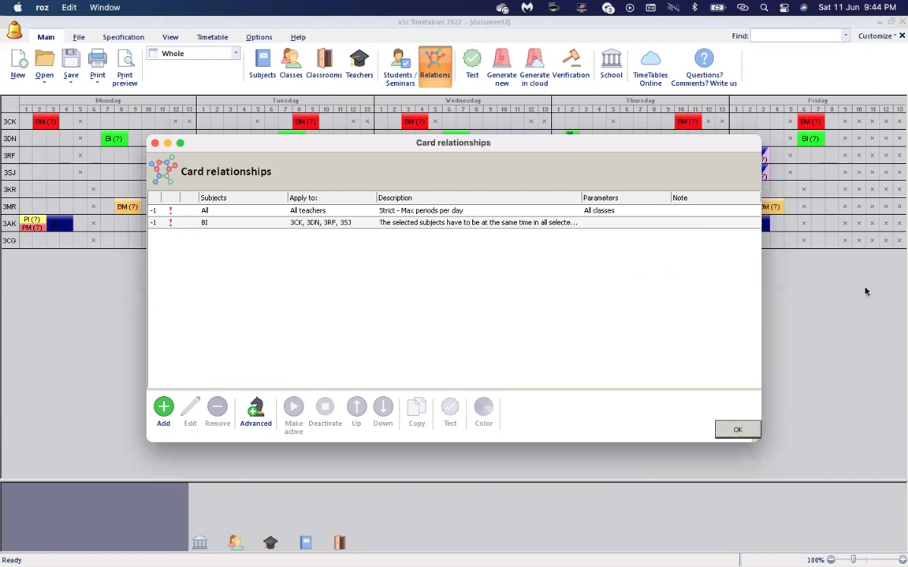
{"action": "left_click", "coordinate": [258, 227]}
Review the BI rule, cancel its removal, and close Card relationships with both rules kept.
{"action": "double_click", "coordinate": [259, 227]}
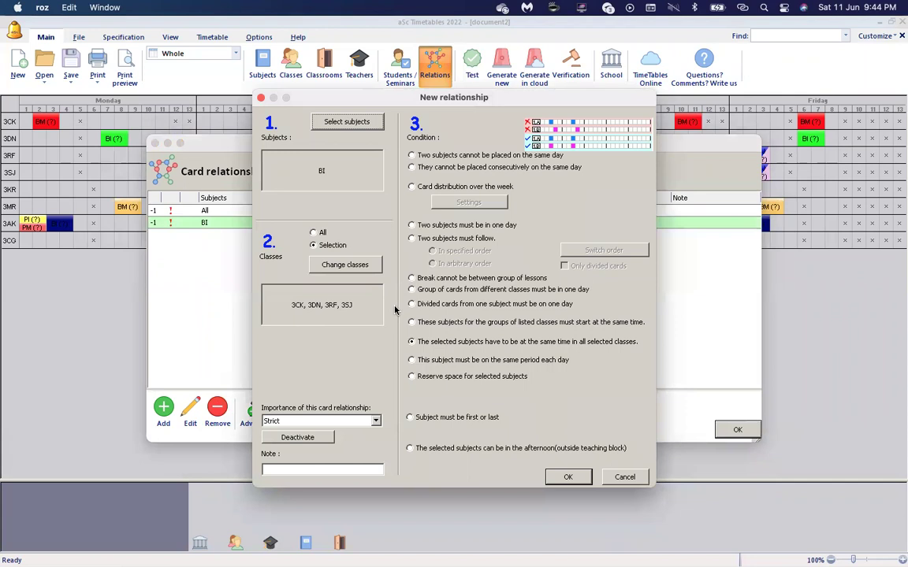
{"action": "left_click", "coordinate": [567, 477]}
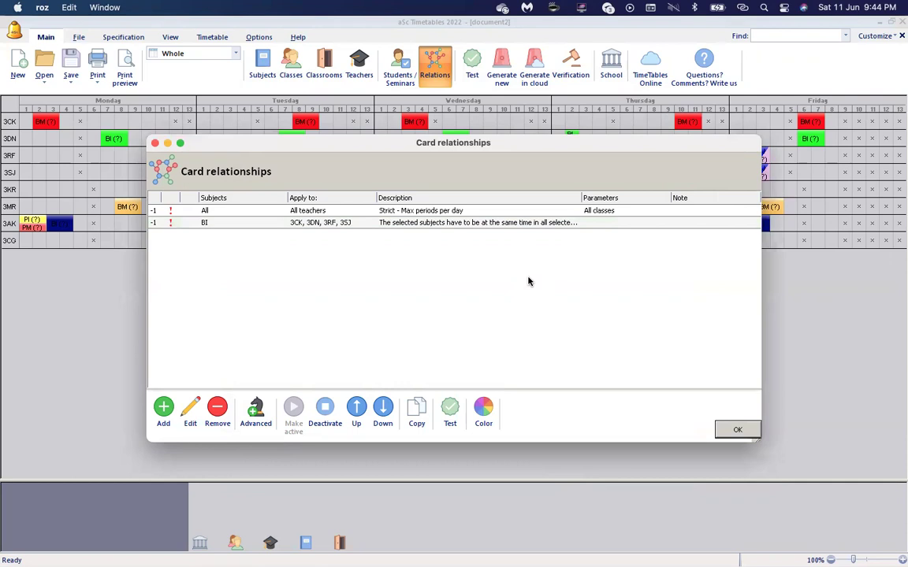
{"action": "left_click", "coordinate": [430, 212]}
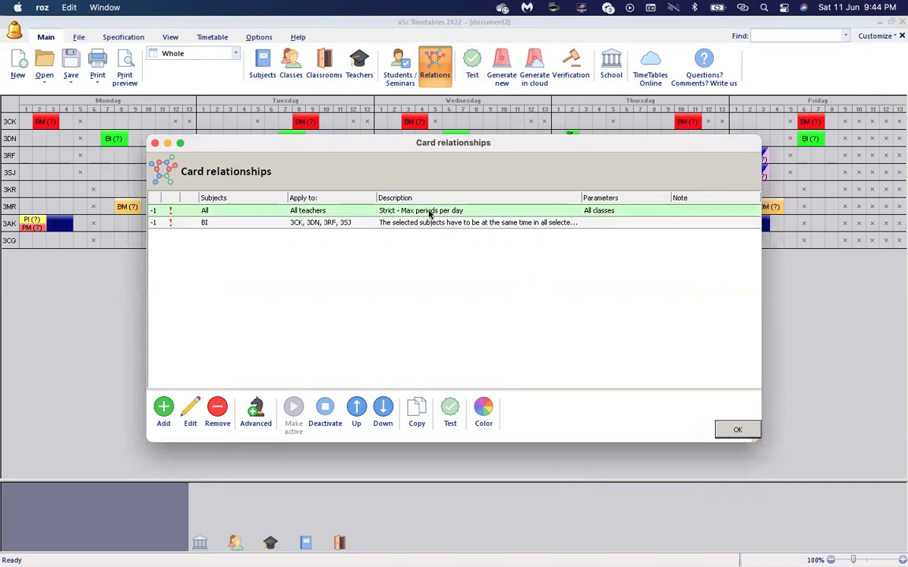
{"action": "left_click", "coordinate": [419, 223]}
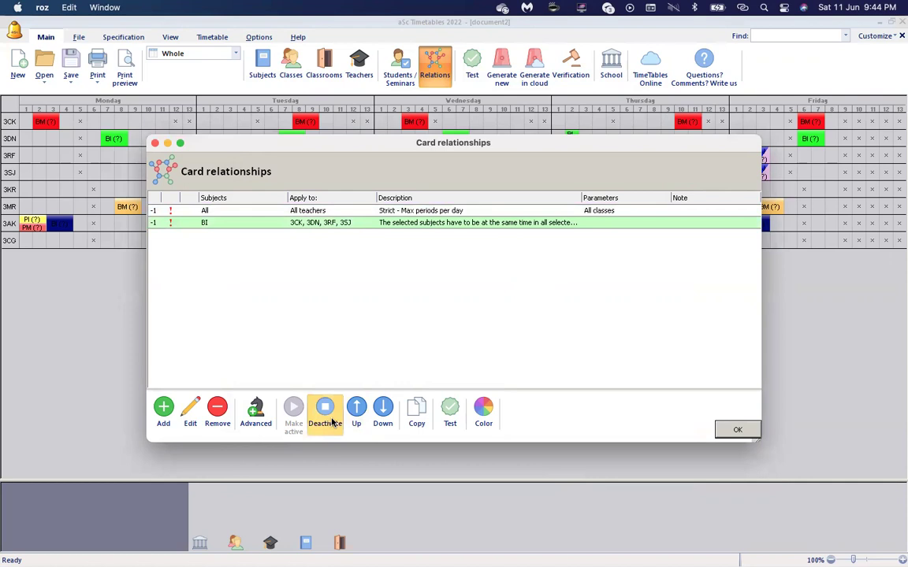
{"action": "left_click", "coordinate": [216, 425]}
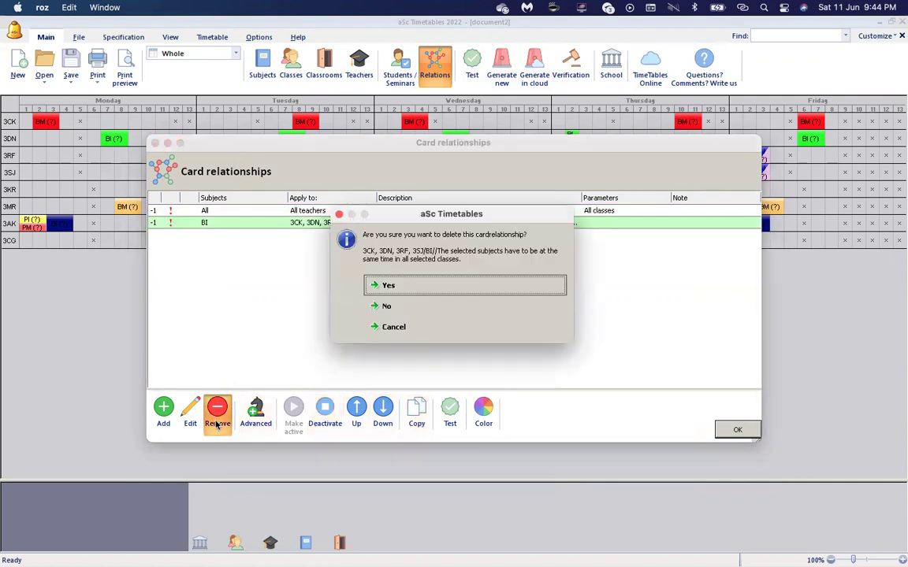
{"action": "left_click", "coordinate": [411, 326]}
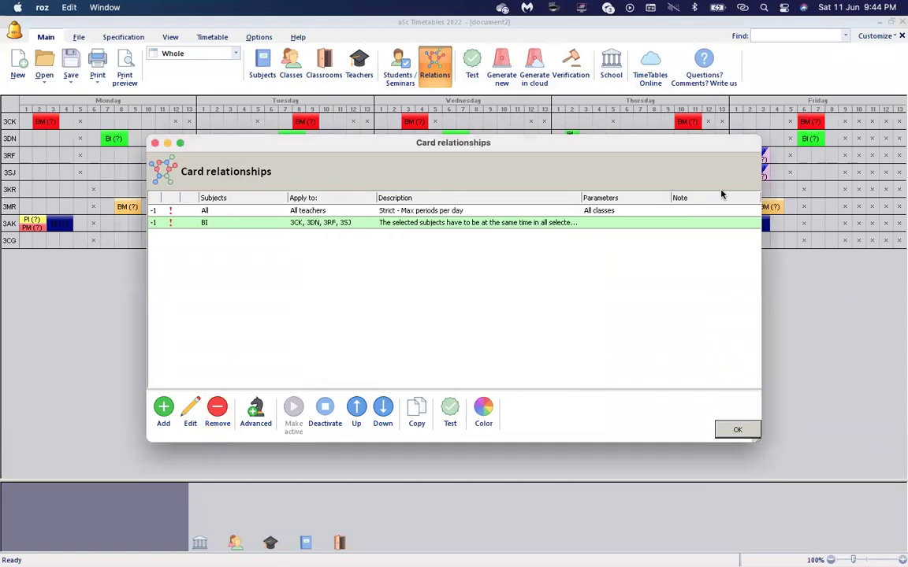
{"action": "left_click", "coordinate": [734, 431]}
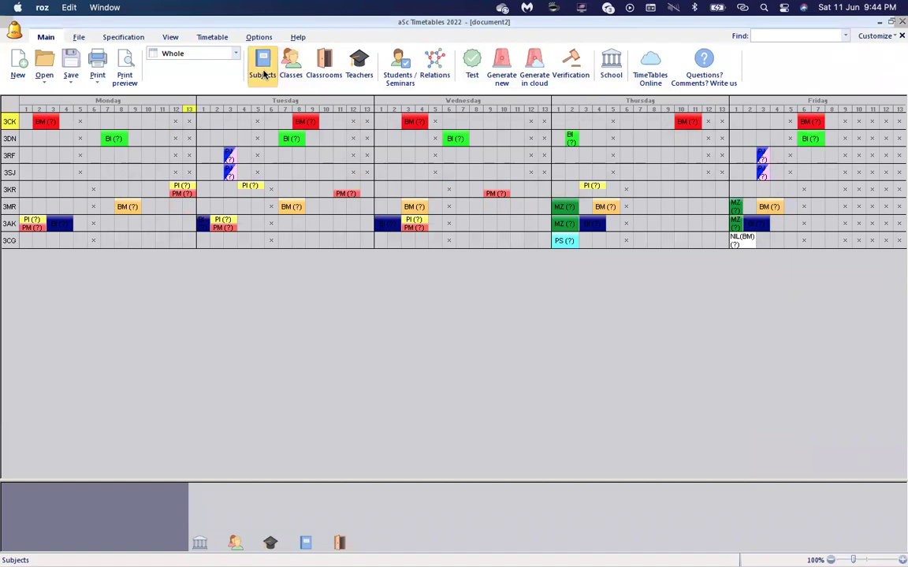
Open gabung4sub.roz from the recent files and close School settings without changes.
{"action": "left_click", "coordinate": [79, 37]}
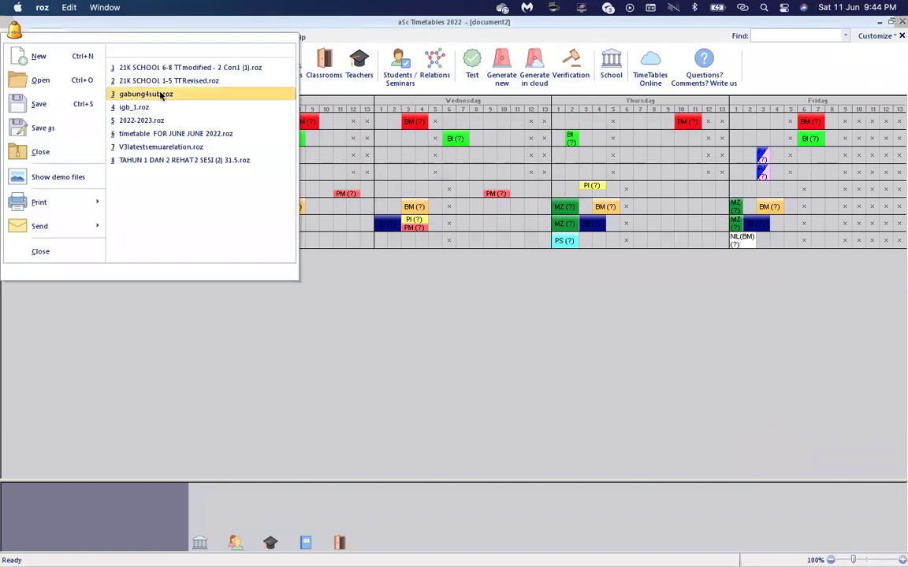
{"action": "left_click", "coordinate": [146, 94]}
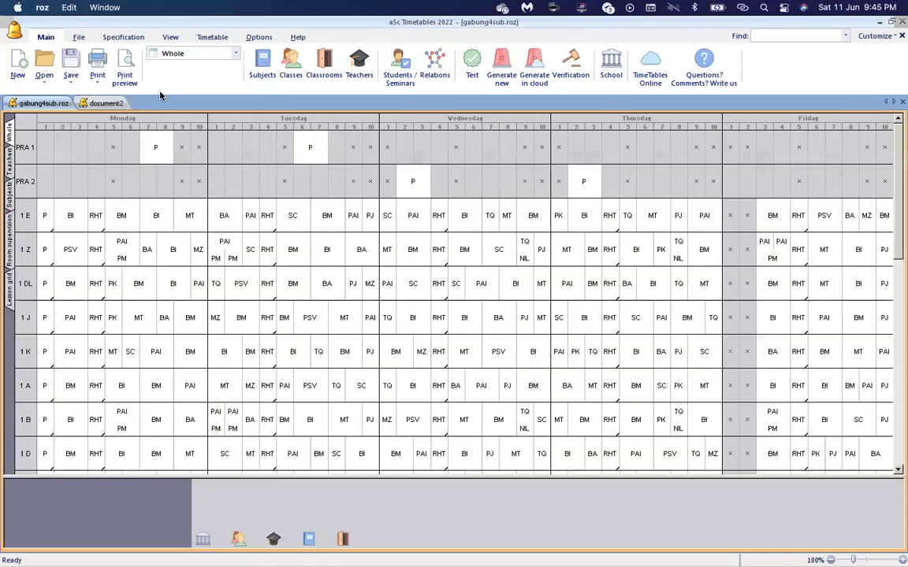
{"action": "left_click", "coordinate": [613, 77]}
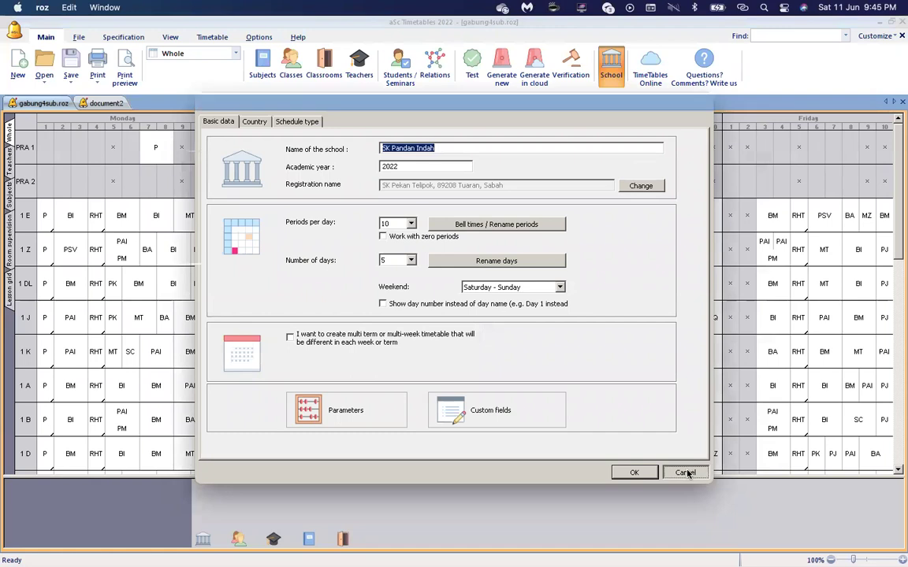
{"action": "left_click", "coordinate": [685, 472]}
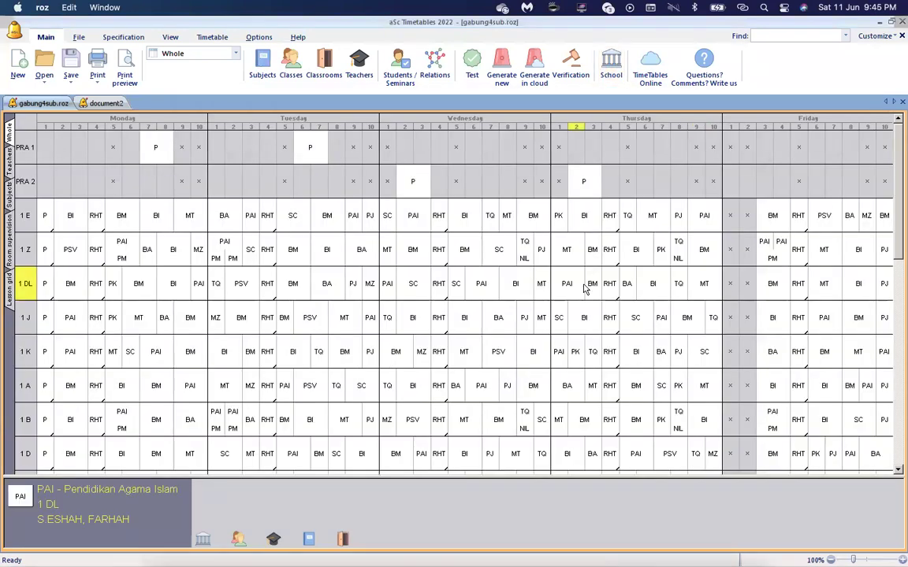
Print-preview the class timetables and advance to page 3, 1 EMERALD.
{"action": "left_click", "coordinate": [125, 69]}
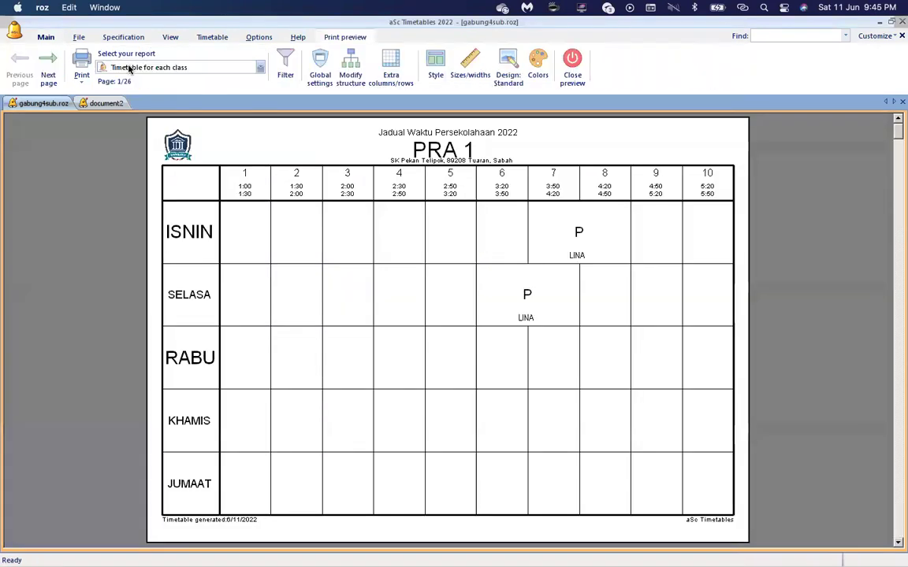
{"action": "left_click", "coordinate": [48, 69]}
{"action": "left_click", "coordinate": [47, 69]}
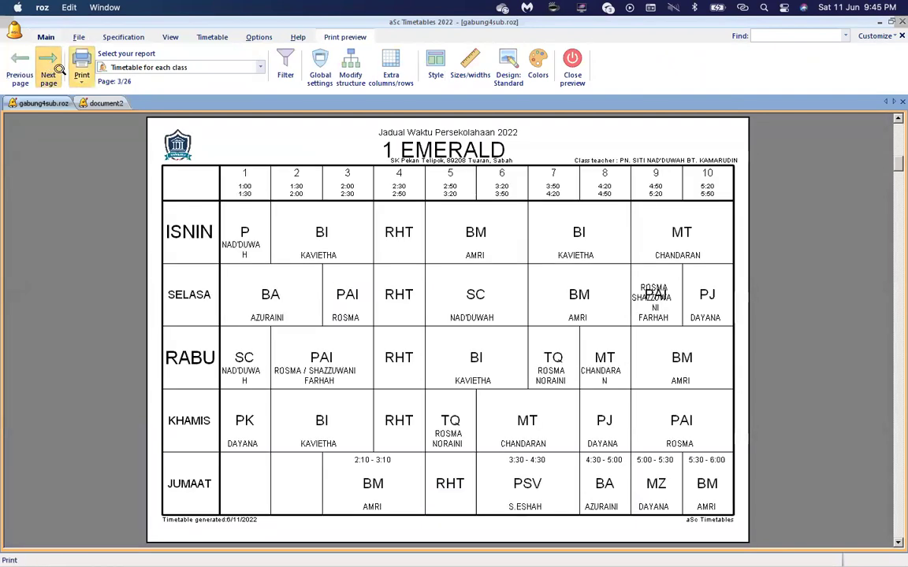
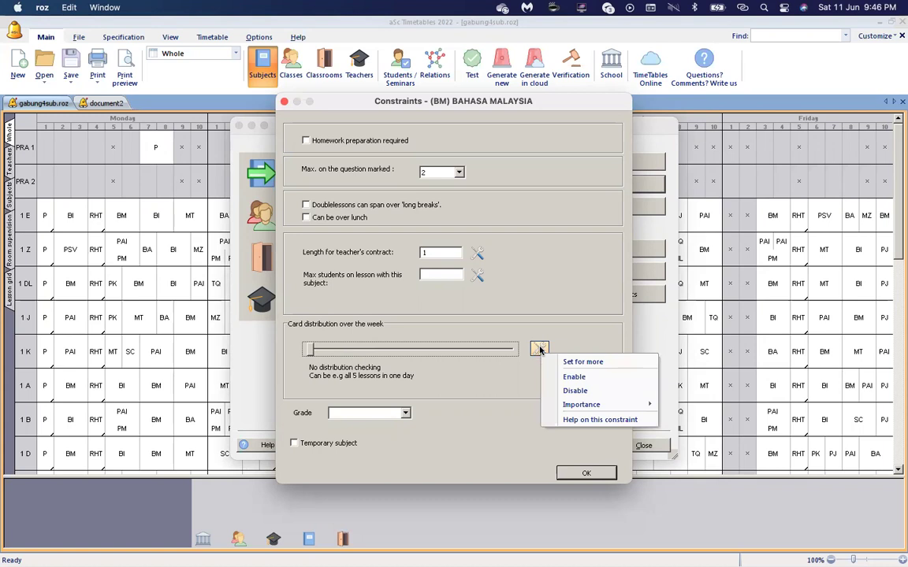
Choose Set for more on Bahasa Malaysia's Card distribution setting to pick other subjects.
{"action": "left_click", "coordinate": [578, 363]}
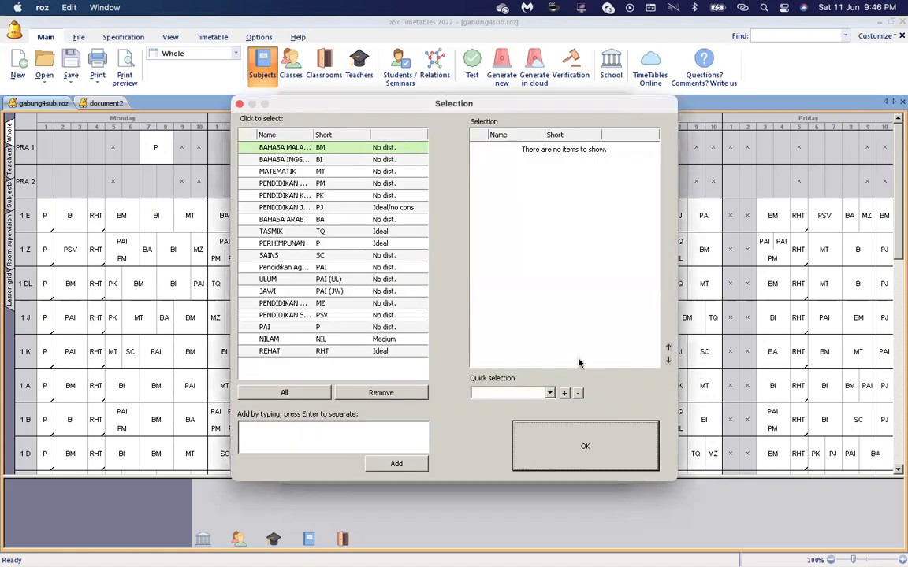
Apply the 'No dist.' card distribution to all subjects except PENDIDIKAN JASMANI and confirm.
{"action": "left_click", "coordinate": [282, 392]}
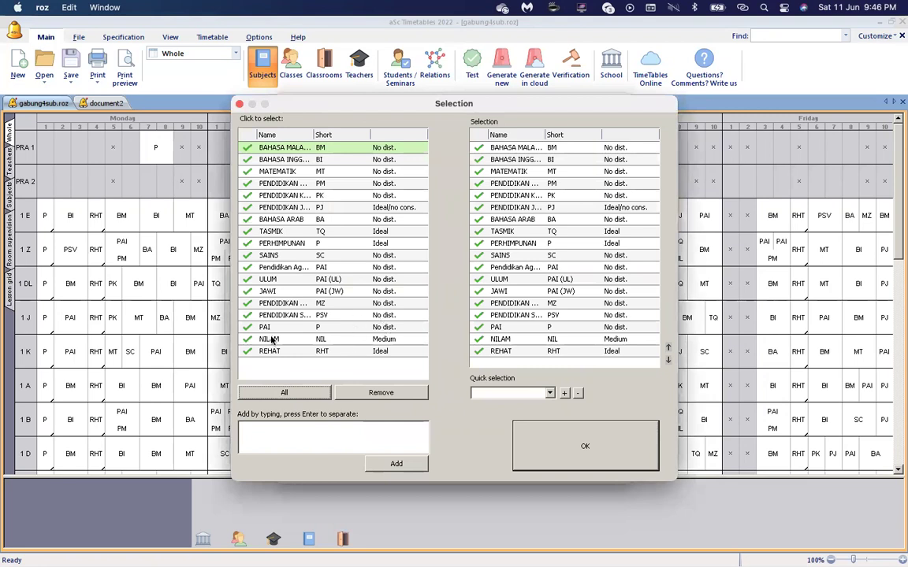
{"action": "left_click", "coordinate": [387, 208]}
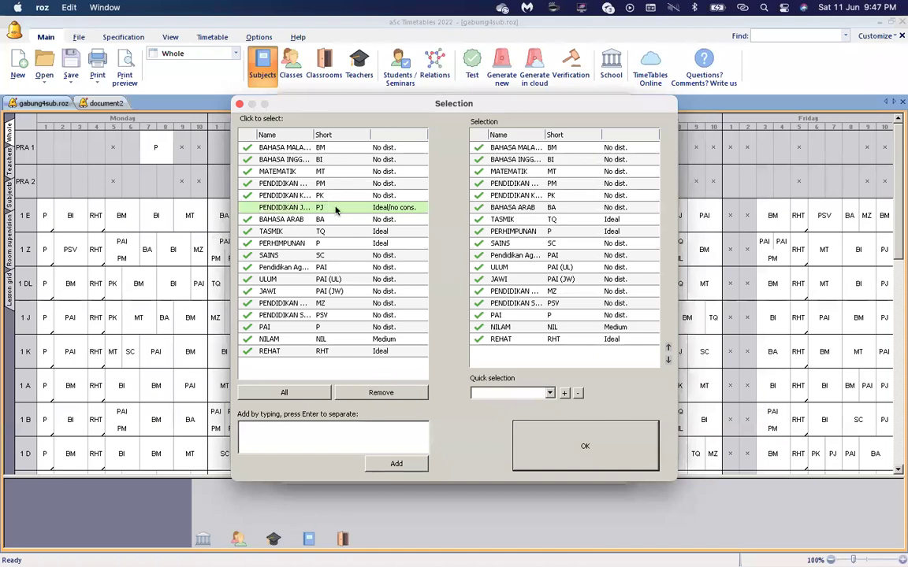
{"action": "left_click", "coordinate": [574, 439]}
{"action": "left_click", "coordinate": [584, 474]}
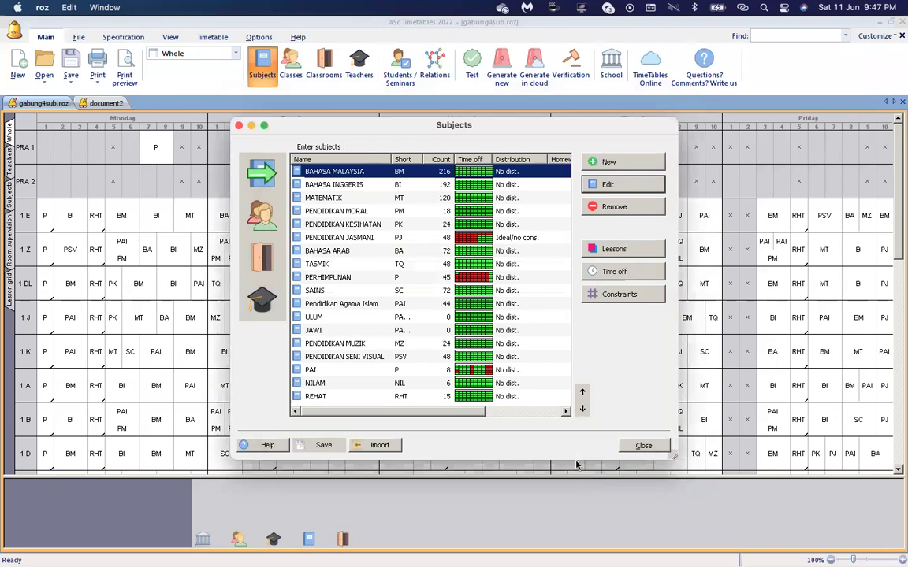
Set PENDIDIKAN JASMANI's card distribution to Ideal and close the subjects list.
{"action": "left_click", "coordinate": [532, 240]}
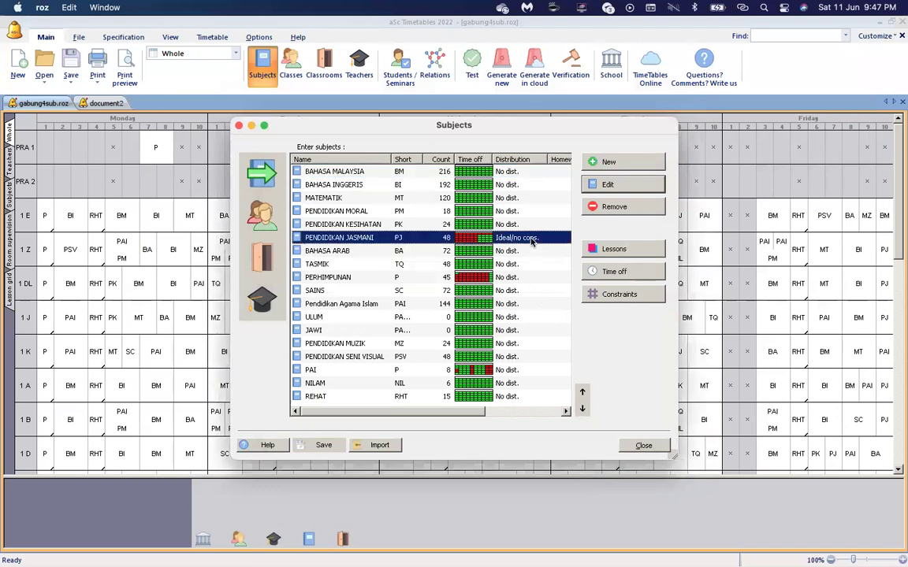
{"action": "left_click", "coordinate": [622, 297]}
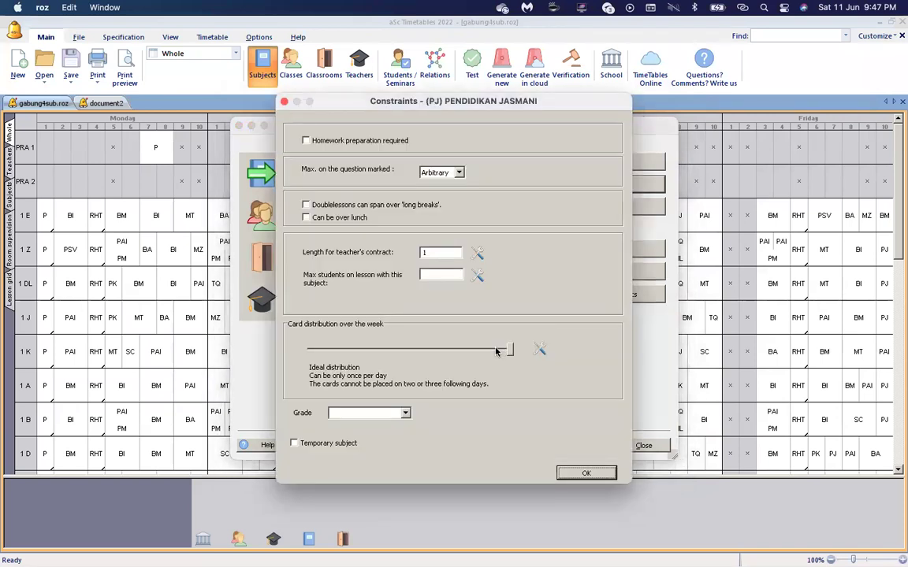
{"action": "left_click", "coordinate": [471, 350]}
{"action": "left_click", "coordinate": [475, 350]}
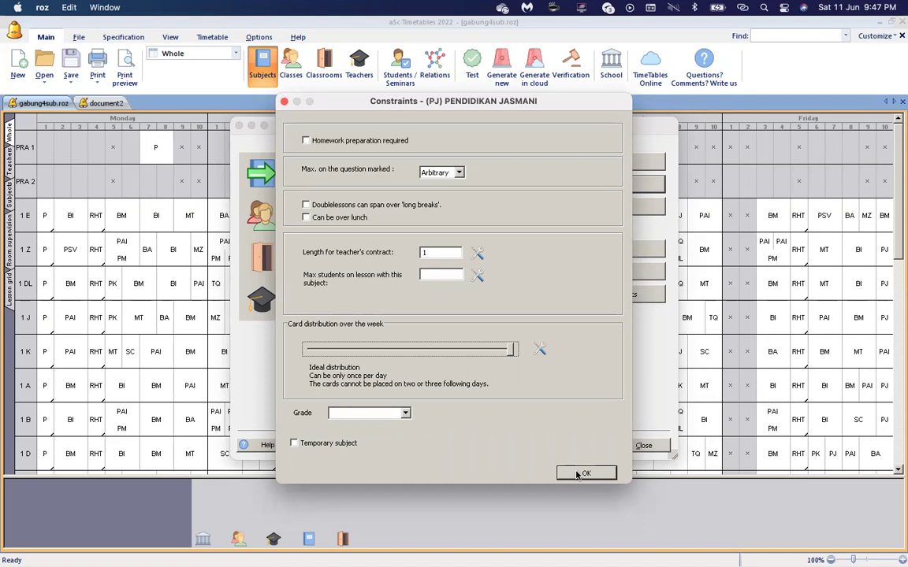
{"action": "left_click", "coordinate": [584, 473]}
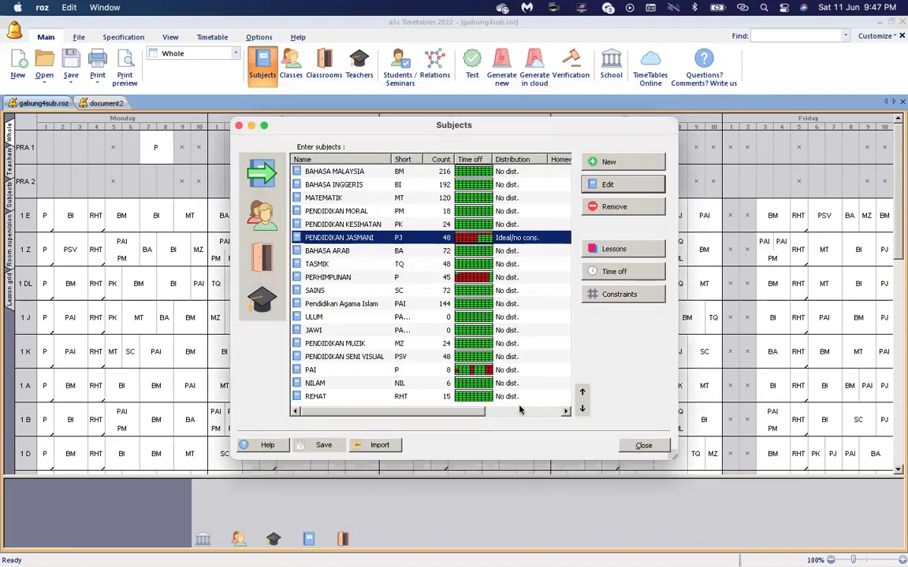
{"action": "left_click", "coordinate": [643, 446]}
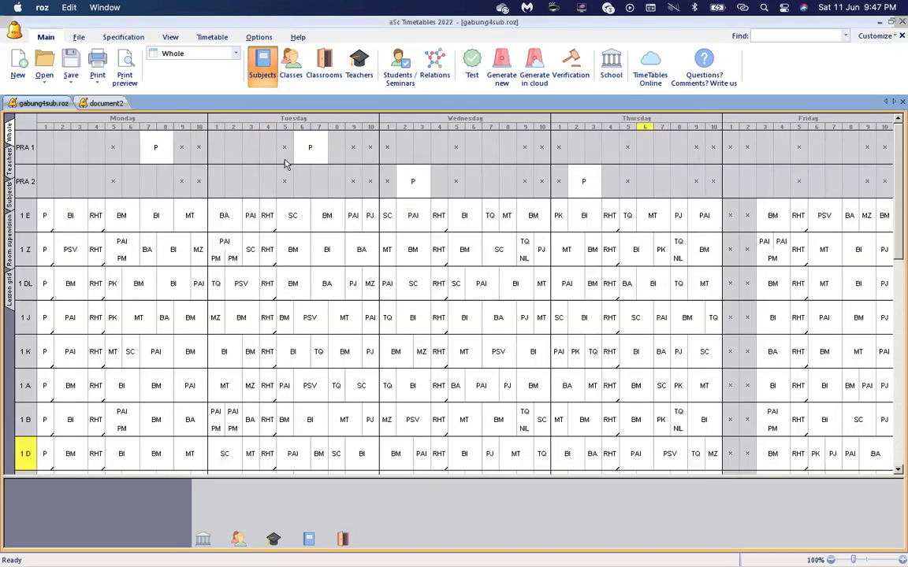
{"action": "left_click", "coordinate": [206, 55]}
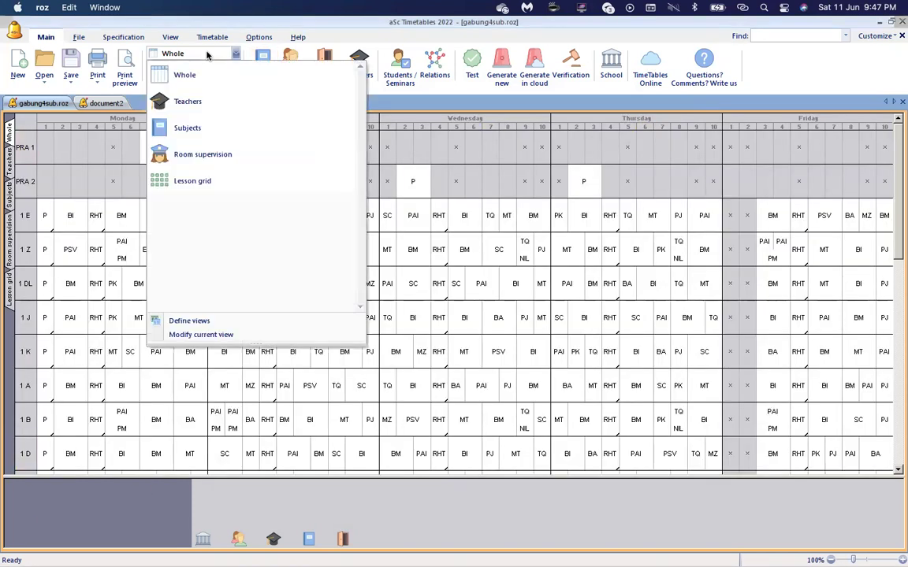
Switch to the Lesson grid view and select class 1 E's BM cell.
{"action": "left_click", "coordinate": [211, 188]}
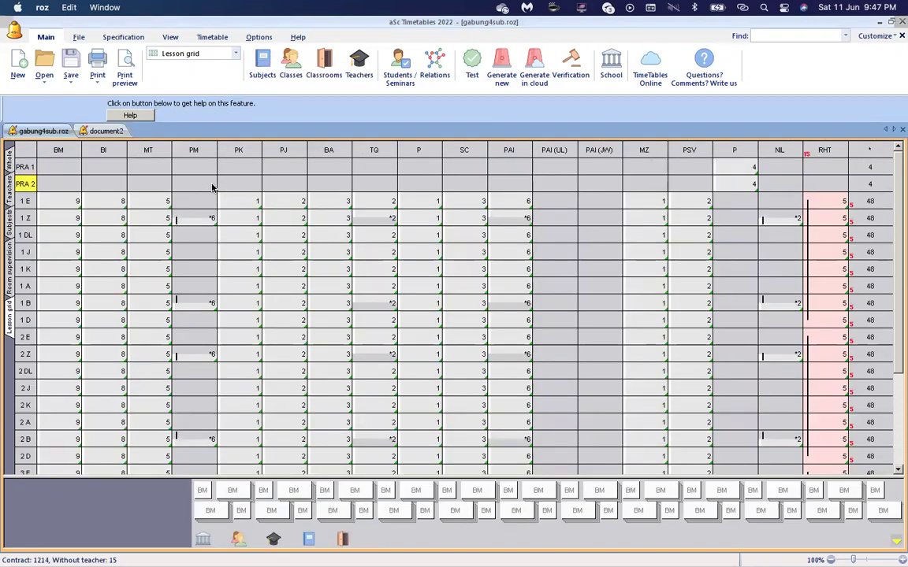
{"action": "left_click", "coordinate": [62, 202]}
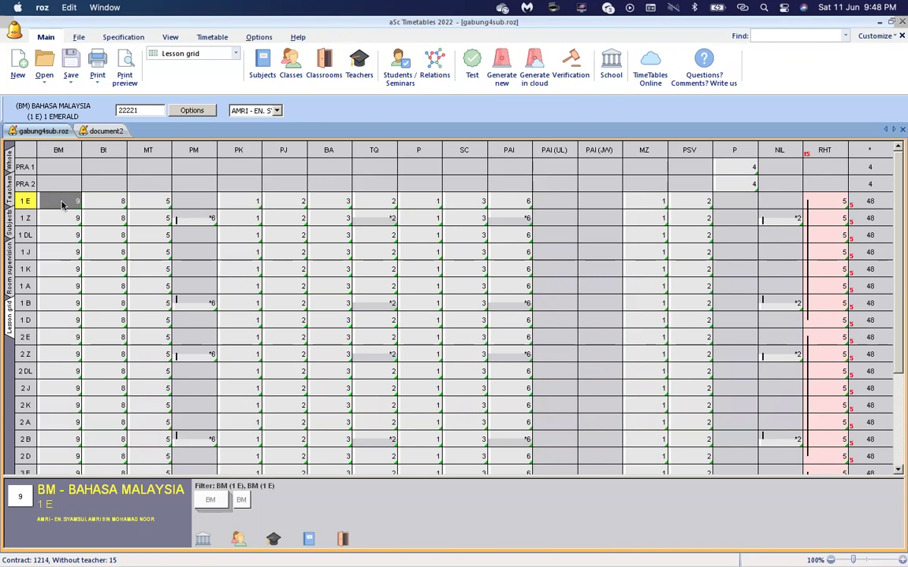
Change the BM lesson split for every class from 22221 to 222111.
{"action": "key", "text": "Down"}
{"action": "key", "text": "Down"}
{"action": "key", "text": "Down"}
{"action": "key", "text": "Down"}
{"action": "key", "text": "Down"}
{"action": "key", "text": "Down"}
{"action": "key", "text": "Down"}
{"action": "key", "text": "Down"}
{"action": "key", "text": "Down"}
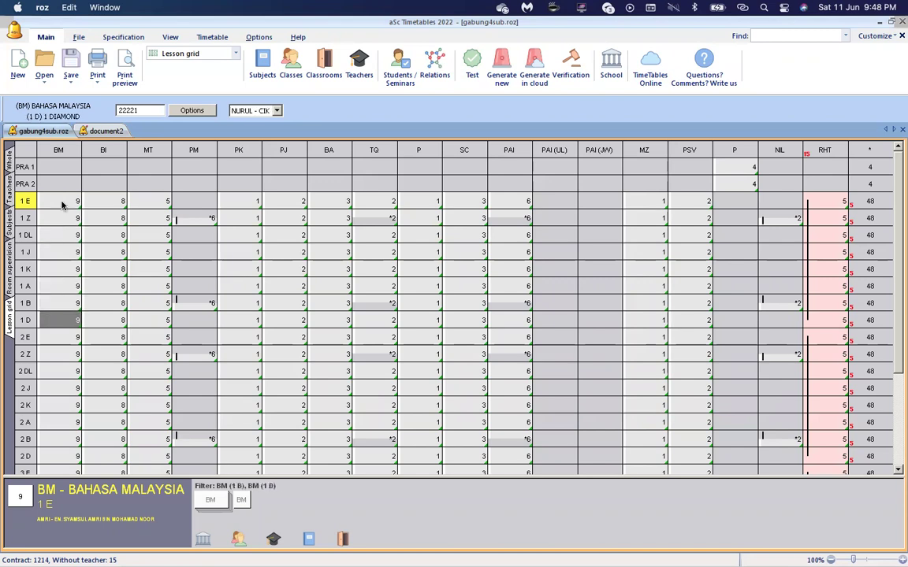
{"action": "key", "text": "Up"}
{"action": "key", "text": "Up"}
{"action": "key", "text": "Up"}
{"action": "key", "text": "Up"}
{"action": "key", "text": "Up"}
{"action": "key", "text": "Up"}
{"action": "key", "text": "Up"}
{"action": "key", "text": "Up"}
{"action": "key", "text": "Up"}
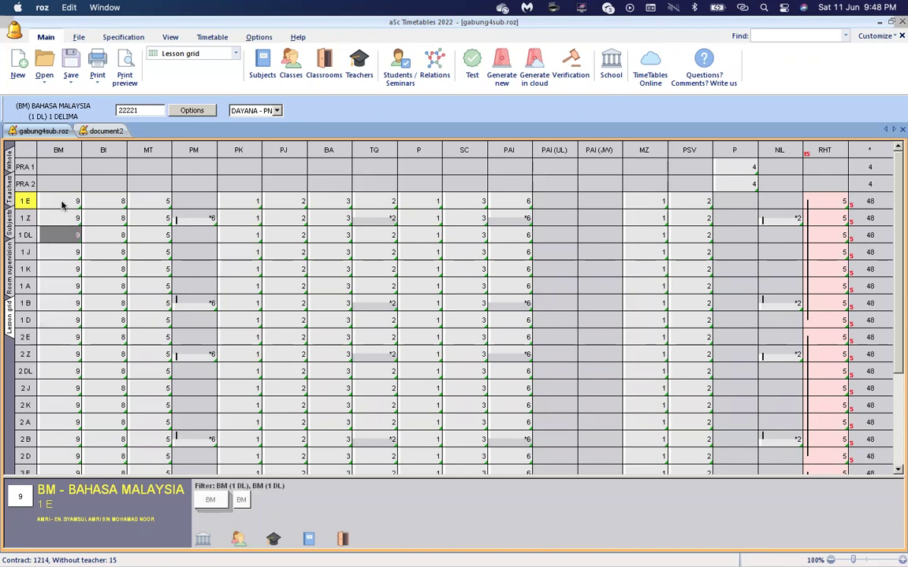
{"action": "key", "text": "Down"}
{"action": "key", "text": "Down"}
{"action": "key", "text": "Down"}
{"action": "key", "text": "Down"}
{"action": "key", "text": "Down"}
{"action": "key", "text": "Down"}
{"action": "key", "text": "Down"}
{"action": "key", "text": "Down"}
{"action": "key", "text": "Down"}
{"action": "key", "text": "Down"}
{"action": "key", "text": "Down"}
{"action": "key", "text": "Down"}
{"action": "key", "text": "Down"}
{"action": "key", "text": "Down"}
{"action": "key", "text": "Down"}
{"action": "key", "text": "Down"}
{"action": "key", "text": "Down"}
{"action": "key", "text": "Down"}
{"action": "key", "text": "Down"}
{"action": "key", "text": "Down"}
{"action": "key", "text": "Down"}
{"action": "key", "text": "Down"}
{"action": "key", "text": "Down"}
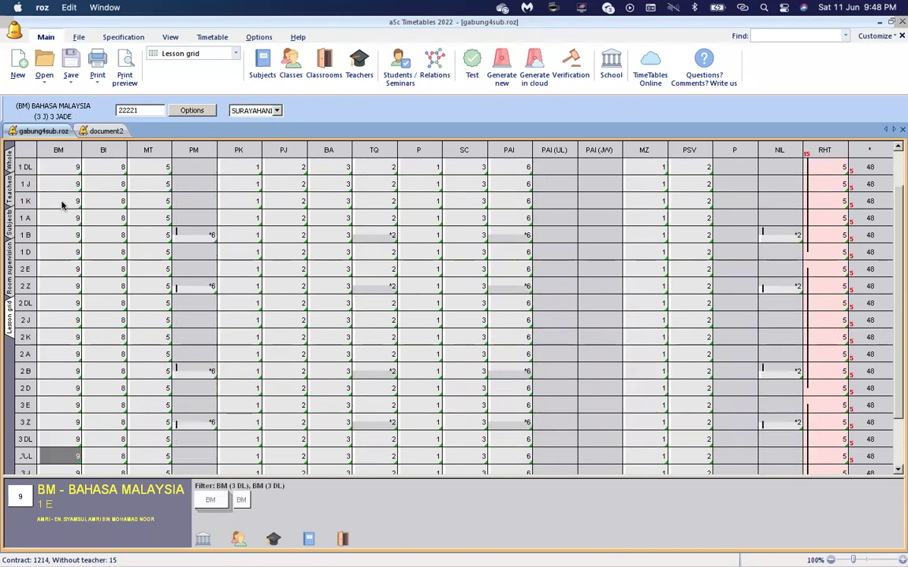
{"action": "key", "text": "Down"}
{"action": "key", "text": "Up"}
{"action": "key", "text": "Up"}
{"action": "key", "text": "Up"}
{"action": "key", "text": "Up"}
{"action": "key", "text": "Up"}
{"action": "key", "text": "Up"}
{"action": "key", "text": "Up"}
{"action": "key", "text": "Up"}
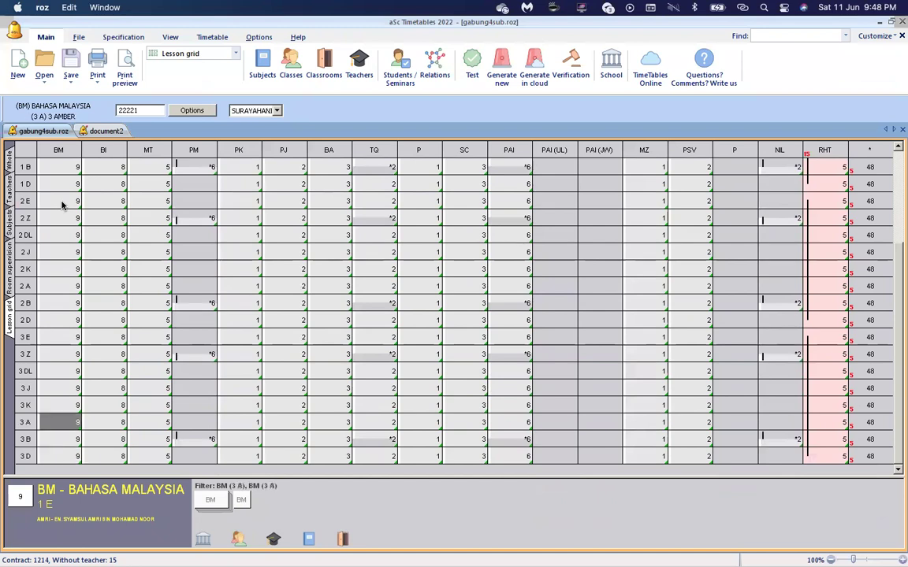
{"action": "key", "text": "Up"}
{"action": "key", "text": "Up"}
{"action": "key", "text": "Up"}
{"action": "key", "text": "Up"}
{"action": "key", "text": "Up"}
{"action": "key", "text": "Up"}
{"action": "key", "text": "Up"}
{"action": "key", "text": "Up"}
{"action": "key", "text": "Up"}
{"action": "key", "text": "Up"}
{"action": "key", "text": "Up"}
{"action": "key", "text": "Up"}
{"action": "key", "text": "Up"}
{"action": "key", "text": "Up"}
{"action": "key", "text": "Up"}
{"action": "key", "text": "Up"}
{"action": "key", "text": "Up"}
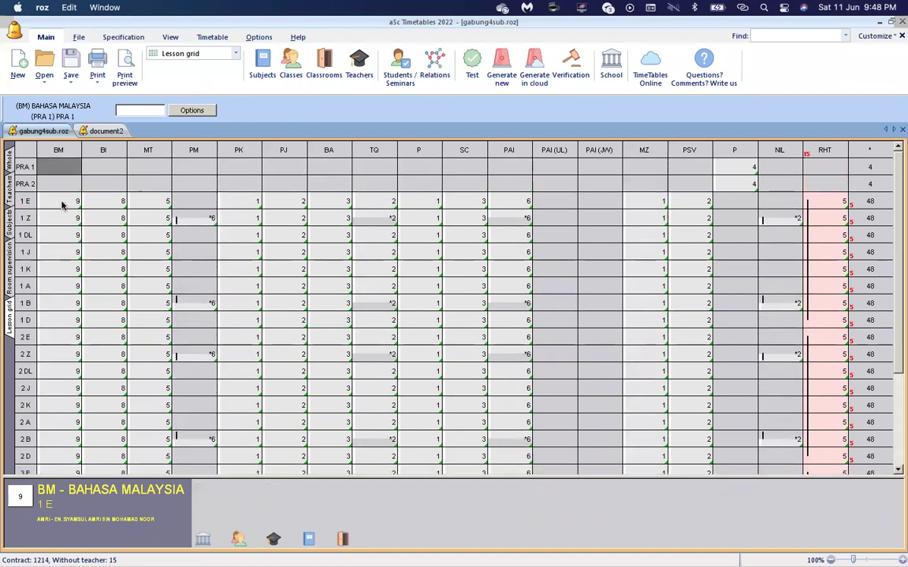
{"action": "left_click", "coordinate": [62, 205]}
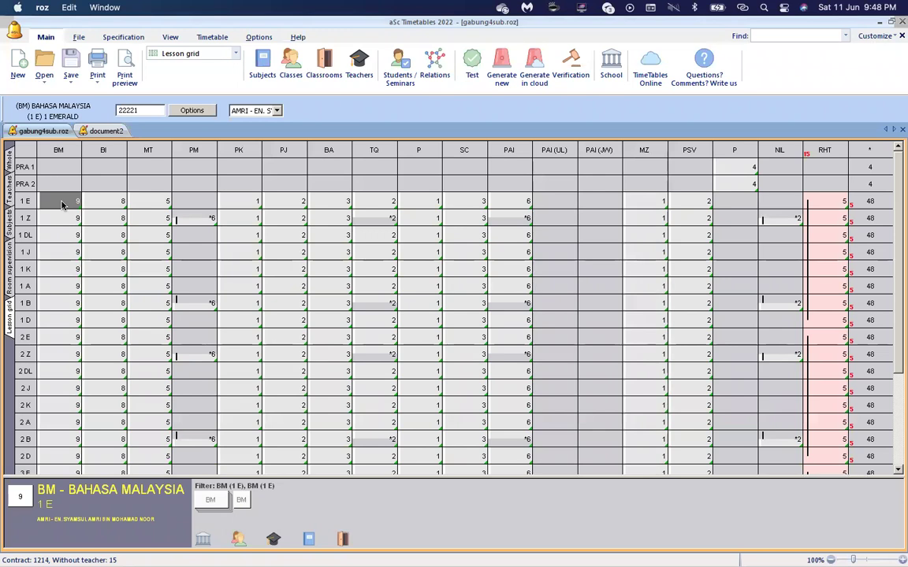
{"action": "key", "text": "shift+Down"}
{"action": "key", "text": "shift+Down"}
{"action": "key", "text": "shift+Down"}
{"action": "key", "text": "shift+Down"}
{"action": "key", "text": "shift+Down"}
{"action": "key", "text": "shift+Down"}
{"action": "key", "text": "shift+Down"}
{"action": "key", "text": "shift+Down"}
{"action": "key", "text": "shift+Down"}
{"action": "key", "text": "shift+Down"}
{"action": "key", "text": "shift+Down"}
{"action": "key", "text": "shift+Down"}
{"action": "key", "text": "shift+Down"}
{"action": "key", "text": "shift+Down"}
{"action": "key", "text": "shift+Down"}
{"action": "key", "text": "shift+Down"}
{"action": "key", "text": "shift+Down"}
{"action": "key", "text": "shift+Down"}
{"action": "key", "text": "shift+Down"}
{"action": "key", "text": "shift+Down"}
{"action": "key", "text": "shift+Down"}
{"action": "key", "text": "shift+Down"}
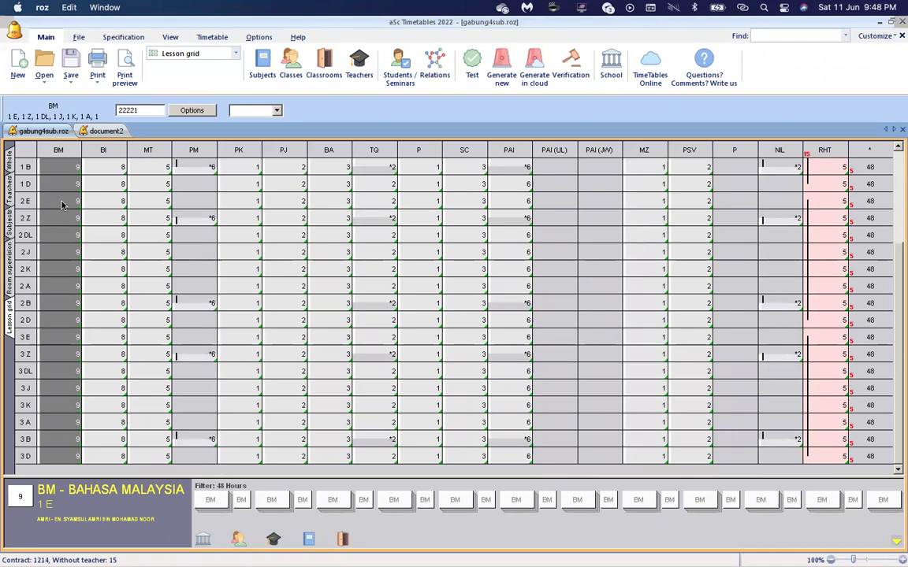
{"action": "key", "text": "BackSpace"}
{"action": "key", "text": "BackSpace"}
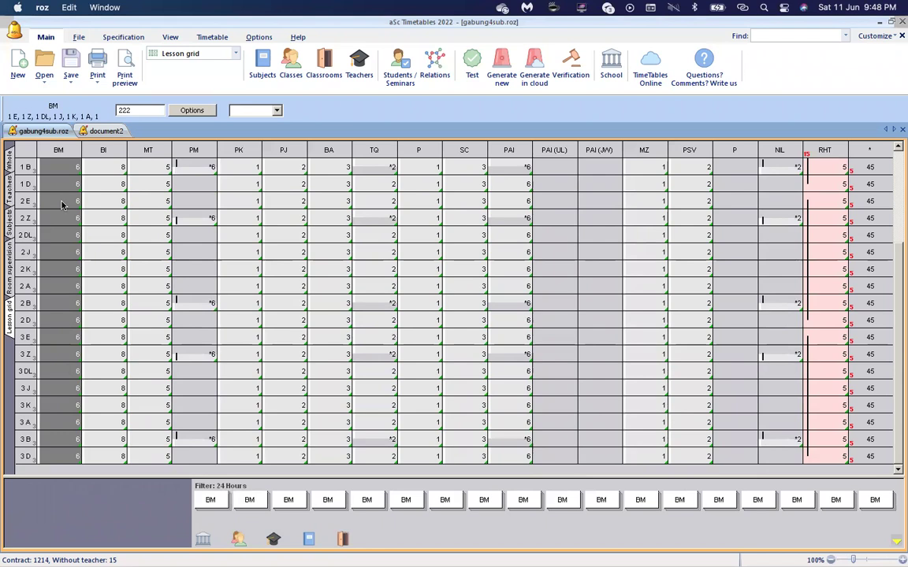
{"action": "type", "text": "111"}
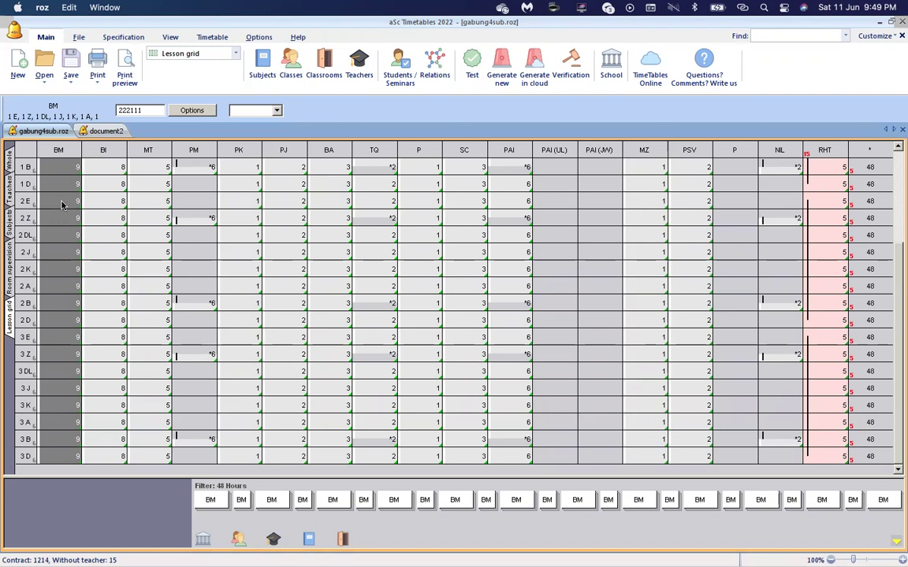
{"action": "key", "text": "Right"}
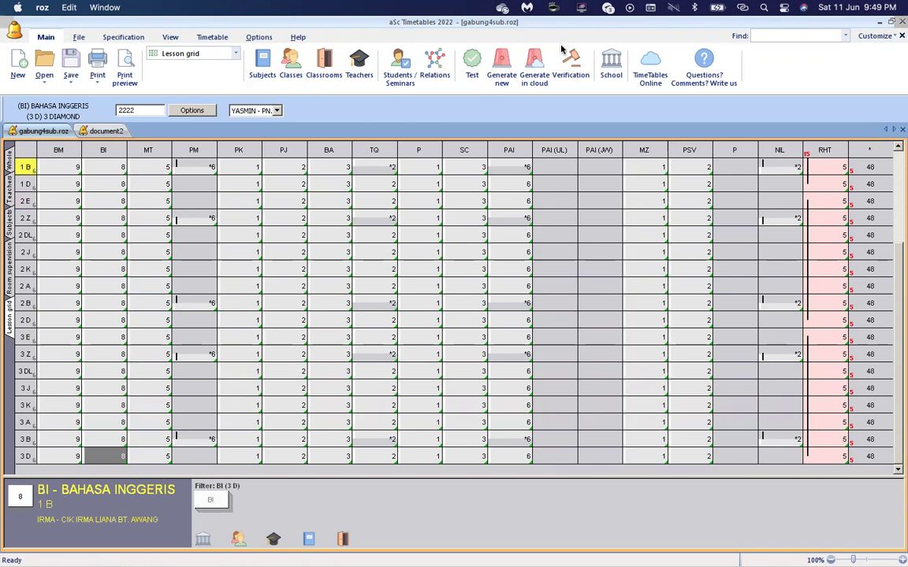
{"action": "left_click", "coordinate": [67, 169]}
{"action": "key", "text": "Up"}
{"action": "key", "text": "Up"}
{"action": "key", "text": "Up"}
{"action": "key", "text": "Up"}
{"action": "key", "text": "Up"}
{"action": "key", "text": "Up"}
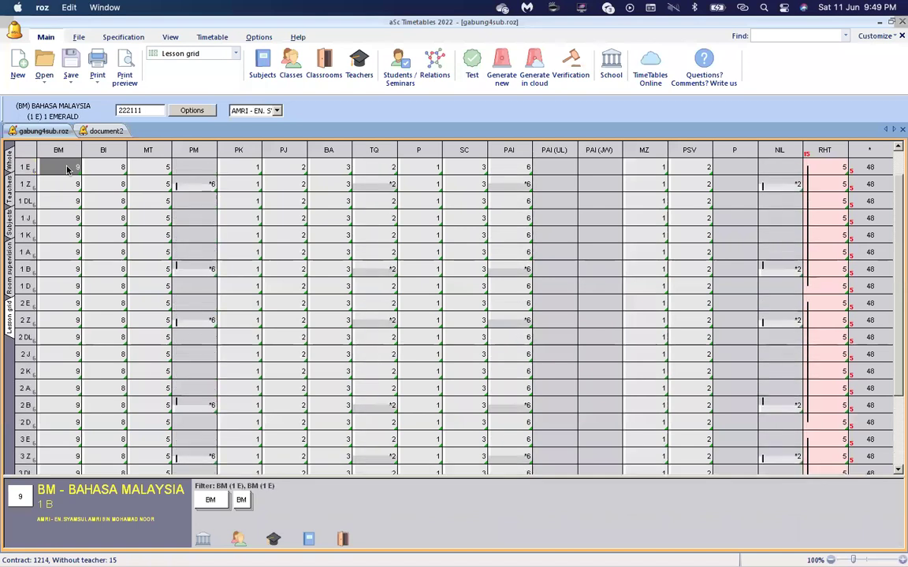
{"action": "key", "text": "Up"}
{"action": "key", "text": "Up"}
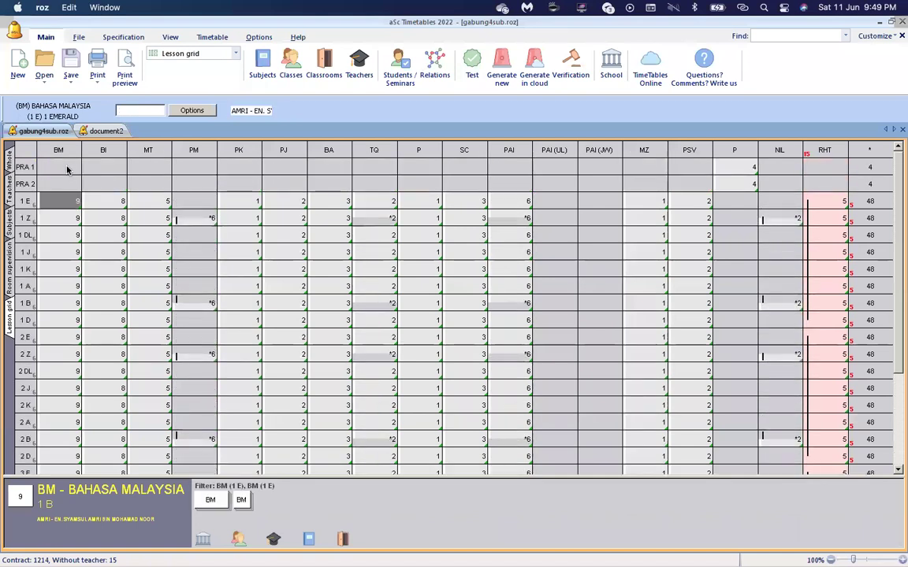
{"action": "key", "text": "Right"}
{"action": "key", "text": "Right"}
{"action": "key", "text": "Right"}
{"action": "key", "text": "Right"}
{"action": "key", "text": "Right"}
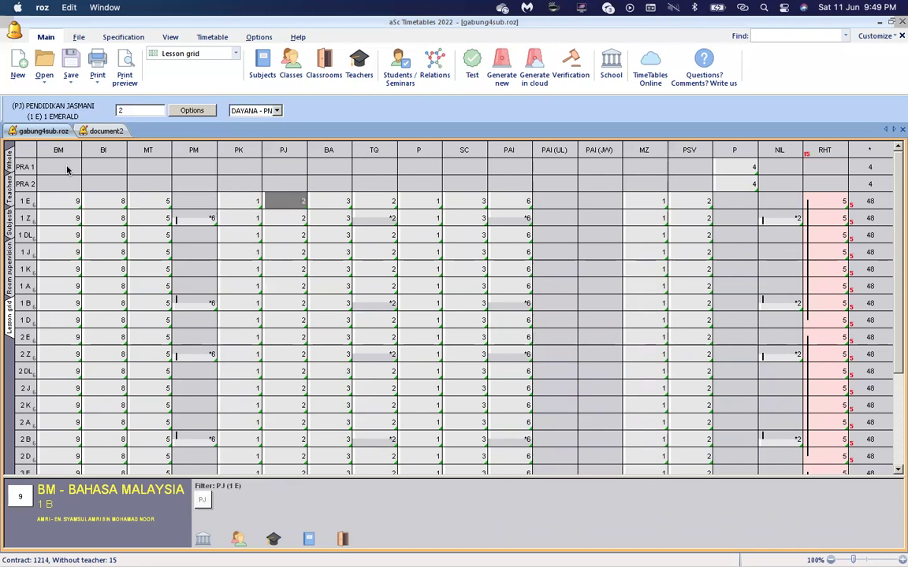
{"action": "key", "text": "Right"}
{"action": "key", "text": "Right"}
{"action": "key", "text": "Right"}
{"action": "key", "text": "Right"}
{"action": "key", "text": "Right"}
{"action": "key", "text": "Right"}
{"action": "key", "text": "Right"}
{"action": "key", "text": "Right"}
{"action": "key", "text": "Right"}
{"action": "key", "text": "Right"}
{"action": "key", "text": "Right"}
{"action": "key", "text": "Right"}
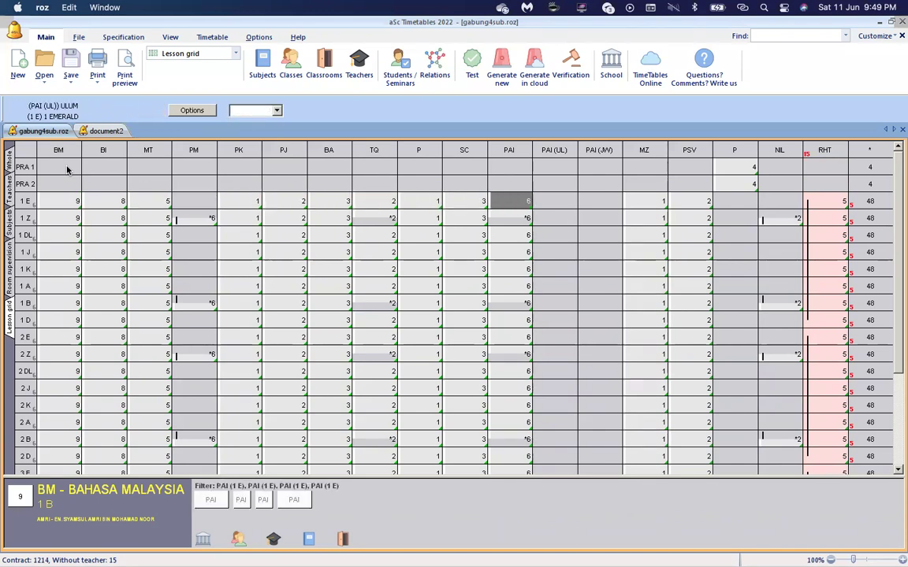
{"action": "key", "text": "Left"}
{"action": "key", "text": "Left"}
{"action": "key", "text": "Left"}
{"action": "key", "text": "Left"}
{"action": "key", "text": "Left"}
{"action": "key", "text": "Left"}
{"action": "key", "text": "Left"}
{"action": "key", "text": "Left"}
{"action": "key", "text": "Left"}
{"action": "key", "text": "Left"}
{"action": "key", "text": "Left"}
{"action": "key", "text": "Left"}
{"action": "key", "text": "Left"}
{"action": "key", "text": "Left"}
{"action": "key", "text": "Left"}
{"action": "key", "text": "Left"}
{"action": "key", "text": "Left"}
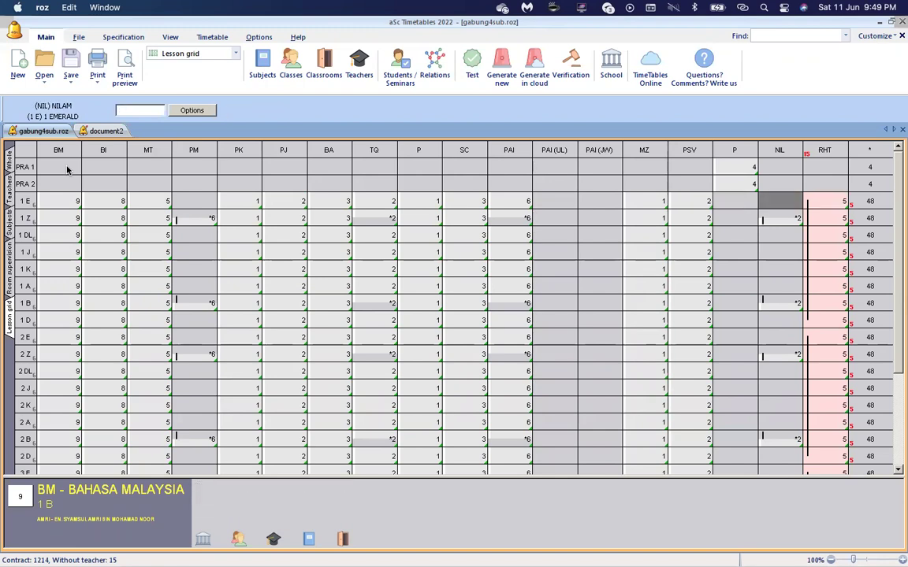
{"action": "key", "text": "Right"}
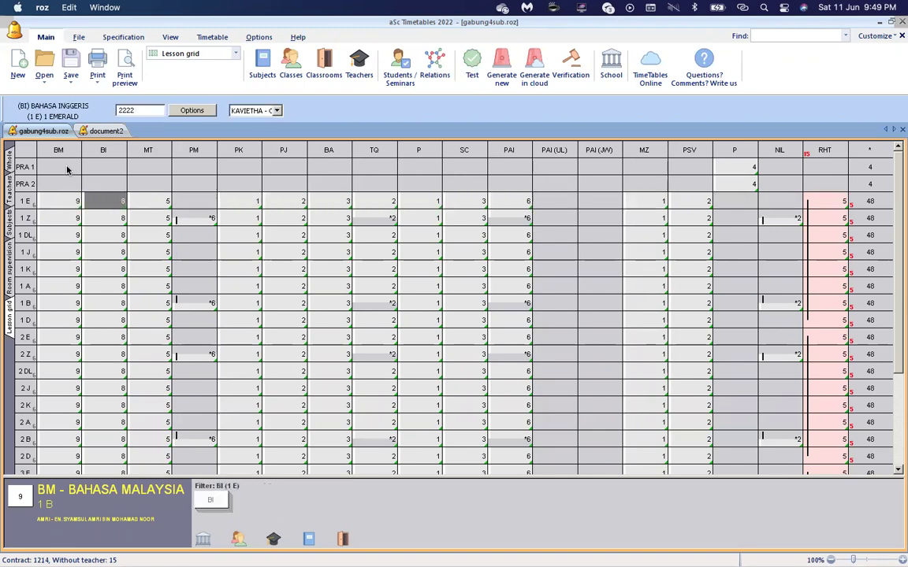
{"action": "key", "text": "Left"}
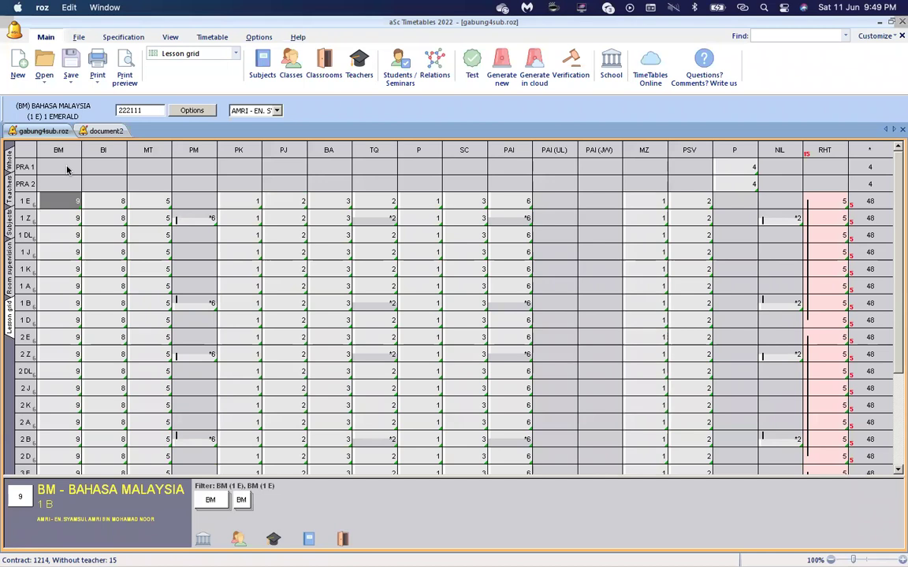
{"action": "key", "text": "shift+Down"}
{"action": "key", "text": "shift+Down"}
{"action": "key", "text": "shift+Down"}
{"action": "key", "text": "shift+Down"}
{"action": "key", "text": "shift+Down"}
{"action": "key", "text": "shift+Down"}
{"action": "key", "text": "shift+Down"}
{"action": "key", "text": "shift+Down"}
{"action": "key", "text": "shift+Down"}
{"action": "key", "text": "shift+Down"}
{"action": "key", "text": "shift+Down"}
{"action": "key", "text": "shift+Down"}
{"action": "key", "text": "shift+Down"}
{"action": "key", "text": "shift+Down"}
{"action": "key", "text": "shift+Down"}
{"action": "key", "text": "shift+Down"}
{"action": "key", "text": "shift+Down"}
{"action": "key", "text": "shift+Down"}
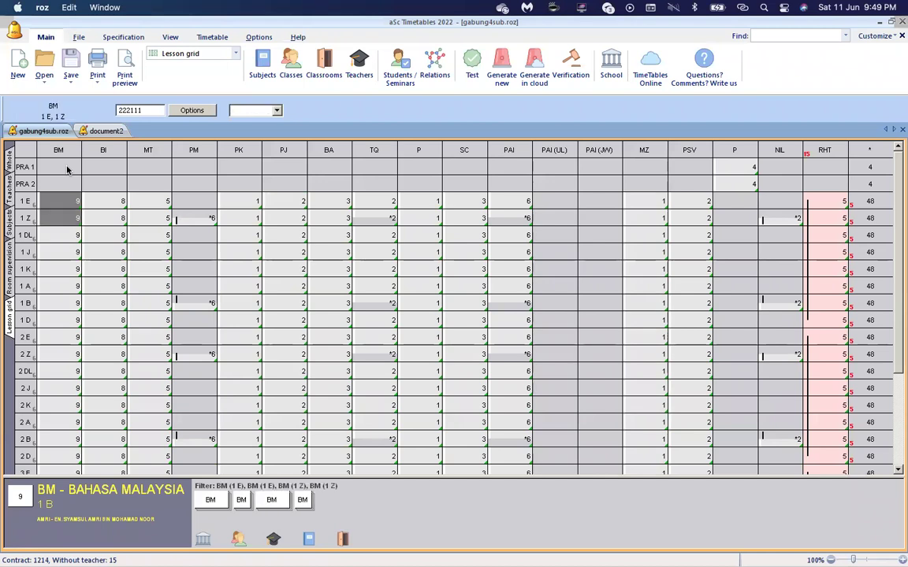
{"action": "key", "text": "shift+Down"}
{"action": "key", "text": "shift+Down"}
{"action": "key", "text": "shift+Down"}
{"action": "key", "text": "shift+Down"}
{"action": "key", "text": "shift+Down"}
{"action": "key", "text": "shift+Down"}
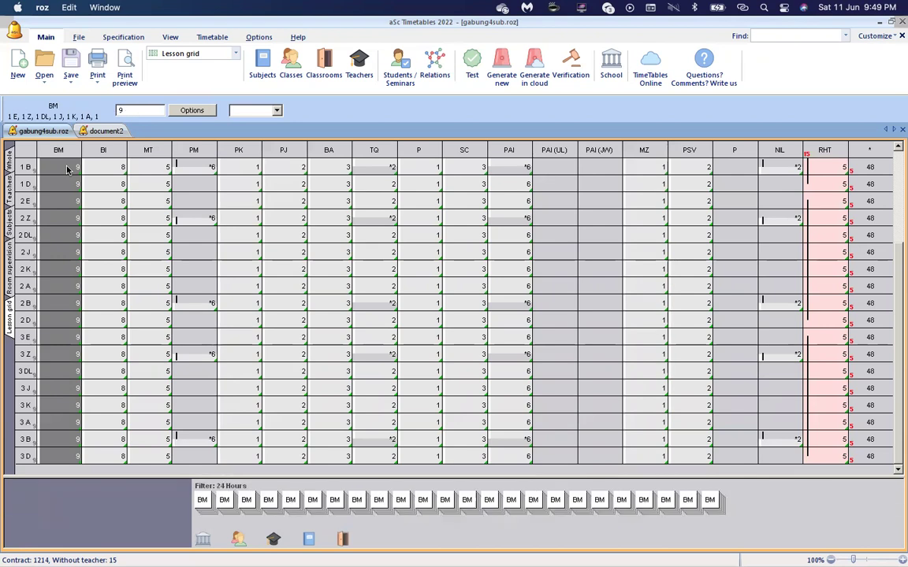
{"action": "scroll", "coordinate": [101, 191], "scroll_direction": "up", "scroll_amount": 2}
{"action": "scroll", "coordinate": [101, 191], "scroll_direction": "up", "scroll_amount": 2}
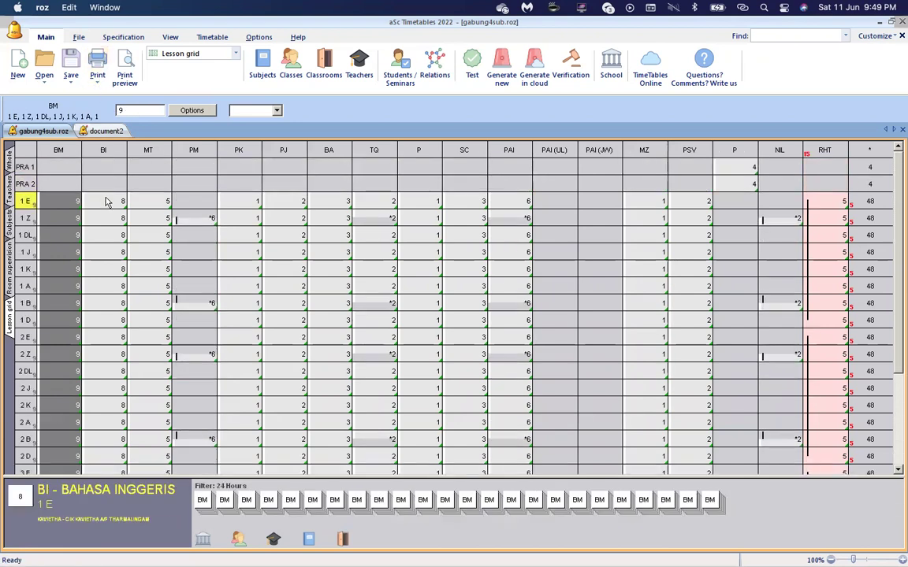
{"action": "left_click", "coordinate": [106, 202]}
Select the BI and MT lesson cells down the class list in the lesson grid.
{"action": "key", "text": "shift+Down"}
{"action": "key", "text": "shift+Down"}
{"action": "key", "text": "shift+Down"}
{"action": "key", "text": "shift+Down"}
{"action": "key", "text": "shift+Down"}
{"action": "key", "text": "shift+Down"}
{"action": "key", "text": "shift+Down"}
{"action": "key", "text": "shift+Down"}
{"action": "key", "text": "shift+Down"}
{"action": "key", "text": "shift+Down"}
{"action": "key", "text": "shift+Down"}
{"action": "key", "text": "shift+Down"}
{"action": "key", "text": "shift+Down"}
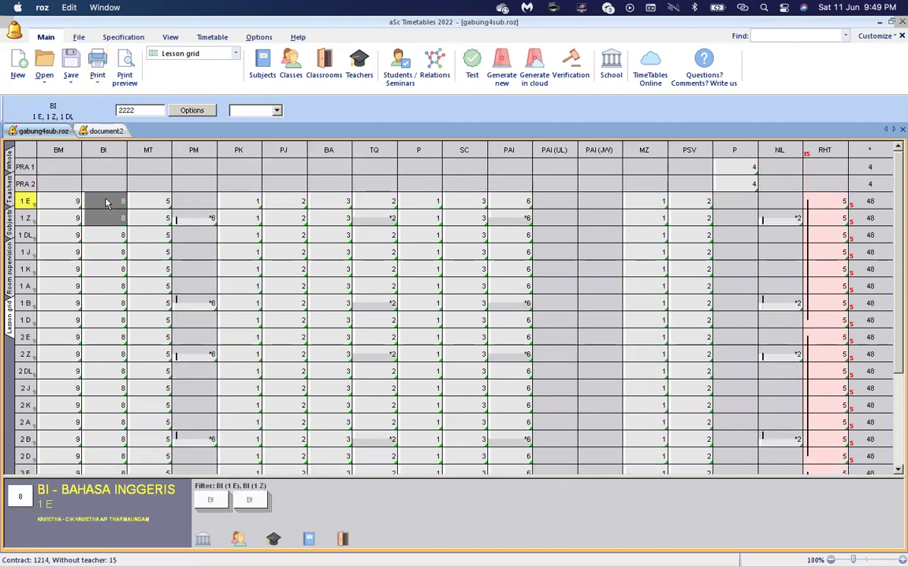
{"action": "key", "text": "shift+Down"}
{"action": "key", "text": "shift+Down"}
{"action": "key", "text": "shift+Down"}
{"action": "key", "text": "shift+Down"}
{"action": "key", "text": "shift+Down"}
{"action": "key", "text": "shift+Down"}
{"action": "key", "text": "shift+Down"}
{"action": "key", "text": "shift+Down"}
{"action": "key", "text": "shift+Down"}
{"action": "key", "text": "shift+Down"}
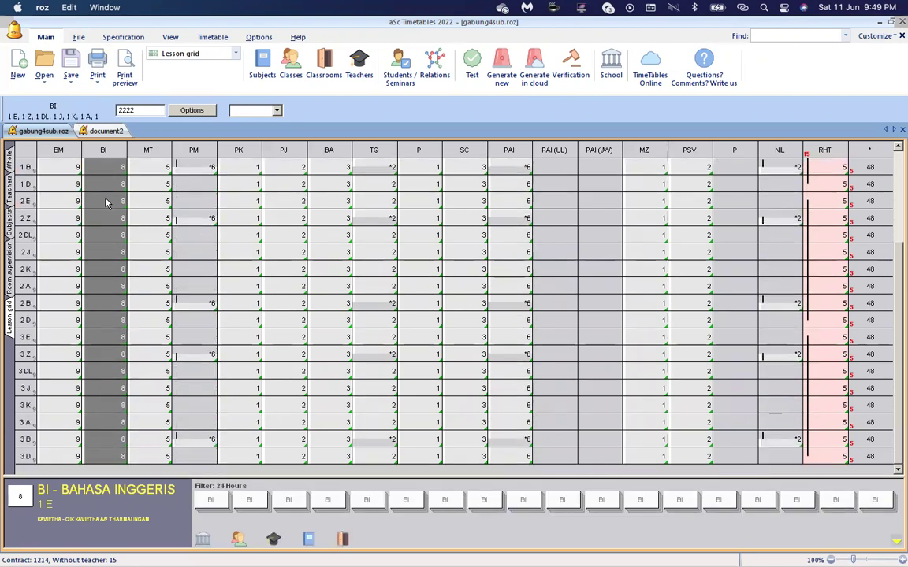
{"action": "key", "text": "Right"}
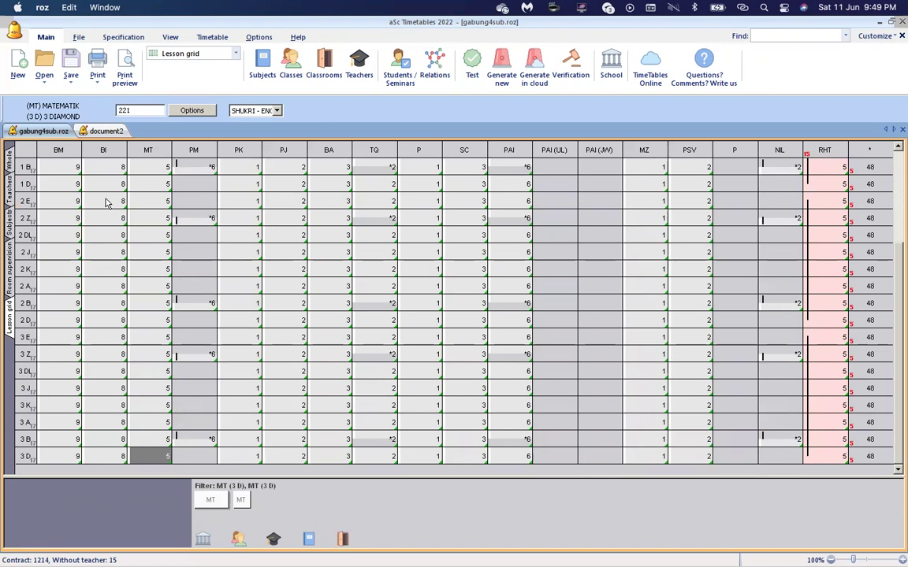
{"action": "key", "text": "shift+Up"}
{"action": "key", "text": "shift+Up"}
{"action": "key", "text": "shift+Up"}
{"action": "key", "text": "shift+Up"}
{"action": "key", "text": "shift+Up"}
{"action": "key", "text": "shift+Up"}
{"action": "key", "text": "shift+Up"}
{"action": "key", "text": "shift+Up"}
{"action": "key", "text": "shift+Up"}
{"action": "key", "text": "shift+Up"}
{"action": "key", "text": "shift+Up"}
{"action": "key", "text": "shift+Up"}
{"action": "key", "text": "shift+Up"}
{"action": "key", "text": "shift+Up"}
{"action": "key", "text": "shift+Up"}
{"action": "key", "text": "shift+Up"}
{"action": "key", "text": "shift+Up"}
{"action": "key", "text": "shift+Up"}
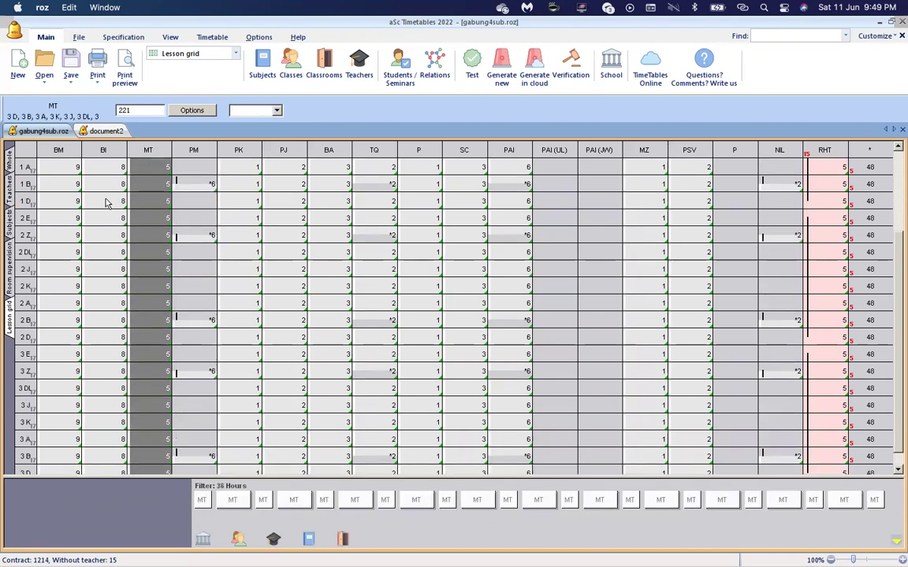
{"action": "key", "text": "shift+Up"}
{"action": "key", "text": "shift+Up"}
{"action": "key", "text": "shift+Up"}
{"action": "key", "text": "shift+Up"}
{"action": "key", "text": "shift+Up"}
{"action": "key", "text": "shift+Up"}
{"action": "key", "text": "shift+Up"}
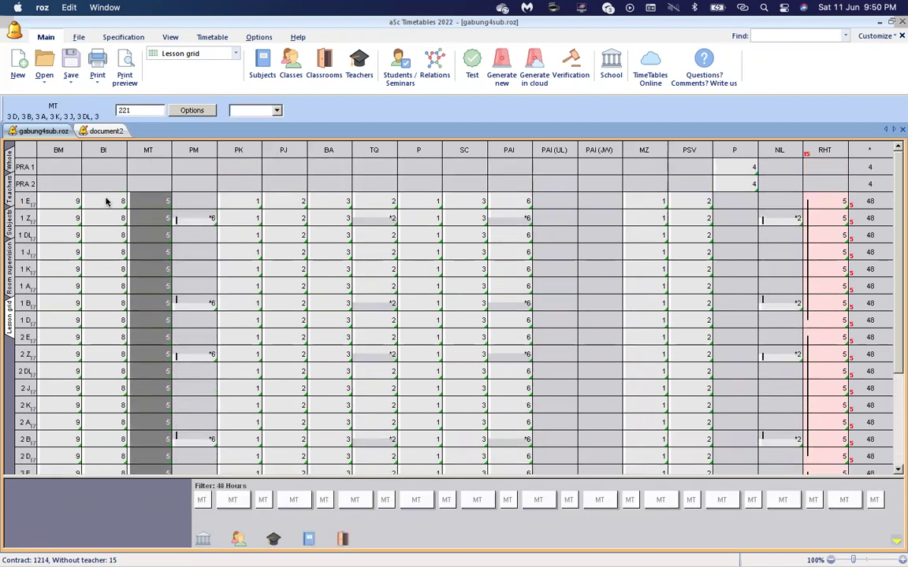
{"action": "key", "text": "Down"}
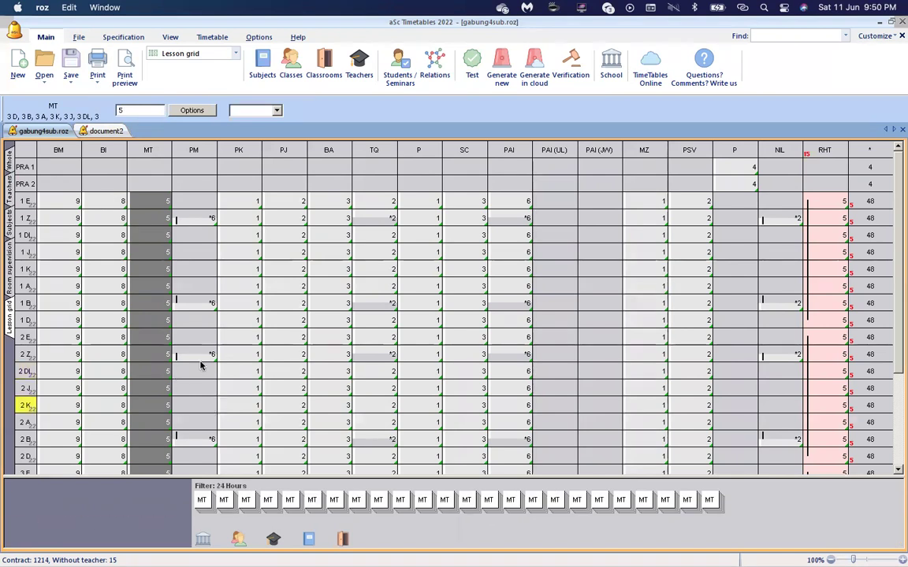
Select the BA cells of 1 E and 1 Z, then 1 E's SC and PAI cells.
{"action": "left_click", "coordinate": [344, 203]}
{"action": "left_click", "coordinate": [343, 203]}
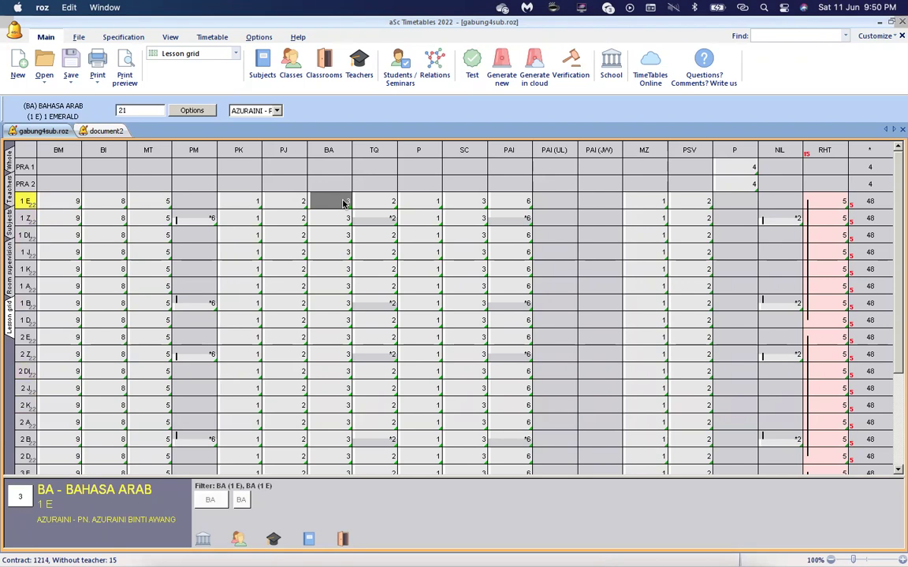
{"action": "key", "text": "shift+Down"}
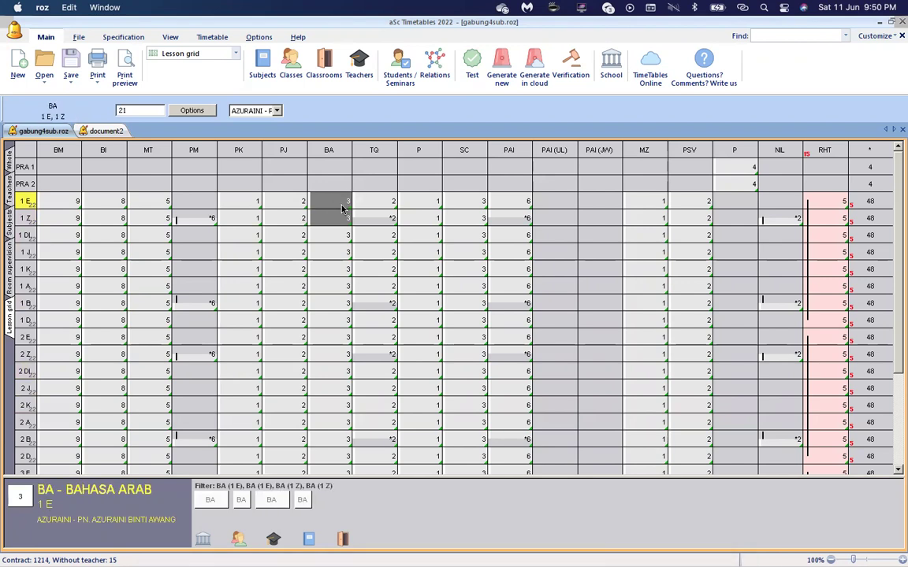
{"action": "left_click", "coordinate": [461, 203]}
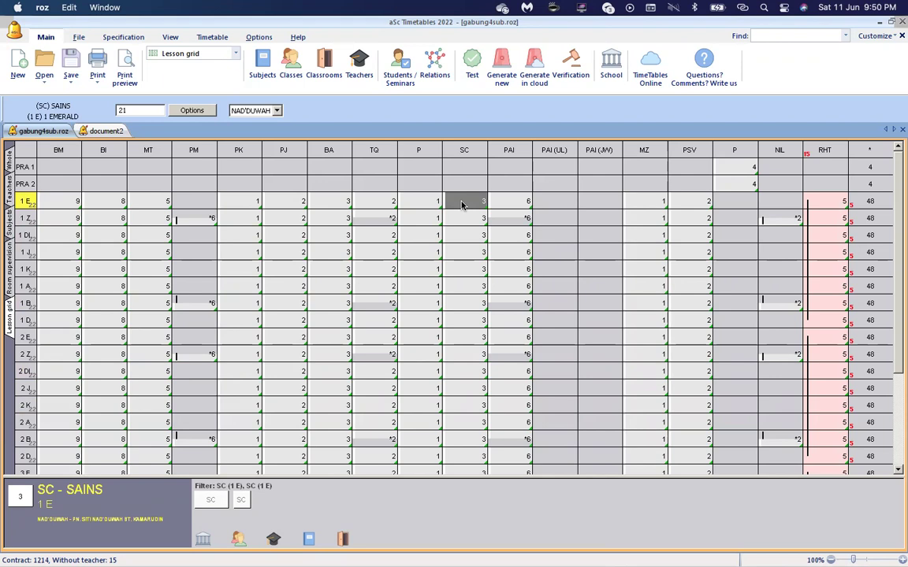
{"action": "key", "text": "Right"}
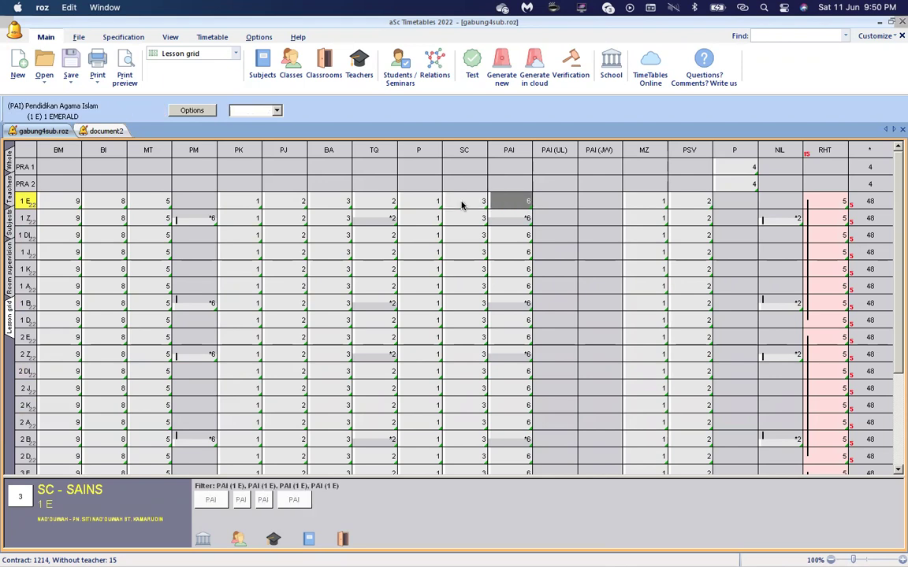
View class 1 EMERALD's lesson list with a wider Teacher column, then close it.
{"action": "double_click", "coordinate": [507, 206]}
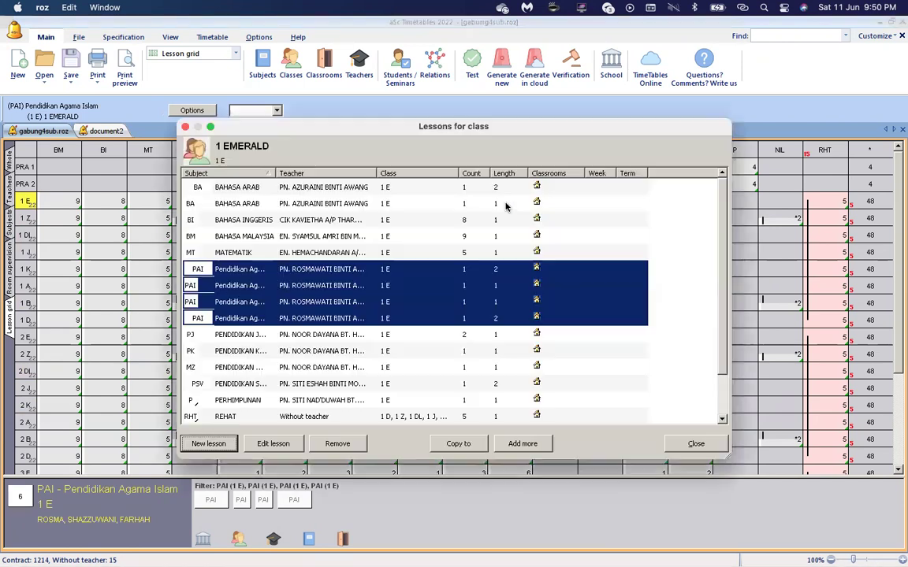
{"action": "left_click_drag", "start_coordinate": [376, 172], "coordinate": [402, 188]}
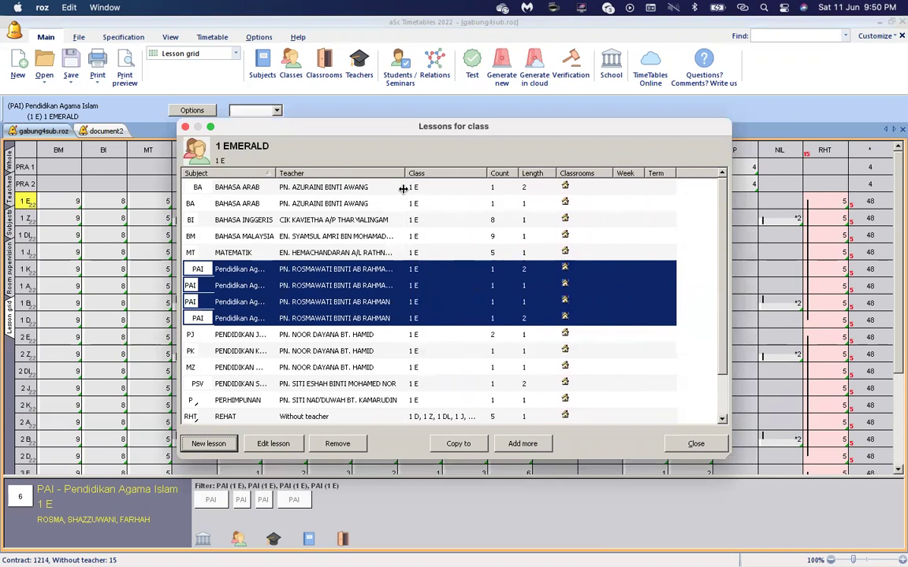
{"action": "left_click", "coordinate": [675, 443]}
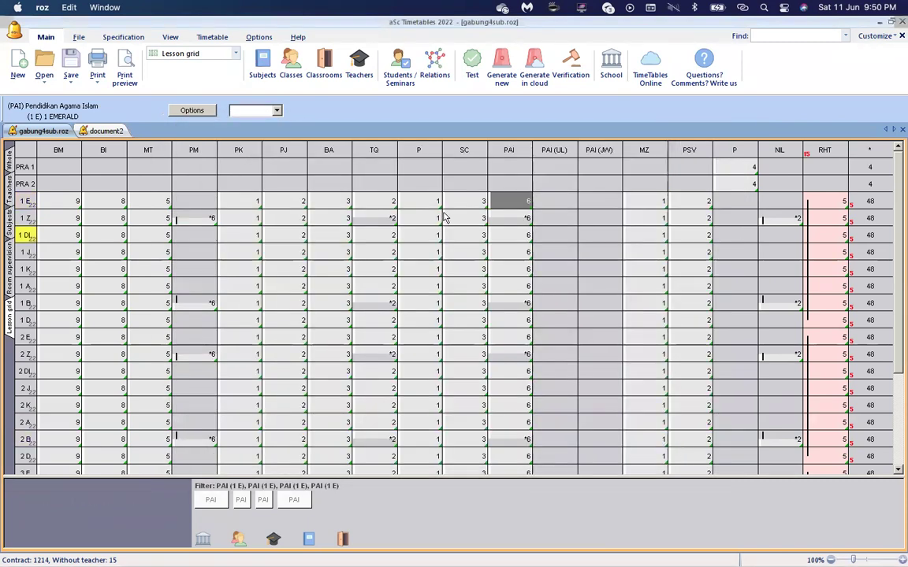
Select 1 E's BM and BI cells and bring up the Card relationships list.
{"action": "left_click", "coordinate": [73, 206]}
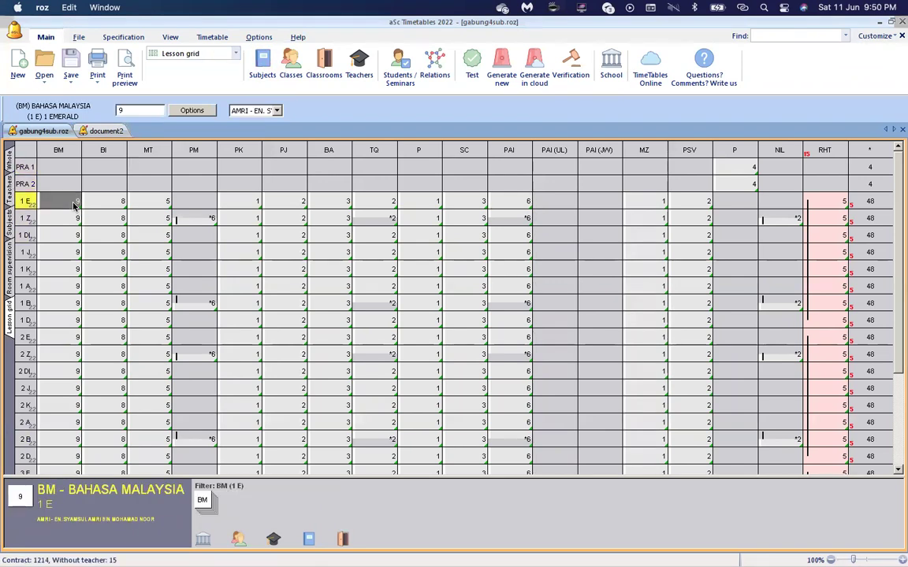
{"action": "left_click", "coordinate": [101, 202]}
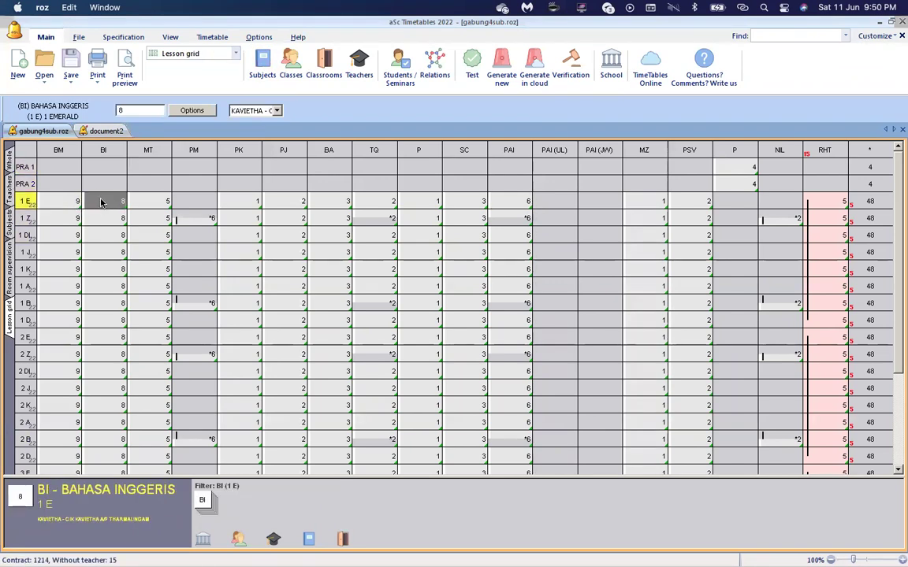
{"action": "left_click", "coordinate": [432, 67]}
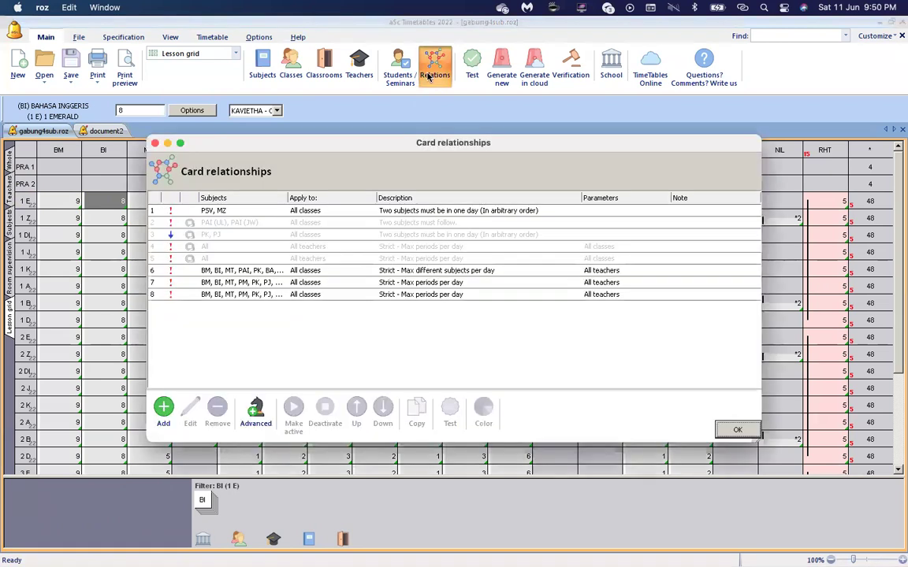
Review the PSV, MZ same-day rule, then open rule 6's max-subjects-per-day settings.
{"action": "left_click", "coordinate": [229, 211]}
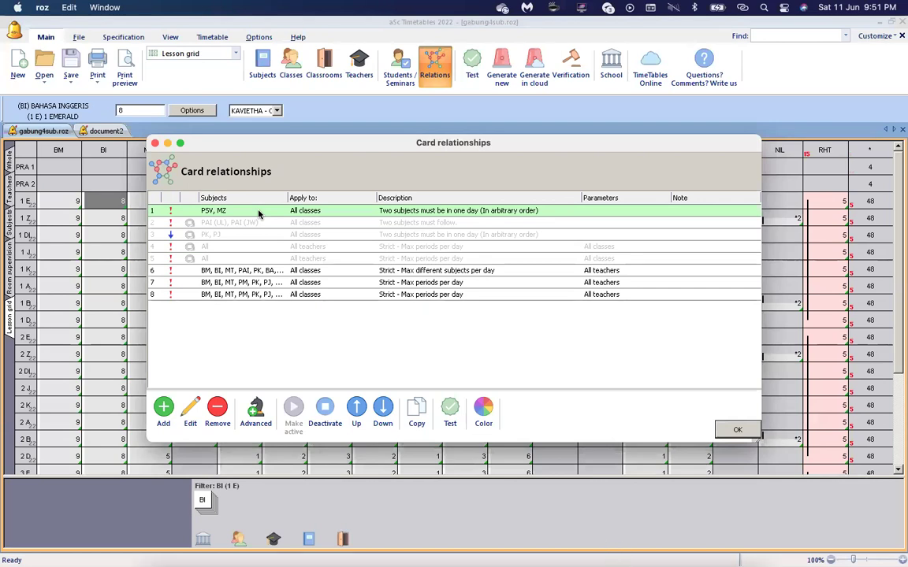
{"action": "left_click", "coordinate": [163, 406]}
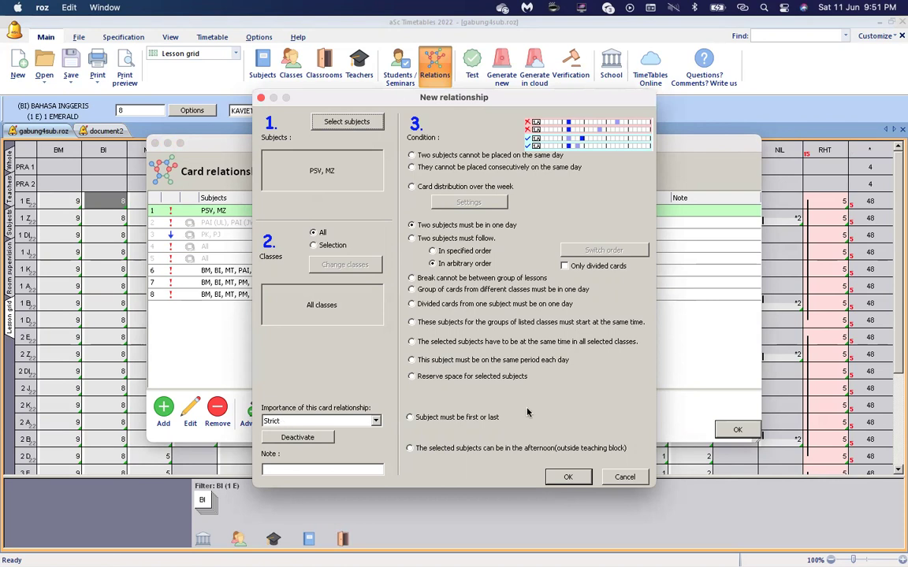
{"action": "left_click", "coordinate": [569, 477]}
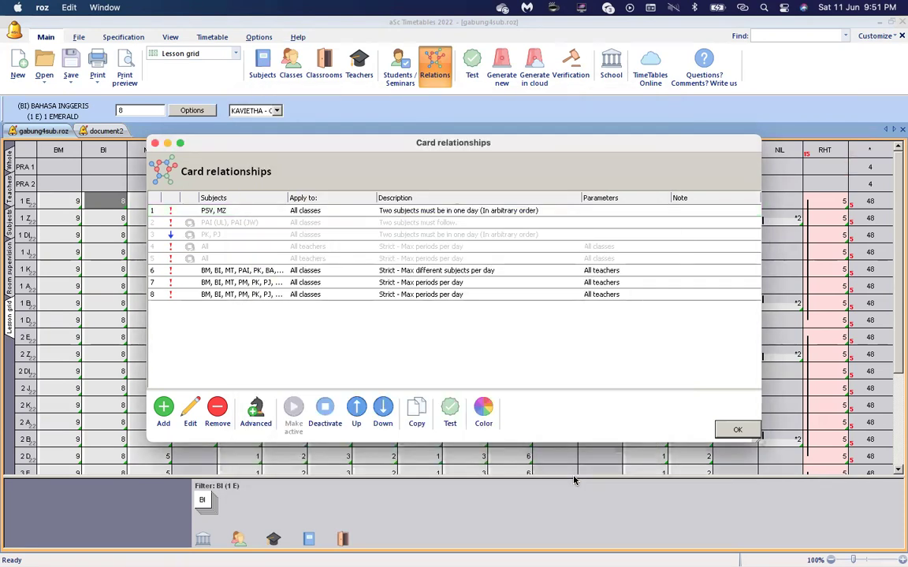
{"action": "left_click", "coordinate": [329, 273]}
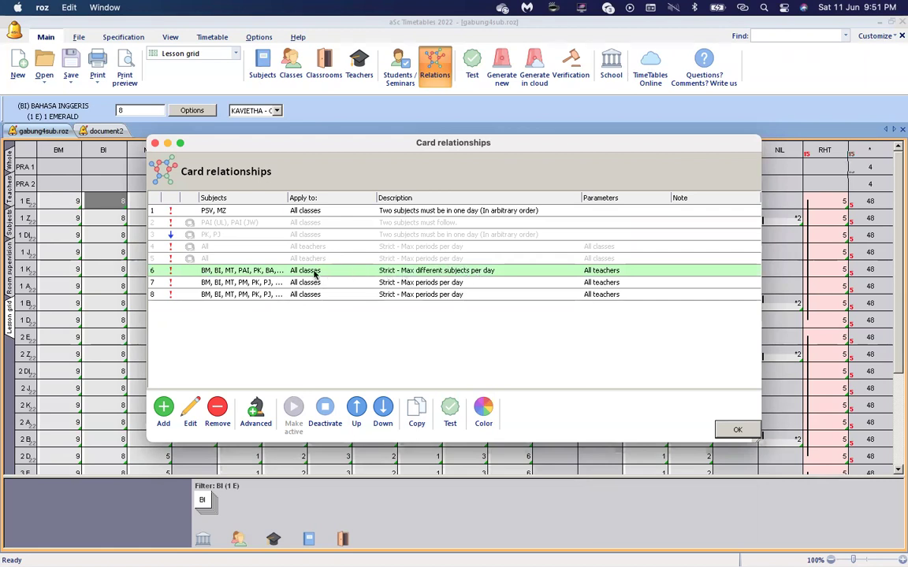
{"action": "double_click", "coordinate": [322, 271]}
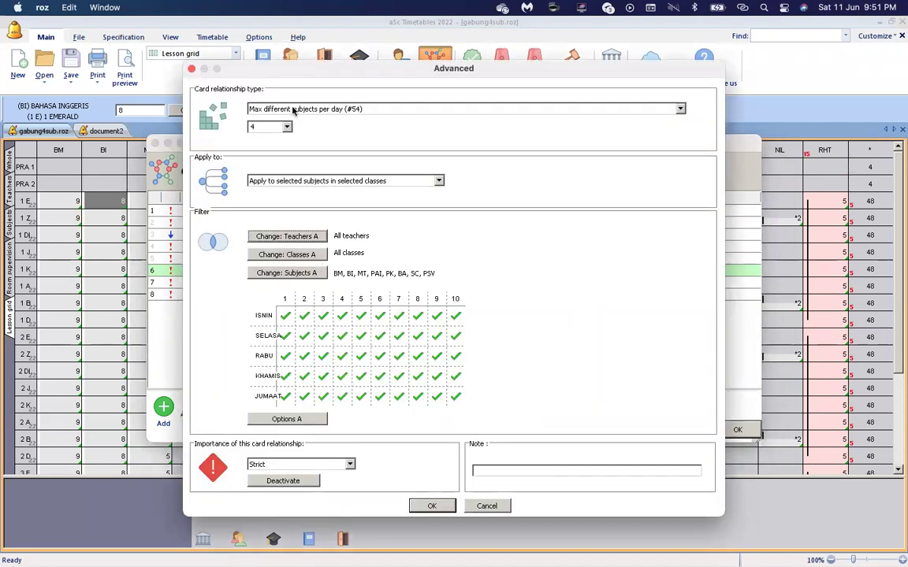
Keep rule 6 as 'Max different subjects per day (#54)', cancel, and close Card relationships.
{"action": "left_click", "coordinate": [293, 110]}
{"action": "scroll", "coordinate": [291, 126], "scroll_direction": "down", "scroll_amount": 5}
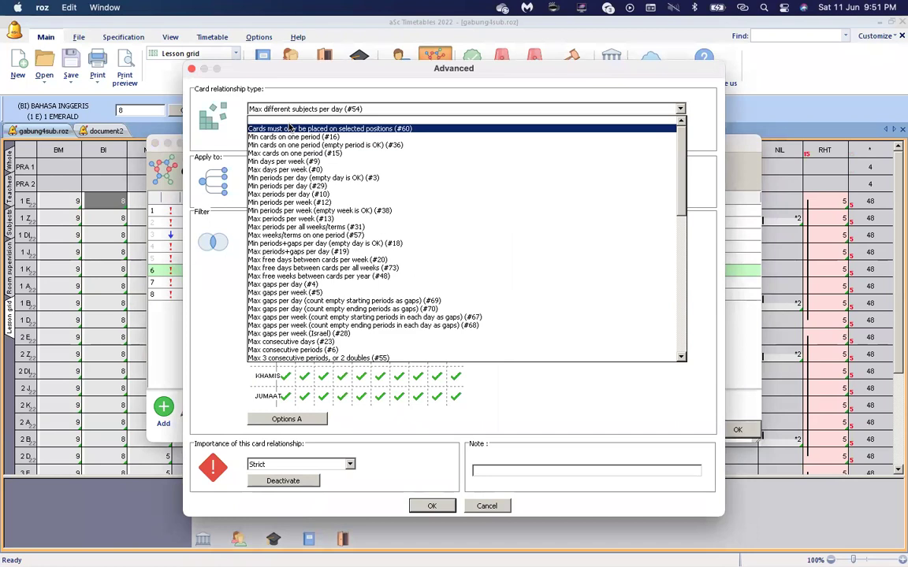
{"action": "scroll", "coordinate": [324, 319], "scroll_direction": "down", "scroll_amount": 3}
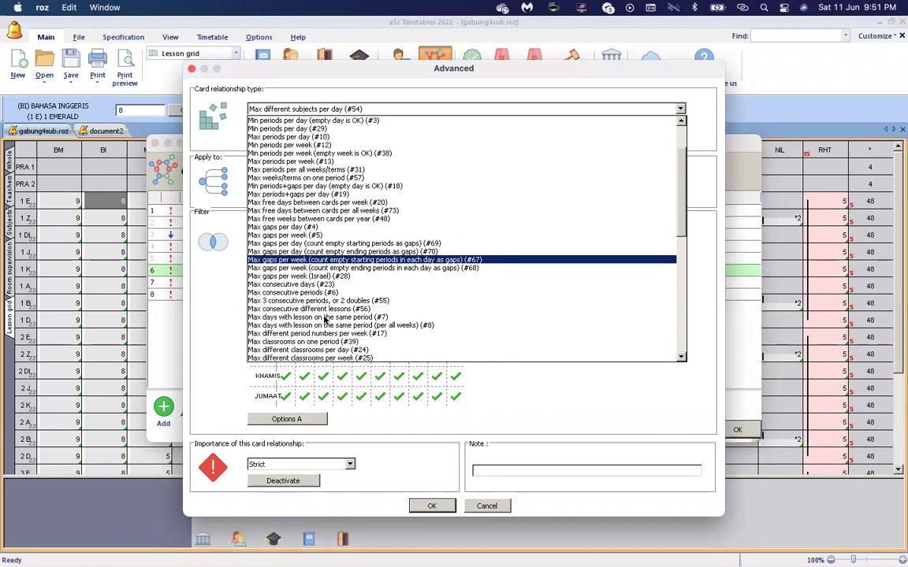
{"action": "scroll", "coordinate": [324, 320], "scroll_direction": "down", "scroll_amount": 1}
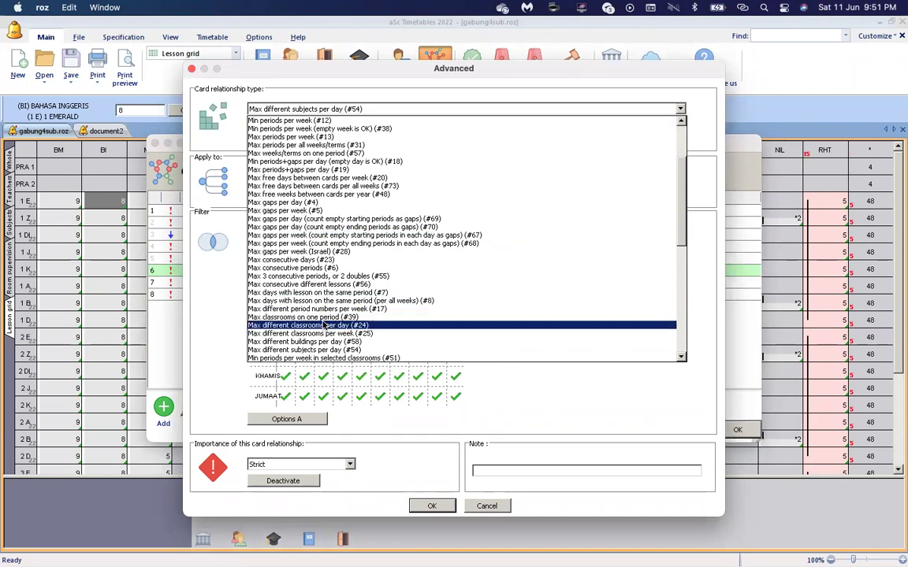
{"action": "scroll", "coordinate": [324, 324], "scroll_direction": "down", "scroll_amount": 3}
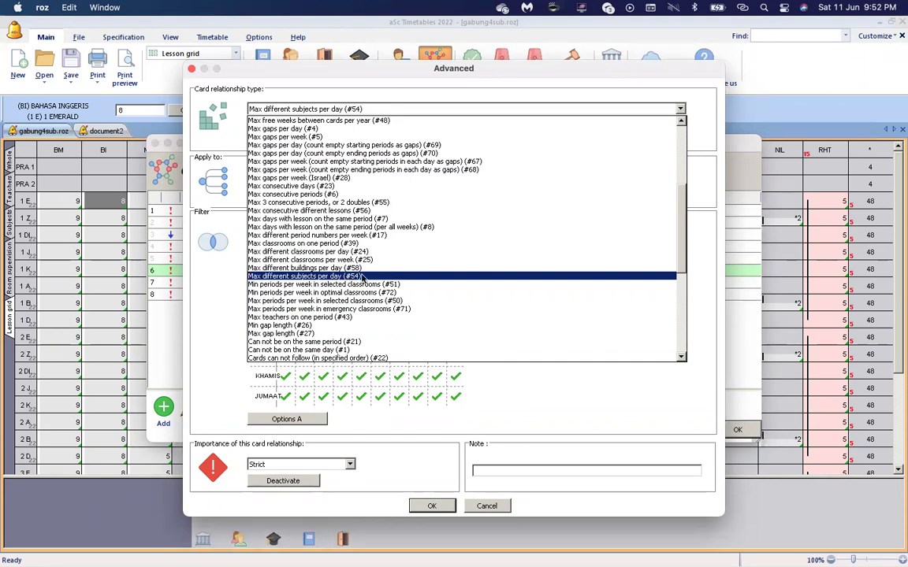
{"action": "left_click", "coordinate": [362, 278]}
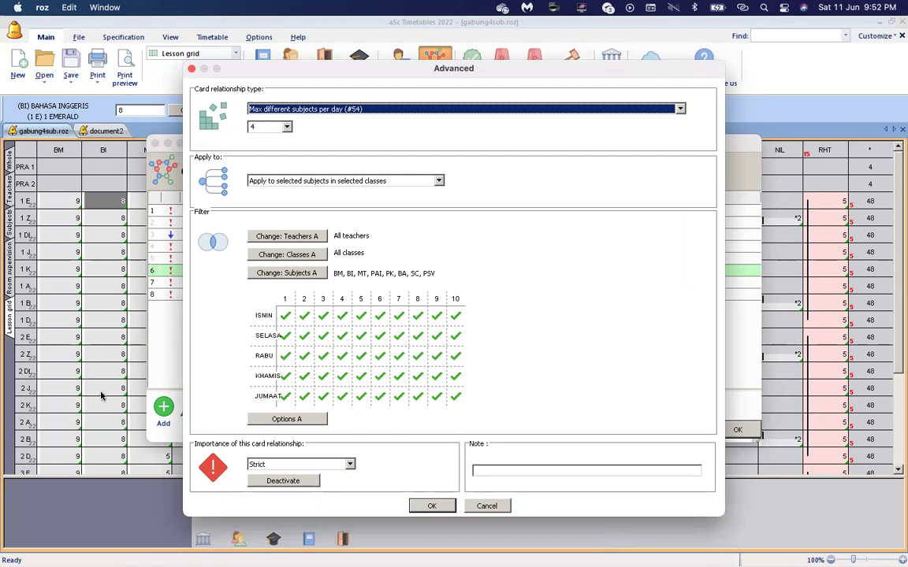
{"action": "left_click", "coordinate": [489, 506]}
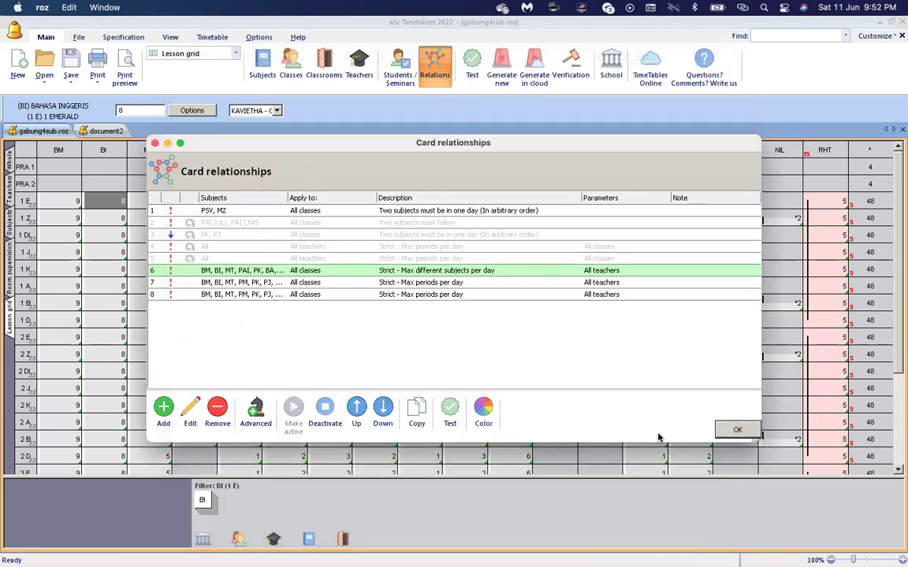
{"action": "left_click", "coordinate": [728, 434]}
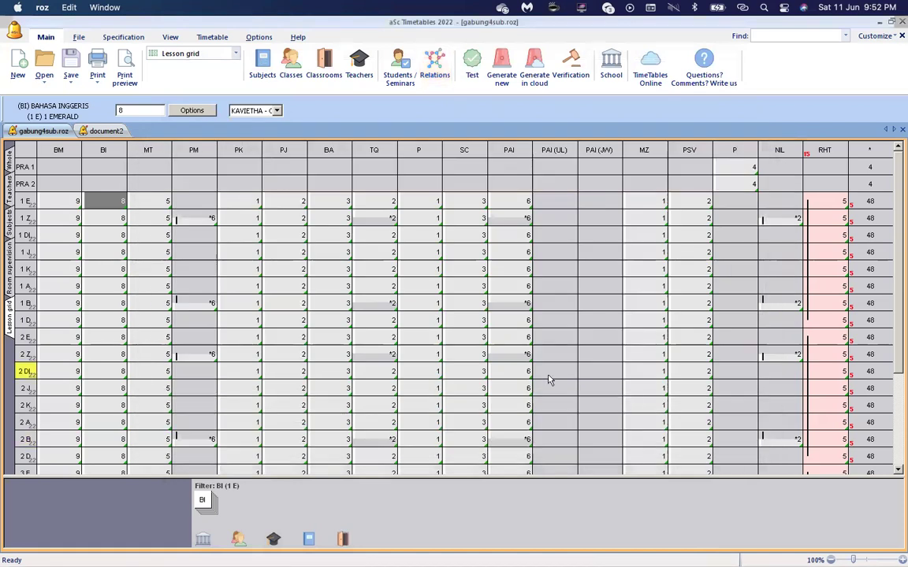
{"action": "scroll", "coordinate": [547, 379], "scroll_direction": "down", "scroll_amount": 3}
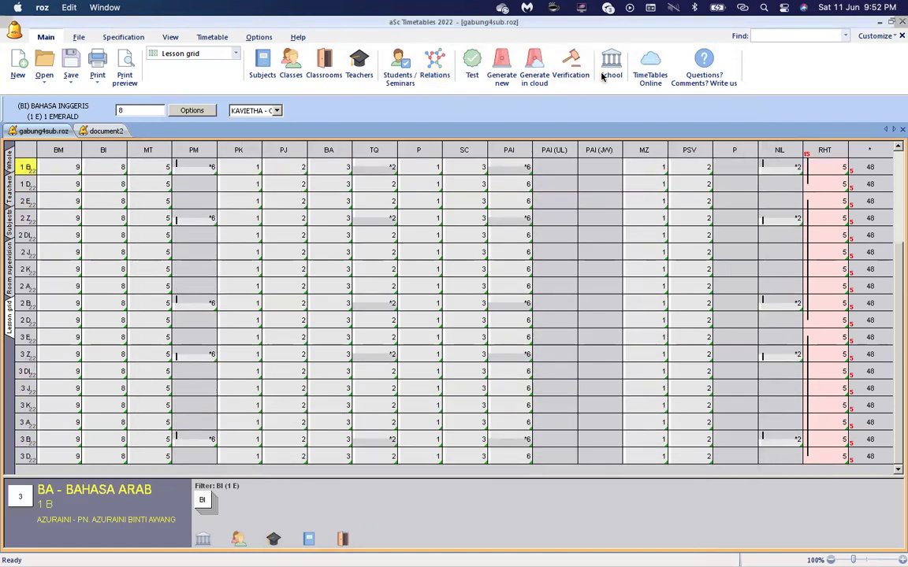
Reopen rule 6's settings and confirm it still applies to all classes.
{"action": "left_click", "coordinate": [434, 75]}
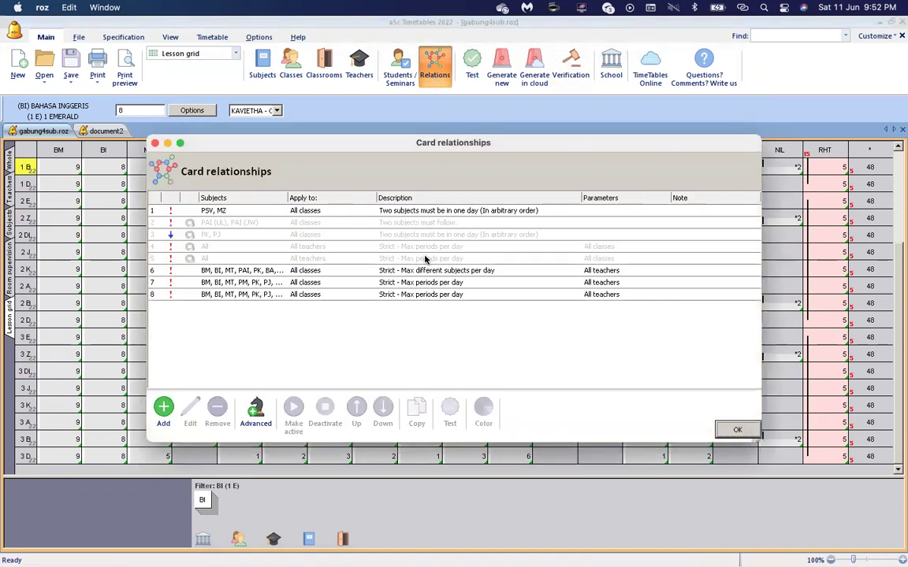
{"action": "double_click", "coordinate": [420, 271]}
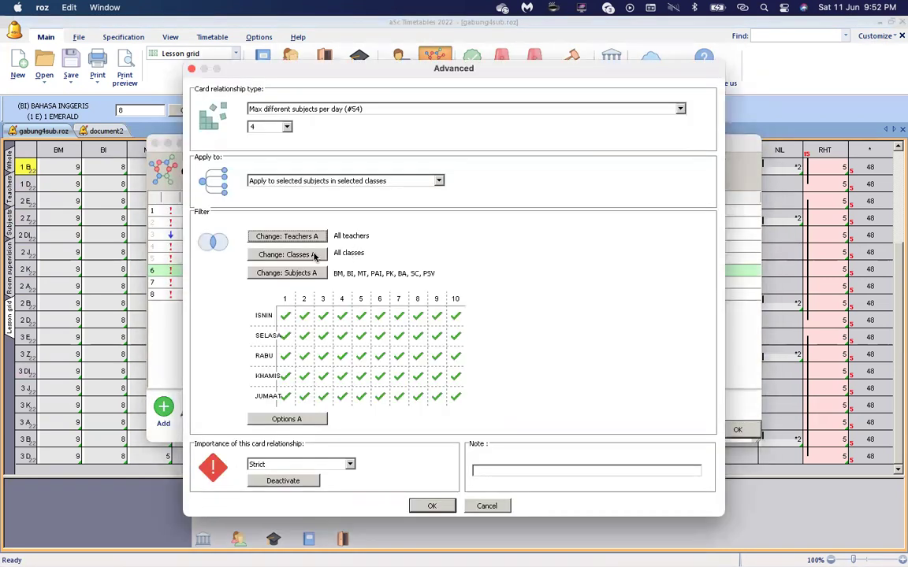
{"action": "left_click", "coordinate": [287, 255]}
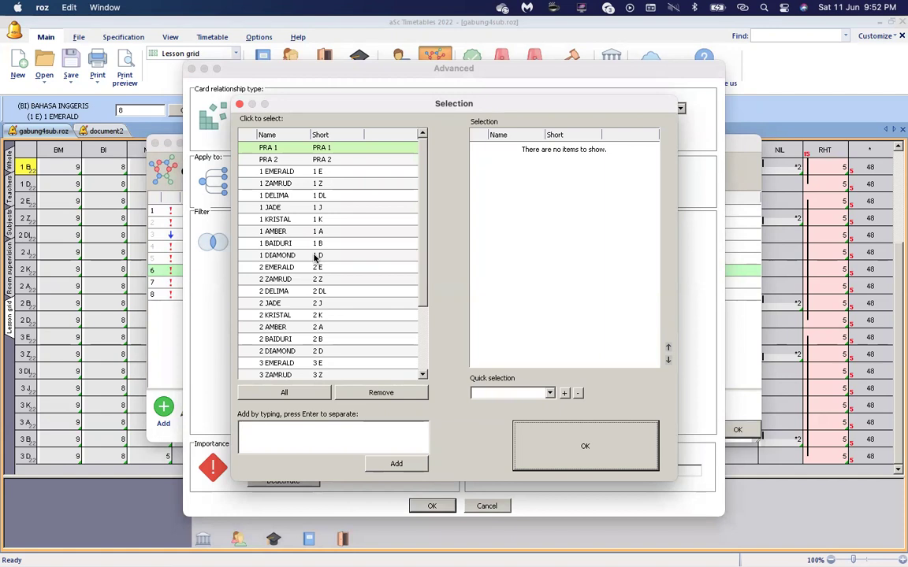
{"action": "left_click", "coordinate": [551, 433]}
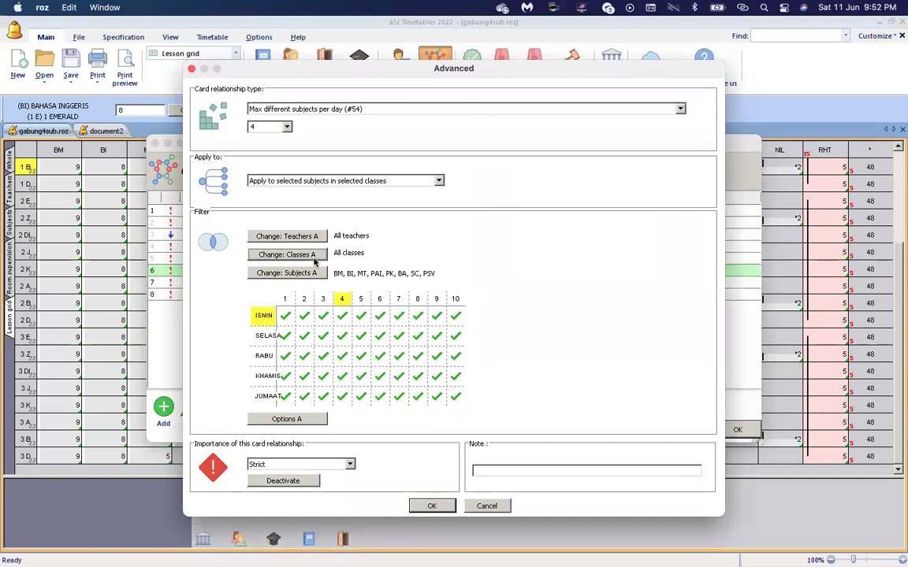
{"action": "left_click", "coordinate": [313, 255]}
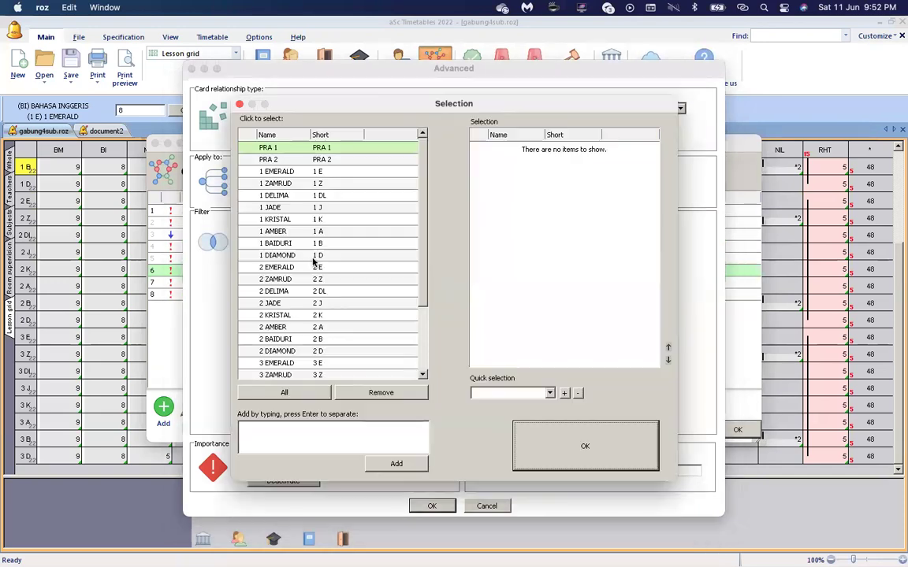
{"action": "left_click", "coordinate": [423, 365]}
{"action": "left_click", "coordinate": [518, 432]}
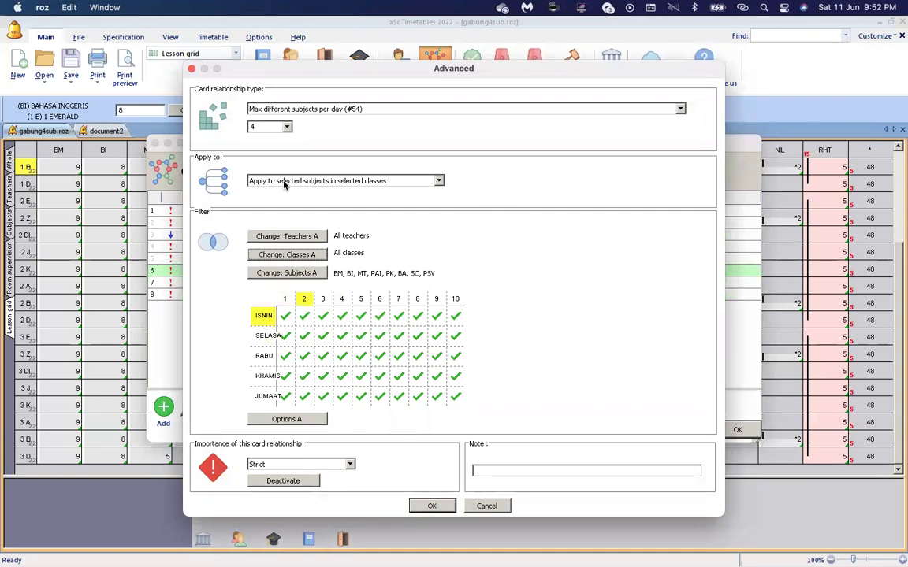
{"action": "left_click", "coordinate": [358, 181]}
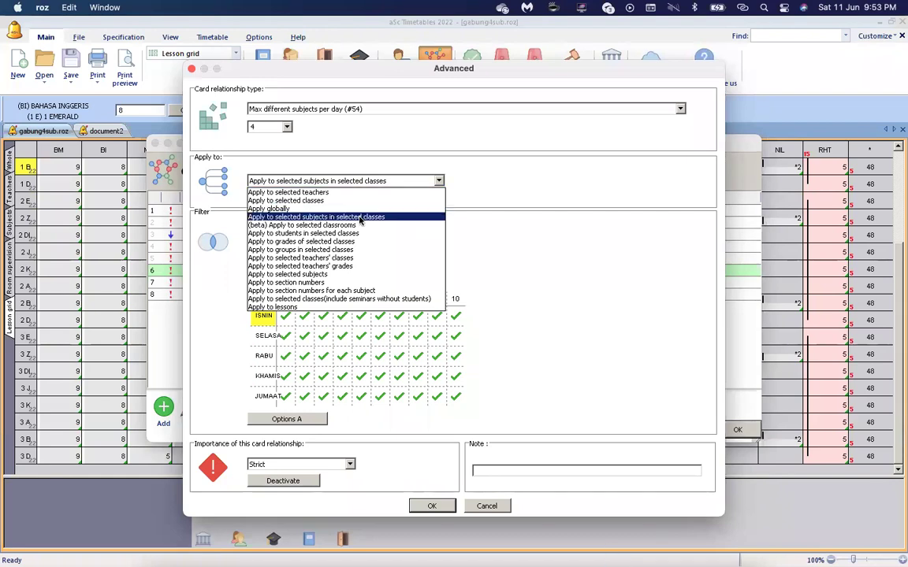
Keep the rule on selected subjects in selected classes and bring up its subject list.
{"action": "left_click", "coordinate": [360, 217]}
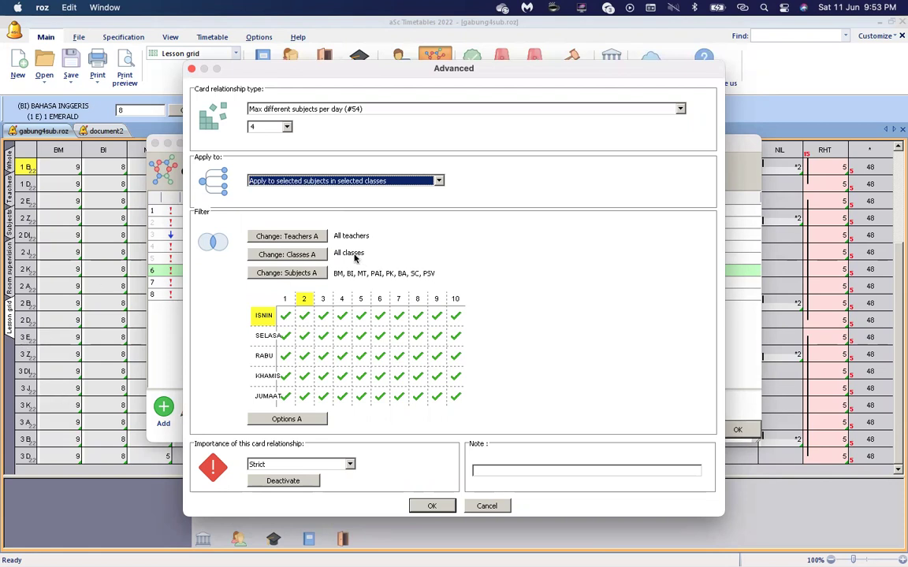
{"action": "left_click", "coordinate": [313, 277]}
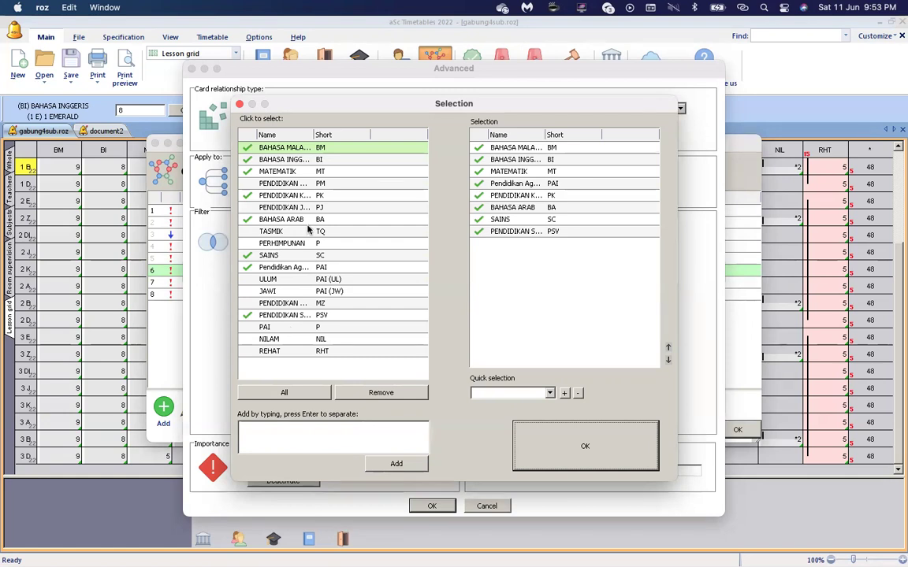
Adjust the covered subjects, ticking ULUM and leaving PM and TASMIK unselected.
{"action": "left_click", "coordinate": [304, 183]}
{"action": "left_click", "coordinate": [305, 184]}
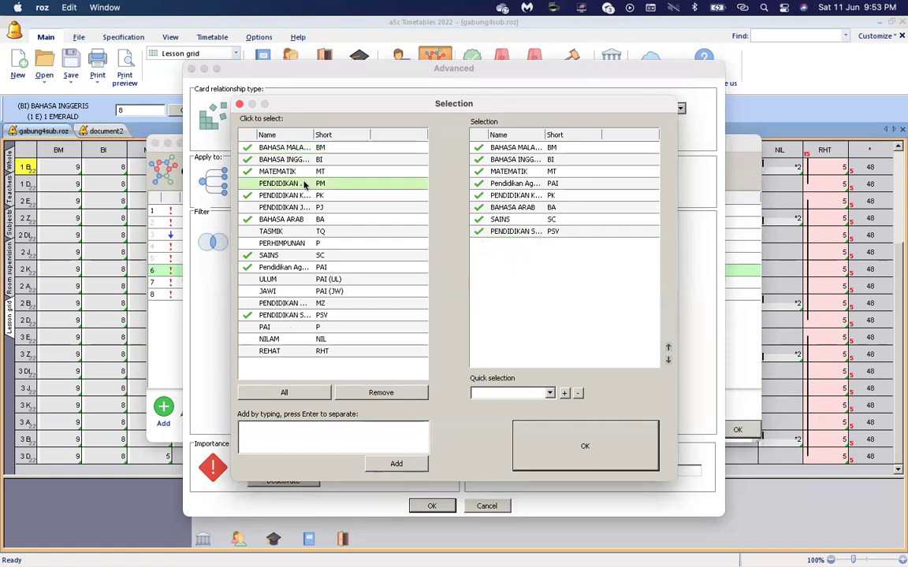
{"action": "left_click_drag", "start_coordinate": [544, 132], "coordinate": [575, 131]}
{"action": "left_click", "coordinate": [557, 184]}
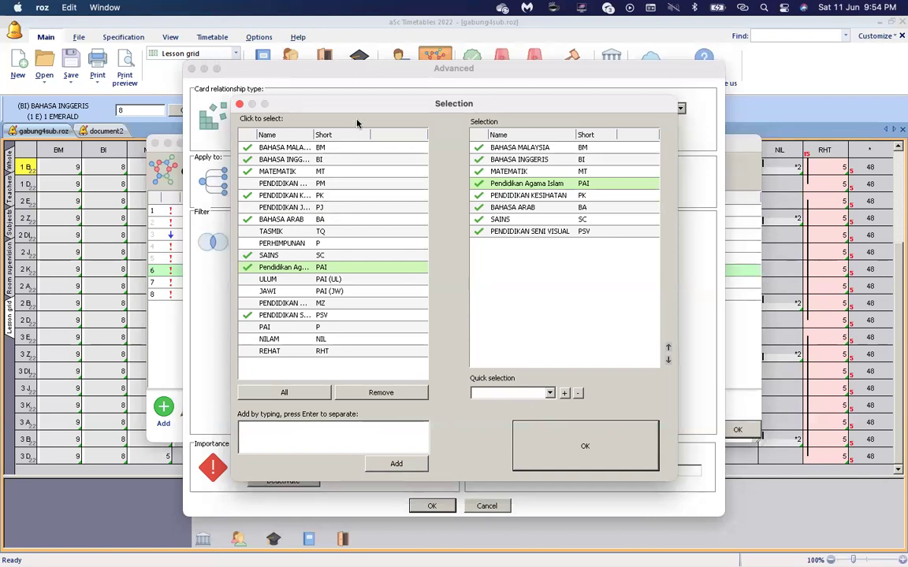
{"action": "left_click_drag", "start_coordinate": [365, 108], "coordinate": [357, 102]}
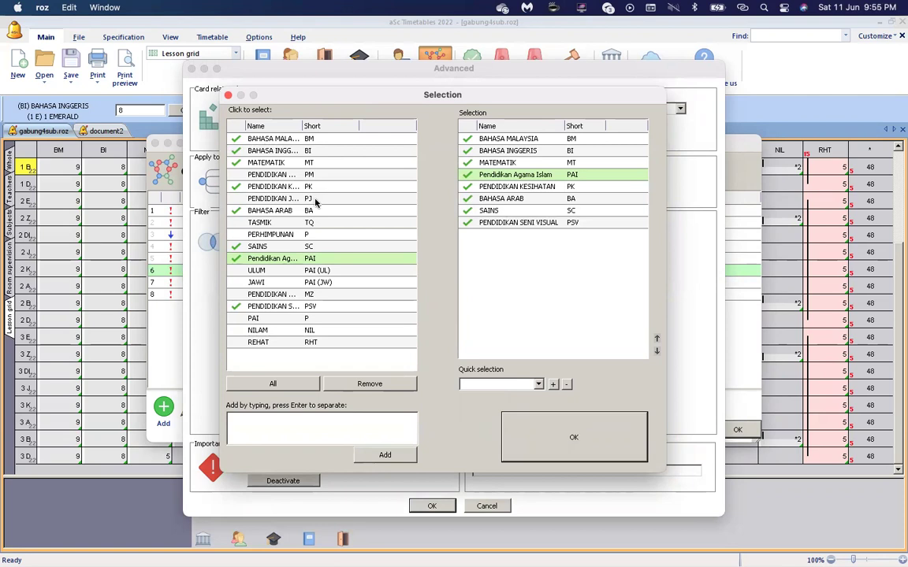
{"action": "left_click", "coordinate": [312, 226]}
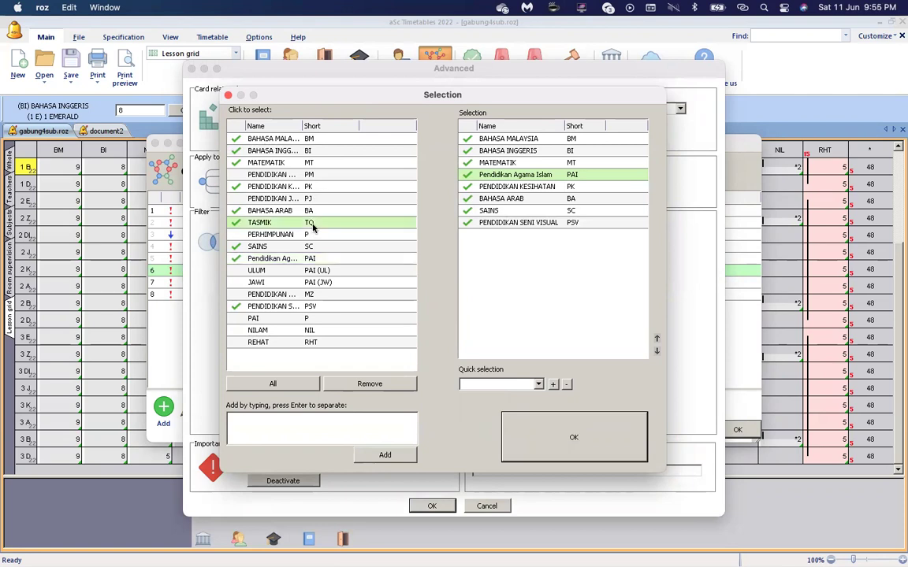
{"action": "left_click", "coordinate": [313, 226]}
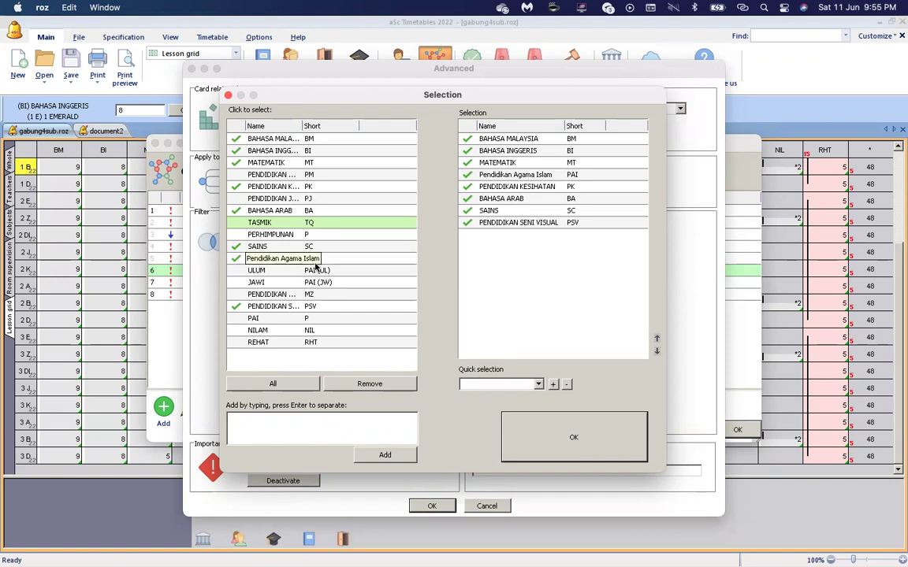
{"action": "left_click", "coordinate": [316, 272]}
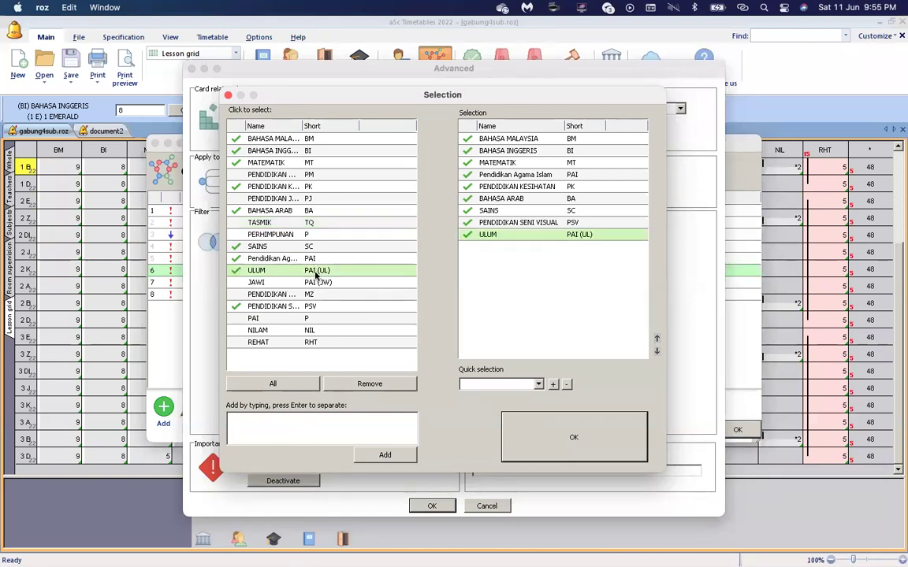
Confirm the selection and close the relationship settings and Card relationships list.
{"action": "left_click", "coordinate": [537, 441]}
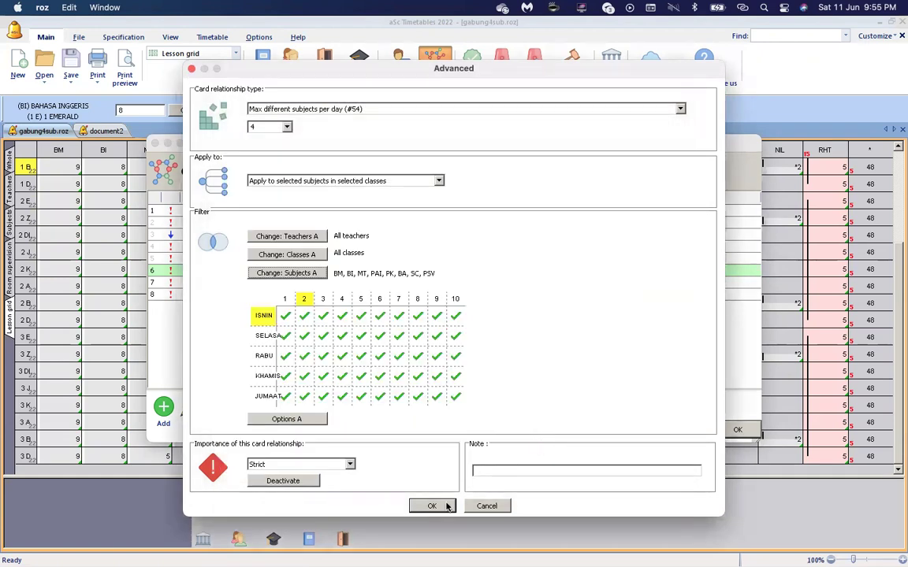
{"action": "left_click", "coordinate": [432, 506]}
{"action": "left_click", "coordinate": [735, 429]}
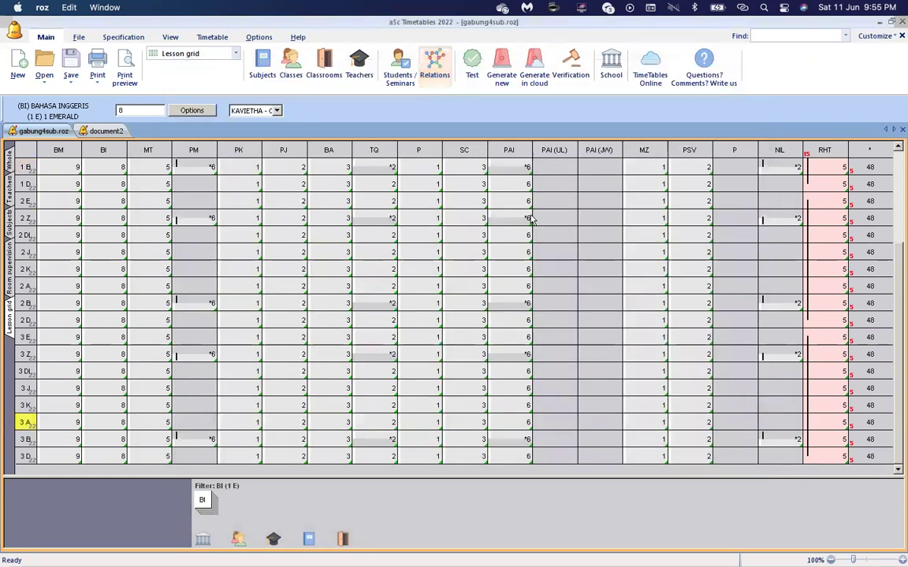
Inspect class 1 B's PAI (UL) lesson, then reopen the Card relationships list.
{"action": "left_click", "coordinate": [551, 165]}
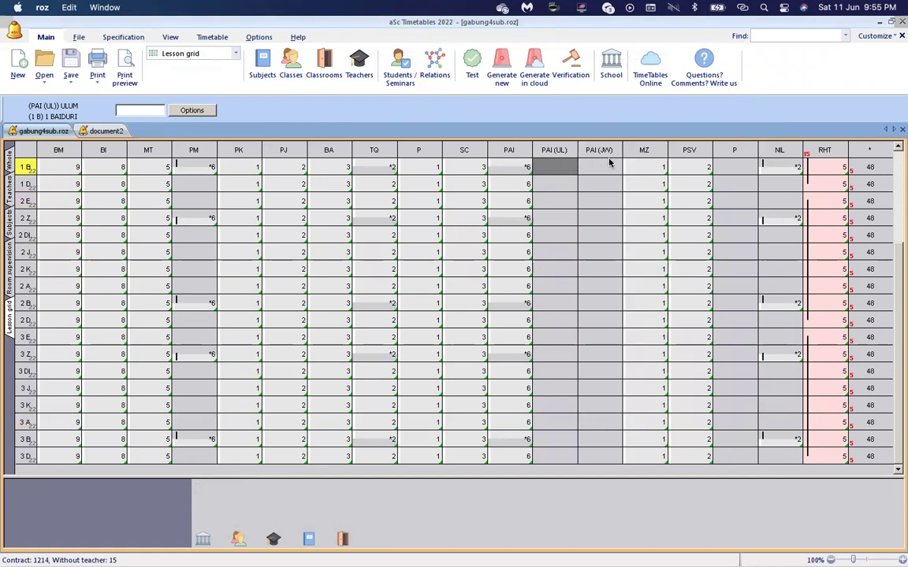
{"action": "mouse_move", "coordinate": [513, 164]}
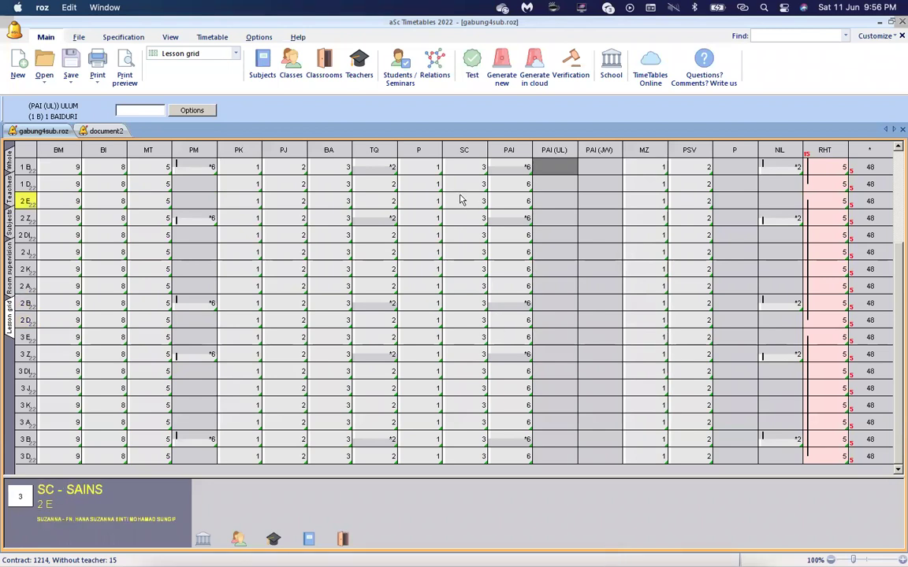
{"action": "left_click", "coordinate": [435, 78]}
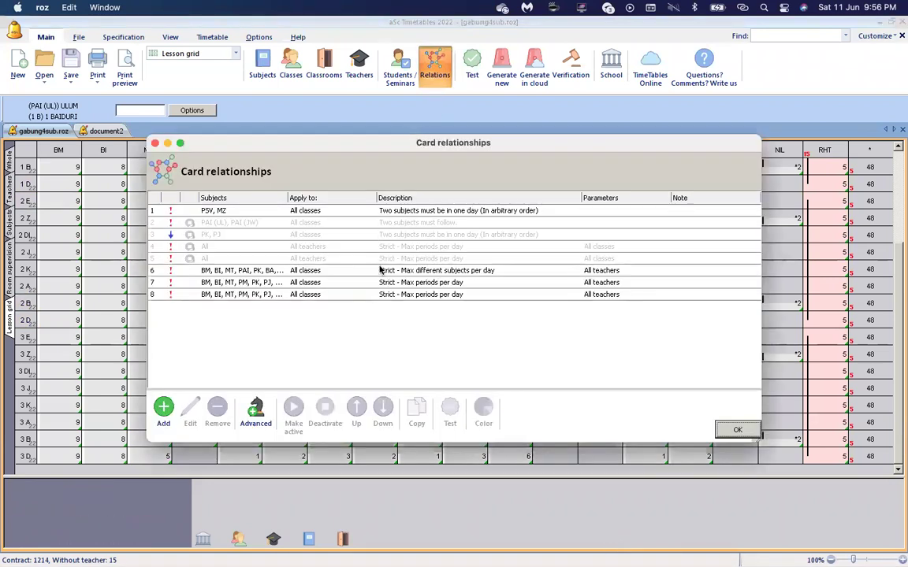
Recheck rule 6's subjects (BM, BI, MT, PAI, PK, BA, SC, PSV) and save its 4-per-day limit.
{"action": "left_click", "coordinate": [356, 271]}
{"action": "double_click", "coordinate": [355, 271]}
{"action": "left_click", "coordinate": [308, 271]}
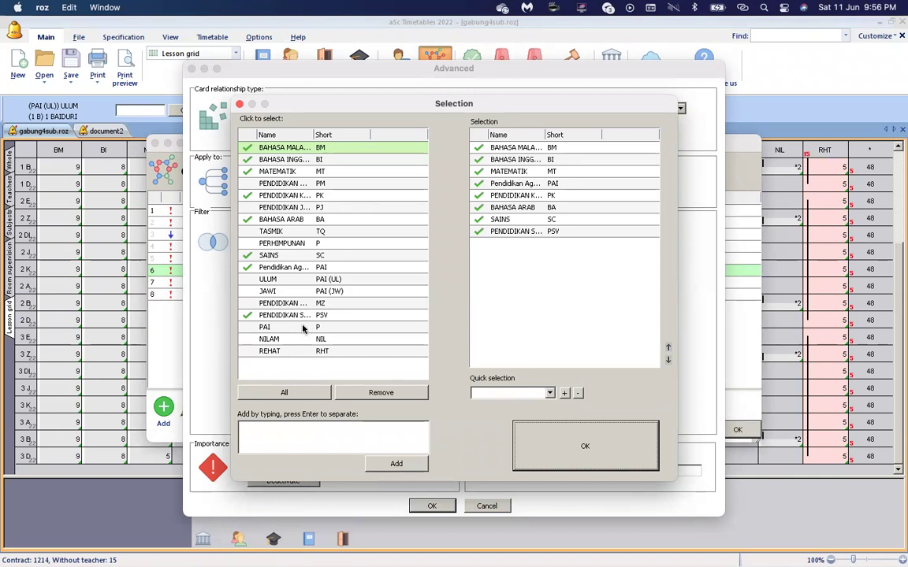
{"action": "left_click", "coordinate": [304, 327]}
{"action": "left_click", "coordinate": [303, 328]}
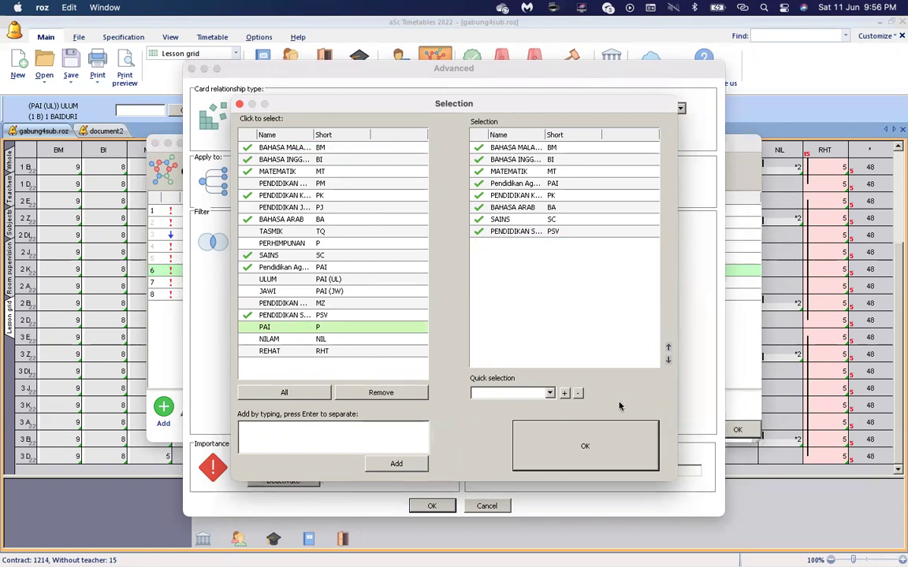
{"action": "left_click", "coordinate": [575, 452]}
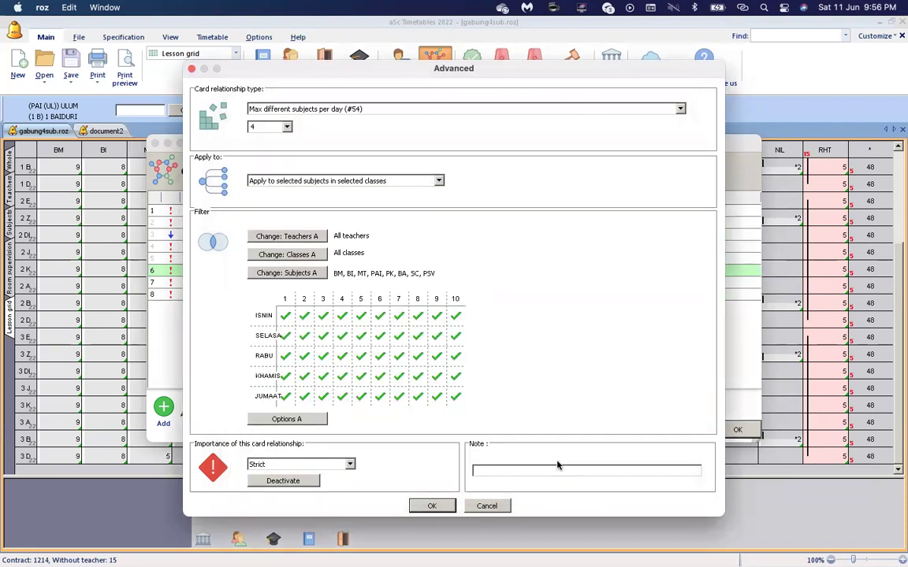
{"action": "left_click", "coordinate": [429, 505]}
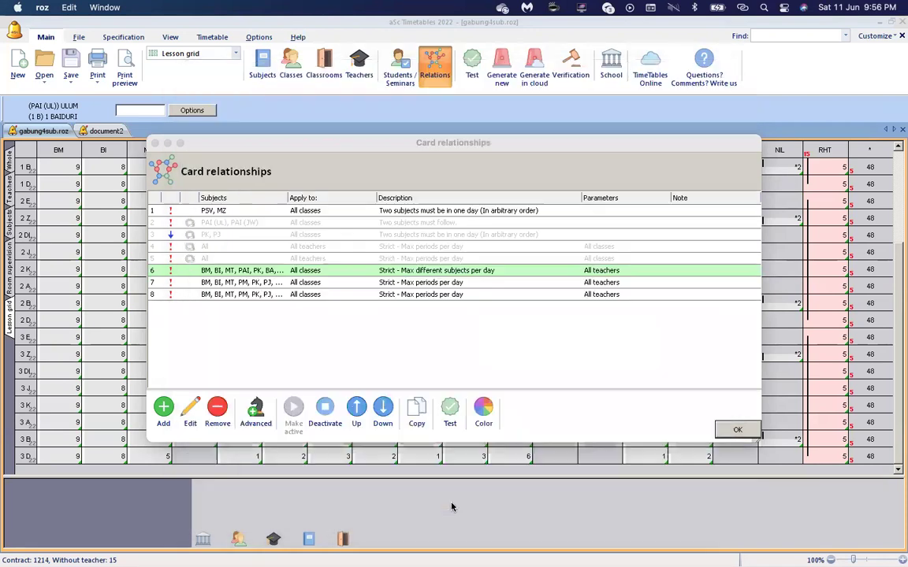
{"action": "left_click", "coordinate": [738, 430]}
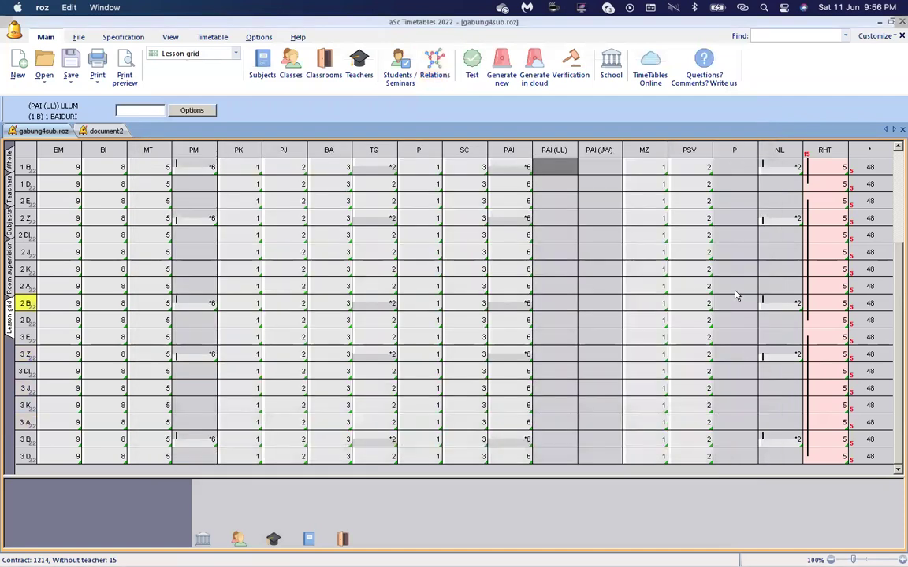
Add BAHASA ARAB to the first max-periods-per-day relationship's subjects.
{"action": "scroll", "coordinate": [740, 371], "scroll_direction": "up", "scroll_amount": 3}
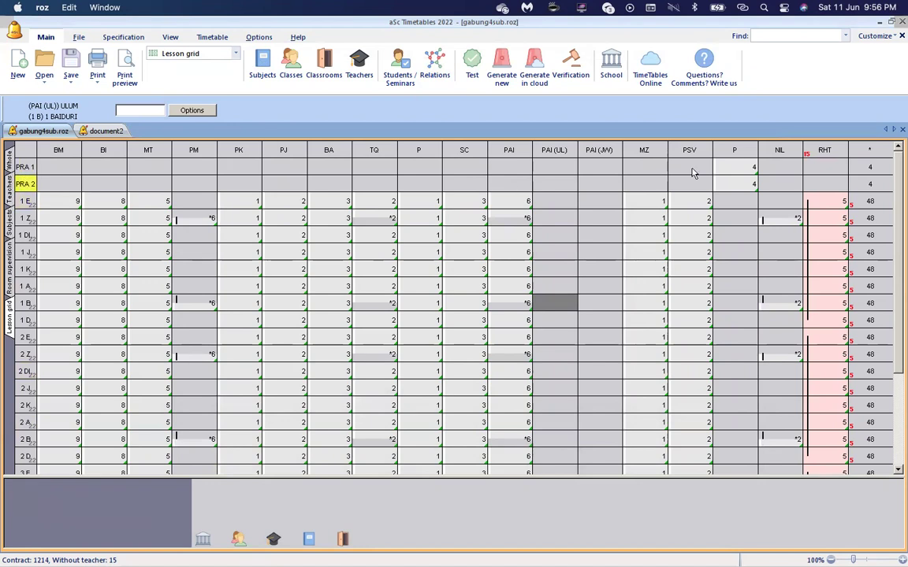
{"action": "scroll", "coordinate": [729, 268], "scroll_direction": "down", "scroll_amount": 3}
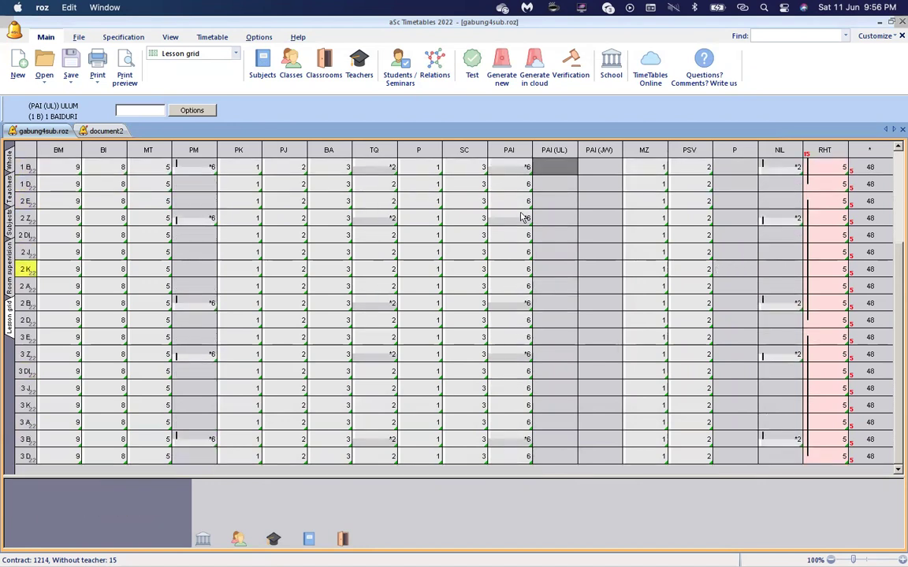
{"action": "left_click", "coordinate": [435, 69]}
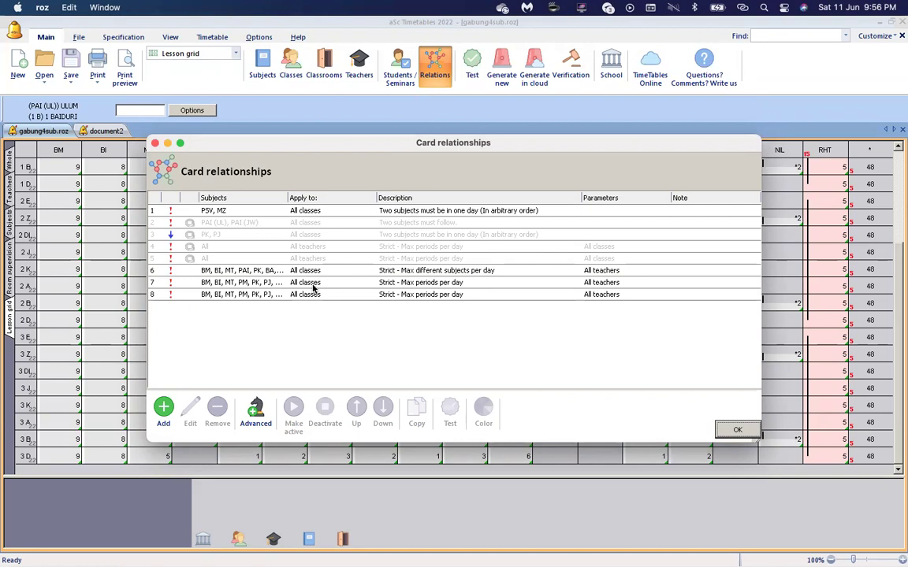
{"action": "double_click", "coordinate": [313, 285]}
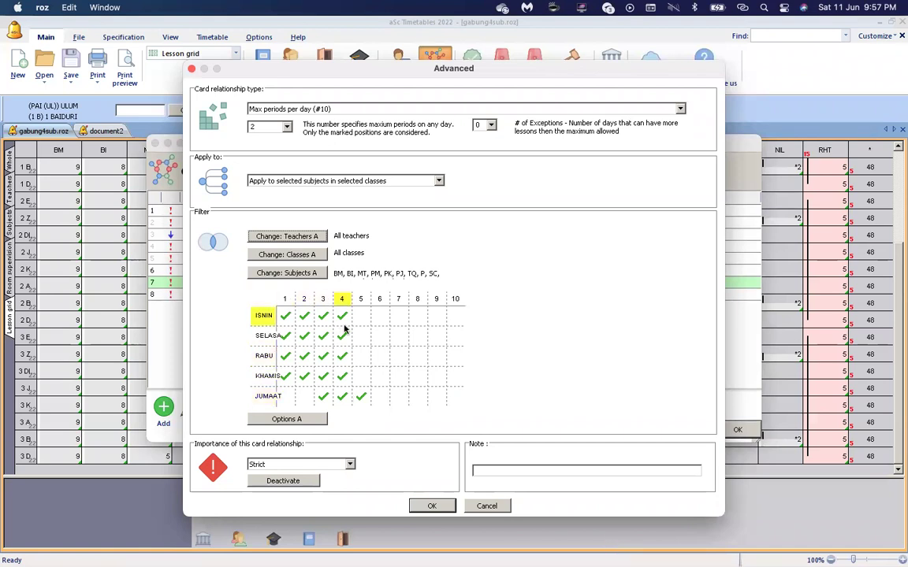
{"action": "left_click", "coordinate": [319, 273]}
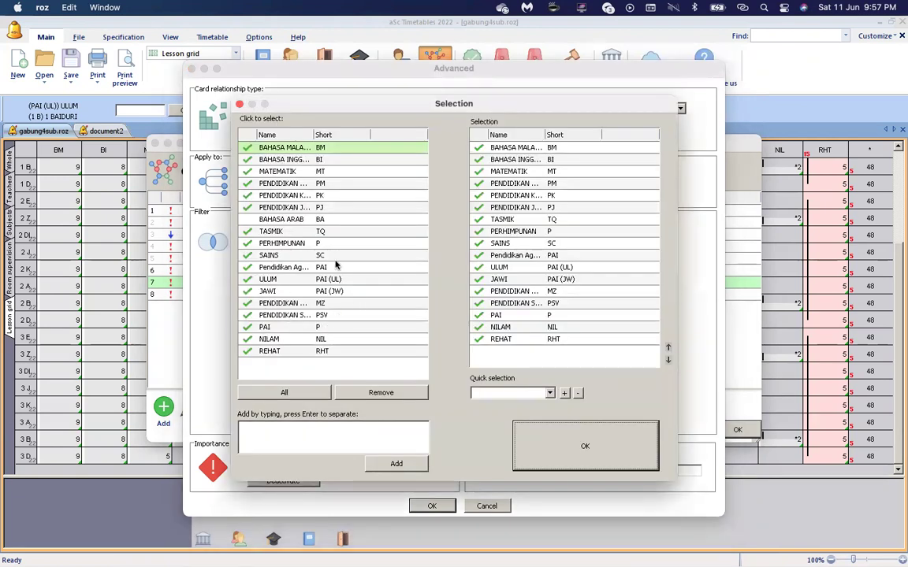
{"action": "left_click", "coordinate": [301, 221]}
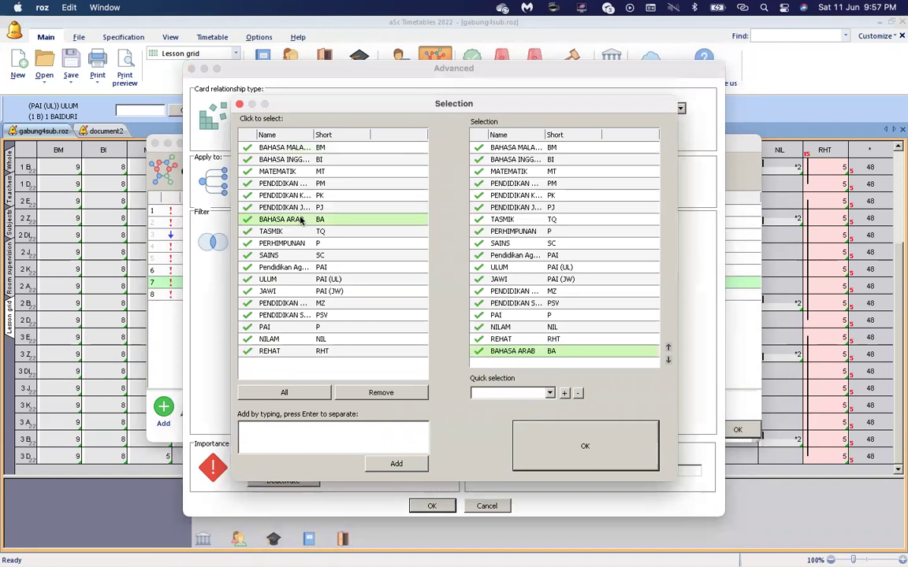
{"action": "left_click", "coordinate": [543, 442]}
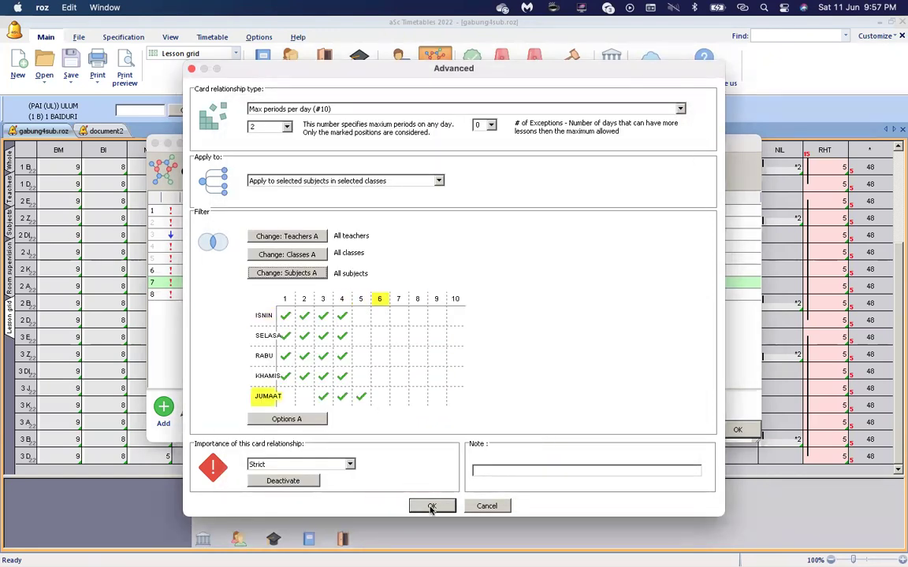
{"action": "left_click", "coordinate": [432, 507]}
Add BAHASA ARAB to the second max-periods-per-day relationship as well, then close the list.
{"action": "double_click", "coordinate": [381, 298]}
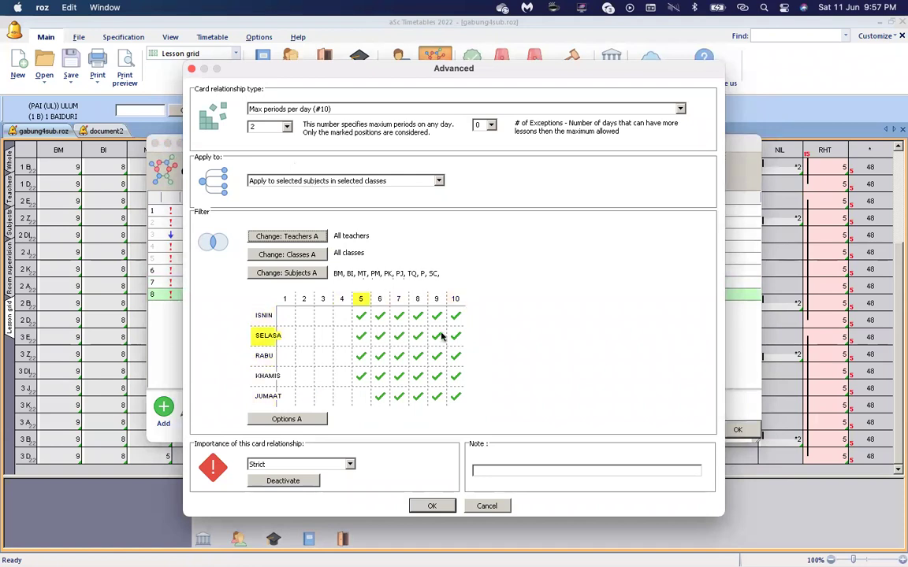
{"action": "left_click", "coordinate": [315, 274]}
{"action": "left_click", "coordinate": [300, 220]}
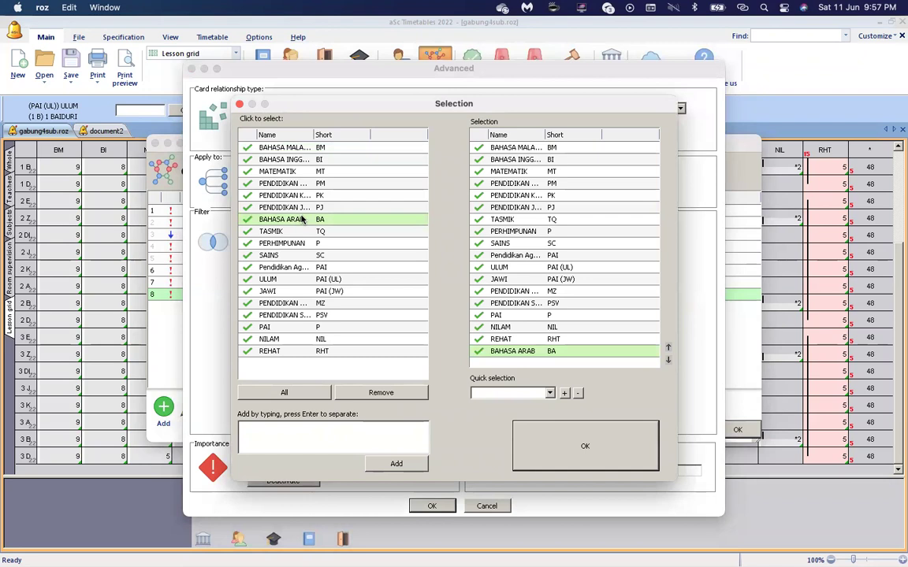
{"action": "left_click", "coordinate": [515, 464]}
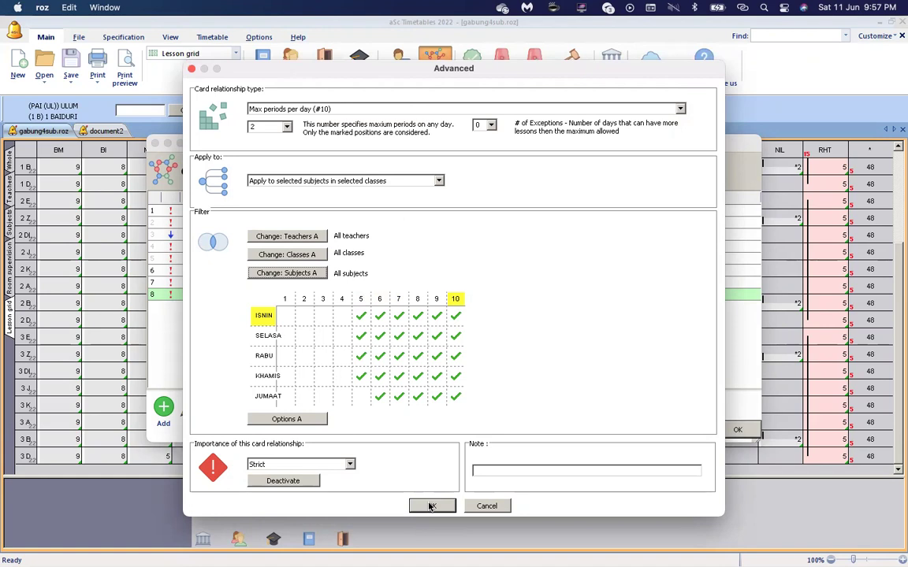
{"action": "left_click", "coordinate": [431, 505]}
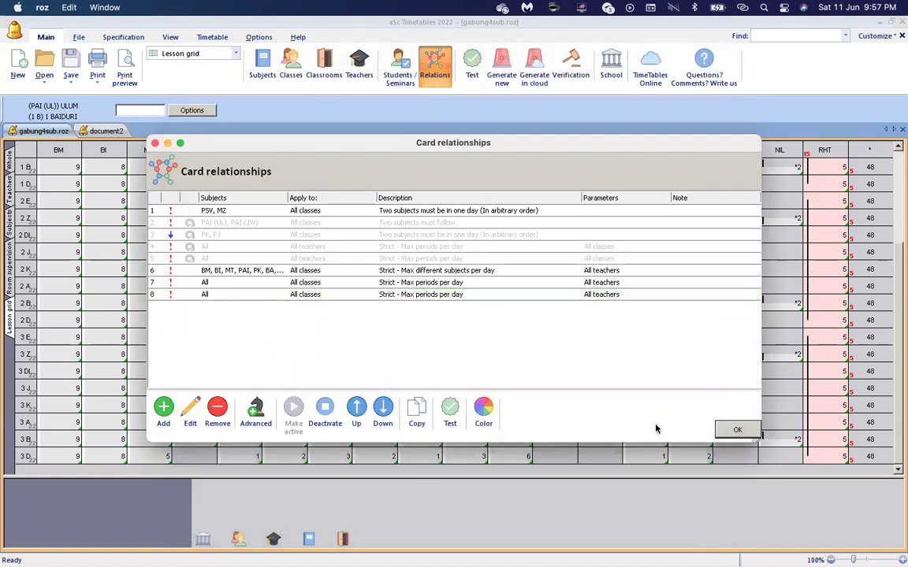
{"action": "left_click", "coordinate": [733, 430]}
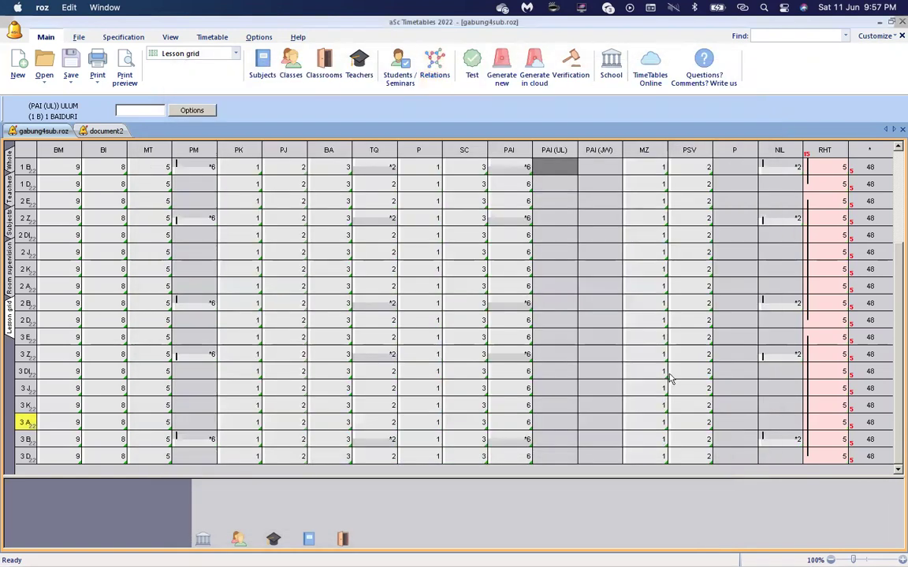
{"action": "left_click", "coordinate": [434, 70]}
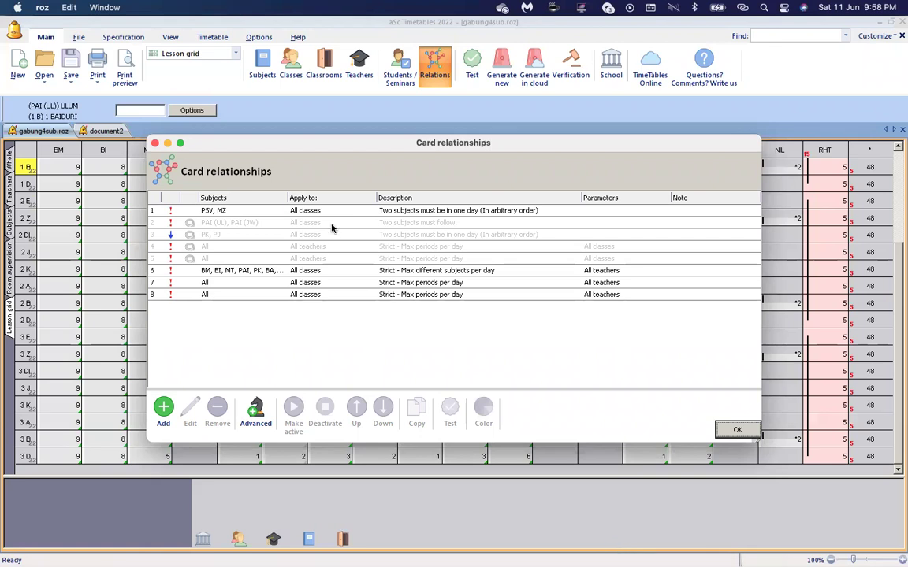
{"action": "left_click", "coordinate": [315, 273]}
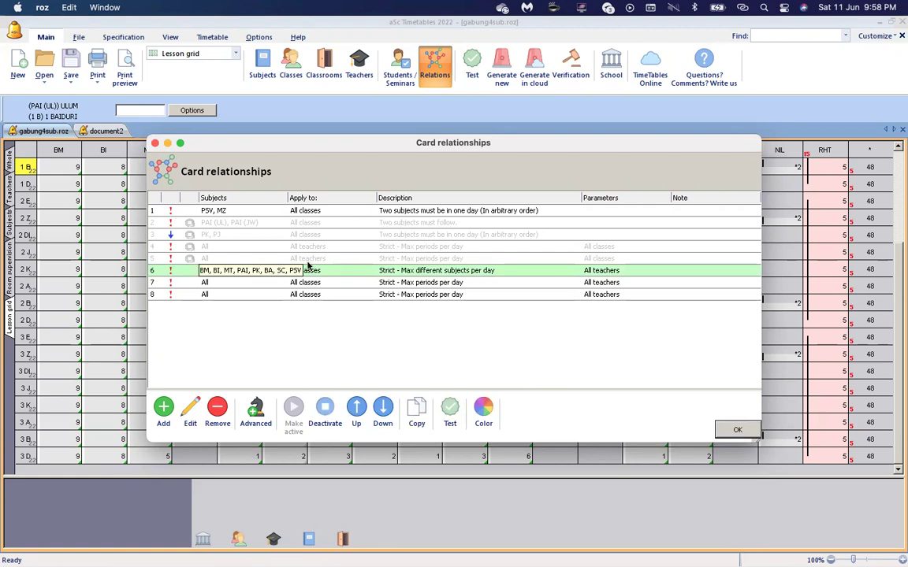
{"action": "double_click", "coordinate": [327, 271]}
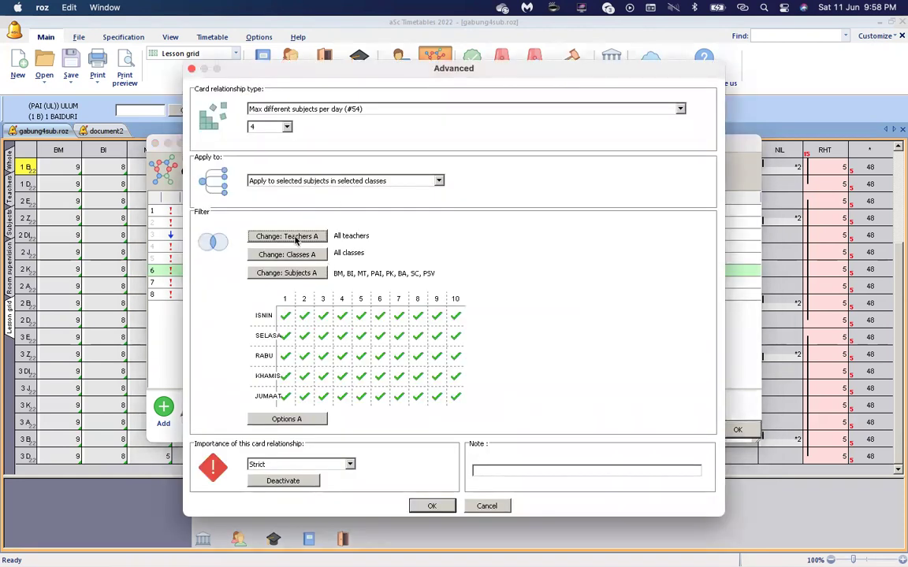
{"action": "left_click", "coordinate": [307, 272]}
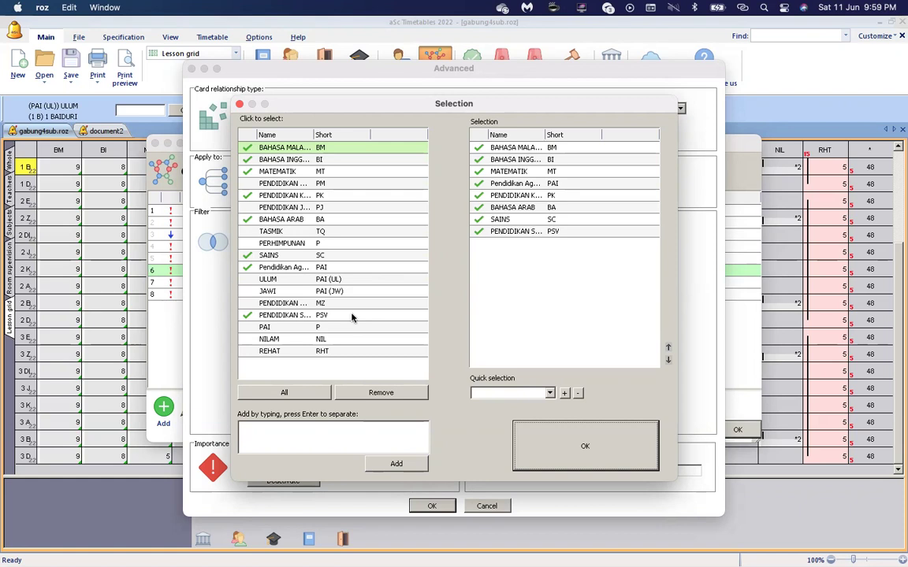
{"action": "left_click", "coordinate": [525, 444]}
{"action": "left_click", "coordinate": [432, 506]}
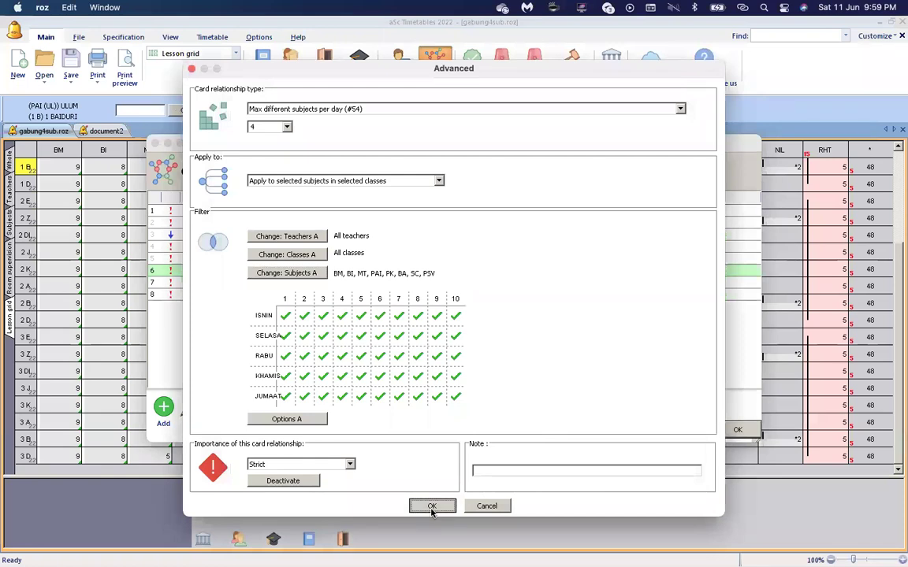
{"action": "left_click", "coordinate": [734, 429]}
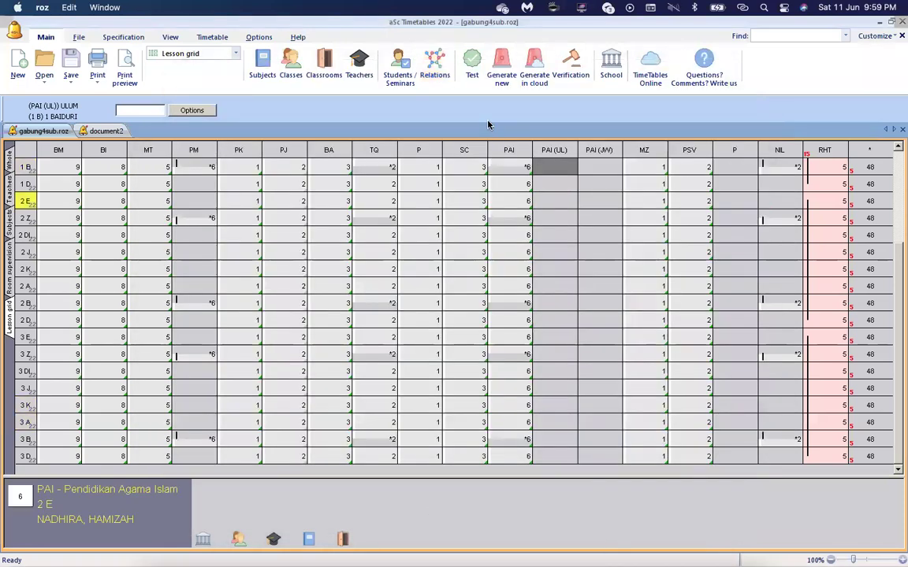
Test the timetable after removing unlocked cards and close the successful test results.
{"action": "left_click", "coordinate": [472, 63]}
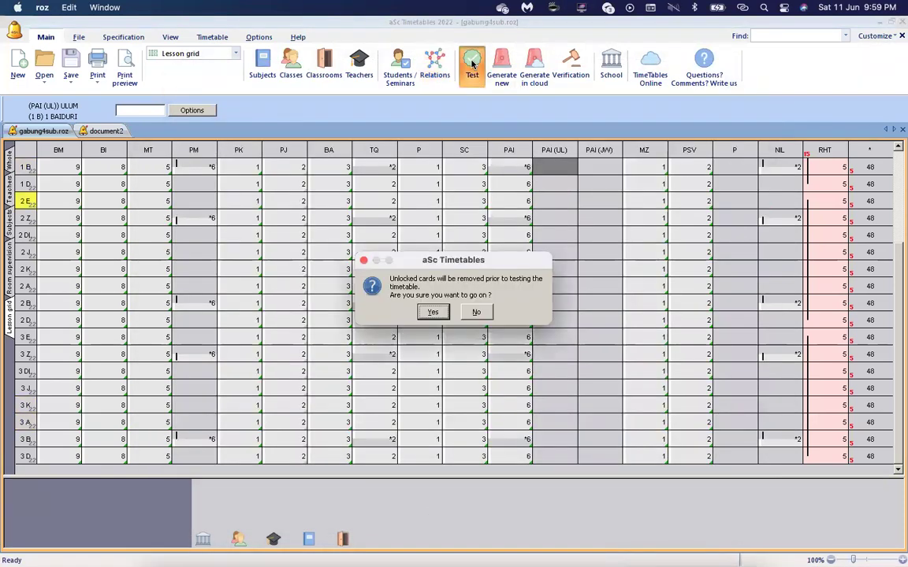
{"action": "left_click", "coordinate": [434, 313]}
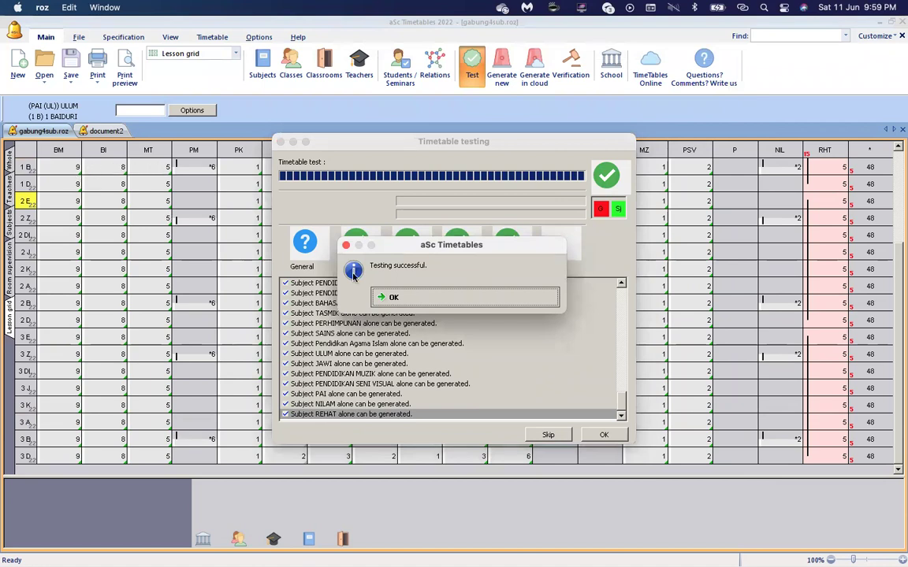
{"action": "left_click", "coordinate": [400, 299]}
{"action": "left_click", "coordinate": [602, 435]}
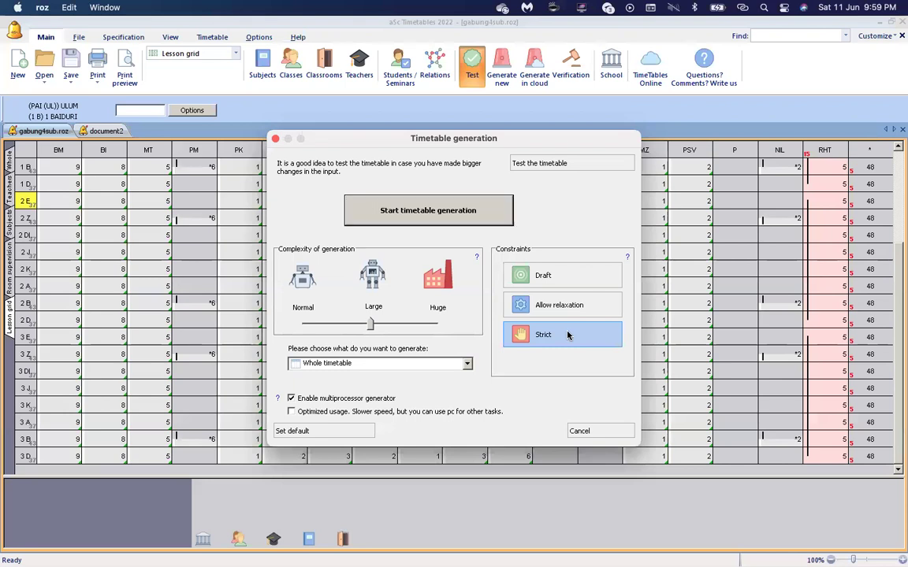
Generate the whole timetable and page the print preview to class 1 EMERALD.
{"action": "left_click", "coordinate": [449, 208]}
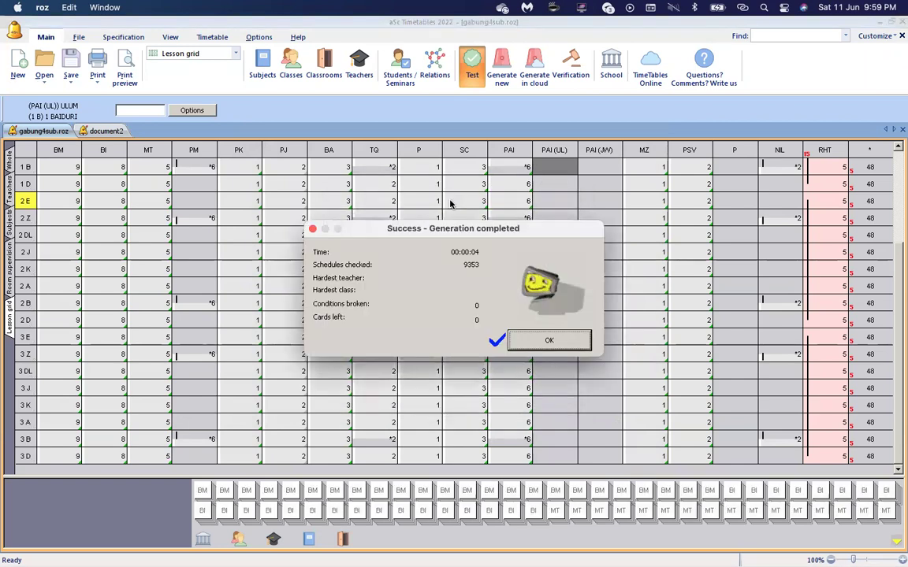
{"action": "left_click", "coordinate": [564, 344]}
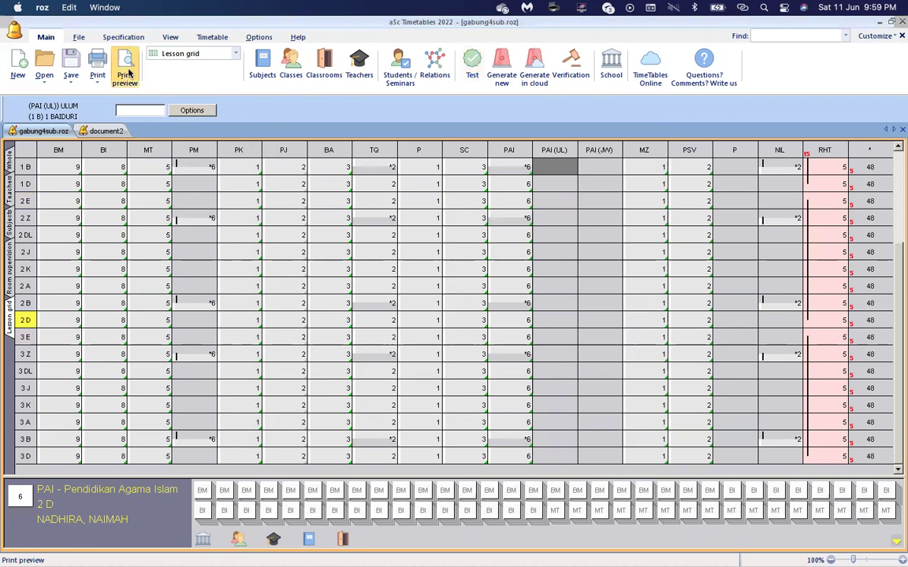
{"action": "left_click", "coordinate": [124, 67]}
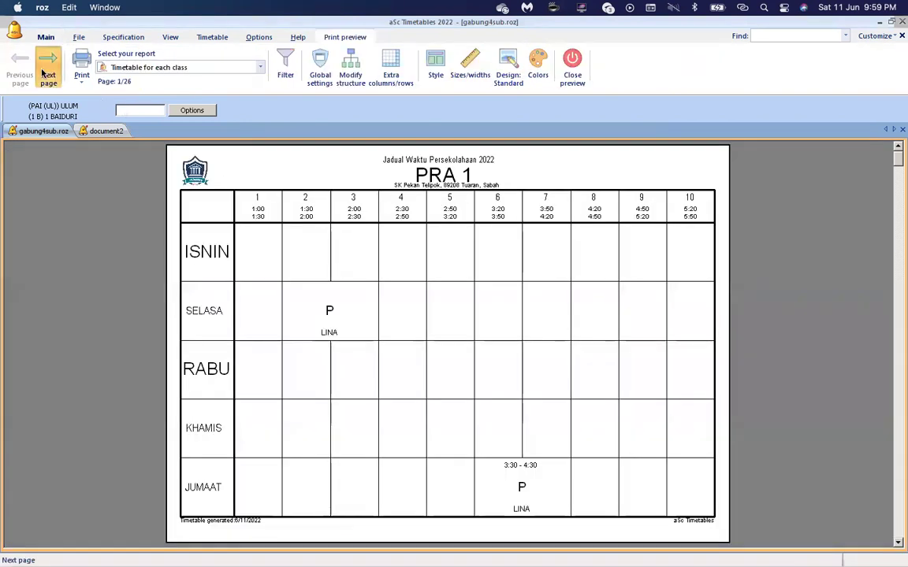
{"action": "left_click", "coordinate": [45, 69]}
{"action": "left_click", "coordinate": [45, 71]}
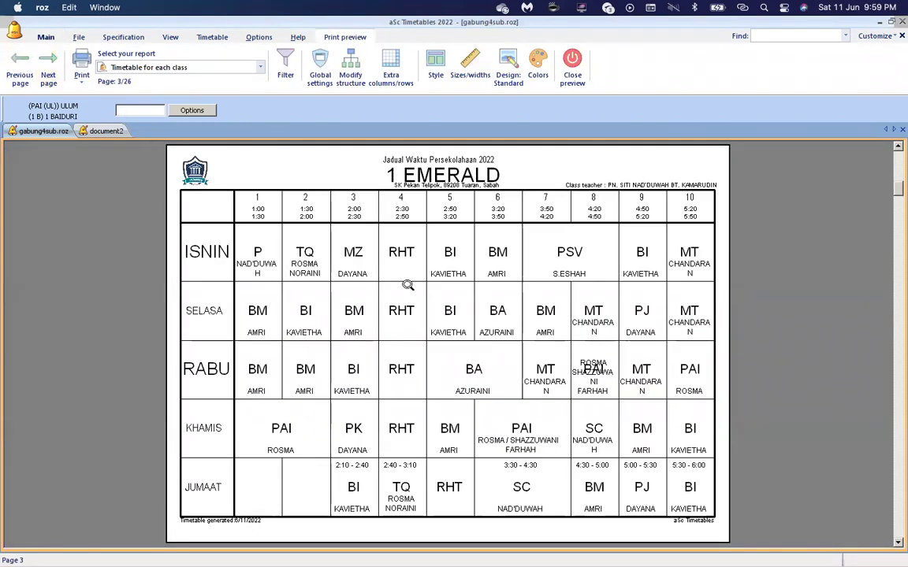
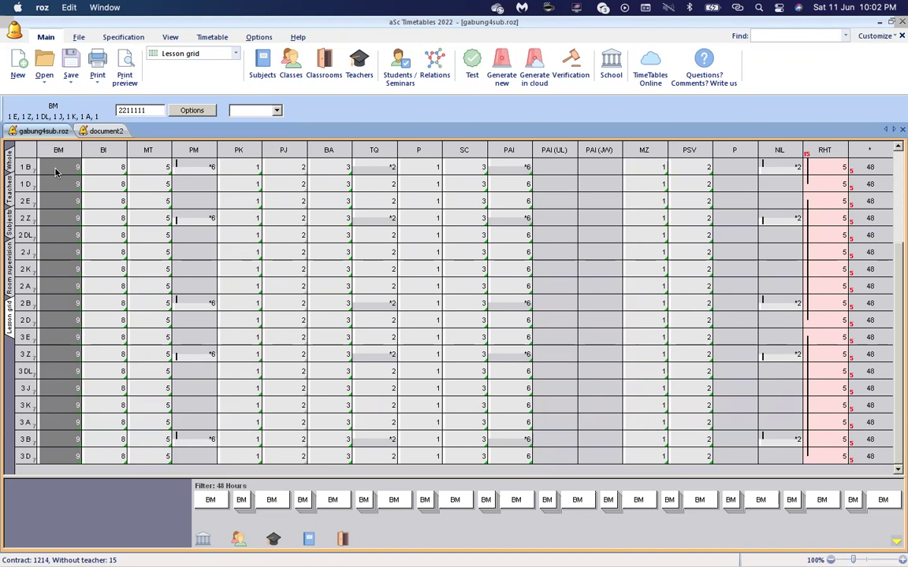
Change the BM distribution to 222111 and the BI distribution to 22211 for every class.
{"action": "key", "text": "BackSpace"}
{"action": "key", "text": "BackSpace"}
{"action": "key", "text": "BackSpace"}
{"action": "key", "text": "BackSpace"}
{"action": "key", "text": "BackSpace"}
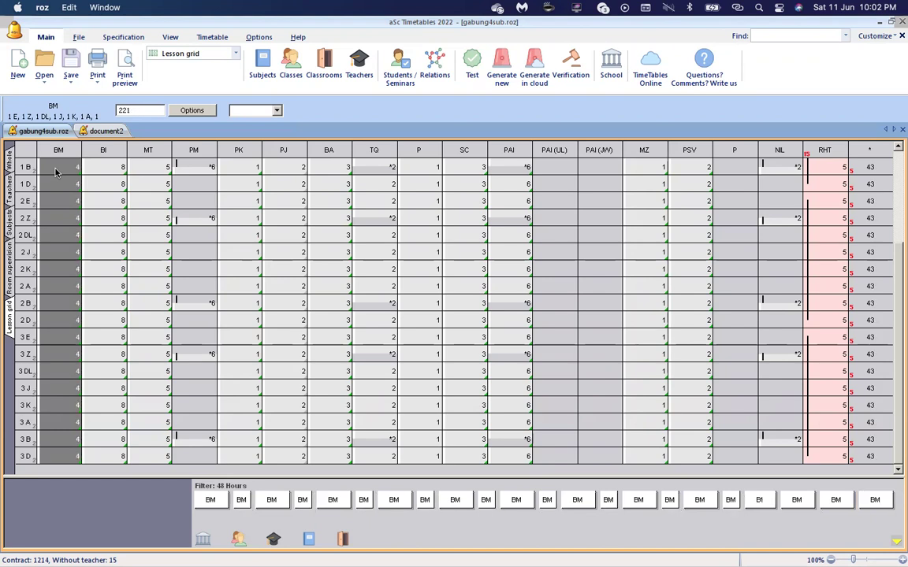
{"action": "type", "text": "2111"}
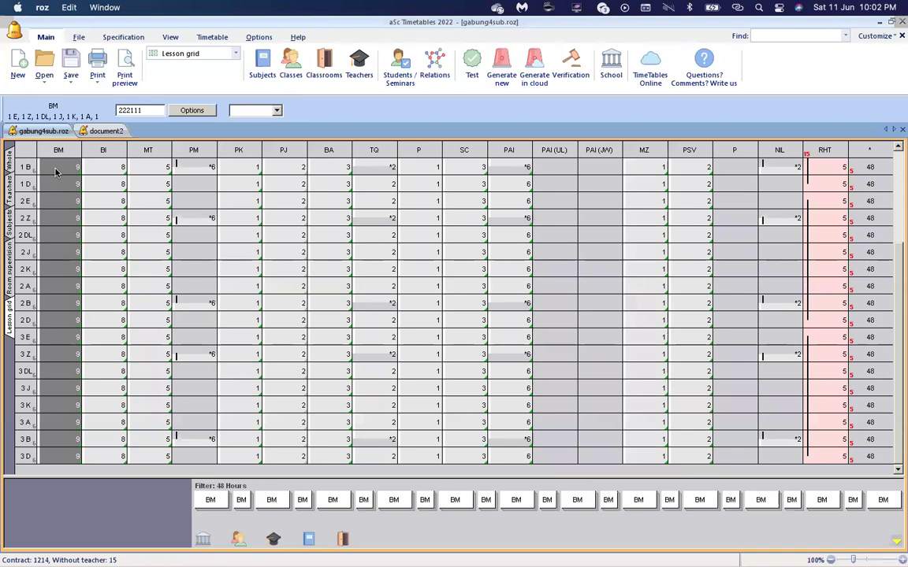
{"action": "key", "text": "Right"}
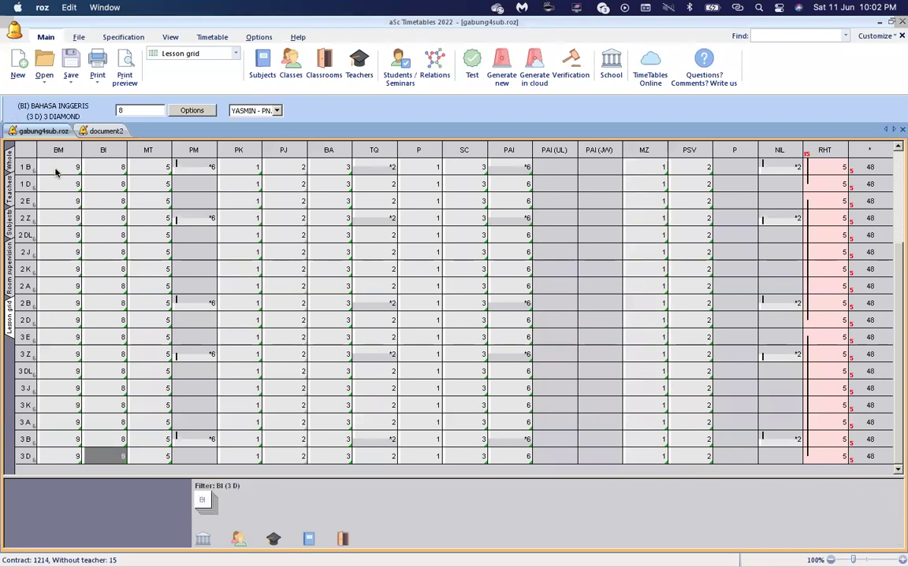
{"action": "key", "text": "shift+Up"}
{"action": "key", "text": "shift+Up"}
{"action": "key", "text": "shift+Up"}
{"action": "key", "text": "shift+Up"}
{"action": "key", "text": "shift+Up"}
{"action": "key", "text": "shift+Up"}
{"action": "key", "text": "shift+Up"}
{"action": "key", "text": "shift+Up"}
{"action": "key", "text": "shift+Up"}
{"action": "key", "text": "shift+Up"}
{"action": "key", "text": "shift+Up"}
{"action": "key", "text": "shift+Up"}
{"action": "key", "text": "shift+Up"}
{"action": "key", "text": "shift+Up"}
{"action": "key", "text": "shift+Up"}
{"action": "key", "text": "shift+Up"}
{"action": "key", "text": "shift+Up"}
{"action": "key", "text": "shift+Up"}
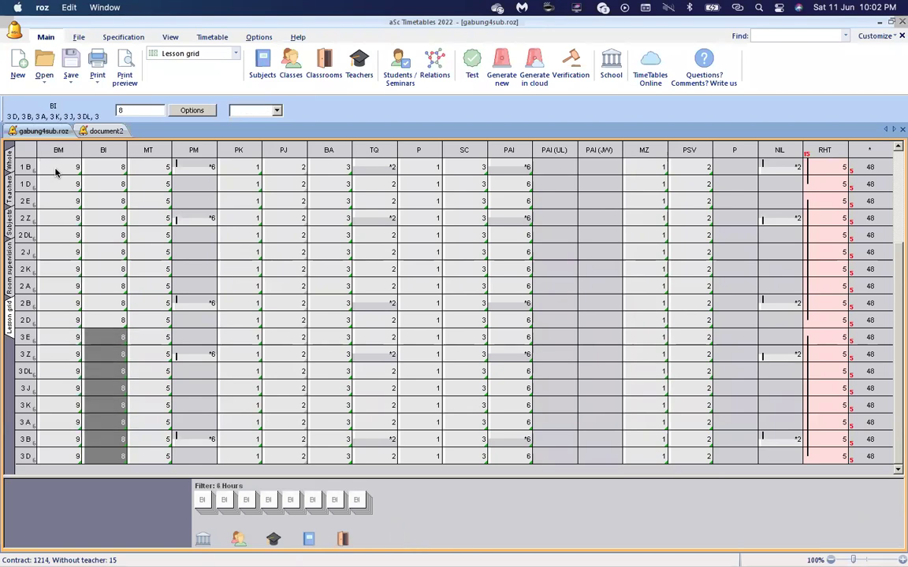
{"action": "key", "text": "shift+Up"}
{"action": "key", "text": "shift+Up"}
{"action": "key", "text": "shift+Up"}
{"action": "key", "text": "shift+Up"}
{"action": "key", "text": "shift+Up"}
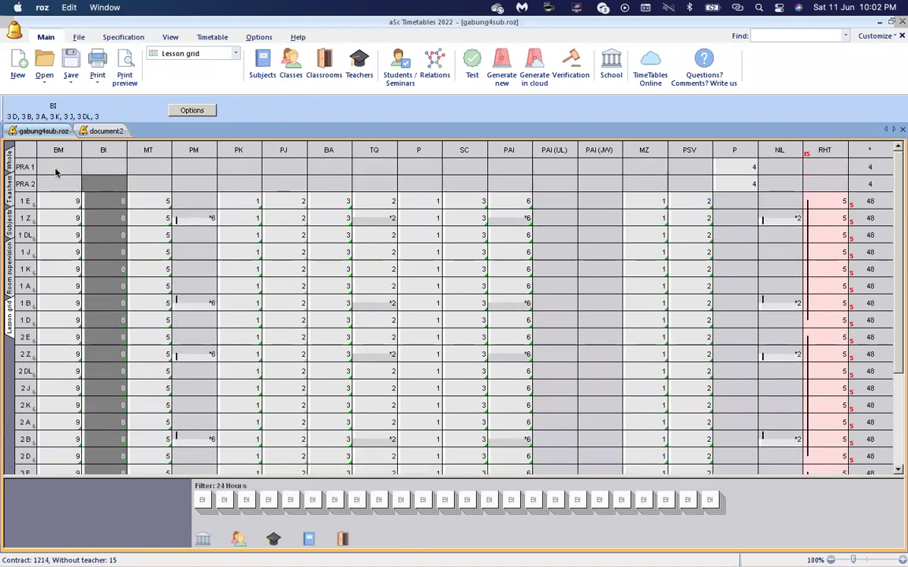
{"action": "type", "text": "4"}
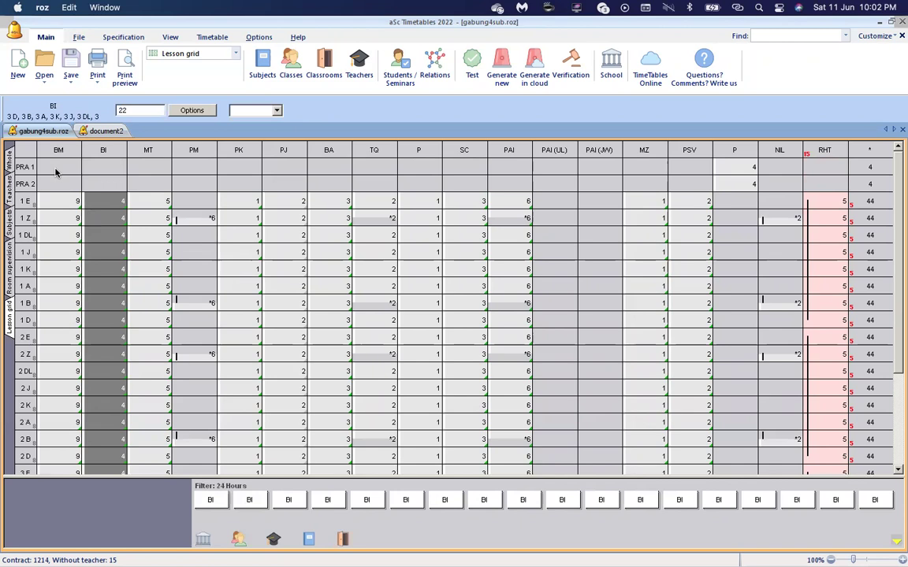
{"action": "type", "text": "6"}
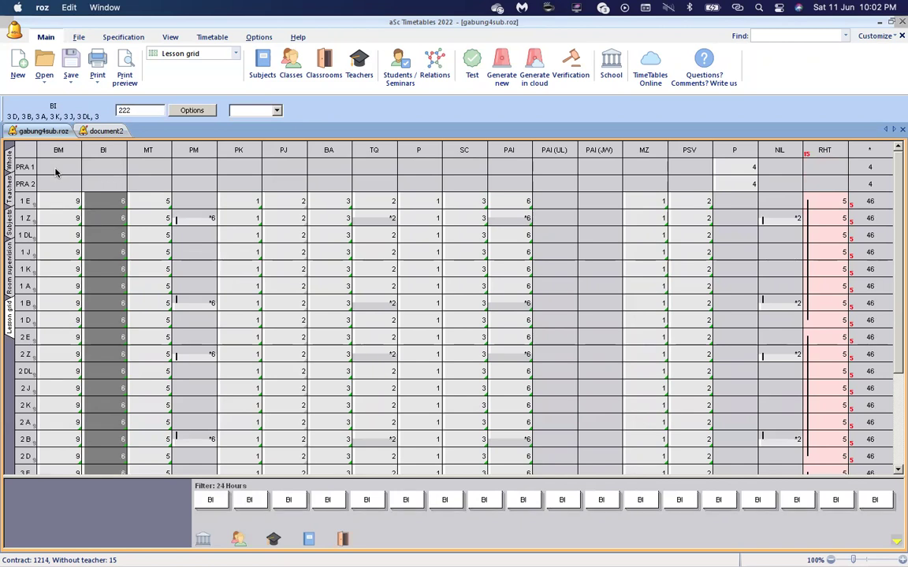
{"action": "type", "text": "8"}
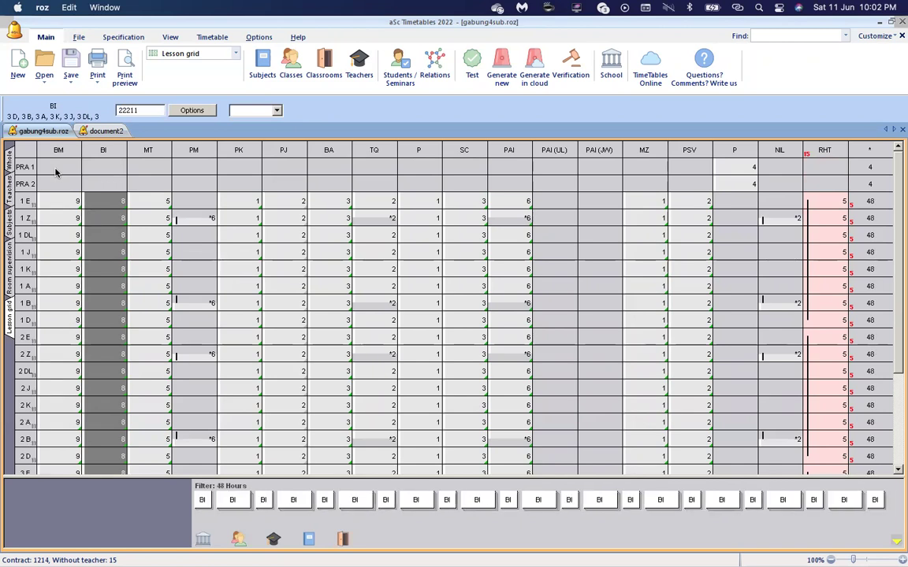
{"action": "type", "text": "4"}
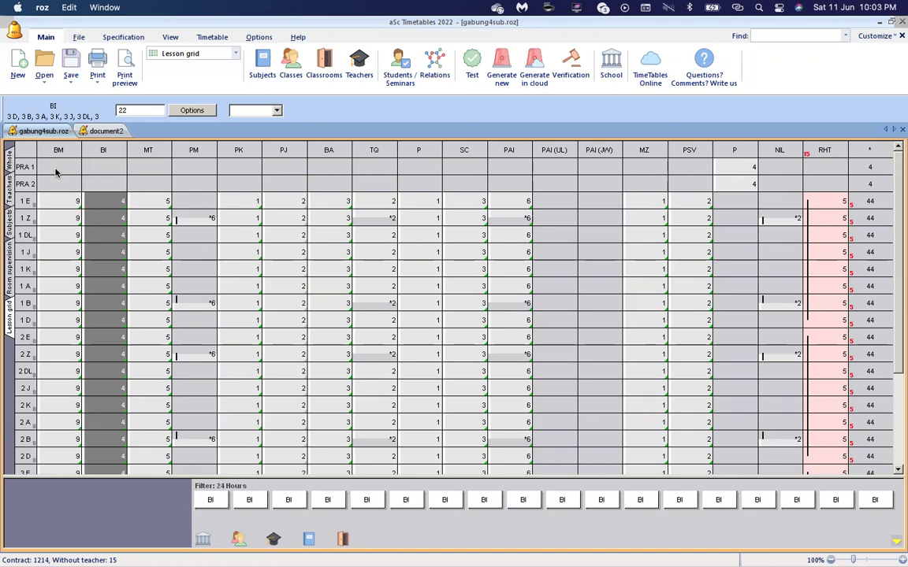
{"action": "type", "text": "8"}
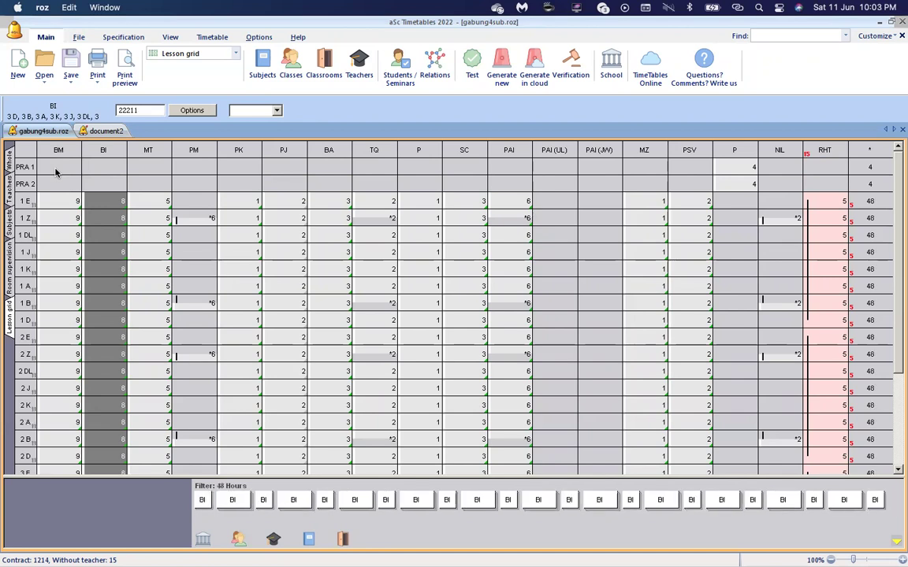
Set the MT lessons of all classes to a 221 distribution.
{"action": "left_click", "coordinate": [168, 200]}
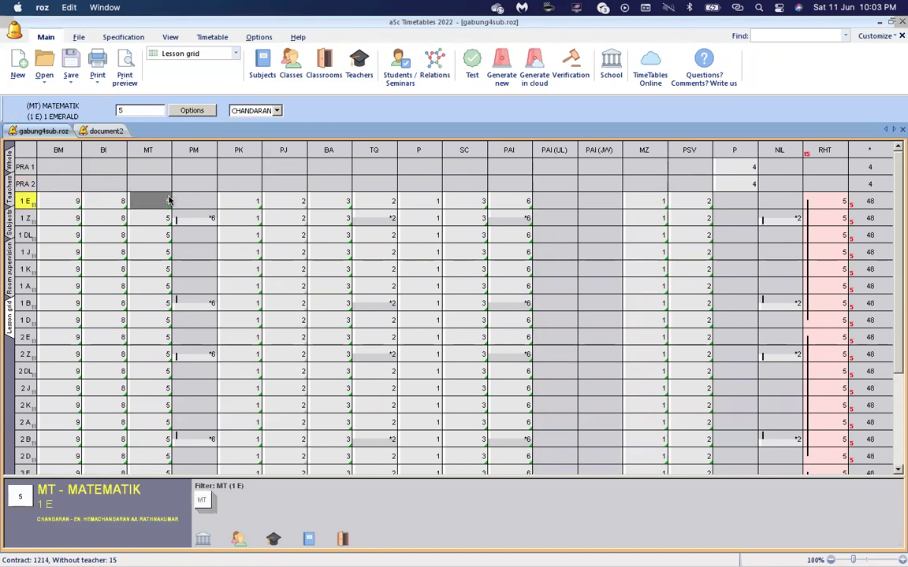
{"action": "key", "text": "shift+Down"}
{"action": "key", "text": "shift+Down"}
{"action": "key", "text": "shift+Down"}
{"action": "key", "text": "shift+Down"}
{"action": "key", "text": "shift+Down"}
{"action": "key", "text": "shift+Down"}
{"action": "key", "text": "shift+Down"}
{"action": "key", "text": "shift+Down"}
{"action": "key", "text": "shift+Down"}
{"action": "key", "text": "shift+Down"}
{"action": "key", "text": "shift+Down"}
{"action": "key", "text": "shift+Down"}
{"action": "key", "text": "shift+Down"}
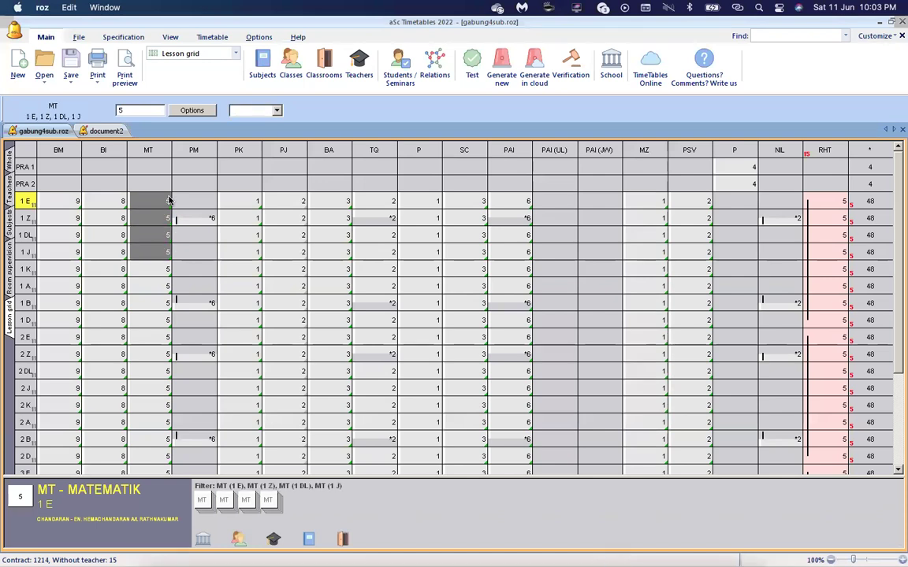
{"action": "key", "text": "shift+Down"}
{"action": "key", "text": "shift+Down"}
{"action": "key", "text": "shift+Down"}
{"action": "key", "text": "shift+Down"}
{"action": "key", "text": "shift+Down"}
{"action": "key", "text": "shift+Down"}
{"action": "key", "text": "shift+Down"}
{"action": "key", "text": "shift+Down"}
{"action": "key", "text": "shift+Down"}
{"action": "key", "text": "shift+Down"}
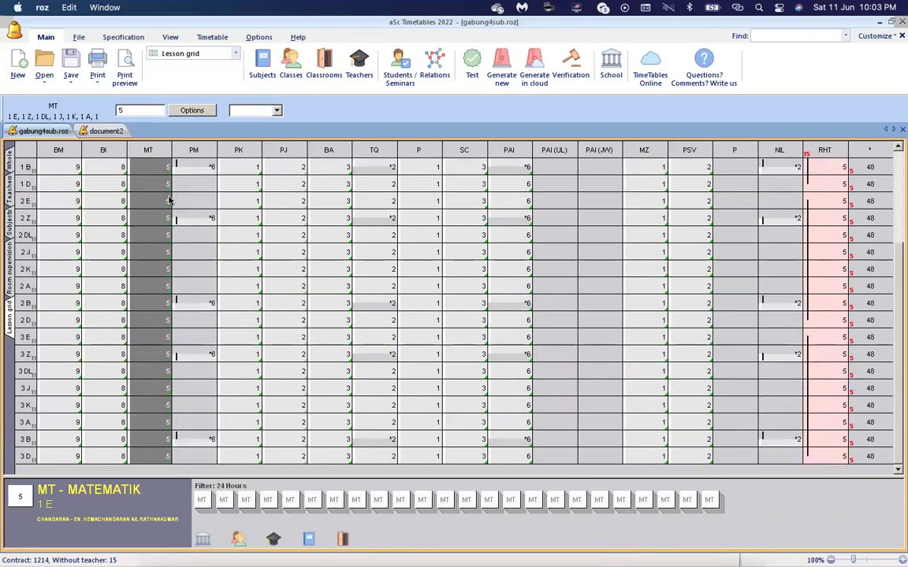
{"action": "key", "text": "shift+End"}
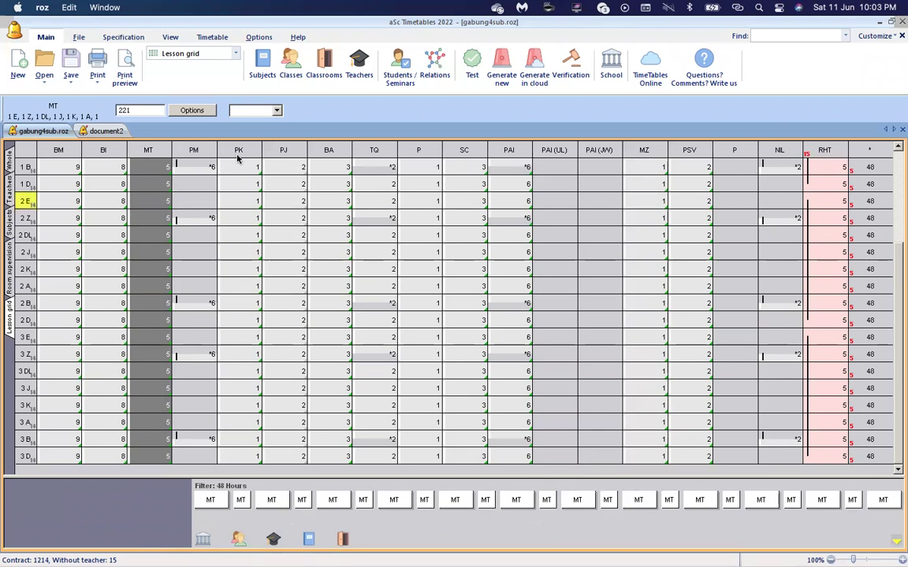
Inspect the PK, PJ and BA lessons of class 1 B.
{"action": "left_click", "coordinate": [259, 171]}
{"action": "left_click", "coordinate": [289, 171]}
{"action": "left_click", "coordinate": [345, 170]}
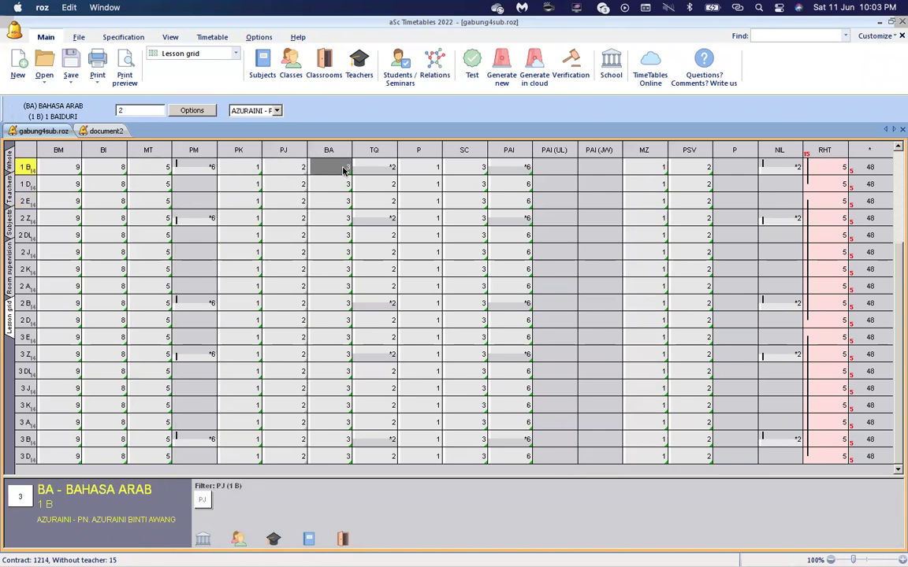
Test the timetable data after removing unlocked cards, then start whole-timetable generation.
{"action": "left_click", "coordinate": [405, 170]}
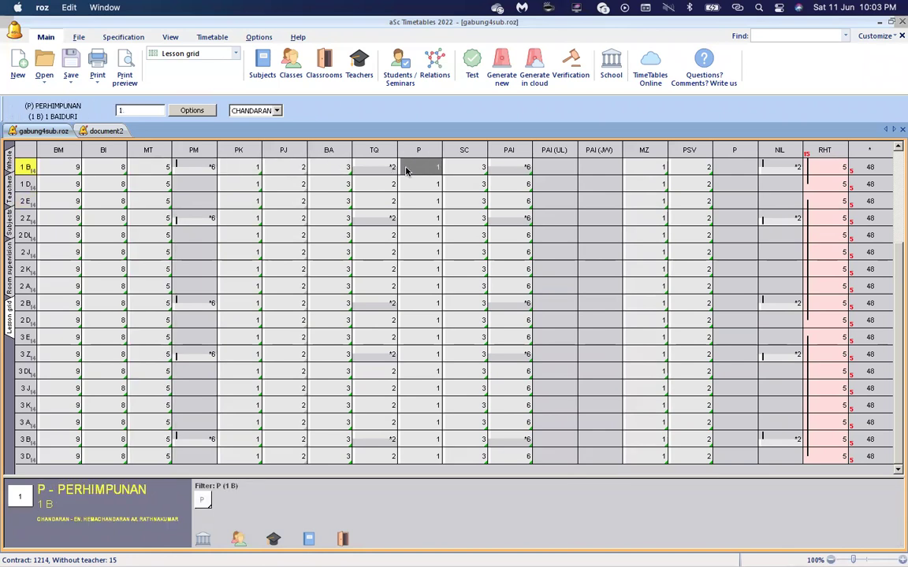
{"action": "left_click", "coordinate": [472, 65]}
{"action": "left_click", "coordinate": [433, 313]}
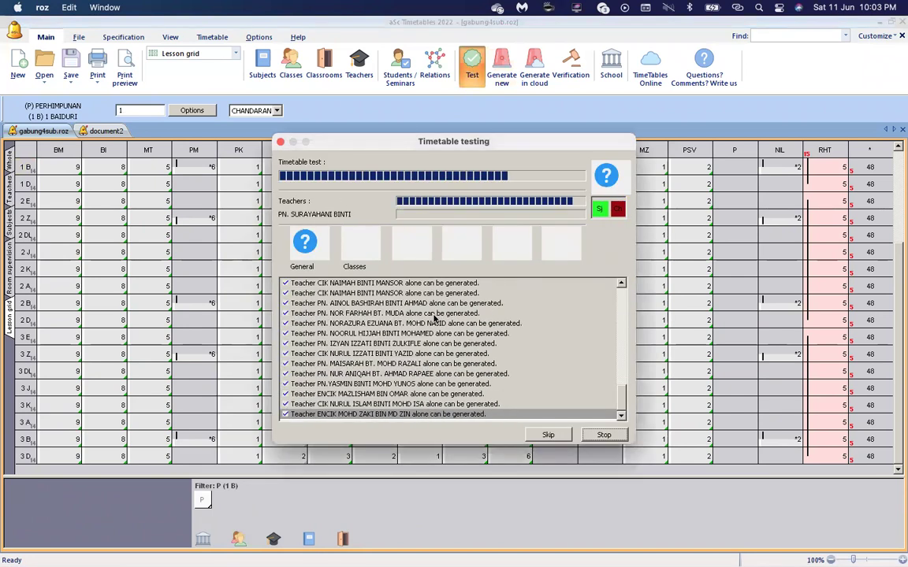
{"action": "left_click", "coordinate": [470, 304]}
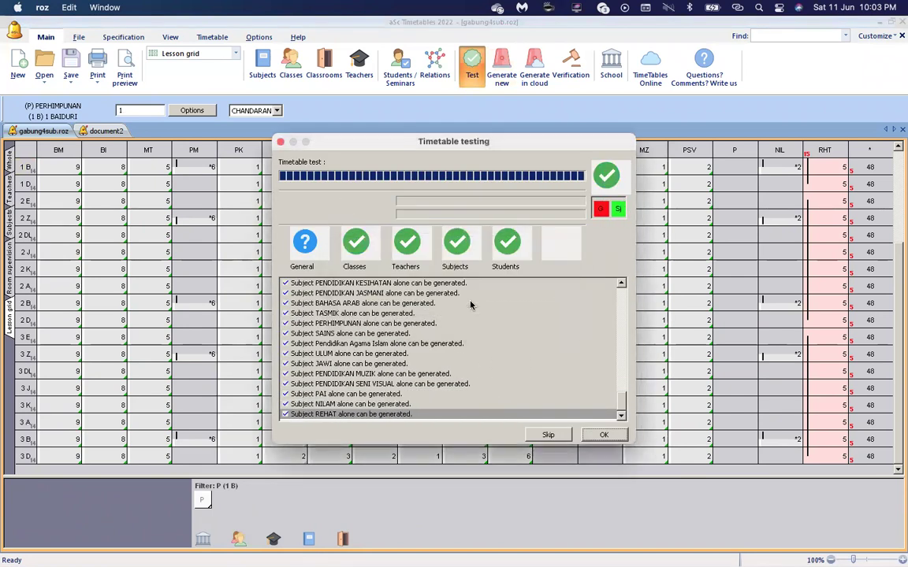
{"action": "left_click", "coordinate": [602, 434]}
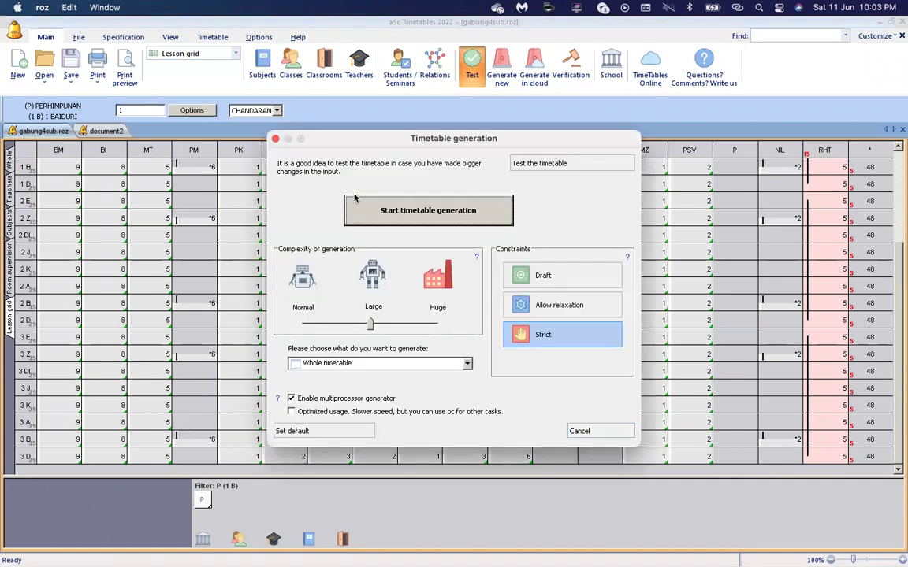
{"action": "left_click", "coordinate": [361, 207]}
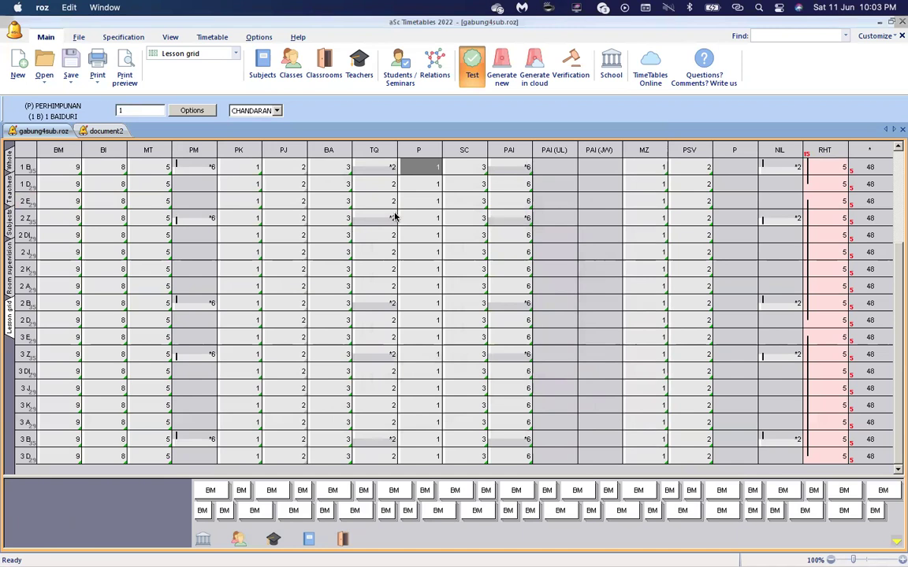
Run Generate new again, finishing with 0 conditions broken and 0 cards left.
{"action": "left_click", "coordinate": [531, 341]}
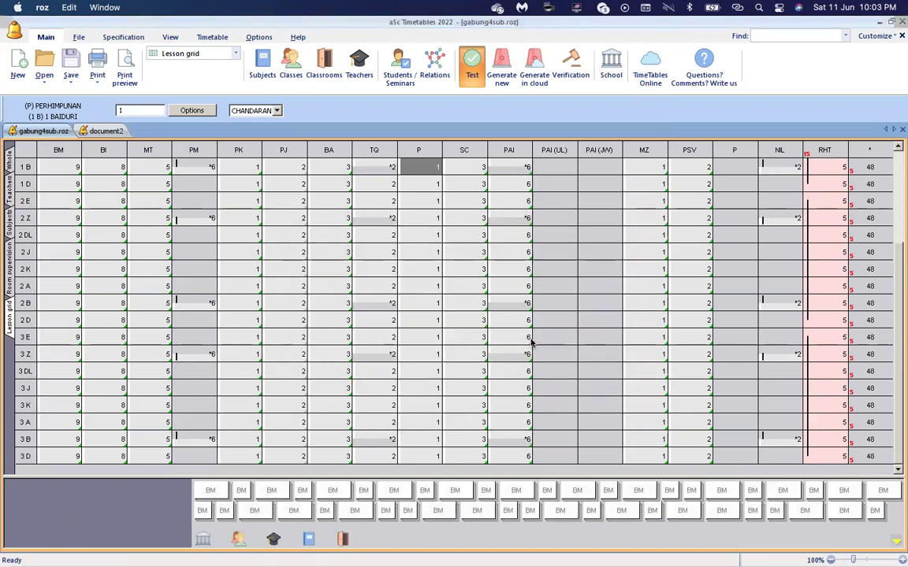
{"action": "left_click", "coordinate": [501, 67]}
{"action": "left_click", "coordinate": [460, 218]}
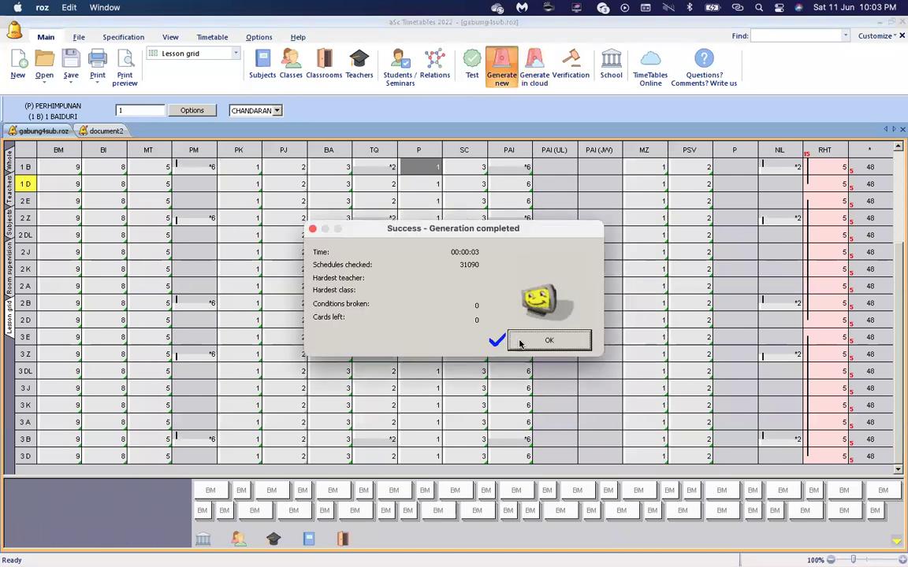
{"action": "left_click", "coordinate": [526, 340]}
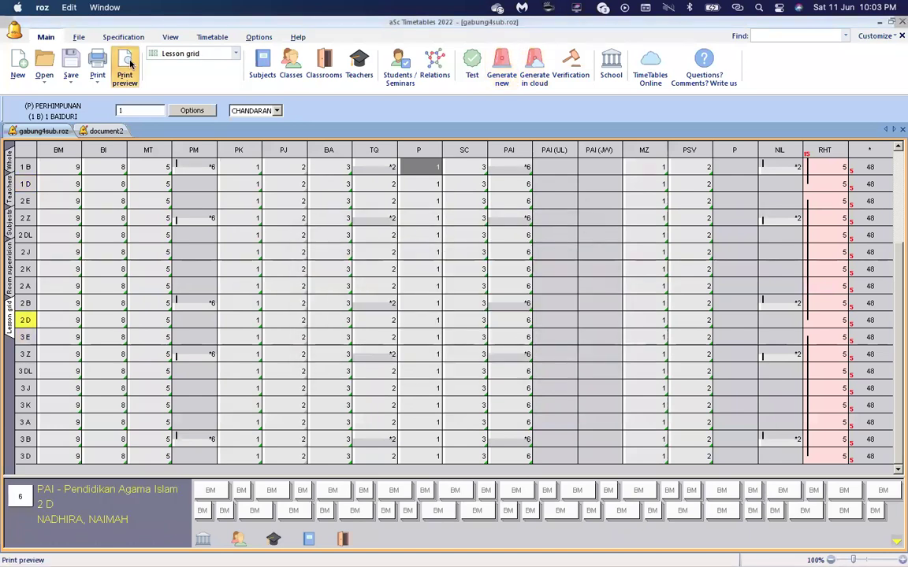
{"action": "left_click", "coordinate": [126, 65]}
{"action": "left_click", "coordinate": [47, 67]}
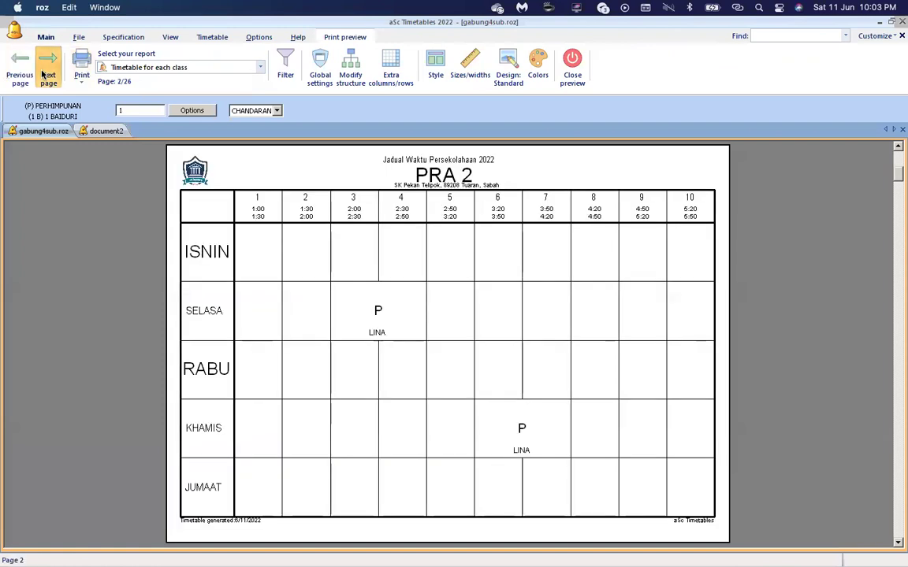
{"action": "left_click", "coordinate": [47, 67]}
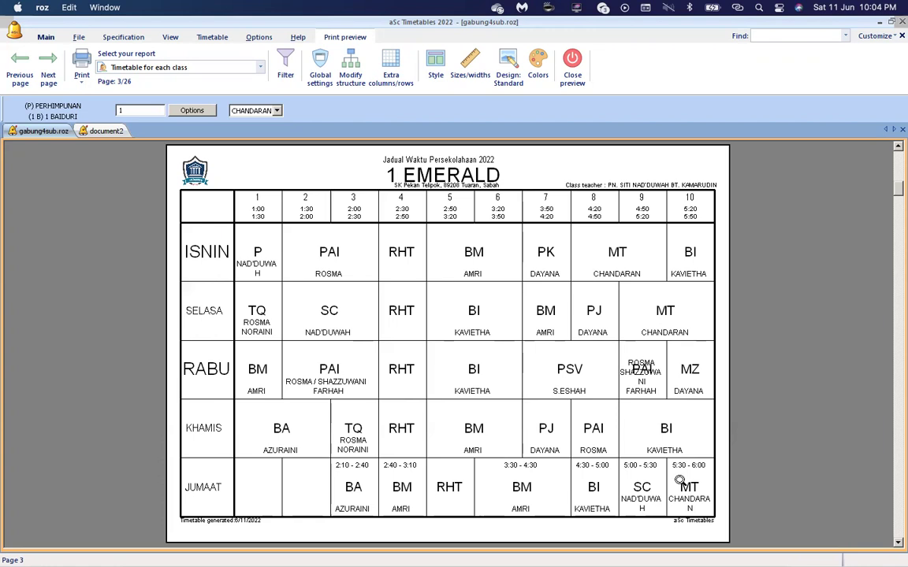
{"action": "left_click", "coordinate": [573, 69]}
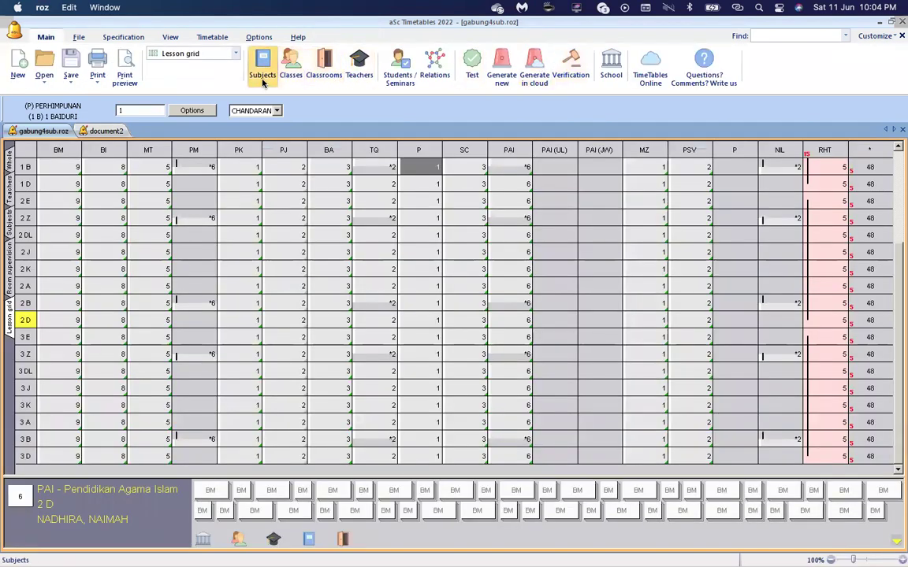
Give Bahasa Malaysia a Medium weekly card distribution, applied to all subjects except PJ.
{"action": "left_click", "coordinate": [263, 79]}
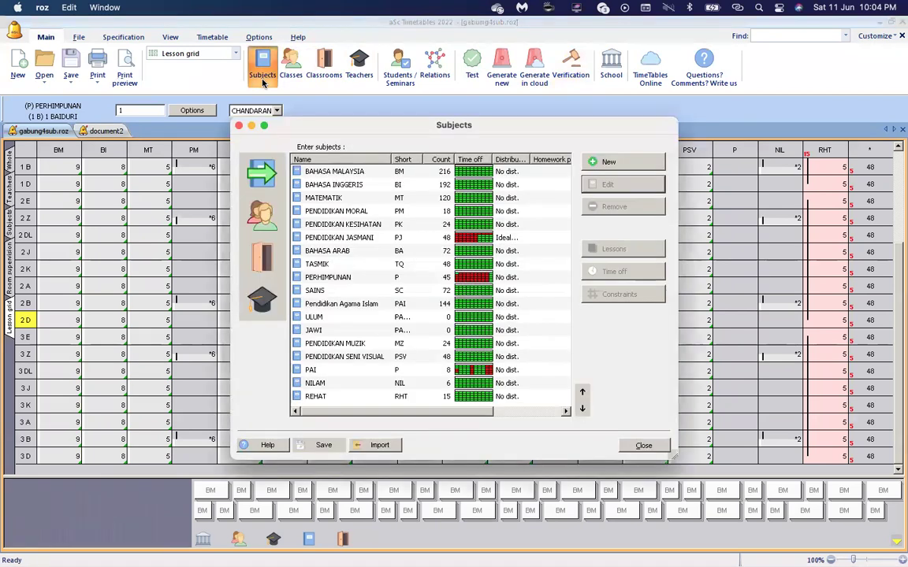
{"action": "left_click", "coordinate": [471, 173]}
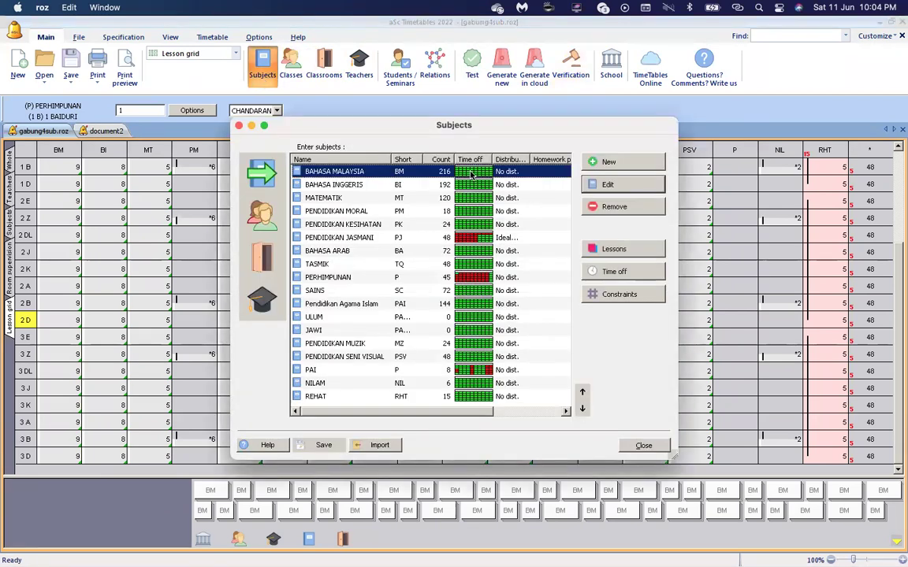
{"action": "left_click", "coordinate": [630, 294]}
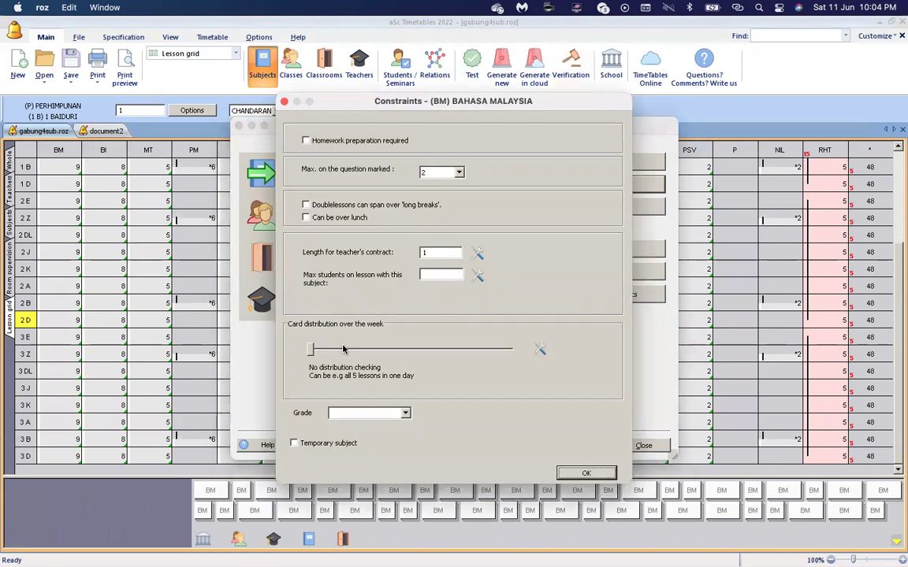
{"action": "left_click", "coordinate": [369, 350]}
{"action": "left_click", "coordinate": [387, 350]}
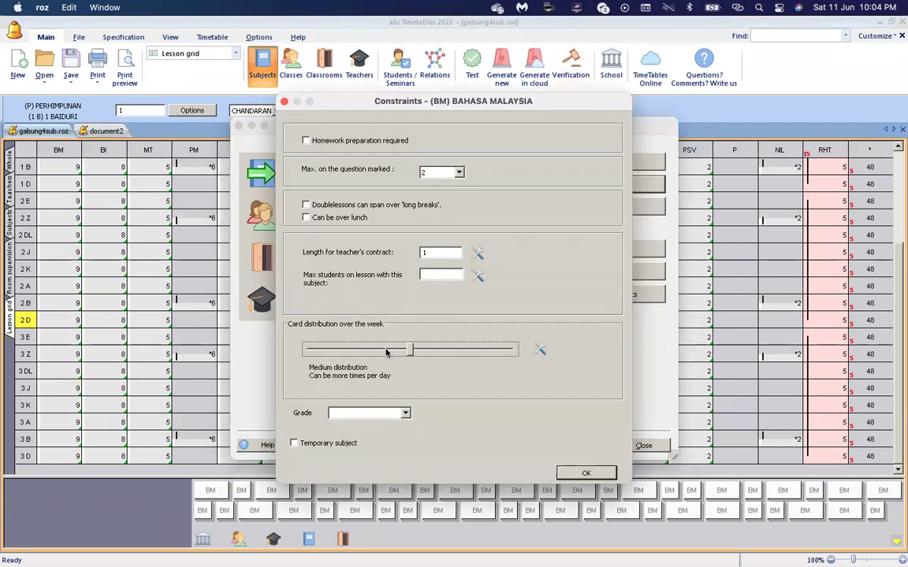
{"action": "left_click", "coordinate": [538, 349]}
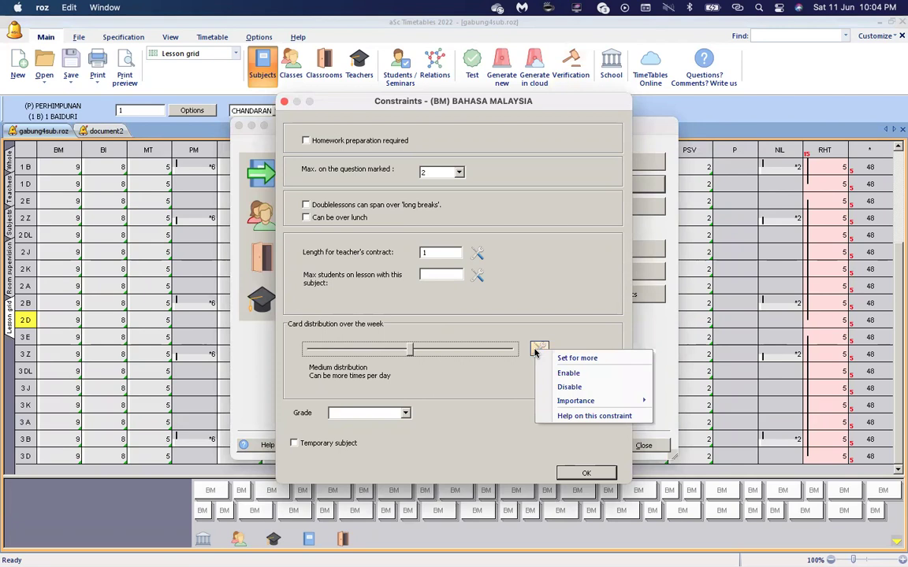
{"action": "left_click", "coordinate": [577, 357]}
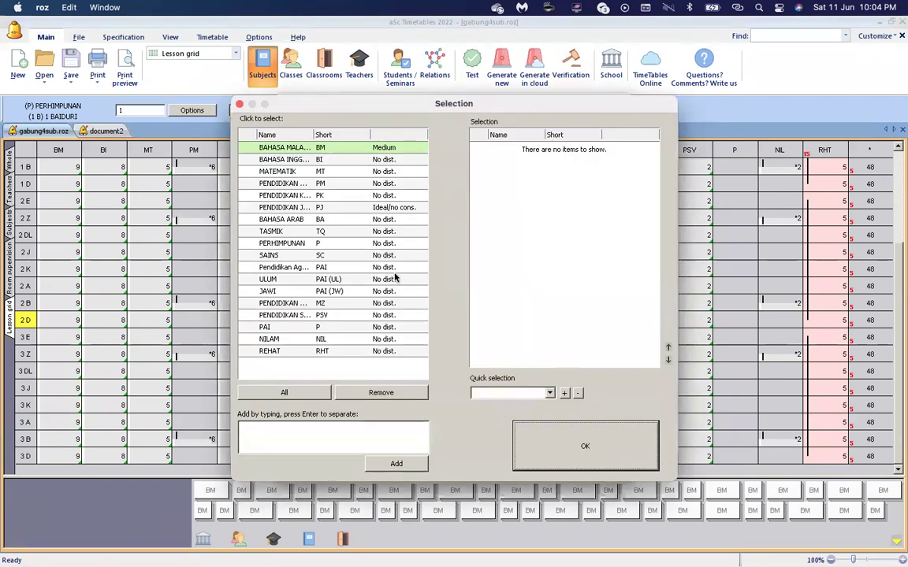
{"action": "left_click", "coordinate": [297, 396]}
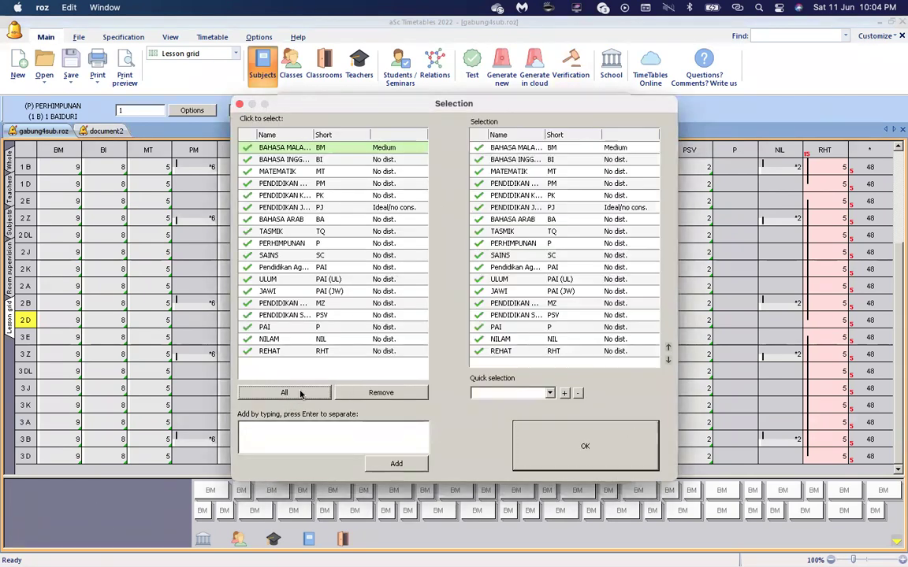
{"action": "left_click", "coordinate": [392, 207]}
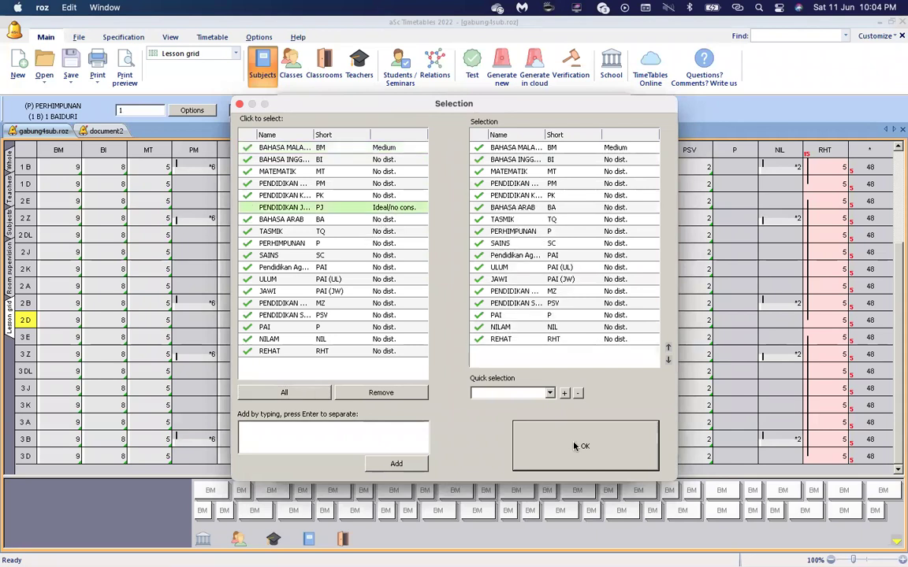
{"action": "left_click", "coordinate": [575, 446]}
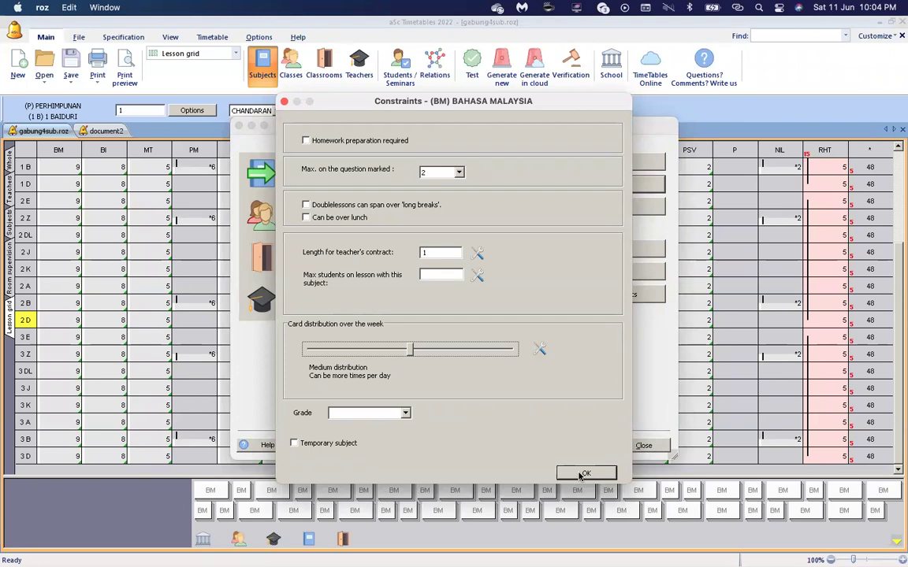
{"action": "left_click", "coordinate": [584, 473]}
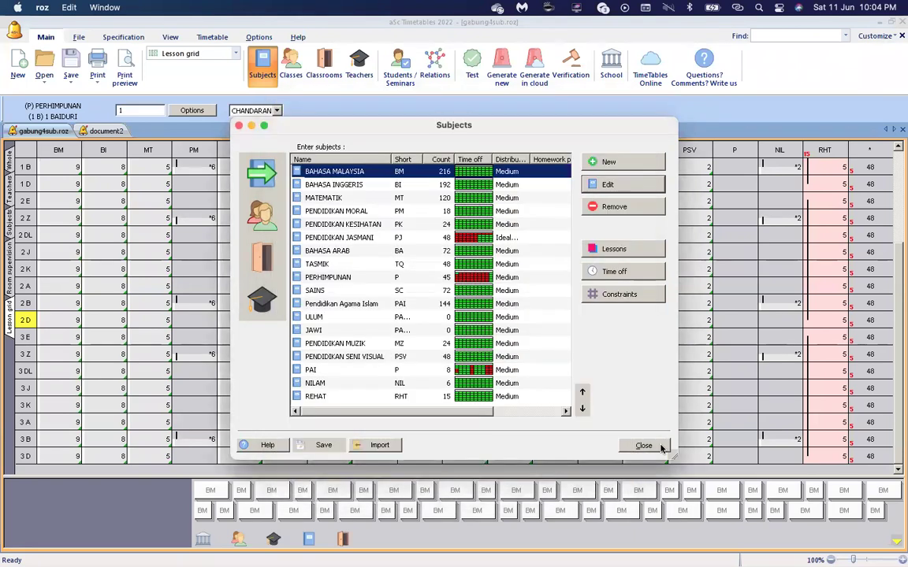
Close the subject list and run the timetable data test, which passes.
{"action": "left_click", "coordinate": [661, 447]}
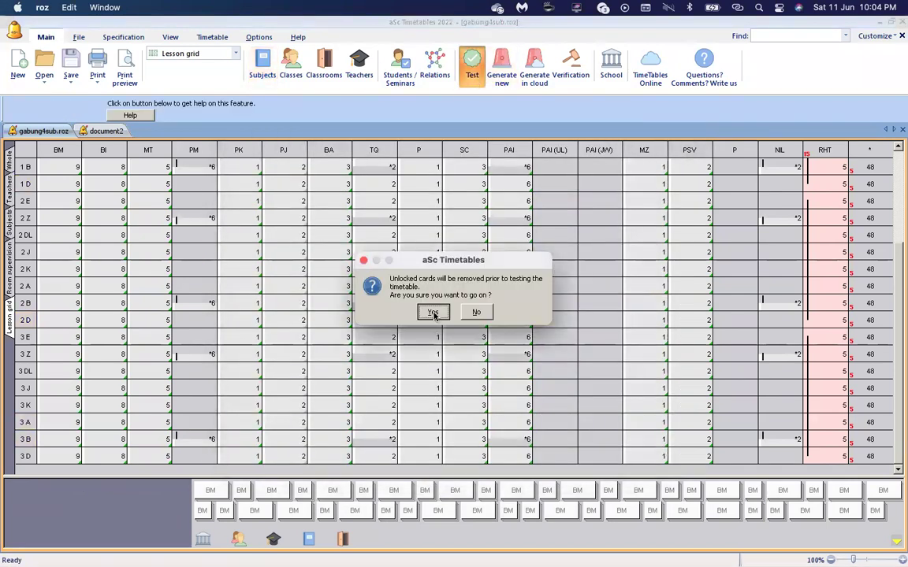
{"action": "left_click", "coordinate": [431, 311]}
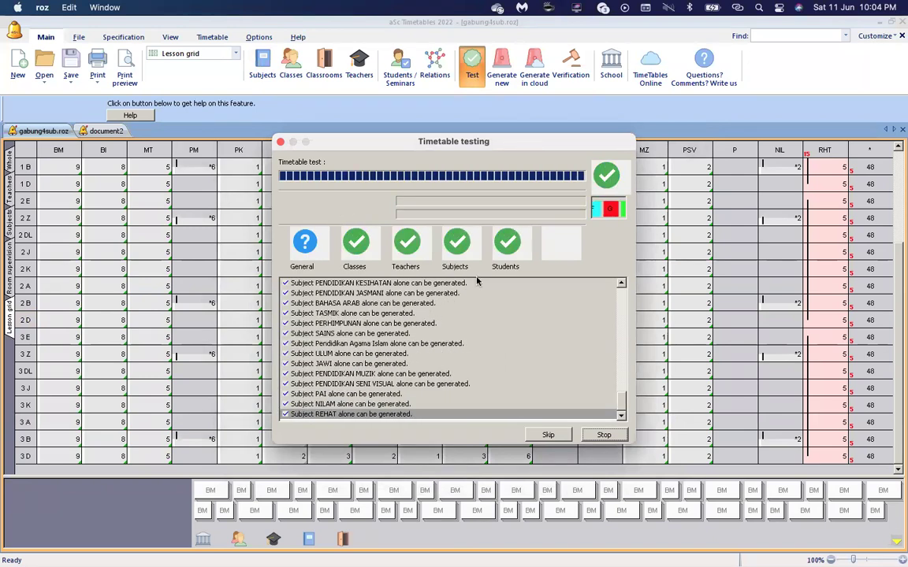
{"action": "left_click", "coordinate": [495, 301]}
{"action": "left_click", "coordinate": [604, 435]}
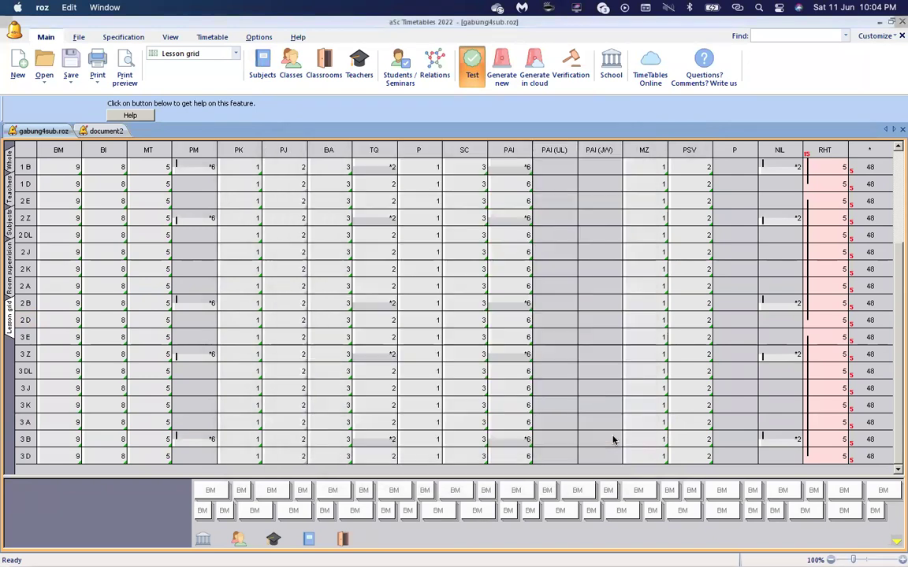
Generate the timetable with 0 broken conditions, then open the class timetables print preview.
{"action": "left_click", "coordinate": [451, 219]}
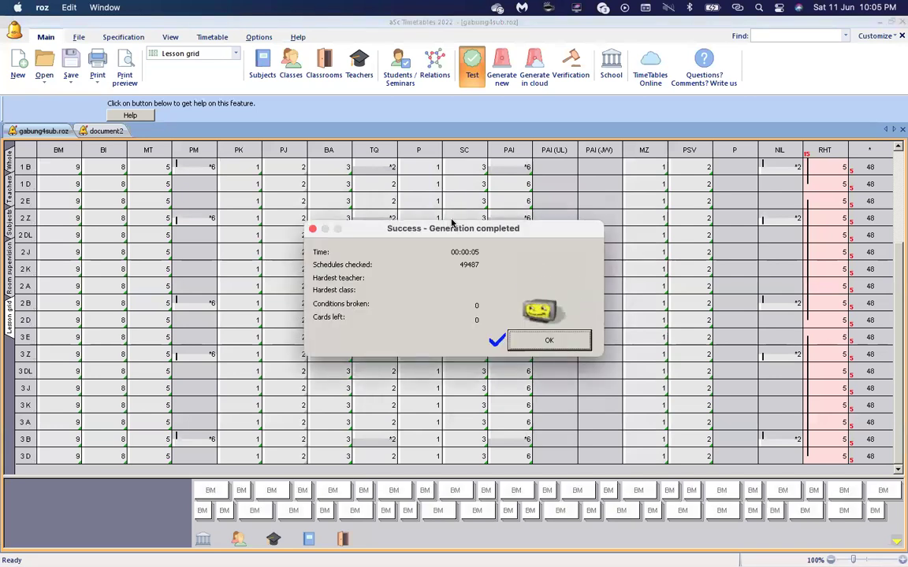
{"action": "left_click", "coordinate": [543, 345]}
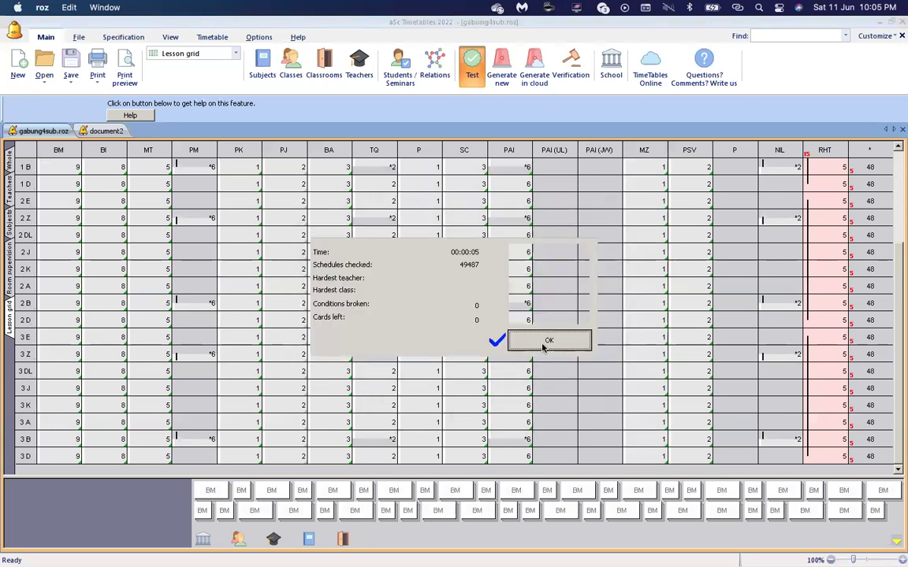
{"action": "left_click", "coordinate": [120, 70]}
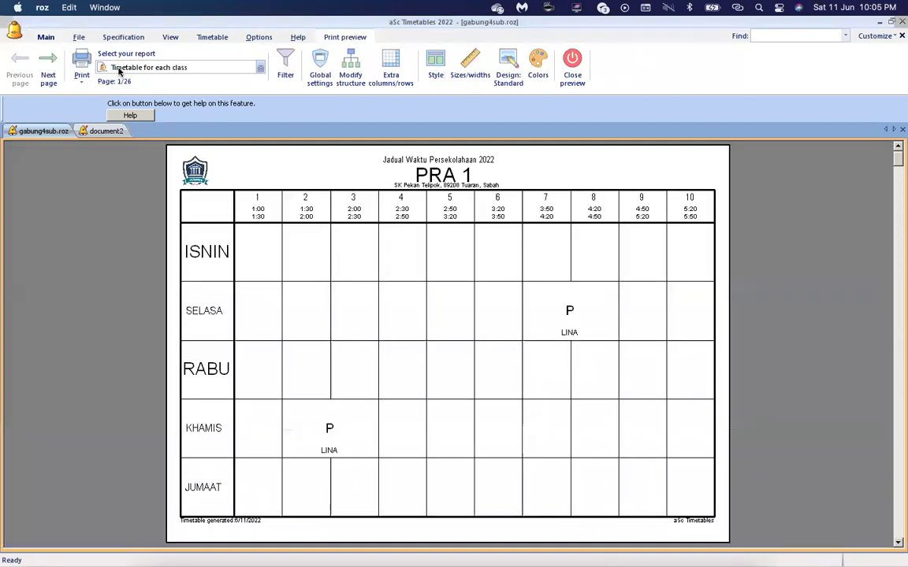
Page through the PRA 2, 1 EMERALD and 1 ZAMRUD timetables, then close the preview.
{"action": "left_click", "coordinate": [48, 67]}
{"action": "left_click", "coordinate": [48, 73]}
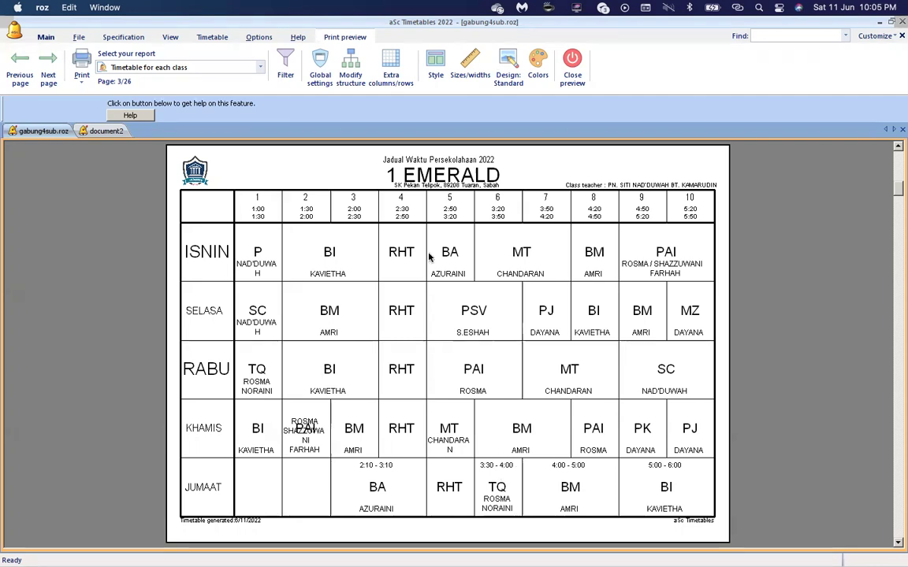
{"action": "left_click", "coordinate": [48, 77]}
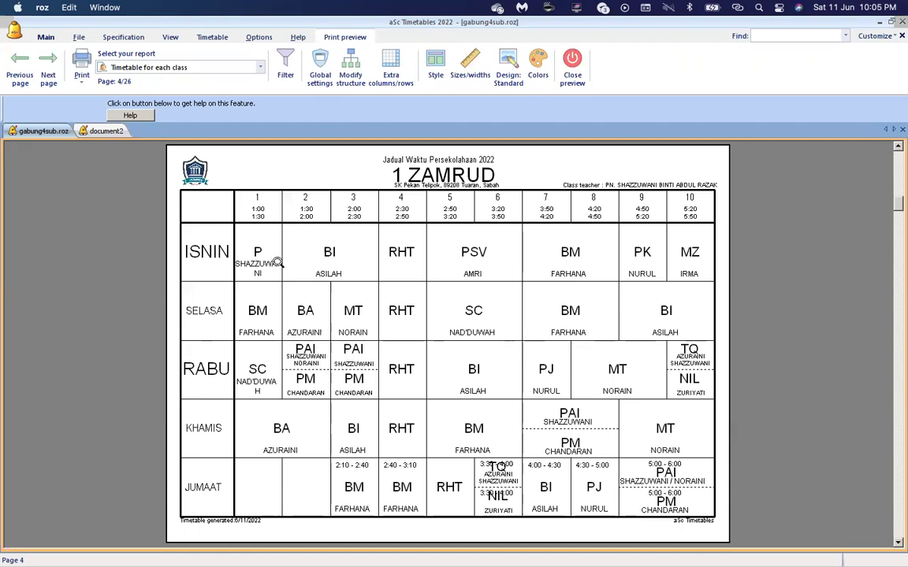
{"action": "left_click", "coordinate": [573, 71]}
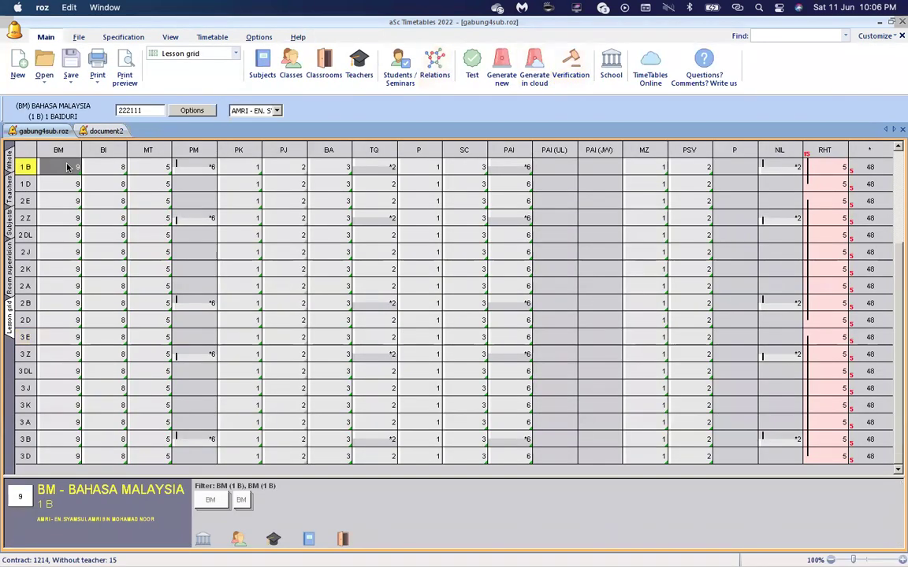
Try setting BM to 8 lessons for classes 1 E through 3 D, then undo it.
{"action": "key", "text": "Up"}
{"action": "key", "text": "Up"}
{"action": "key", "text": "Up"}
{"action": "key", "text": "Up"}
{"action": "key", "text": "Up"}
{"action": "key", "text": "Up"}
{"action": "key", "text": "Up"}
{"action": "key", "text": "Up"}
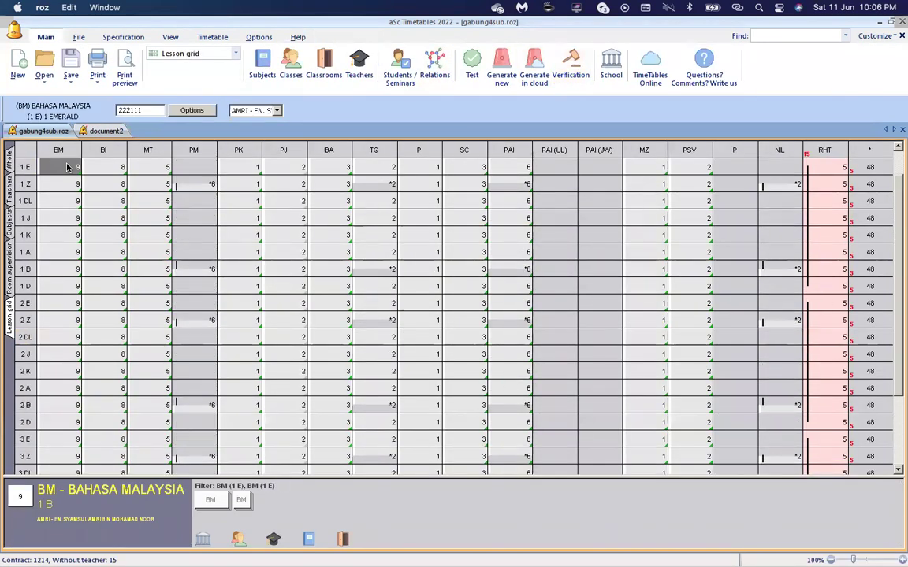
{"action": "key", "text": "Down"}
{"action": "key", "text": "Down"}
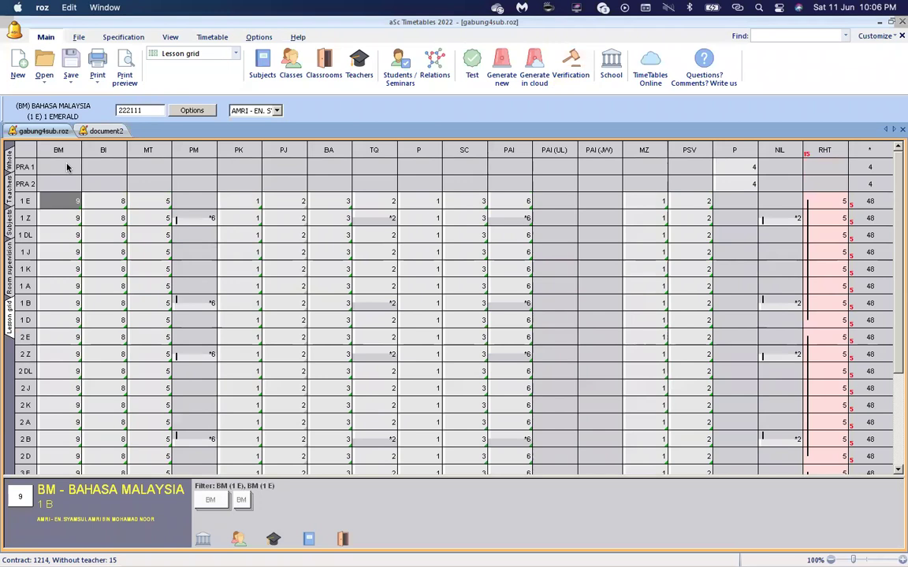
{"action": "key", "text": "shift+Down"}
{"action": "key", "text": "shift+Down"}
{"action": "key", "text": "shift+Down"}
{"action": "key", "text": "shift+Down"}
{"action": "key", "text": "shift+Down"}
{"action": "key", "text": "shift+Down"}
{"action": "key", "text": "shift+Down"}
{"action": "key", "text": "shift+Down"}
{"action": "key", "text": "shift+Down"}
{"action": "key", "text": "shift+Down"}
{"action": "key", "text": "shift+Down"}
{"action": "key", "text": "shift+Down"}
{"action": "key", "text": "shift+Down"}
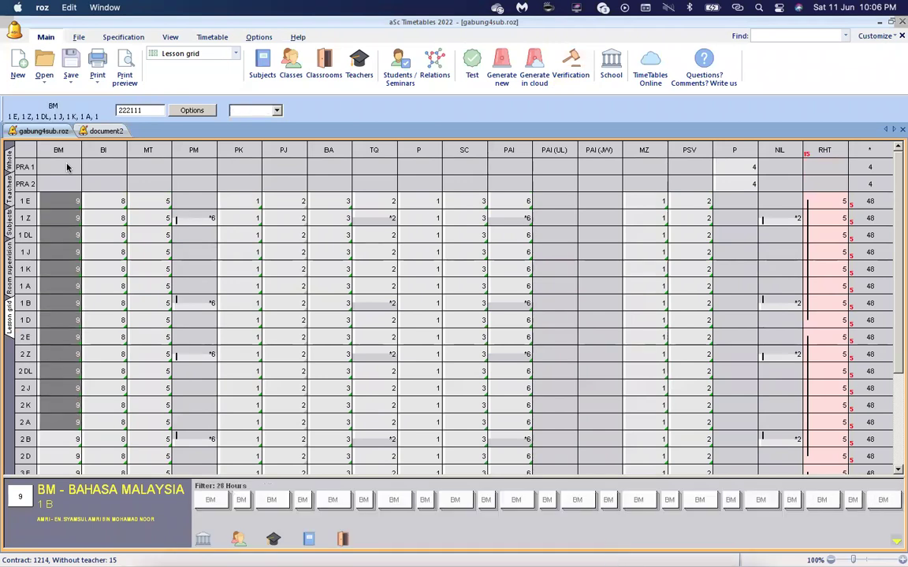
{"action": "key", "text": "shift+Down"}
{"action": "key", "text": "shift+Down"}
{"action": "key", "text": "shift+Down"}
{"action": "key", "text": "shift+Down"}
{"action": "key", "text": "shift+Down"}
{"action": "key", "text": "shift+Down"}
{"action": "key", "text": "shift+Down"}
{"action": "key", "text": "shift+Down"}
{"action": "key", "text": "shift+Down"}
{"action": "key", "text": "shift+Down"}
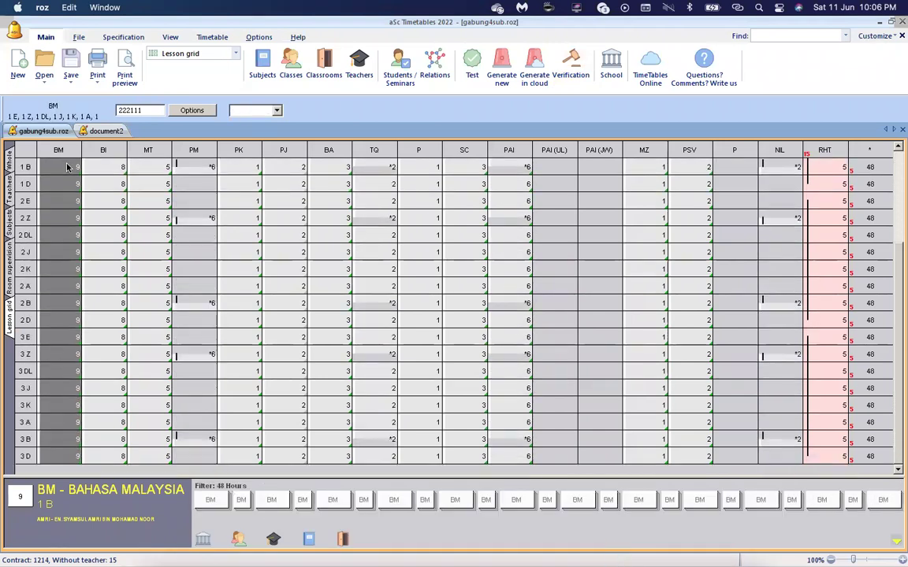
{"action": "type", "text": "8"}
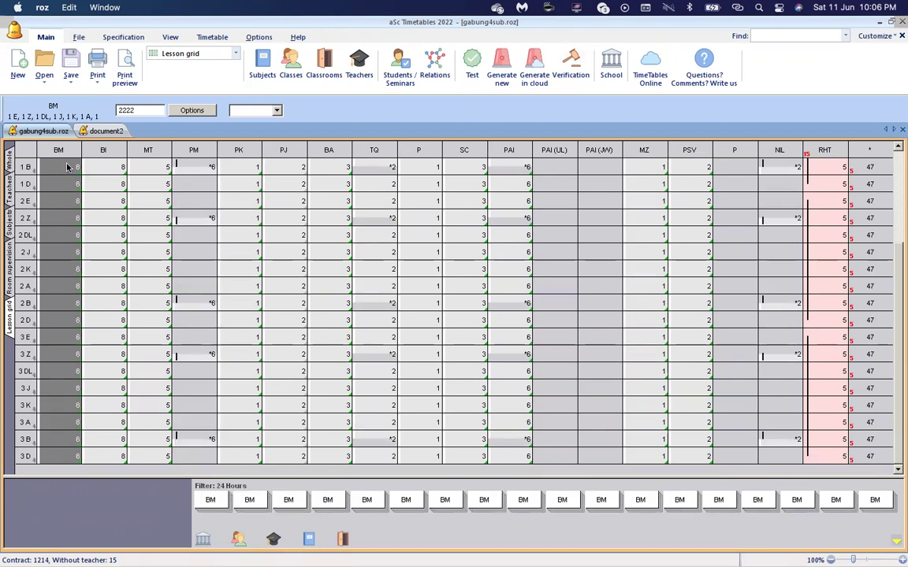
{"action": "key", "text": "ctrl+z"}
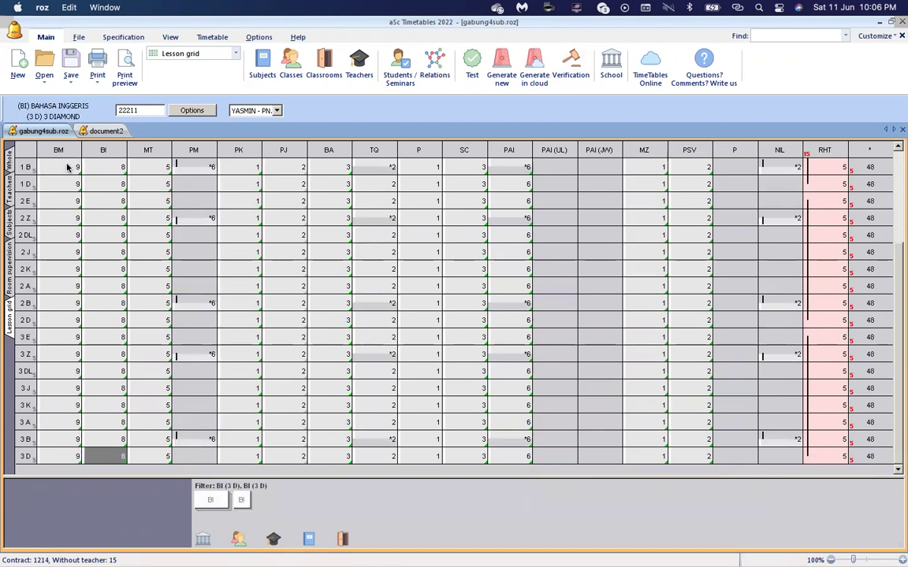
Set the BI lesson distribution to 2222 for classes 1 E through 3 D.
{"action": "key", "text": "Up"}
{"action": "key", "text": "Down"}
{"action": "key", "text": "shift+Up"}
{"action": "key", "text": "shift+Up"}
{"action": "key", "text": "shift+Up"}
{"action": "key", "text": "shift+Up"}
{"action": "key", "text": "shift+Up"}
{"action": "key", "text": "shift+Up"}
{"action": "key", "text": "shift+Up"}
{"action": "key", "text": "shift+Up"}
{"action": "key", "text": "shift+Up"}
{"action": "key", "text": "shift+Up"}
{"action": "key", "text": "shift+Up"}
{"action": "key", "text": "shift+Up"}
{"action": "key", "text": "shift+Up"}
{"action": "key", "text": "shift+Up"}
{"action": "key", "text": "shift+Up"}
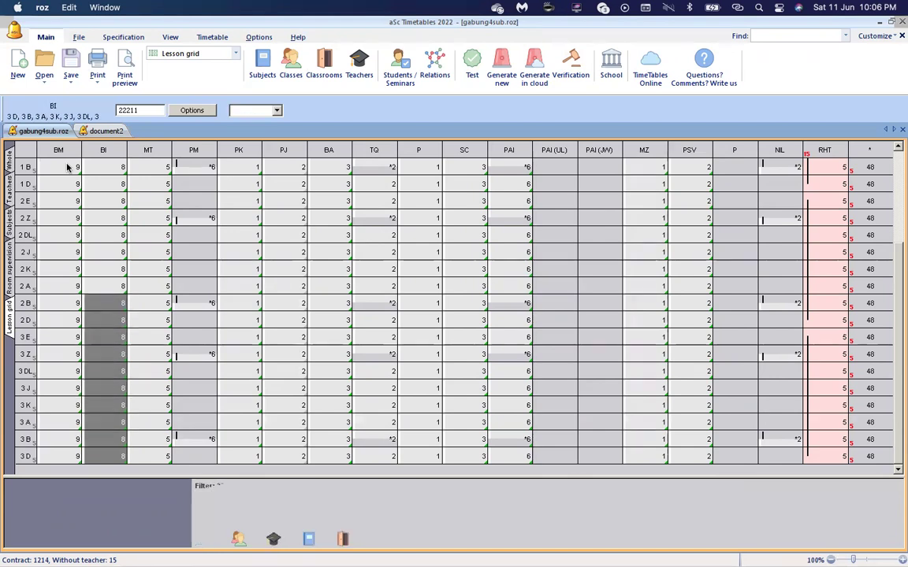
{"action": "key", "text": "shift+Up"}
{"action": "key", "text": "shift+Up"}
{"action": "key", "text": "shift+Up"}
{"action": "key", "text": "shift+Up"}
{"action": "key", "text": "shift+Up"}
{"action": "key", "text": "shift+Up"}
{"action": "key", "text": "shift+Up"}
{"action": "key", "text": "shift+Up"}
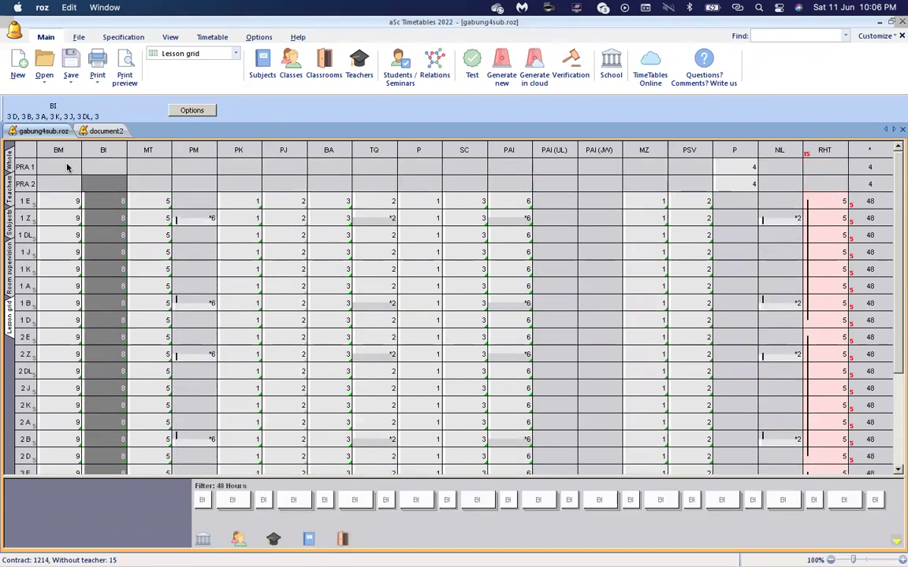
{"action": "key", "text": "BackSpace"}
{"action": "key", "text": "BackSpace"}
{"action": "type", "text": "2222"}
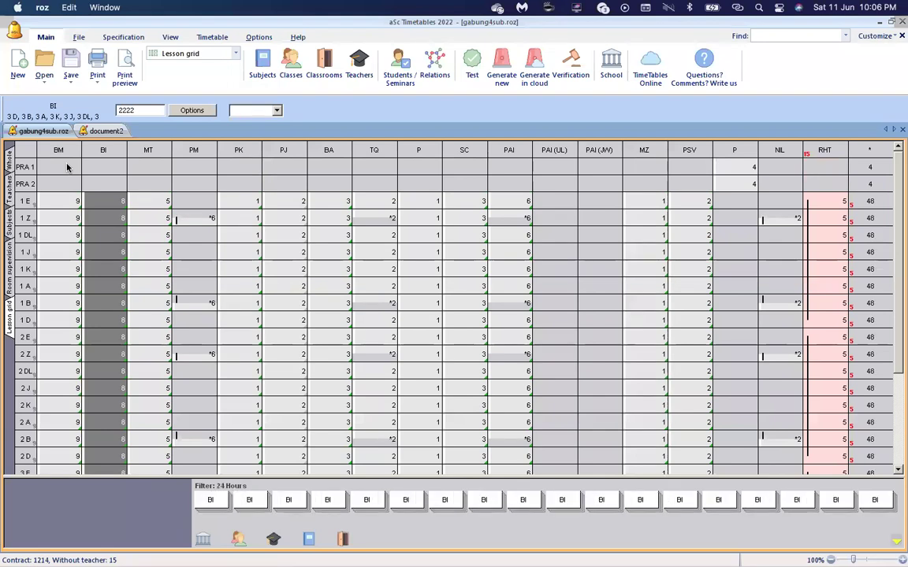
Regenerate the whole timetable with Generate new.
{"action": "left_click", "coordinate": [153, 202]}
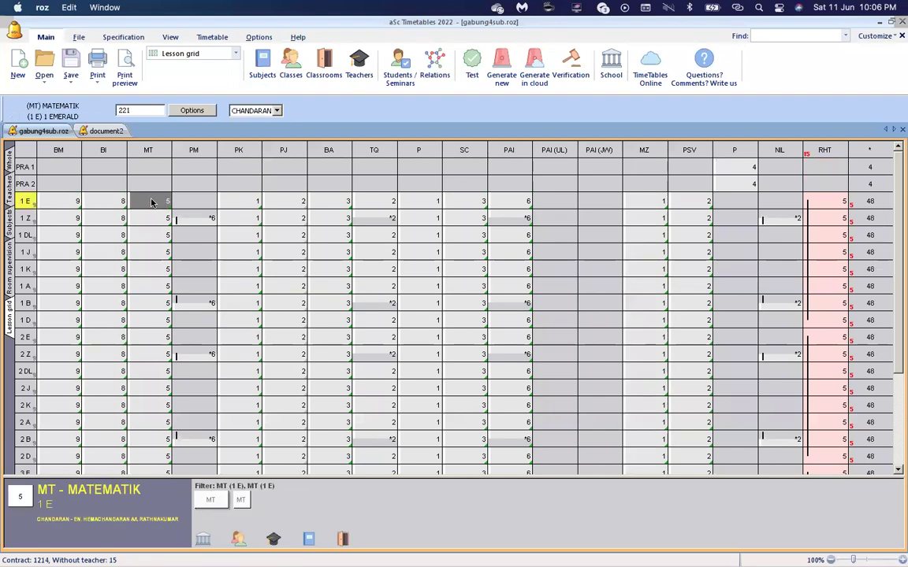
{"action": "left_click", "coordinate": [499, 73]}
{"action": "left_click", "coordinate": [438, 217]}
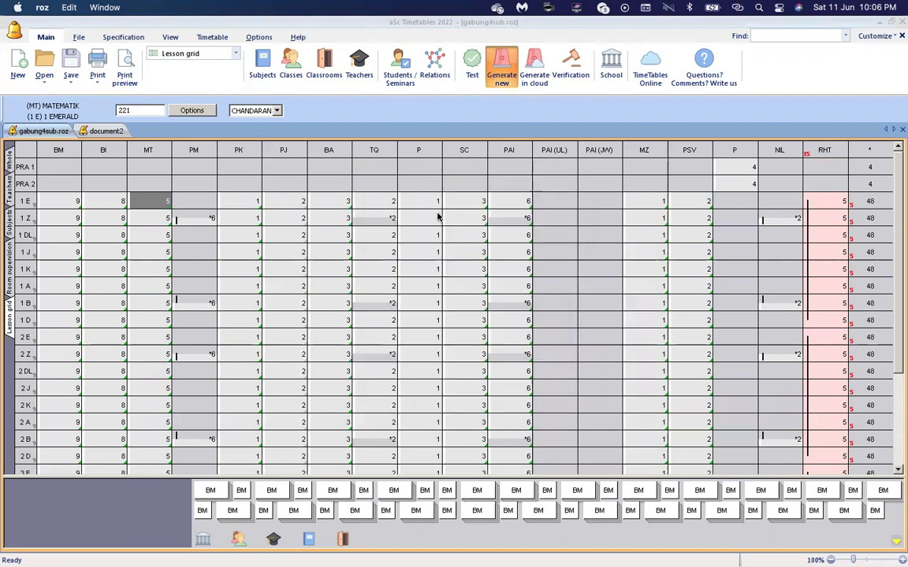
{"action": "left_click", "coordinate": [549, 340]}
{"action": "left_click", "coordinate": [128, 69]}
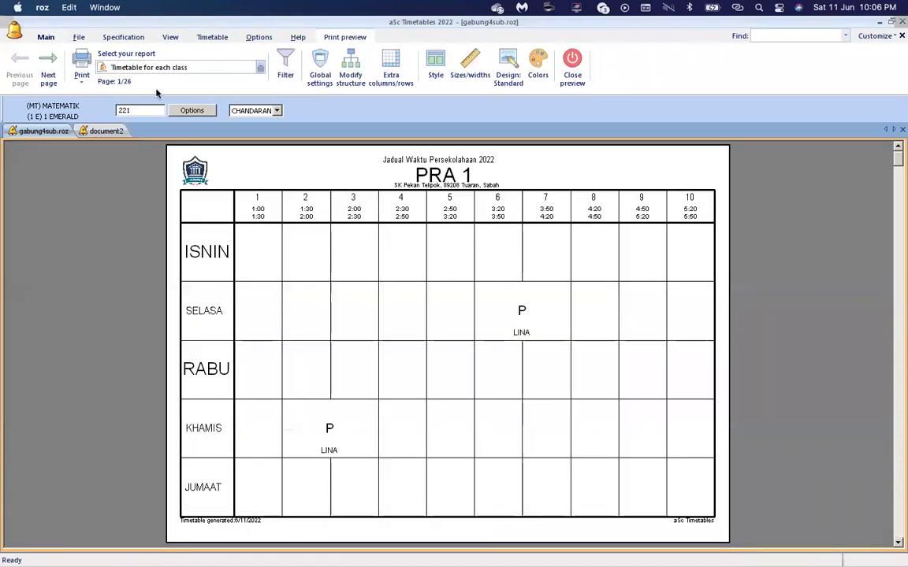
{"action": "left_click", "coordinate": [50, 70]}
{"action": "left_click", "coordinate": [50, 70]}
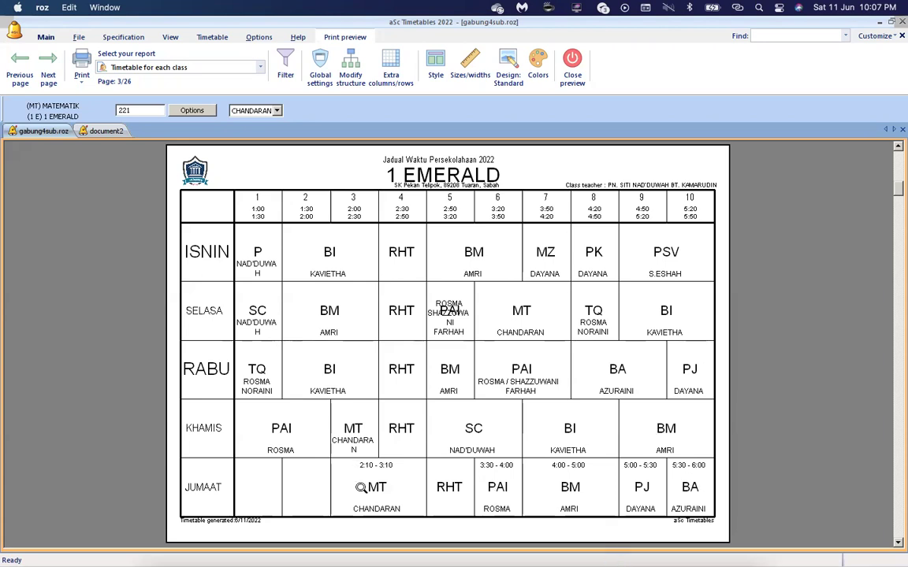
{"action": "left_click", "coordinate": [570, 70]}
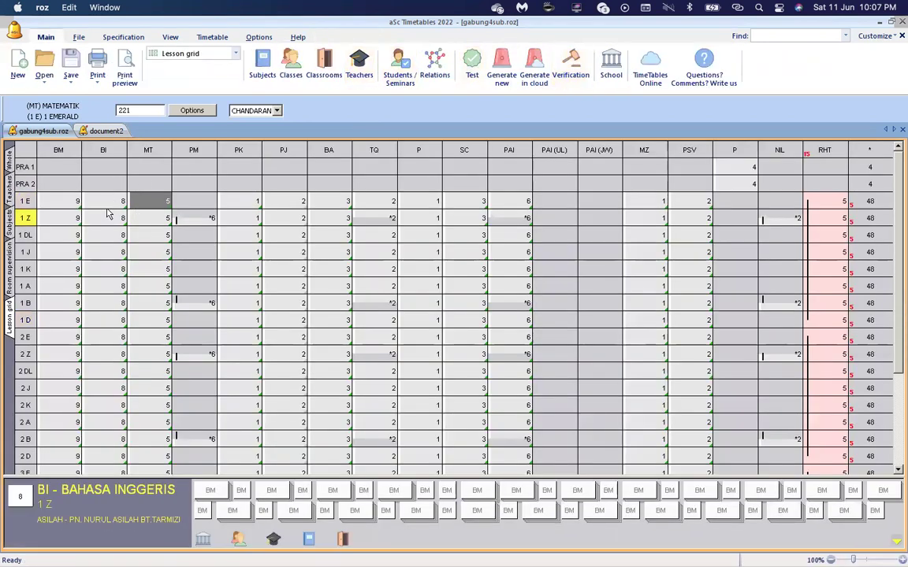
Review the BI, BM and P lessons of class 1 E and glance at the class print preview.
{"action": "left_click", "coordinate": [110, 202]}
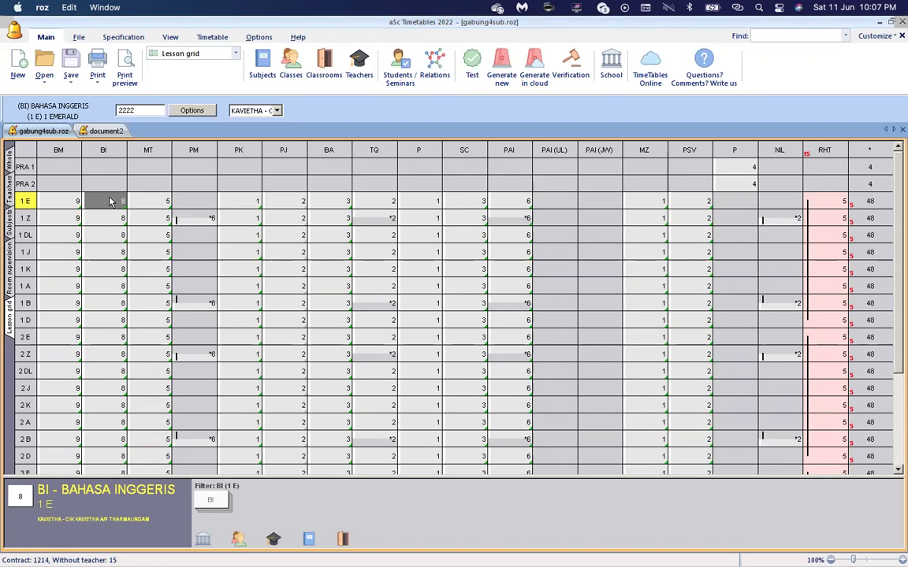
{"action": "left_click", "coordinate": [71, 203]}
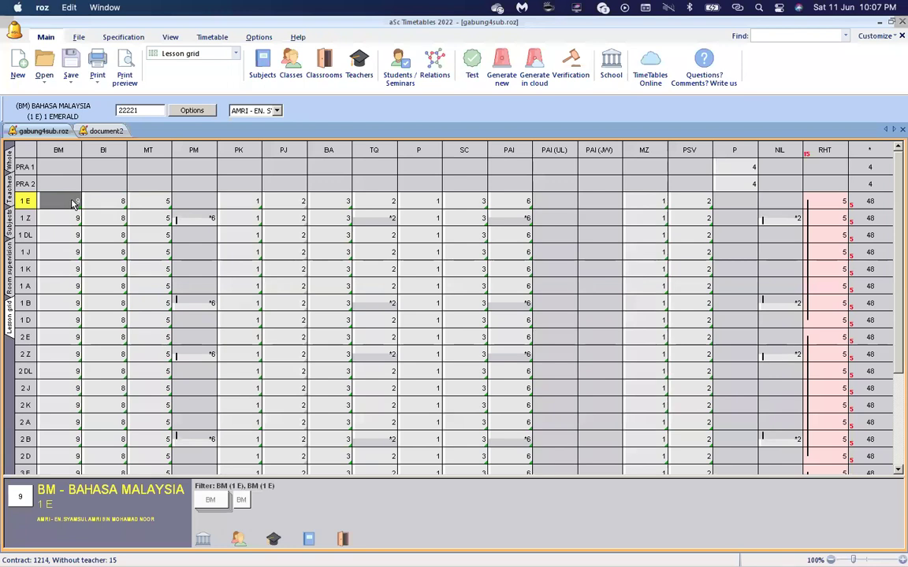
{"action": "left_click", "coordinate": [429, 204]}
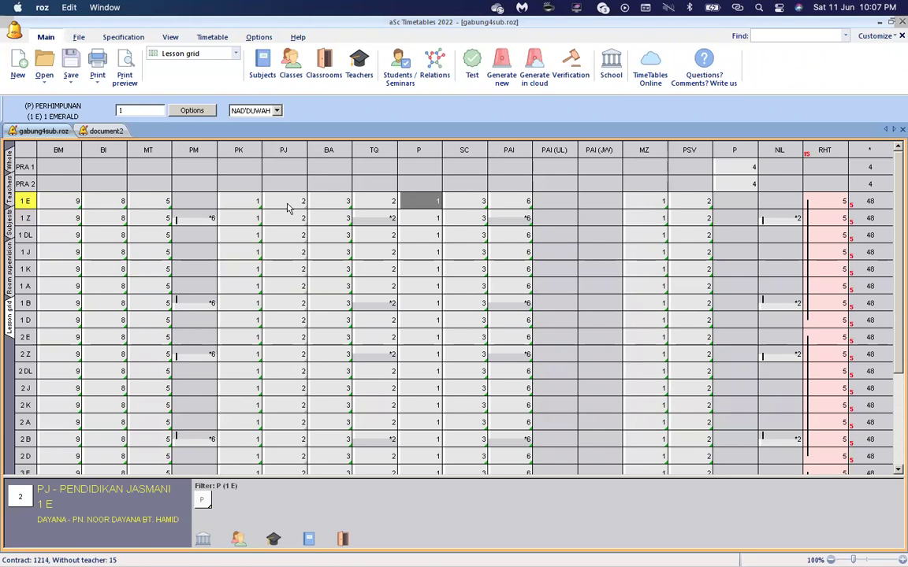
{"action": "left_click", "coordinate": [123, 67]}
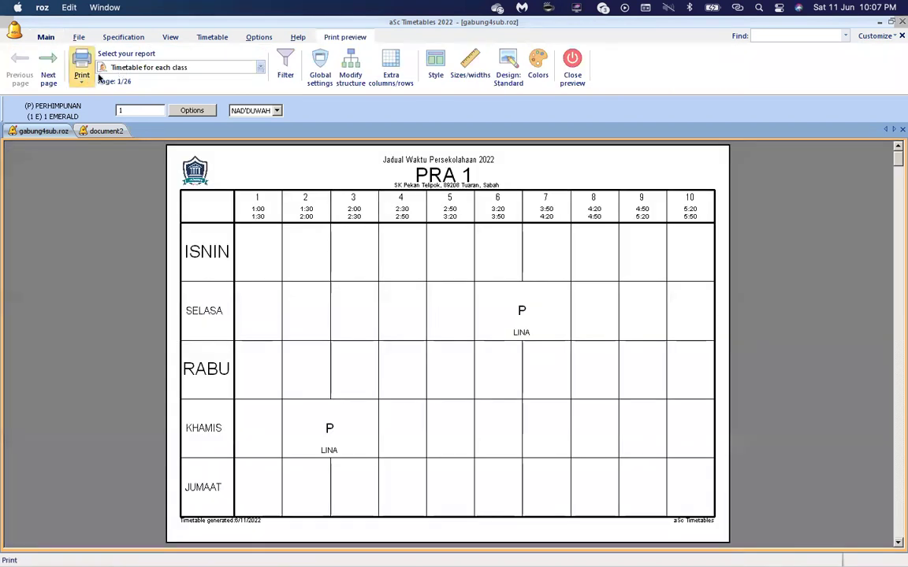
{"action": "left_click", "coordinate": [571, 71]}
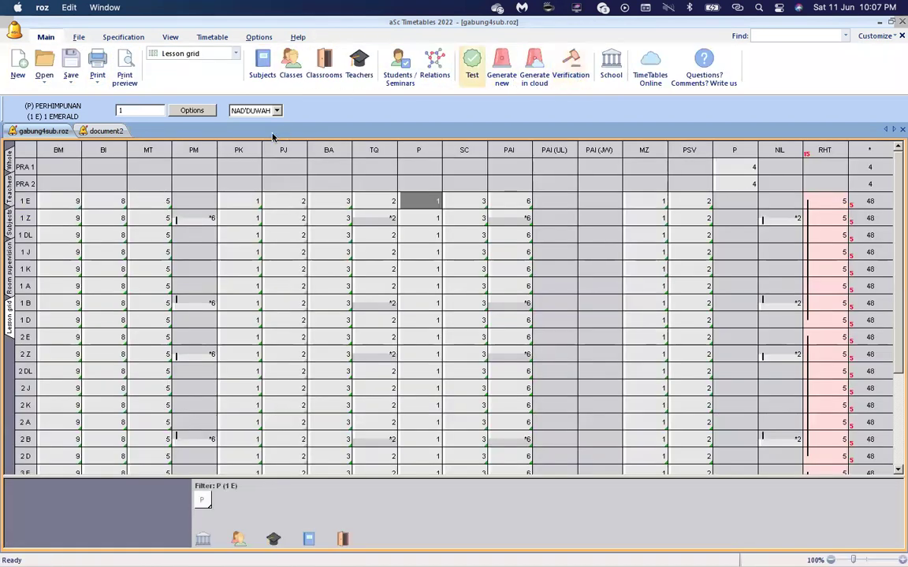
Enter a 2211111 BM distribution for every class from 1 E down.
{"action": "left_click", "coordinate": [117, 203]}
{"action": "left_click", "coordinate": [116, 202]}
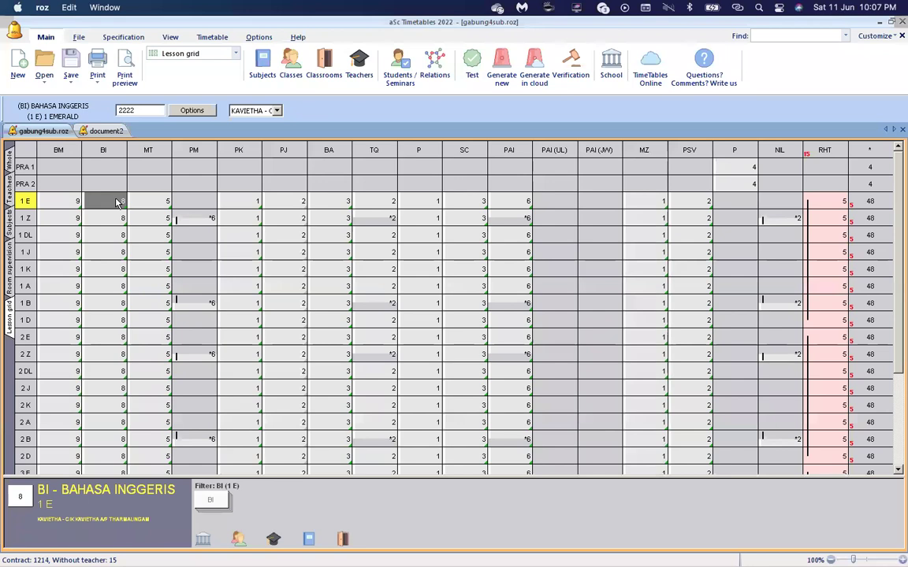
{"action": "key", "text": "Left"}
{"action": "key", "text": "shift+Down"}
{"action": "key", "text": "shift+Down"}
{"action": "key", "text": "shift+Down"}
{"action": "key", "text": "shift+Down"}
{"action": "key", "text": "shift+Down"}
{"action": "key", "text": "shift+Down"}
{"action": "key", "text": "shift+Down"}
{"action": "key", "text": "shift+Down"}
{"action": "key", "text": "shift+Down"}
{"action": "key", "text": "shift+Down"}
{"action": "key", "text": "shift+Down"}
{"action": "key", "text": "shift+Down"}
{"action": "key", "text": "shift+Down"}
{"action": "key", "text": "shift+Down"}
{"action": "key", "text": "shift+Down"}
{"action": "key", "text": "shift+Down"}
{"action": "key", "text": "shift+Down"}
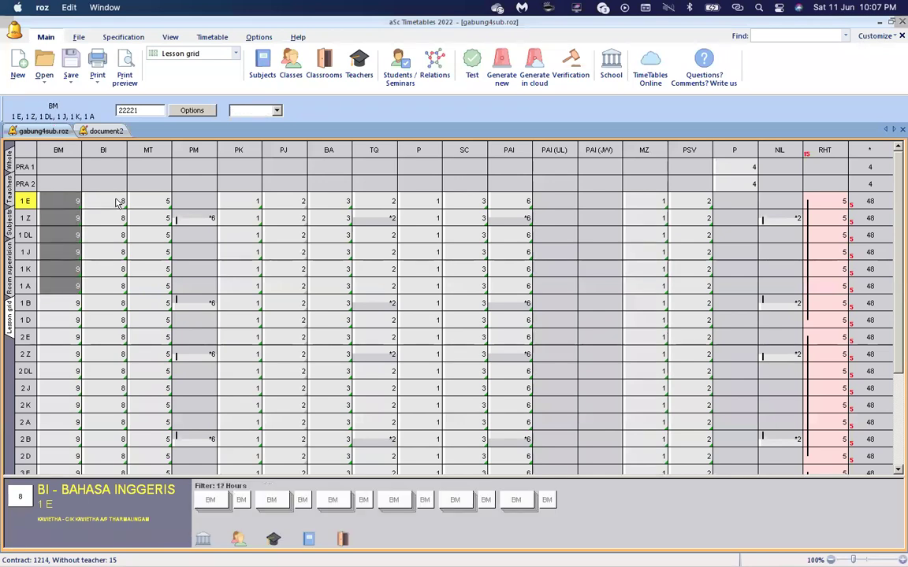
{"action": "key", "text": "shift+Down"}
{"action": "key", "text": "shift+Down"}
{"action": "key", "text": "shift+Down"}
{"action": "key", "text": "shift+Down"}
{"action": "key", "text": "shift+Down"}
{"action": "key", "text": "shift+Down"}
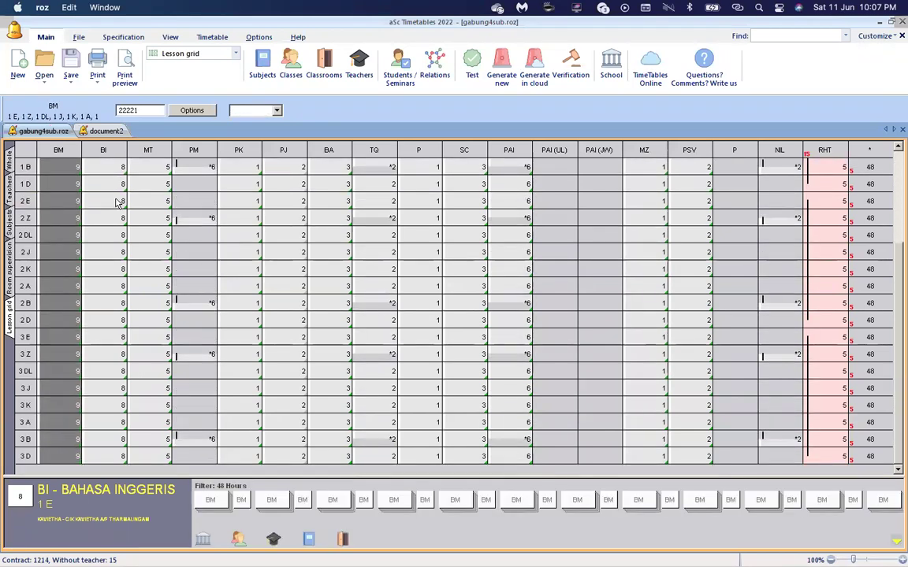
{"action": "type", "text": "22111"}
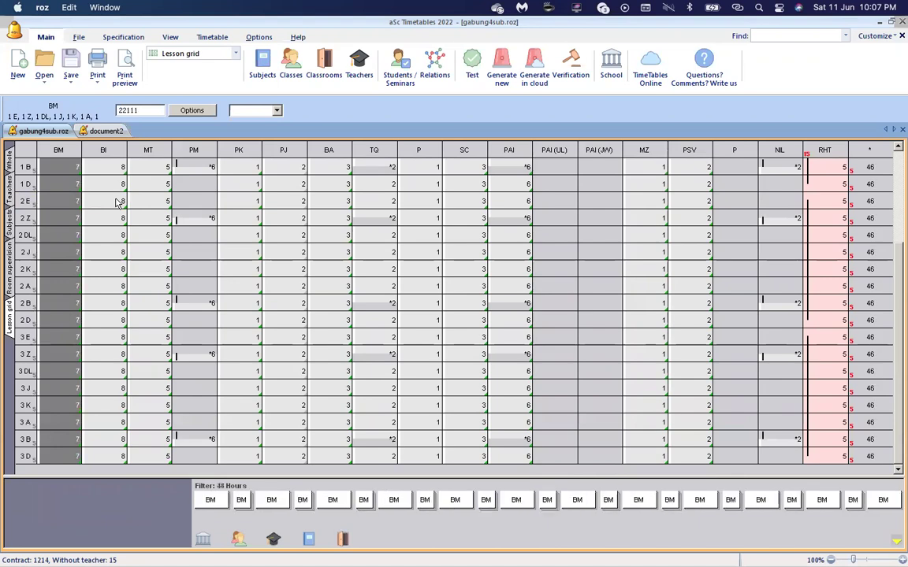
{"action": "type", "text": "11"}
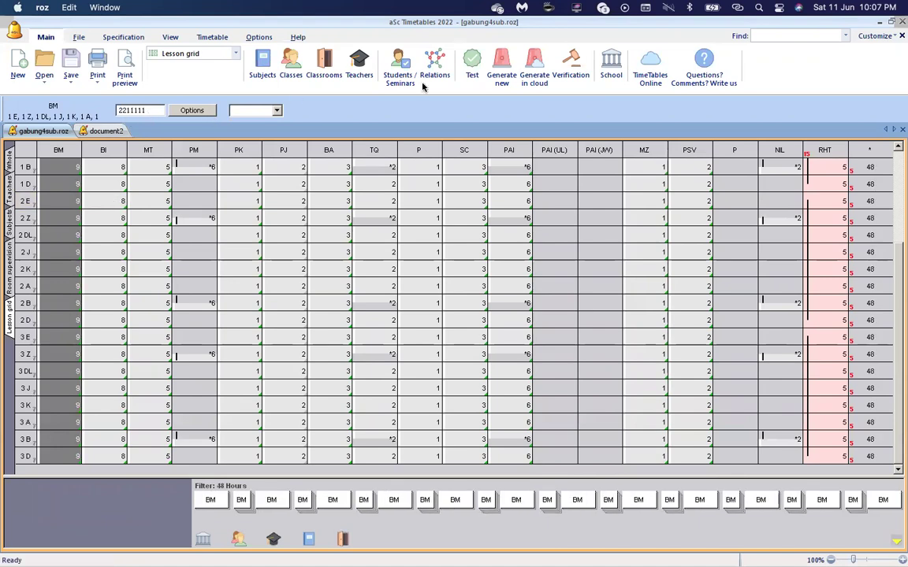
Start a new whole-timetable generation from the Timetable generation dialog.
{"action": "left_click", "coordinate": [501, 70]}
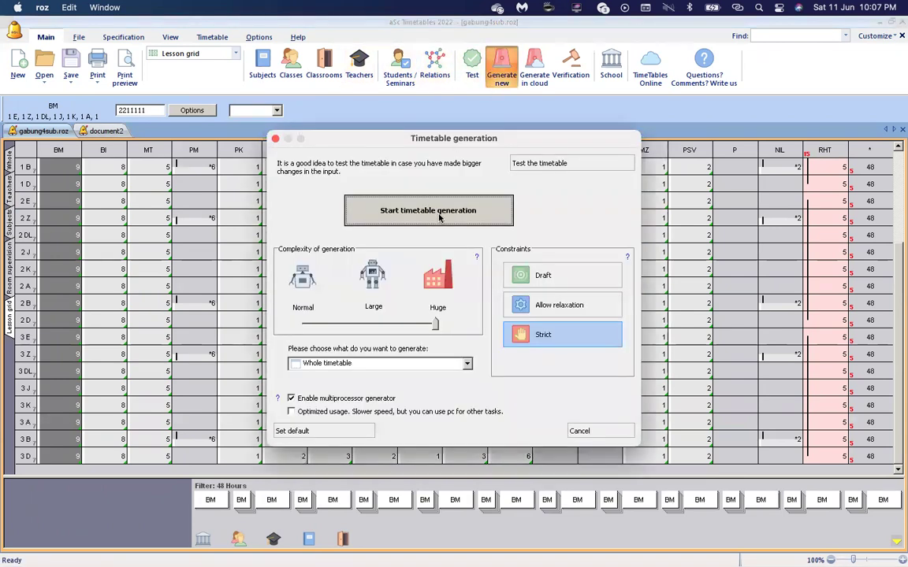
{"action": "left_click", "coordinate": [465, 217]}
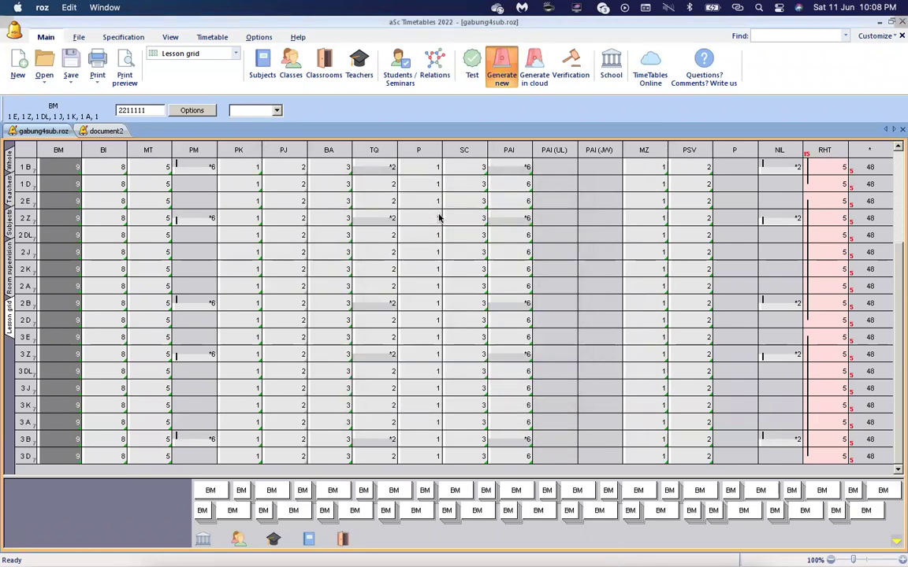
{"action": "left_click", "coordinate": [504, 336]}
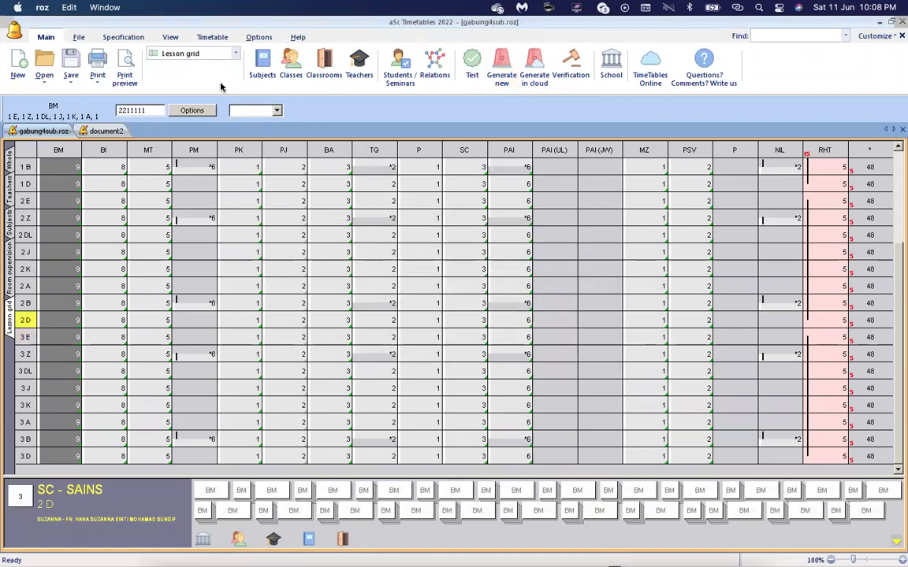
{"action": "left_click", "coordinate": [124, 71]}
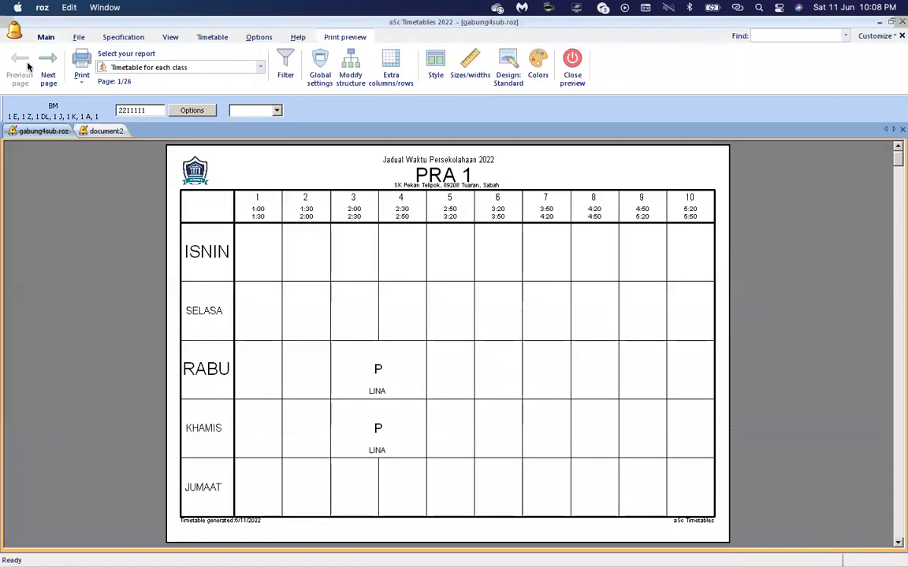
{"action": "left_click", "coordinate": [52, 72]}
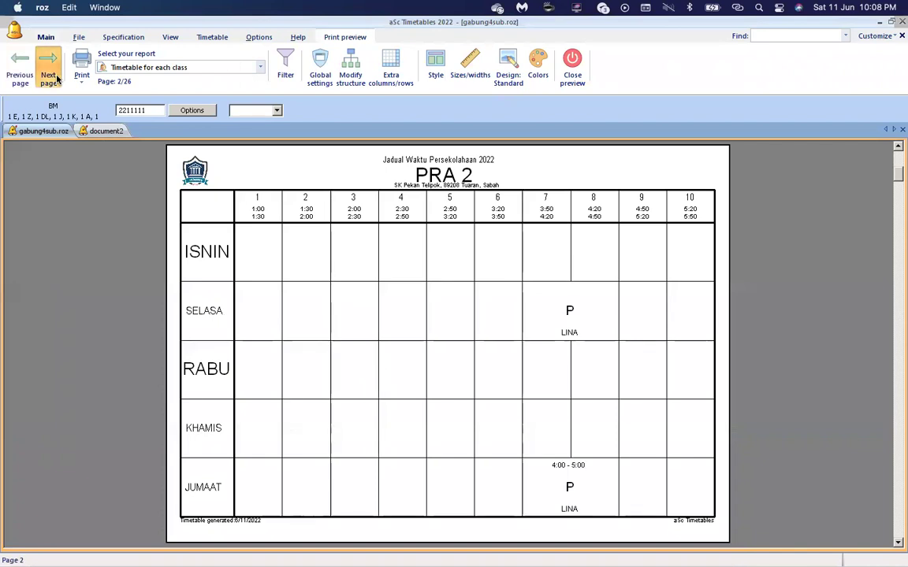
{"action": "left_click", "coordinate": [53, 75]}
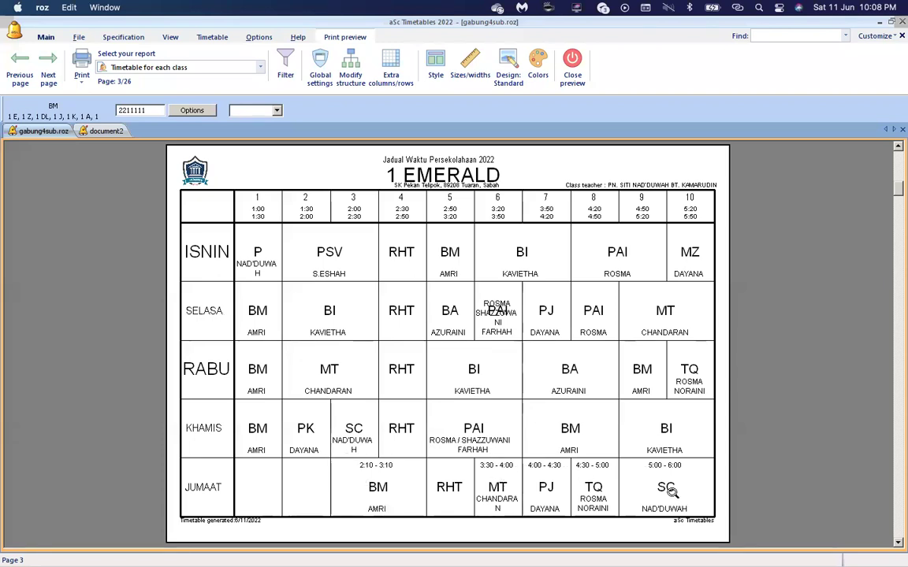
{"action": "left_click", "coordinate": [572, 65]}
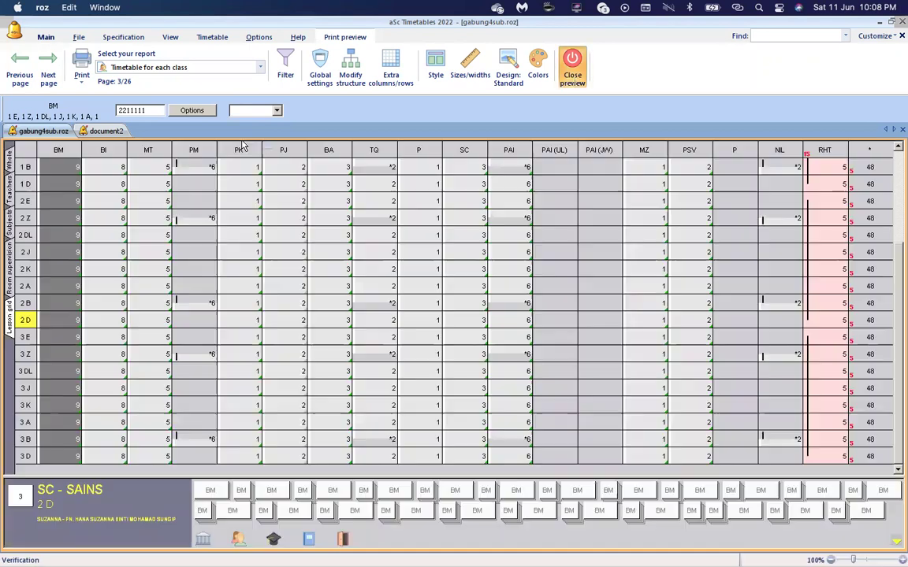
Select the whole BI column and change its distribution to 221111.
{"action": "left_click", "coordinate": [108, 167]}
{"action": "key", "text": "Up"}
{"action": "key", "text": "Up"}
{"action": "key", "text": "Up"}
{"action": "key", "text": "Up"}
{"action": "key", "text": "Up"}
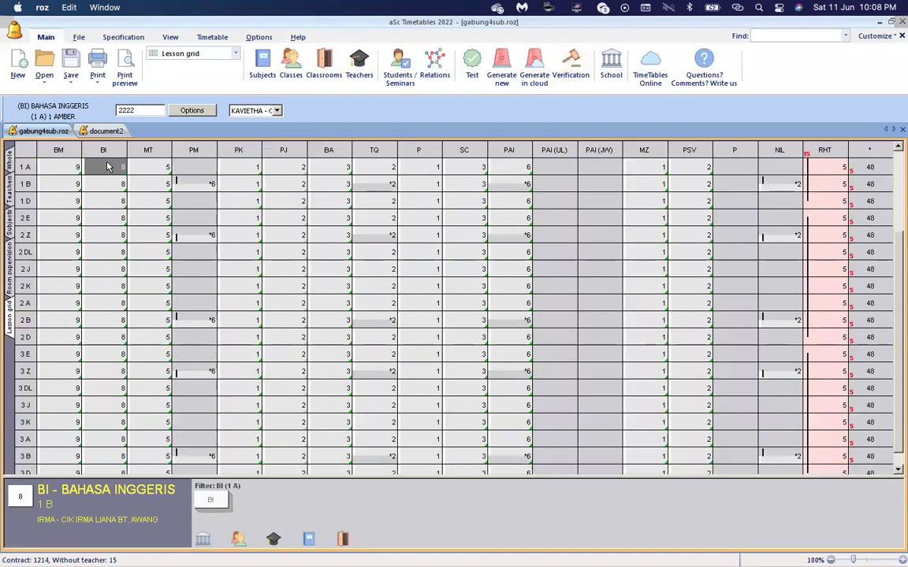
{"action": "key", "text": "Up"}
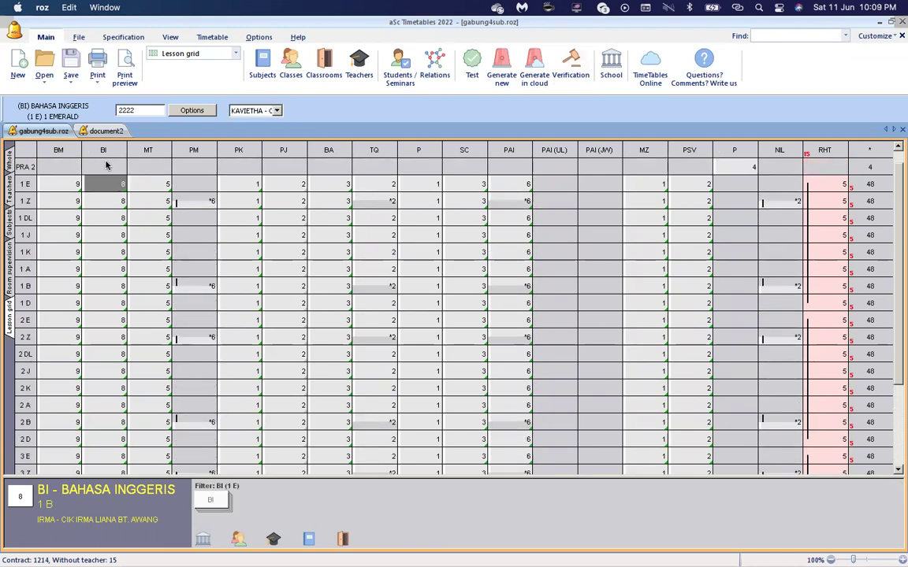
{"action": "key", "text": "shift+Down"}
{"action": "key", "text": "shift+Down"}
{"action": "key", "text": "shift+Down"}
{"action": "key", "text": "shift+Down"}
{"action": "key", "text": "shift+Down"}
{"action": "key", "text": "shift+Down"}
{"action": "key", "text": "shift+Down"}
{"action": "key", "text": "shift+Down"}
{"action": "key", "text": "shift+Down"}
{"action": "key", "text": "shift+Down"}
{"action": "key", "text": "shift+Down"}
{"action": "key", "text": "shift+Down"}
{"action": "key", "text": "shift+Down"}
{"action": "key", "text": "shift+Down"}
{"action": "key", "text": "shift+Down"}
{"action": "key", "text": "shift+Down"}
{"action": "key", "text": "shift+Down"}
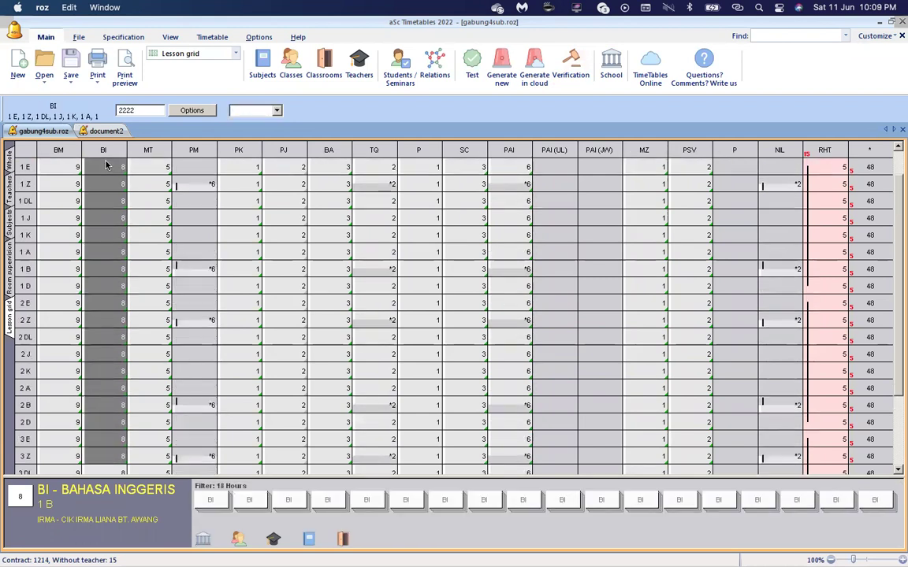
{"action": "key", "text": "shift+Down"}
{"action": "key", "text": "shift+Down"}
{"action": "key", "text": "shift+Down"}
{"action": "key", "text": "shift+Down"}
{"action": "key", "text": "shift+Down"}
{"action": "key", "text": "shift+Down"}
{"action": "key", "text": "BackSpace"}
{"action": "key", "text": "BackSpace"}
{"action": "key", "text": "BackSpace"}
{"action": "key", "text": "Return"}
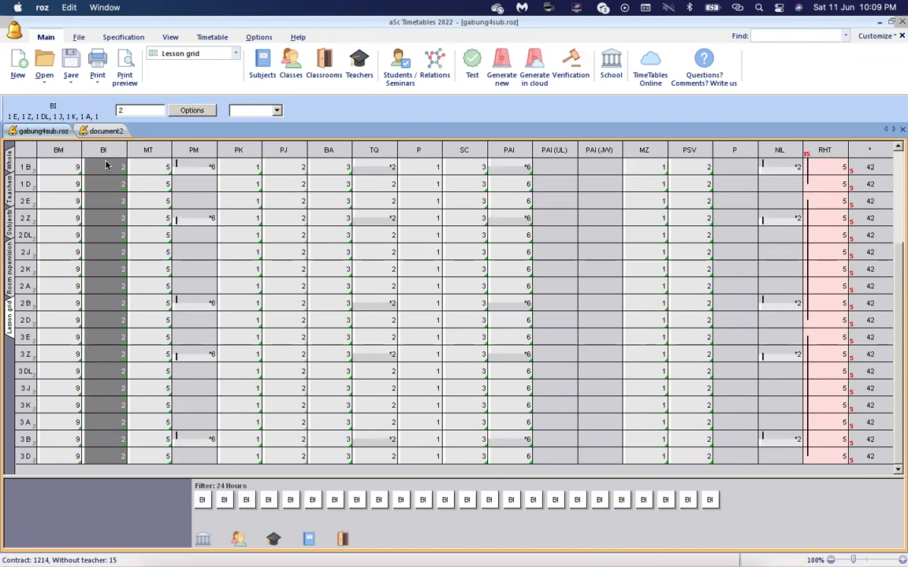
{"action": "type", "text": "111"}
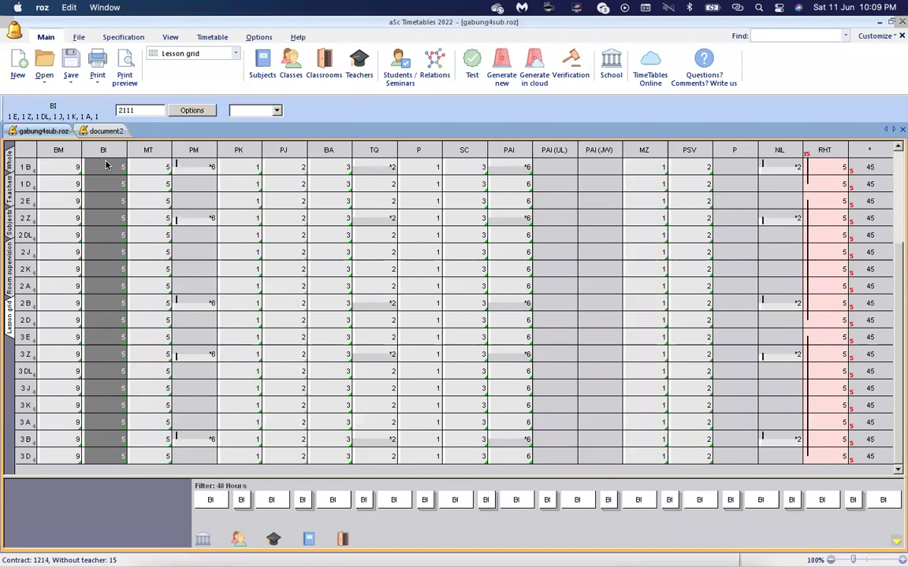
{"action": "type", "text": "111"}
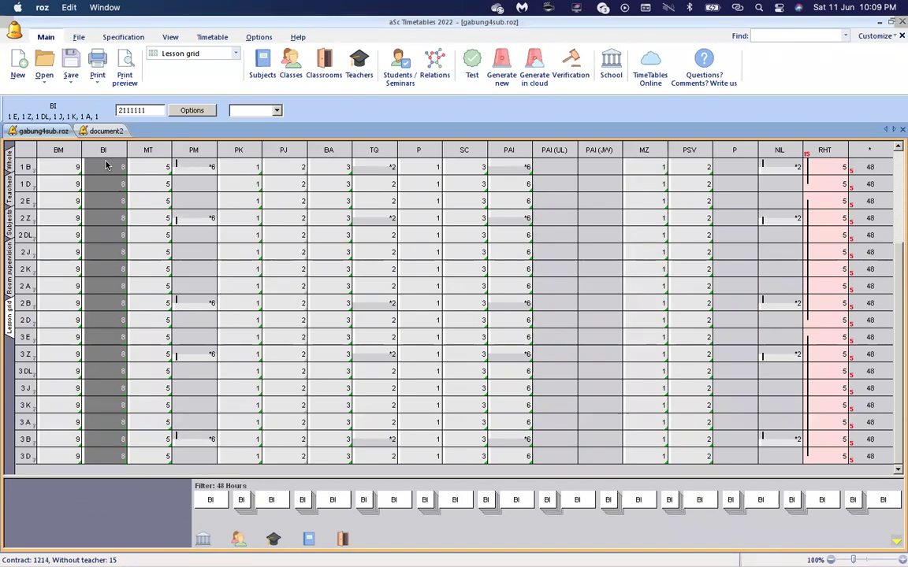
{"action": "key", "text": "BackSpace"}
{"action": "key", "text": "BackSpace"}
{"action": "type", "text": "2"}
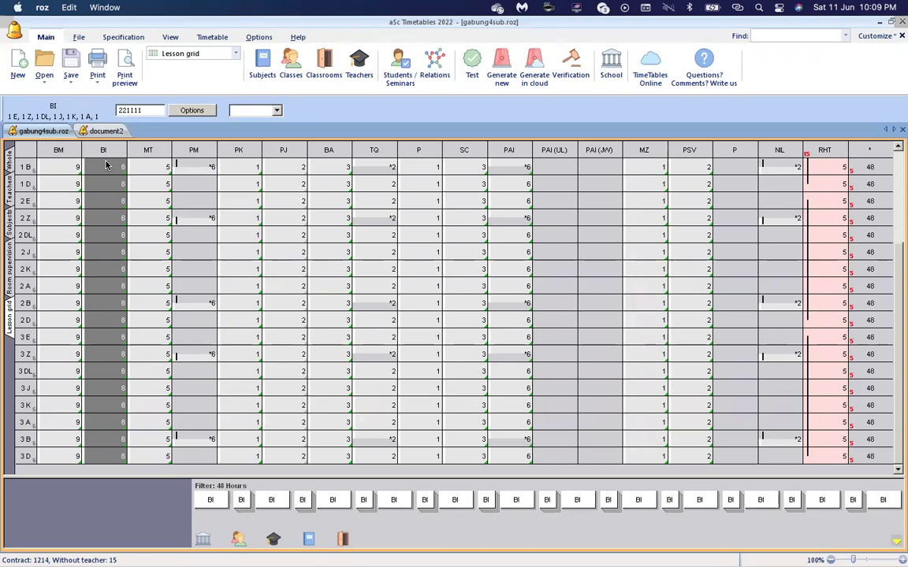
Check the MT lesson pattern of class 1 B and scroll back to the top.
{"action": "left_click", "coordinate": [164, 169]}
{"action": "scroll", "coordinate": [164, 170], "scroll_direction": "up", "scroll_amount": 6}
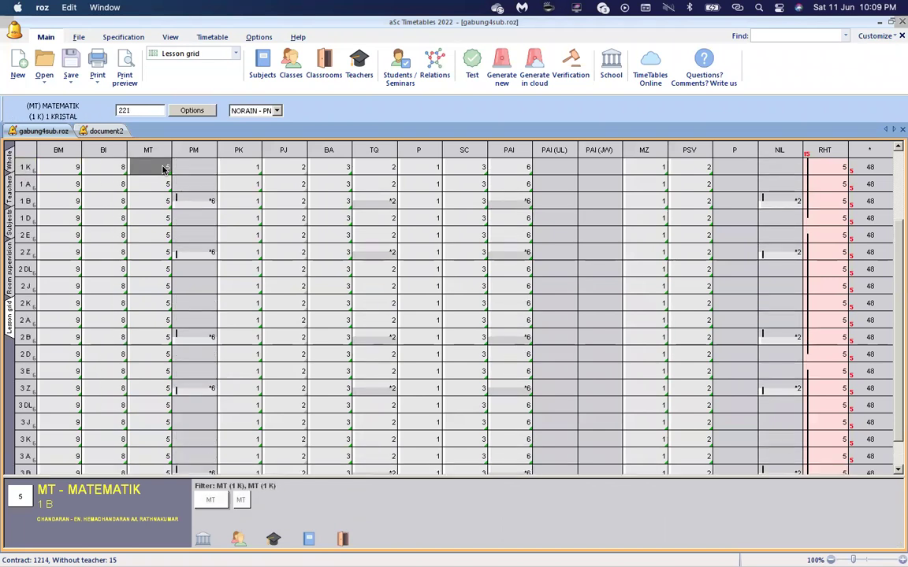
{"action": "scroll", "coordinate": [163, 169], "scroll_direction": "up", "scroll_amount": 2}
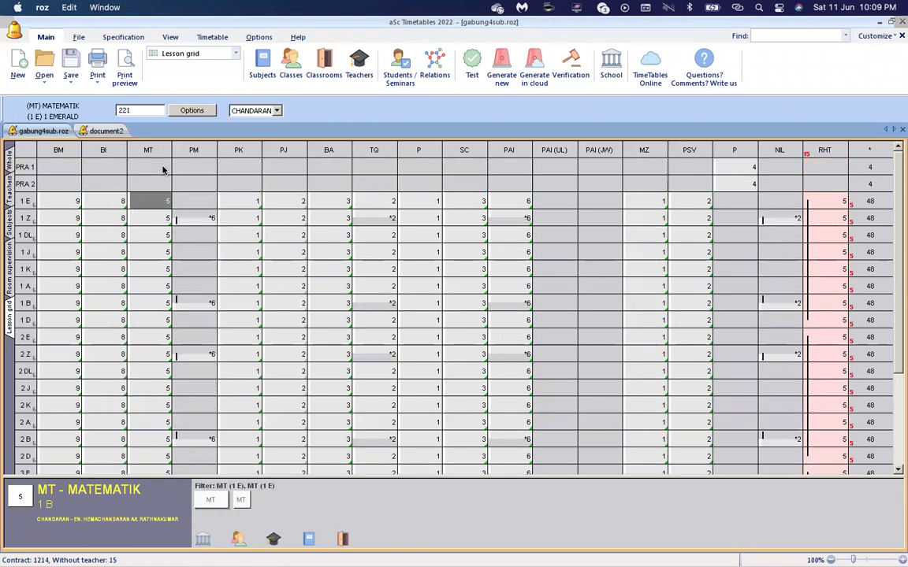
Regenerate the whole timetable (0 conditions broken, 0 cards left) and preview class timetables from PRA 1.
{"action": "left_click", "coordinate": [501, 65]}
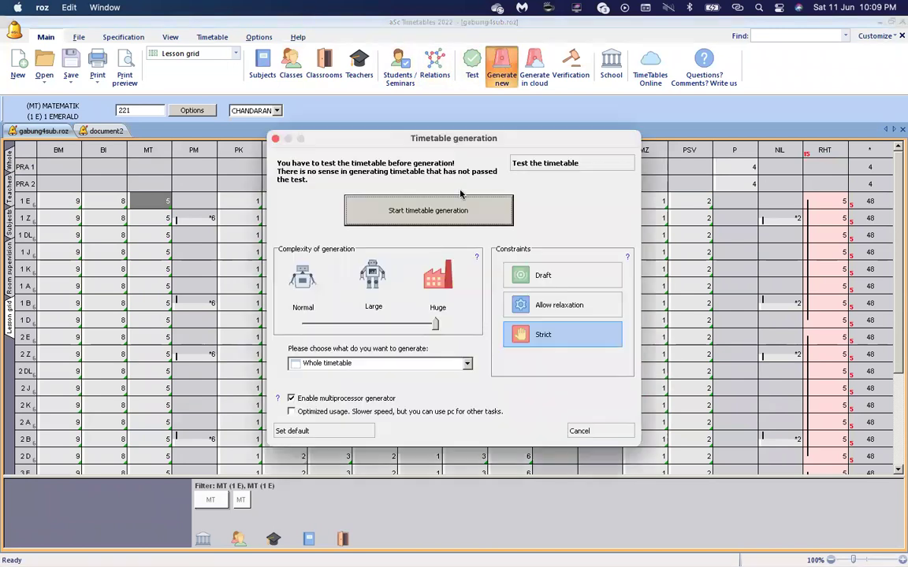
{"action": "left_click", "coordinate": [444, 223]}
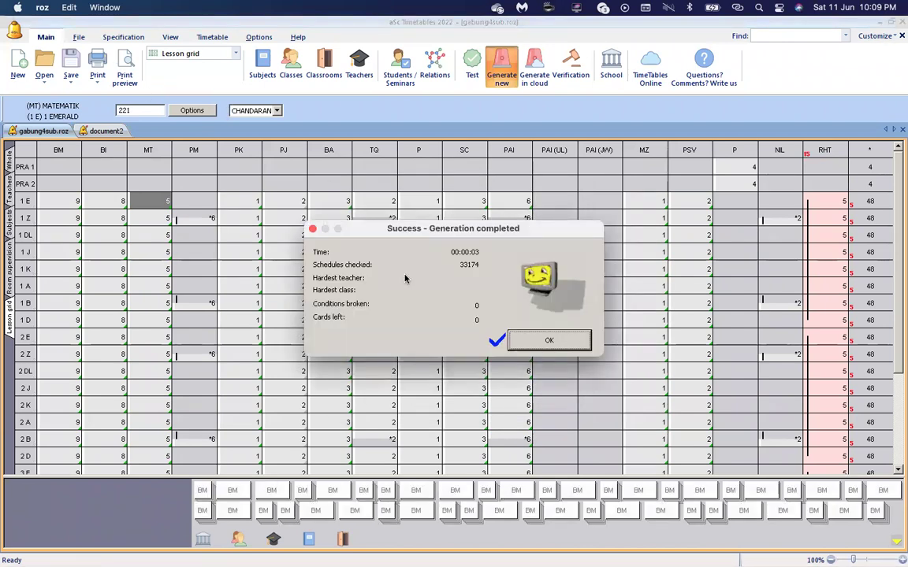
{"action": "left_click", "coordinate": [574, 344]}
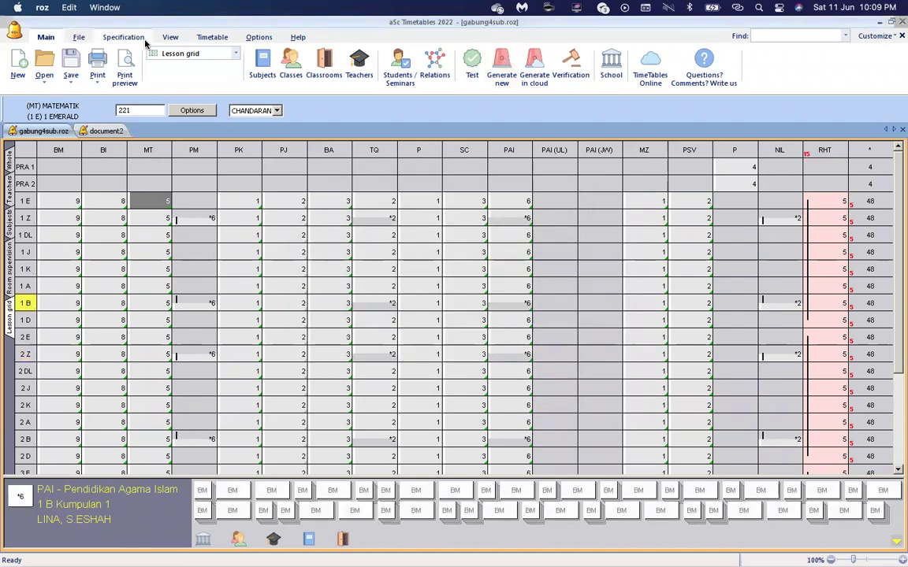
{"action": "left_click", "coordinate": [125, 67]}
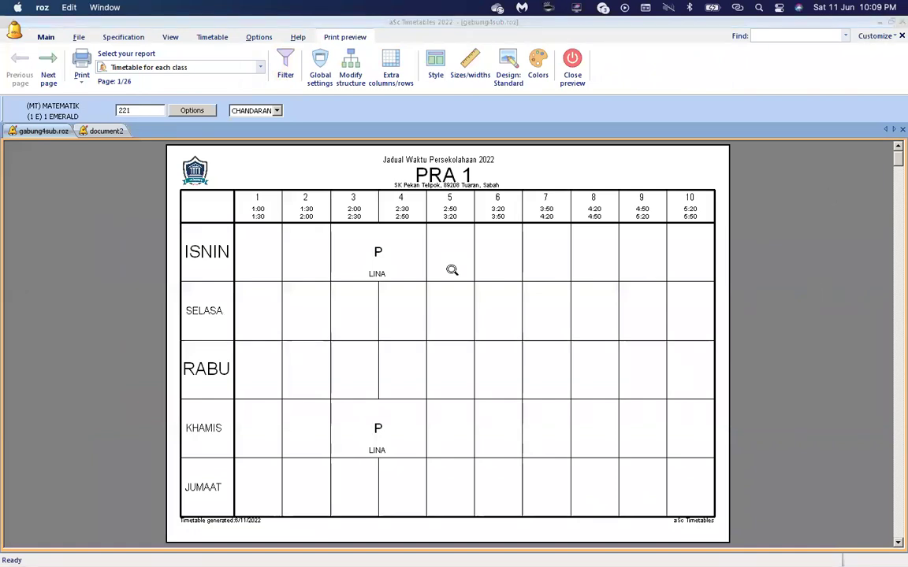
Page forward to the 1 EMERALD timetable (page 3/26), then close the print preview.
{"action": "left_click", "coordinate": [45, 69]}
{"action": "left_click", "coordinate": [46, 70]}
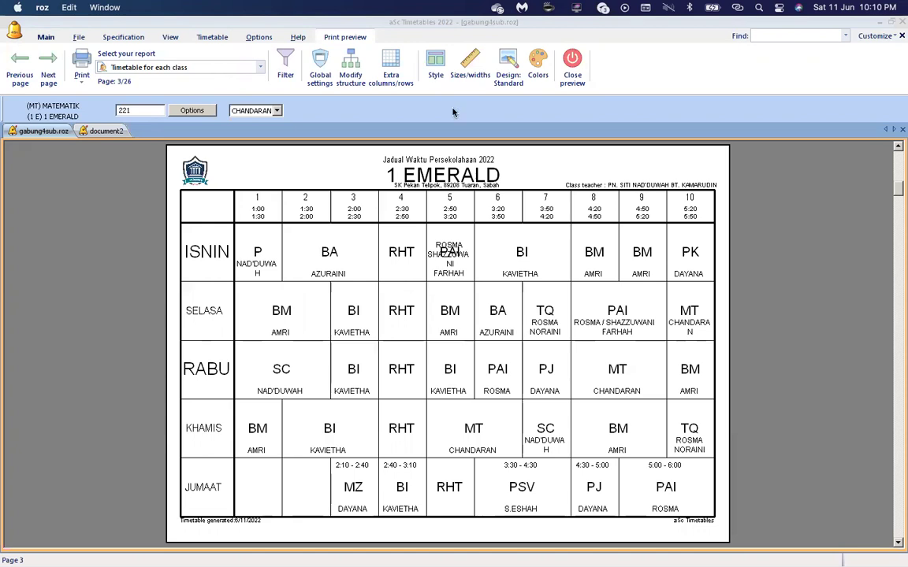
{"action": "left_click", "coordinate": [571, 76]}
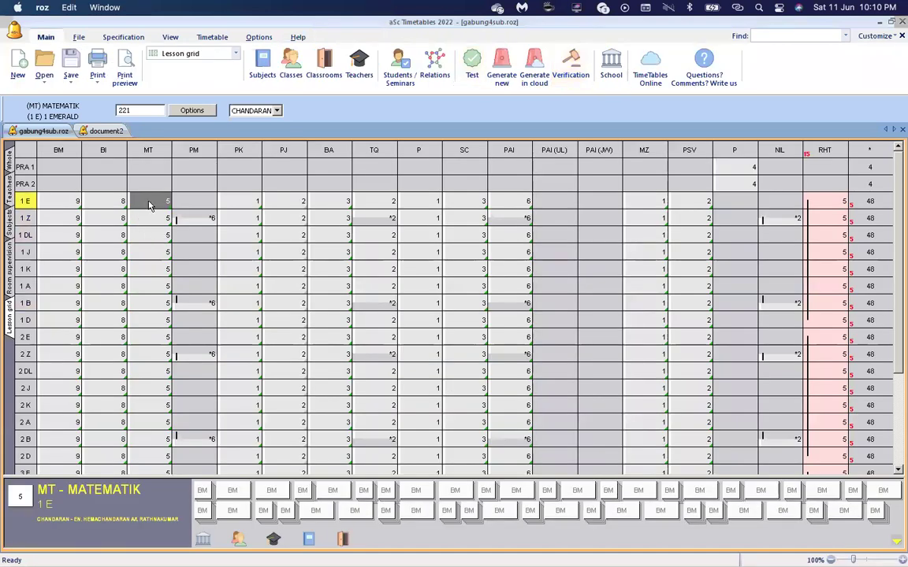
Select the MT lessons of every class and change their distribution to 2111.
{"action": "key", "text": "shift+Down"}
{"action": "key", "text": "shift+Down"}
{"action": "key", "text": "shift+Down"}
{"action": "key", "text": "shift+Down"}
{"action": "key", "text": "shift+Down"}
{"action": "key", "text": "shift+Down"}
{"action": "key", "text": "shift+Down"}
{"action": "key", "text": "shift+Down"}
{"action": "key", "text": "shift+Down"}
{"action": "key", "text": "shift+Down"}
{"action": "key", "text": "shift+Down"}
{"action": "key", "text": "shift+Down"}
{"action": "key", "text": "shift+Down"}
{"action": "key", "text": "shift+Down"}
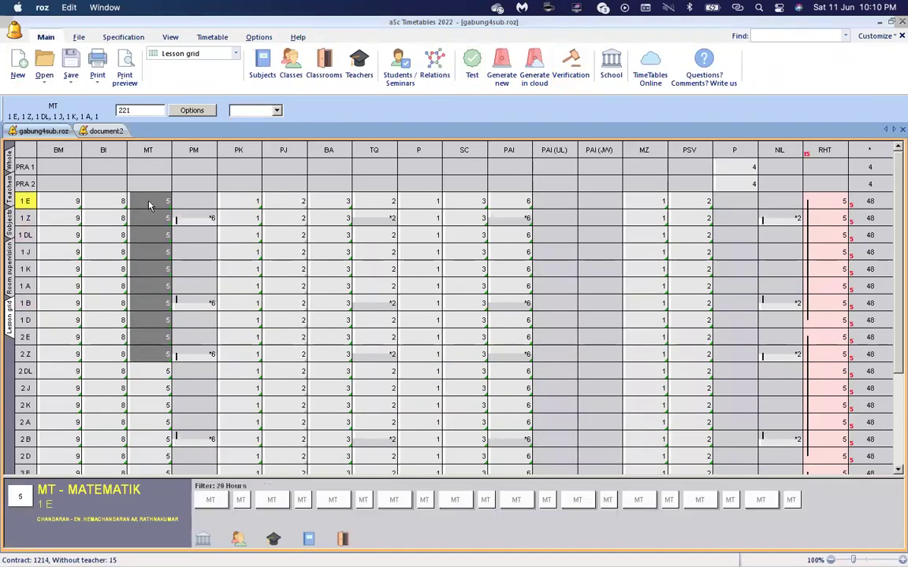
{"action": "key", "text": "shift+Down"}
{"action": "key", "text": "shift+Down"}
{"action": "key", "text": "shift+Down"}
{"action": "key", "text": "shift+Down"}
{"action": "key", "text": "shift+Down"}
{"action": "key", "text": "shift+Down"}
{"action": "key", "text": "shift+Down"}
{"action": "key", "text": "shift+Down"}
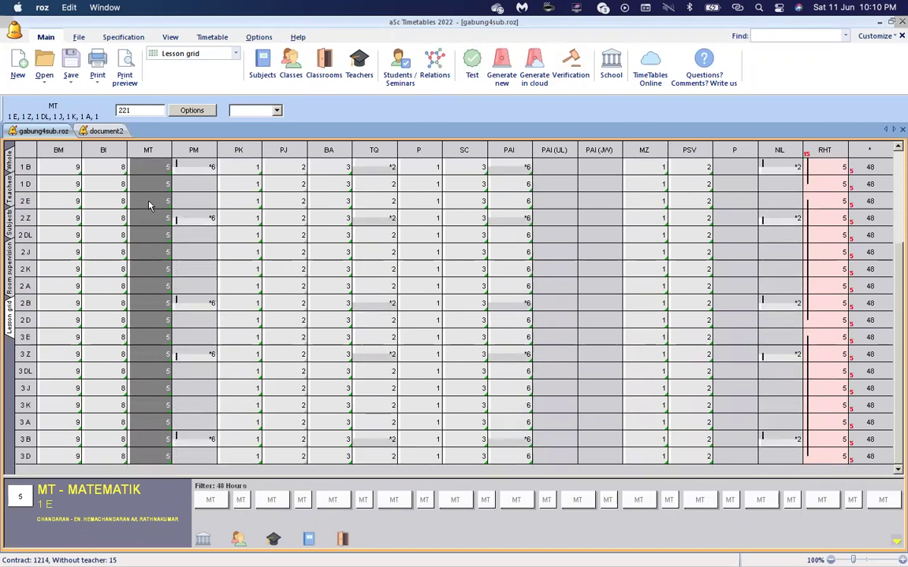
{"action": "type", "text": "2111"}
{"action": "key", "text": "Return"}
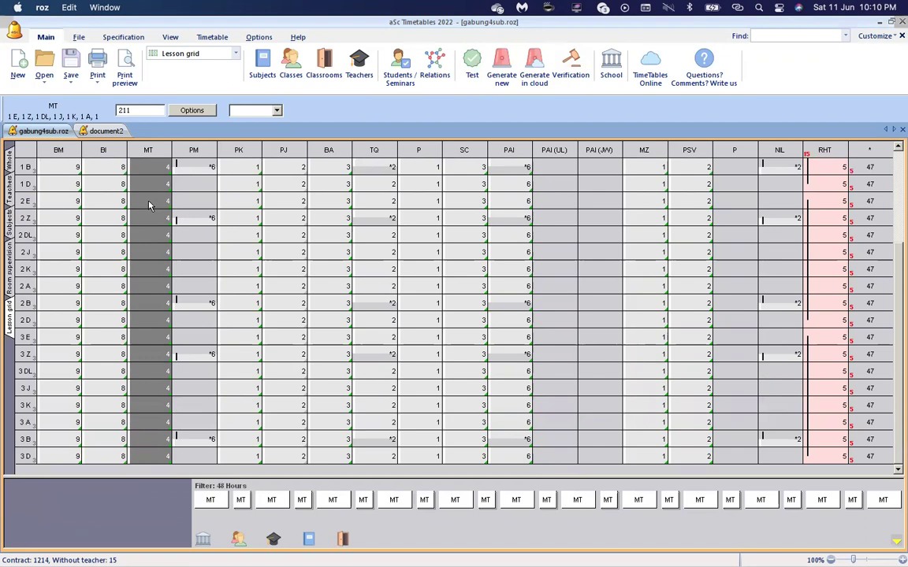
Regenerate the whole timetable with 0 conditions broken and 0 cards left.
{"action": "left_click", "coordinate": [501, 69]}
{"action": "left_click", "coordinate": [429, 222]}
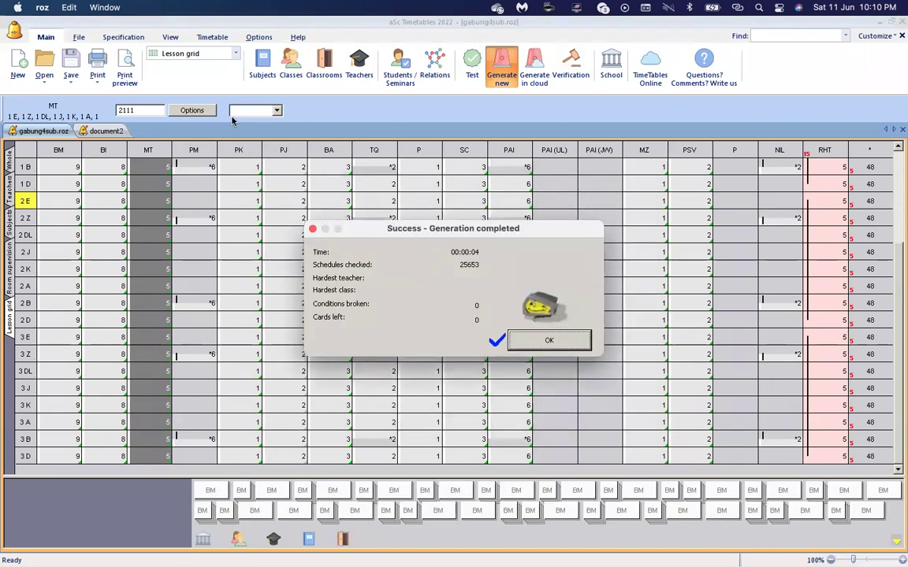
{"action": "left_click", "coordinate": [546, 339]}
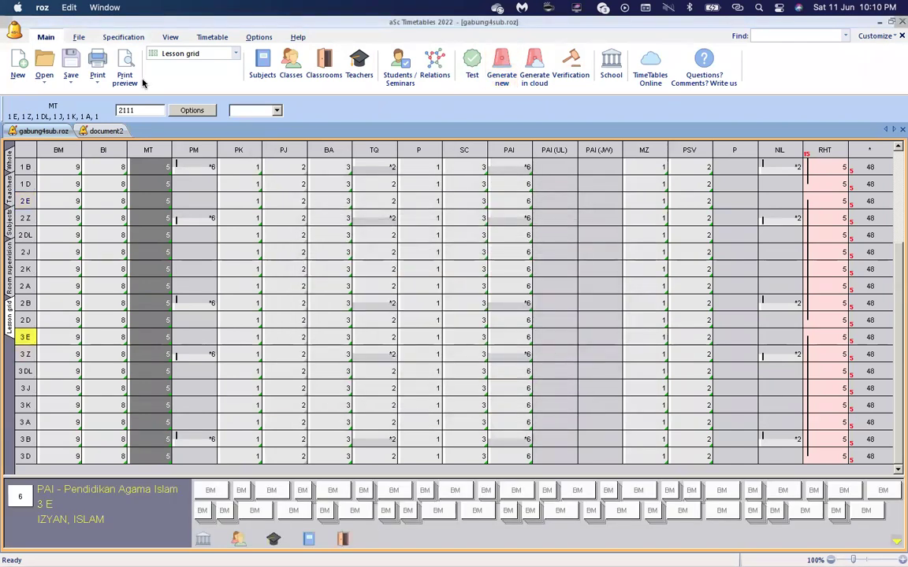
Check 1 EMERALD's print preview, with MT doubled on Rabu, then reselect 1 E's MT lessons.
{"action": "left_click", "coordinate": [124, 69]}
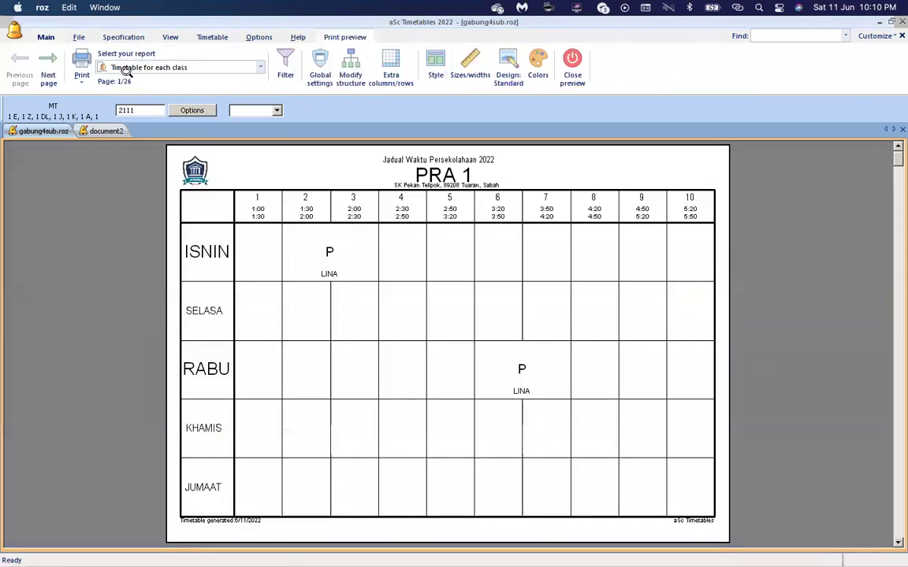
{"action": "double_click", "coordinate": [50, 67]}
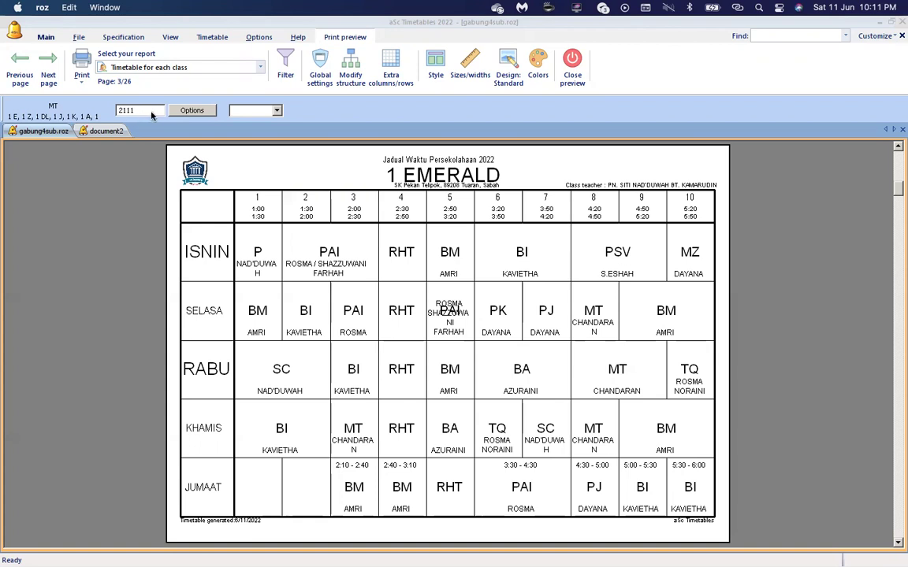
{"action": "left_click", "coordinate": [573, 67]}
{"action": "left_click", "coordinate": [63, 218]}
{"action": "scroll", "coordinate": [63, 218], "scroll_direction": "up", "scroll_amount": 3}
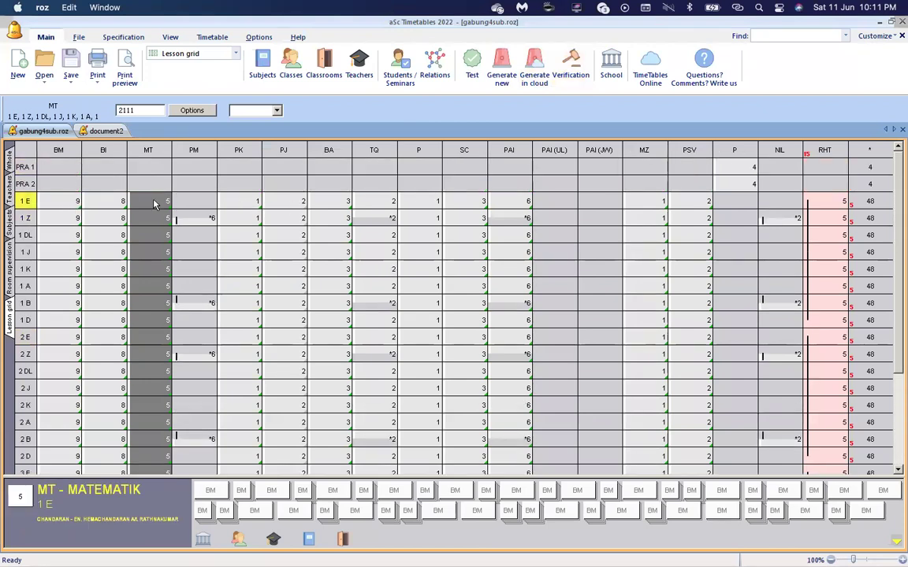
Restore the MT lesson distribution to 221.
{"action": "type", "text": "22211"}
{"action": "key", "text": "Return"}
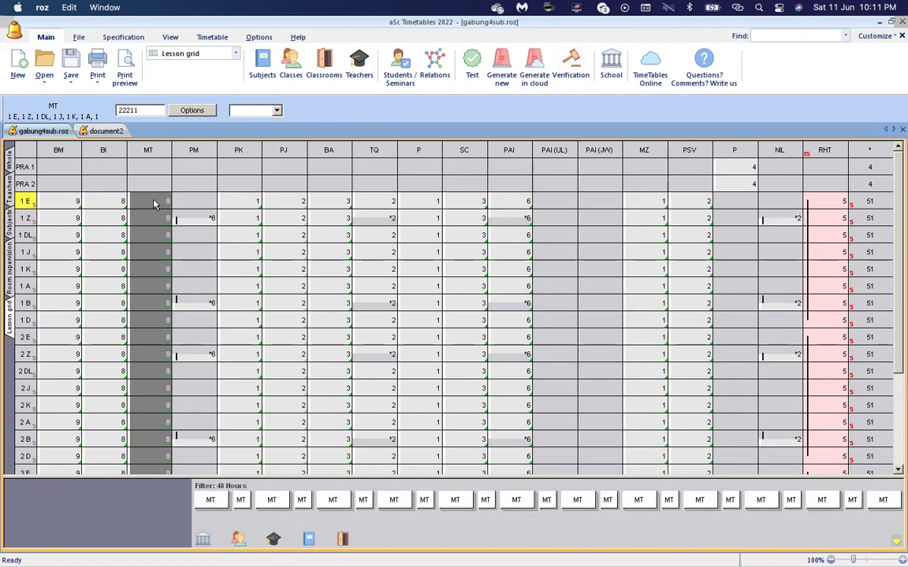
{"action": "key", "text": "BackSpace"}
{"action": "key", "text": "BackSpace"}
{"action": "key", "text": "BackSpace"}
{"action": "key", "text": "Return"}
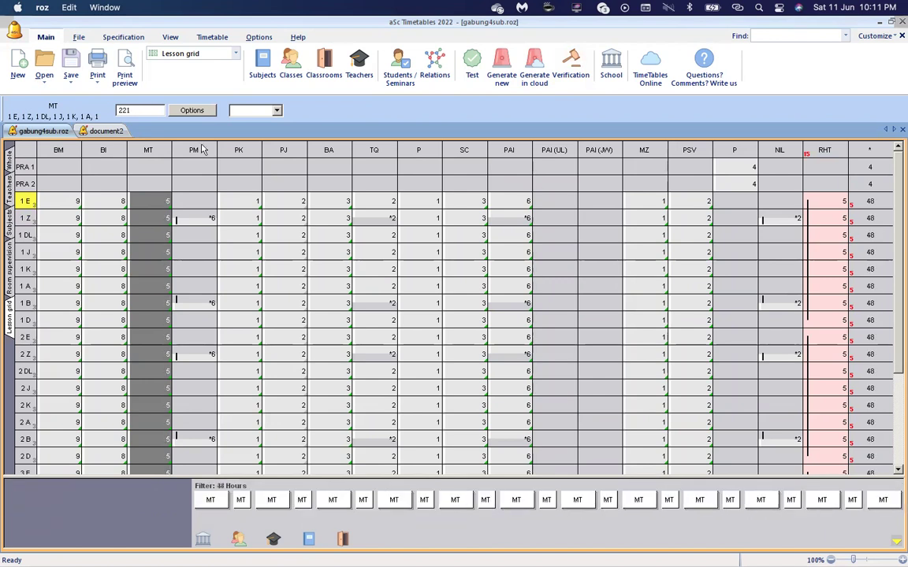
{"action": "key", "text": "ctrl+z"}
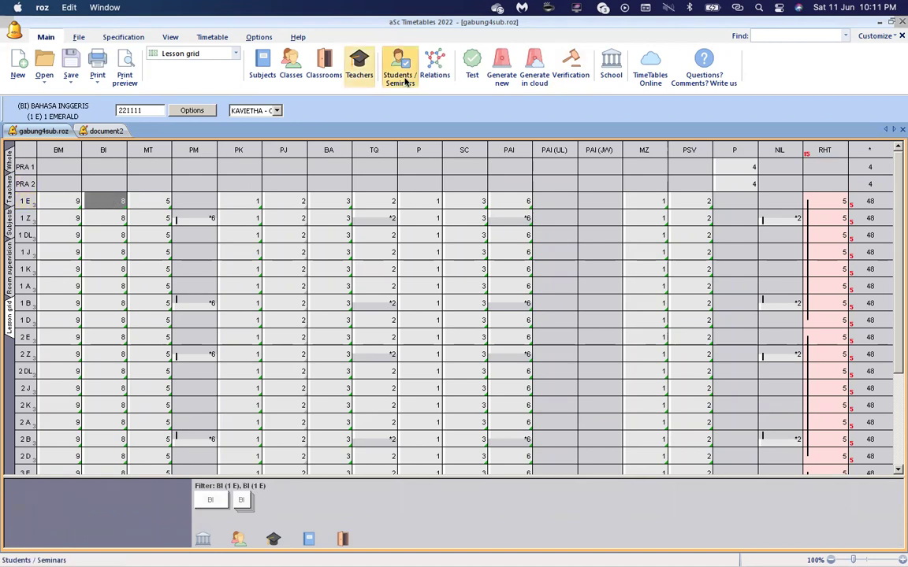
Regenerate the whole timetable and accept the success message.
{"action": "left_click", "coordinate": [499, 70]}
{"action": "left_click", "coordinate": [459, 218]}
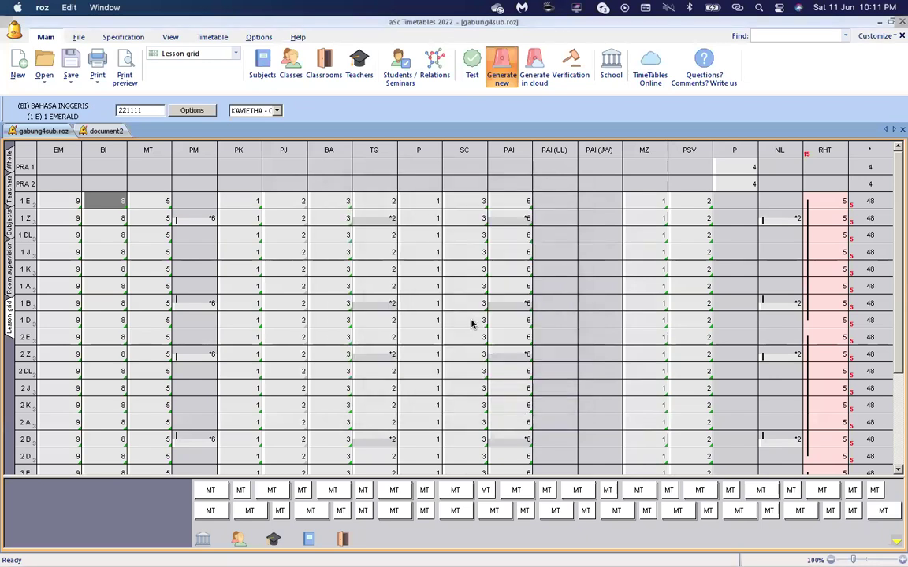
{"action": "left_click", "coordinate": [549, 342]}
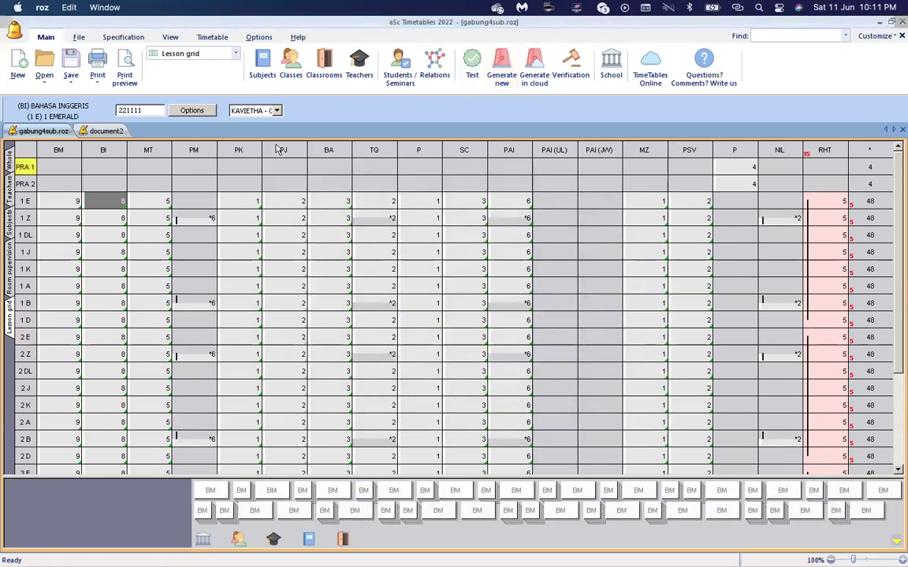
Preview the 1 ZAMRUD class timetable, showing MT doubled on Selasa and Rabu.
{"action": "left_click", "coordinate": [123, 75]}
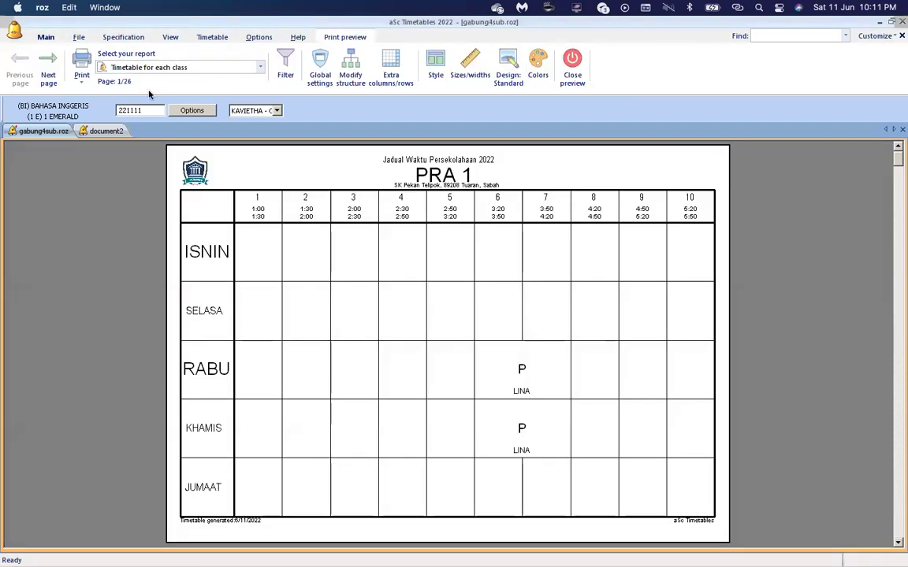
{"action": "left_click", "coordinate": [47, 73]}
{"action": "left_click", "coordinate": [47, 73]}
{"action": "left_click", "coordinate": [47, 73]}
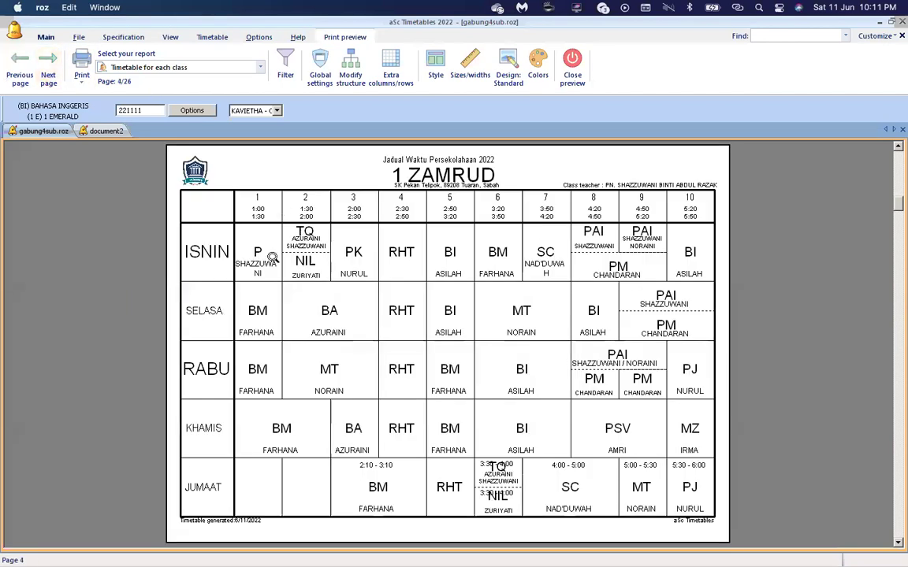
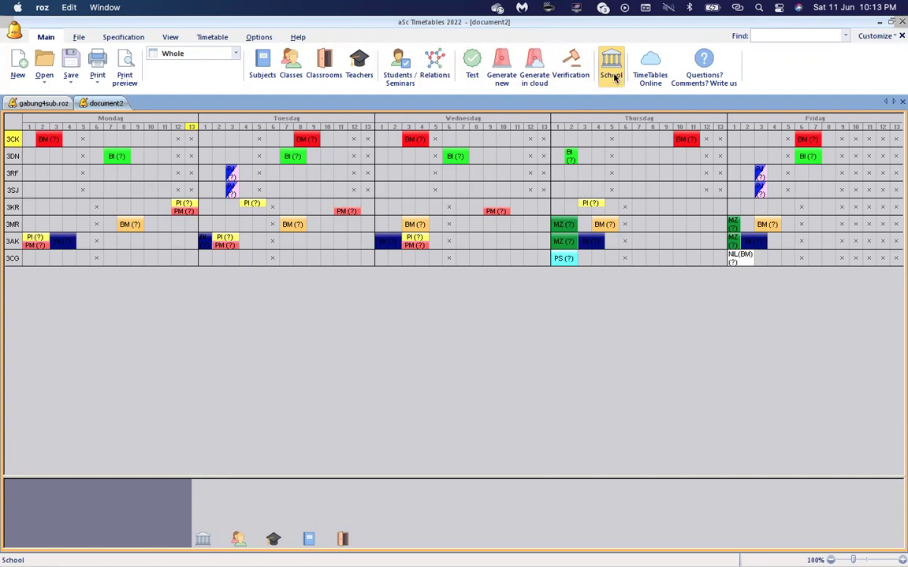
{"action": "left_click", "coordinate": [613, 69]}
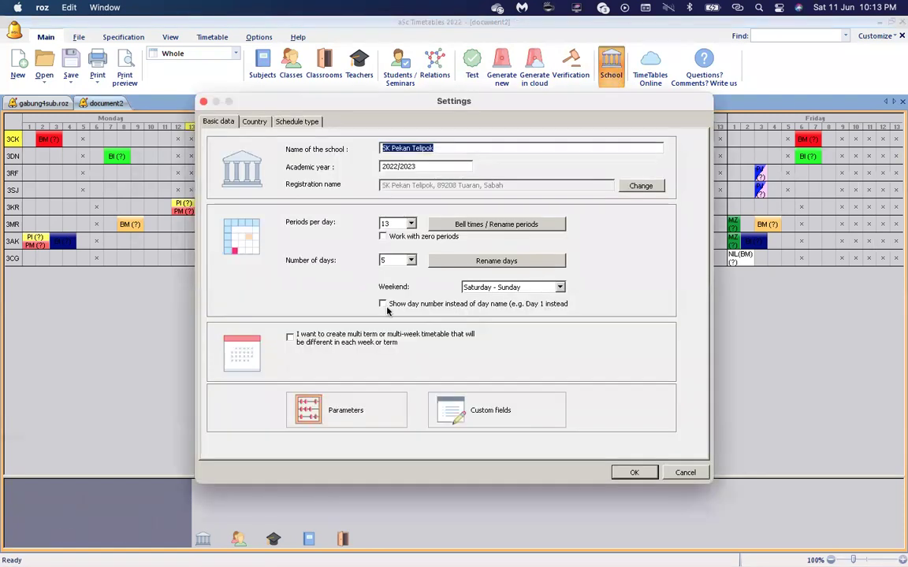
{"action": "left_click", "coordinate": [482, 225]}
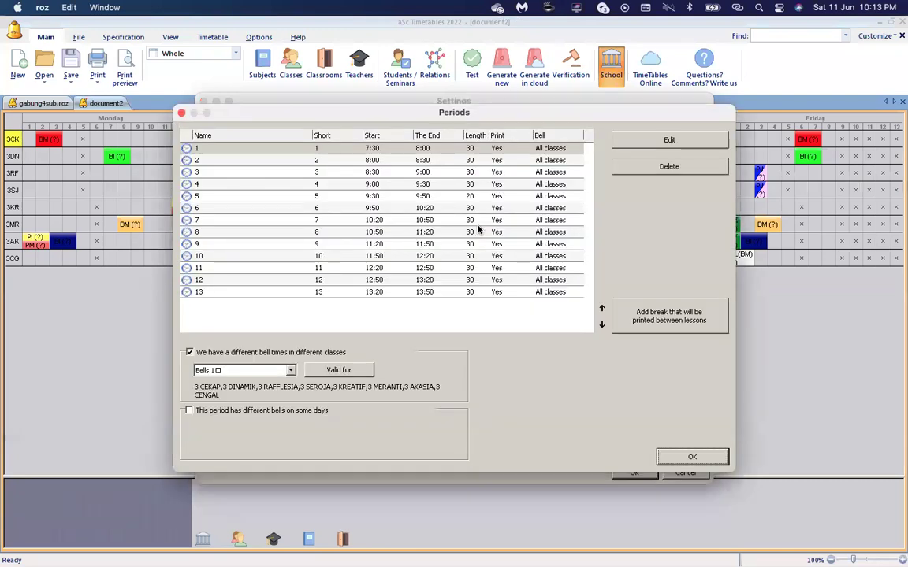
{"action": "left_click", "coordinate": [389, 149]}
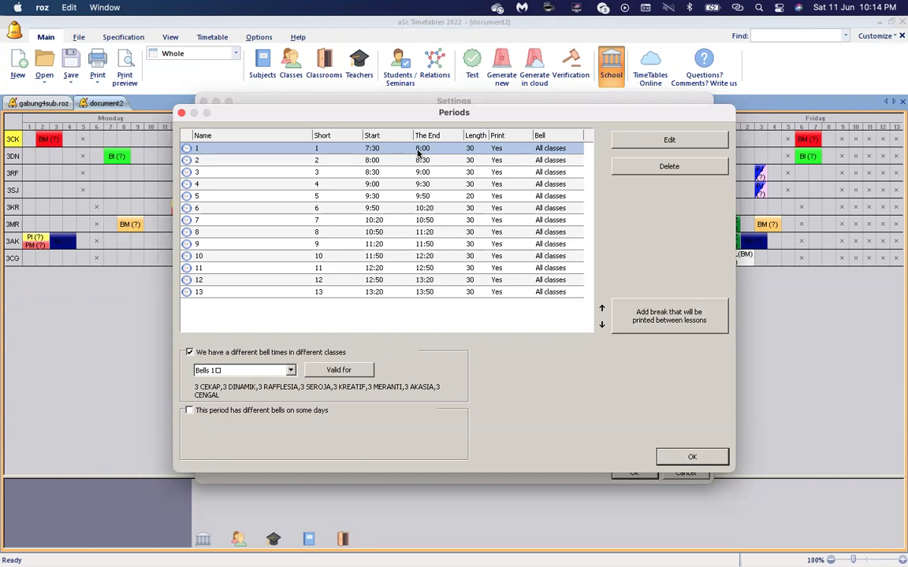
{"action": "left_click", "coordinate": [692, 458]}
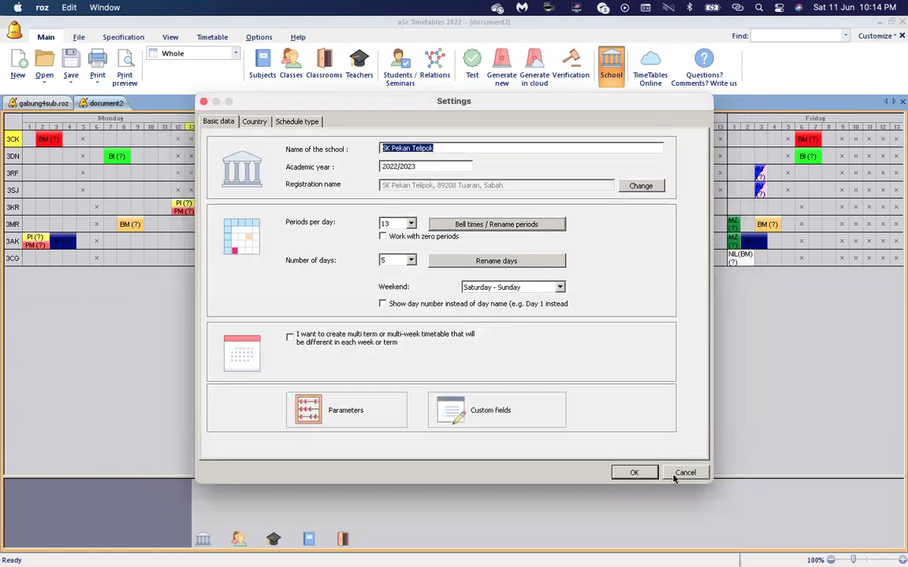
{"action": "left_click", "coordinate": [675, 475]}
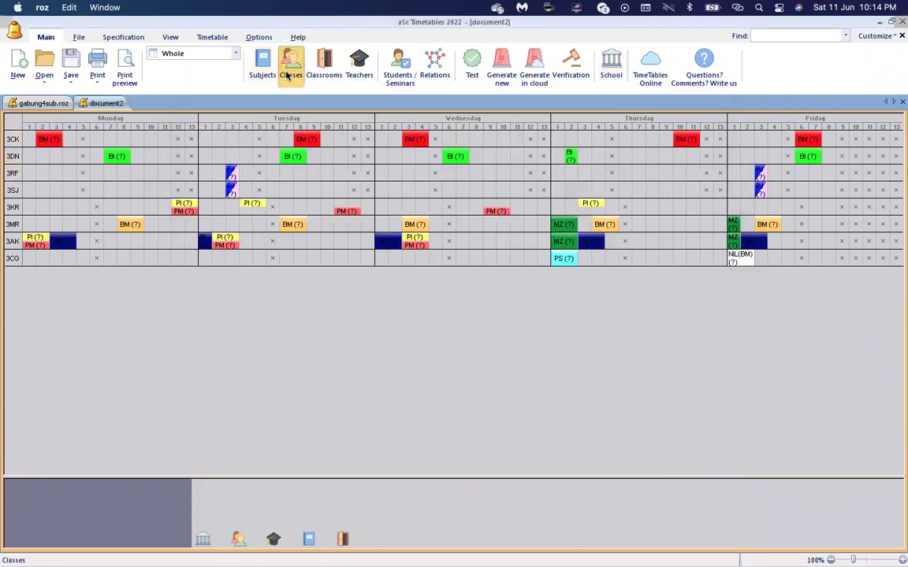
{"action": "left_click", "coordinate": [288, 74]}
In 3 CEKAP's time off, make Friday period 5 available and period 6 unavailable.
{"action": "left_click", "coordinate": [483, 171]}
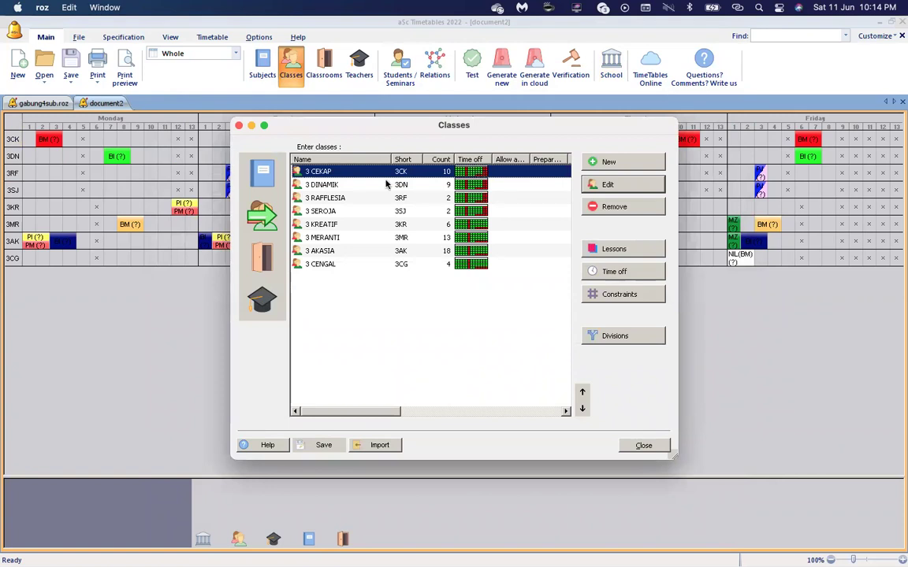
{"action": "left_click", "coordinate": [622, 270]}
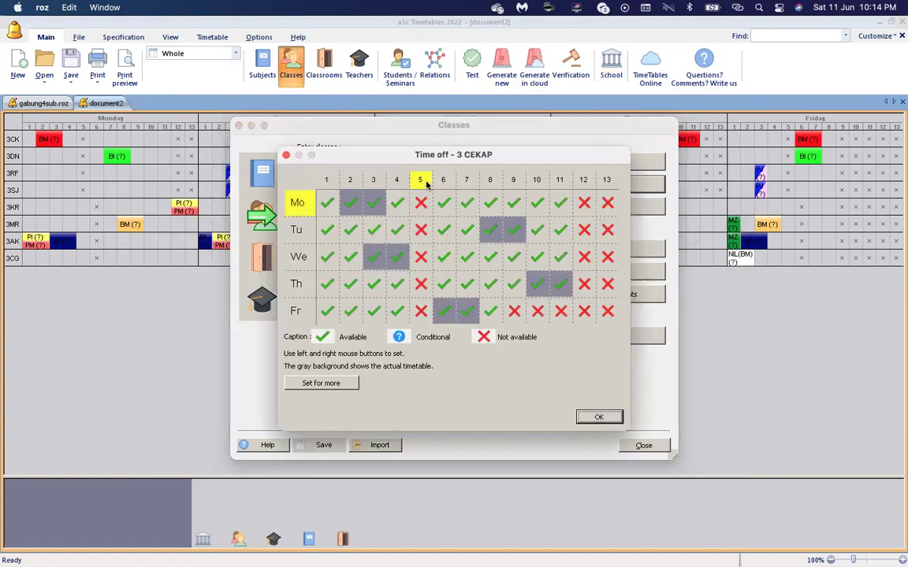
{"action": "left_click", "coordinate": [421, 310]}
{"action": "left_click", "coordinate": [443, 312]}
{"action": "left_click", "coordinate": [443, 312]}
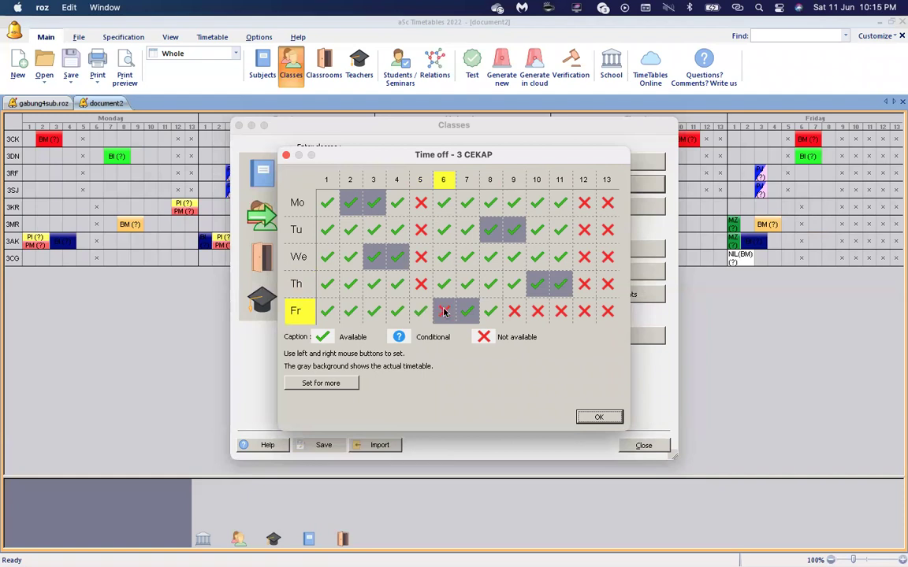
Toggle Friday periods 1 and 2 to unavailable and back, then confirm the time-off changes.
{"action": "left_click", "coordinate": [327, 312]}
{"action": "left_click", "coordinate": [352, 313]}
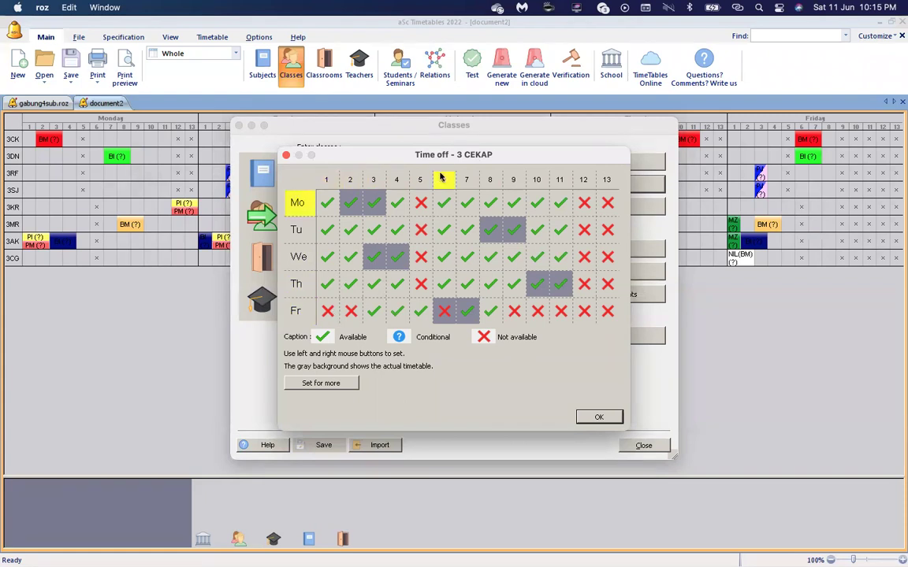
{"action": "left_click", "coordinate": [326, 311]}
{"action": "left_click", "coordinate": [349, 312]}
{"action": "left_click", "coordinate": [349, 313]}
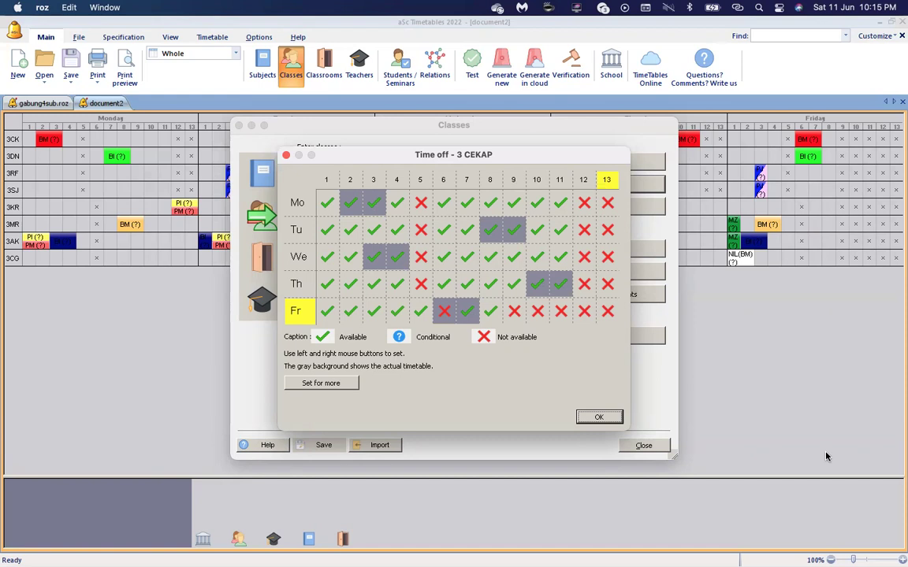
{"action": "left_click", "coordinate": [608, 418]}
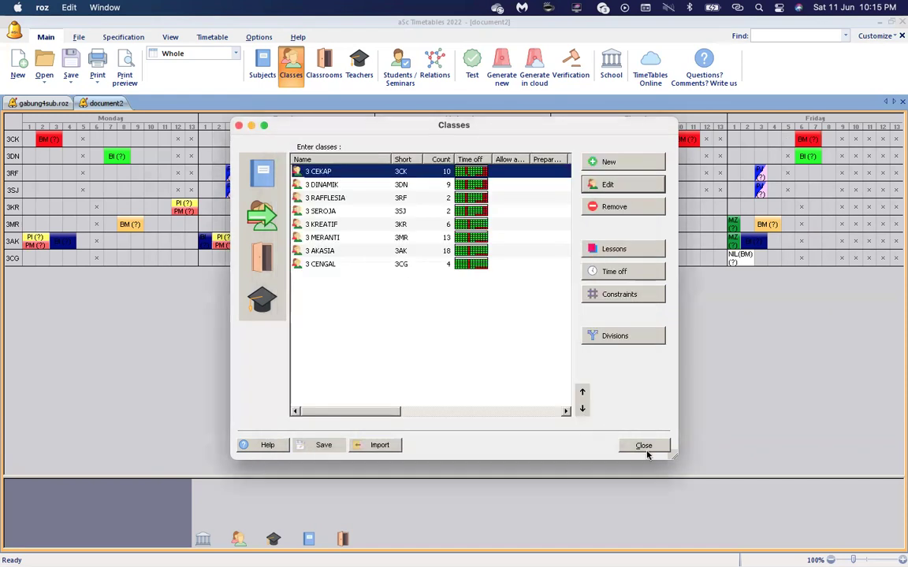
{"action": "left_click", "coordinate": [645, 449]}
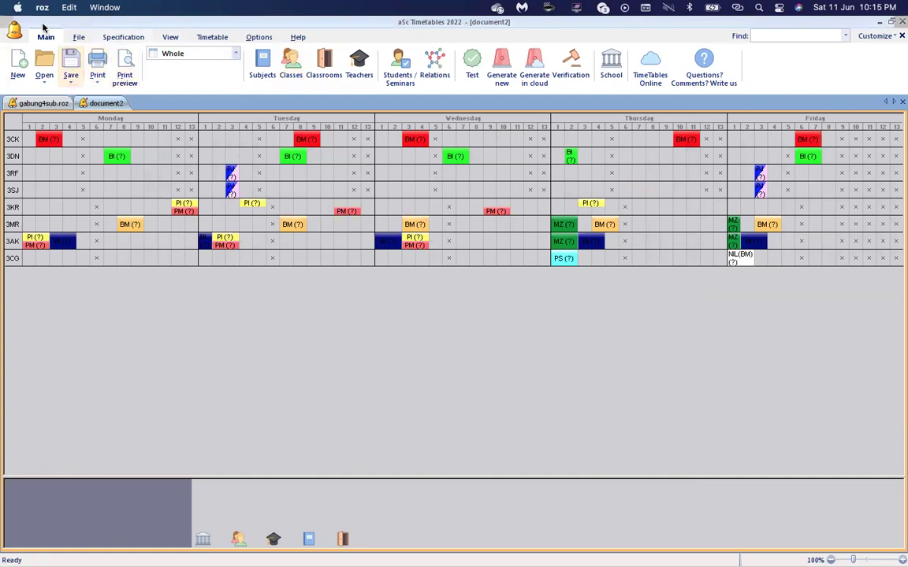
Open TAHUN 1 DAN 2 REHAT2 SESI from recent files, close it, and open V3latestsemuarelation.roz.
{"action": "left_click", "coordinate": [15, 29]}
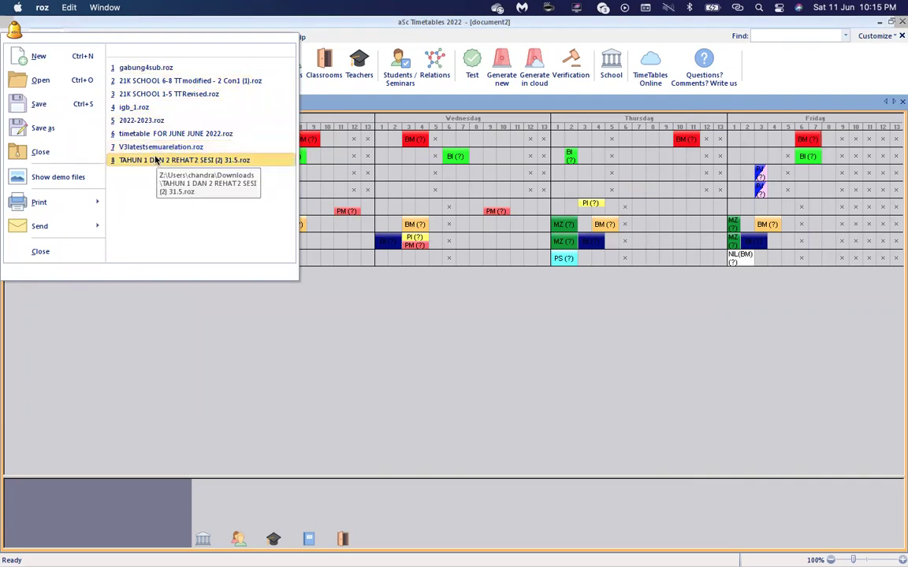
{"action": "left_click", "coordinate": [155, 160]}
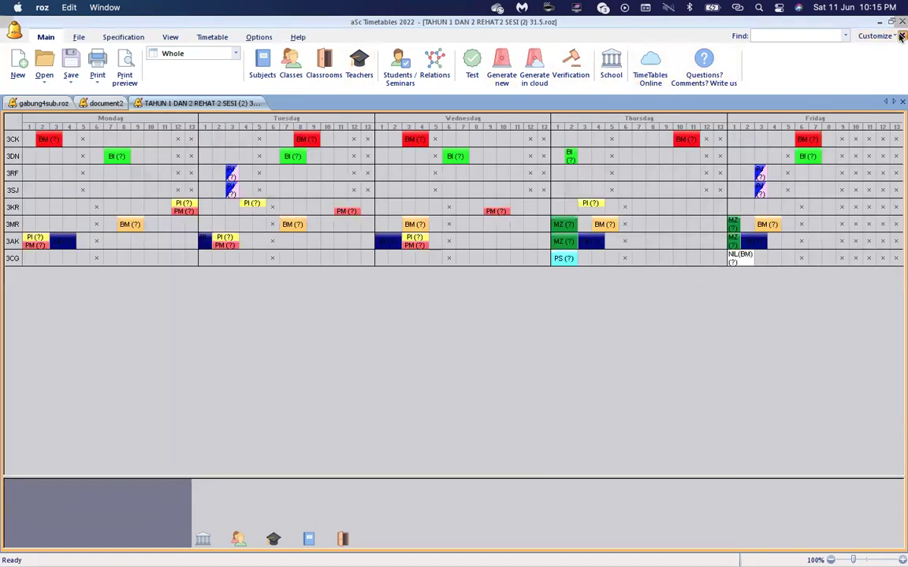
{"action": "left_click", "coordinate": [900, 36]}
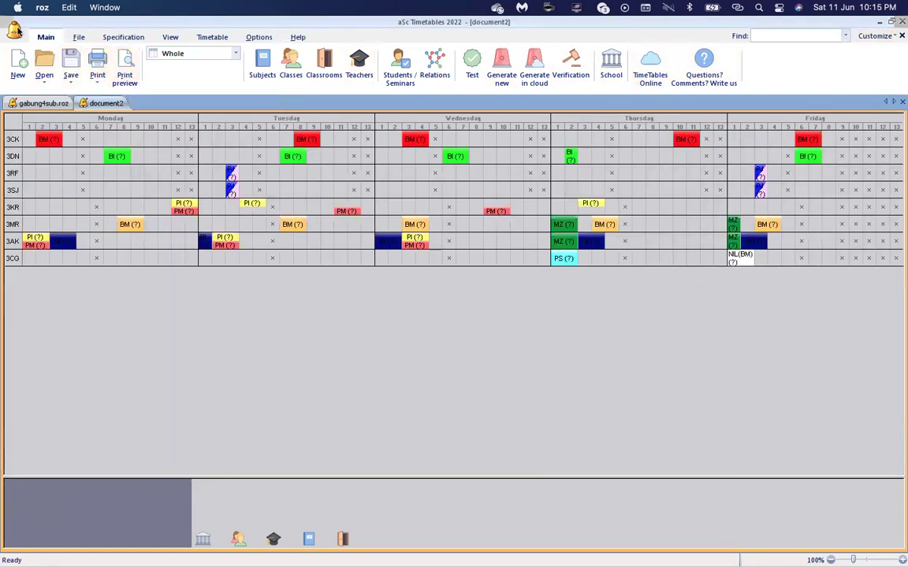
{"action": "left_click", "coordinate": [79, 37]}
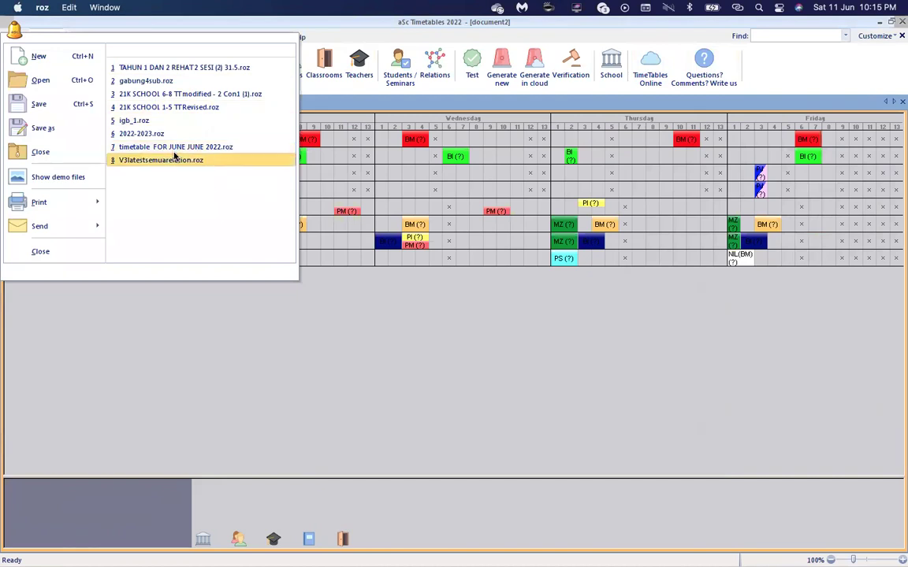
{"action": "left_click", "coordinate": [176, 158]}
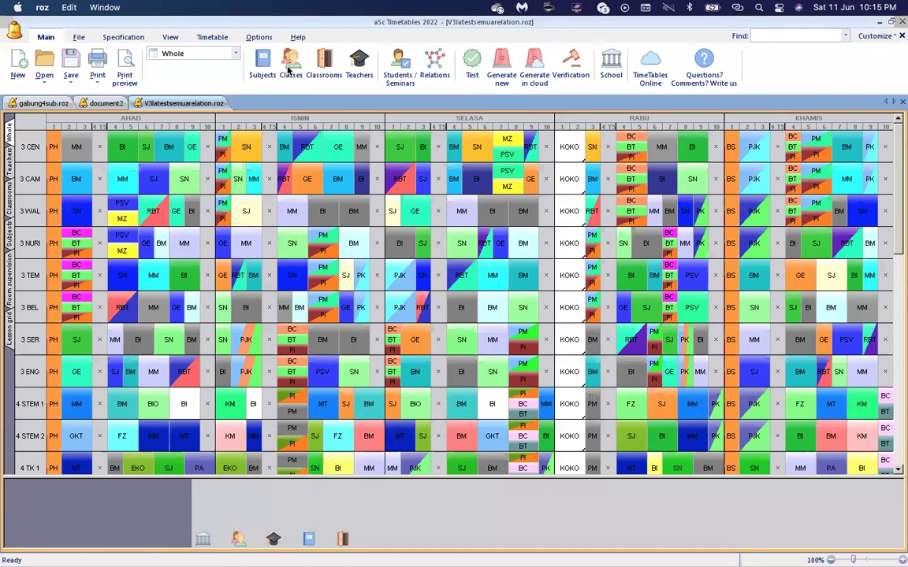
Preview the class and then teacher timetable printouts, then return to the document2 timetable.
{"action": "left_click", "coordinate": [125, 67]}
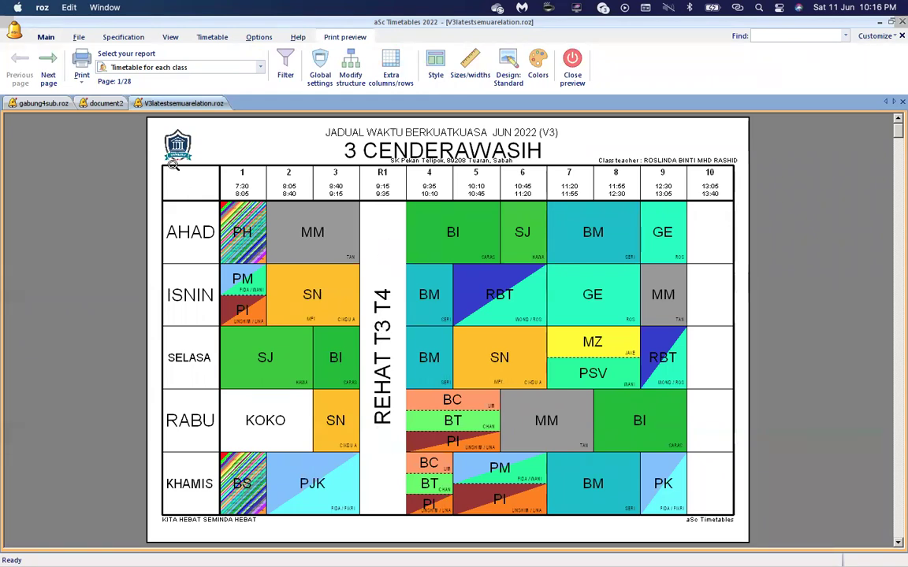
{"action": "left_click", "coordinate": [183, 68]}
{"action": "left_click", "coordinate": [186, 116]}
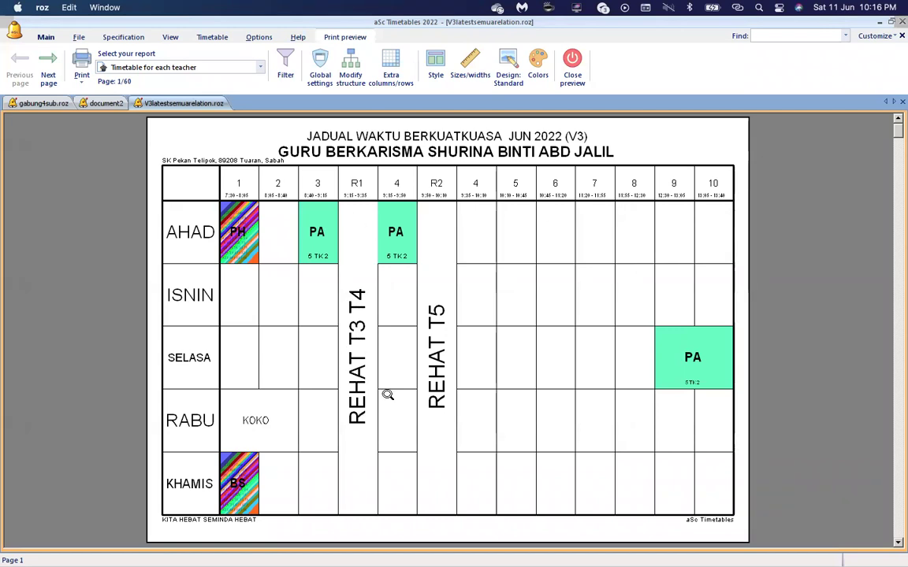
{"action": "left_click", "coordinate": [565, 84]}
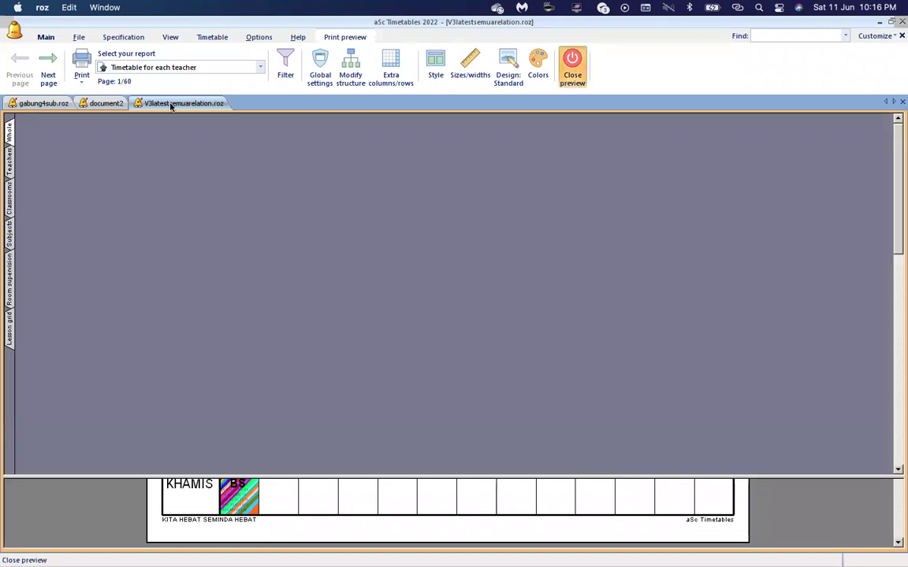
{"action": "left_click", "coordinate": [105, 103]}
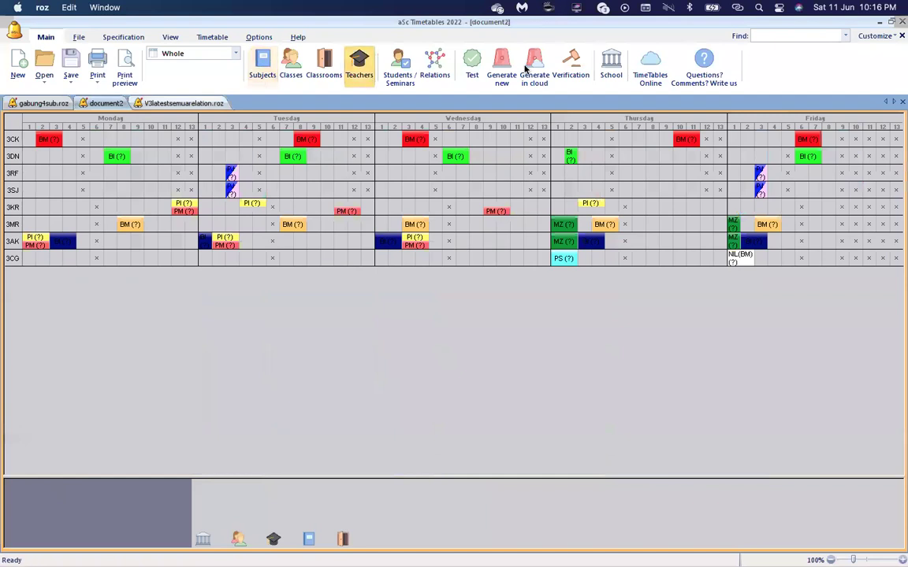
Add a new break in the bell times named 'rehat' with short name 'rht'.
{"action": "left_click", "coordinate": [611, 79]}
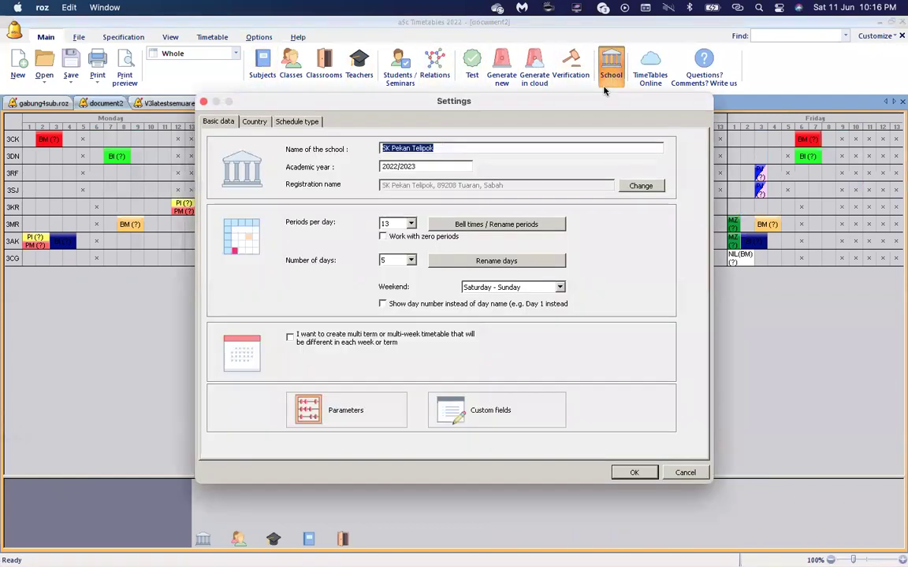
{"action": "left_click", "coordinate": [512, 225]}
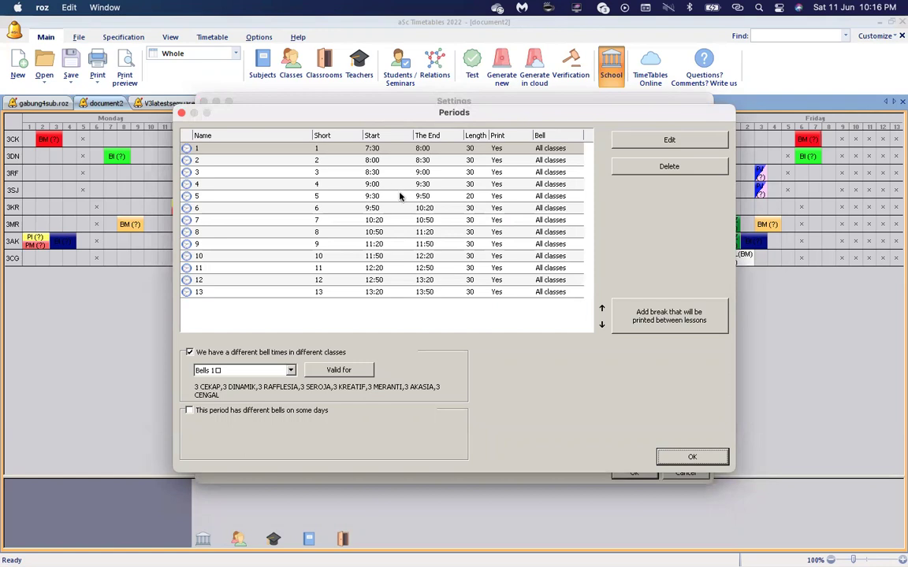
{"action": "left_click", "coordinate": [631, 306]}
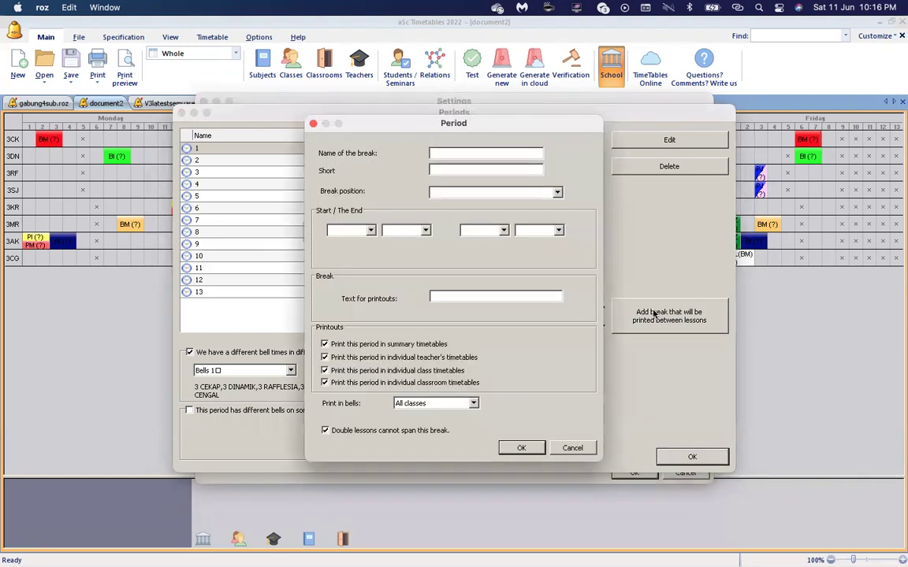
{"action": "left_click", "coordinate": [478, 149]}
{"action": "type", "text": "rehat"}
{"action": "key", "text": "Tab"}
{"action": "type", "text": "rht"}
Place the rehat break before period 5 with printout text 'rehat', and confirm.
{"action": "left_click", "coordinate": [461, 192]}
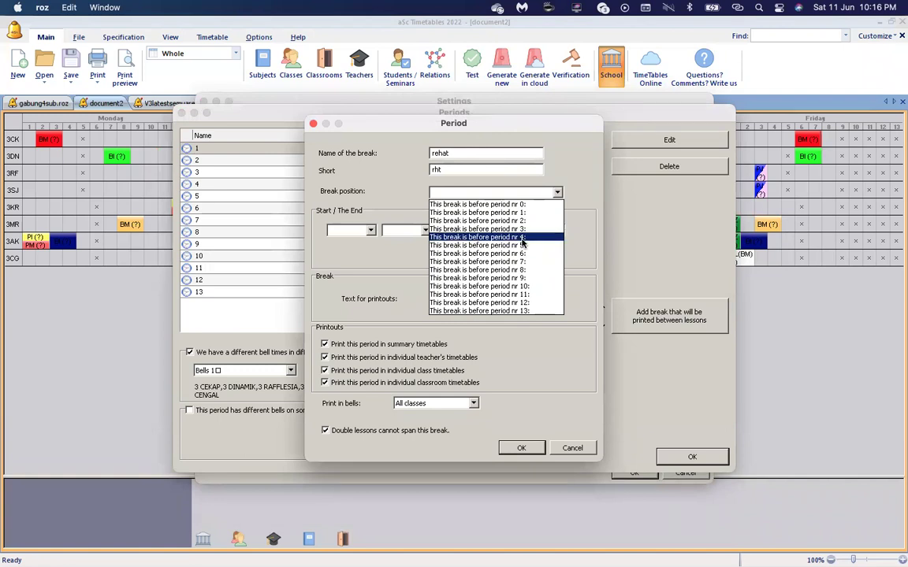
{"action": "left_click", "coordinate": [520, 246]}
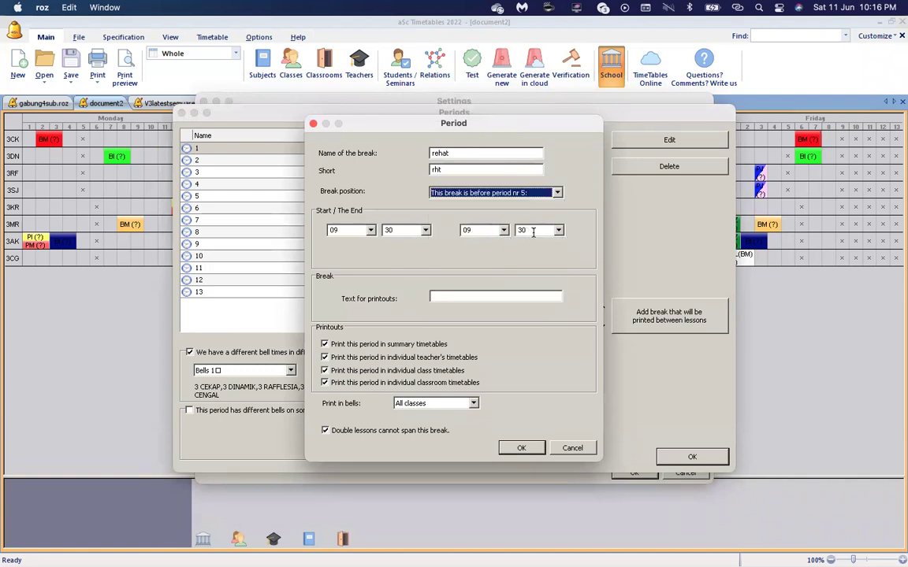
{"action": "left_click", "coordinate": [488, 299]}
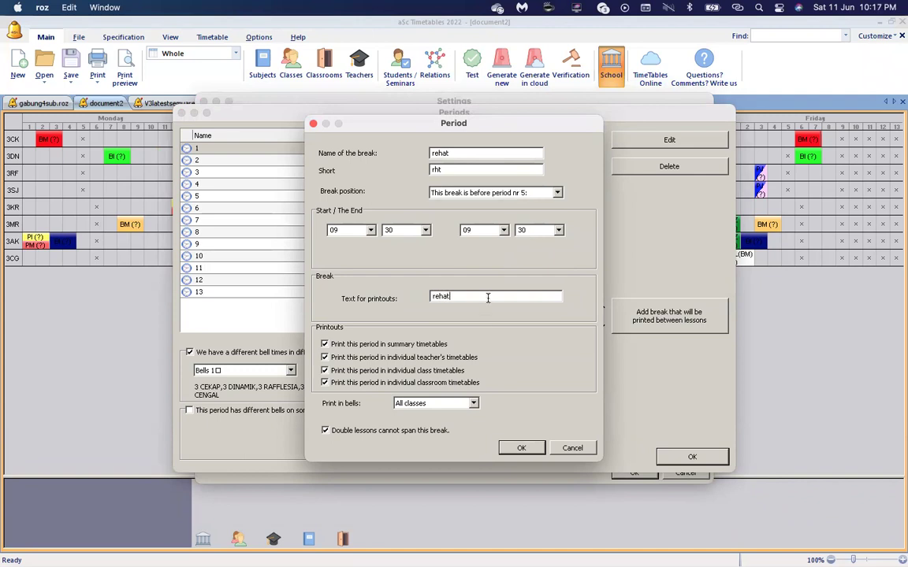
{"action": "left_click", "coordinate": [510, 449]}
{"action": "left_click", "coordinate": [677, 458]}
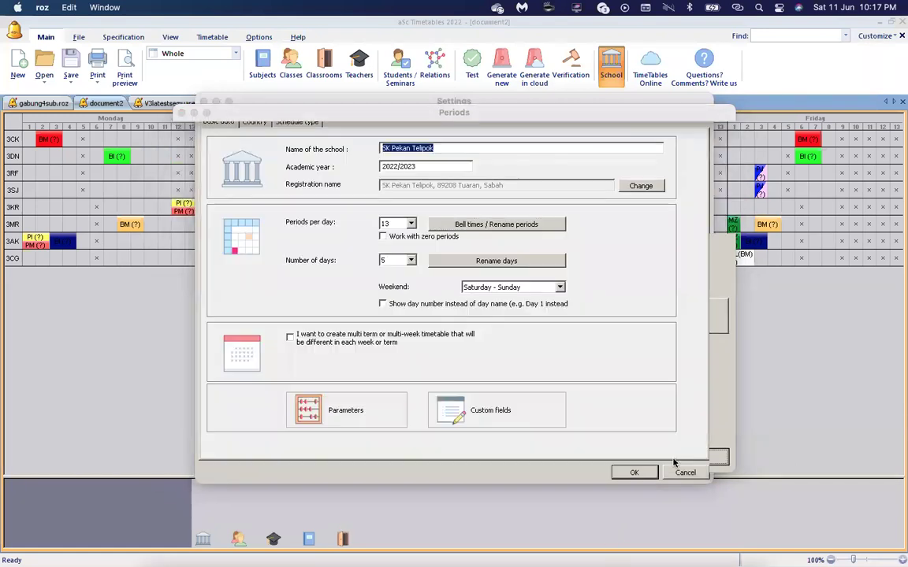